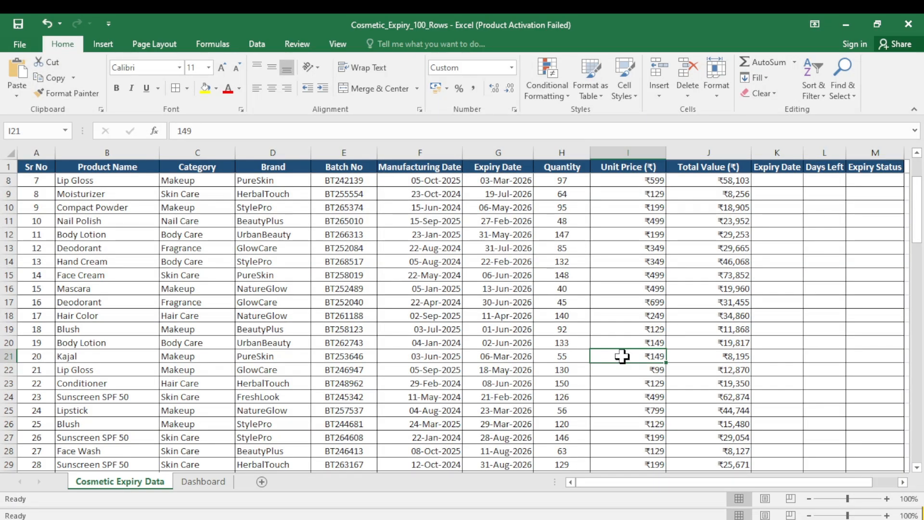
Review the cosmetic expiry table's columns, from product name and dates through total value to the empty Days Left and Expiry Status.
click(585, 315)
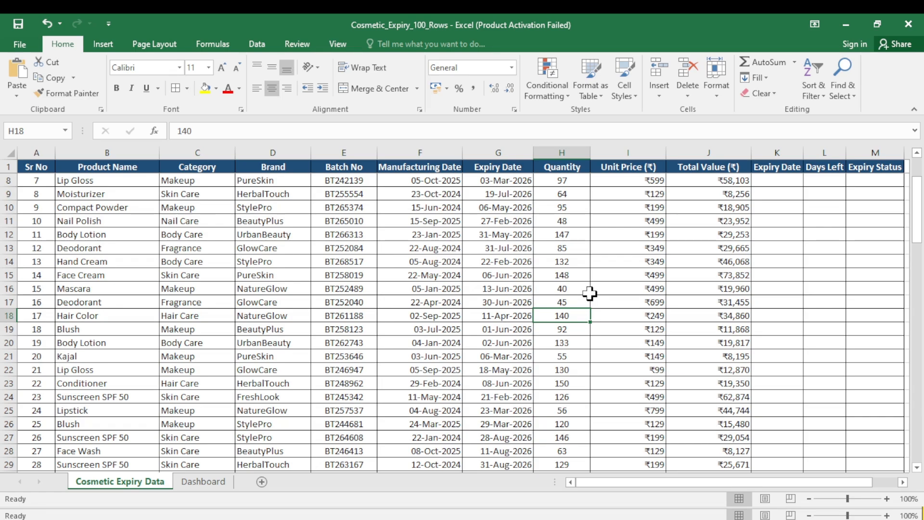
click(523, 358)
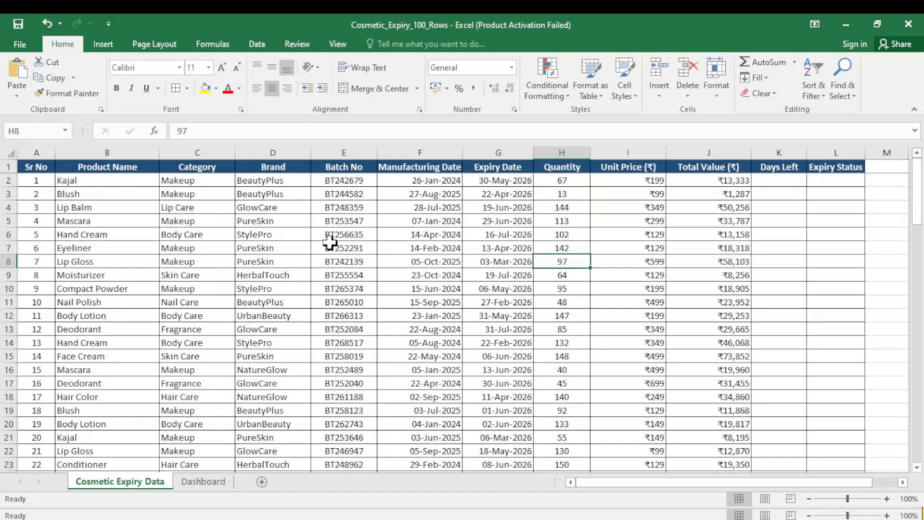
click(74, 206)
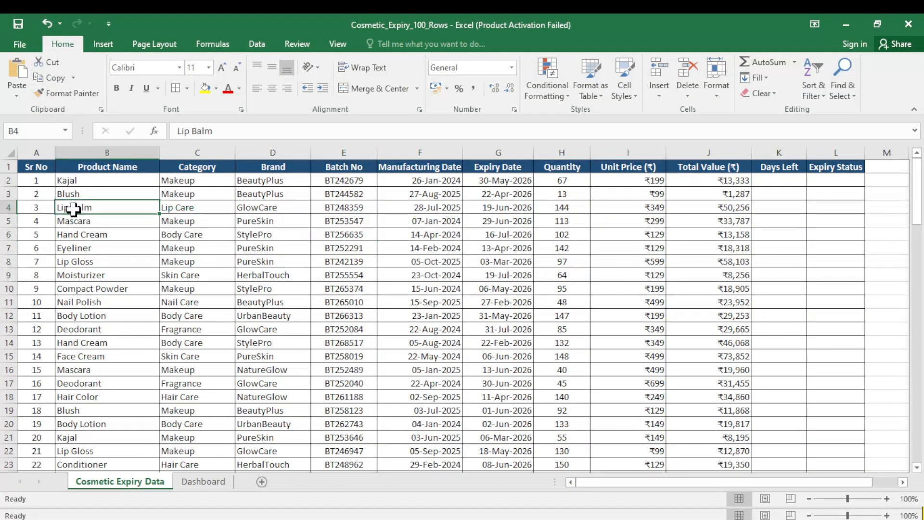
click(180, 208)
click(292, 212)
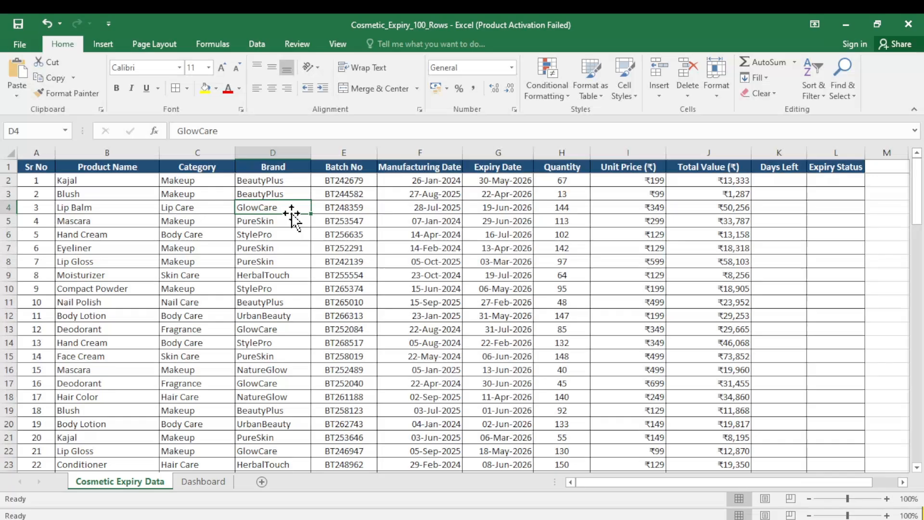
click(356, 208)
drag(431, 190, 414, 237)
drag(504, 207, 499, 235)
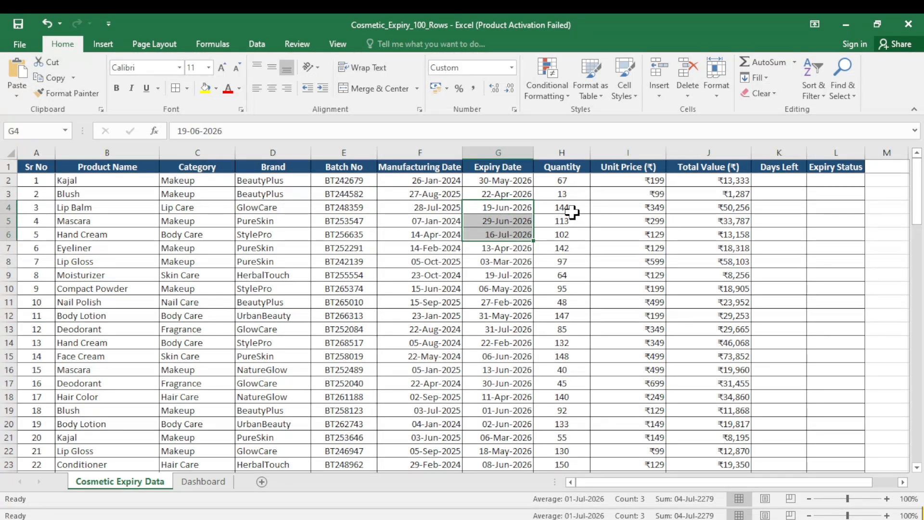
click(562, 193)
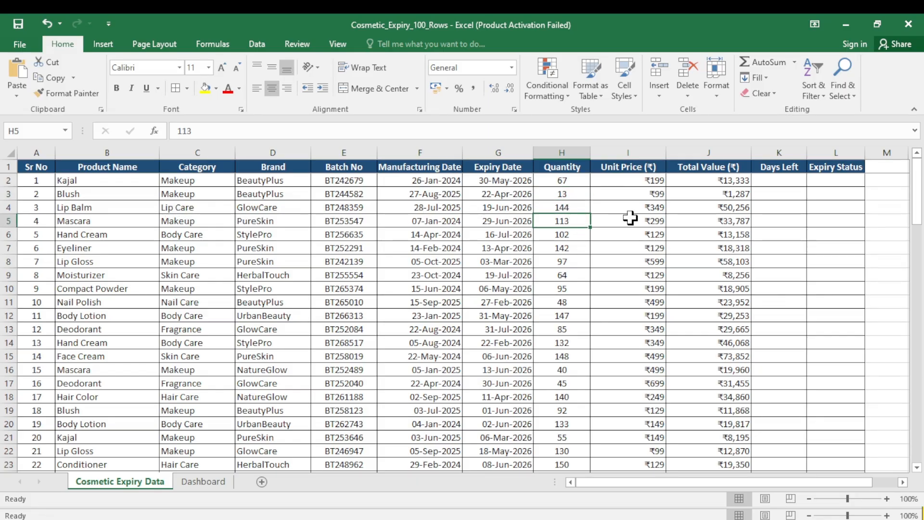
click(633, 206)
click(710, 194)
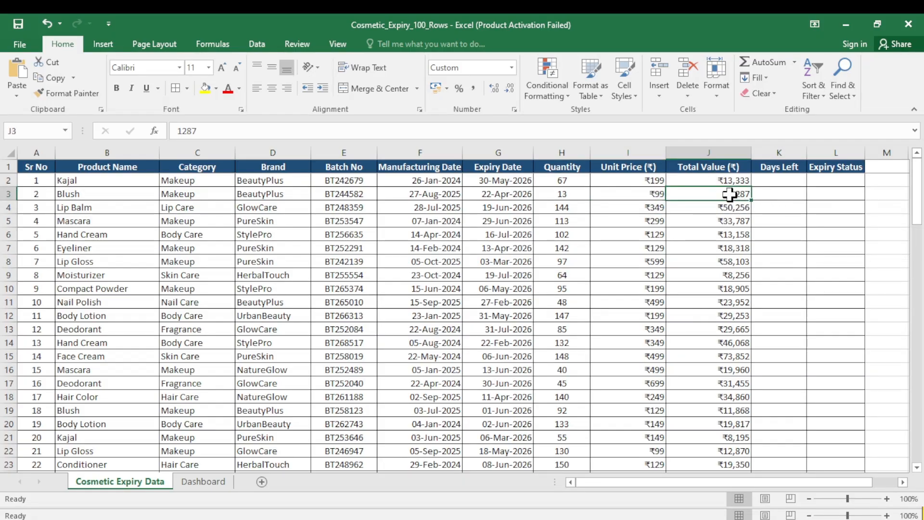
drag(720, 181, 89, 181)
click(686, 221)
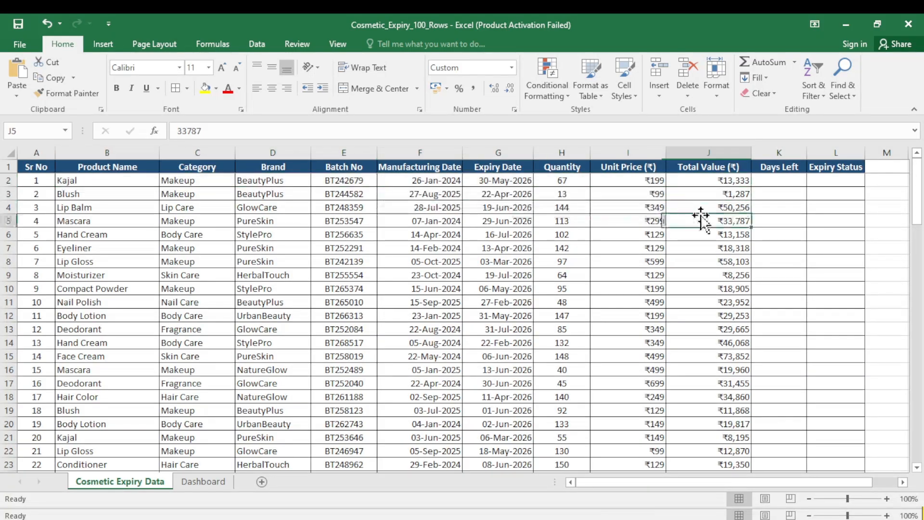
click(783, 181)
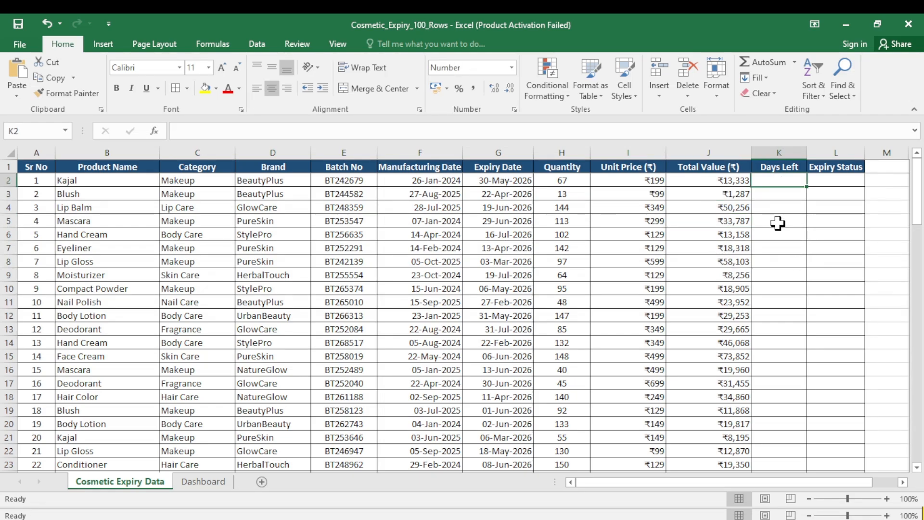
click(778, 206)
click(772, 252)
click(779, 204)
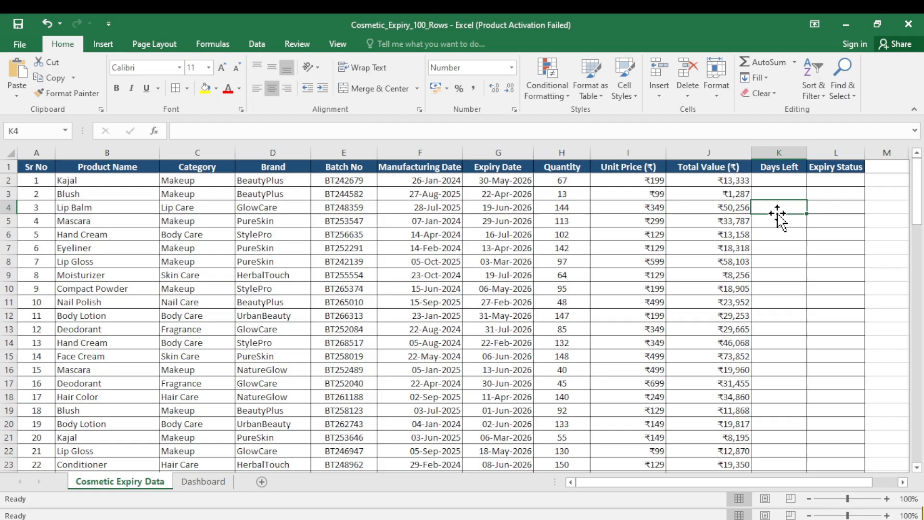
click(835, 182)
click(842, 225)
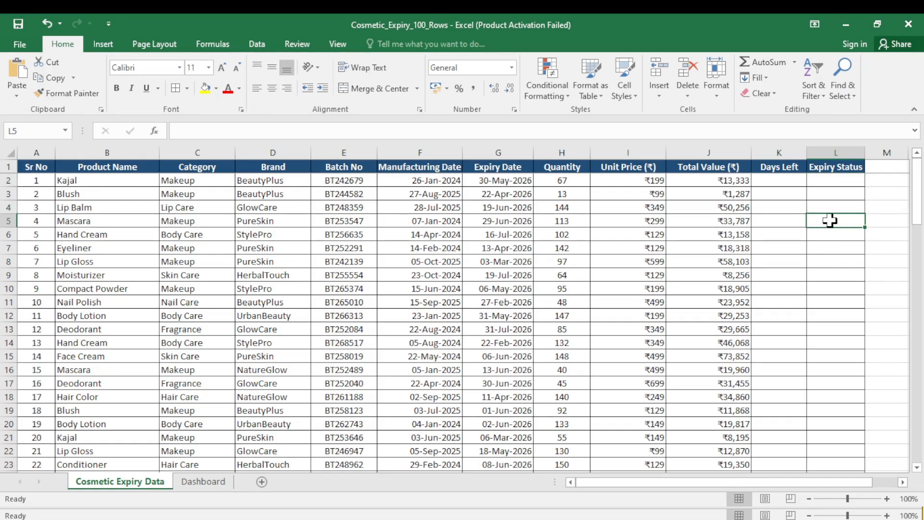
Enter the formula =G2-TODAY() in K2 to calculate the first product's days left until expiry.
click(782, 182)
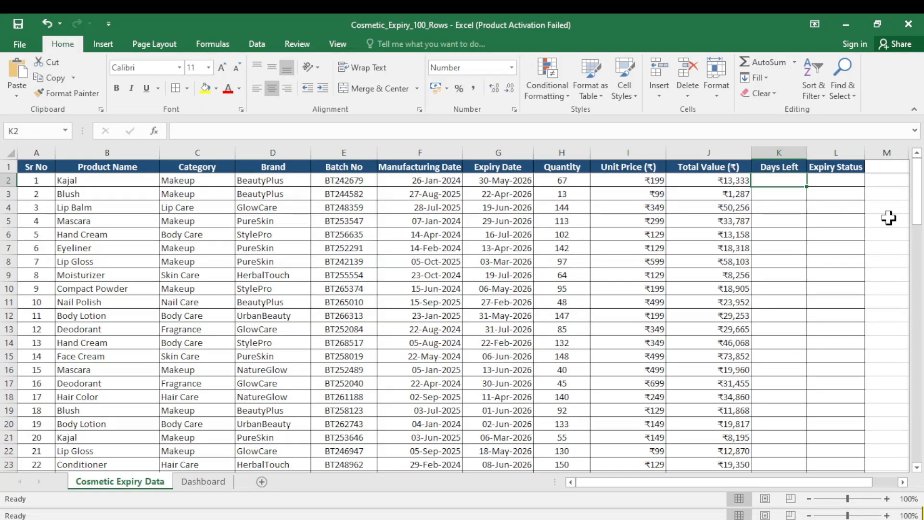
text(=)
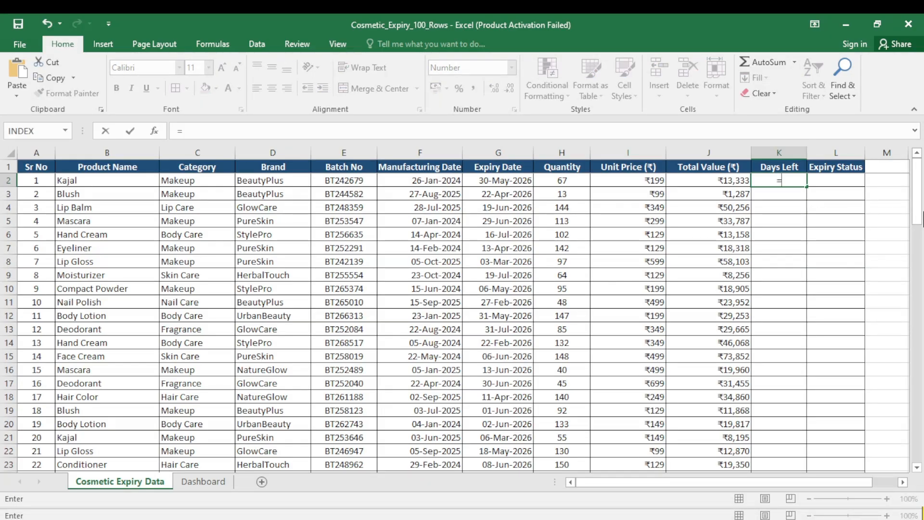
key(Left)
key(Left)
key(Left)
key(Left)
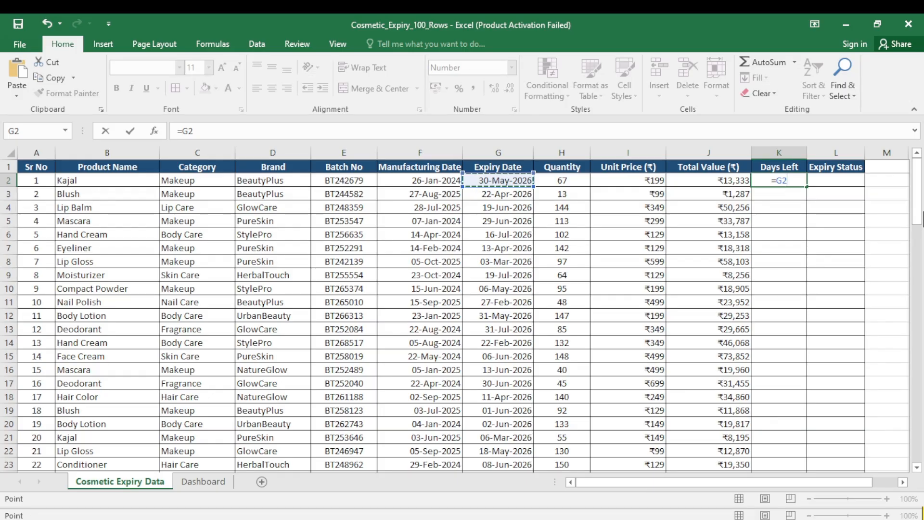
text(-t)
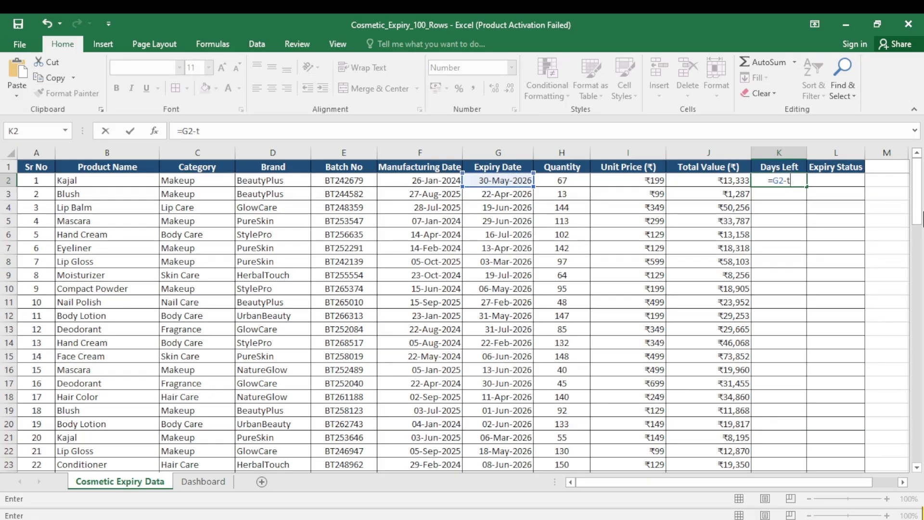
text(oday)
key(Tab)
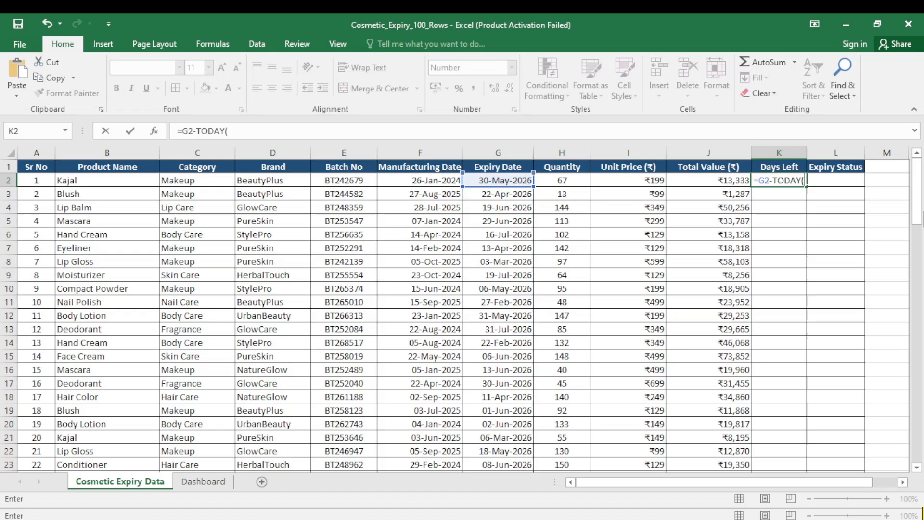
text())
key(ctrl+Return)
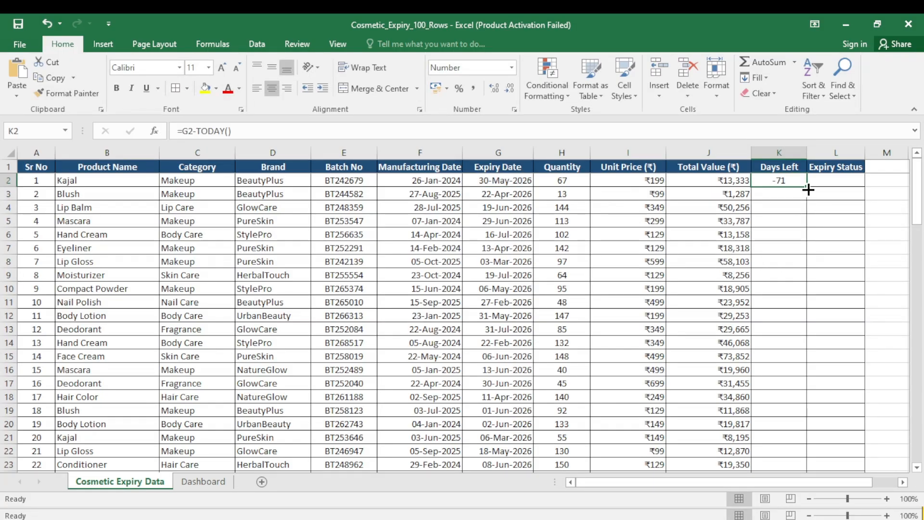
Fill the Days Left formula from K2 down to all product rows and check the calculated values.
double_click(807, 190)
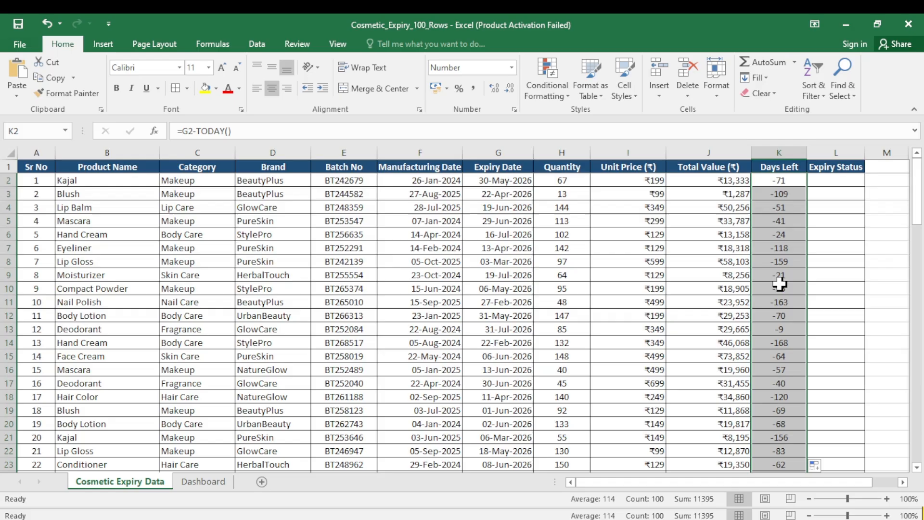
drag(782, 181, 782, 277)
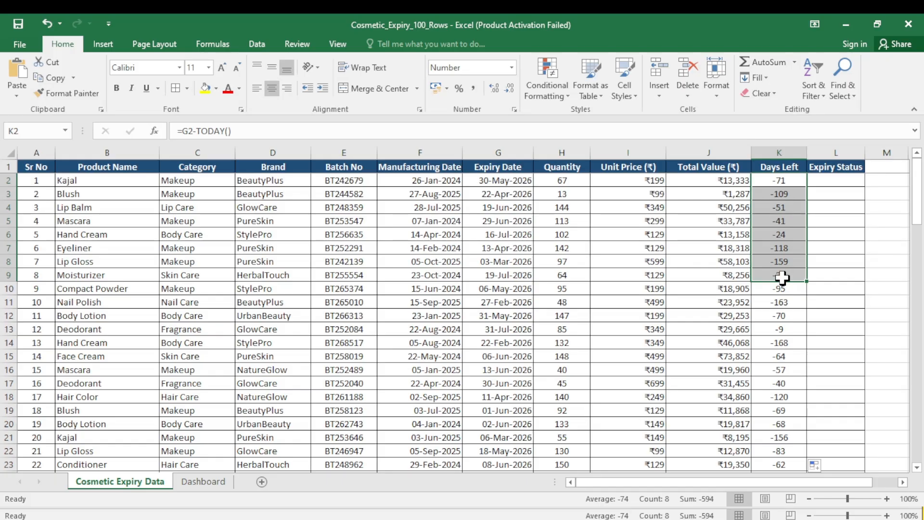
scroll(780, 337, down, 14)
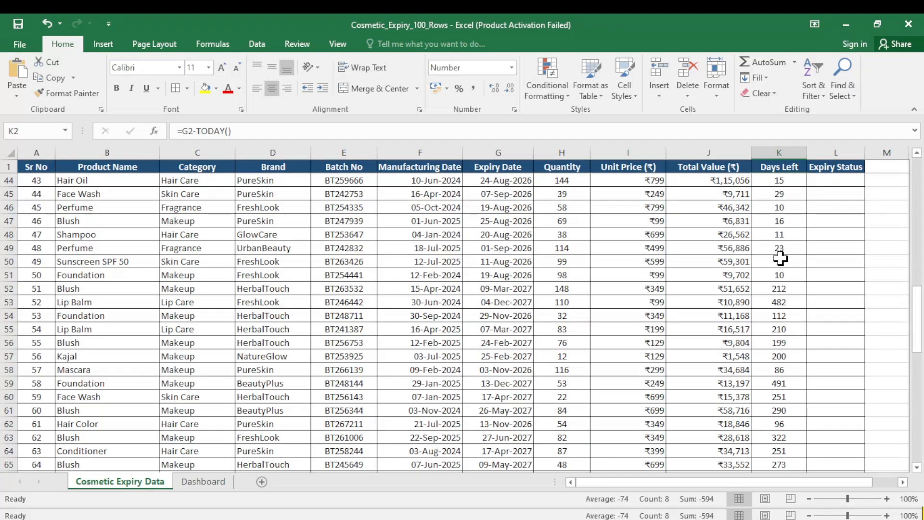
scroll(780, 259, up, 14)
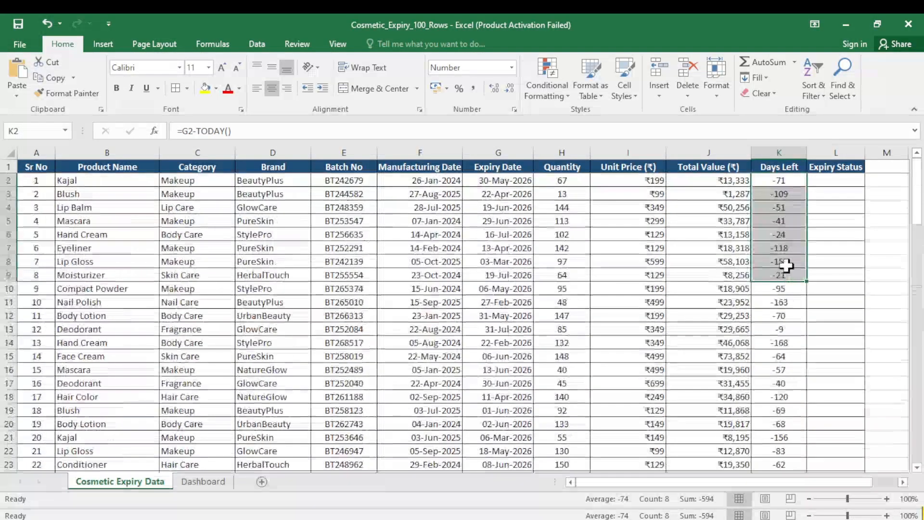
click(780, 182)
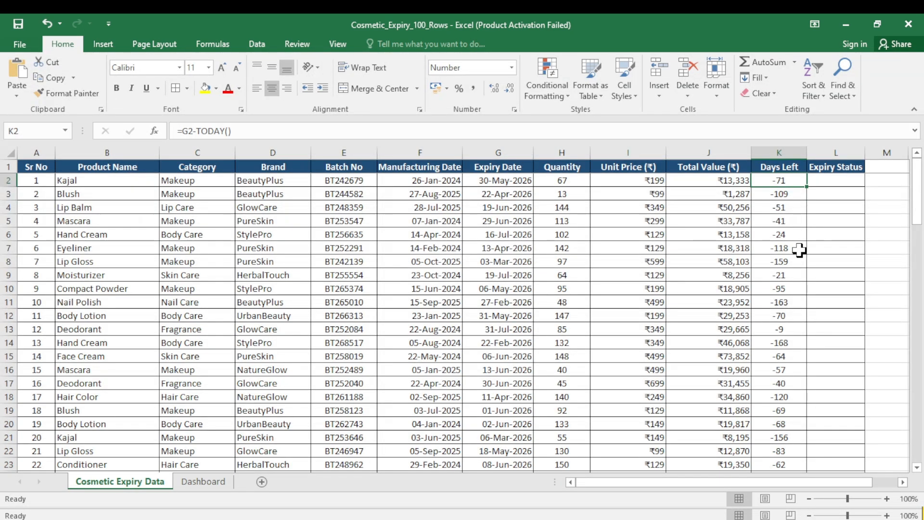
Enter the formula =IF(K2<0,"Expired",IF(K2<=7,"Expiry Soon","Safe")) in L2 to classify the first product's expiry status.
click(845, 287)
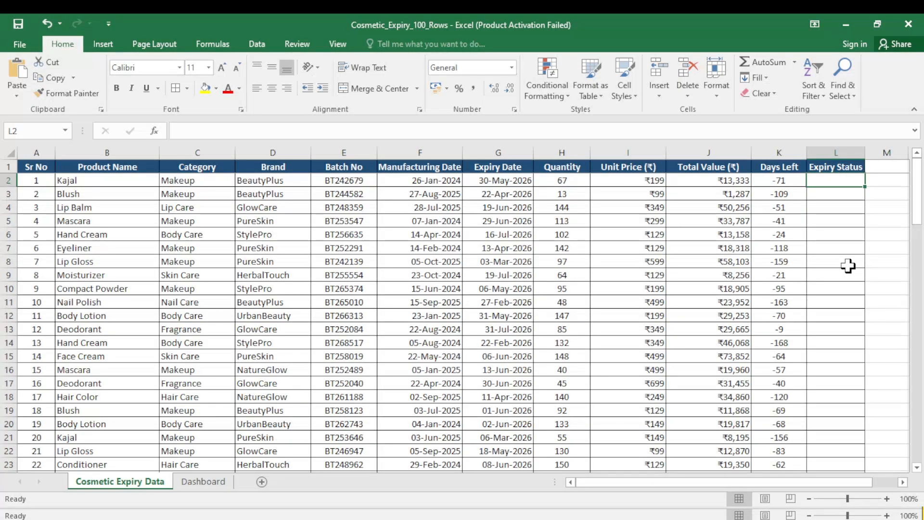
text(=IF()
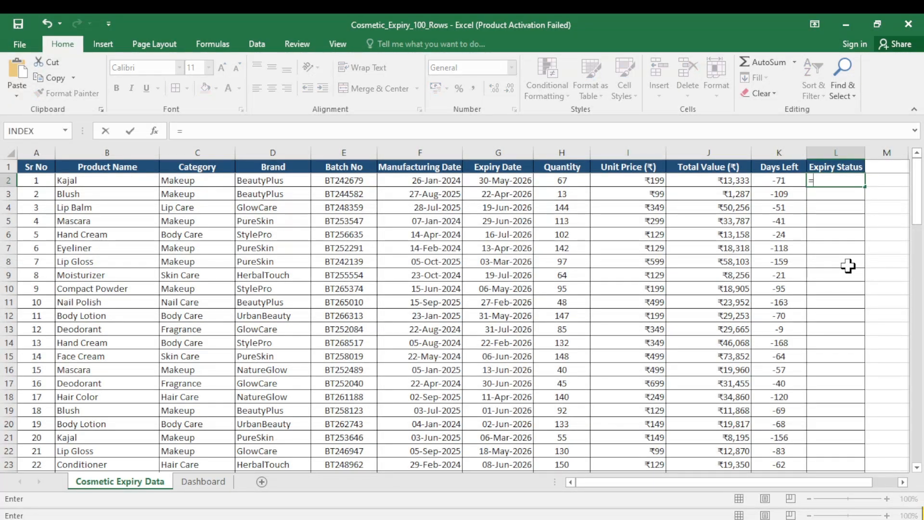
key(Left)
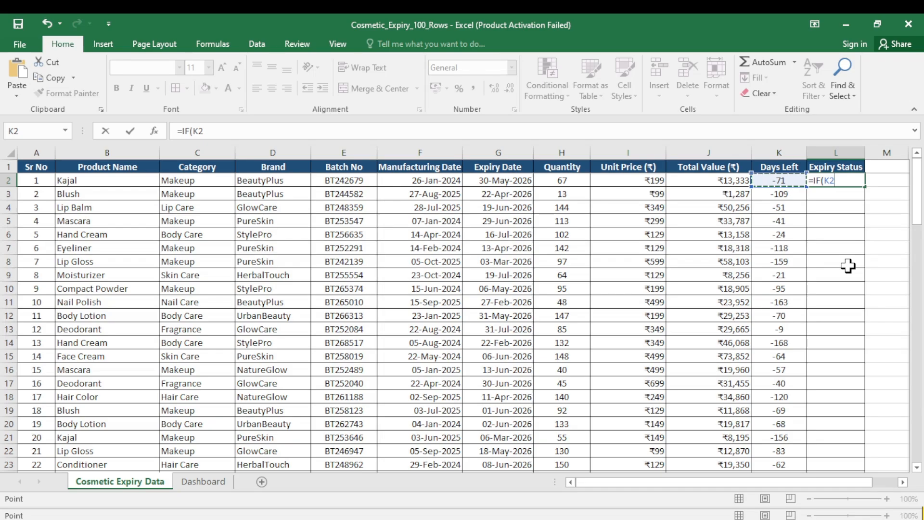
text(<0,"Ex)
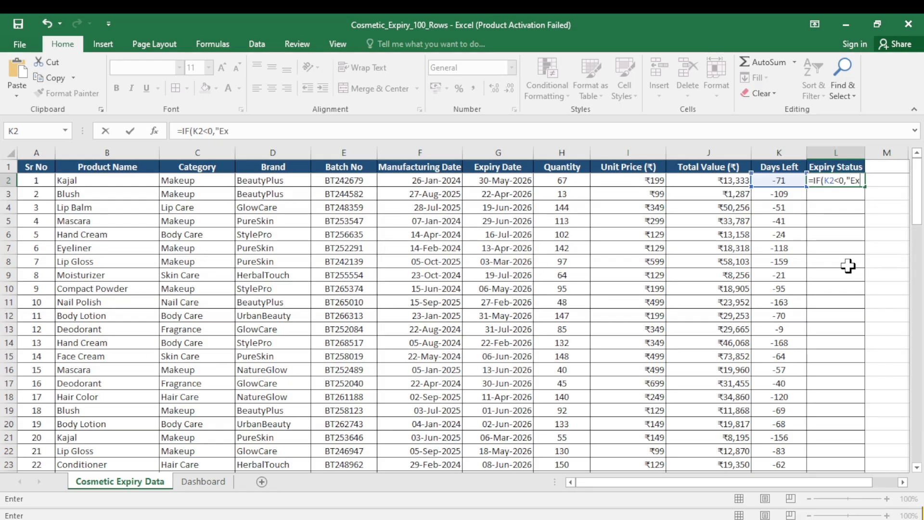
text(pired",IF()
key(Left)
key(Left)
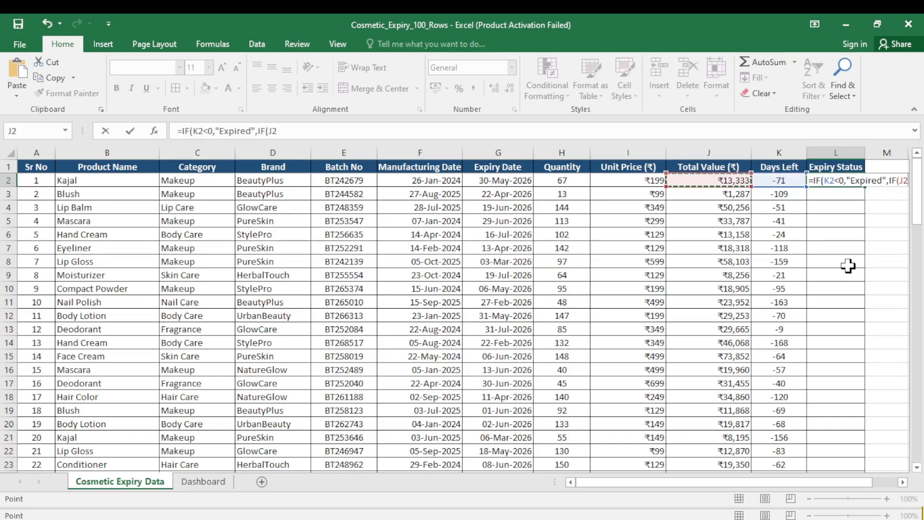
key(Right)
text(<=)
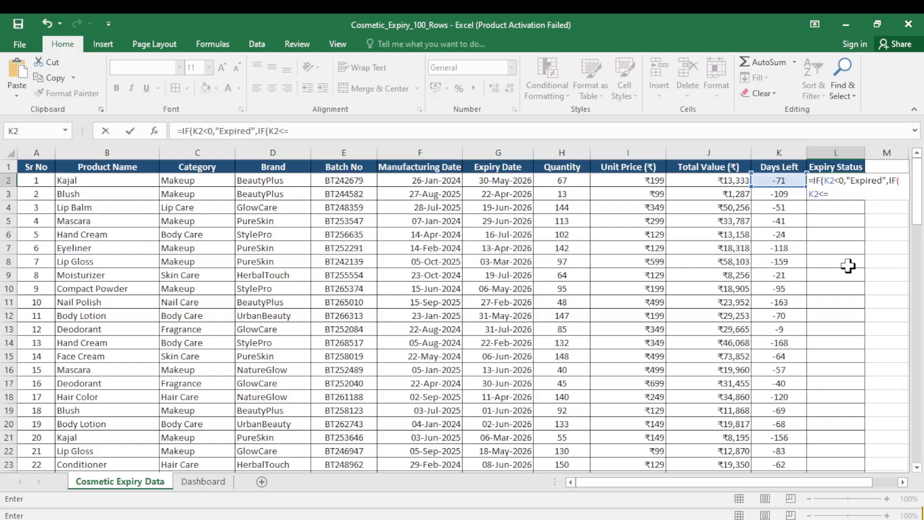
text(7,"Expiry Soon)
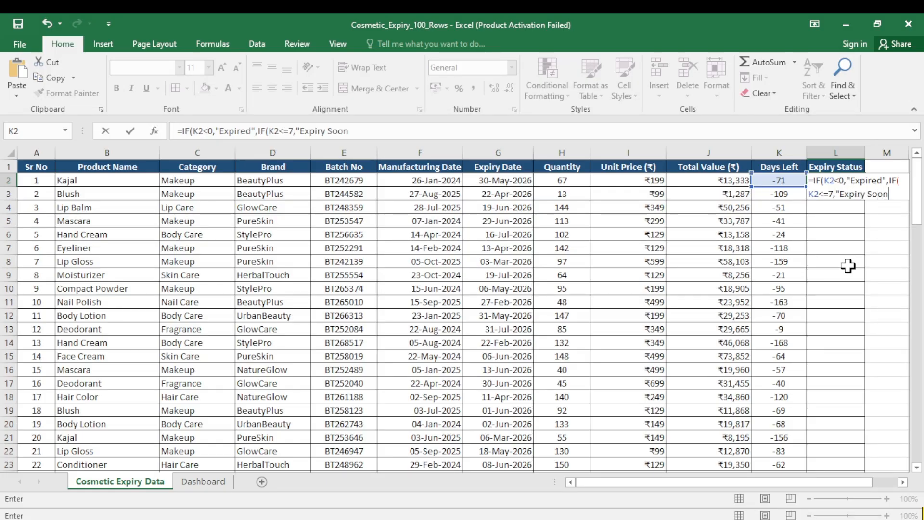
text(","Safe")
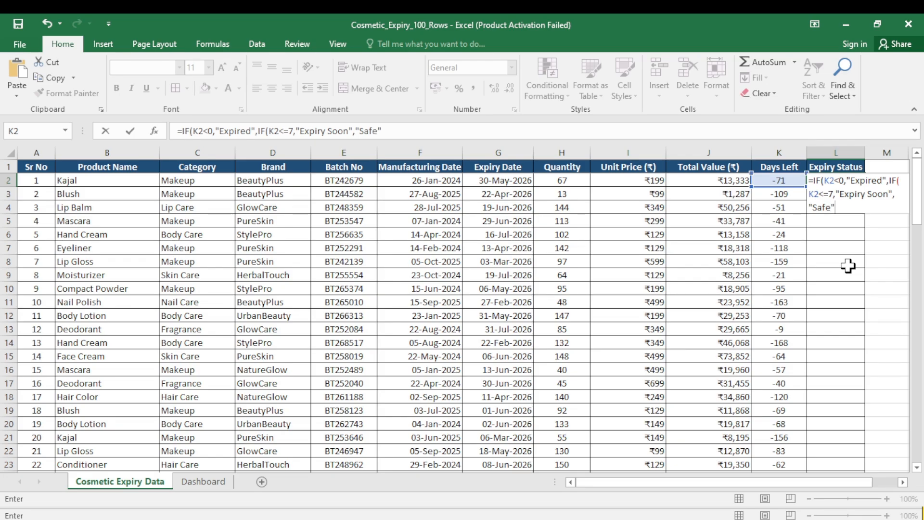
text())
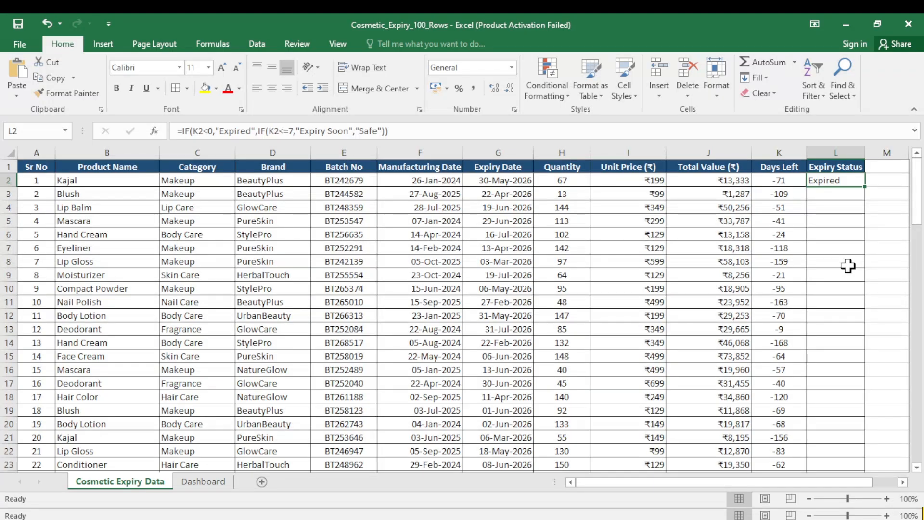
Fill the Expiry Status formula from L2 down to all product rows and check row 27's status against its days left.
drag(867, 189, 866, 189)
double_click(867, 190)
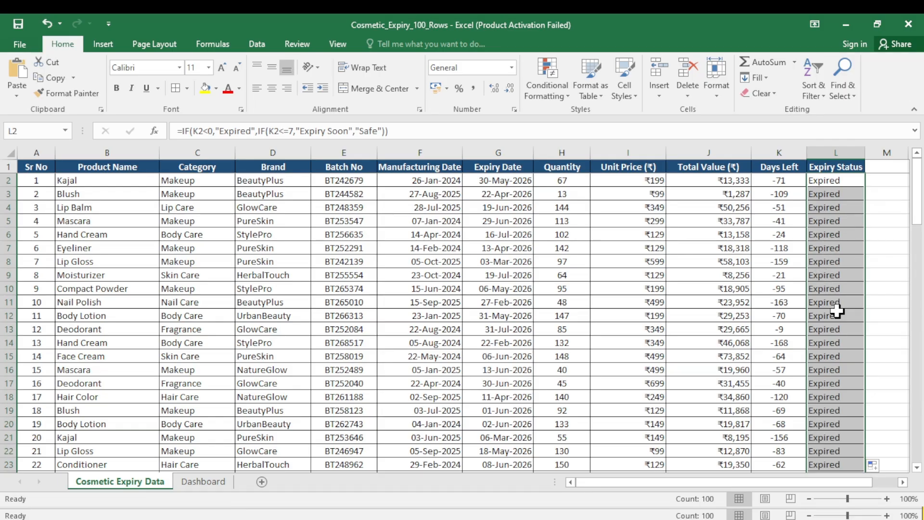
scroll(837, 305, down, 6)
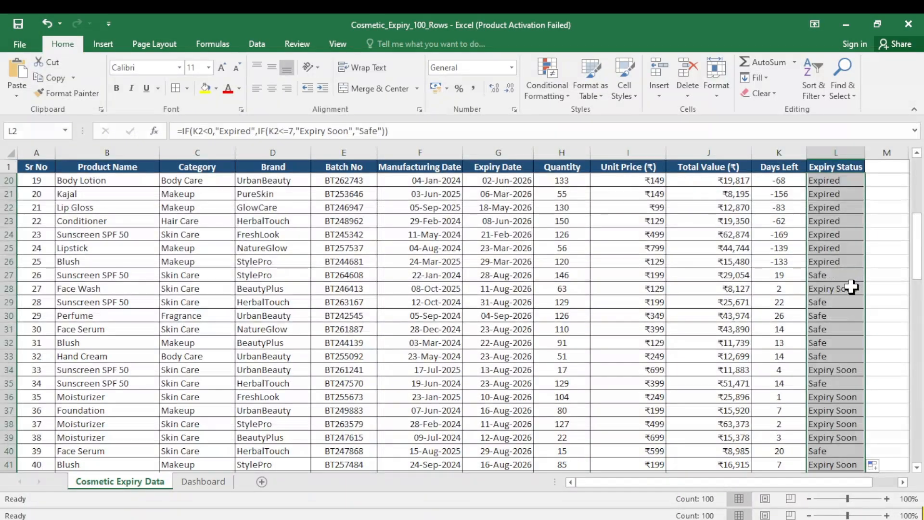
scroll(857, 313, down, 1)
drag(828, 240, 513, 235)
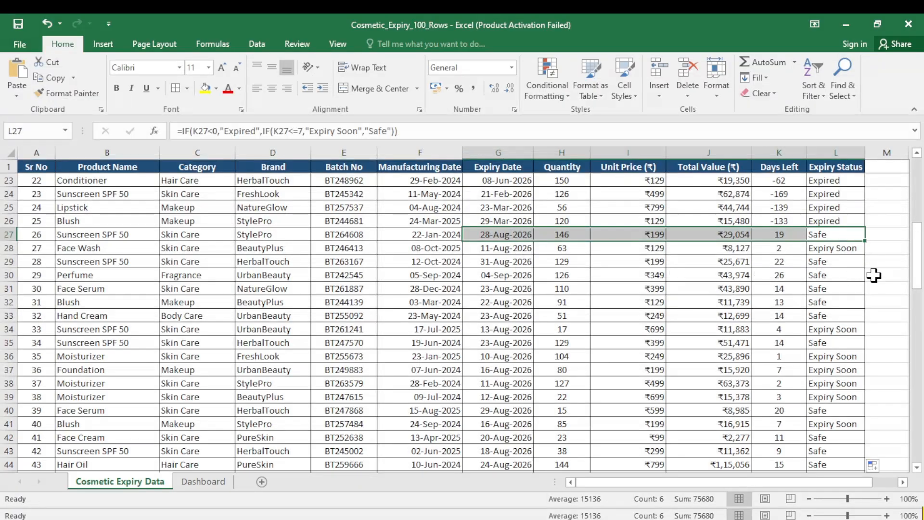
mouse_move(781, 234)
mouse_down()
mouse_move(872, 233)
mouse_move(780, 236)
mouse_up()
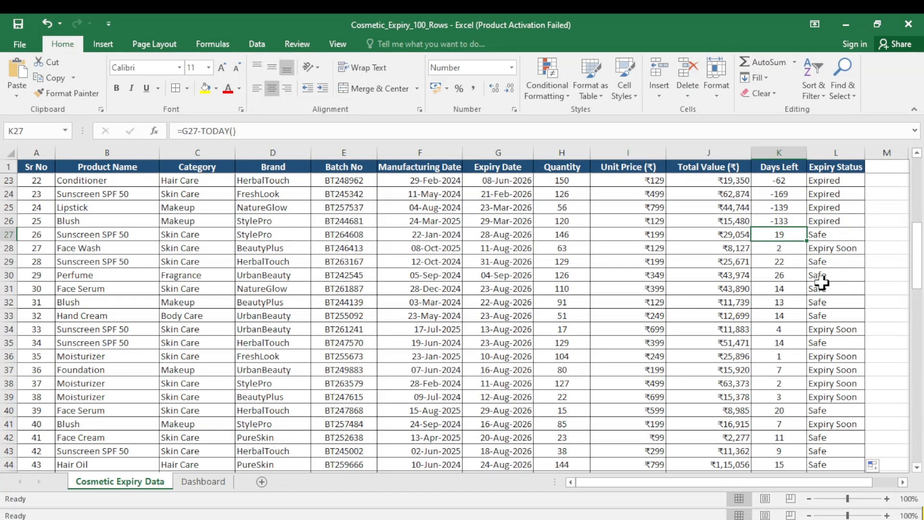
Compare the Expiry Status with the Days Left values for the products from row 28 down to row 66.
click(825, 245)
drag(826, 246, 573, 256)
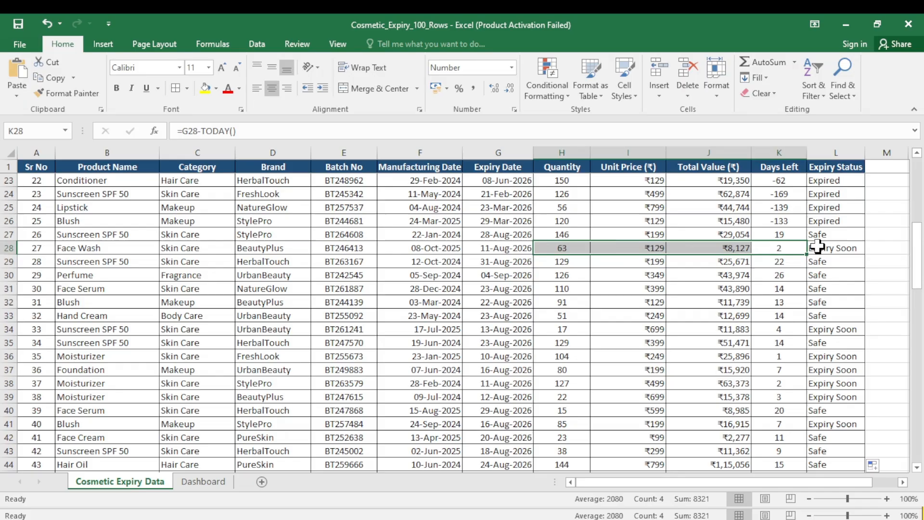
drag(838, 246, 688, 247)
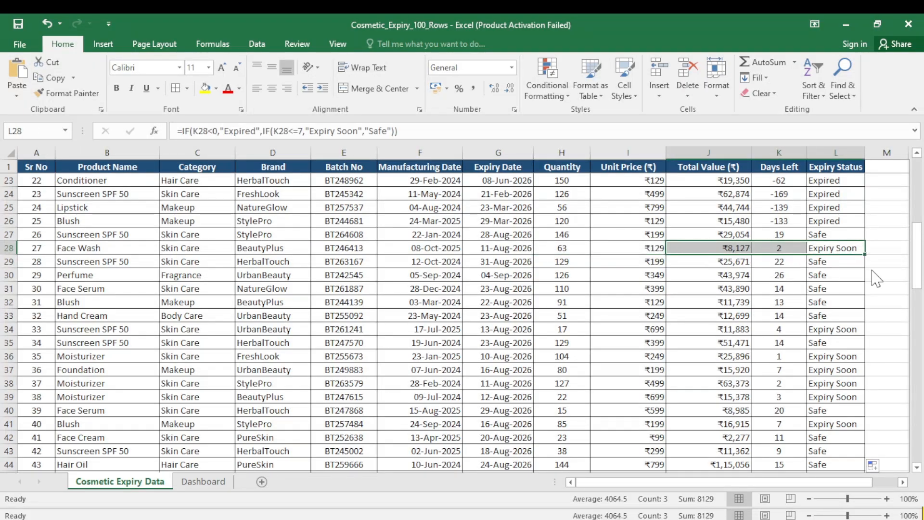
scroll(865, 283, down, 3)
scroll(834, 283, up, 3)
drag(821, 262, 663, 314)
scroll(904, 331, down, 13)
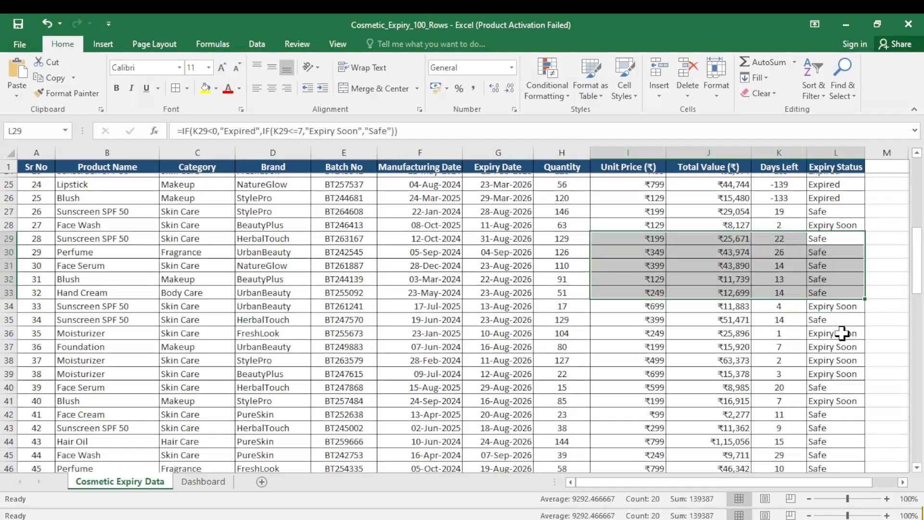
click(815, 234)
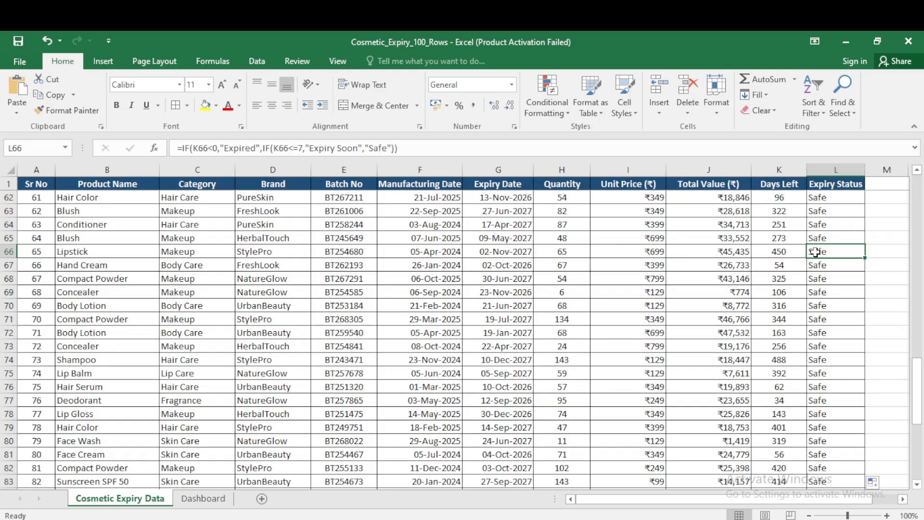
Undo the last change and center-align the whole Expiry Status column, including its header.
key(ctrl+z)
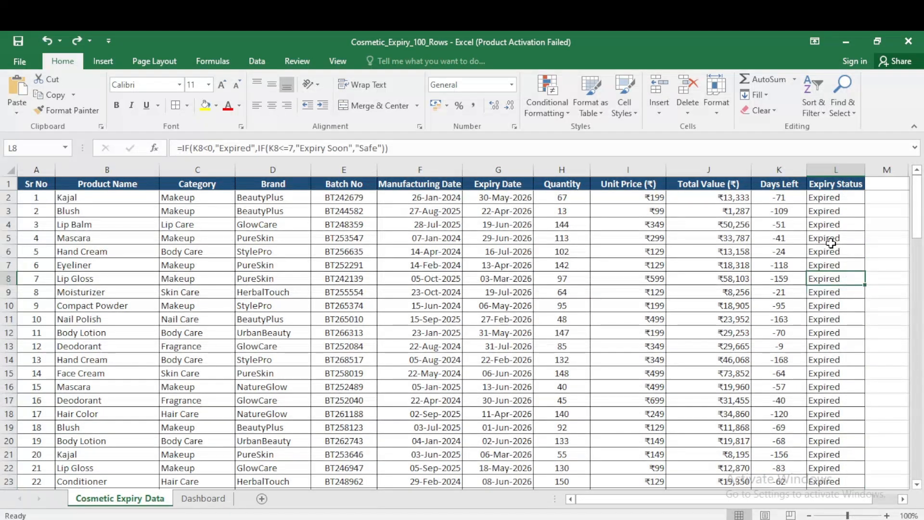
click(844, 185)
click(833, 213)
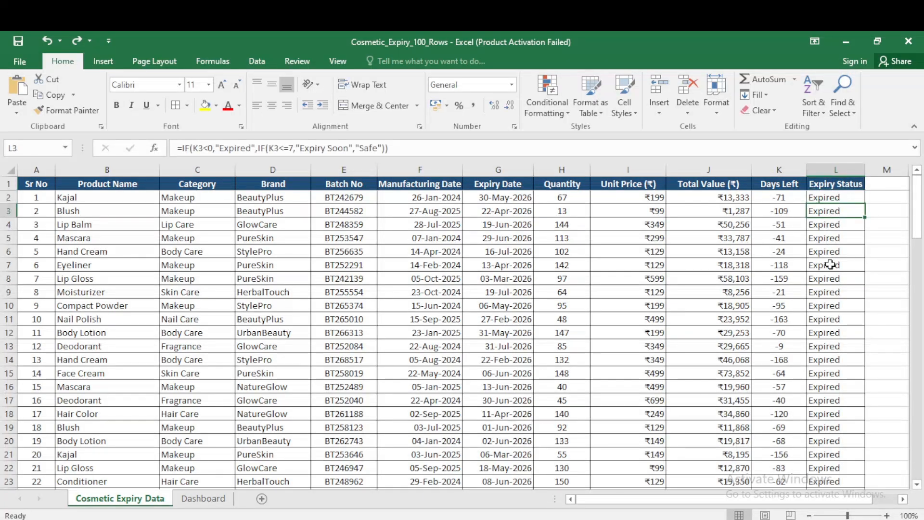
click(824, 183)
key(ctrl+shift+Down)
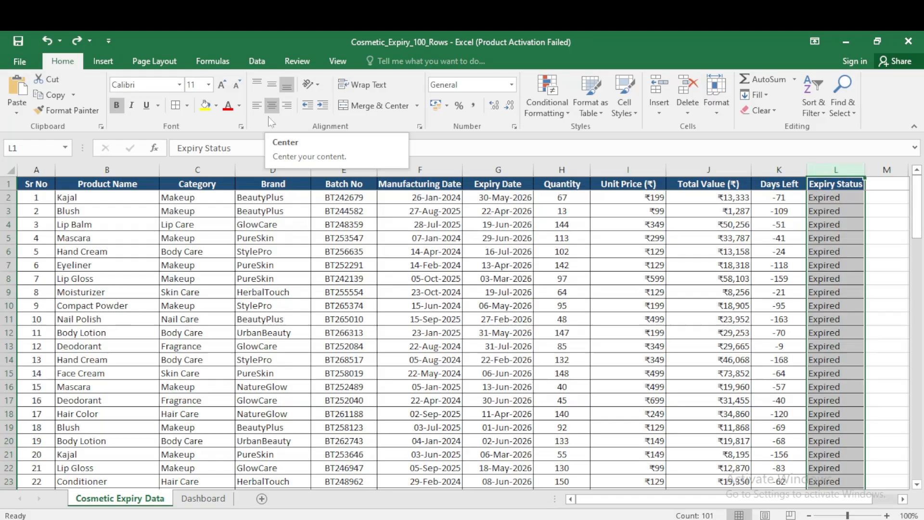
click(257, 109)
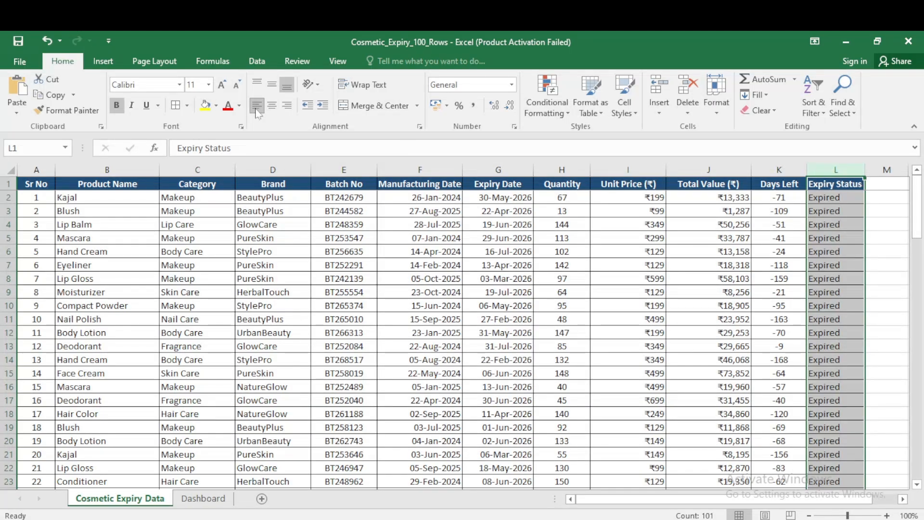
click(271, 107)
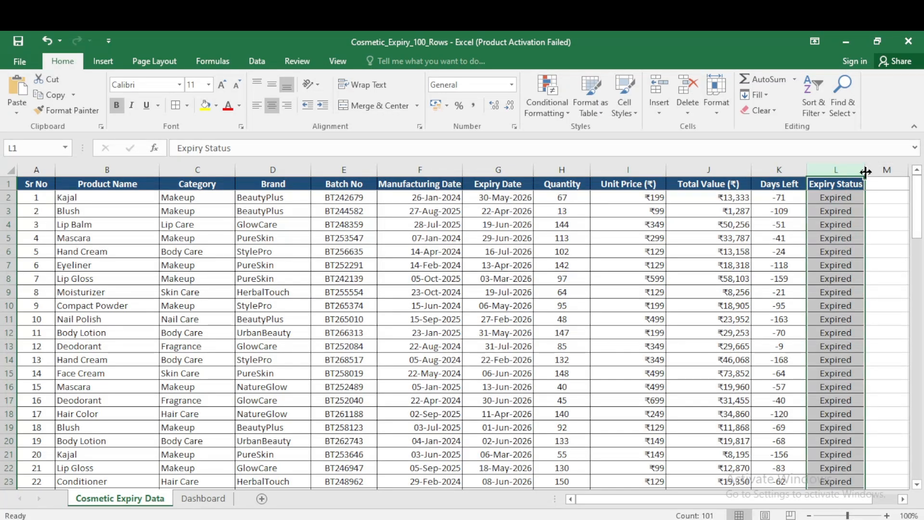
Start an Equal To highlight rule on the Expiry Status column that matches the Expired value in cell L5.
click(548, 115)
mouse_move(588, 130)
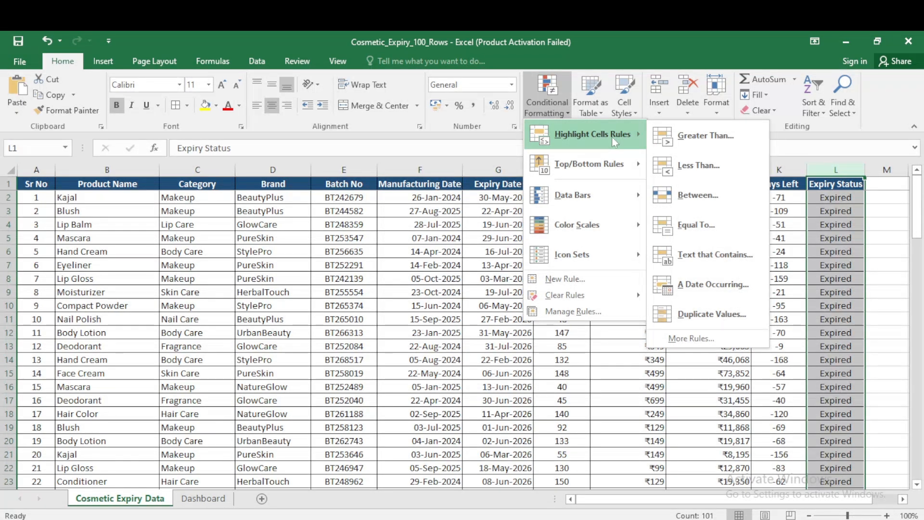
click(693, 237)
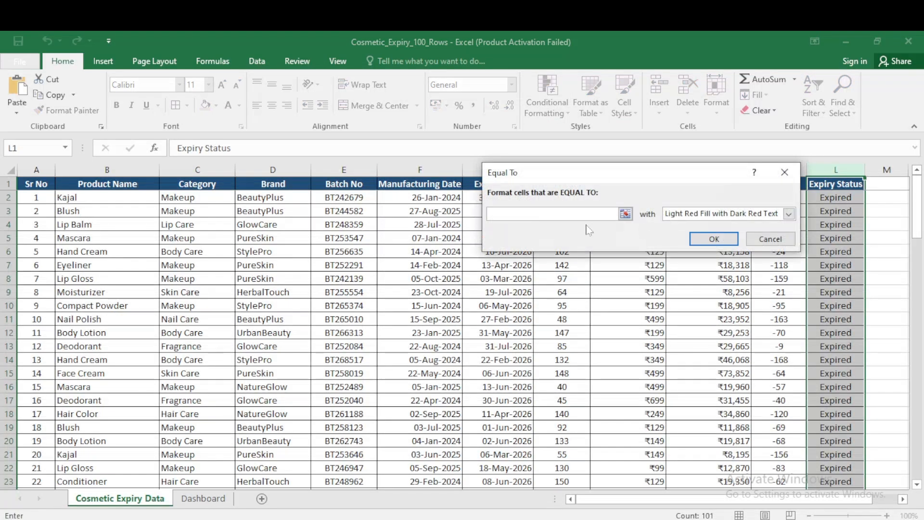
click(788, 214)
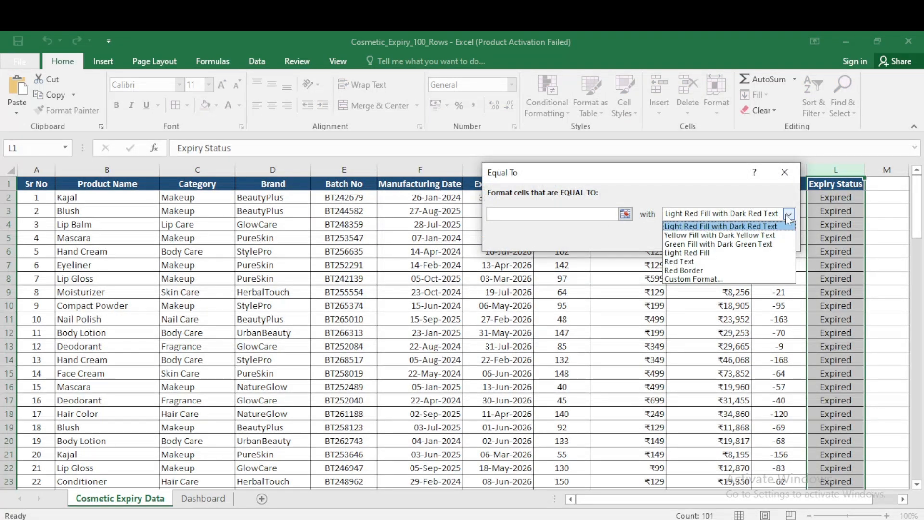
click(789, 214)
click(600, 215)
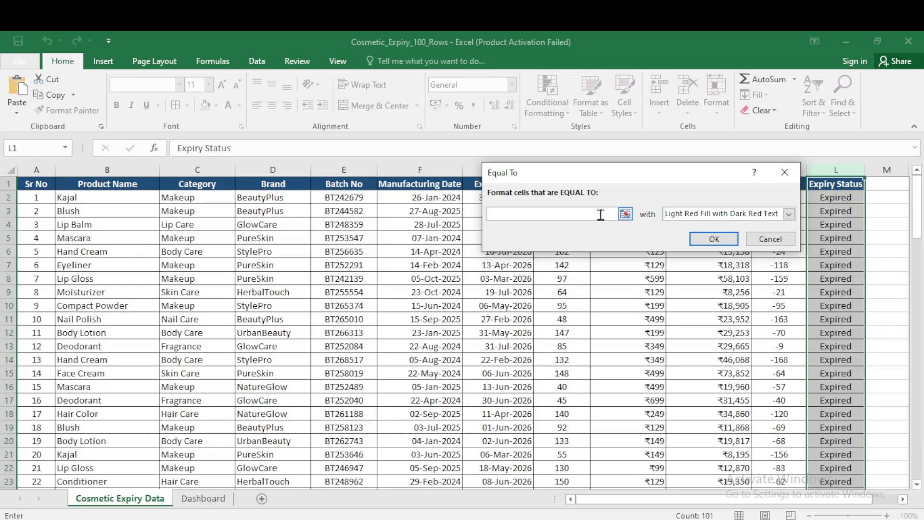
click(626, 214)
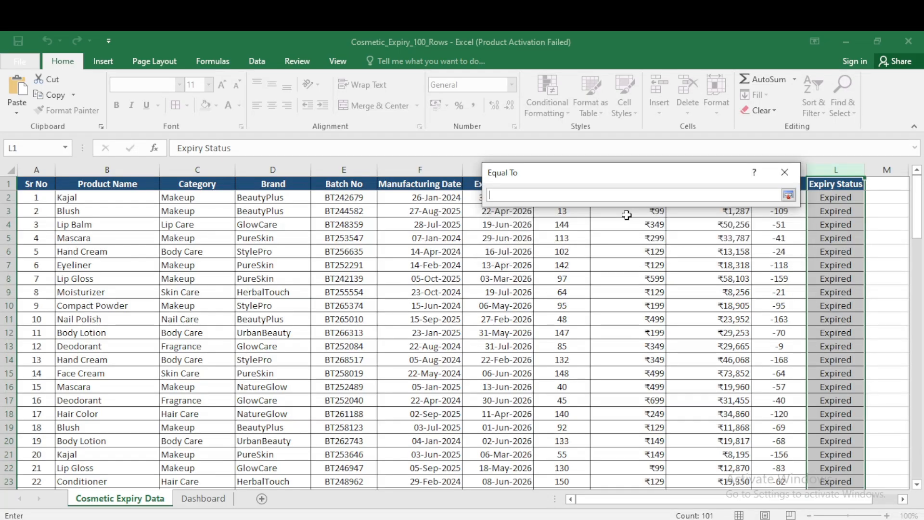
click(842, 233)
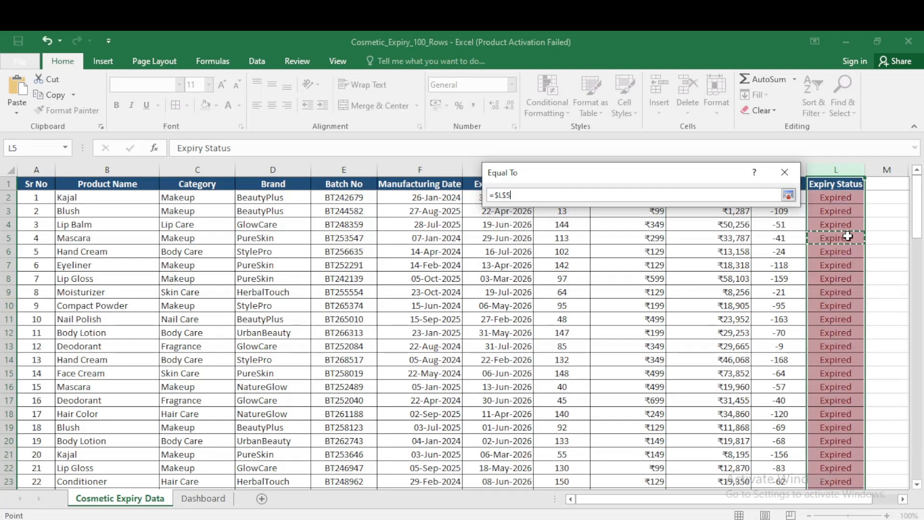
click(789, 195)
Give the Expired rule a custom format with red text and a light aqua fill, and apply it to the column.
click(788, 213)
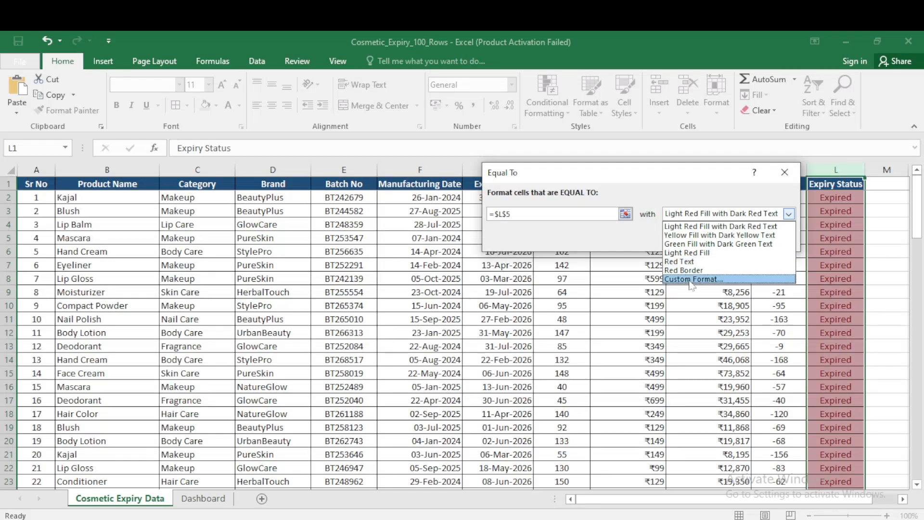
click(703, 279)
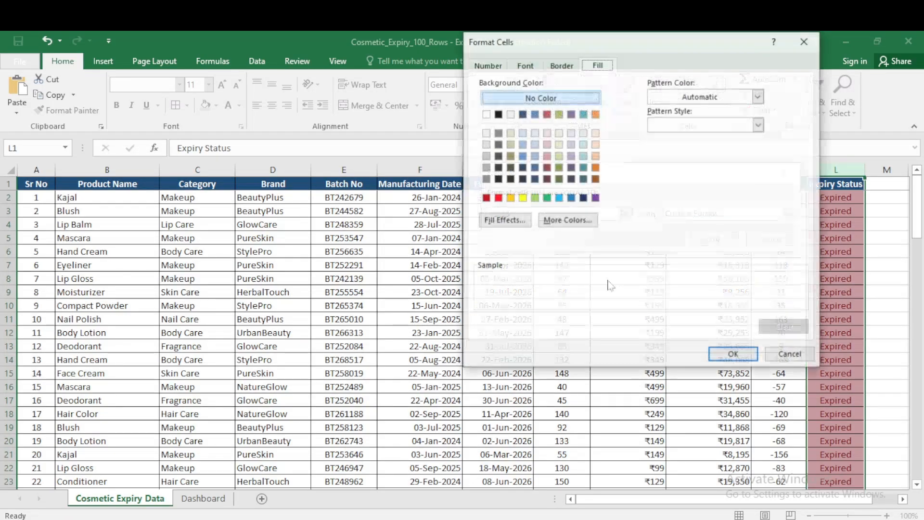
click(527, 66)
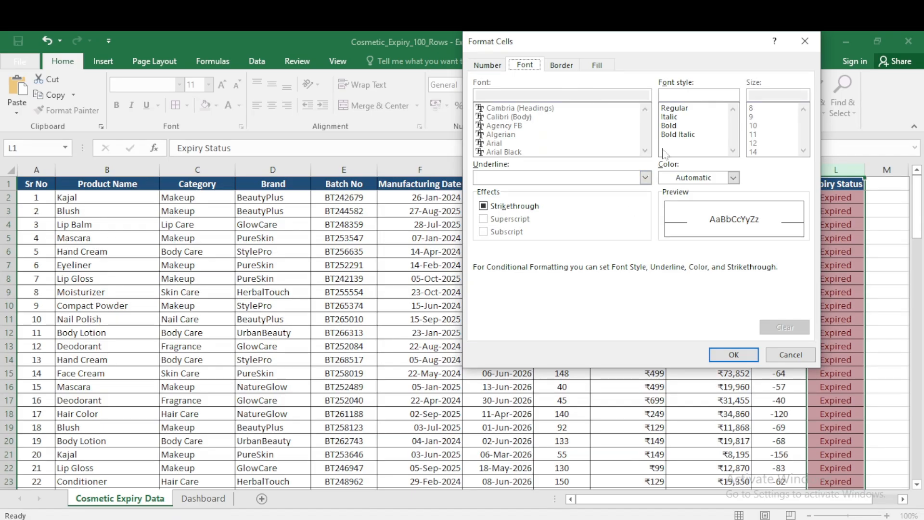
click(708, 180)
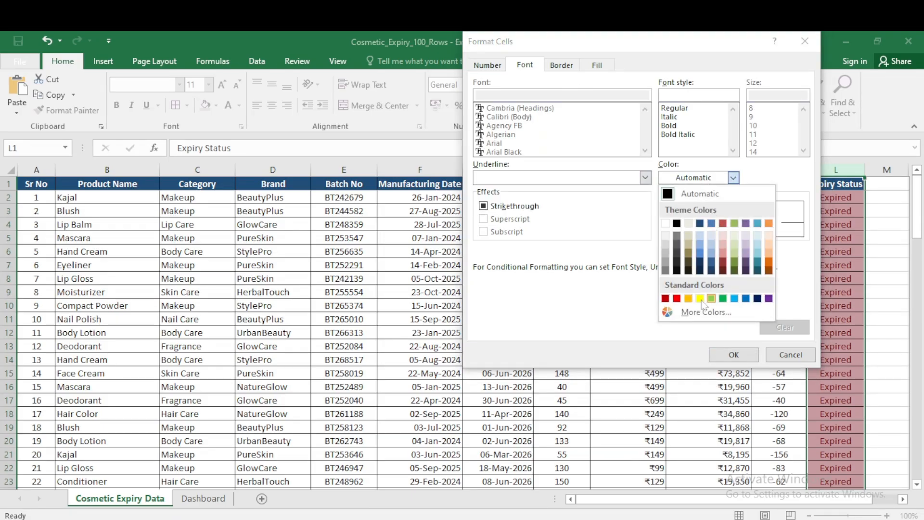
click(677, 299)
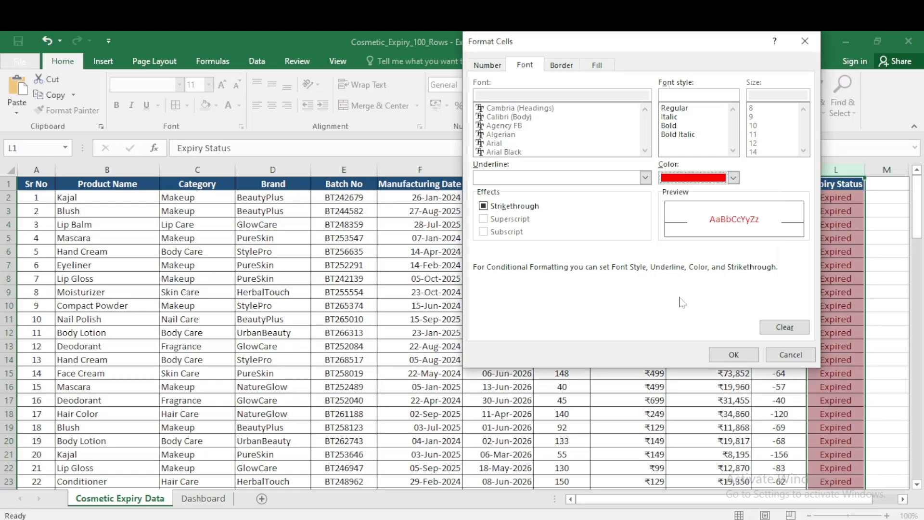
click(597, 66)
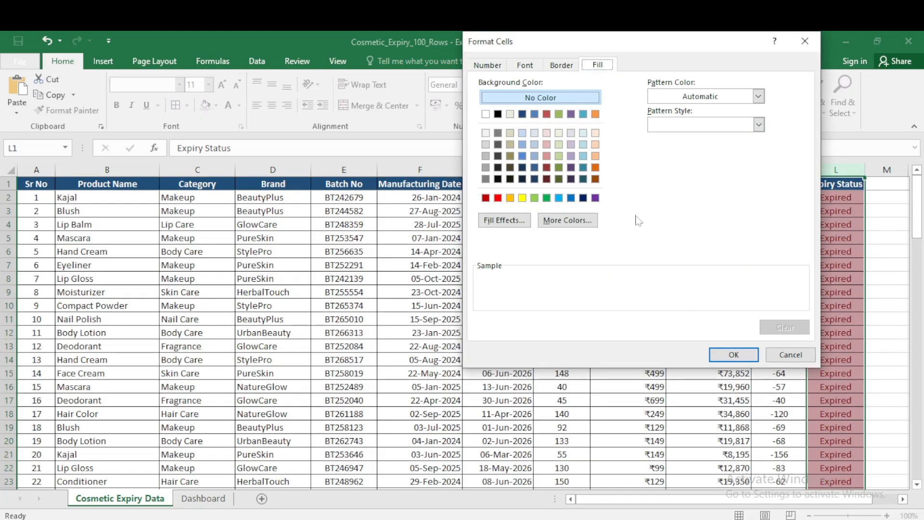
click(583, 132)
click(732, 356)
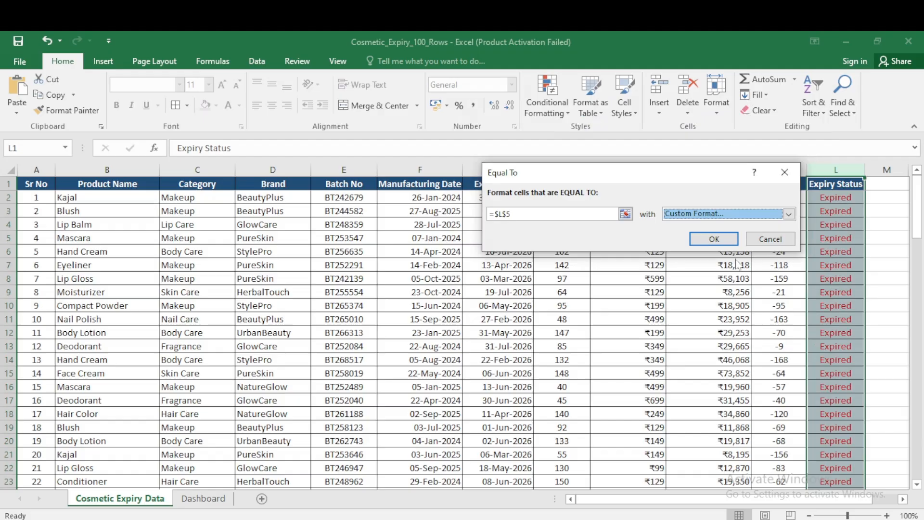
click(719, 240)
Start a second Equal To highlight rule on the Expiry Status column that matches the Expiry Soon value in cell L28.
scroll(815, 246, down, 9)
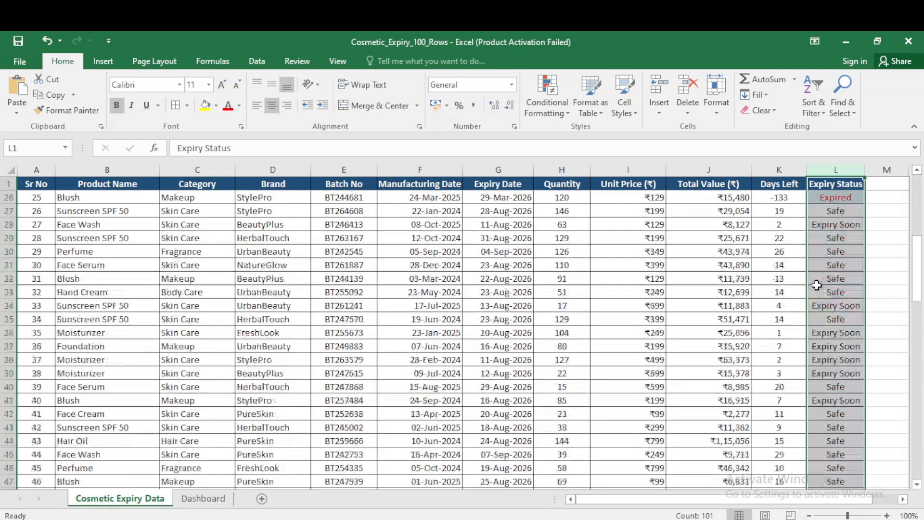
scroll(813, 273, up, 3)
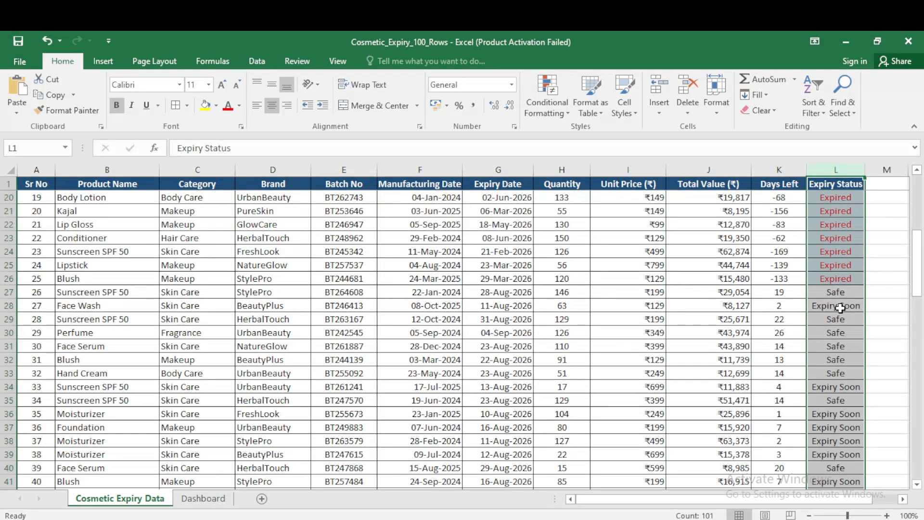
click(548, 104)
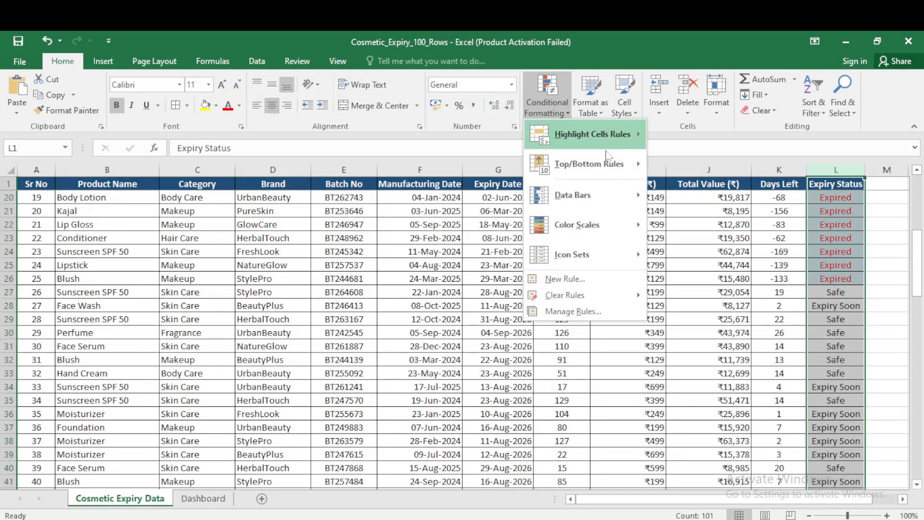
mouse_move(602, 140)
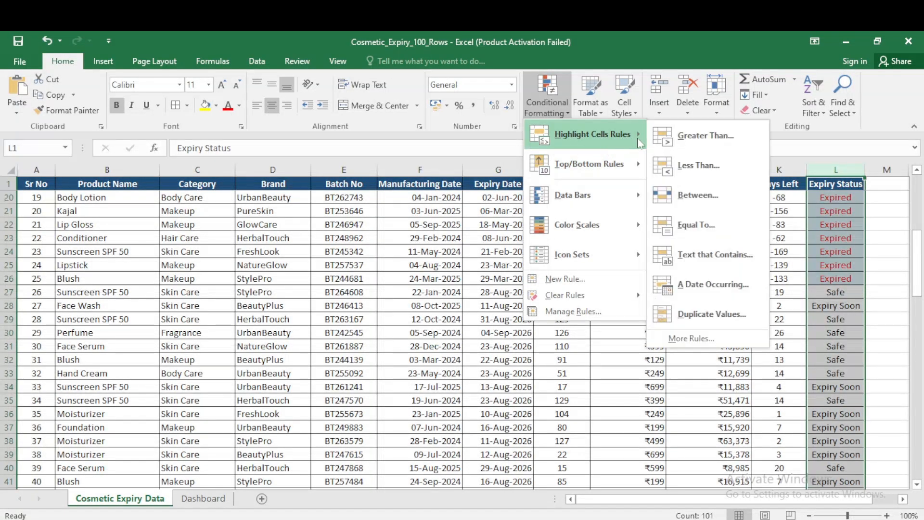
click(705, 224)
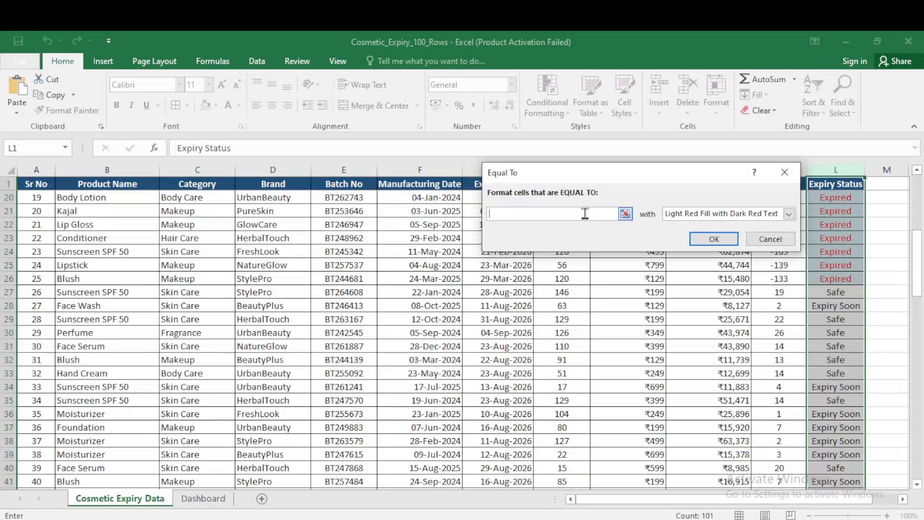
click(626, 213)
click(843, 305)
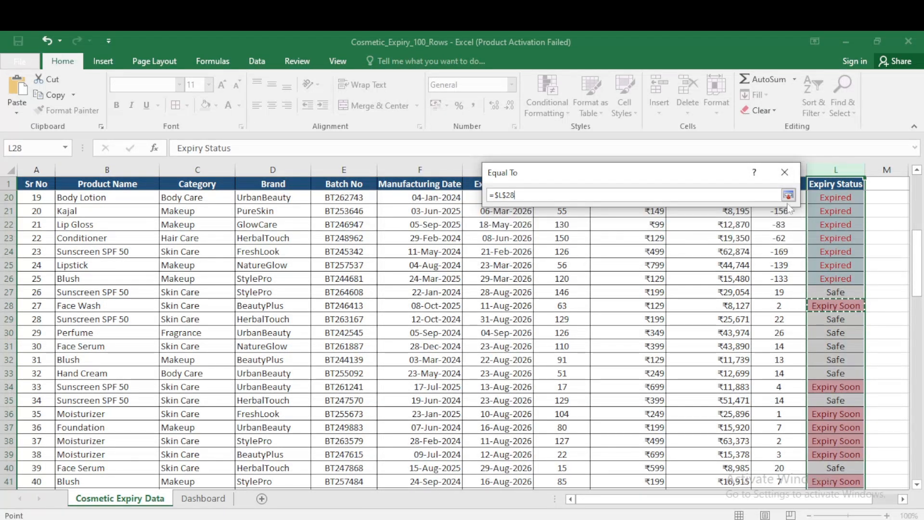
click(788, 195)
Give the Expiry Soon rule a custom format with orange text and a light orange fill, and apply it to the column.
click(789, 214)
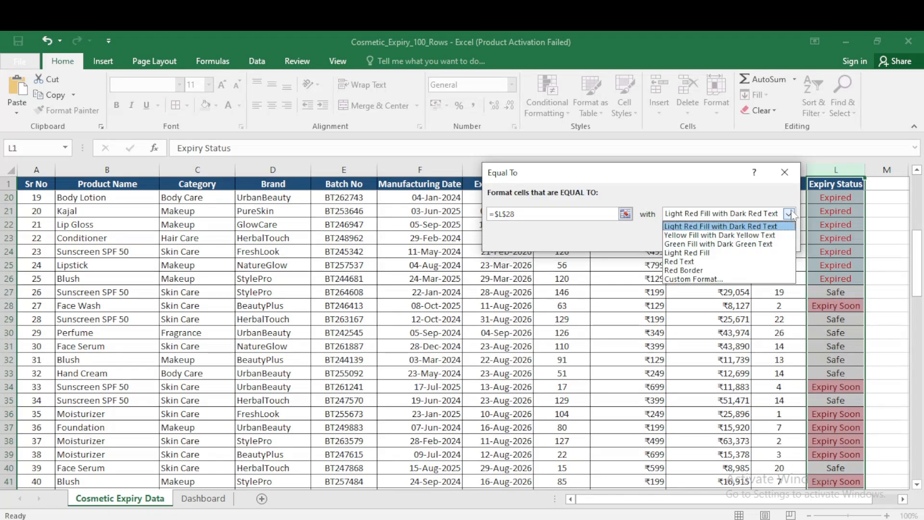
click(689, 279)
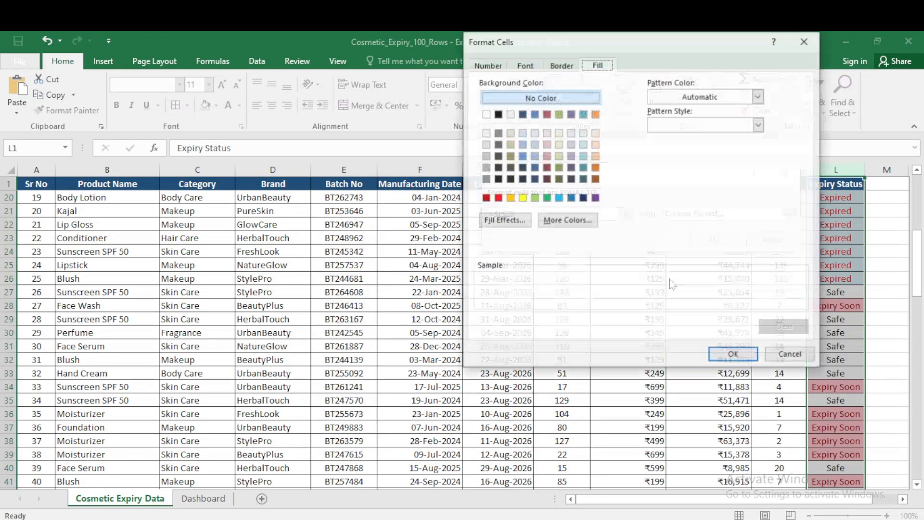
click(525, 65)
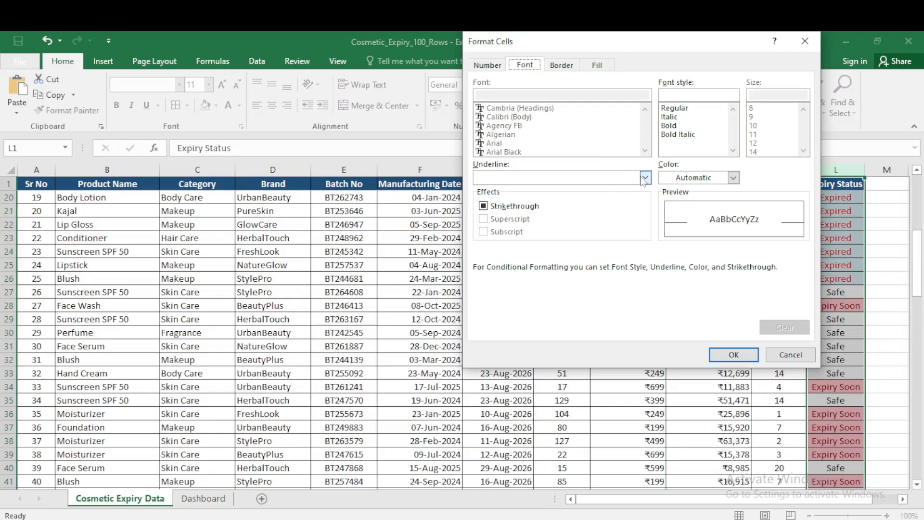
click(733, 178)
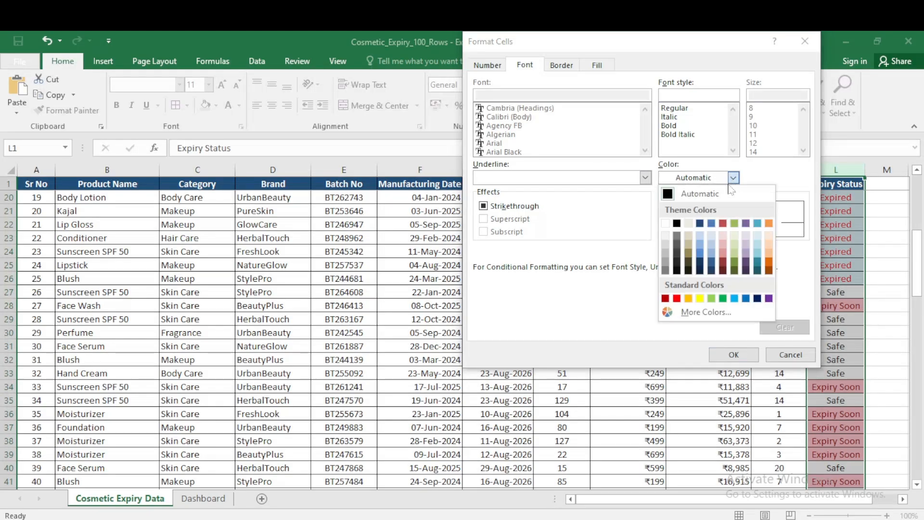
click(689, 299)
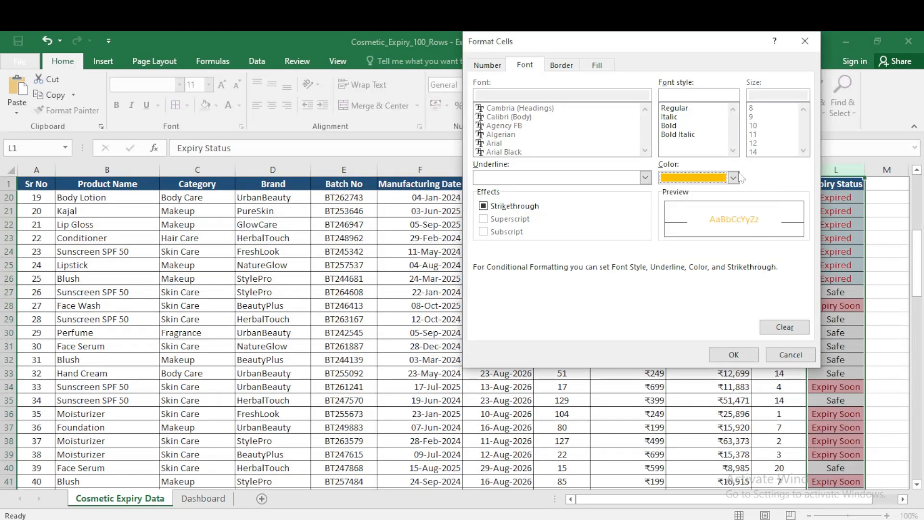
click(598, 66)
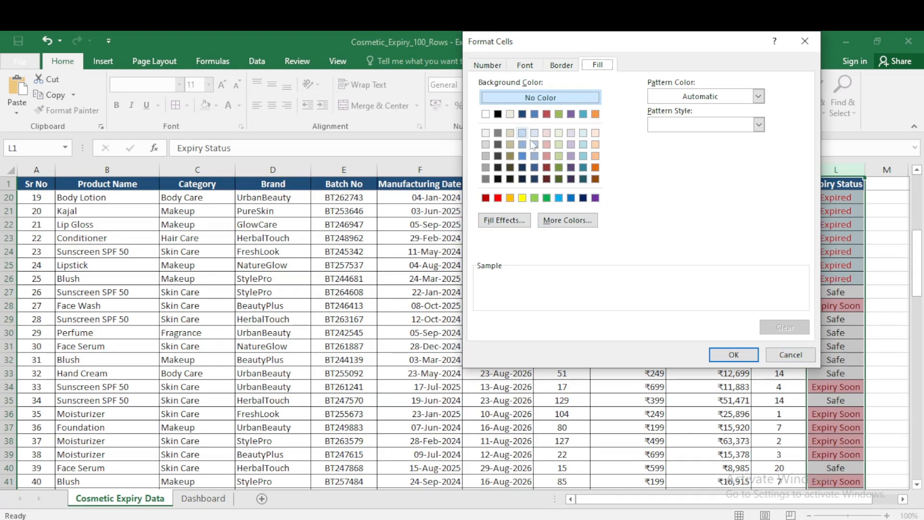
click(596, 133)
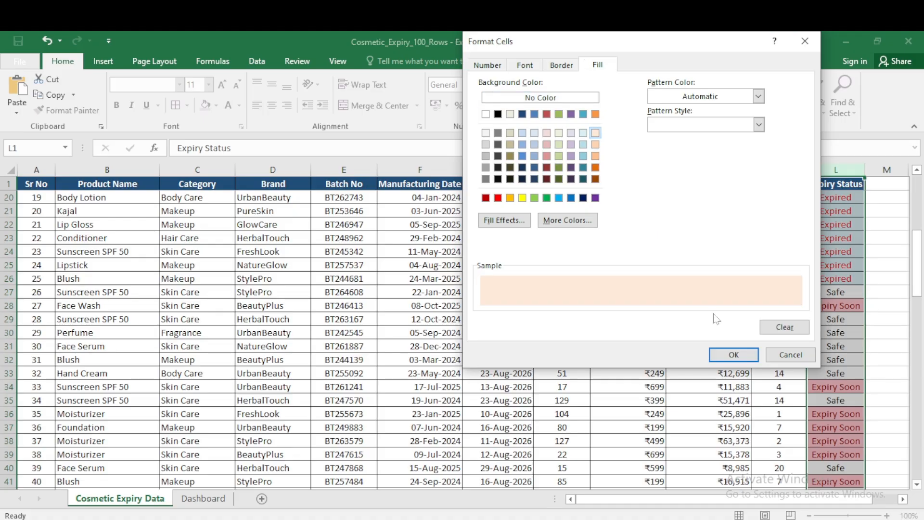
click(734, 355)
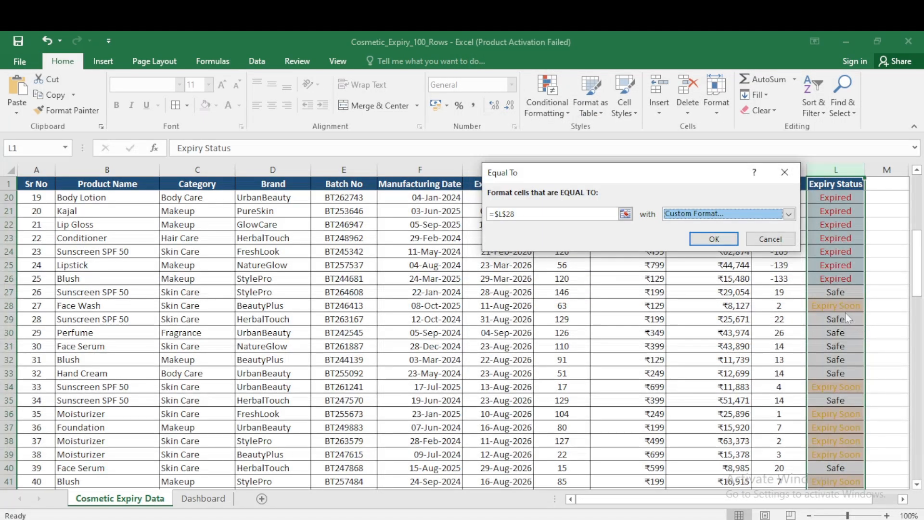
click(716, 239)
Start a third Equal To highlight rule on the Expiry Status column that matches the Safe value in cell L27.
click(548, 101)
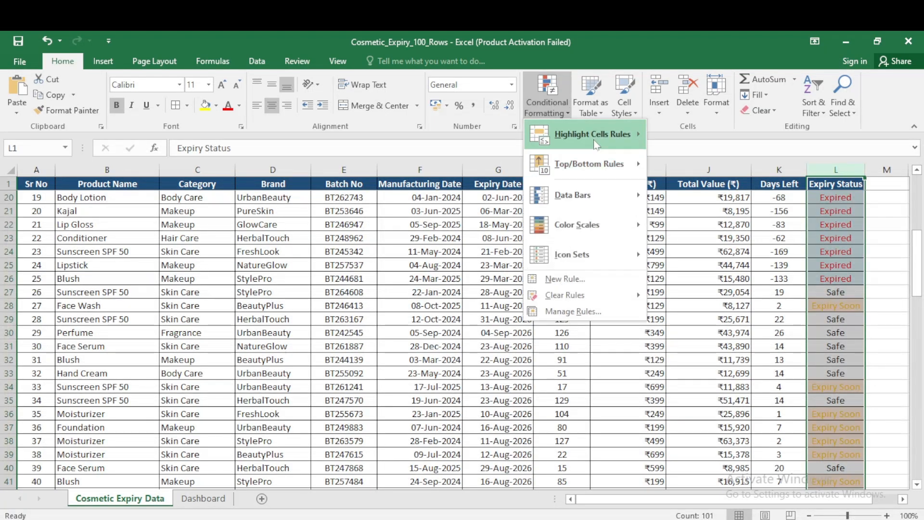
mouse_move(594, 137)
click(697, 225)
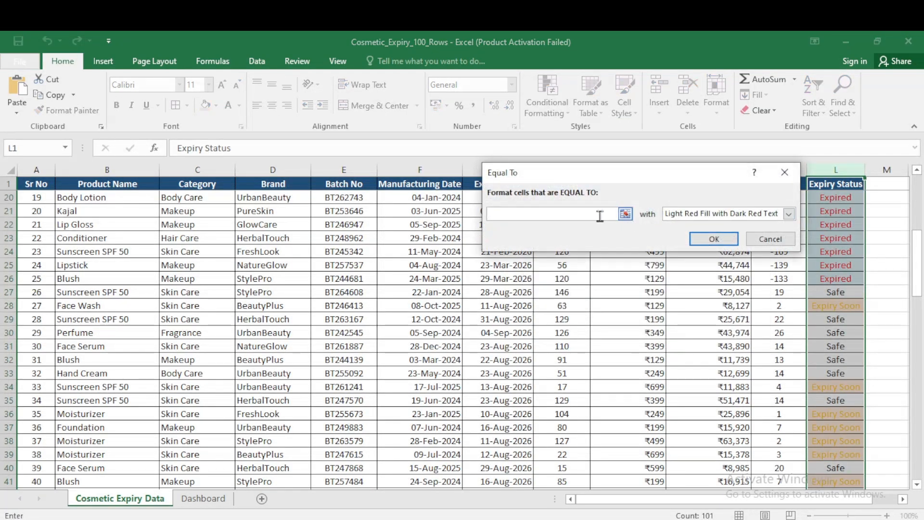
click(626, 213)
click(850, 292)
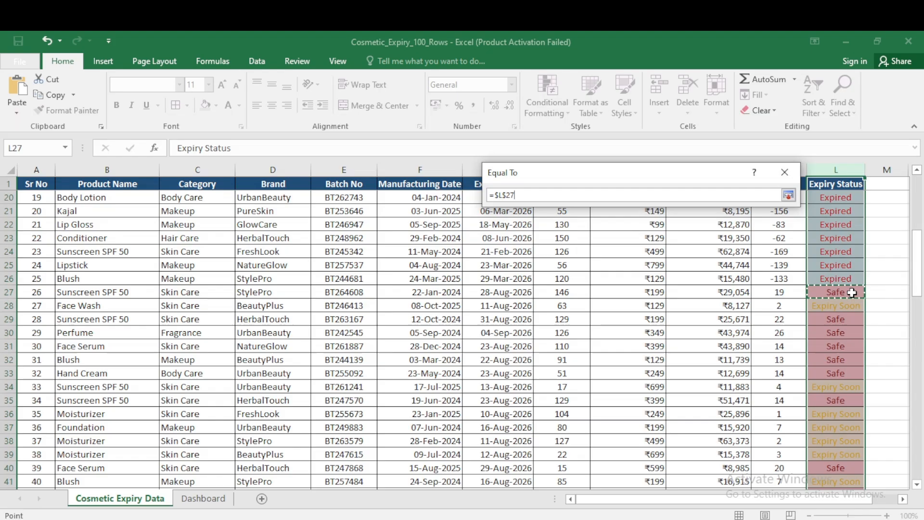
click(788, 195)
Give the Safe rule a custom format with green text and a yellow fill, and apply it to the column.
click(789, 214)
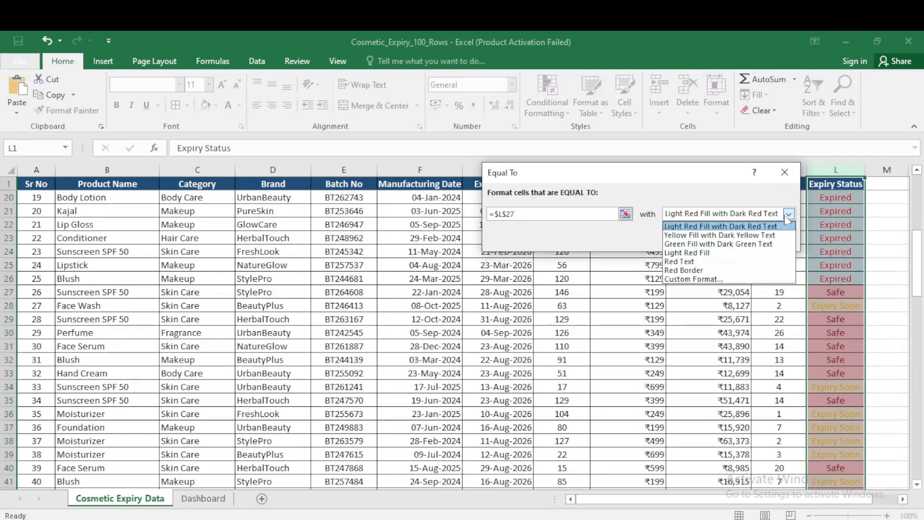
click(699, 292)
click(789, 213)
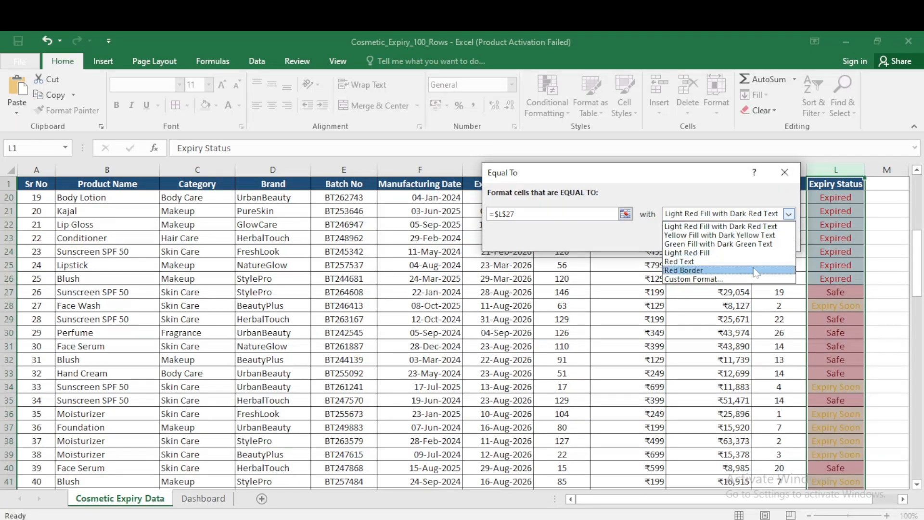
click(714, 280)
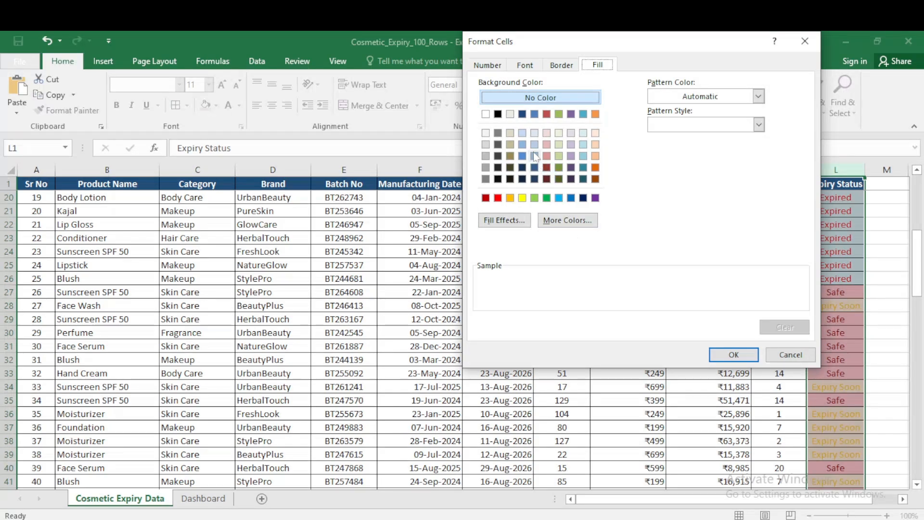
click(527, 66)
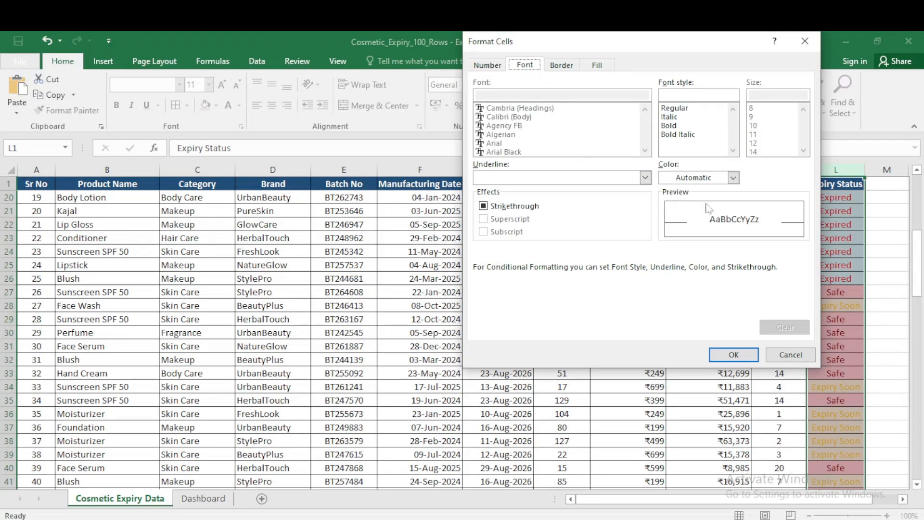
click(734, 178)
click(722, 299)
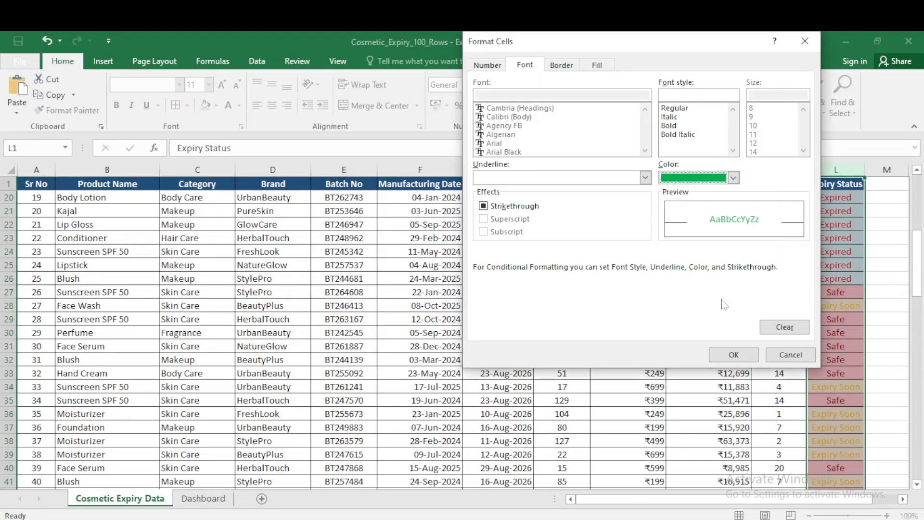
click(597, 65)
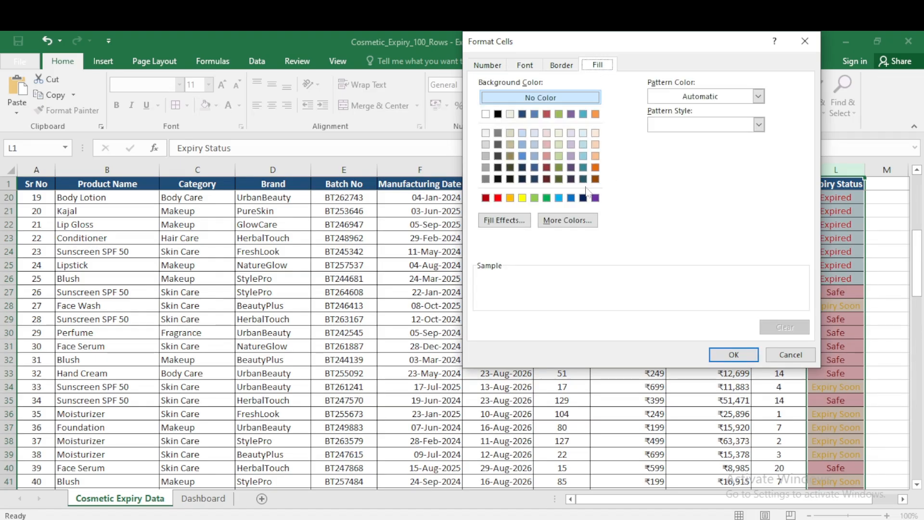
click(523, 198)
click(734, 355)
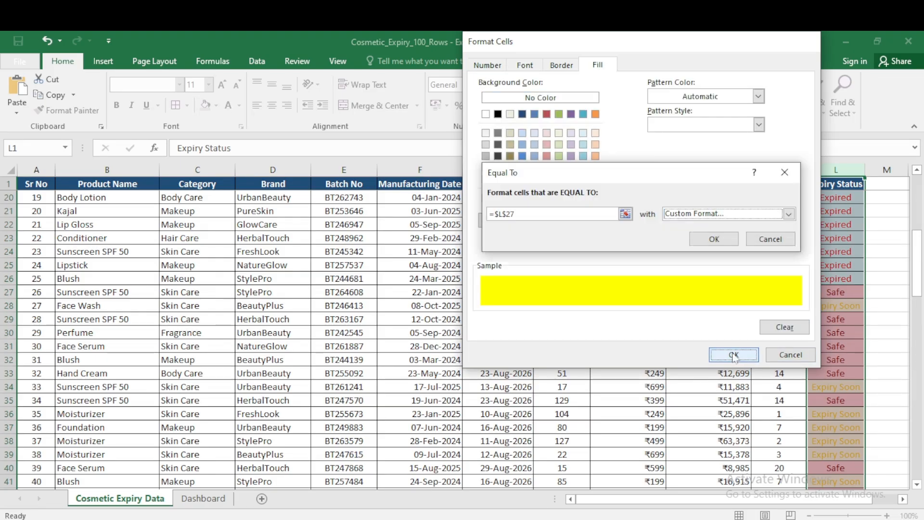
click(713, 239)
Review the color coding down the Expiry Status column and the product data columns beside it.
scroll(838, 327, up, 6)
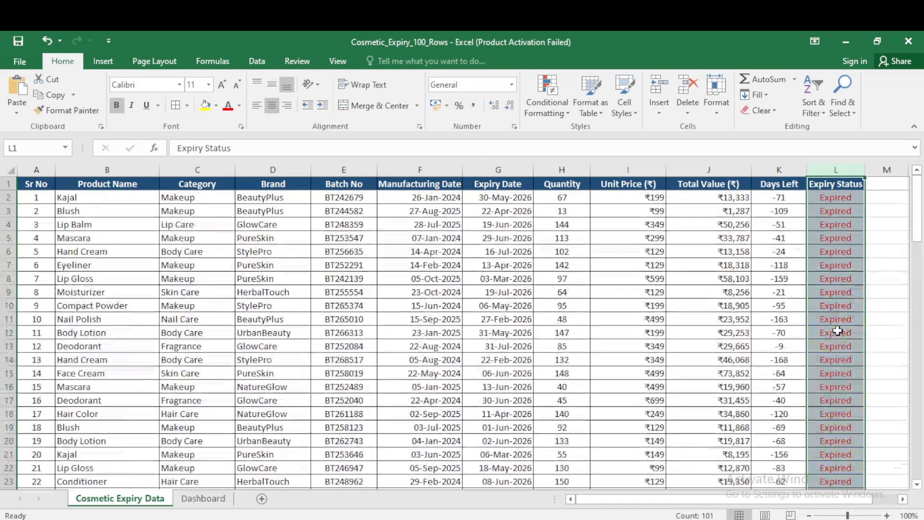
scroll(838, 331, down, 6)
click(849, 238)
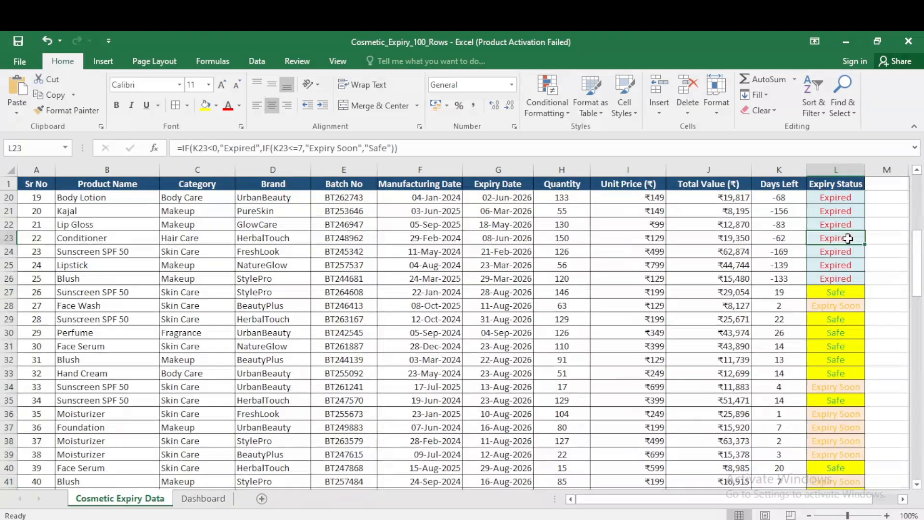
click(847, 292)
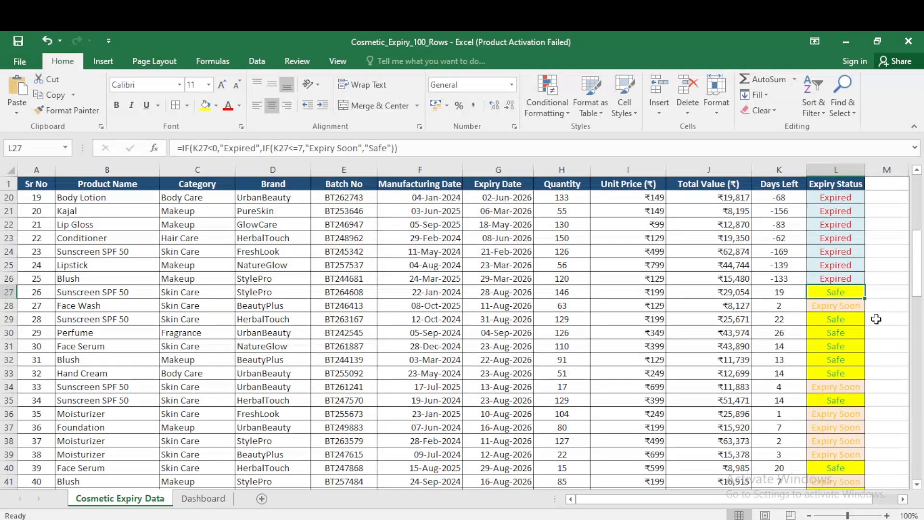
scroll(876, 319, down, 1)
click(853, 268)
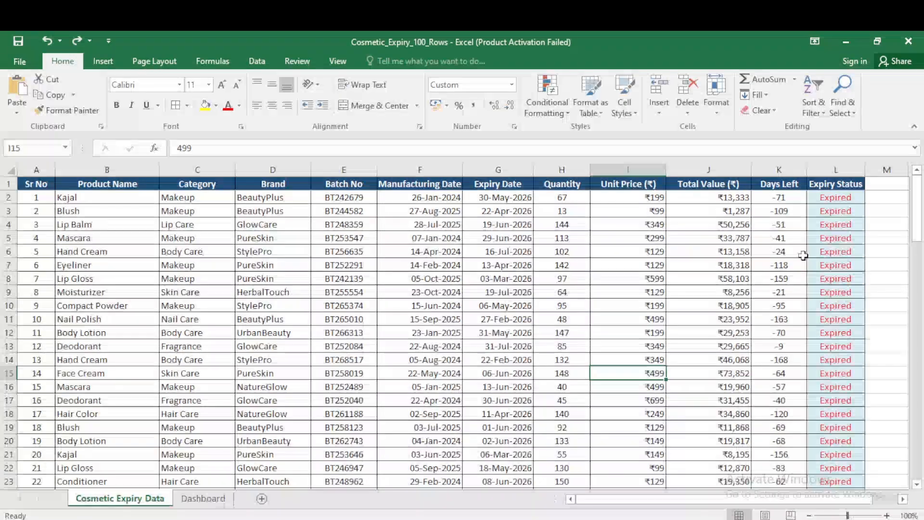
click(838, 227)
click(833, 165)
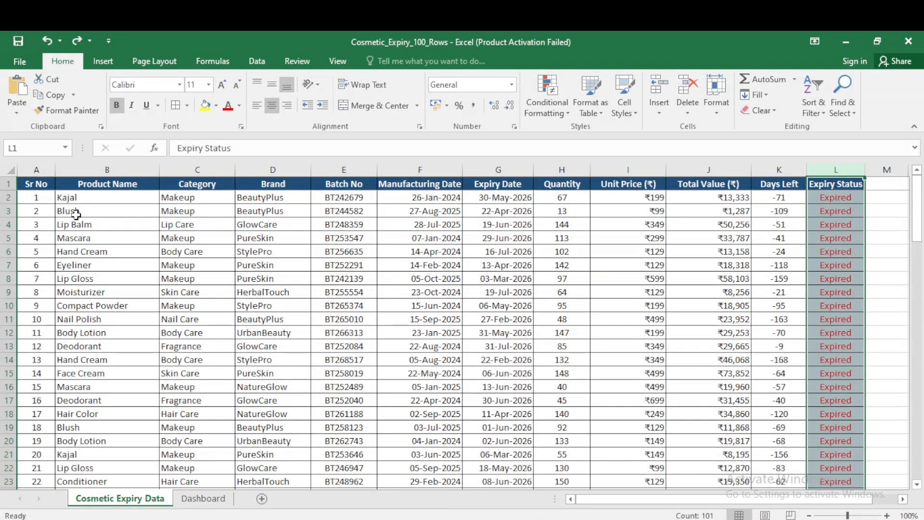
drag(61, 201, 711, 384)
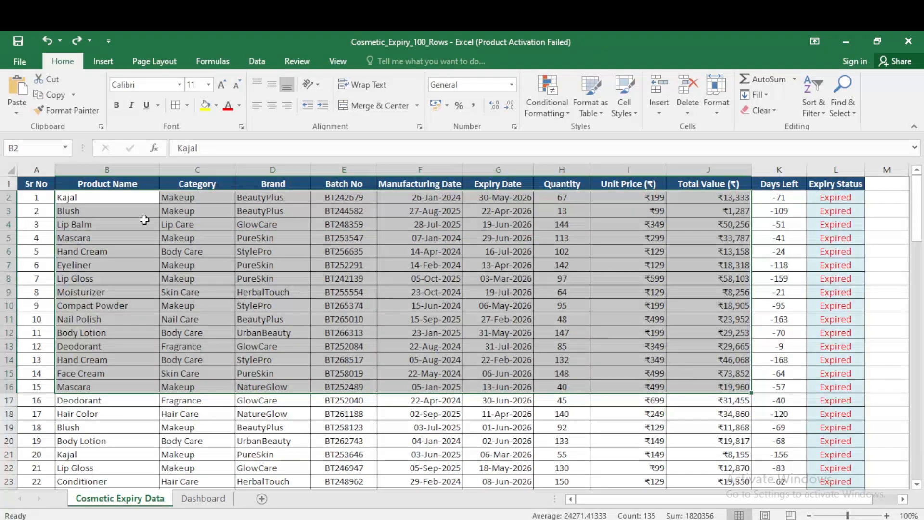
drag(30, 201, 770, 385)
Start a new formula-based conditional formatting rule for the product data in A2:K101, leaving out the Expiry Status column.
click(39, 199)
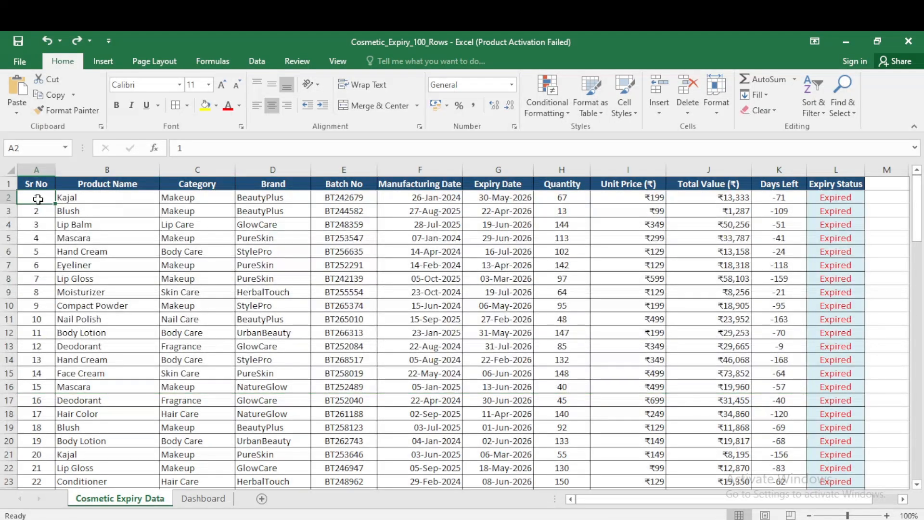
key(ctrl+shift+Right)
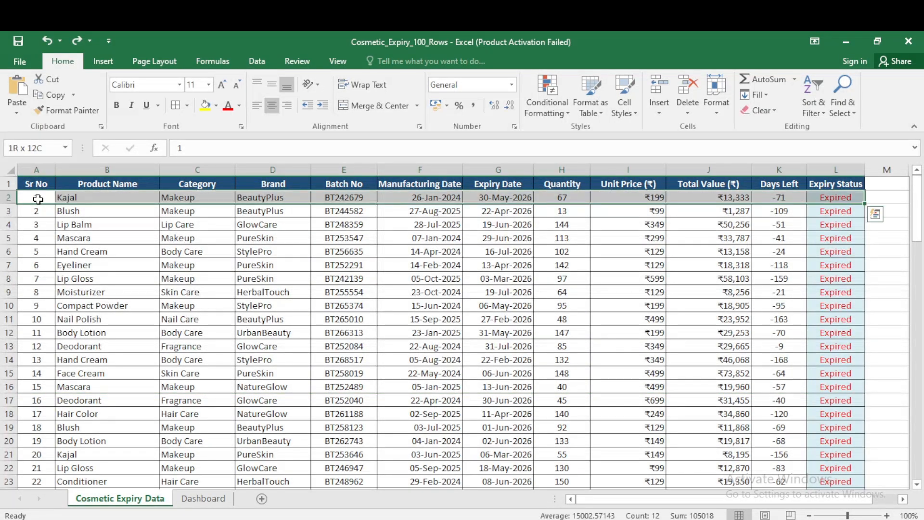
key(shift+Left)
key(ctrl+shift+Down)
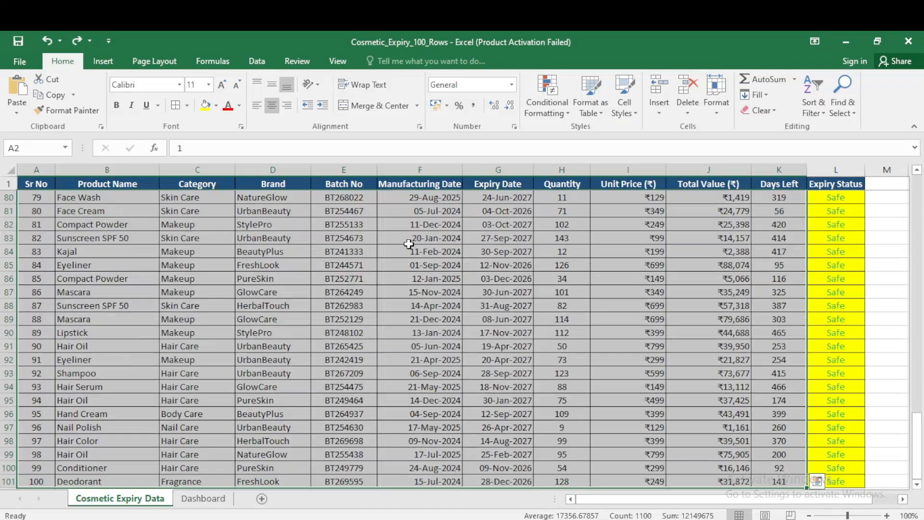
click(547, 102)
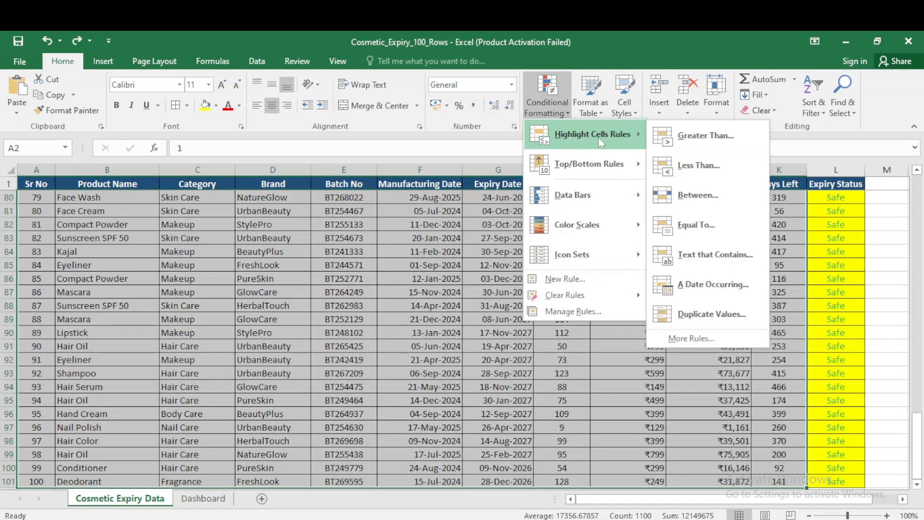
click(555, 280)
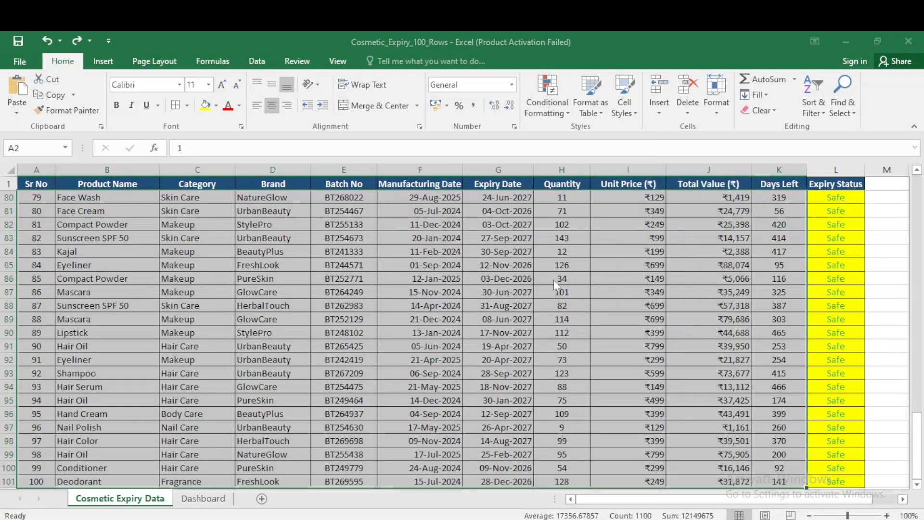
click(317, 139)
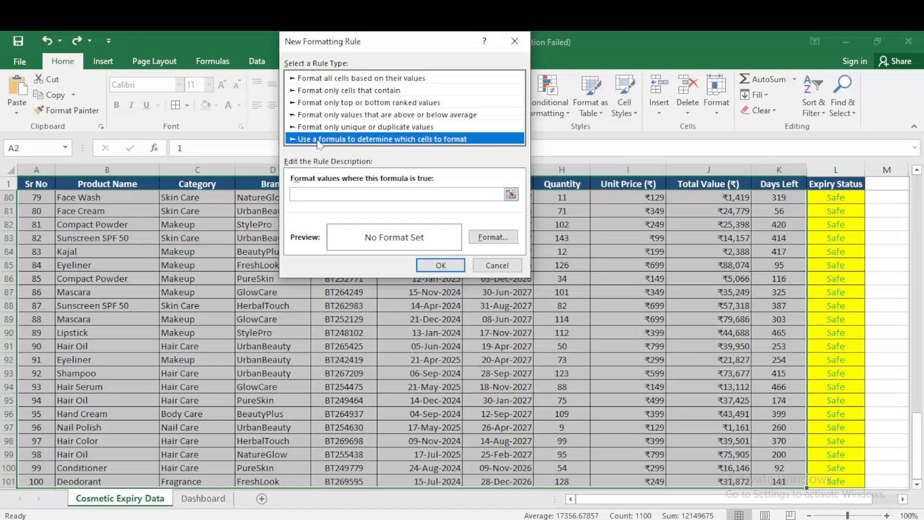
Set the rule's formula to =$L2="Expired", keeping only the Expiry Status column reference absolute.
click(321, 194)
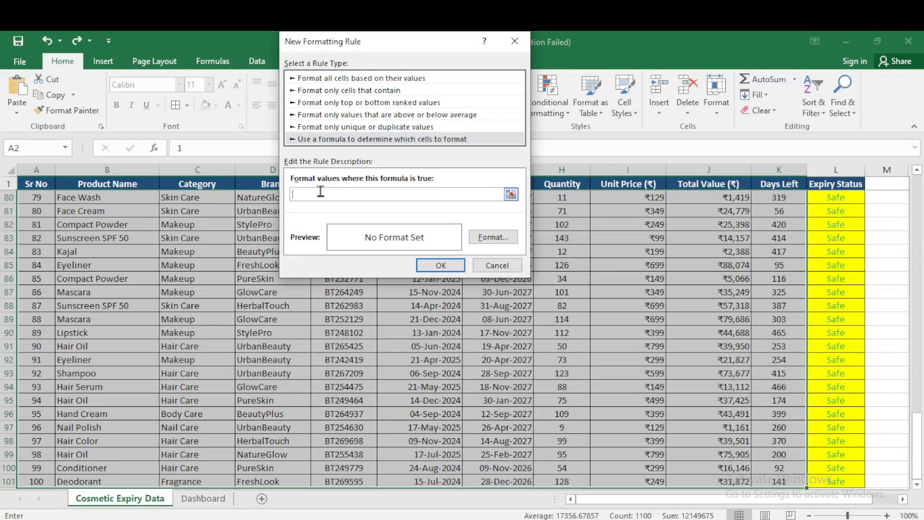
click(512, 194)
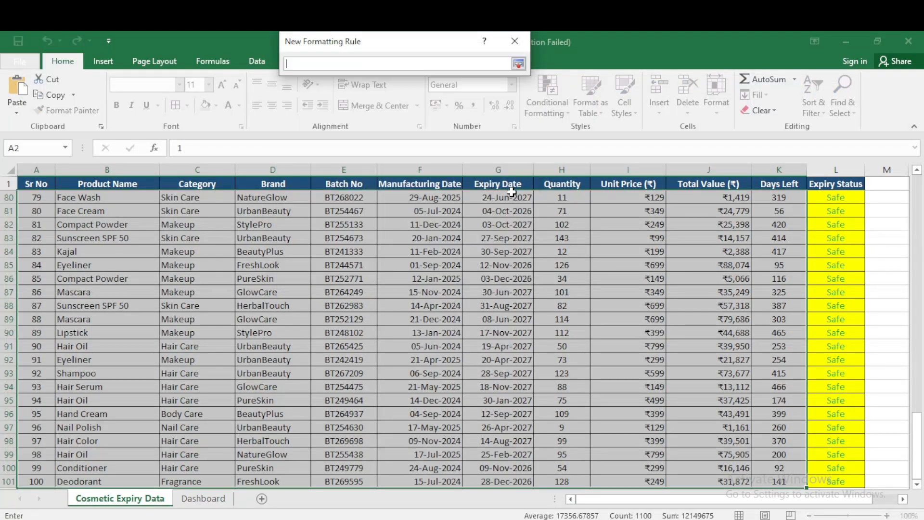
drag(916, 445, 915, 193)
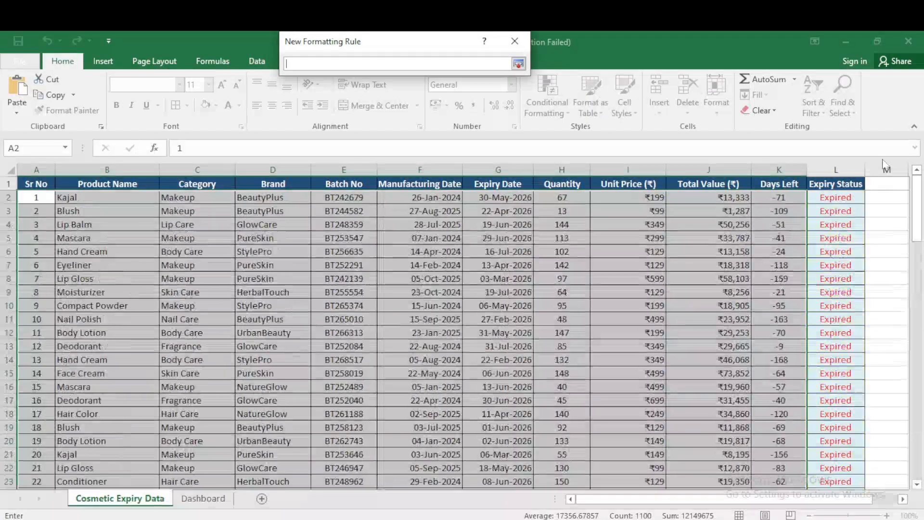
click(848, 203)
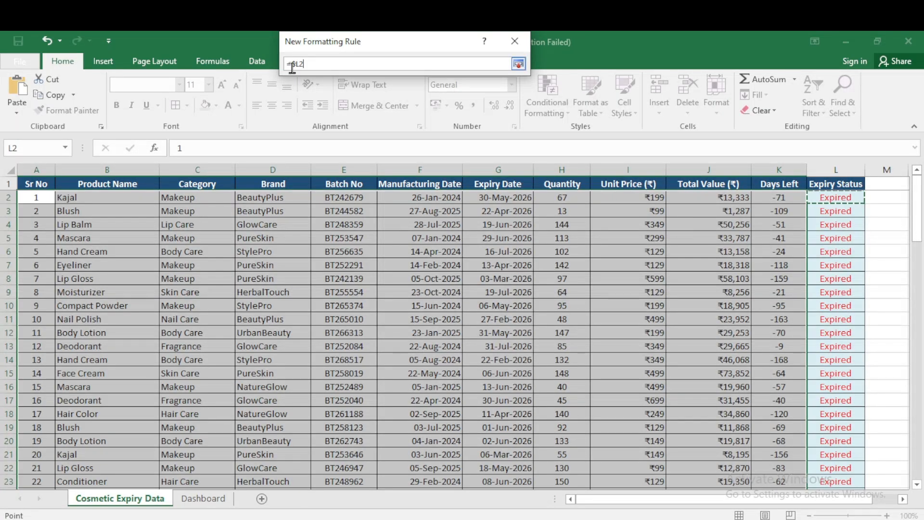
click(517, 64)
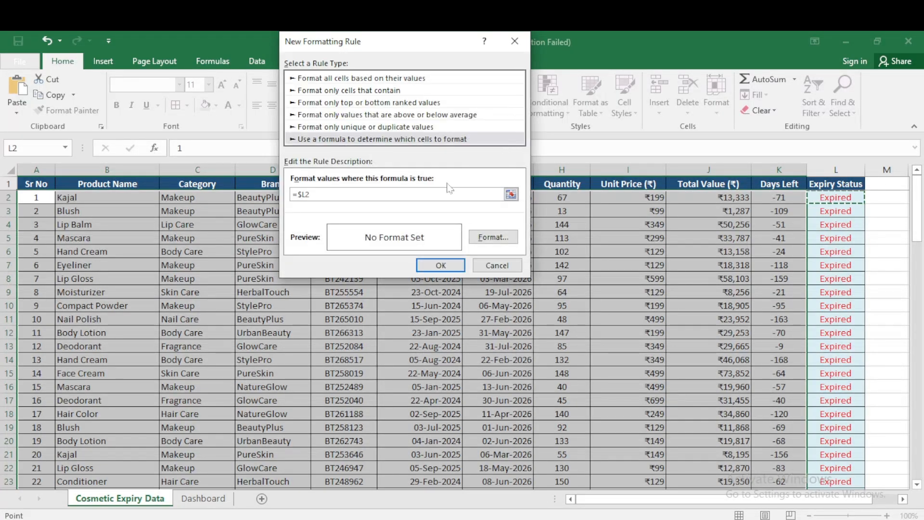
text(="Expired)
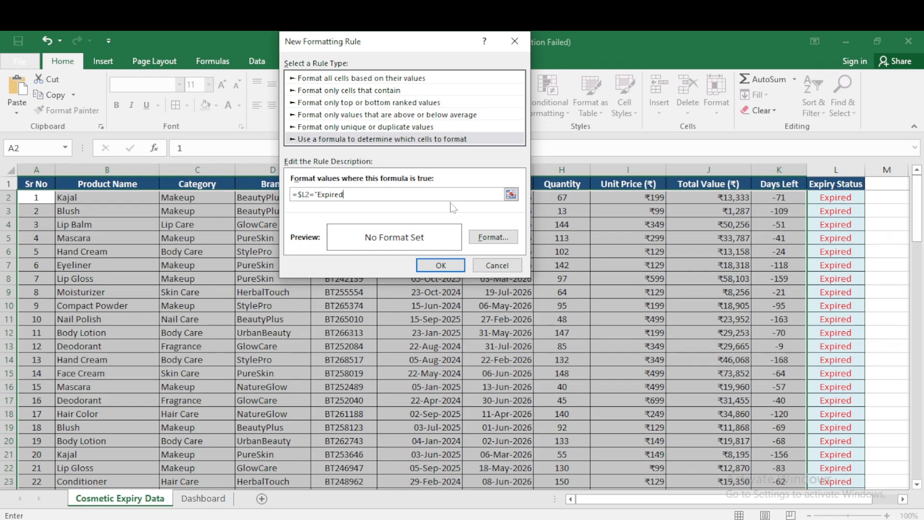
Give the Expired row rule red text and a light blue fill, and apply it to the product data.
click(493, 237)
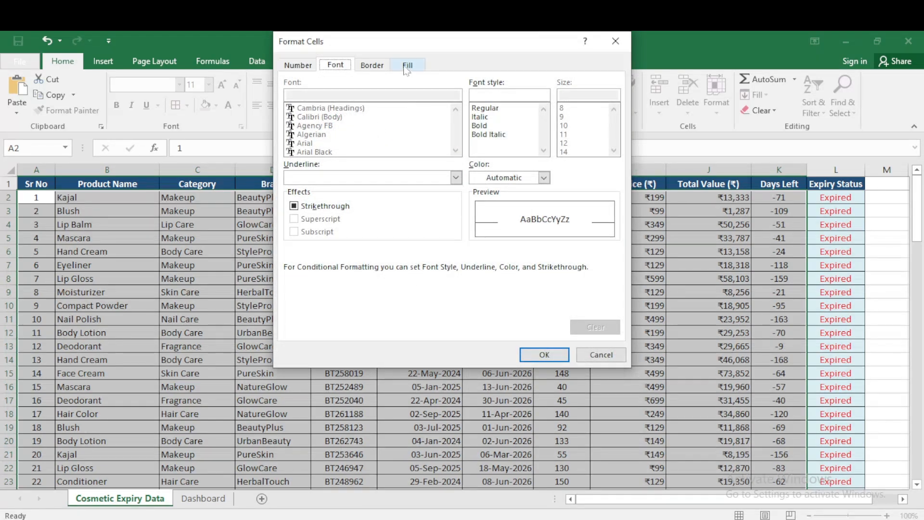
click(544, 177)
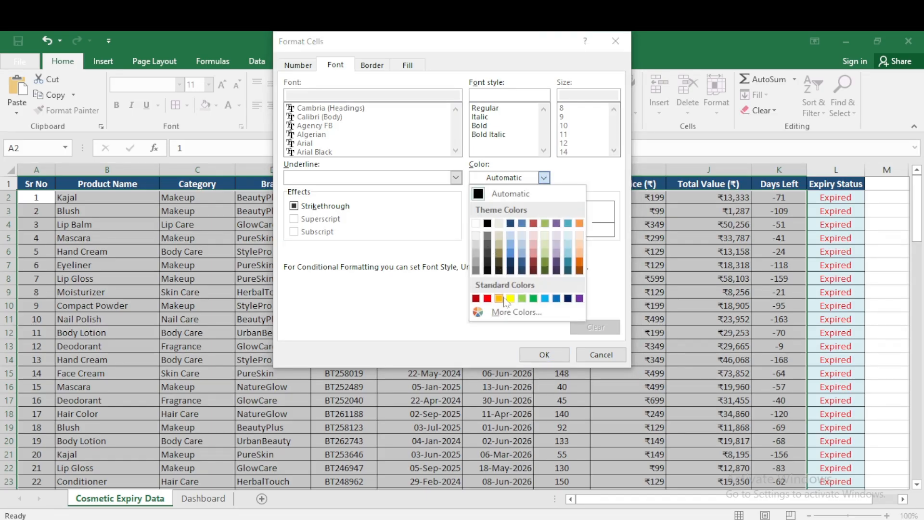
click(487, 299)
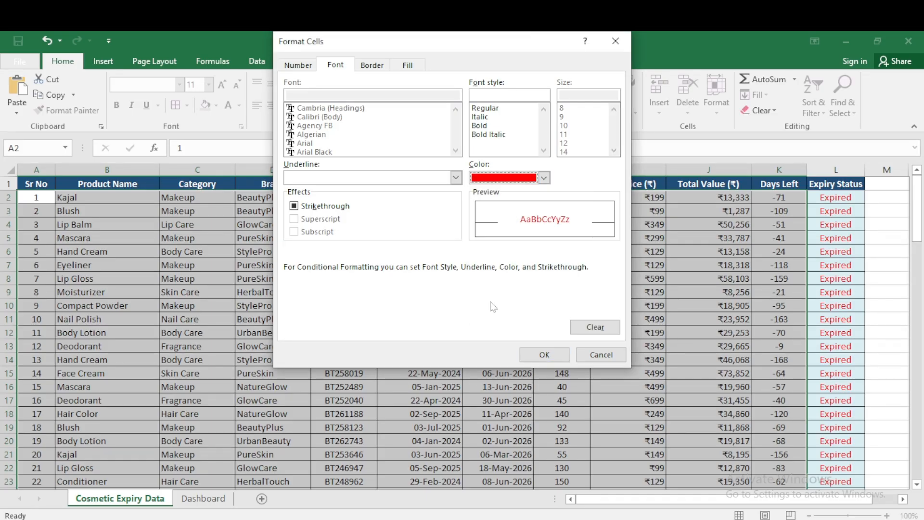
click(417, 67)
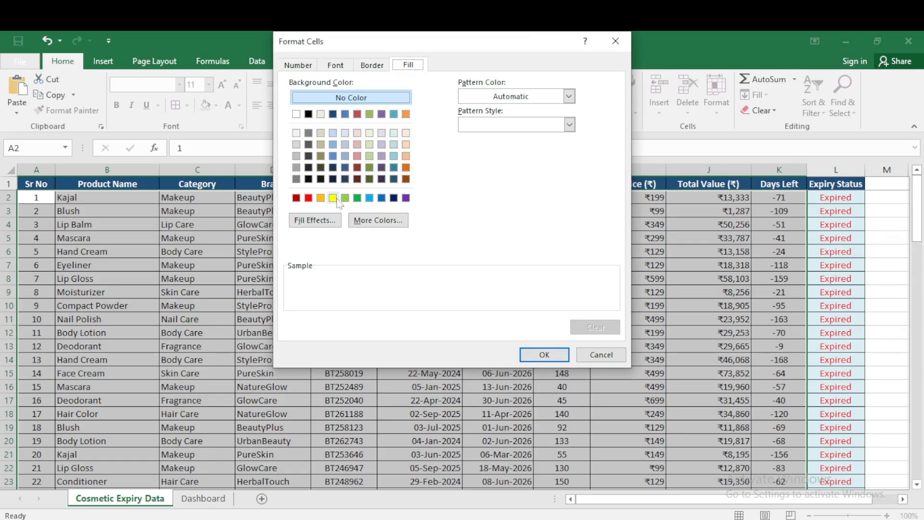
click(394, 134)
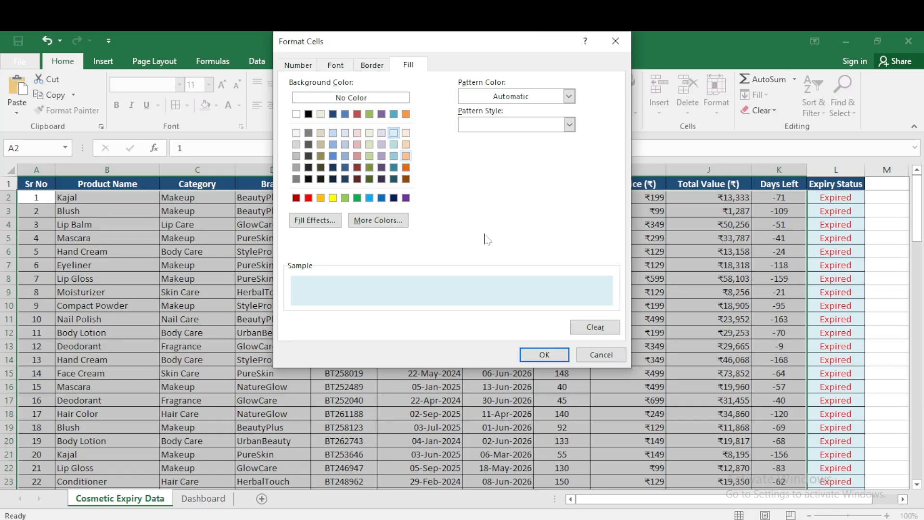
click(532, 354)
click(441, 265)
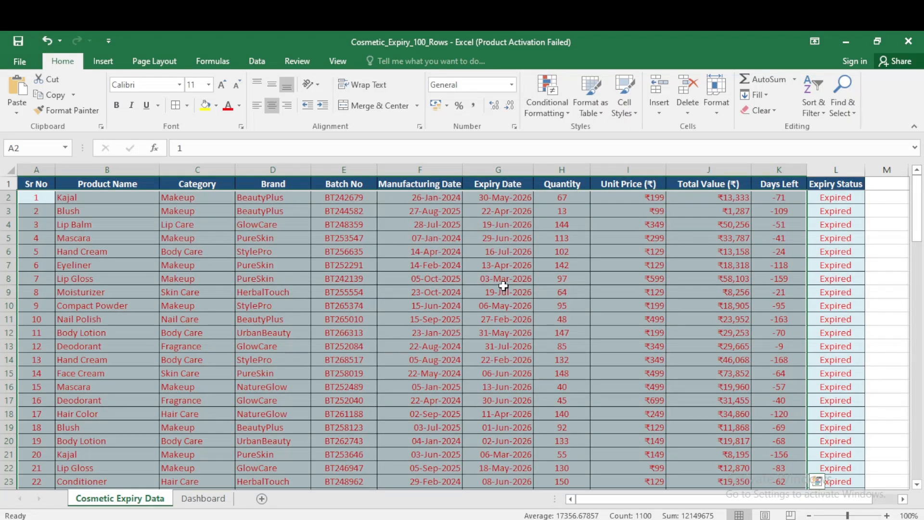
Select the whole product table including the Expiry Status column, and start another formula-based conditional formatting rule.
scroll(679, 287, down, 7)
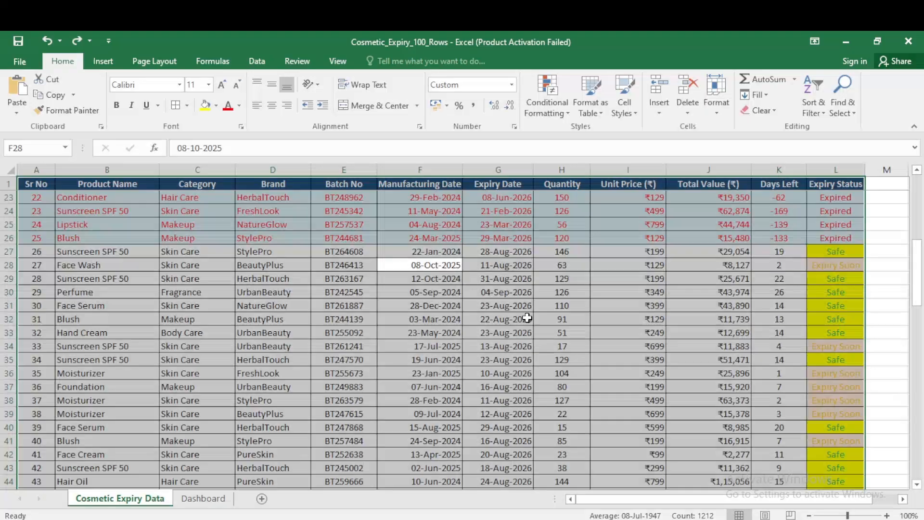
key(ctrl+q)
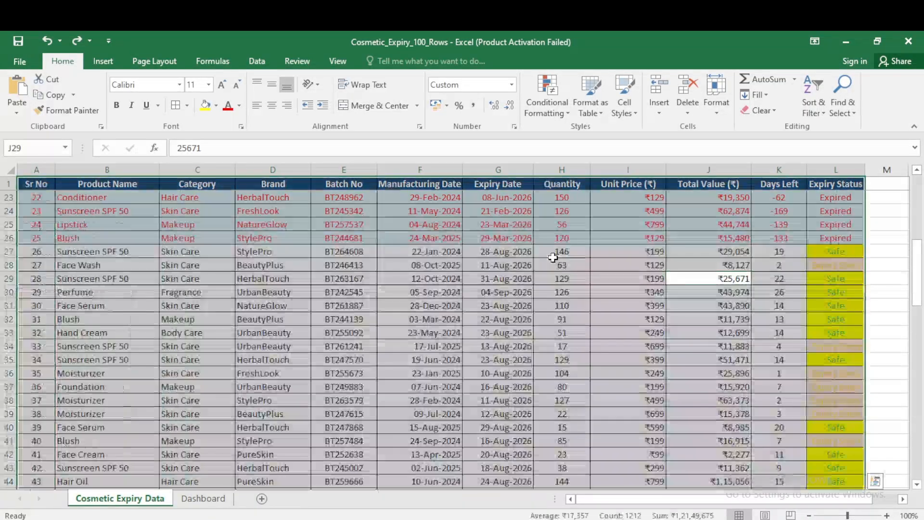
key(ctrl+g)
key(Escape)
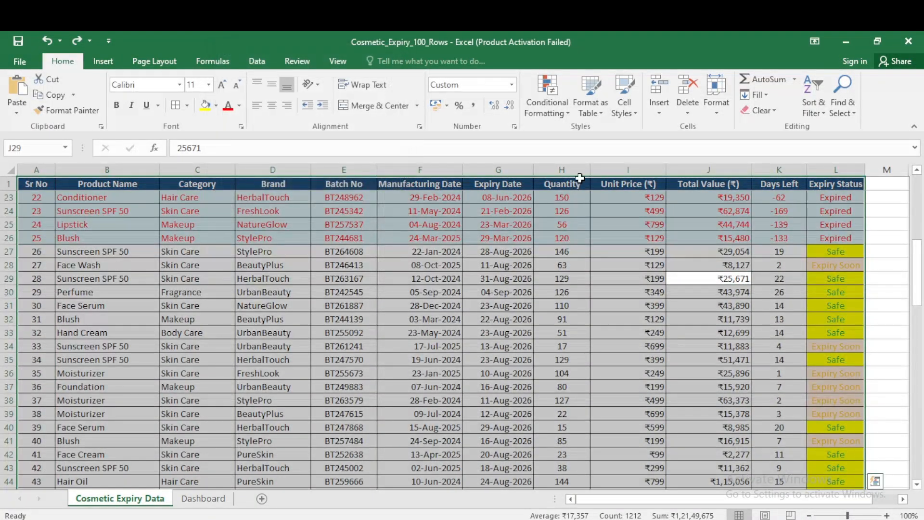
click(534, 100)
click(568, 279)
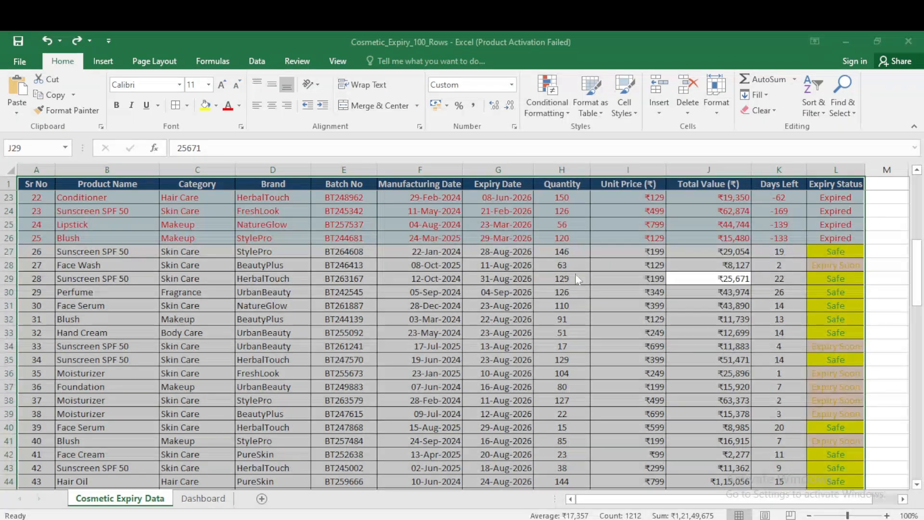
click(295, 139)
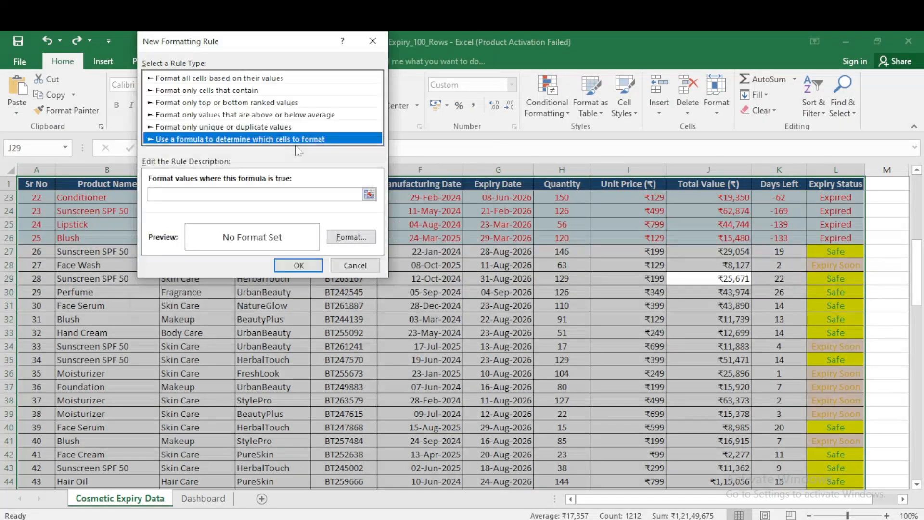
Set the new rule's formula to =$L27="Safe", with only the column reference absolute.
click(369, 194)
click(836, 251)
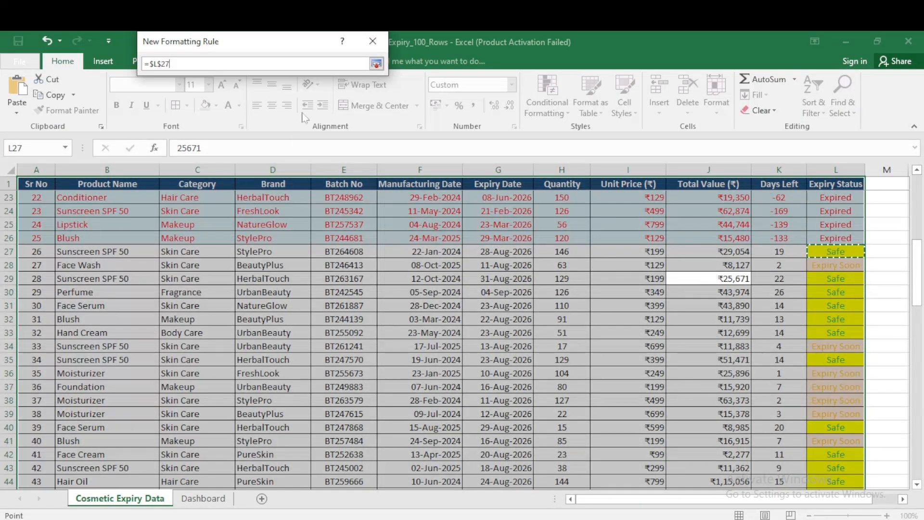
key(F4)
key(F4)
click(376, 64)
text(="Safe)
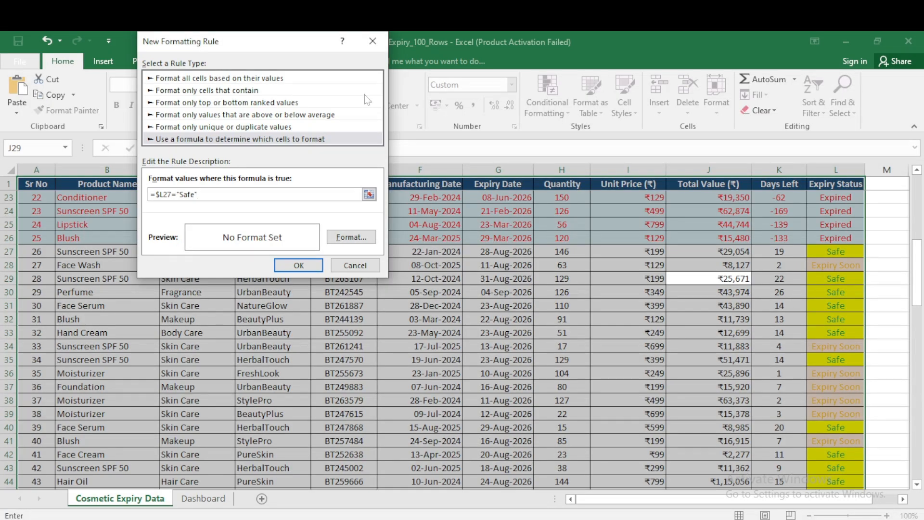
Format the Safe row rule with light green text and a yellow fill, and apply it to the table.
click(351, 237)
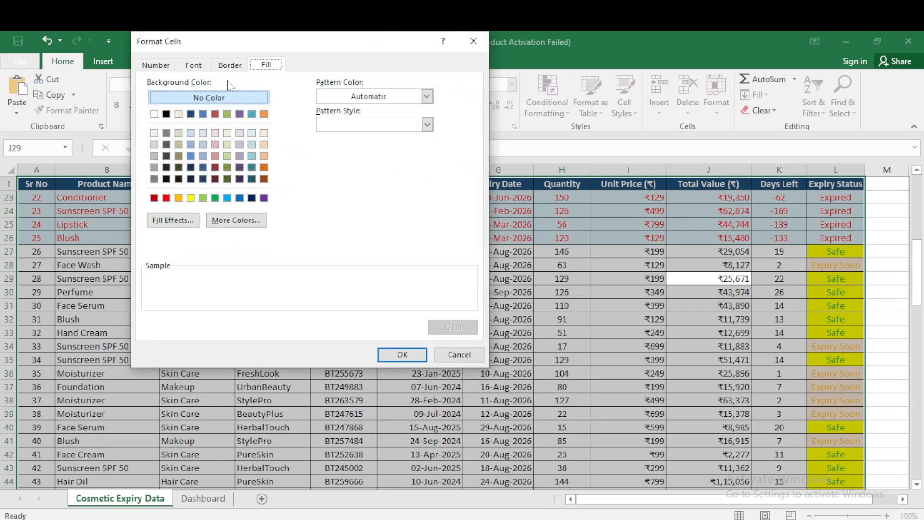
click(194, 65)
click(402, 178)
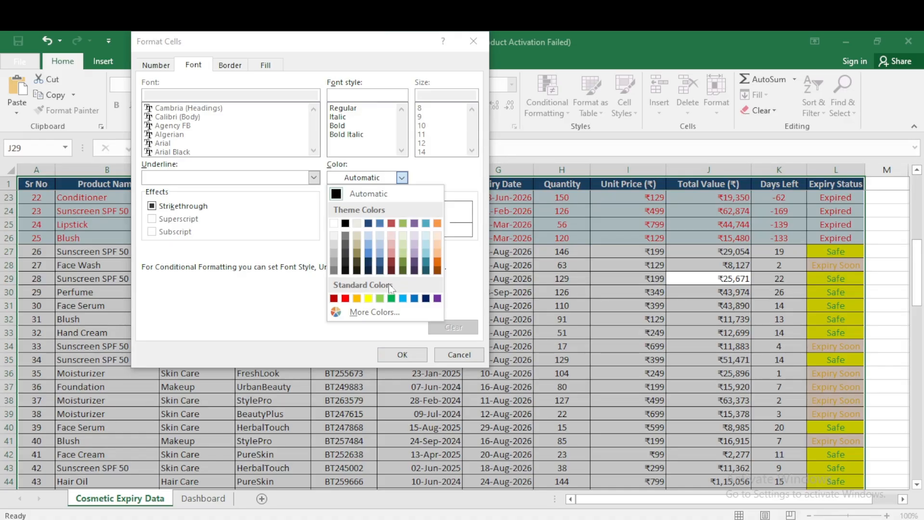
click(380, 299)
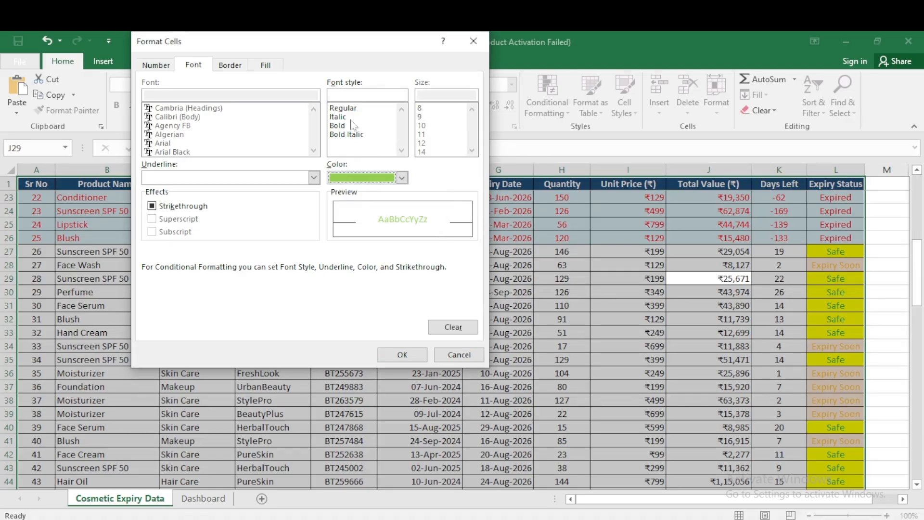
click(266, 66)
click(191, 197)
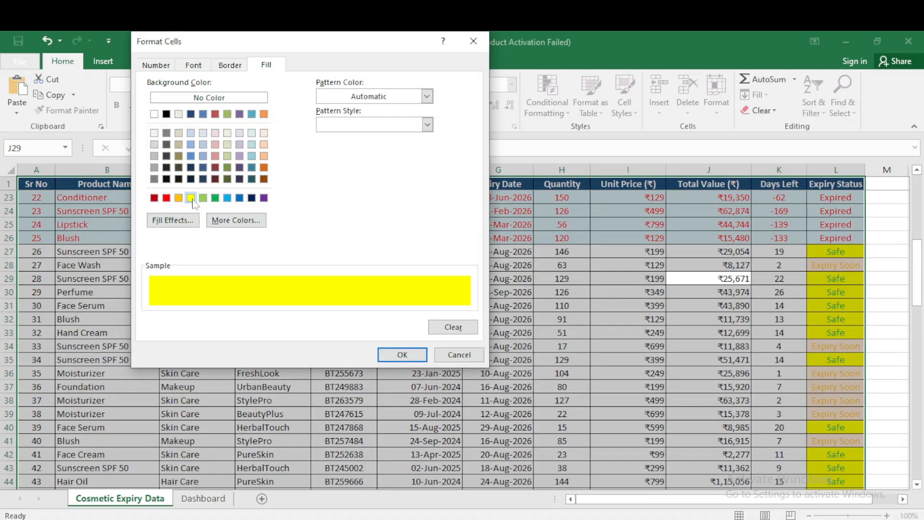
click(402, 354)
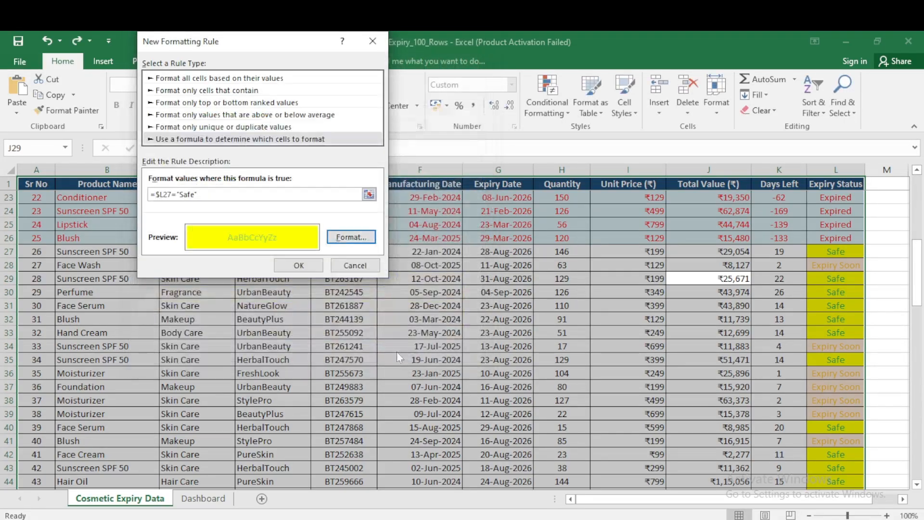
click(258, 193)
click(293, 269)
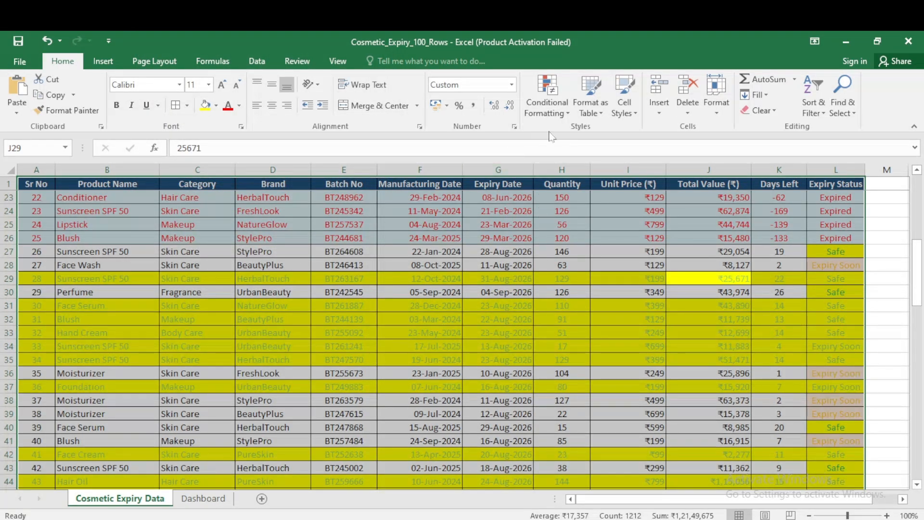
Add another formula-based formatting rule for the selected table with the formula =$L28="Expiry Soon".
click(548, 102)
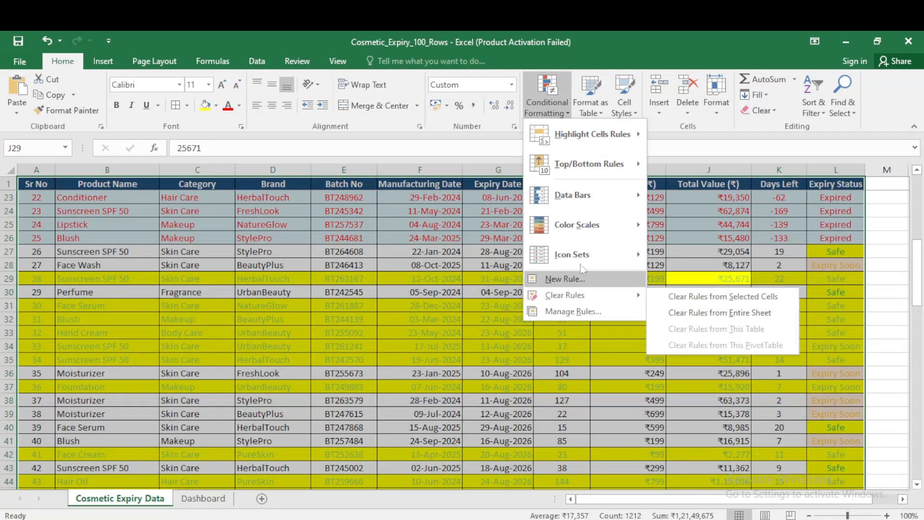
click(568, 279)
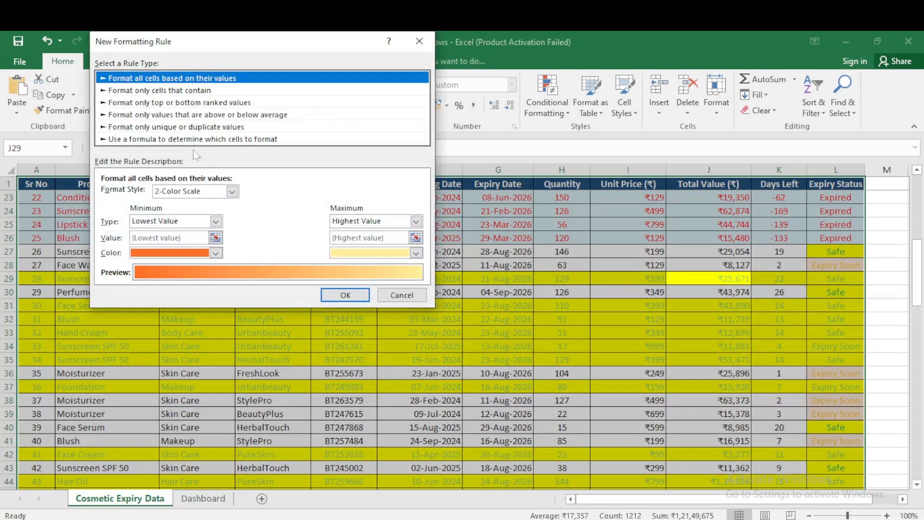
click(182, 140)
click(322, 194)
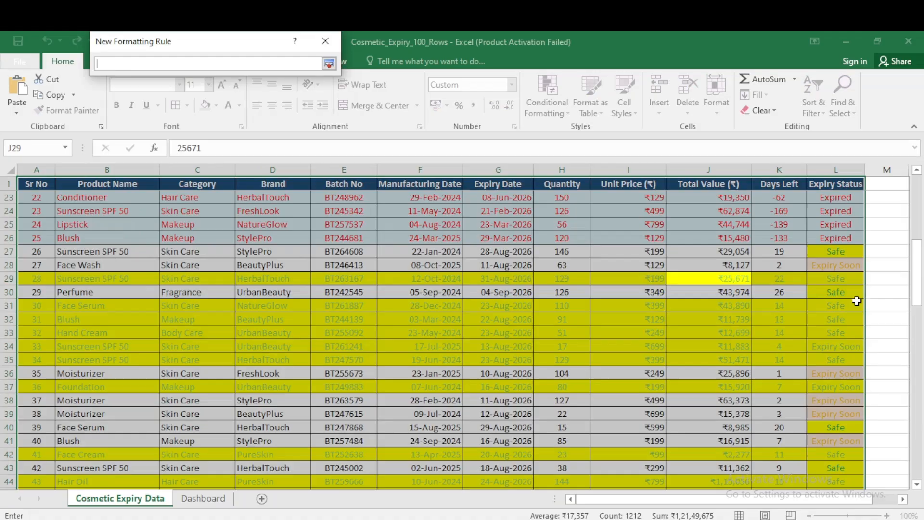
click(834, 268)
click(329, 64)
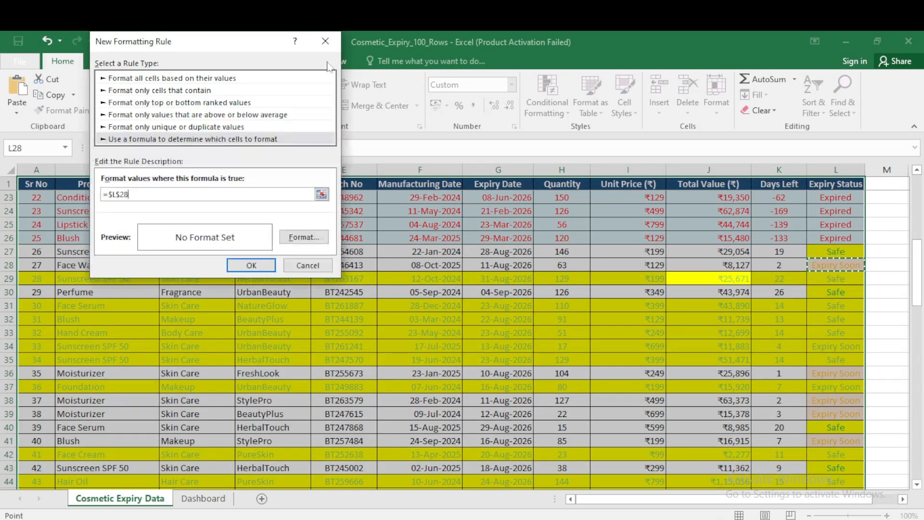
click(186, 194)
key(F4)
key(F4)
text(="Expiry Soon)
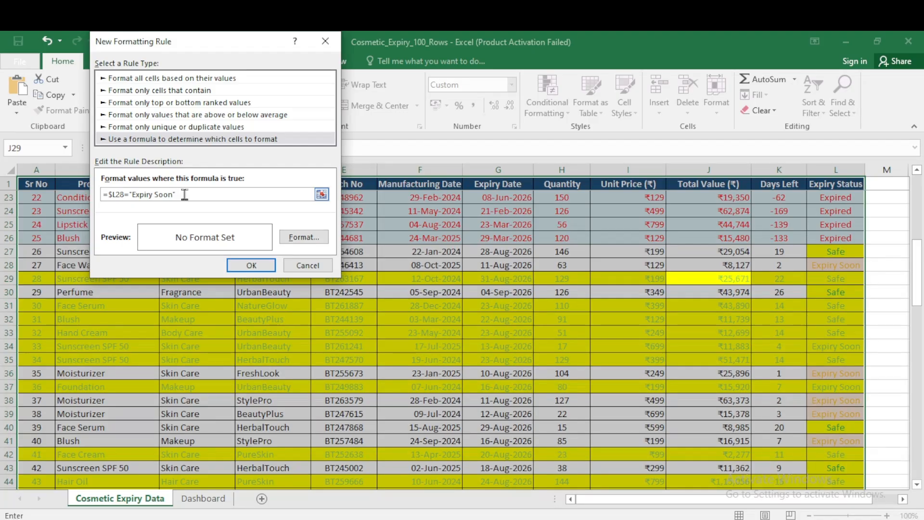
Format the Expiry Soon row rule with orange text and the lightest orange fill, and apply it to the table.
click(297, 237)
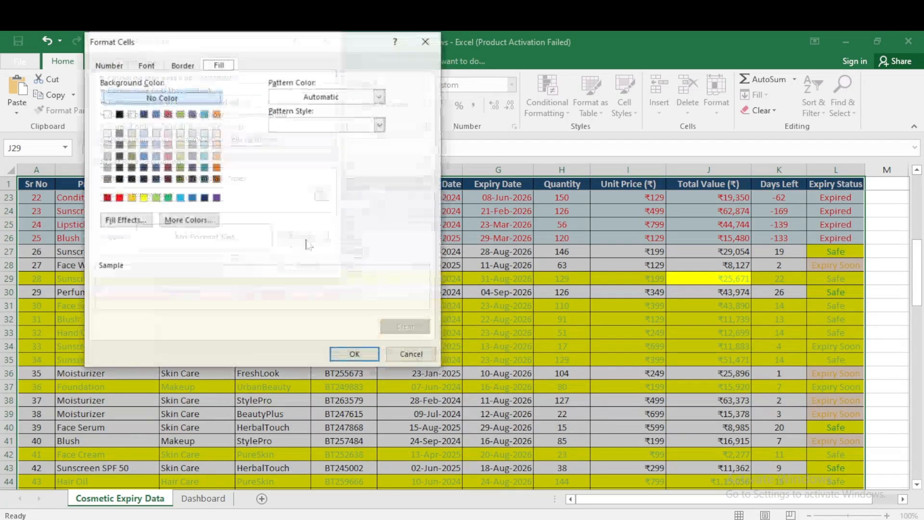
click(146, 64)
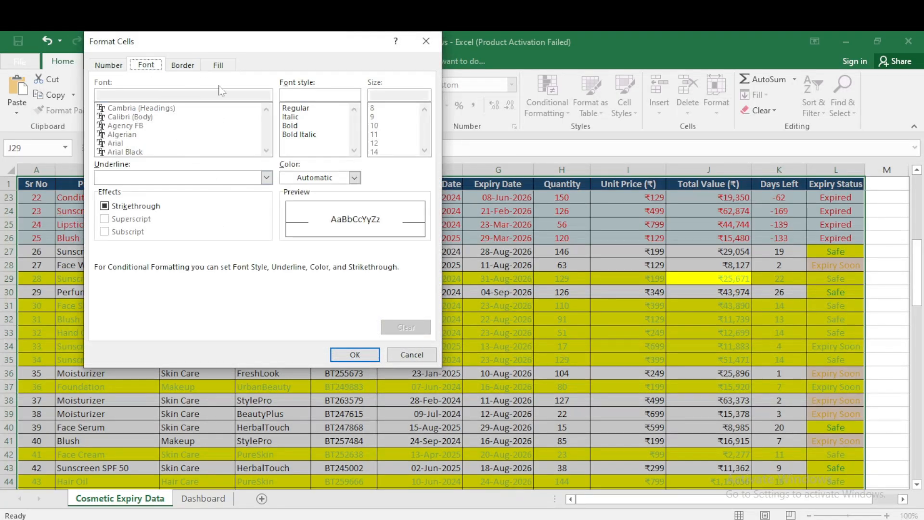
click(354, 178)
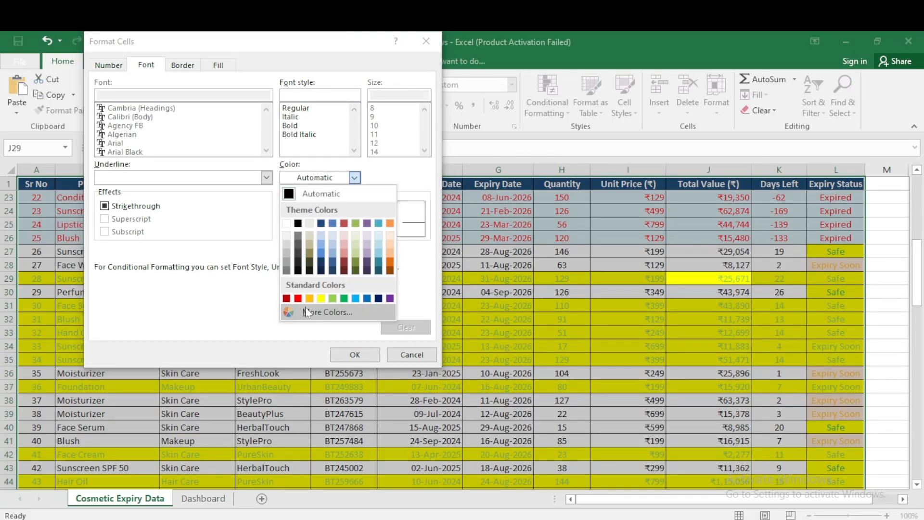
click(310, 298)
click(218, 66)
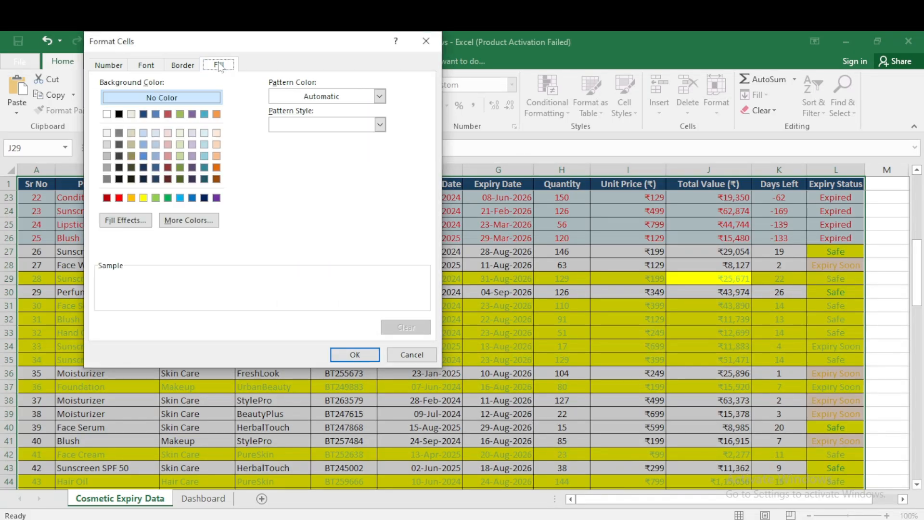
click(215, 134)
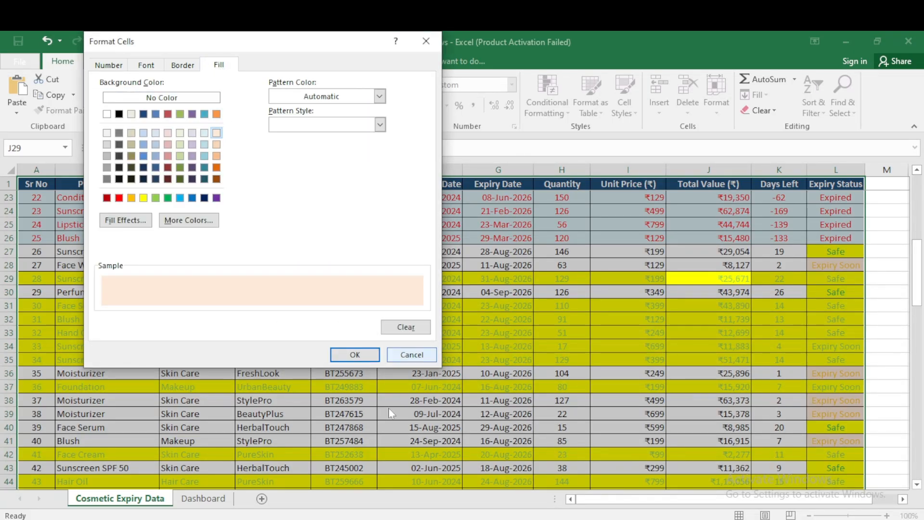
click(355, 355)
click(261, 266)
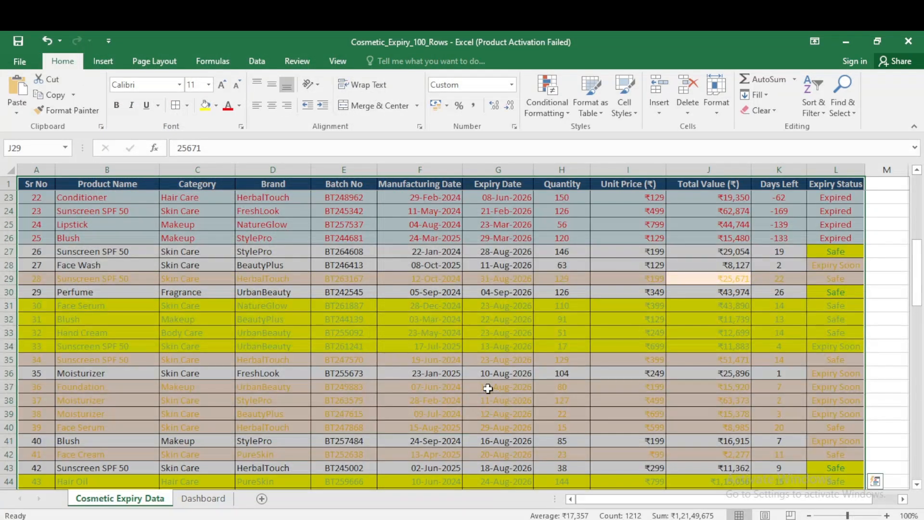
Add filters to the table's header row and filter the Expiry Status column to show only Expired products.
scroll(584, 334, down, 5)
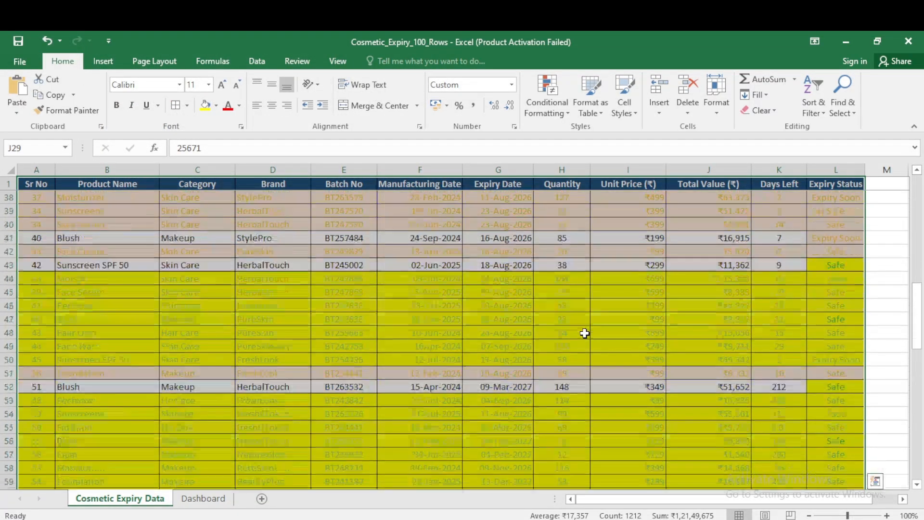
scroll(586, 332, up, 5)
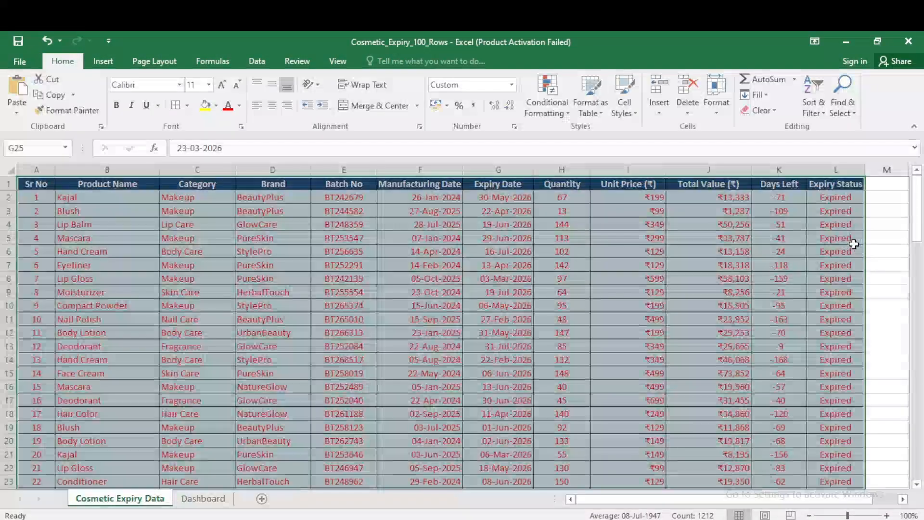
click(840, 188)
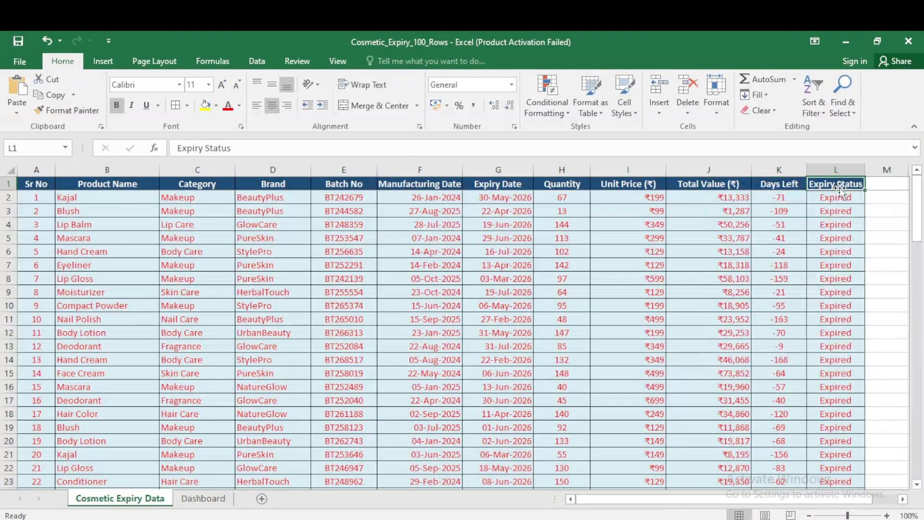
key(ctrl+shift+l)
click(859, 184)
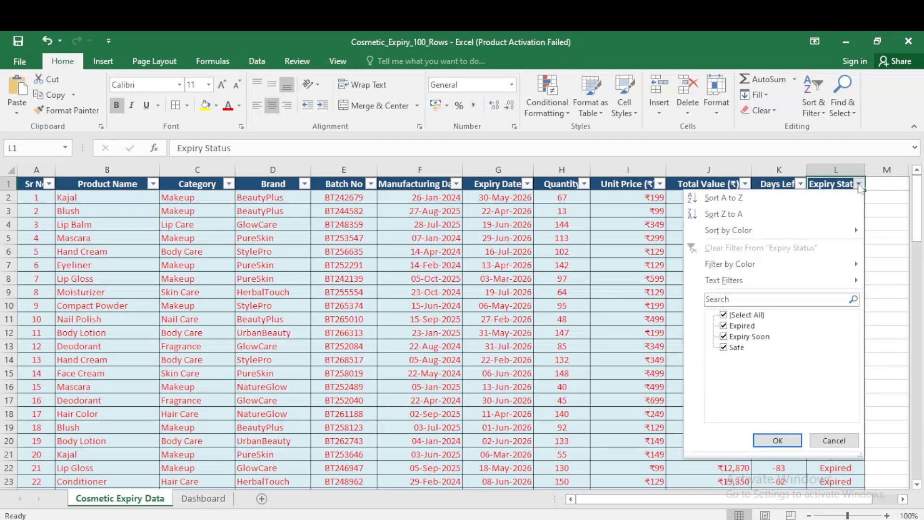
click(748, 316)
click(744, 326)
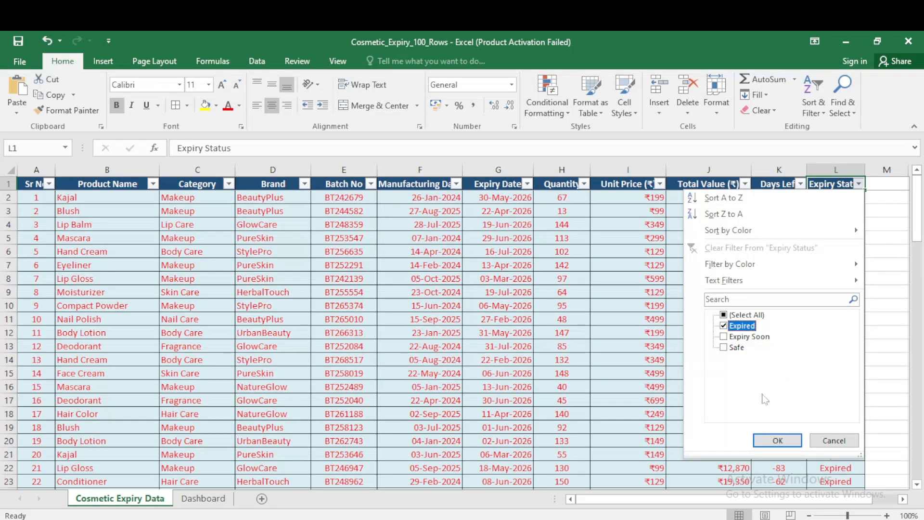
click(777, 441)
scroll(854, 227, down, 6)
scroll(853, 228, up, 6)
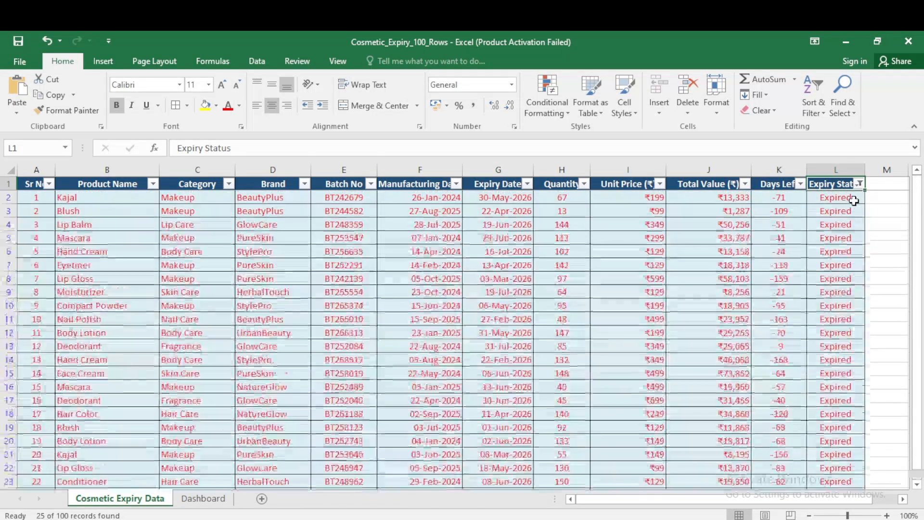
Change the Expiry Status filter to show only Expiry Soon products.
click(860, 183)
click(742, 326)
click(744, 337)
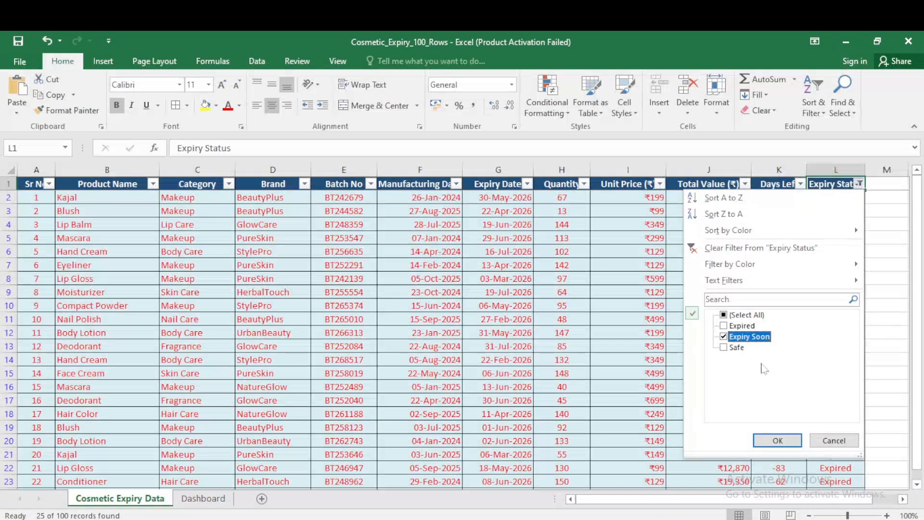
click(777, 441)
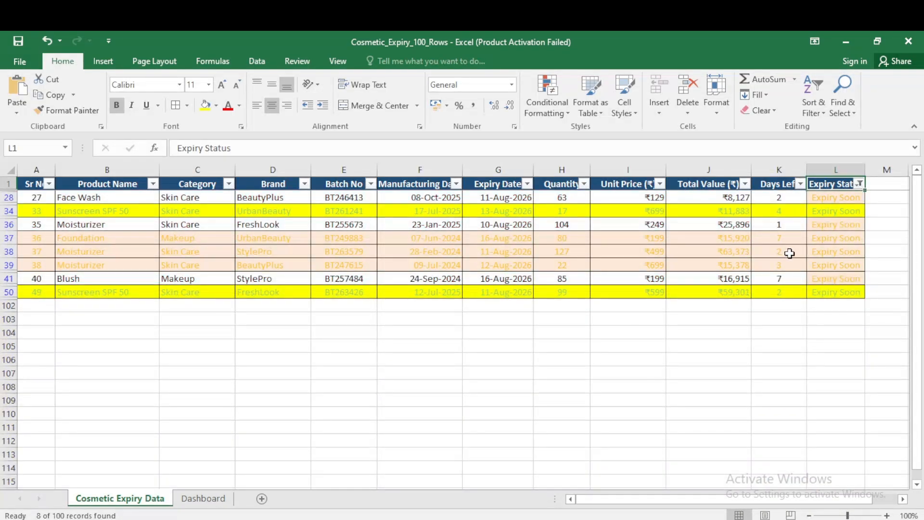
Filter the Expiry Status column to only Safe products, look through the rows, and reselect all statuses.
click(860, 183)
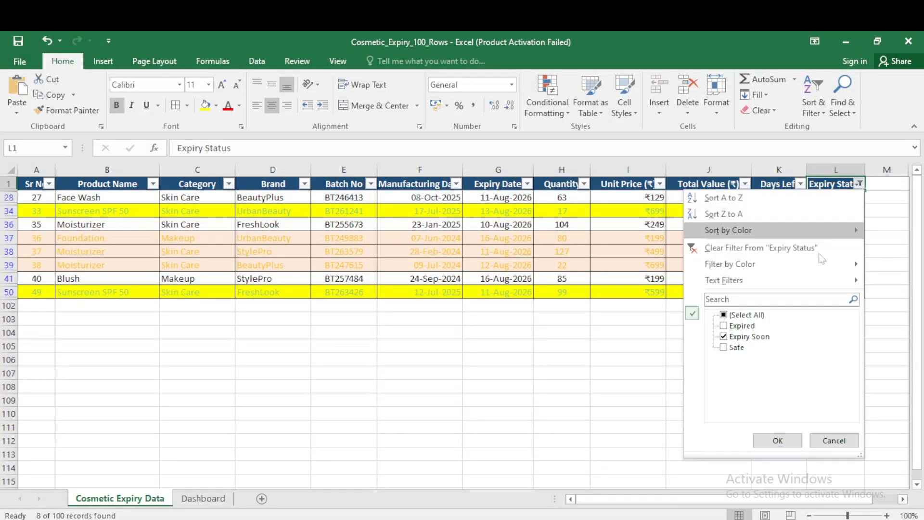
click(744, 336)
click(739, 348)
click(777, 440)
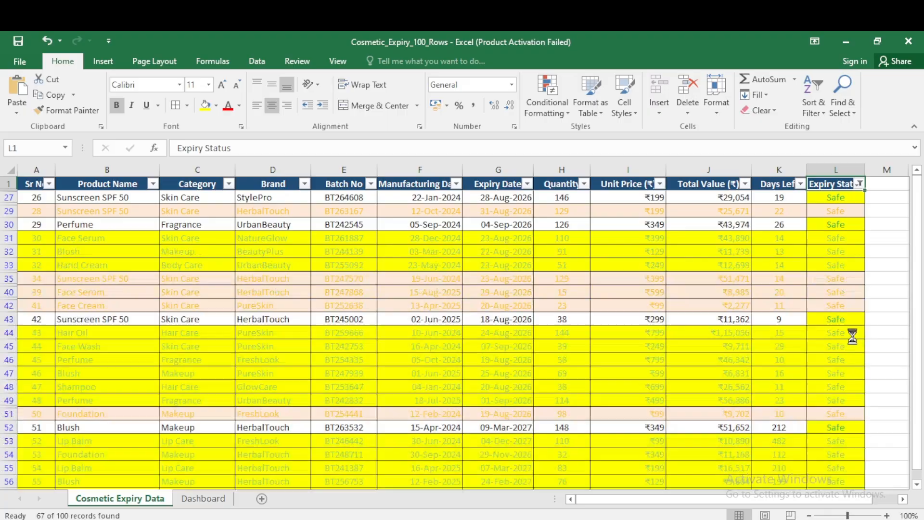
scroll(804, 250, down, 3)
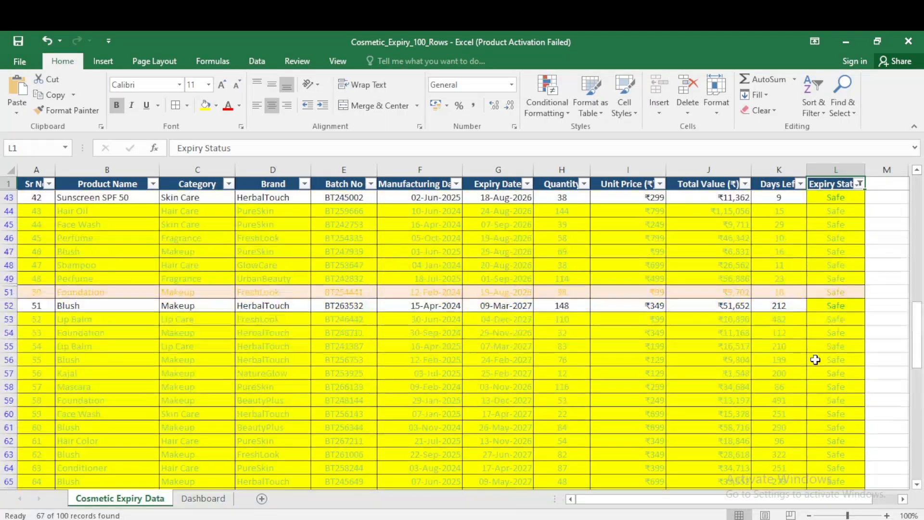
scroll(816, 360, up, 3)
click(859, 183)
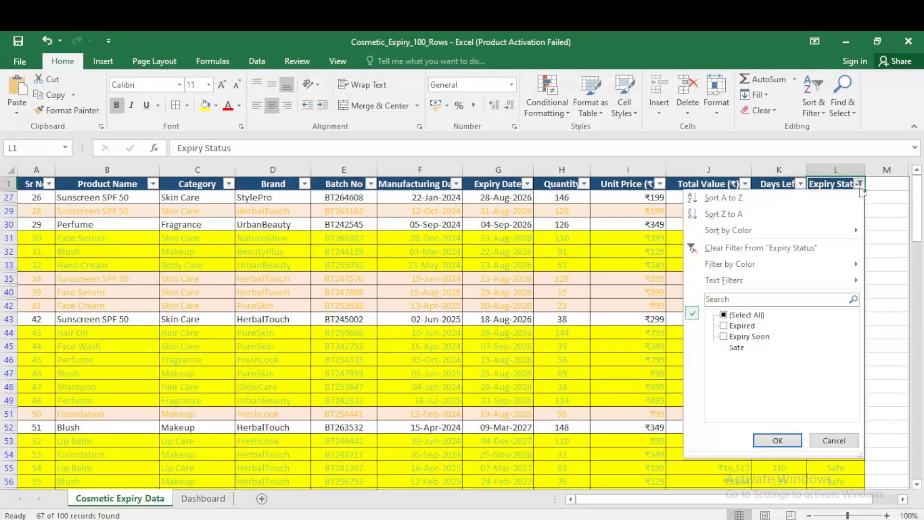
click(749, 317)
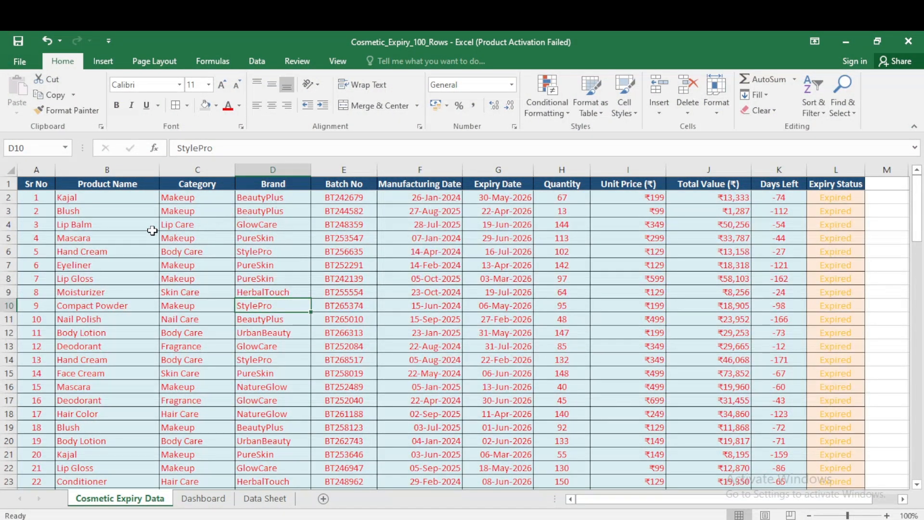
click(105, 186)
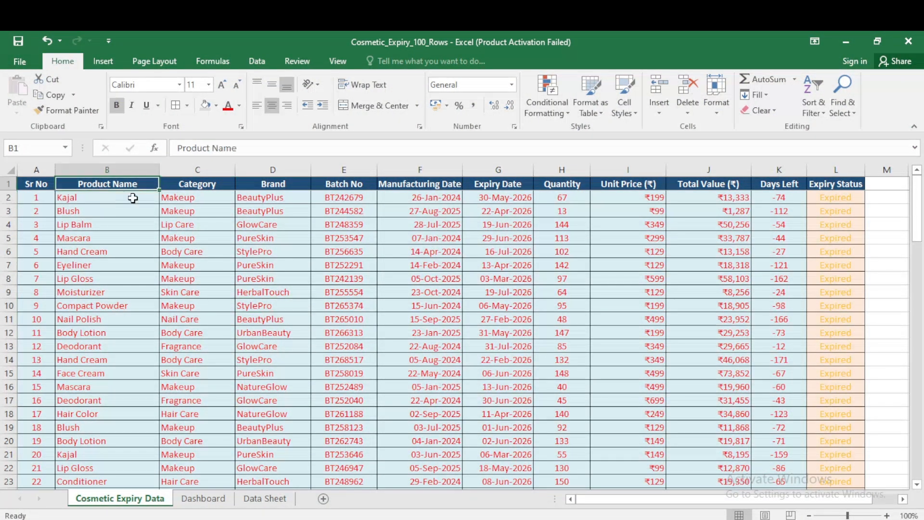
click(198, 185)
click(273, 187)
click(839, 183)
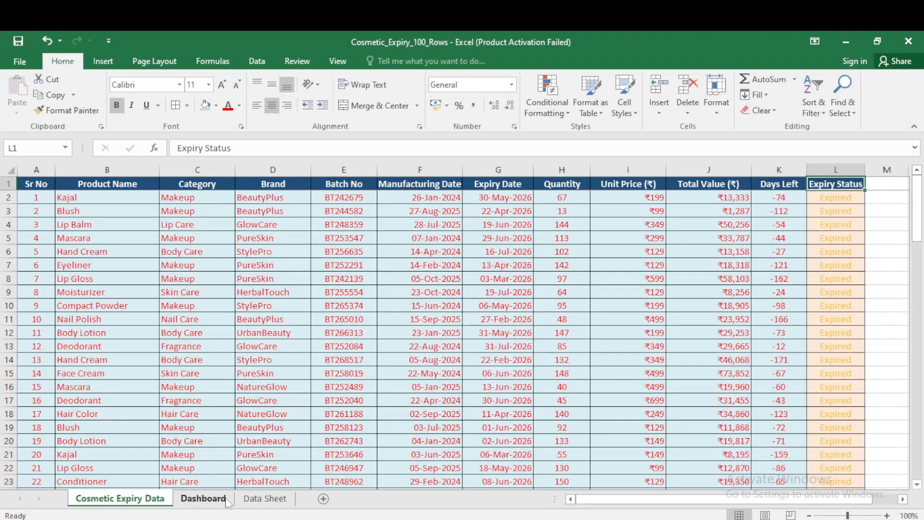
Copy the Product Name heading from the Cosmetic Expiry Data sheet into cell A1 of the Dashboard sheet.
click(108, 187)
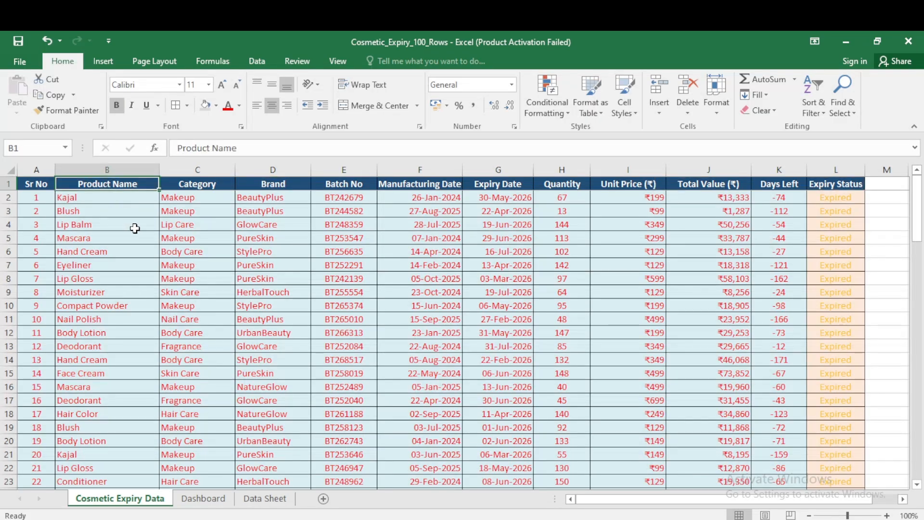
key(ctrl+c)
click(203, 498)
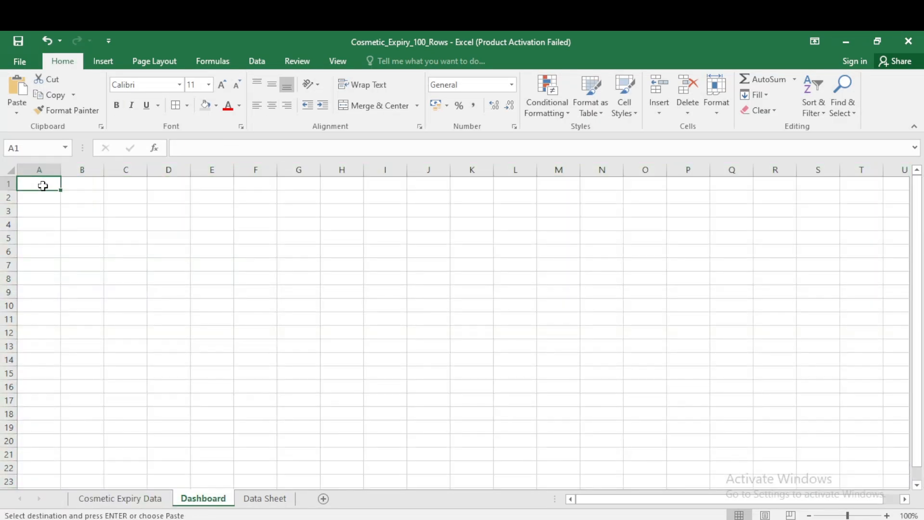
key(ctrl+v)
Merge and center the Product Name heading across A1:D1, and merge A2:D2 beneath it as a separate cell.
mouse_move(43, 187)
mouse_down()
mouse_move(151, 189)
mouse_move(145, 198)
mouse_move(47, 199)
mouse_up()
click(351, 108)
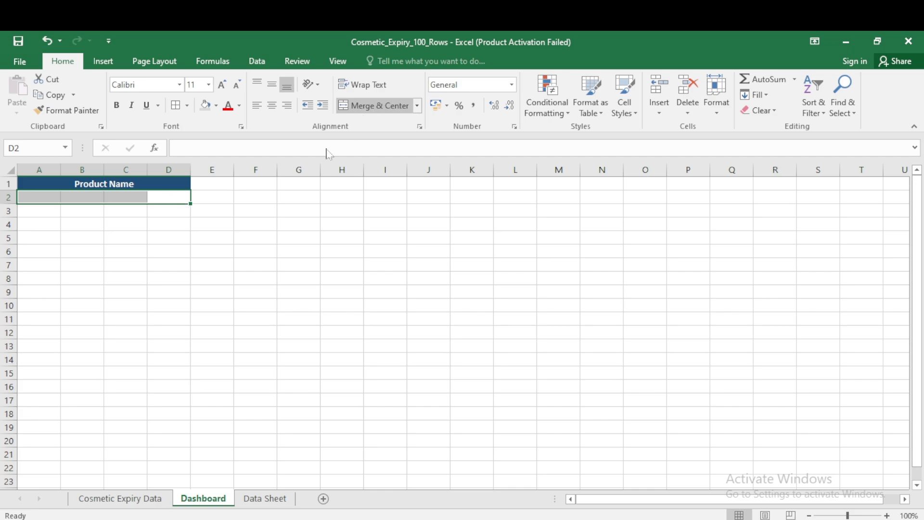
click(185, 234)
drag(166, 199, 4, 181)
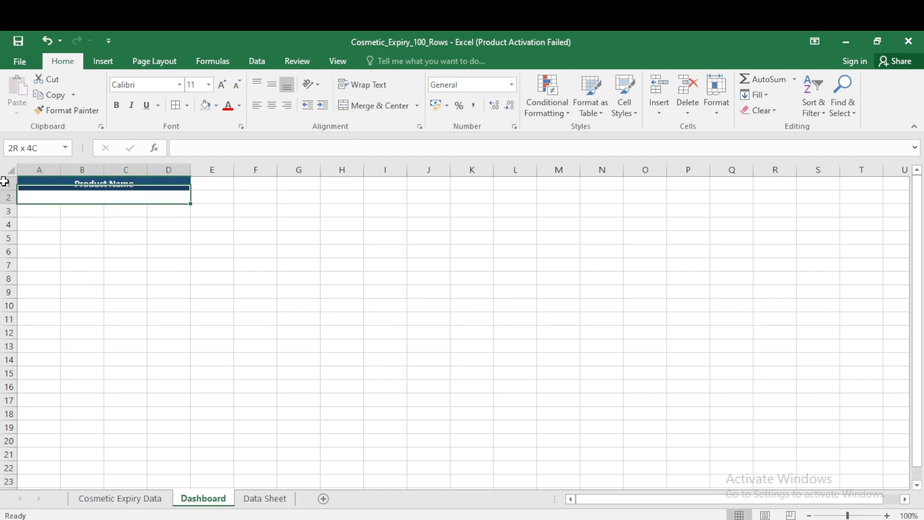
click(83, 194)
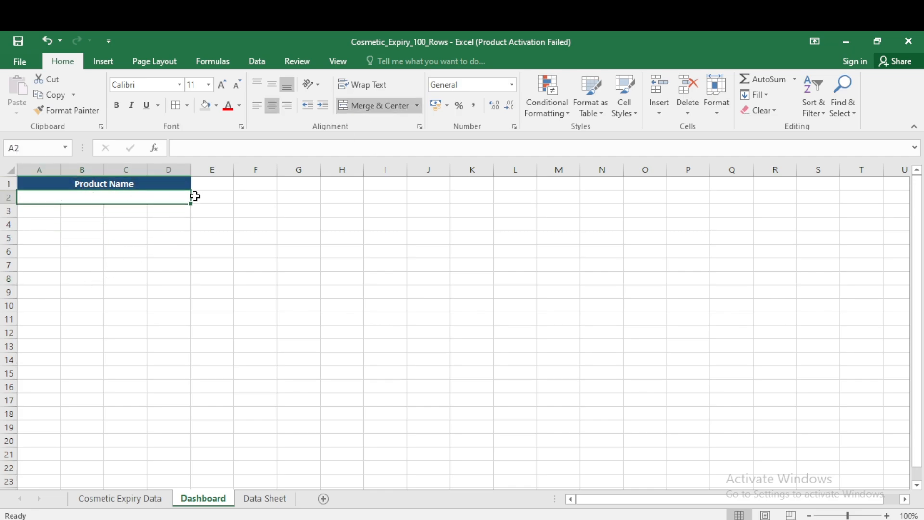
click(50, 214)
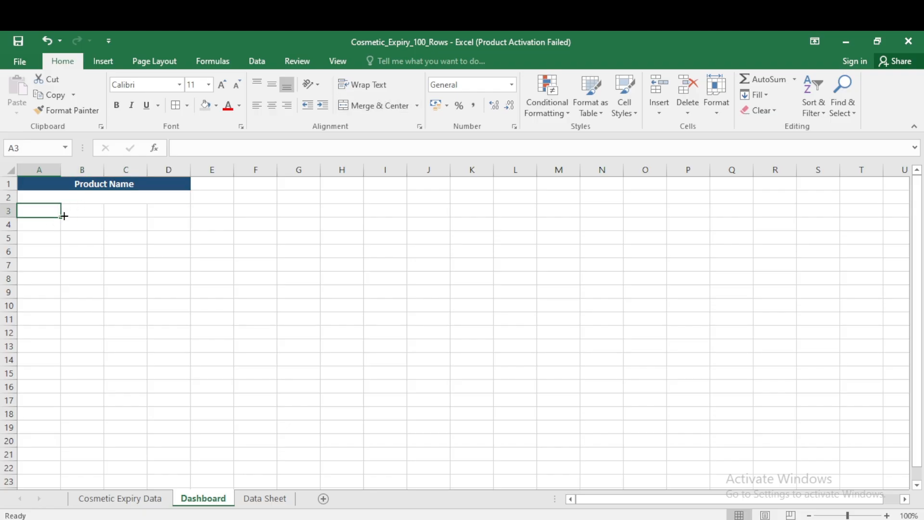
click(82, 212)
click(116, 213)
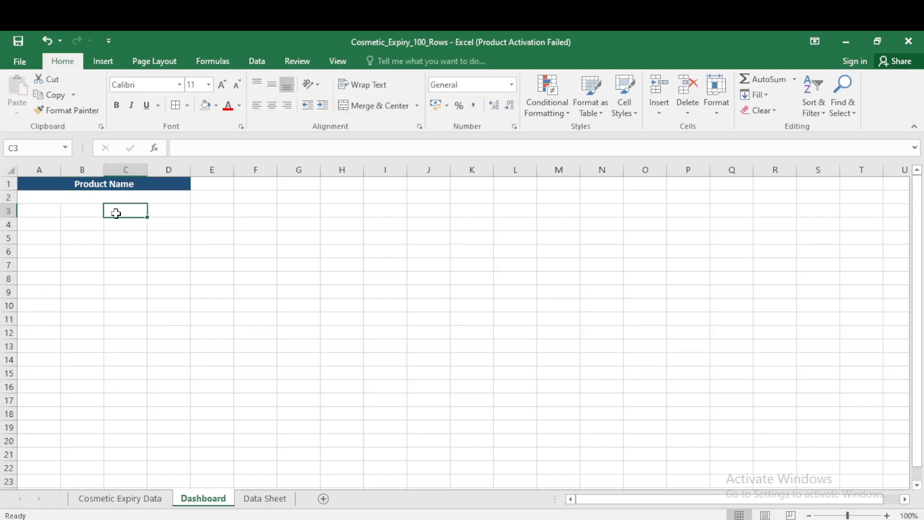
click(171, 214)
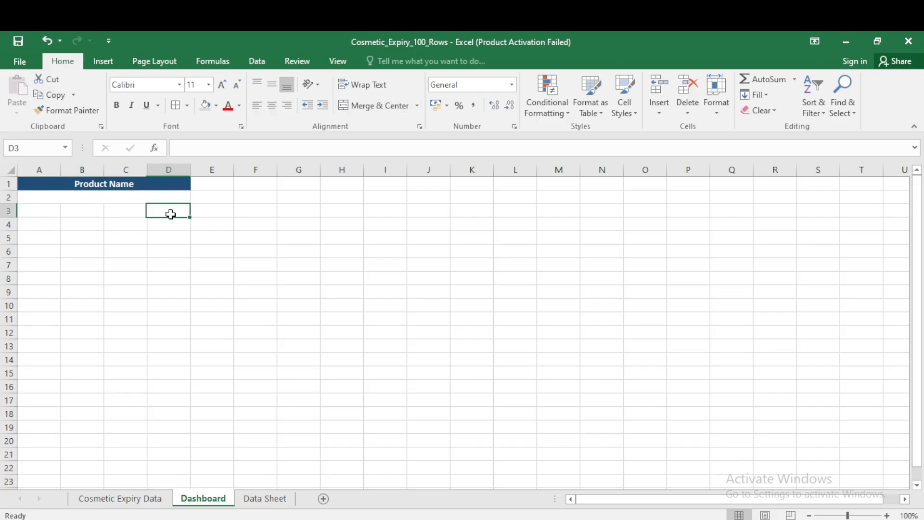
click(93, 220)
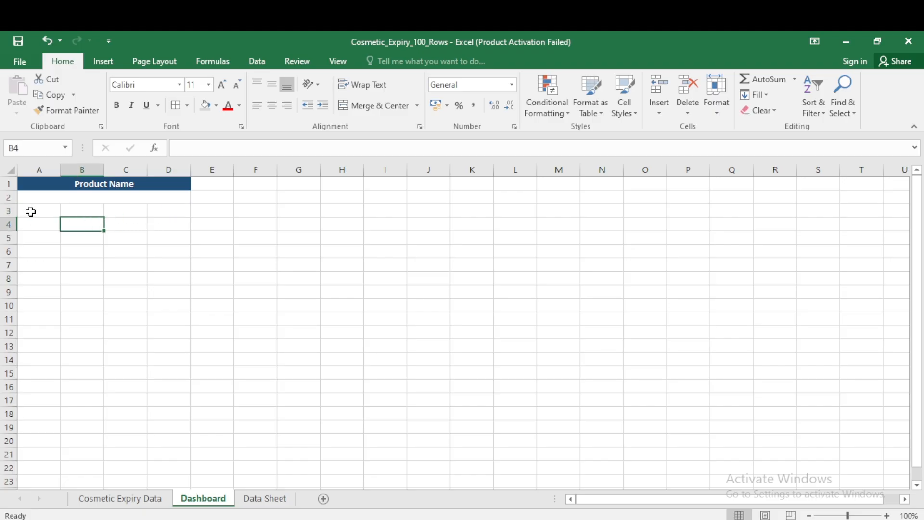
click(103, 201)
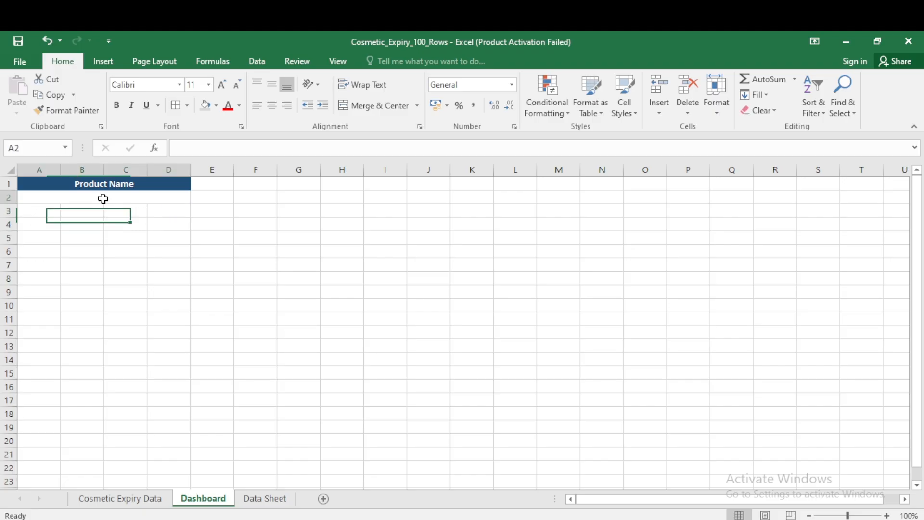
Enter the label Total Stock in cell A3 of the Dashboard sheet.
click(52, 212)
text(To)
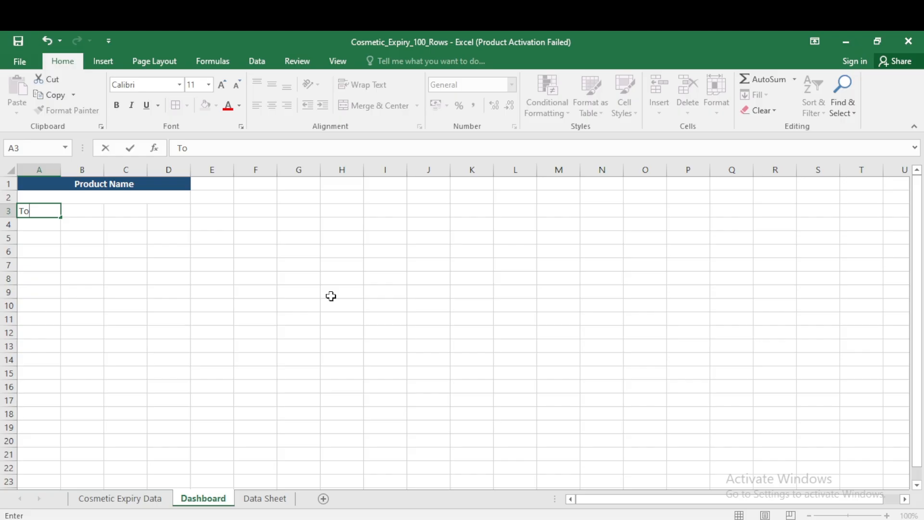
text(tal)
key(Tab)
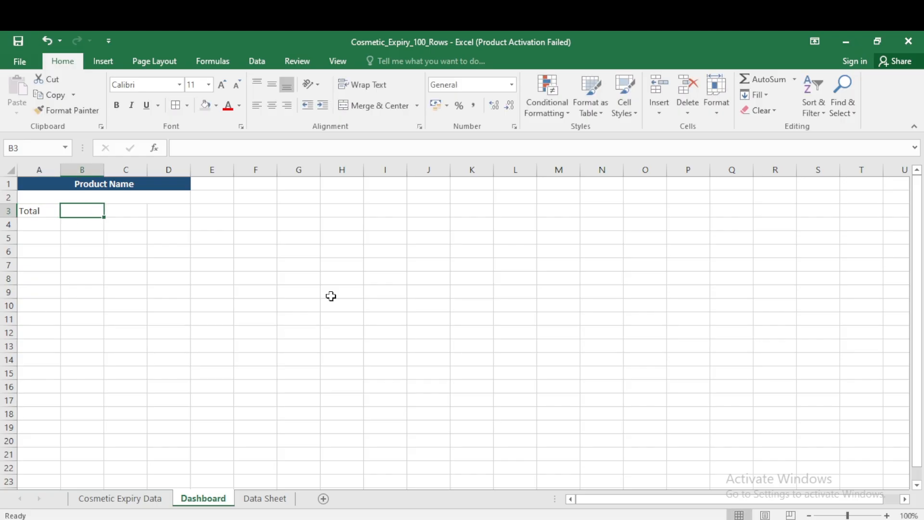
key(shift+Tab)
text(T)
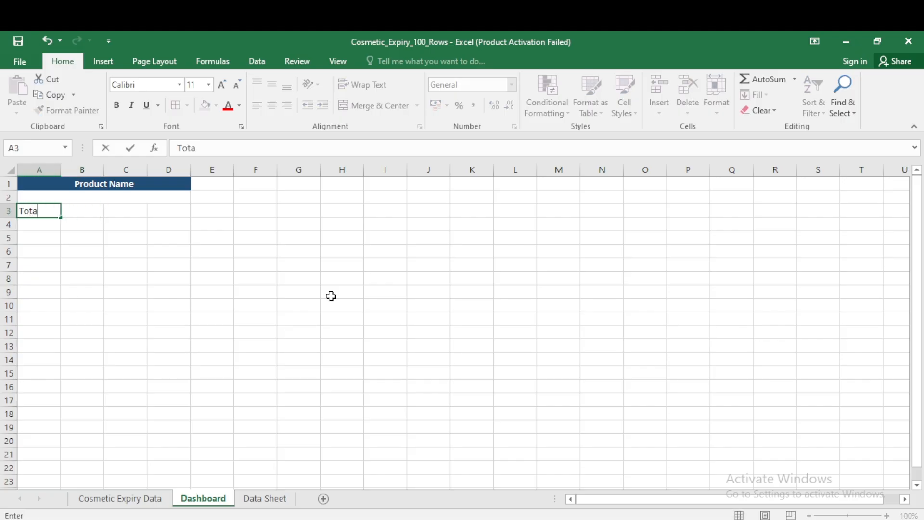
text(otal Stock)
key(Tab)
Enter the labels Expired, Expiry Soon and Safe in cells B3, C3 and D3.
text(Ex)
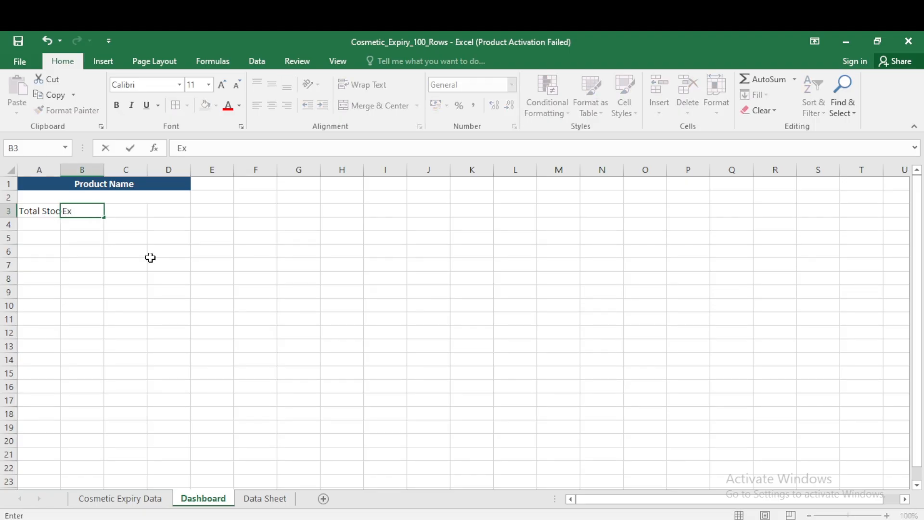
text(pired)
key(Tab)
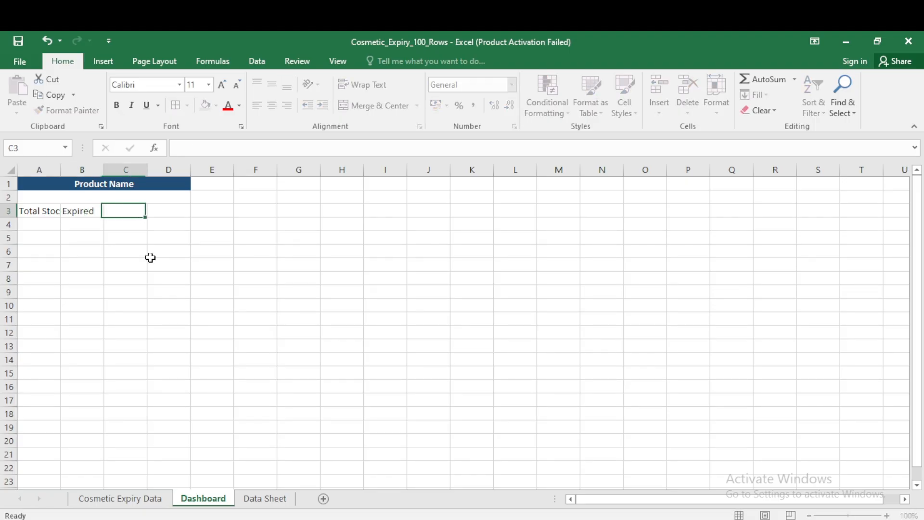
text(Expiry Soon)
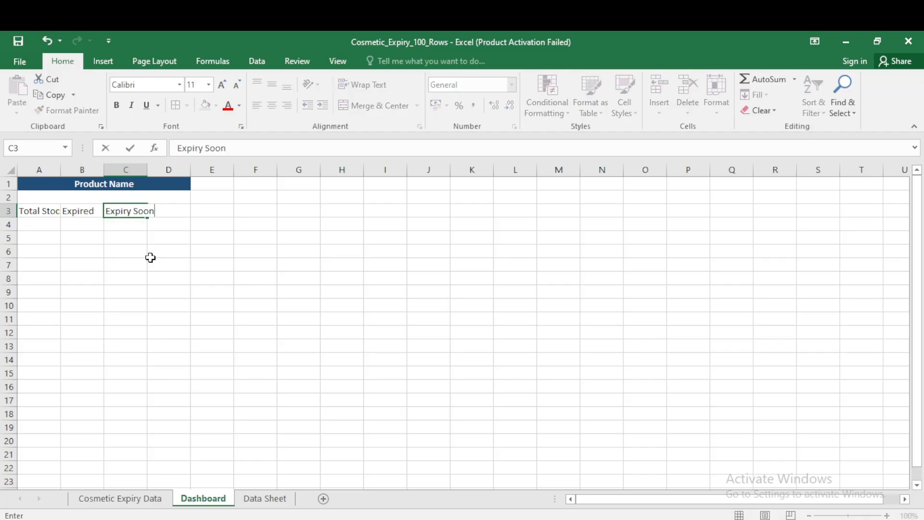
key(Tab)
text(S)
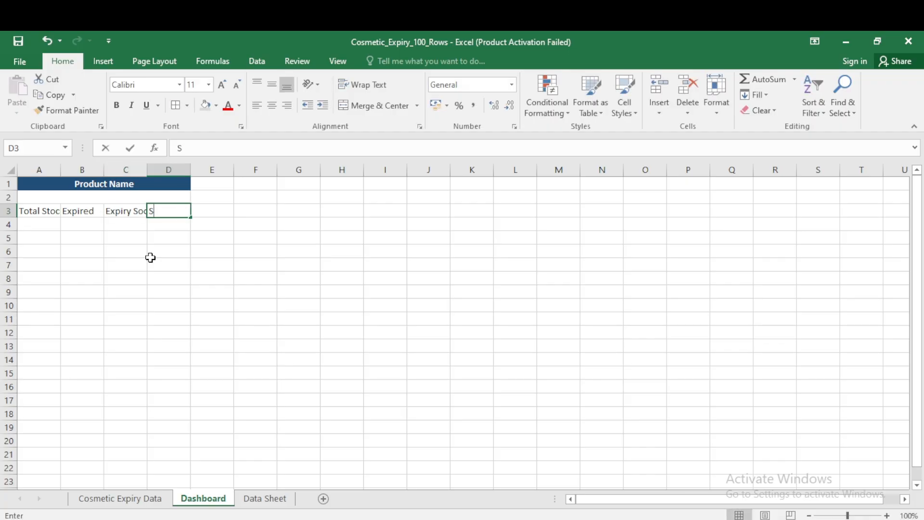
text(afe)
key(Tab)
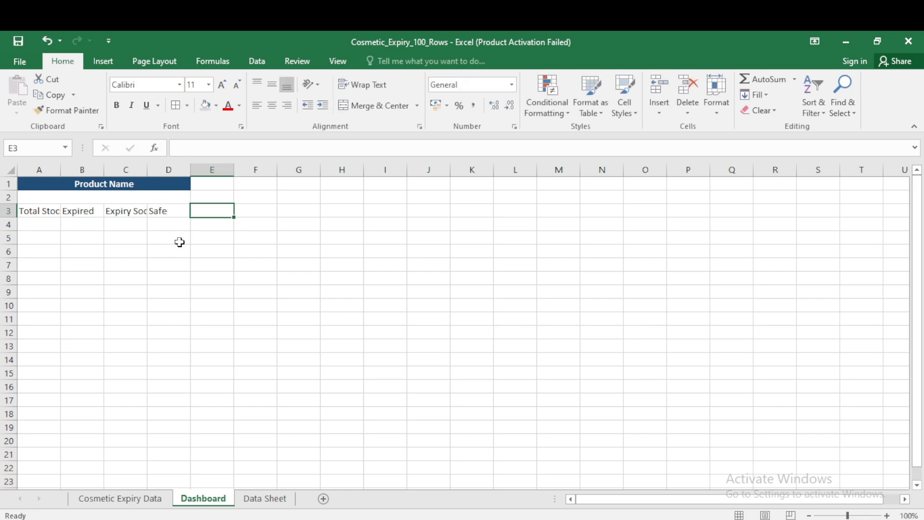
Duplicate the A1:D3 header block three times side by side, starting at E1, I1 and M1.
drag(112, 186, 97, 213)
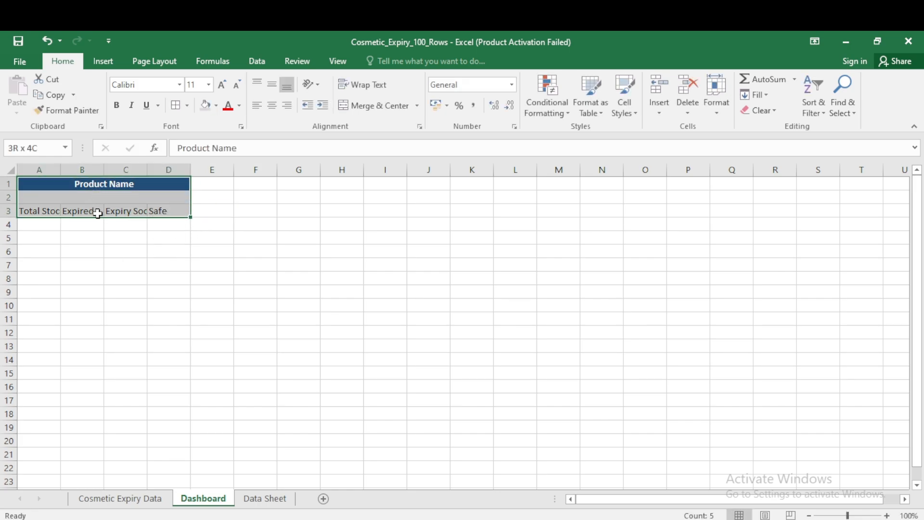
key(ctrl+c)
key(Right)
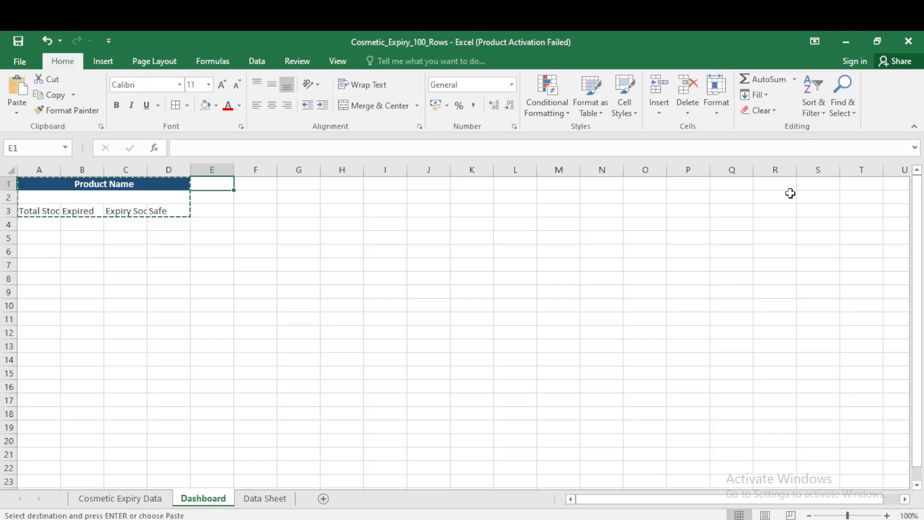
key(Return)
key(ctrl+c)
key(Right)
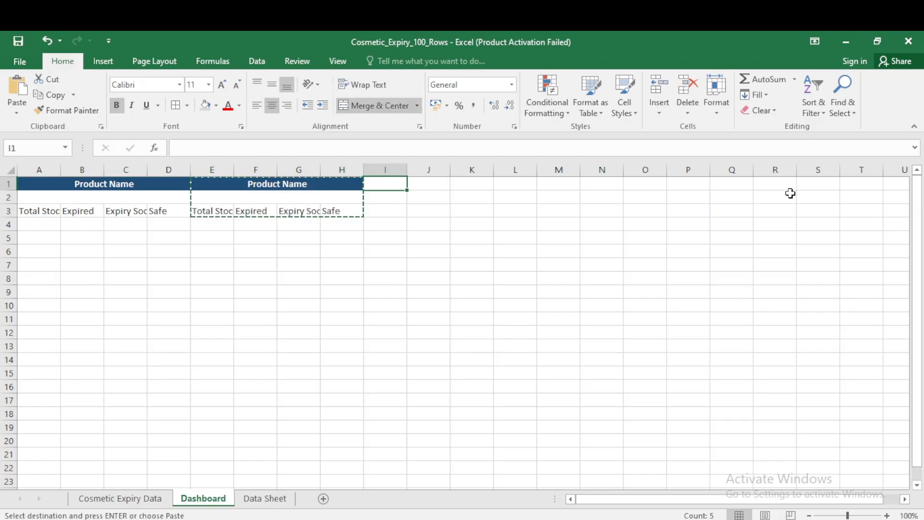
key(Return)
key(ctrl+c)
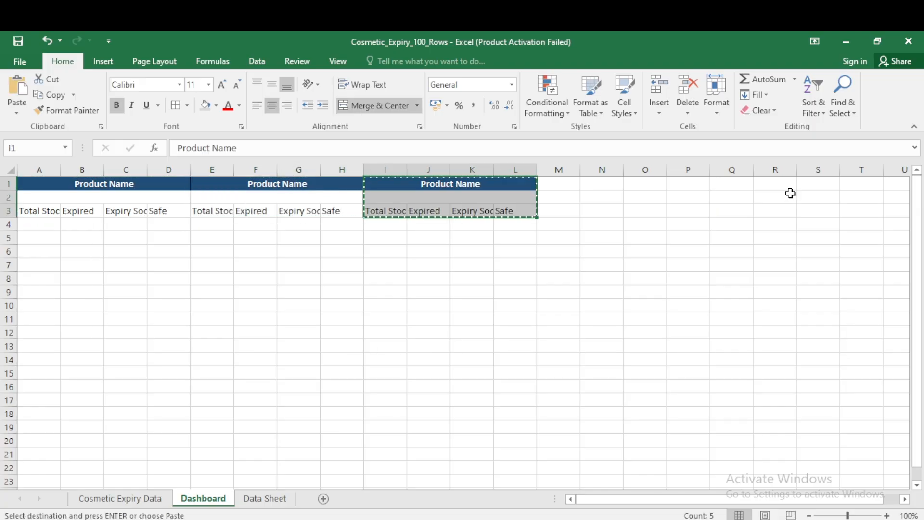
key(Right)
key(Return)
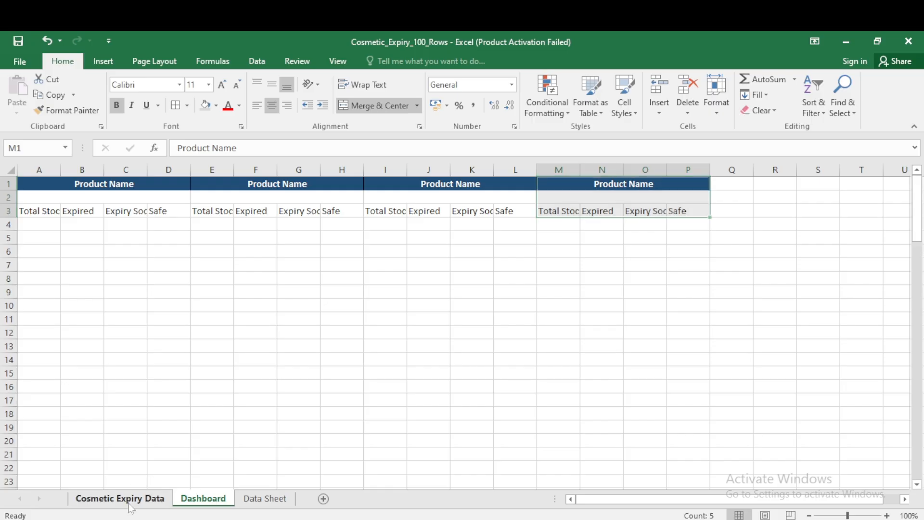
Replace the E1 heading with Category, taken from the header row of the Cosmetic Expiry Data sheet.
click(119, 498)
click(203, 498)
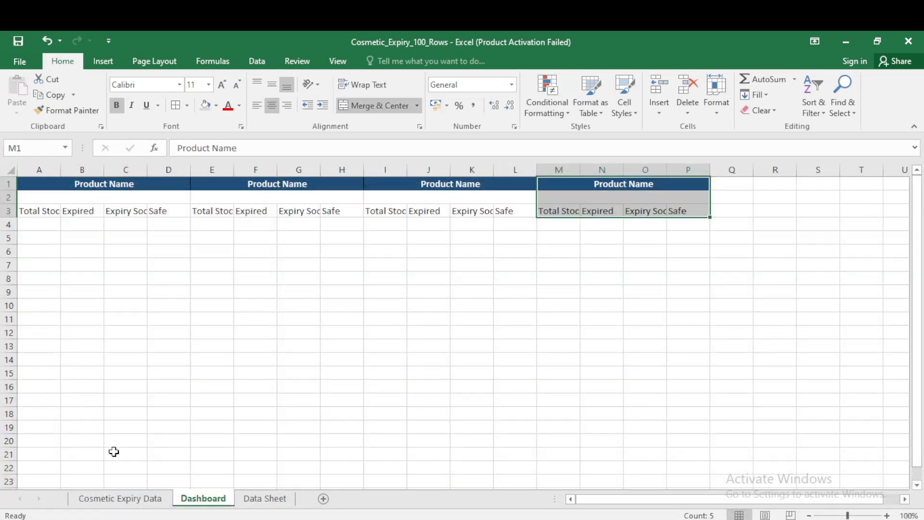
click(138, 501)
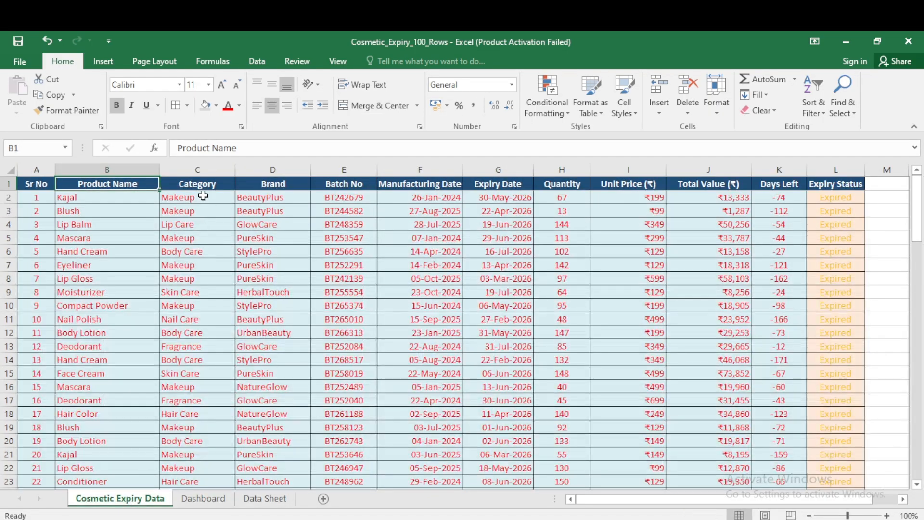
click(203, 186)
drag(262, 151, 2, 138)
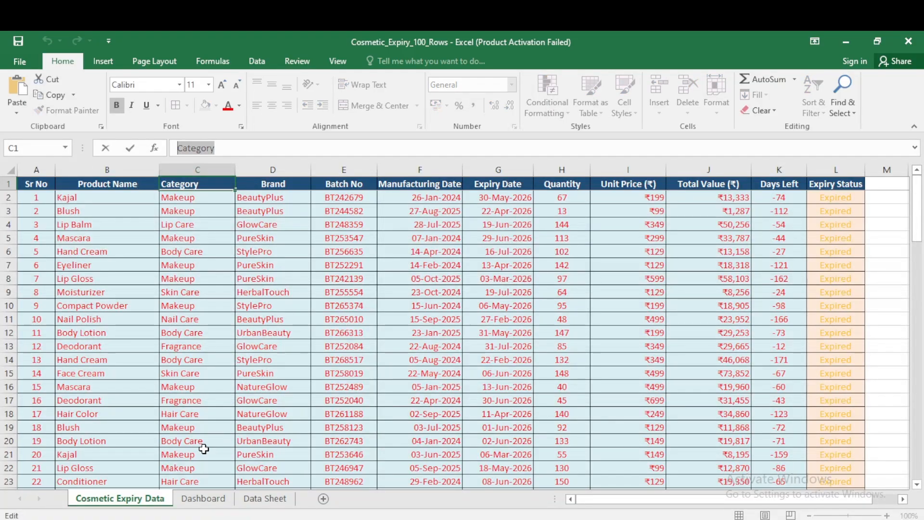
click(203, 498)
click(293, 184)
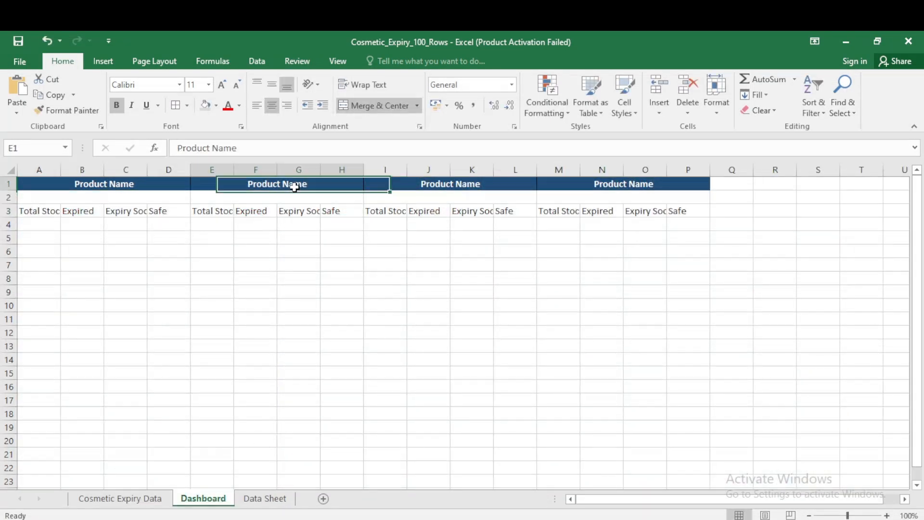
drag(266, 150, 130, 144)
text(Category)
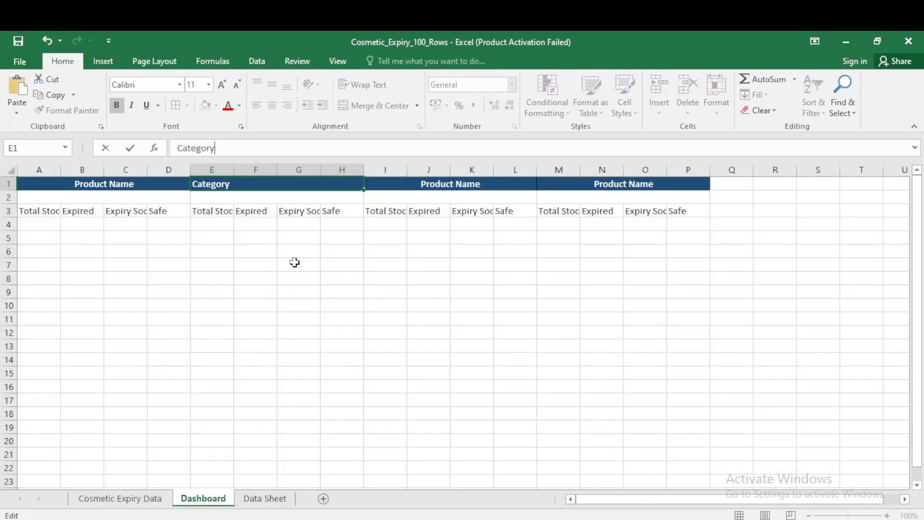
Copy the Brand heading text from the Cosmetic Expiry Data sheet over the I1 heading on the Dashboard.
click(157, 500)
click(287, 184)
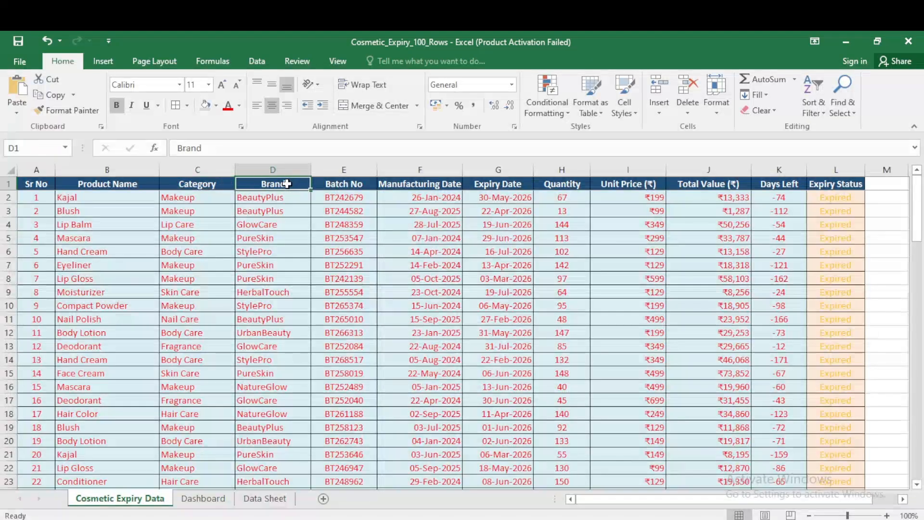
drag(221, 149, 121, 143)
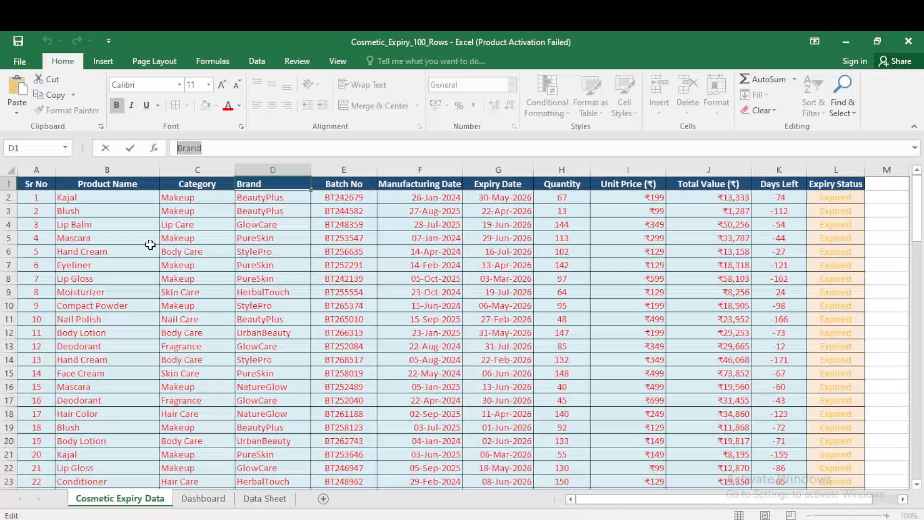
click(202, 498)
click(394, 187)
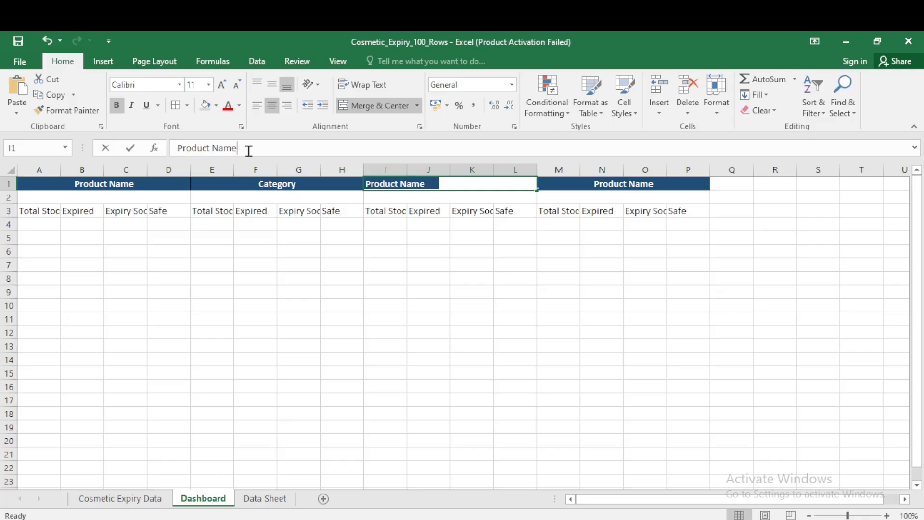
drag(248, 151, 177, 149)
key(ctrl+v)
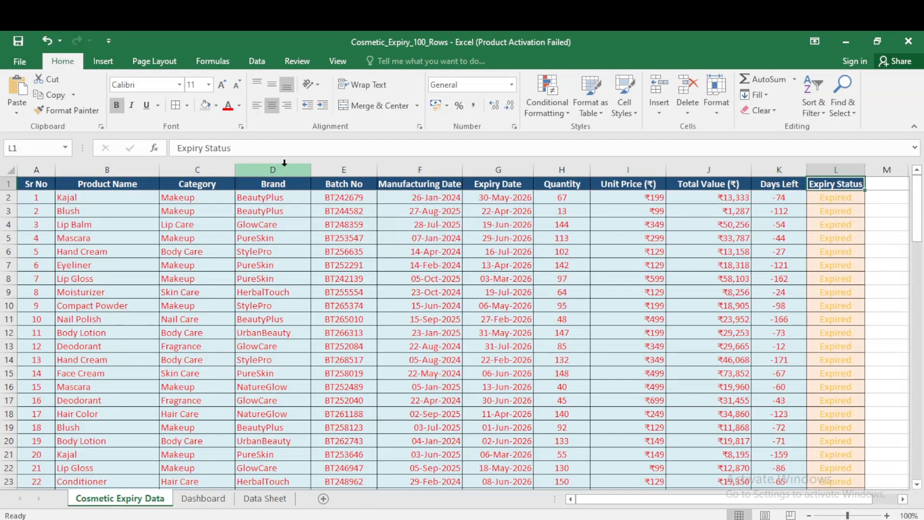
Copy the Expiry Status heading text from the Cosmetic Expiry Data sheet over the M1 heading on the Dashboard.
drag(232, 149, 177, 148)
key(ctrl+c)
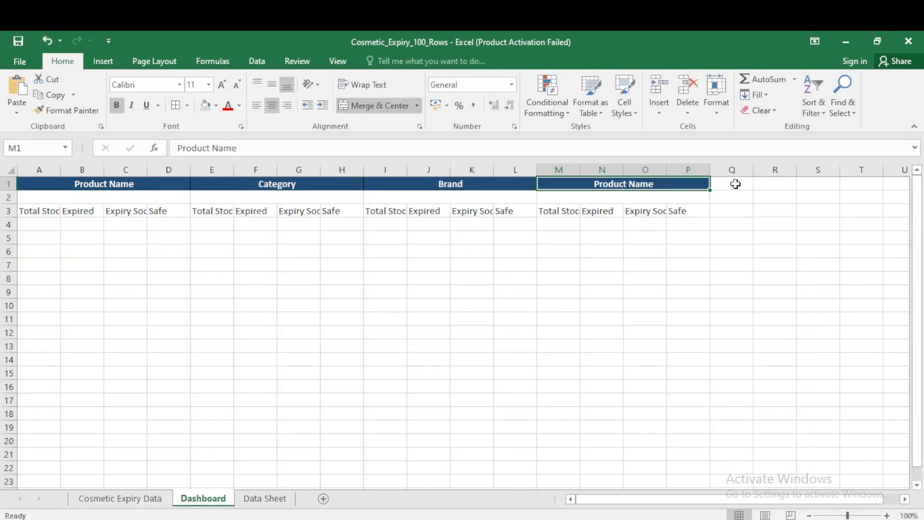
drag(256, 150, 137, 148)
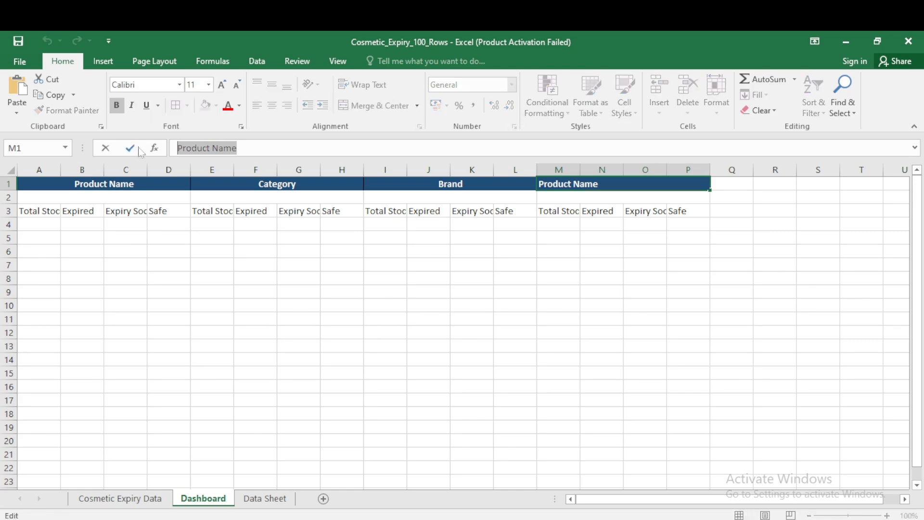
key(ctrl+v)
key(Tab)
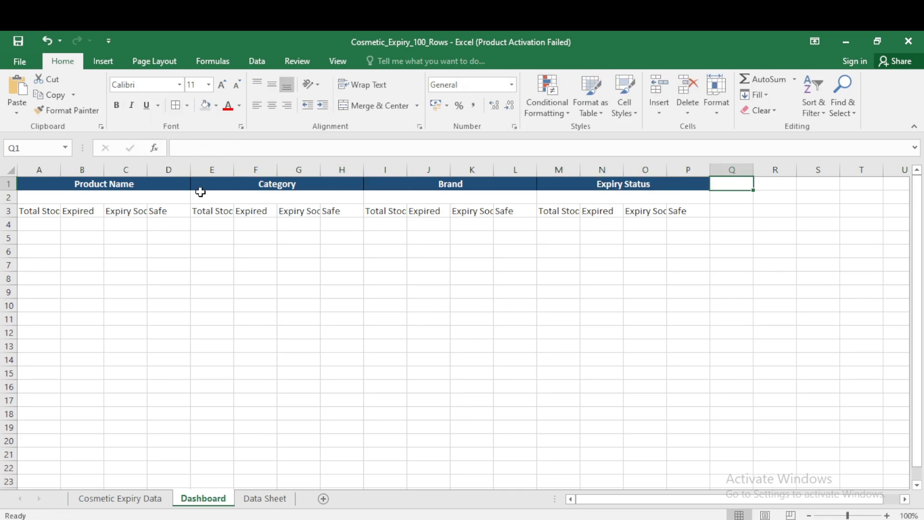
Try a width of 11.5 for Dashboard columns A to P, and settle on a width of 11.
drag(113, 185, 631, 213)
key(alt+h)
key(o)
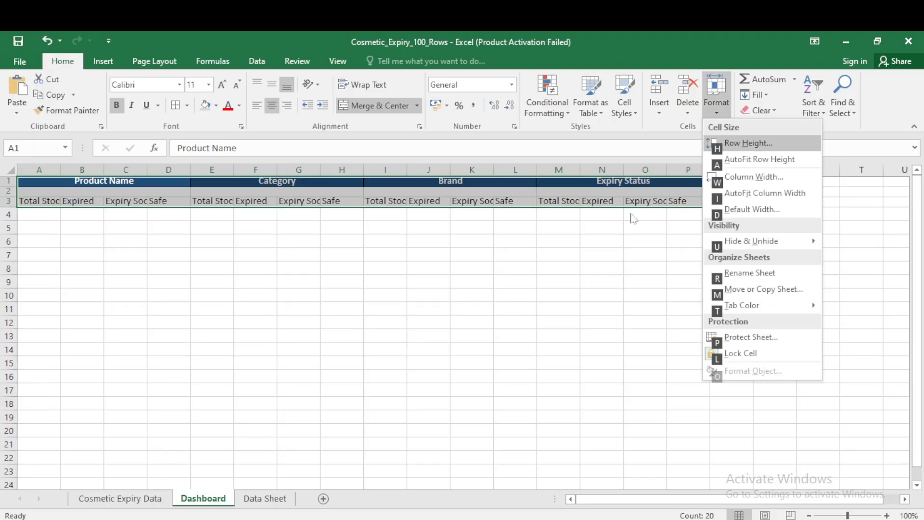
key(w)
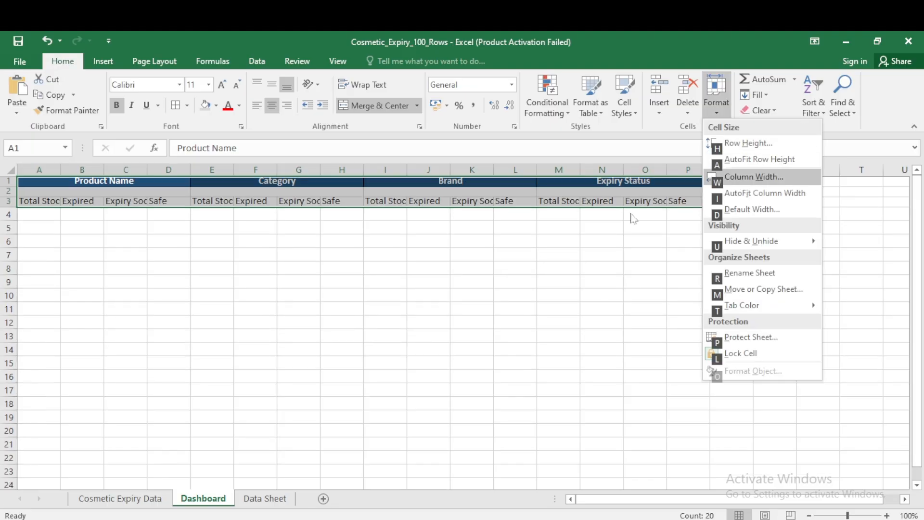
text(11.)
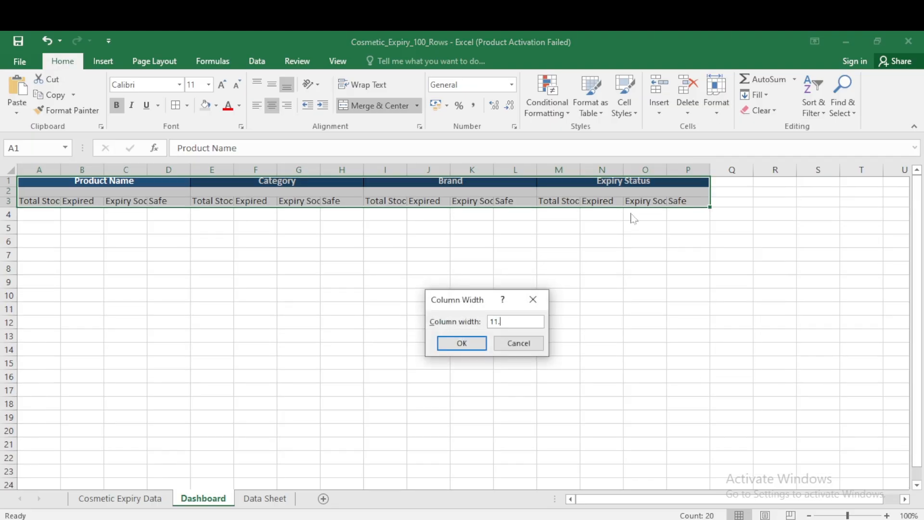
text(5)
key(Return)
key(alt+h)
key(o)
key(Down)
key(Down)
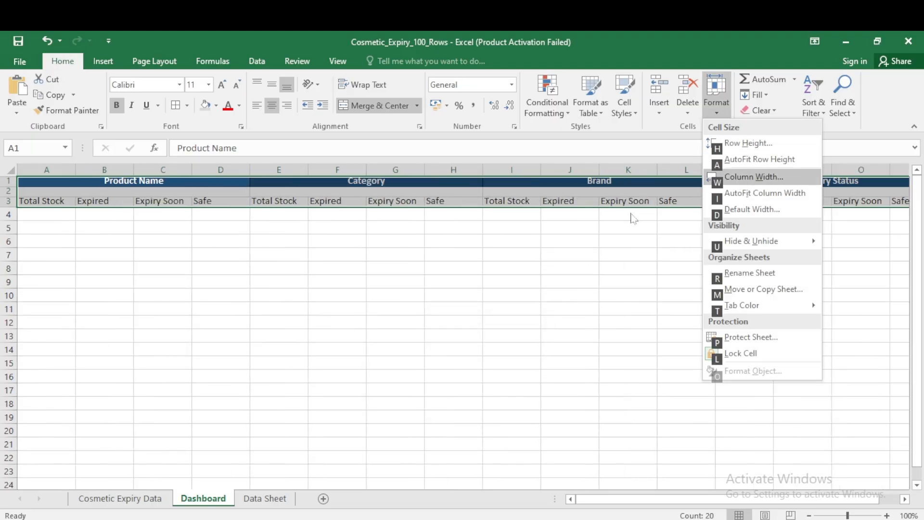
text(w11)
key(Return)
Set the height of Dashboard rows 1 to 3 to 18.
key(alt+h)
text(o)
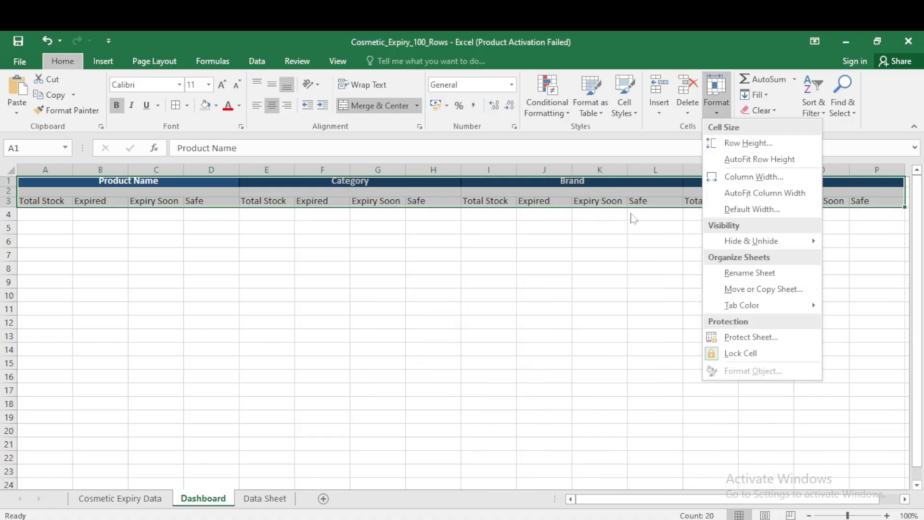
text(h18)
key(Return)
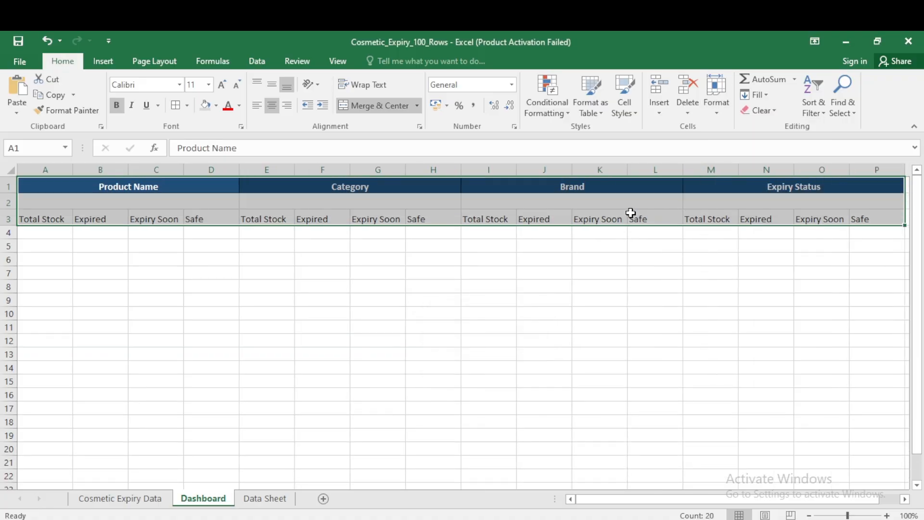
Apply borders to all cells in the A1:P3 header range.
click(820, 219)
drag(108, 190, 824, 219)
click(177, 107)
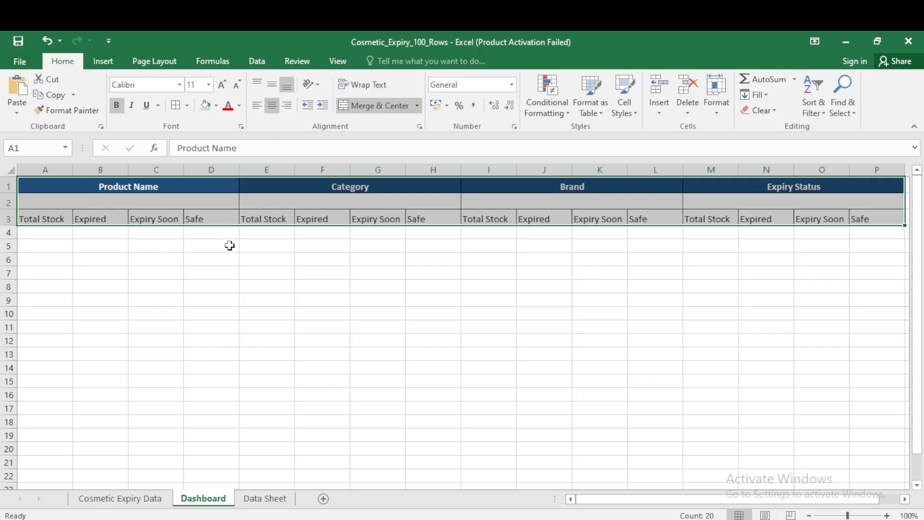
Fill the merged cells of row 2 across A2:P2 with the standard green.
drag(227, 203, 747, 205)
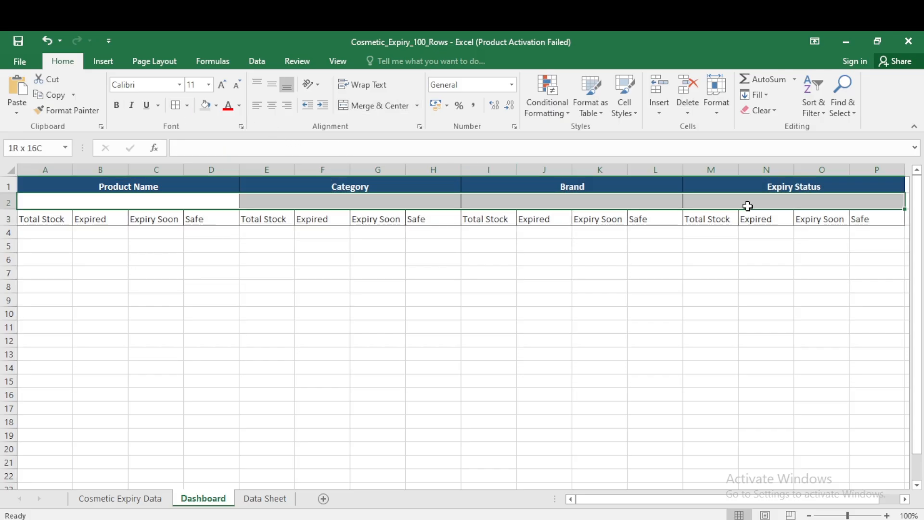
click(216, 106)
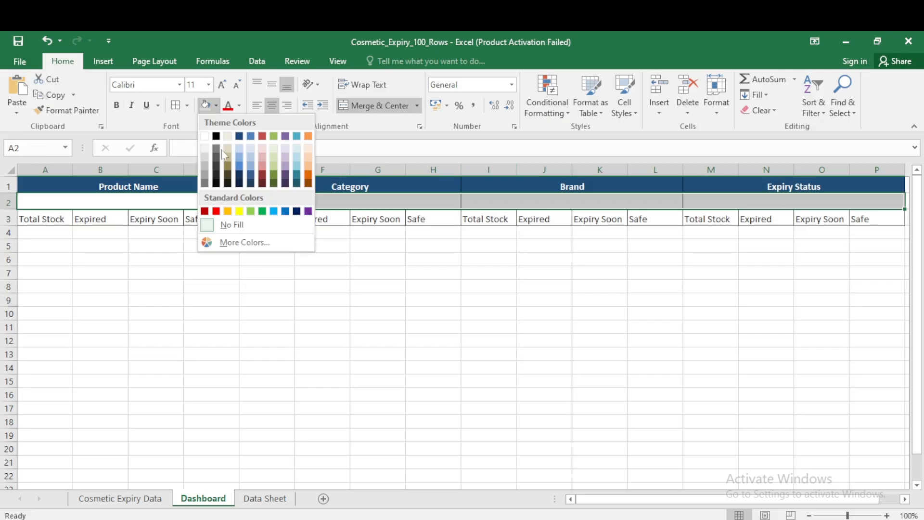
click(263, 212)
click(322, 259)
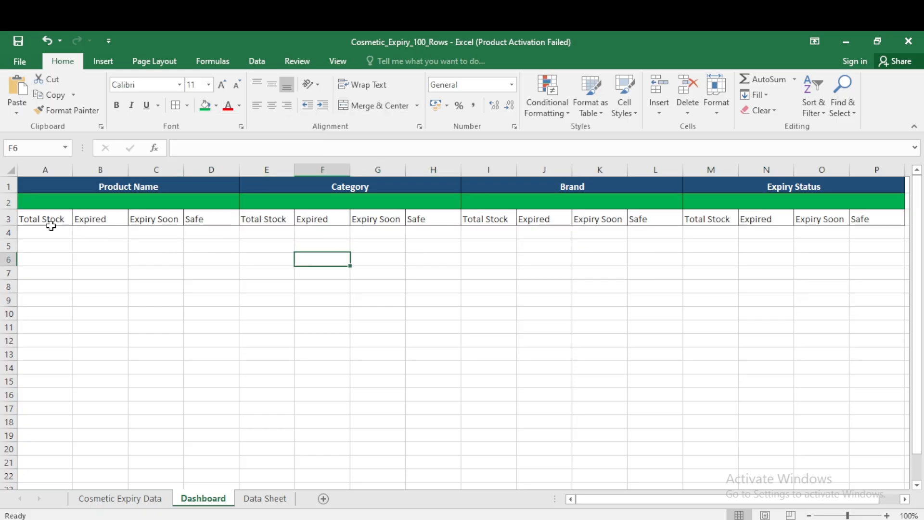
Fill the row 3 sub-headers A3:P3 with the standard light blue and centre their text.
drag(51, 225, 875, 224)
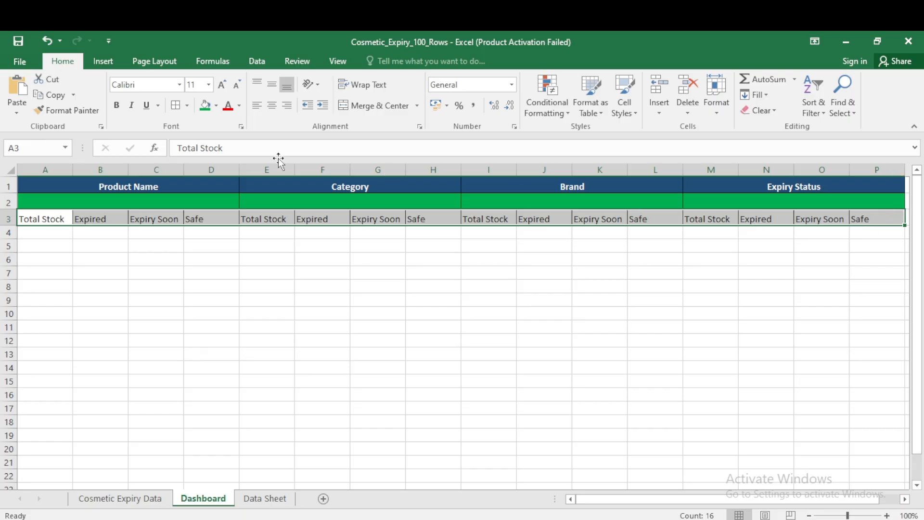
click(218, 105)
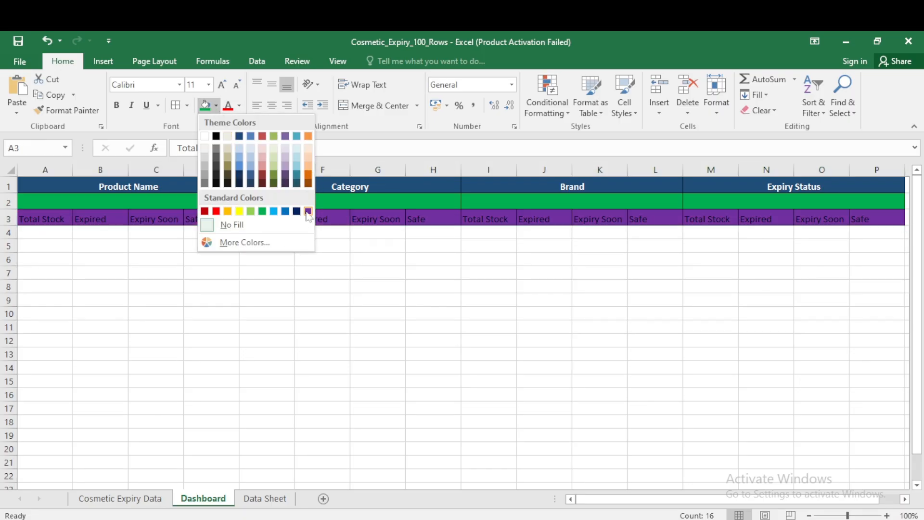
click(274, 212)
click(272, 106)
click(351, 260)
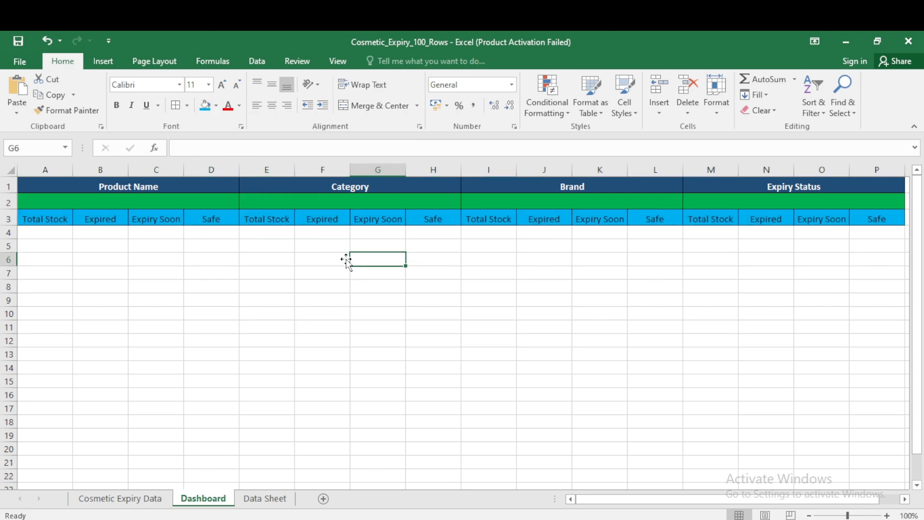
Bold the row 3 sub-headers in A3:P3 and enlarge the row 1 headings by two font size steps.
drag(56, 221, 870, 221)
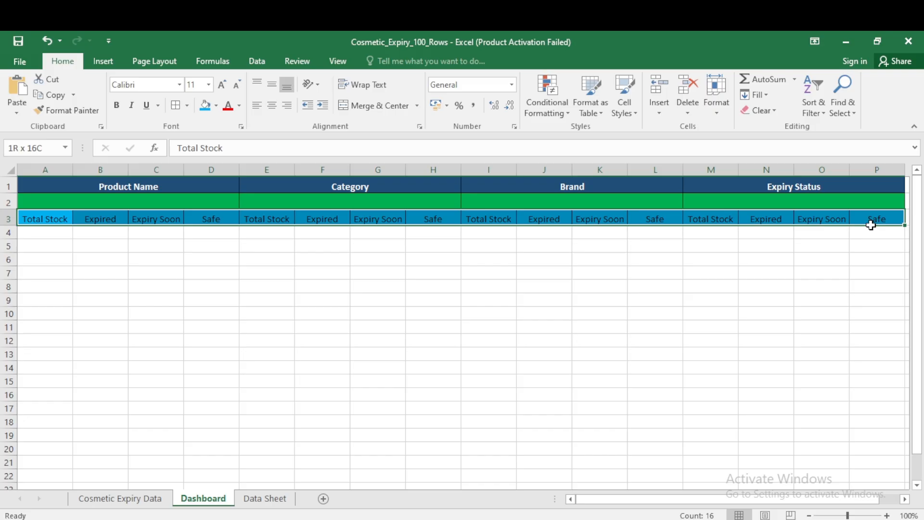
key(ctrl+b)
click(653, 256)
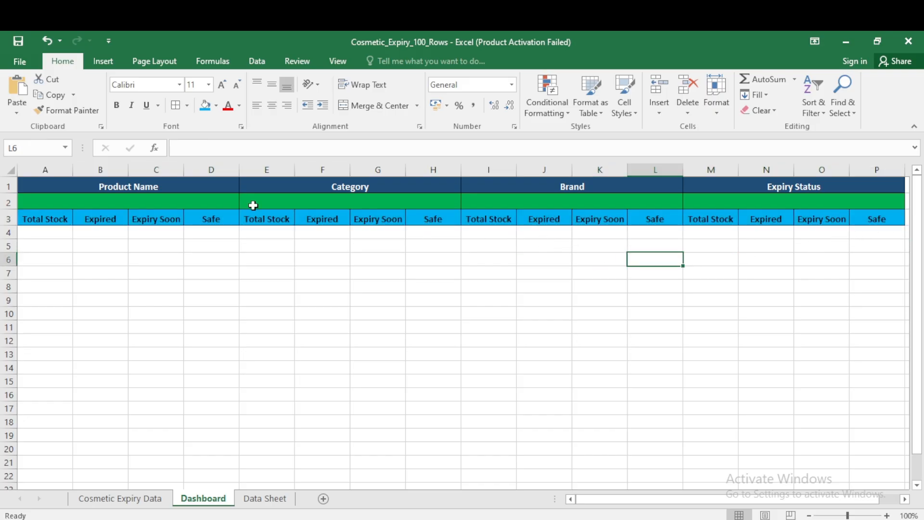
drag(94, 185, 785, 186)
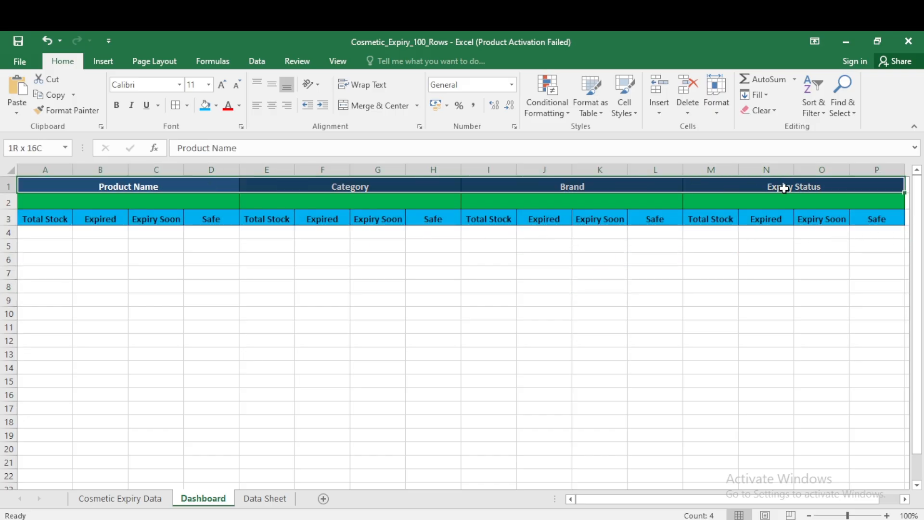
click(222, 85)
click(221, 85)
Fill the Product Name block A4:D23 with light tan and the Category block E4:H22 with the lightest orange.
drag(43, 232, 193, 488)
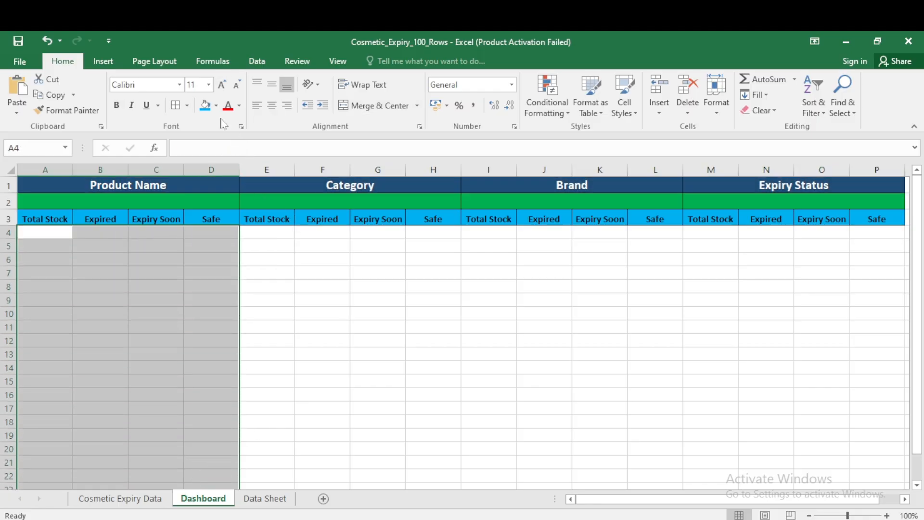
click(216, 105)
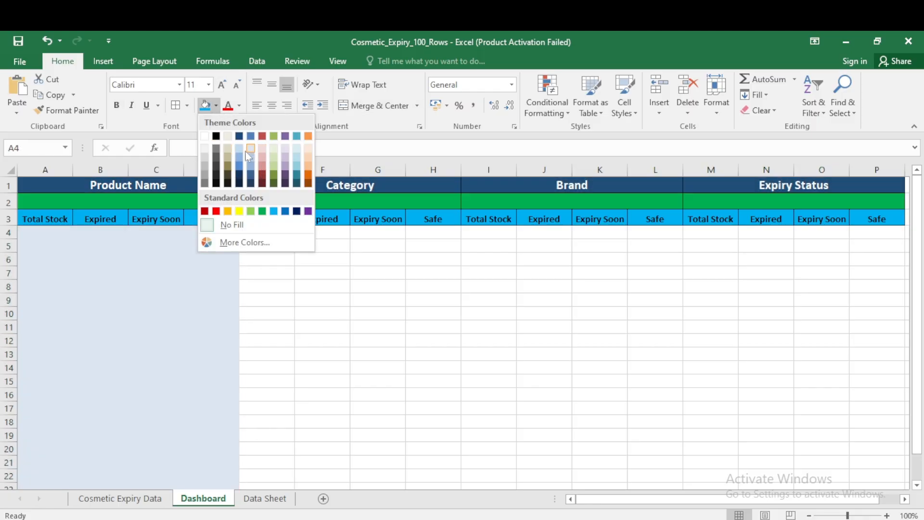
click(228, 147)
drag(272, 240, 413, 481)
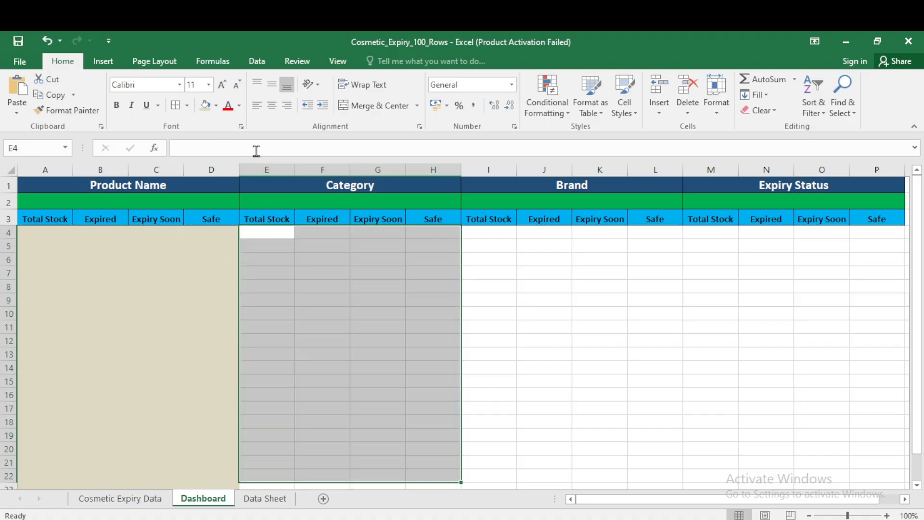
click(216, 105)
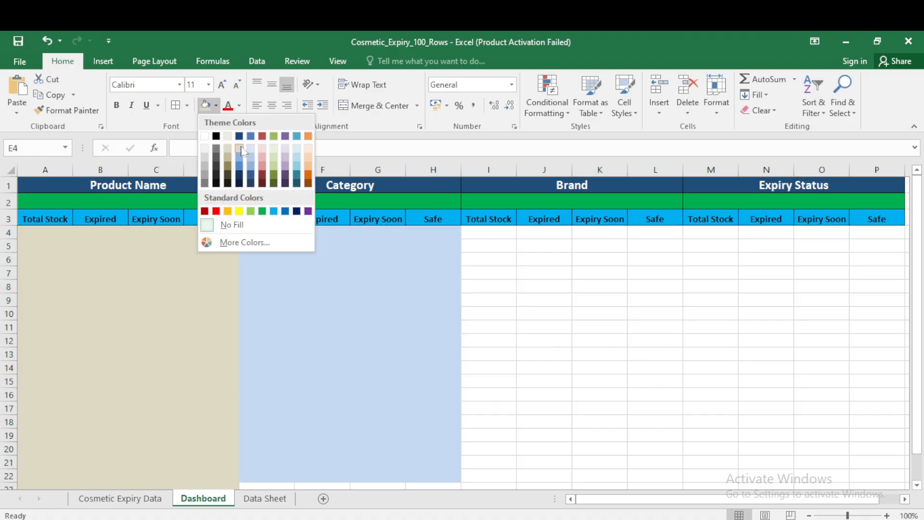
click(308, 148)
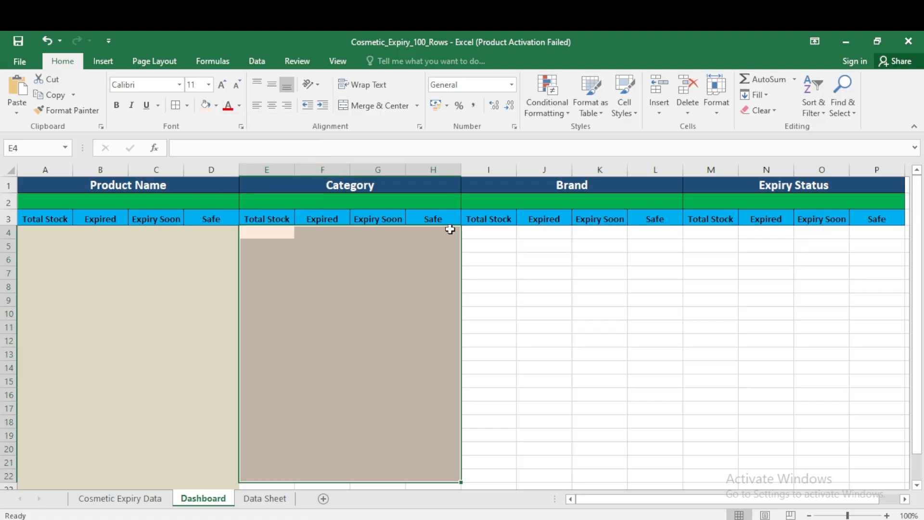
click(584, 288)
Try Aqua, Accent 5, Lighter 60% as the fill of the Brand block I4:L23, and settle on the lightest aqua.
drag(482, 235, 645, 438)
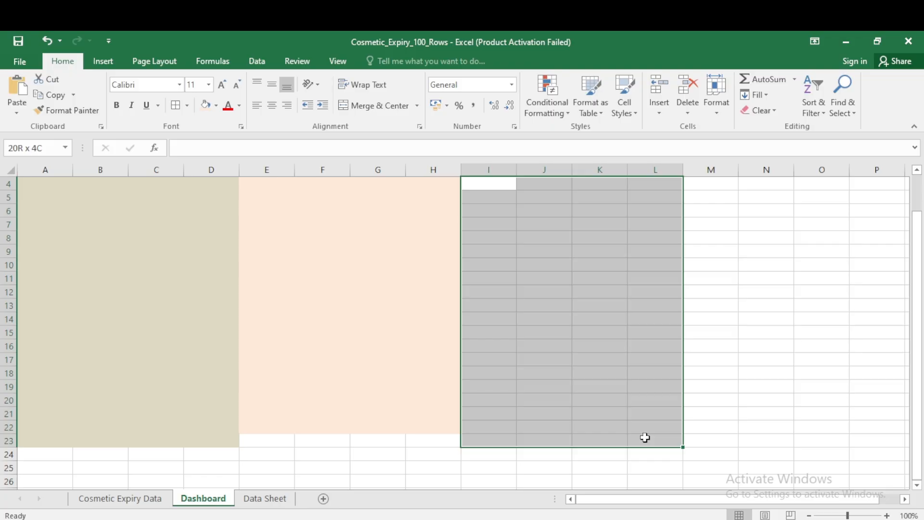
scroll(365, 256, up, 1)
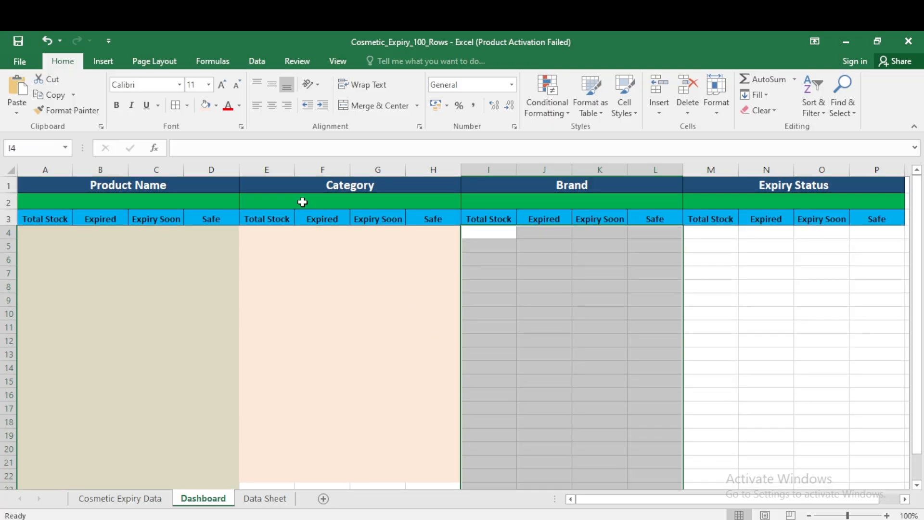
click(216, 105)
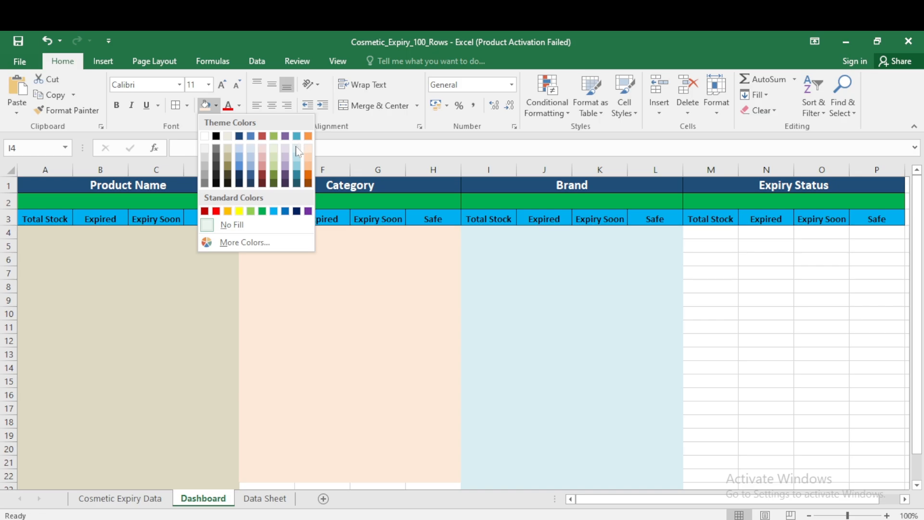
click(395, 315)
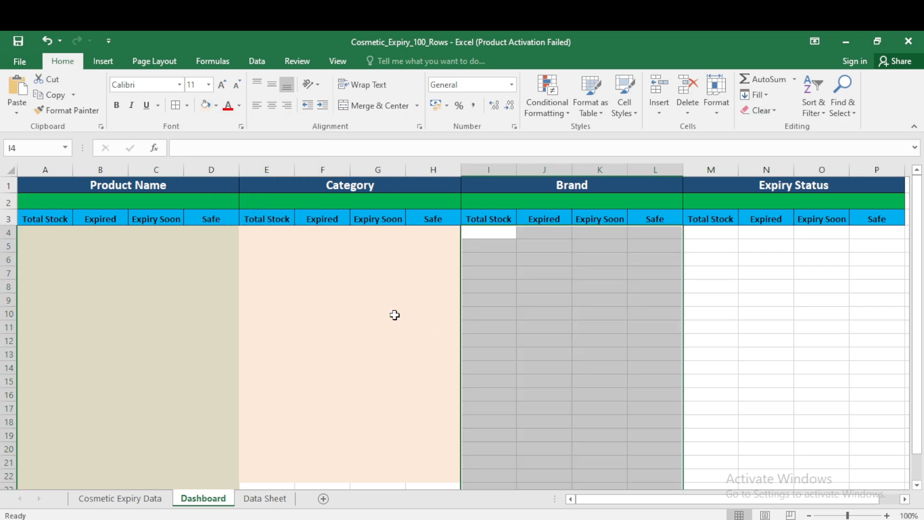
scroll(372, 320, down, 5)
scroll(545, 289, up, 5)
click(216, 105)
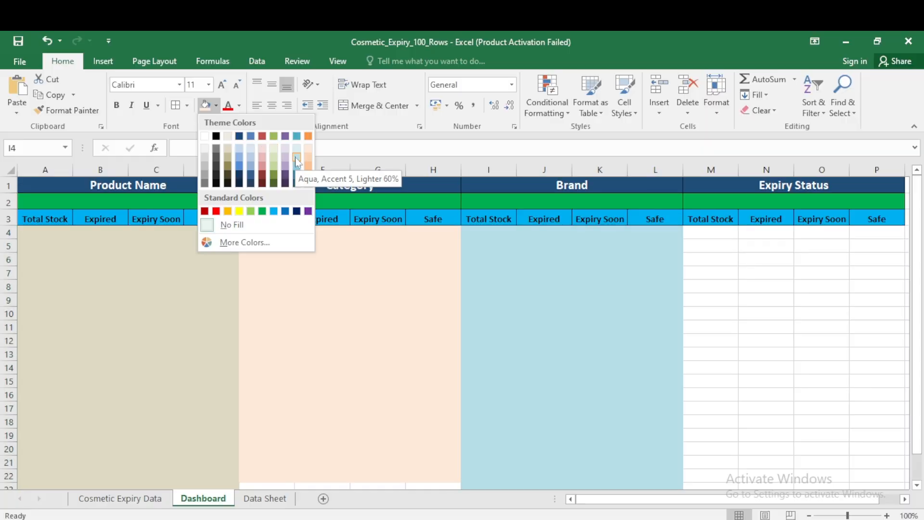
click(296, 158)
click(216, 106)
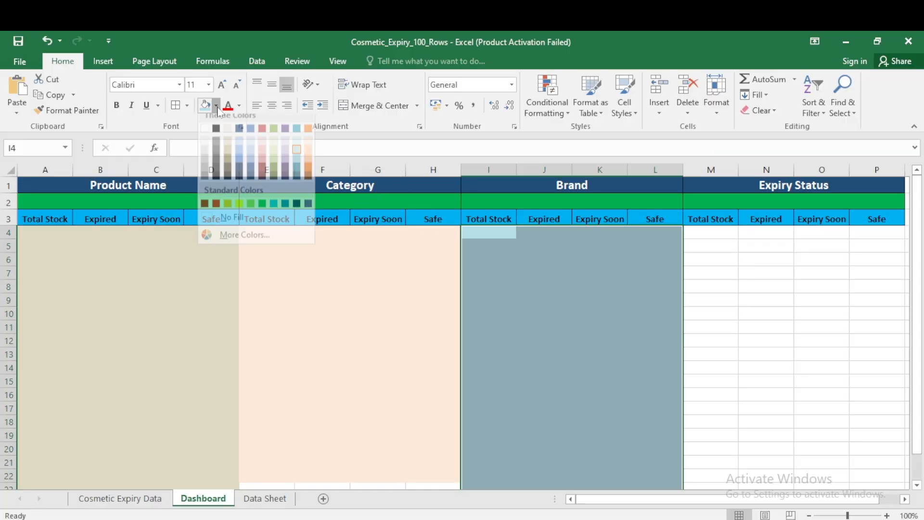
click(298, 151)
click(479, 289)
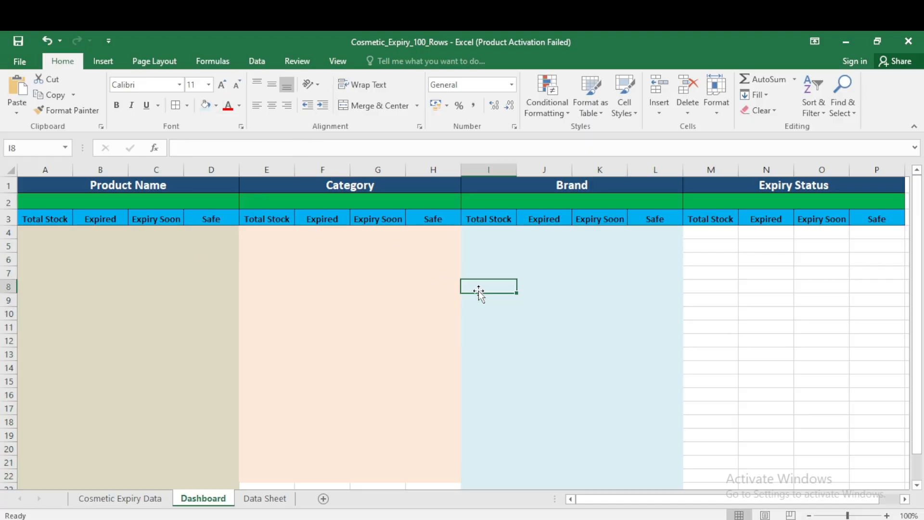
Extend the lightest orange fill of the Category block to E23:H23.
scroll(361, 443, down, 2)
drag(286, 399, 425, 403)
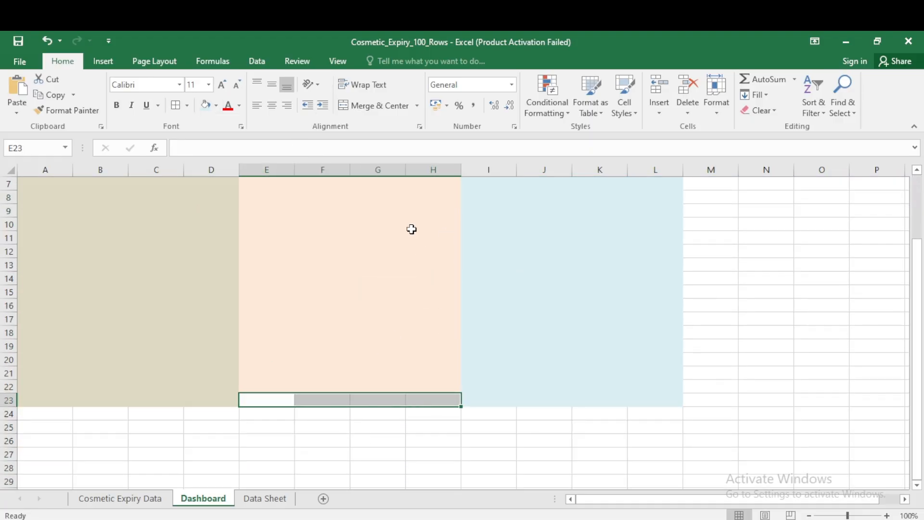
click(215, 106)
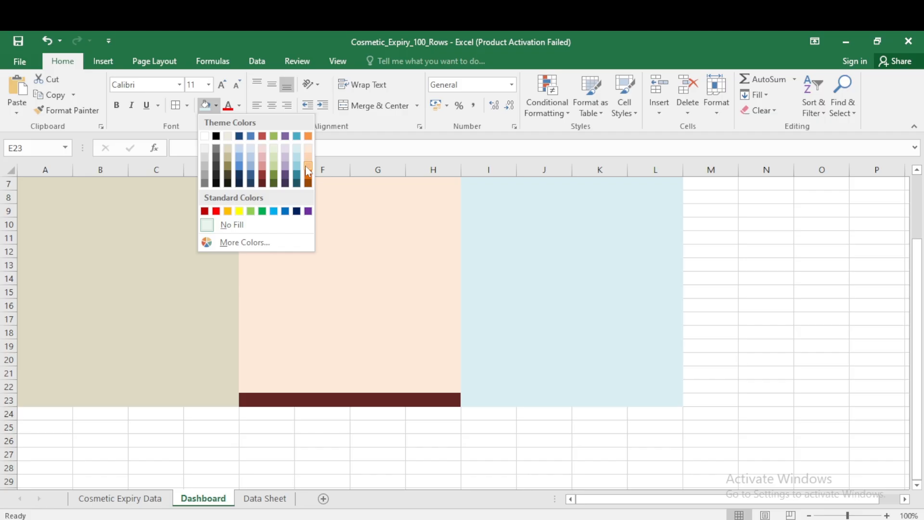
click(315, 153)
Fill the Expiry Status block below the sub-headers in columns M to P with the lightest green.
scroll(679, 311, up, 2)
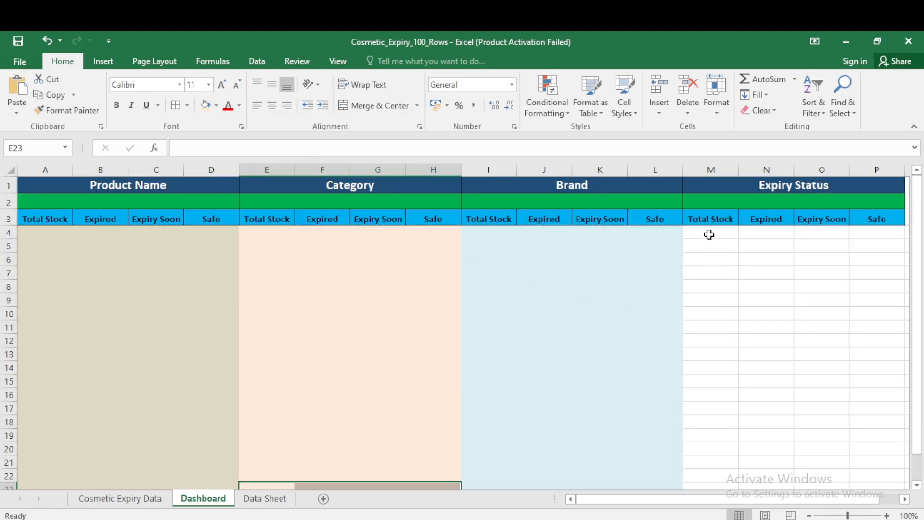
drag(710, 234, 767, 439)
scroll(160, 221, up, 1)
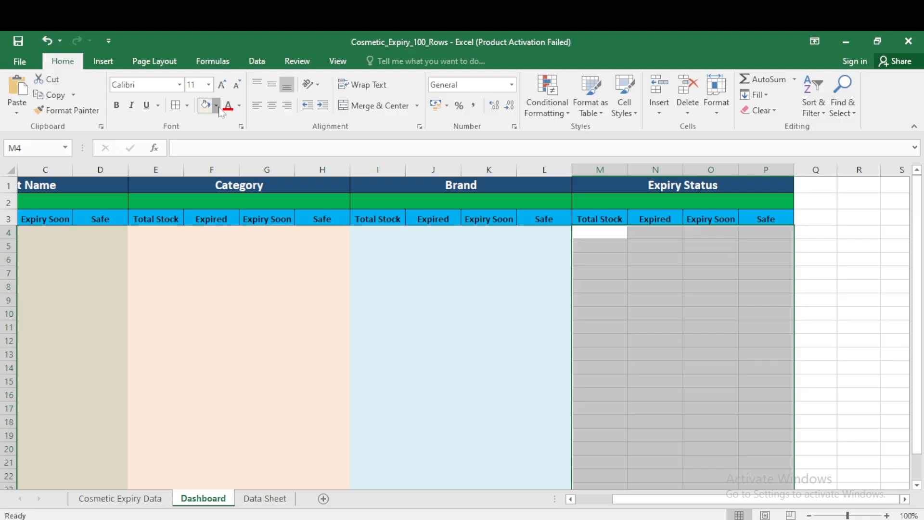
click(217, 106)
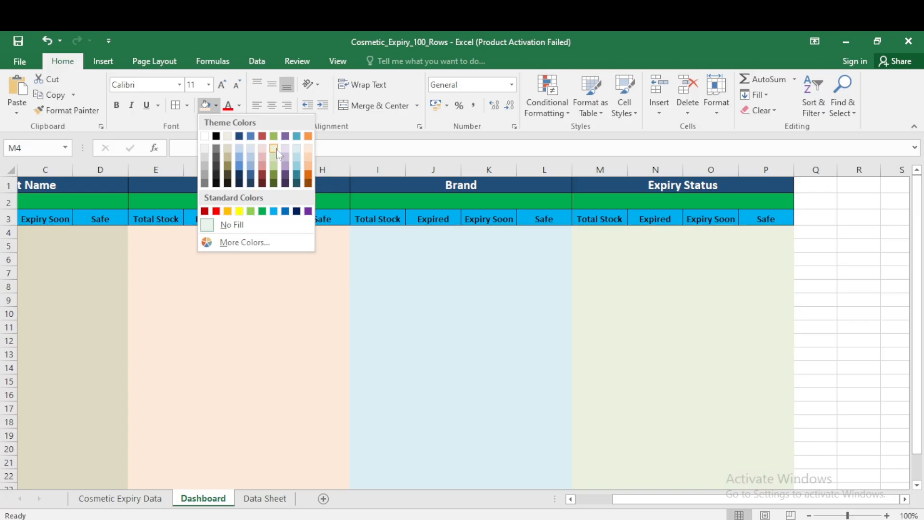
click(274, 148)
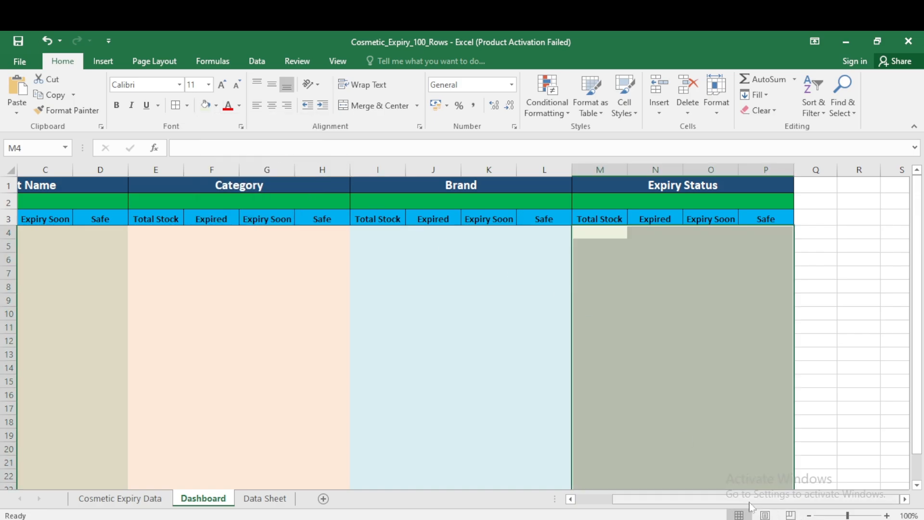
scroll(481, 337, left, 2)
click(561, 367)
Copy the whole Category column from the Cosmetic Expiry Data sheet into column C of the Data Sheet.
click(265, 498)
scroll(62, 237, up, 2)
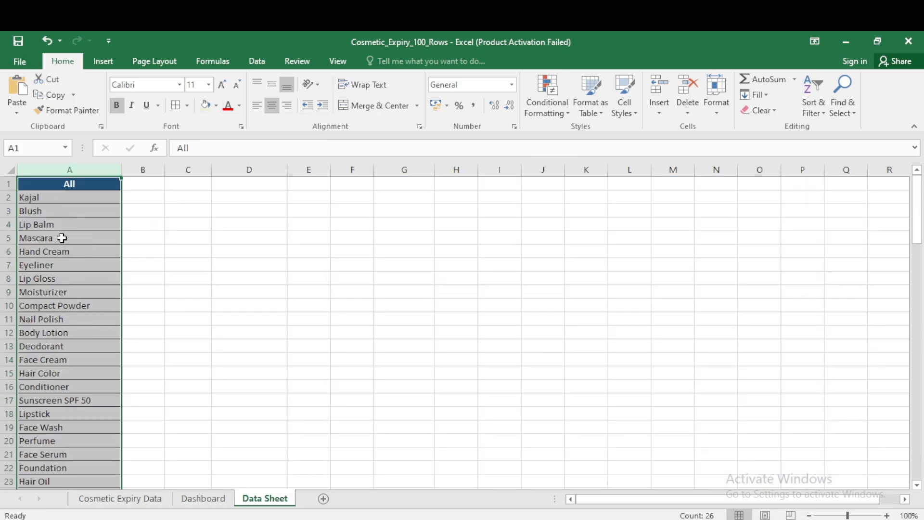
scroll(175, 407, down, 2)
scroll(106, 451, up, 2)
click(120, 499)
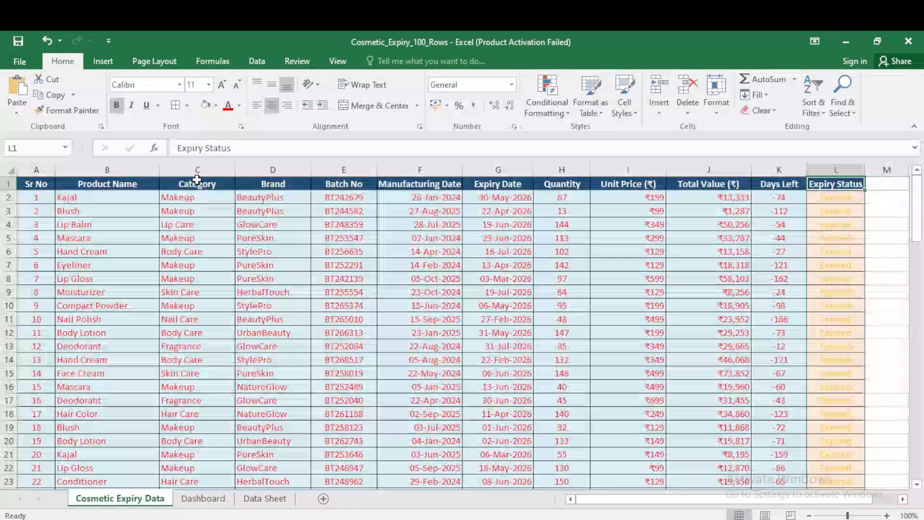
click(196, 172)
key(ctrl+c)
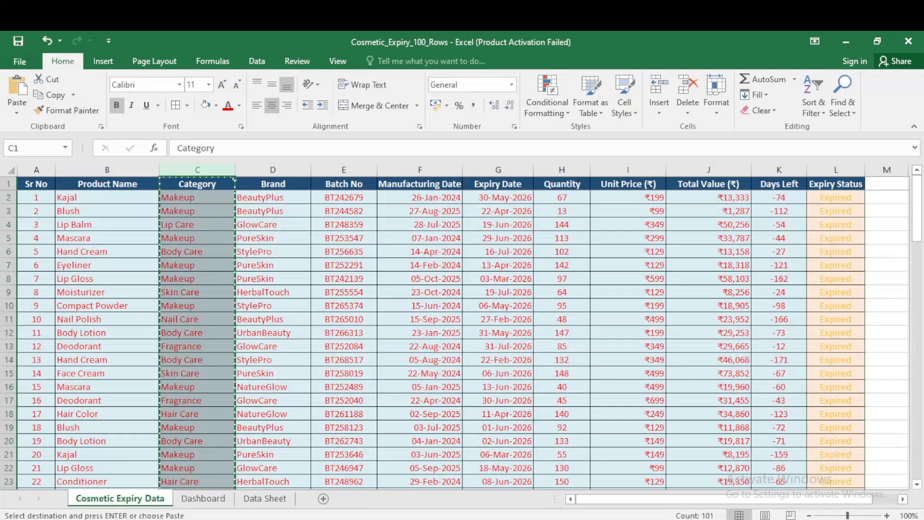
click(265, 498)
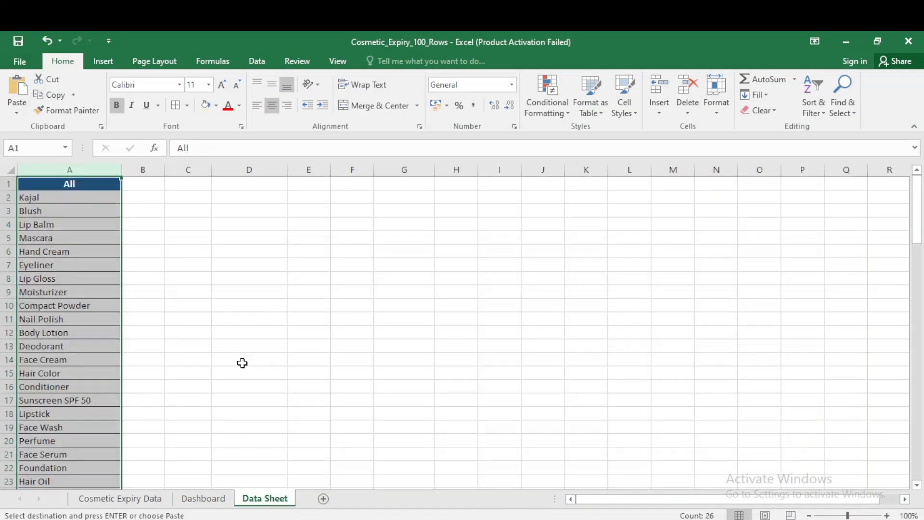
click(202, 188)
key(ctrl+v)
Replace the heading in C1 of the Data Sheet with All.
click(202, 185)
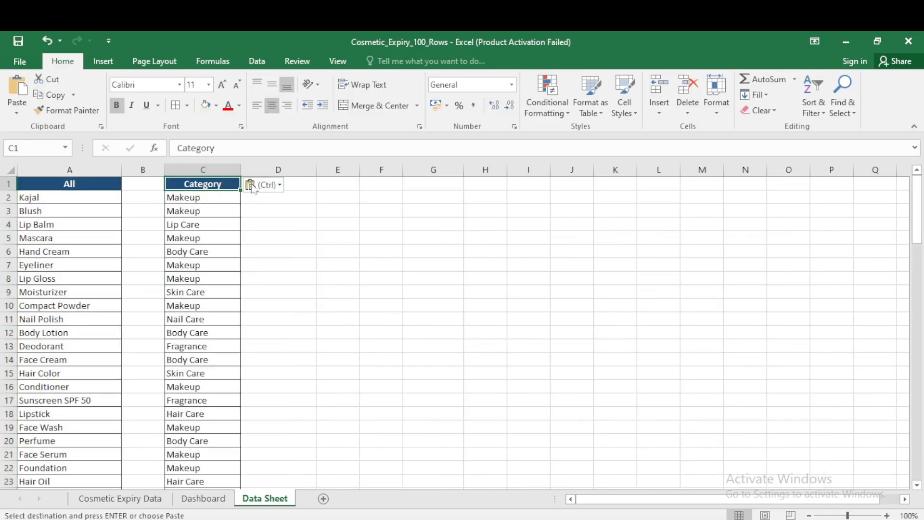
key(Escape)
text(All)
Remove the duplicate category values from column C of the Data Sheet.
click(202, 170)
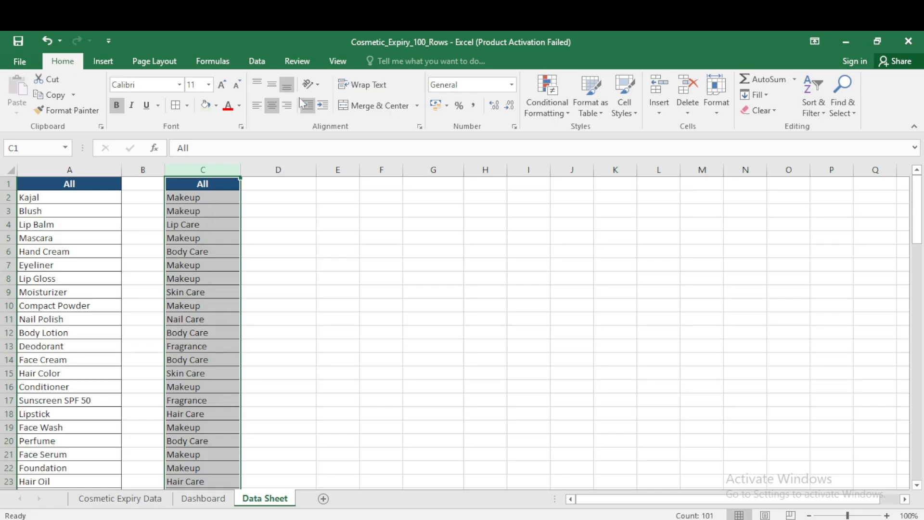
click(254, 63)
click(604, 95)
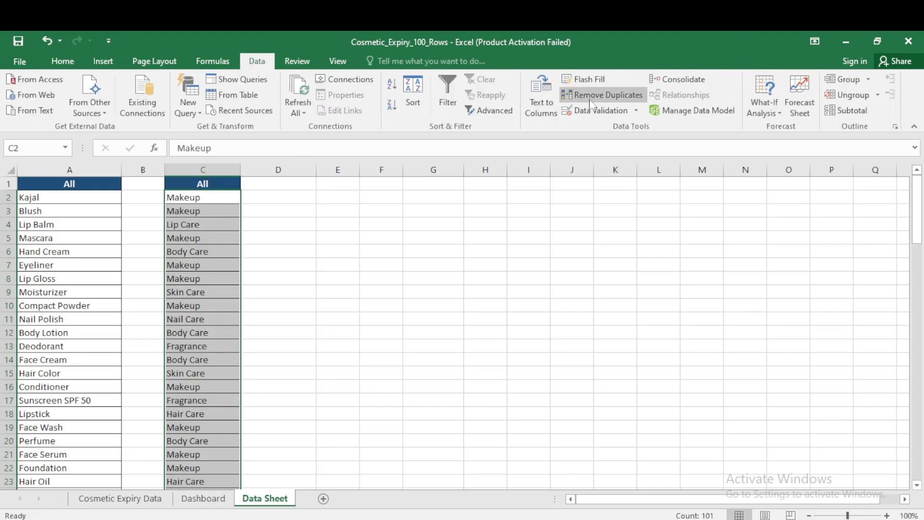
click(547, 411)
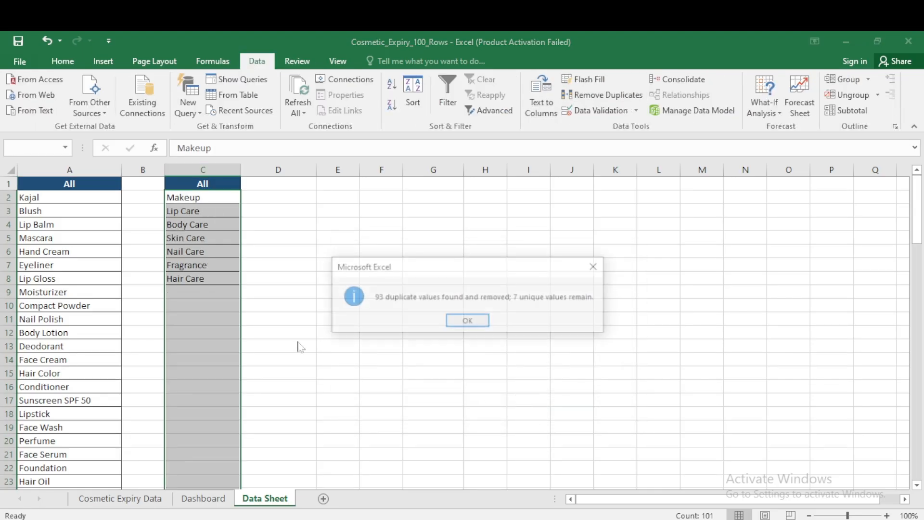
click(476, 322)
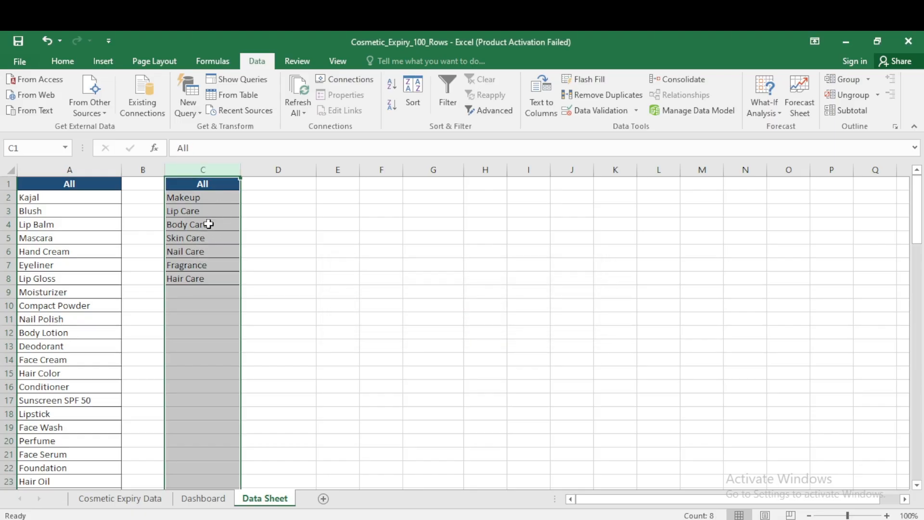
Copy the whole Brand column from the Cosmetic Expiry Data sheet into column E of the Data Sheet and autofit its width.
click(138, 503)
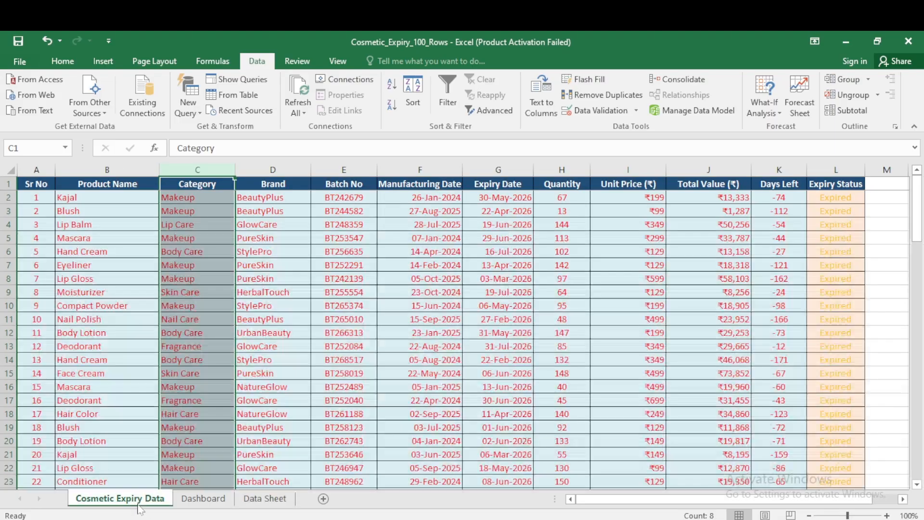
click(273, 169)
key(ctrl+c)
click(263, 501)
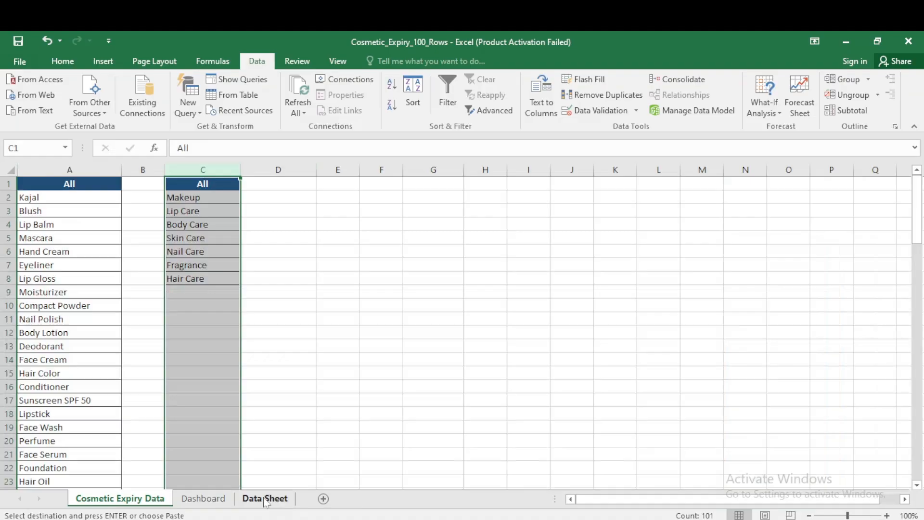
click(326, 183)
key(ctrl+v)
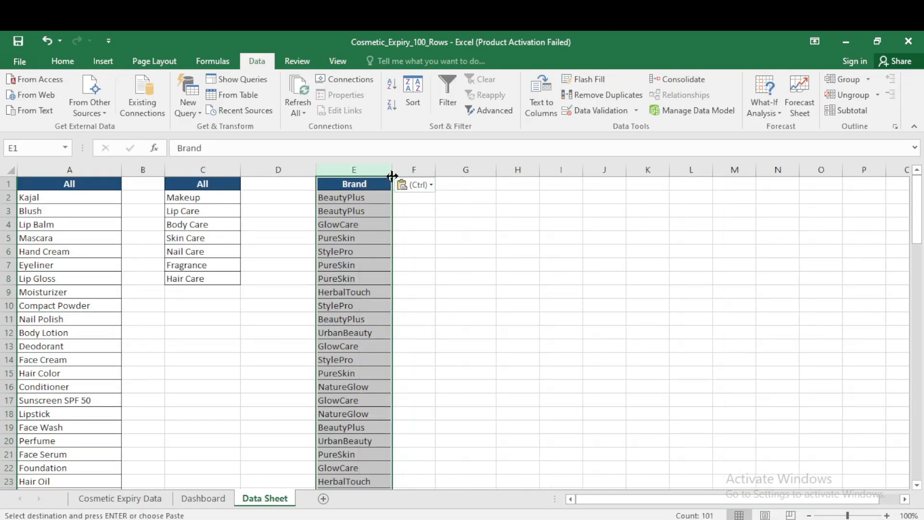
double_click(391, 171)
Replace the Brand heading in E1 of the Data Sheet with All.
click(357, 185)
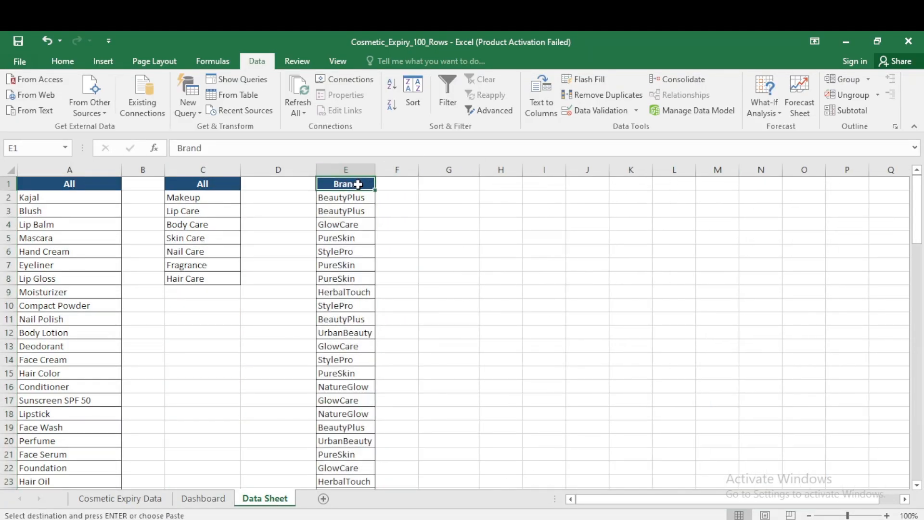
text(All)
key(Return)
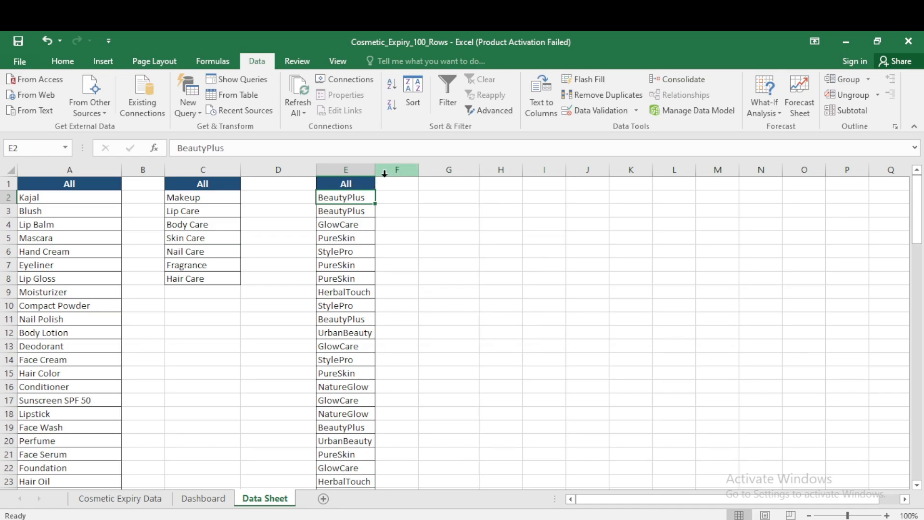
Remove the duplicate brand values from column E of the Data Sheet, treating the first row as a header.
click(333, 166)
click(602, 95)
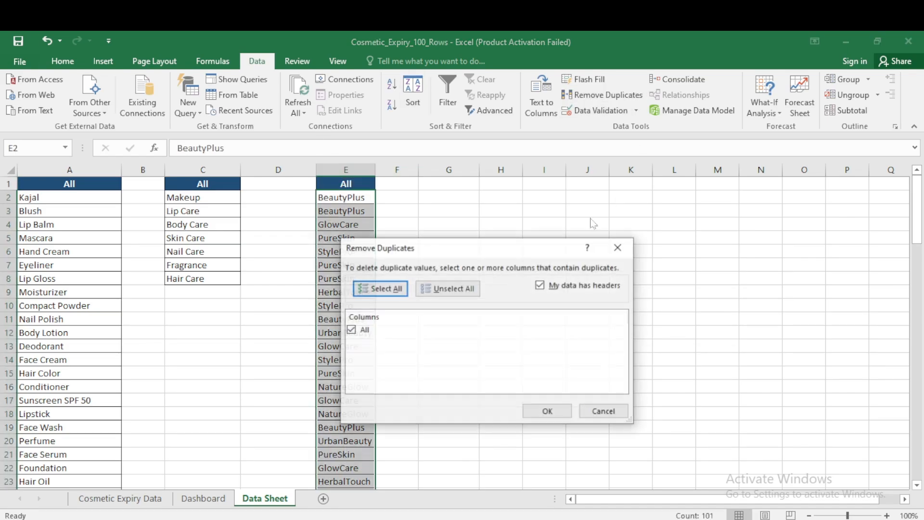
click(546, 410)
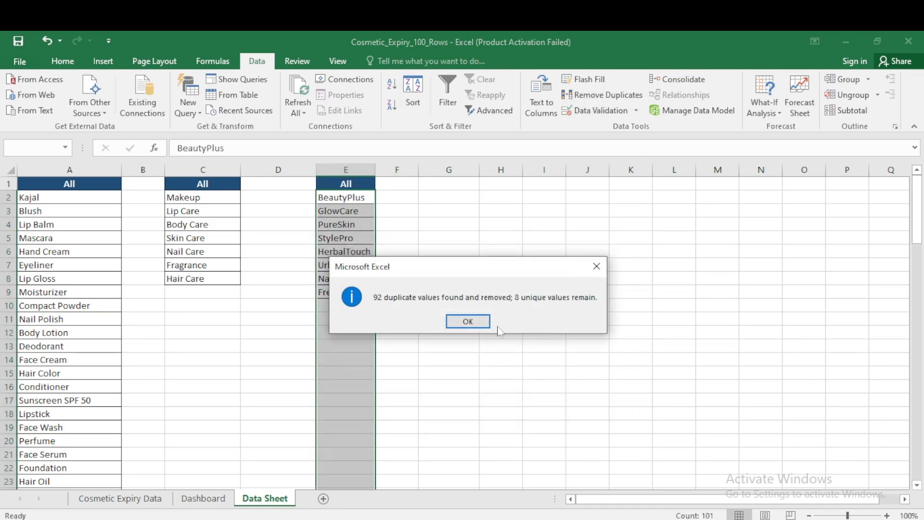
click(483, 323)
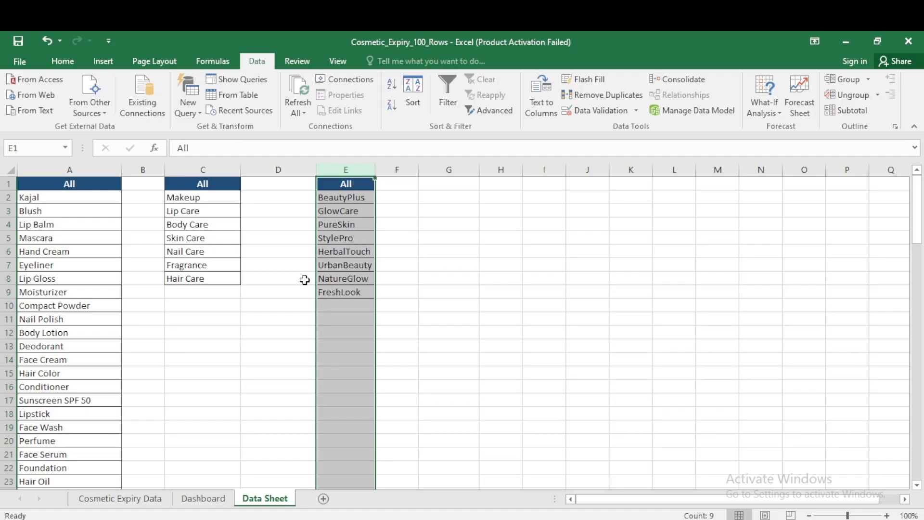
Add borders around all cells of the sub-header row and the row below it, A3:P4, on the Dashboard.
key(ctrl+c)
key(ctrl+Page_Up)
drag(34, 217, 877, 236)
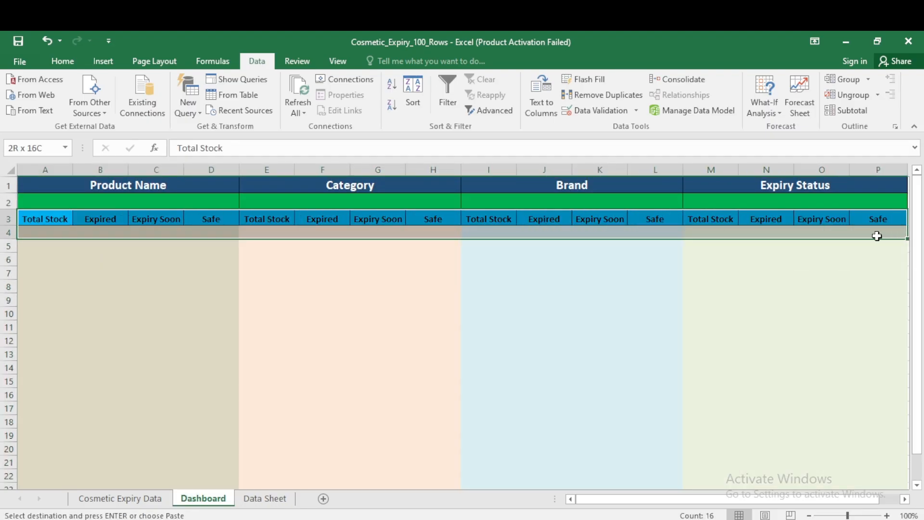
click(63, 61)
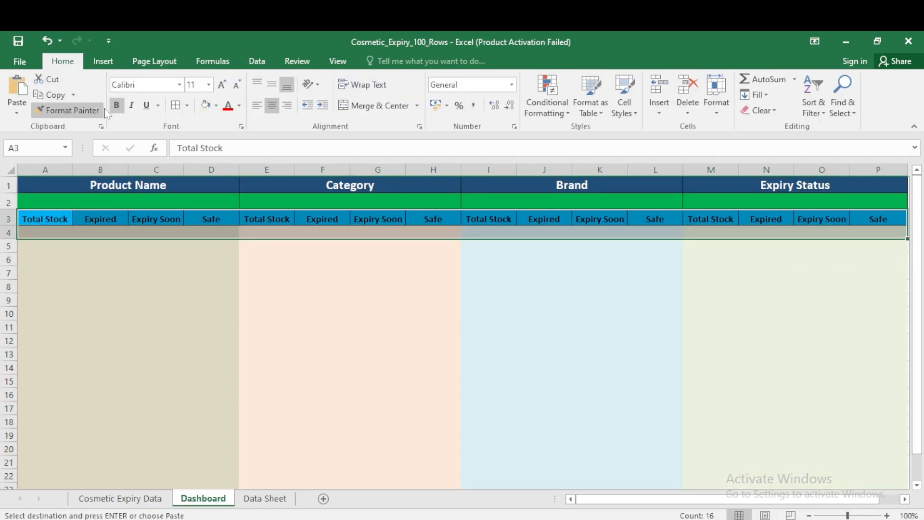
click(175, 109)
click(289, 282)
Enter Quantity in the merged green cell M2 under the Expiry Status heading.
click(171, 204)
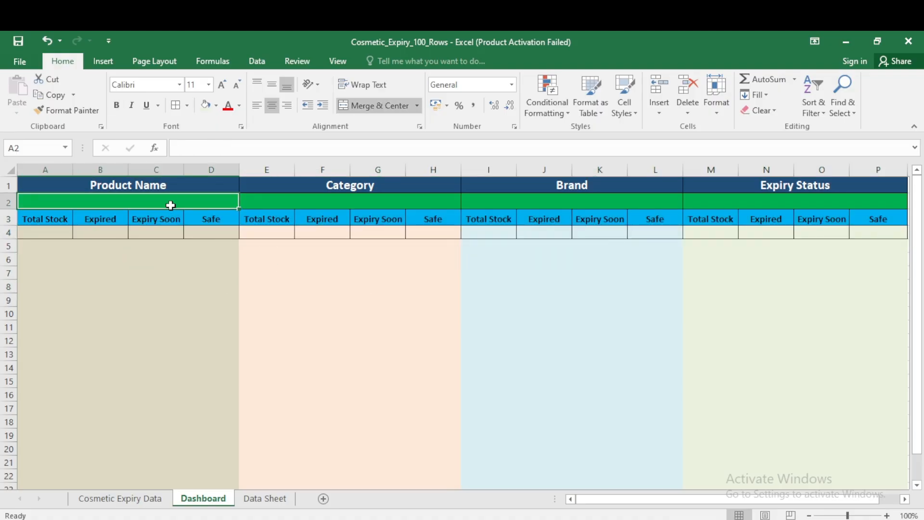
click(307, 199)
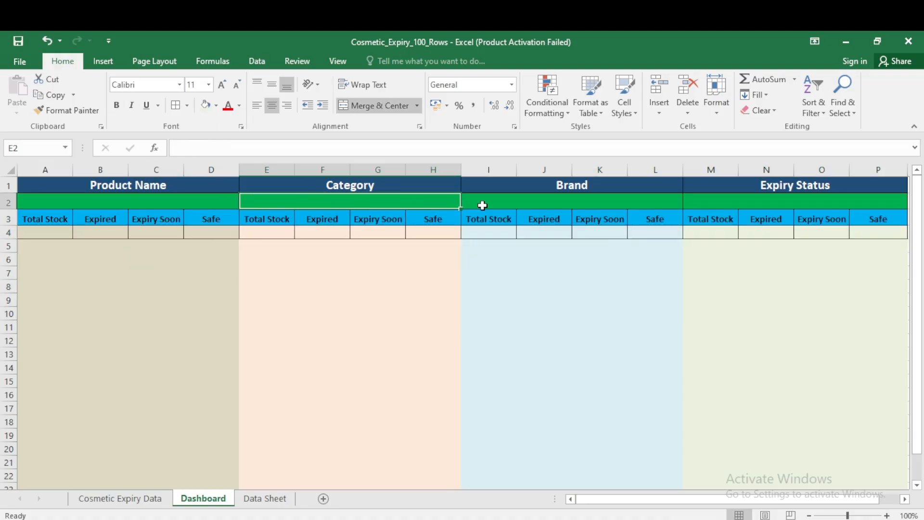
click(481, 204)
click(750, 212)
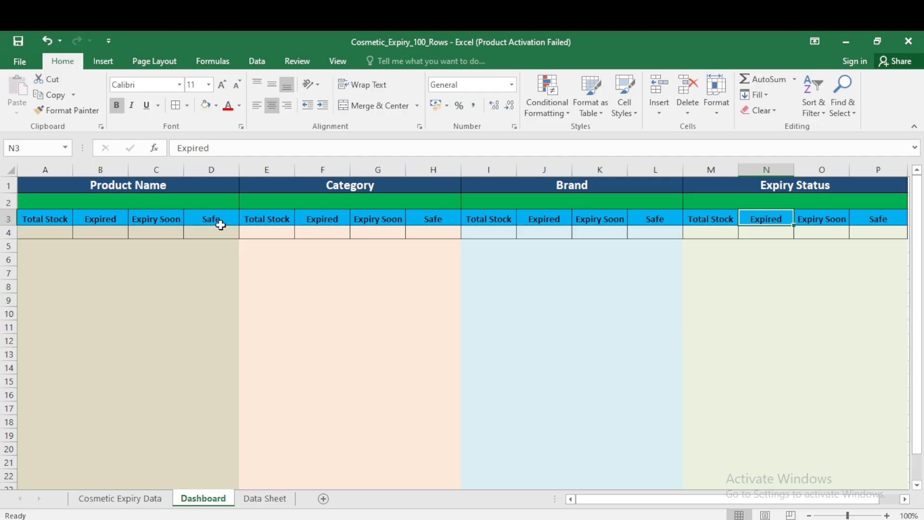
click(768, 202)
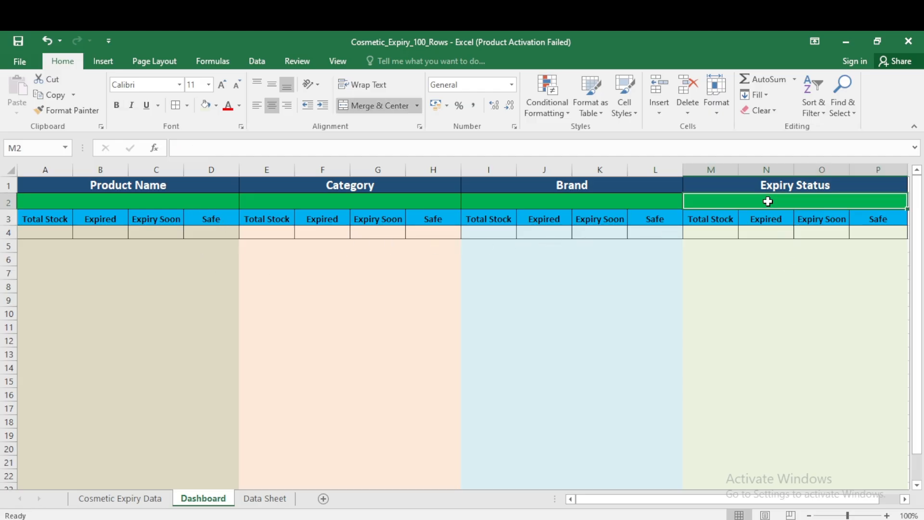
text(Quantity)
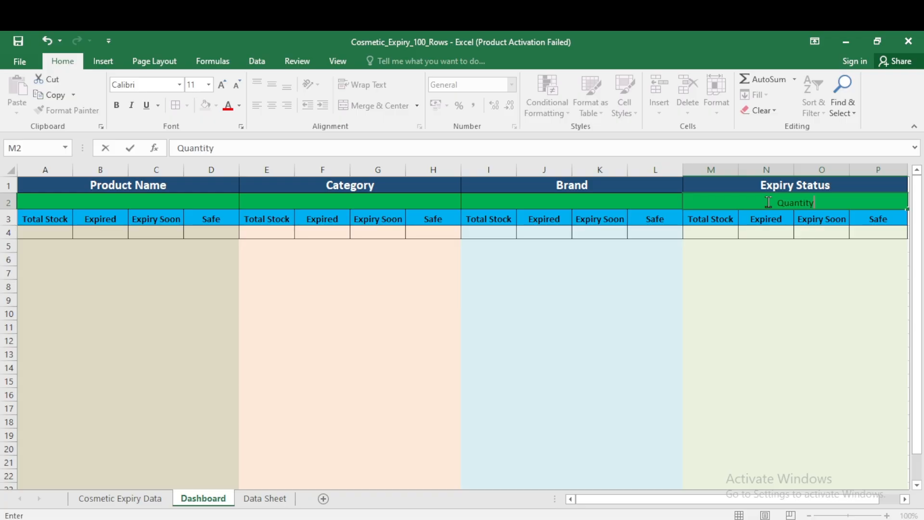
key(Return)
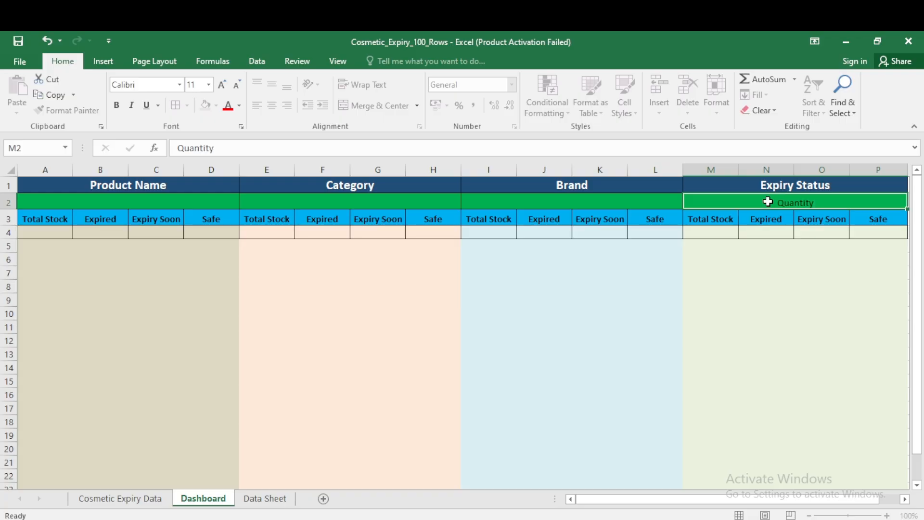
Add list data validation to the Product Name cell A2 on the Dashboard, using A1:A26 of the Data Sheet as the source.
click(143, 203)
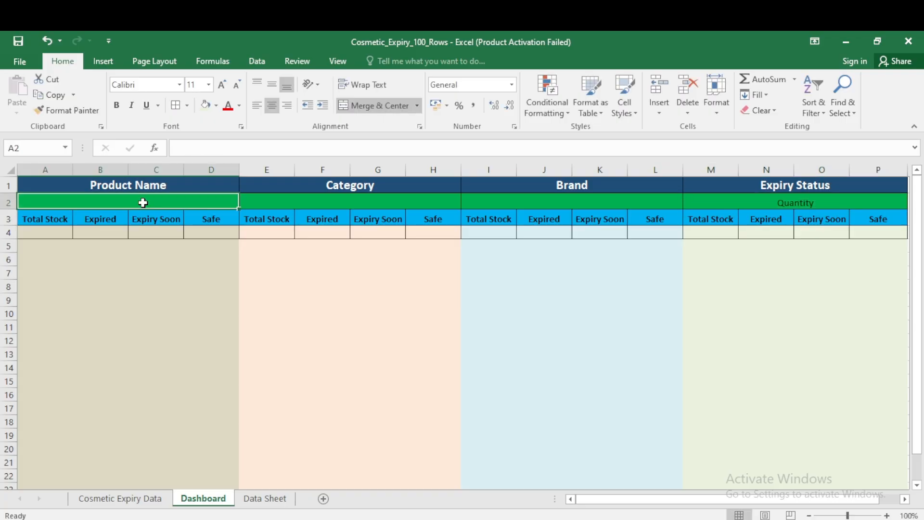
click(256, 61)
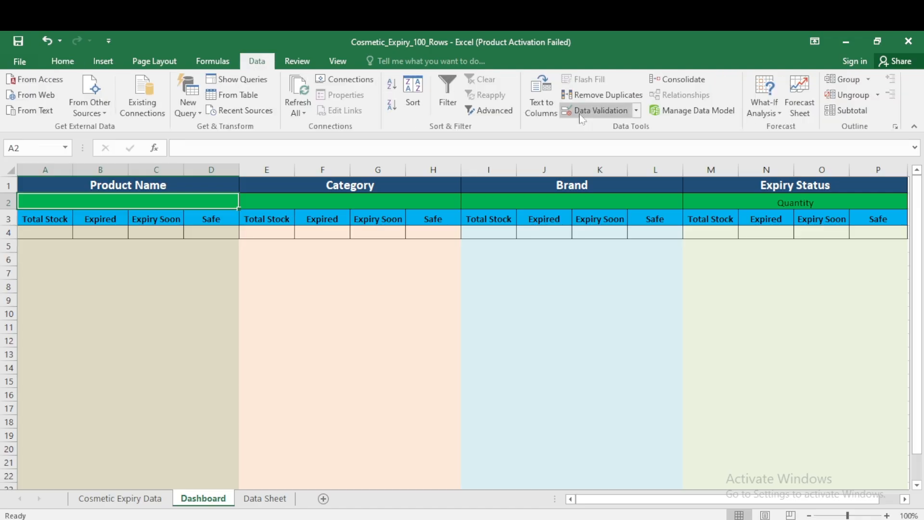
click(595, 111)
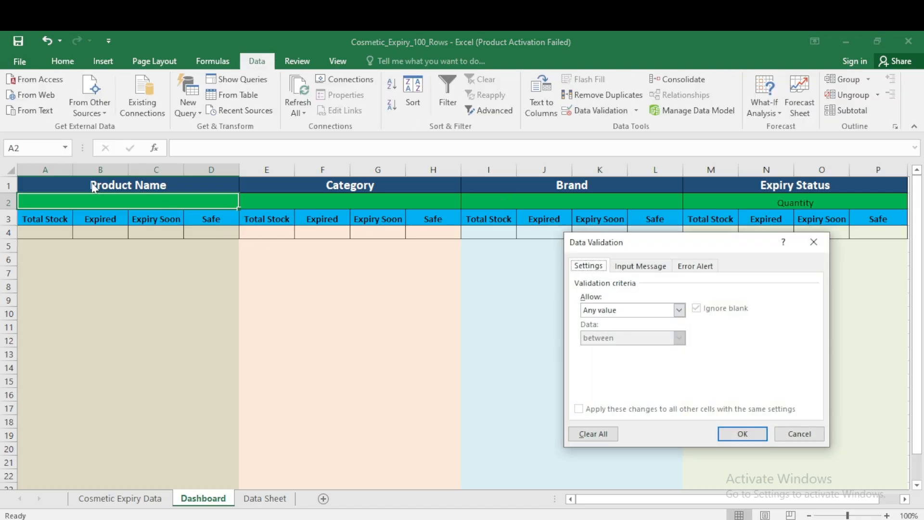
click(679, 310)
click(621, 347)
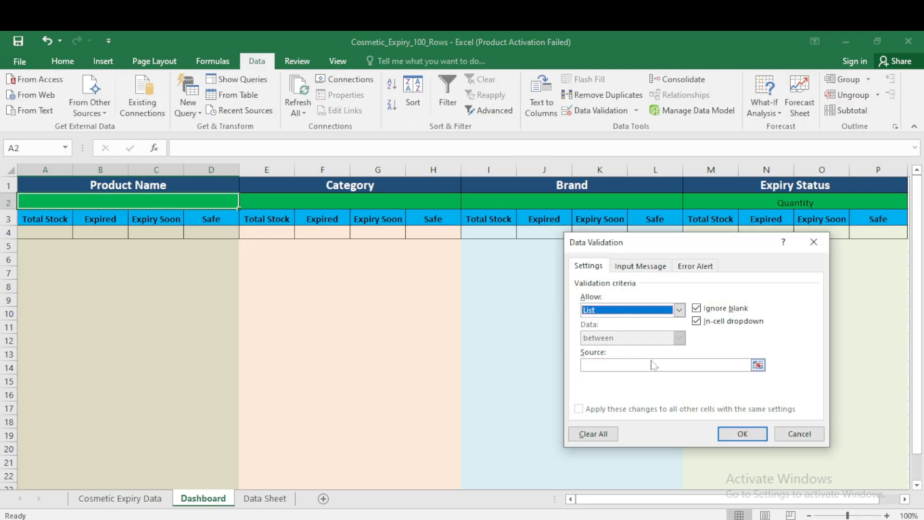
click(758, 365)
click(254, 497)
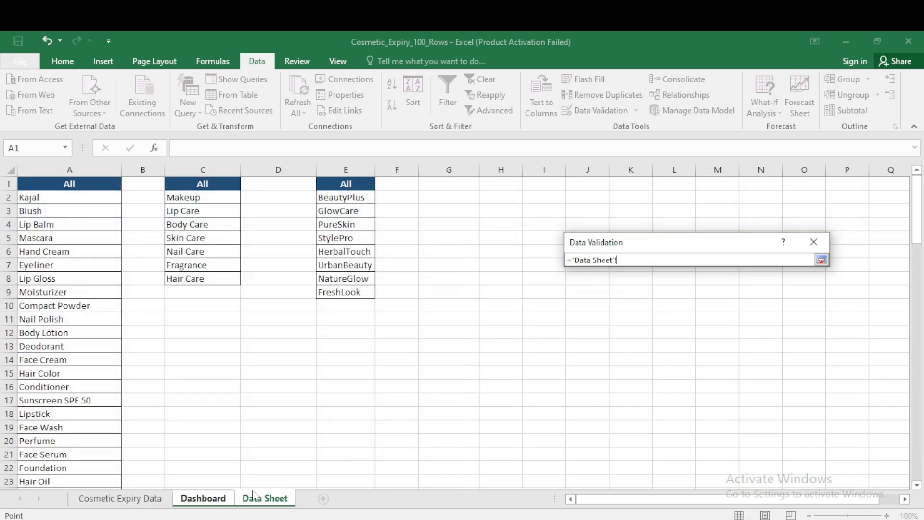
click(70, 169)
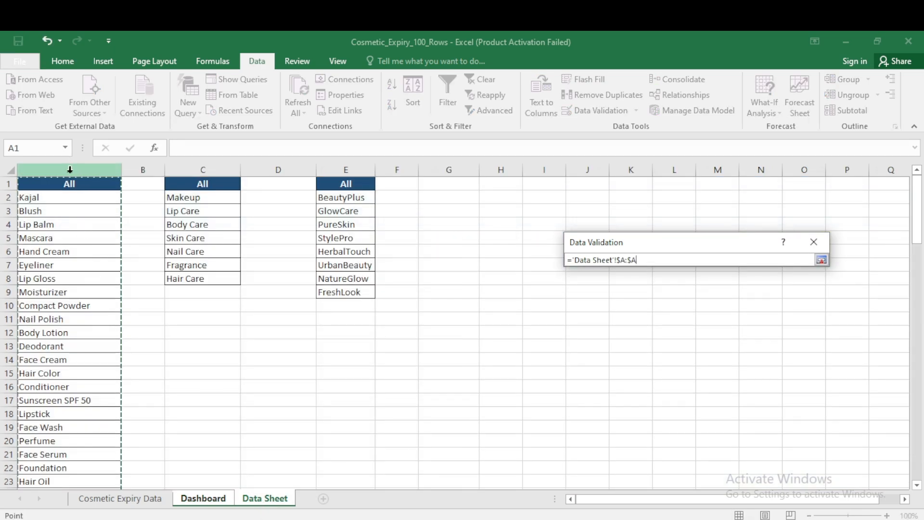
drag(84, 186, 74, 468)
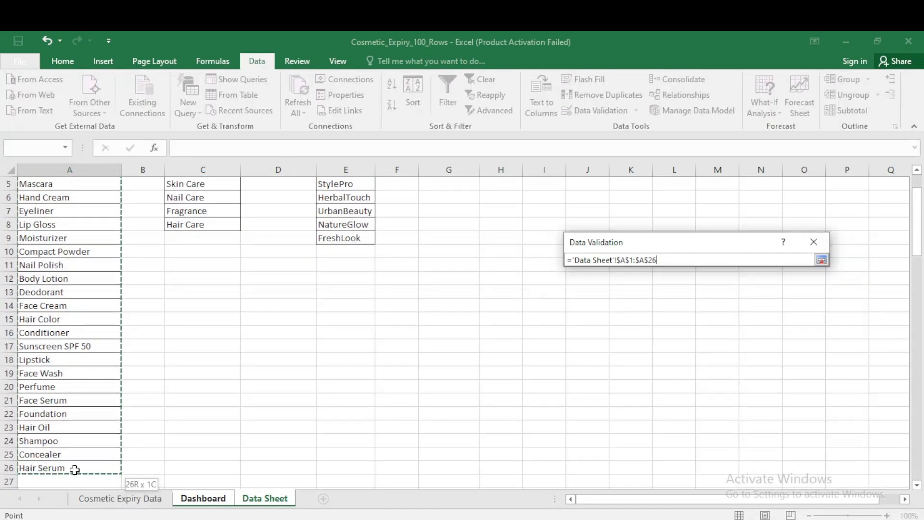
click(821, 259)
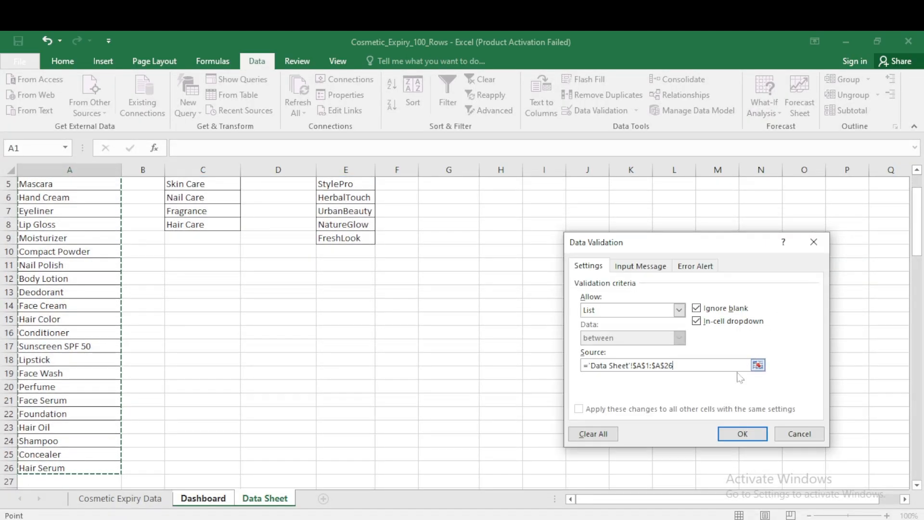
scroll(85, 435, down, 3)
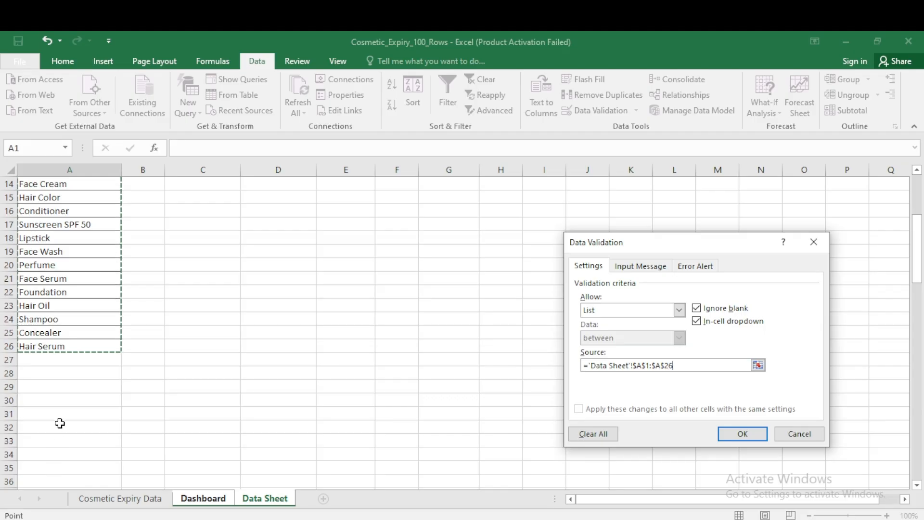
click(736, 434)
Choose All as the Product Name value in A2 and check the product options offered.
click(244, 203)
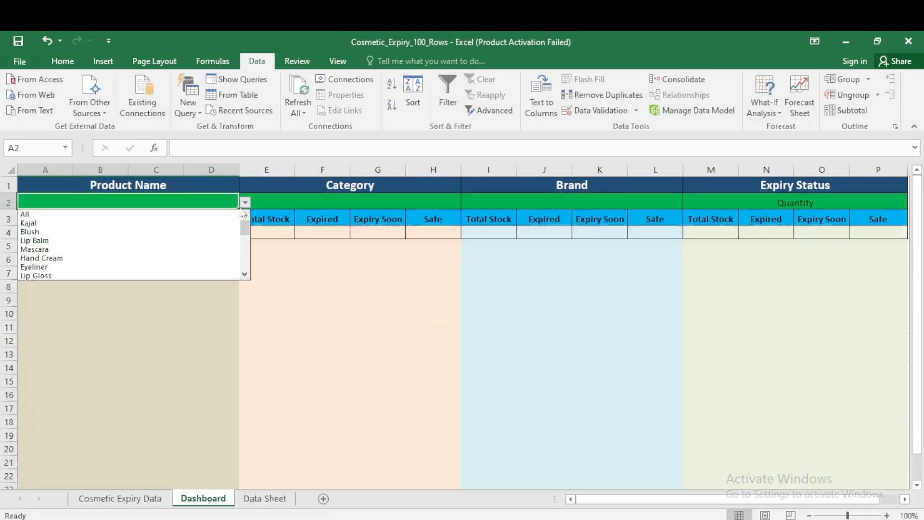
click(29, 214)
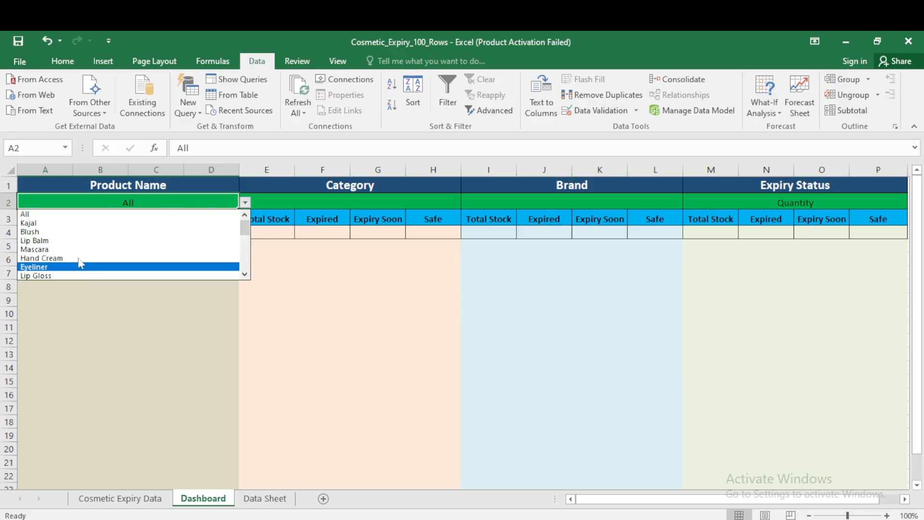
click(396, 279)
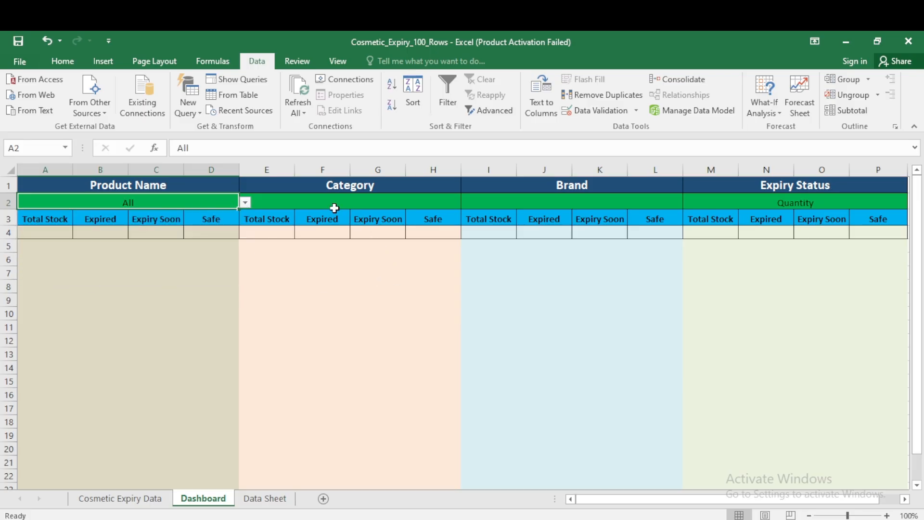
Add list data validation to the Category cell E2 on the Dashboard, using C1:C8 of the Data Sheet as the source.
click(334, 207)
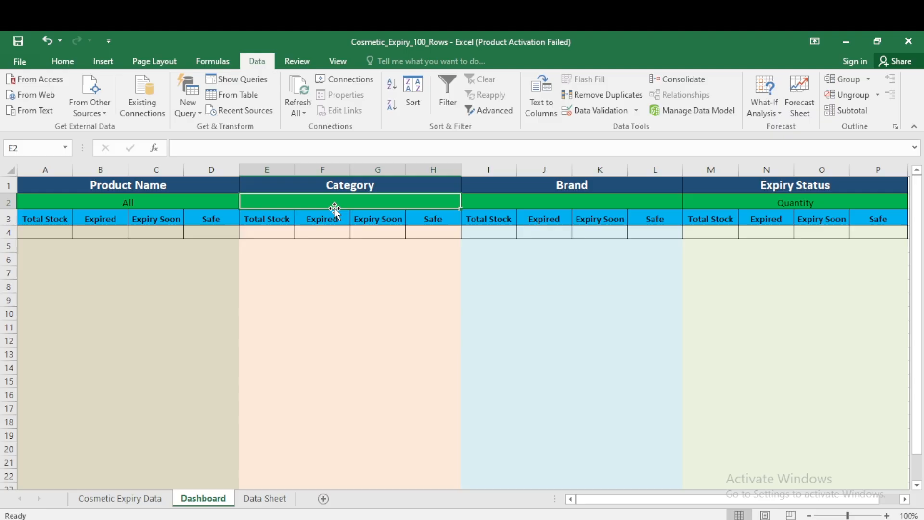
click(597, 111)
click(678, 310)
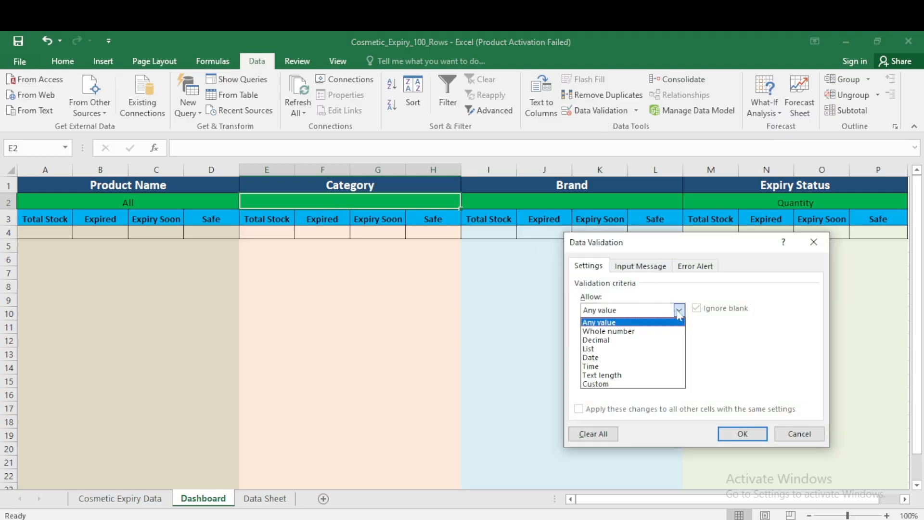
click(606, 345)
click(759, 364)
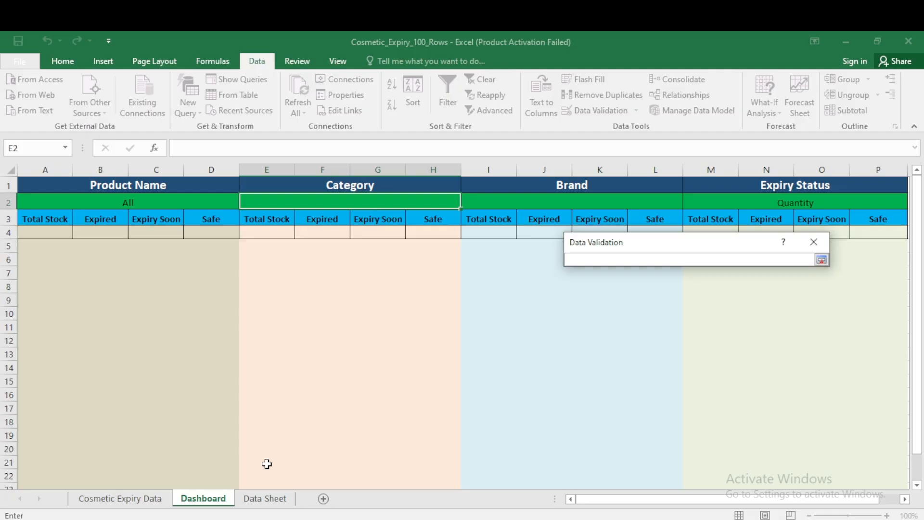
click(265, 498)
scroll(207, 241, up, 5)
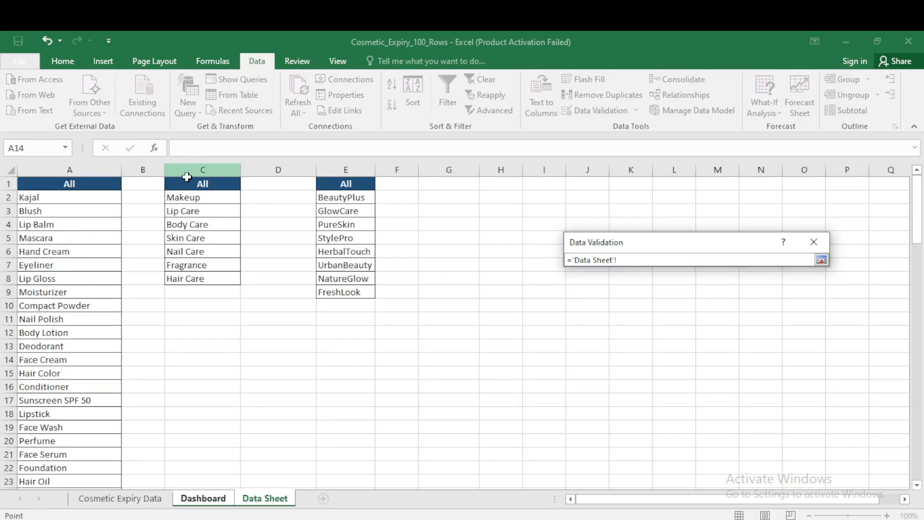
drag(206, 186, 213, 279)
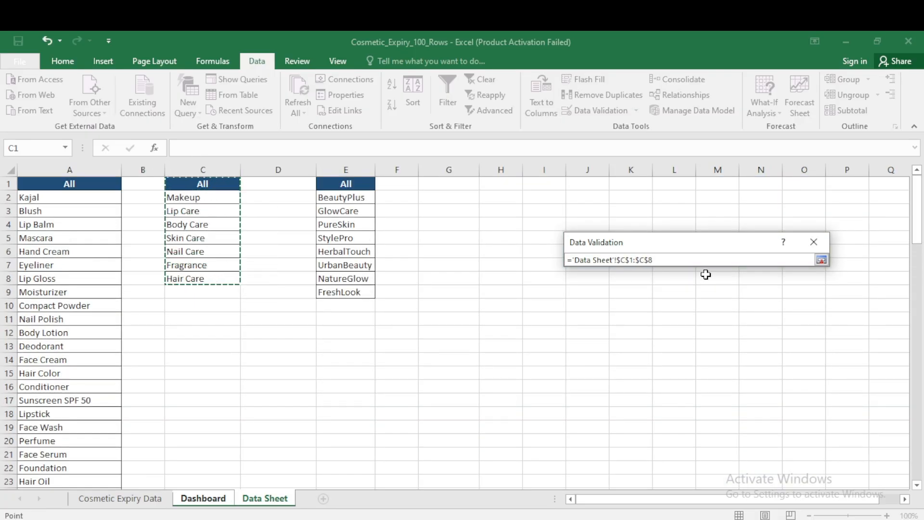
click(824, 262)
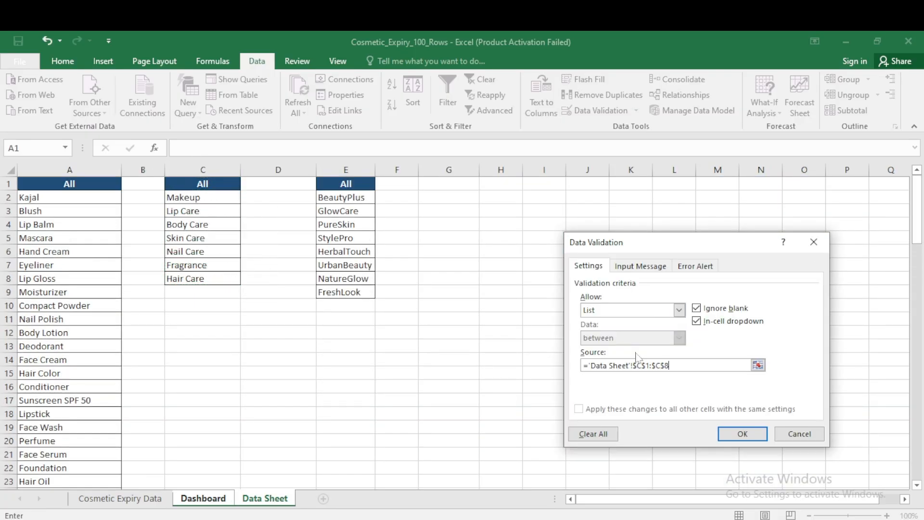
click(743, 434)
Choose All as the Category value in E2 on the Dashboard.
click(467, 202)
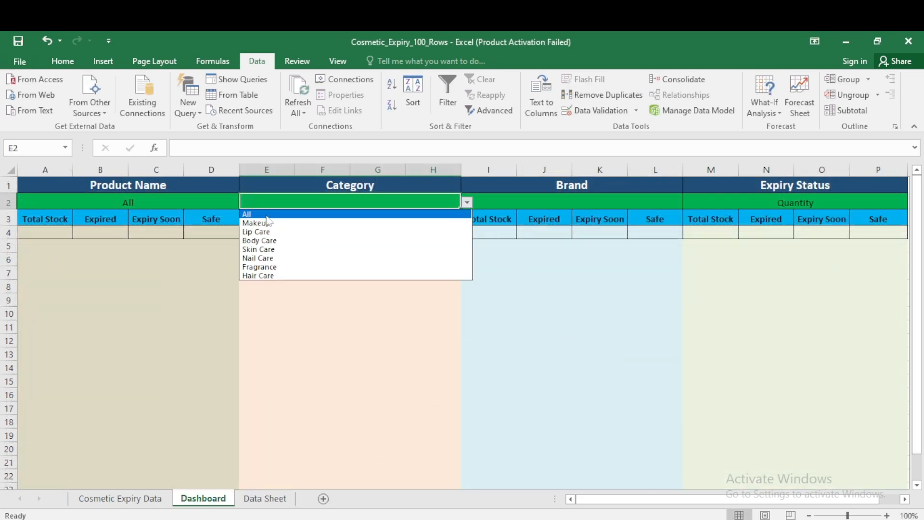
click(291, 213)
Add list data validation to the Brand cell I2 on the Dashboard, using E1:E9 of the Data Sheet as the source.
click(542, 201)
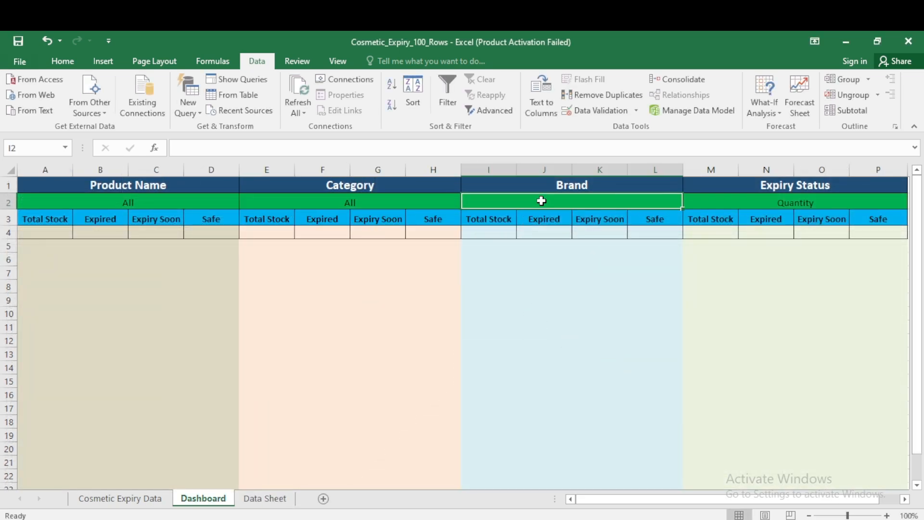
click(602, 111)
click(679, 310)
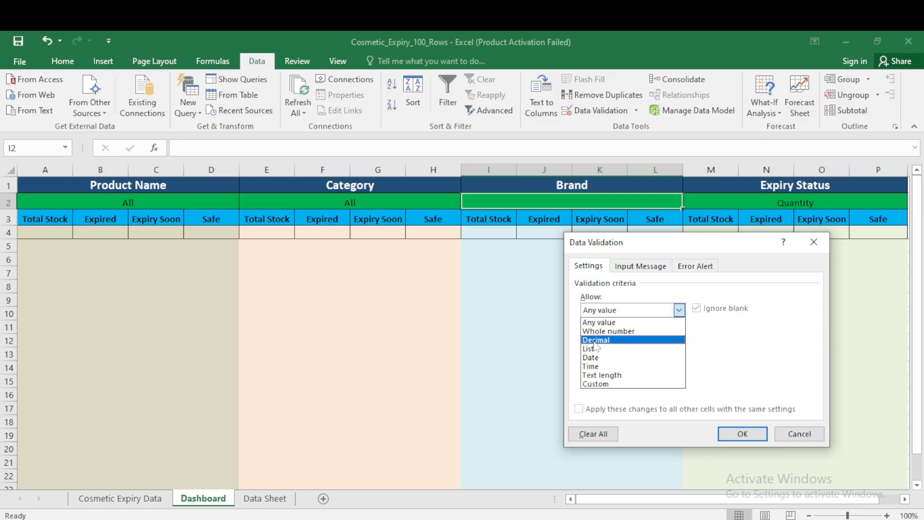
click(591, 349)
click(758, 364)
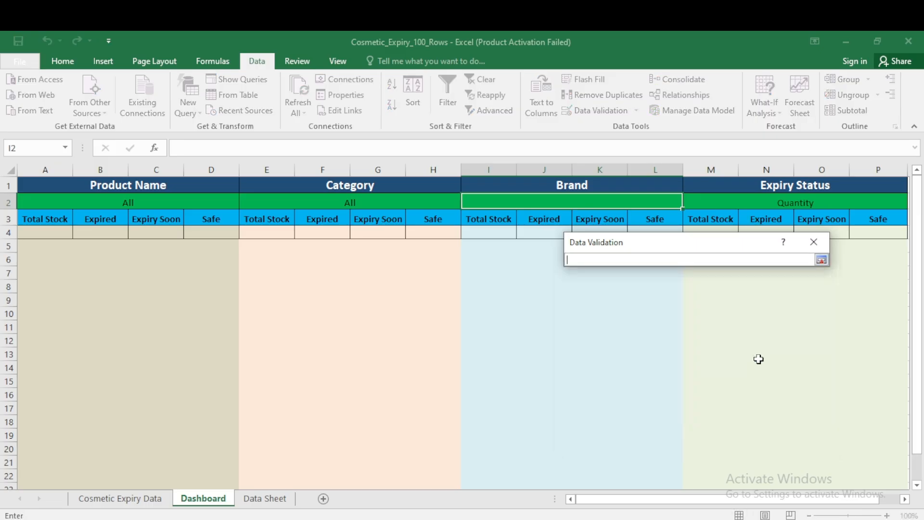
click(292, 498)
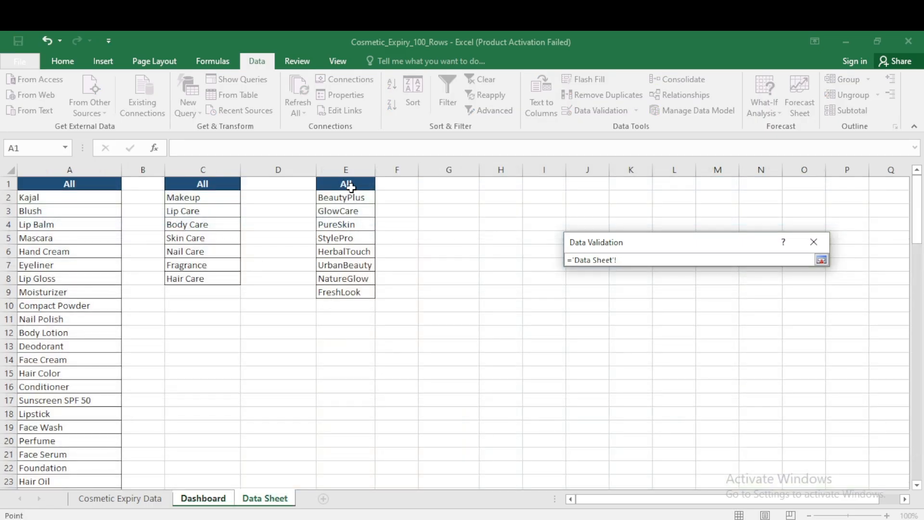
drag(346, 183, 361, 293)
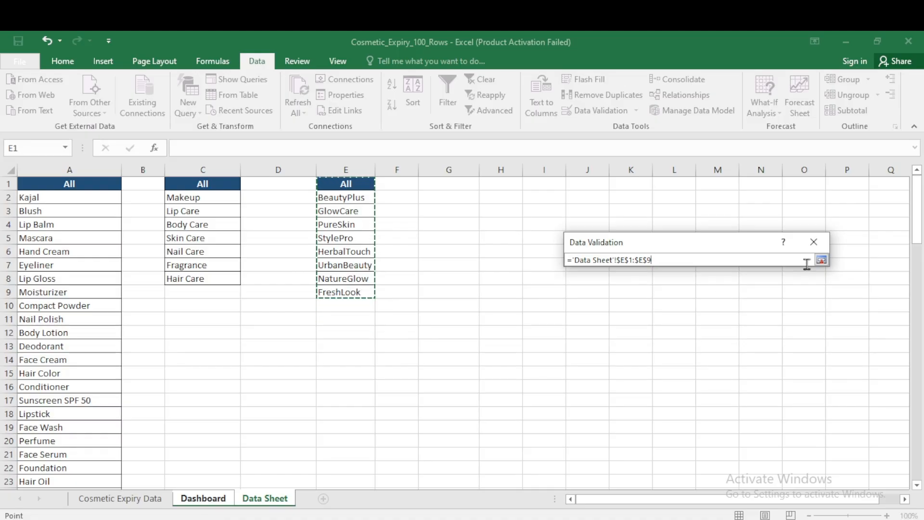
click(821, 260)
click(743, 434)
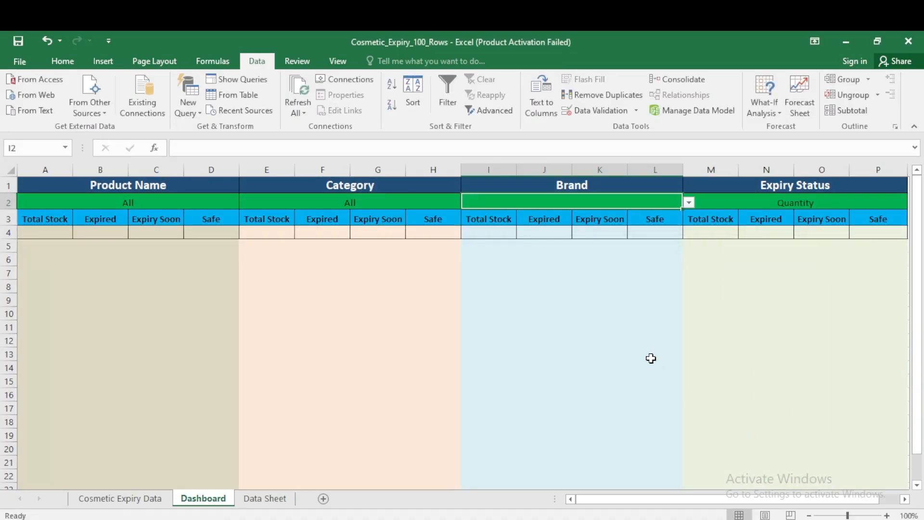
Choose All as the Brand value in I2 on the Dashboard.
click(689, 203)
click(470, 214)
click(762, 203)
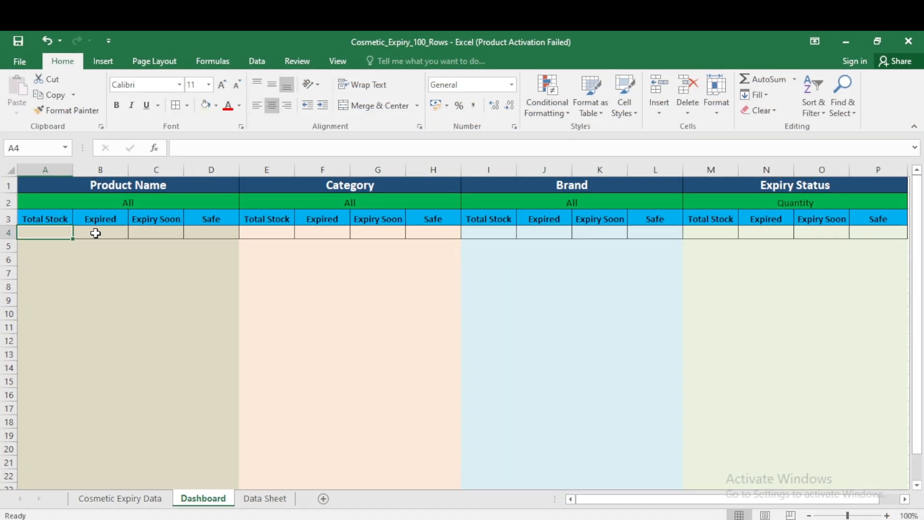
click(186, 239)
click(151, 235)
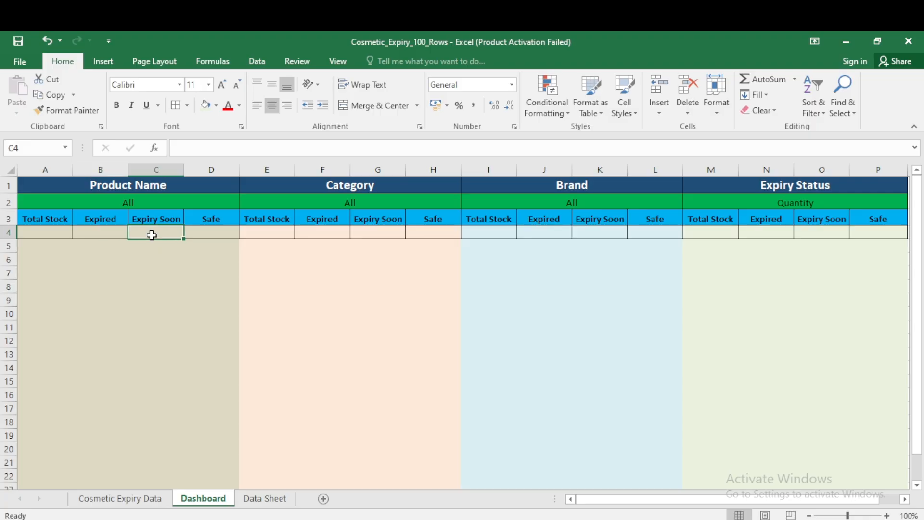
click(194, 235)
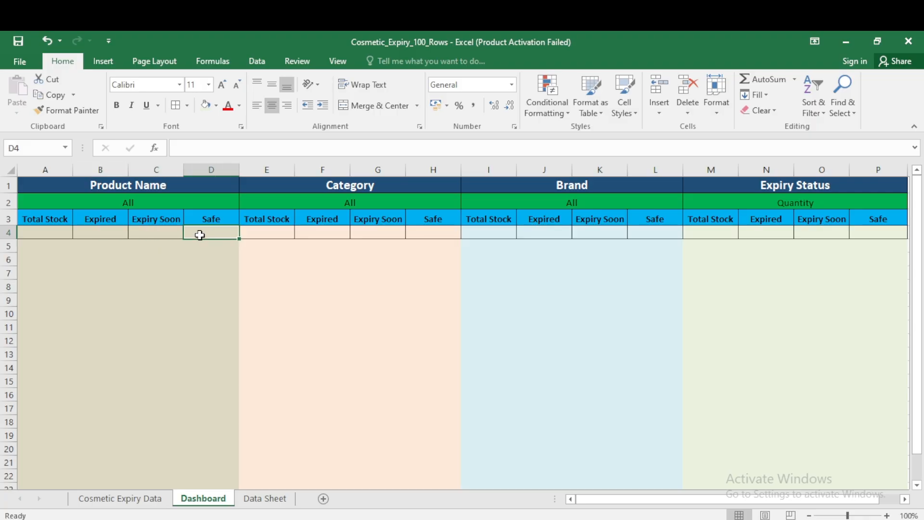
drag(48, 237, 186, 236)
Start an IF formula in Total Stock cell A4 that sums column J of Cosmetic Expiry Data when A2 equals "All".
click(38, 232)
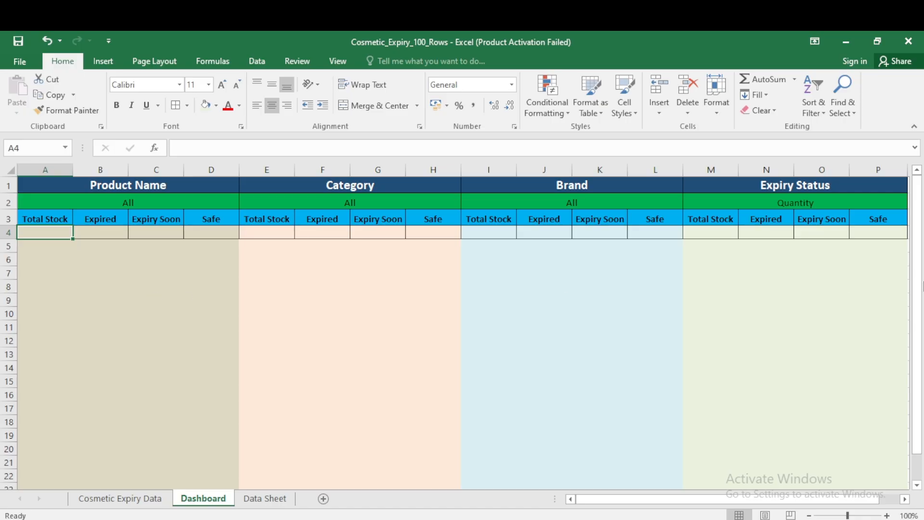
text(=IF()
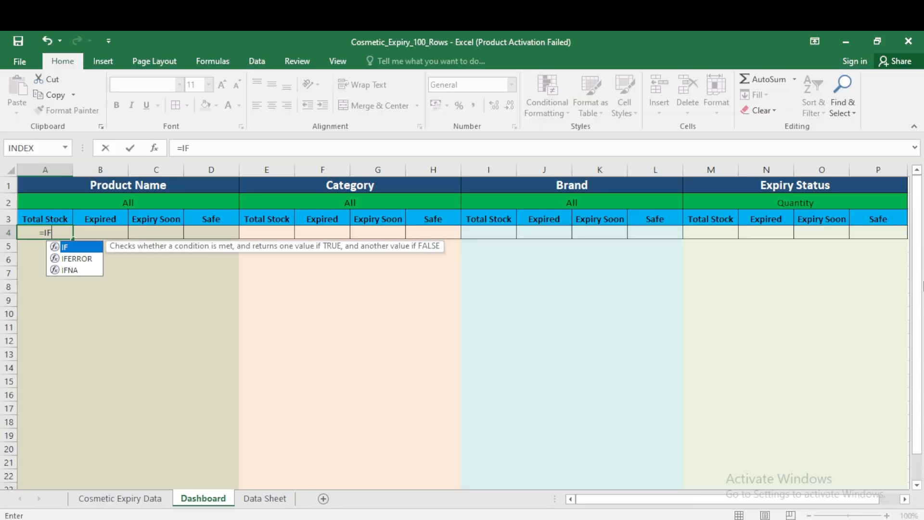
key(Up)
key(Up)
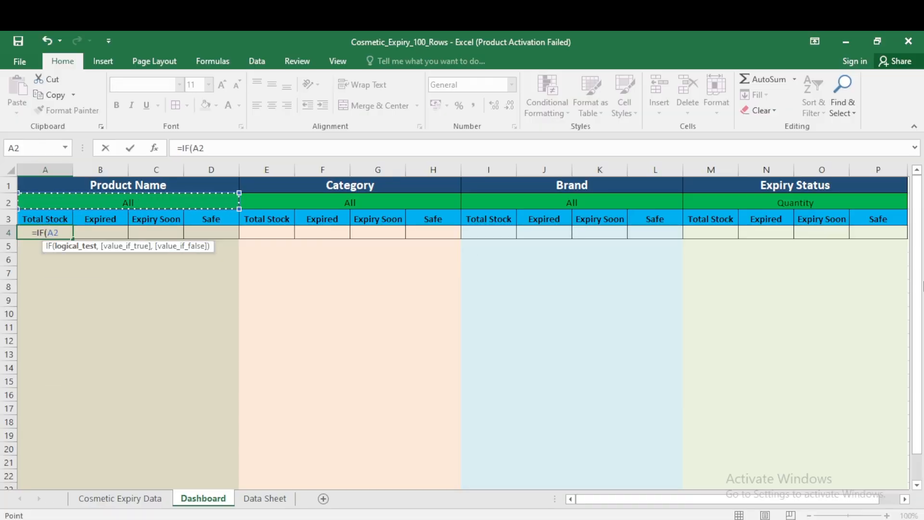
text(=)
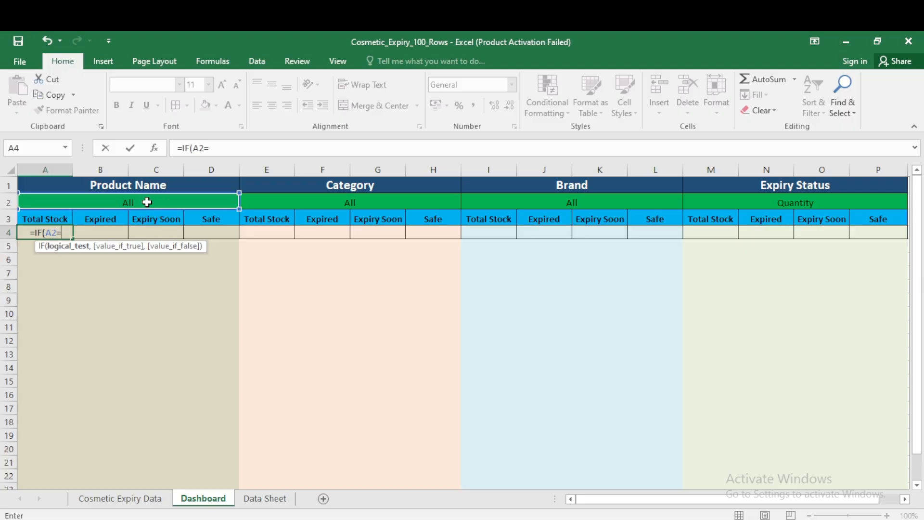
text("a)
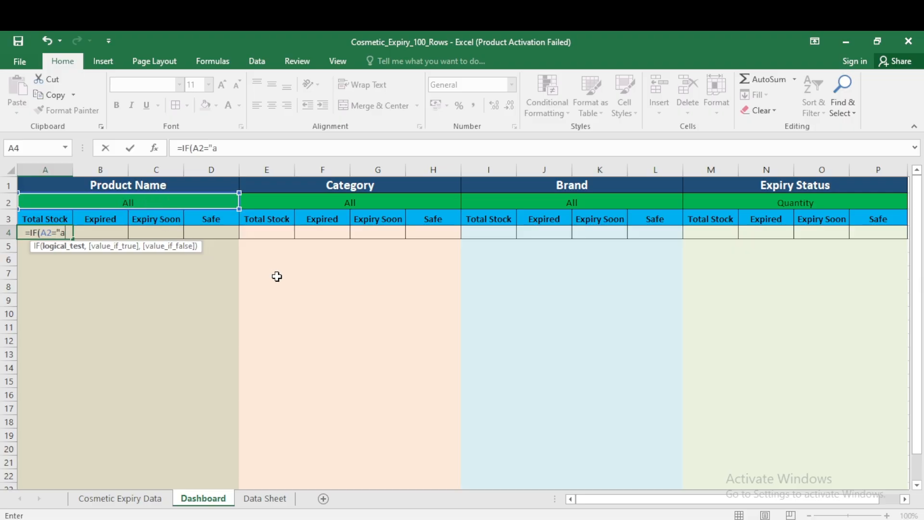
key(BackSpace)
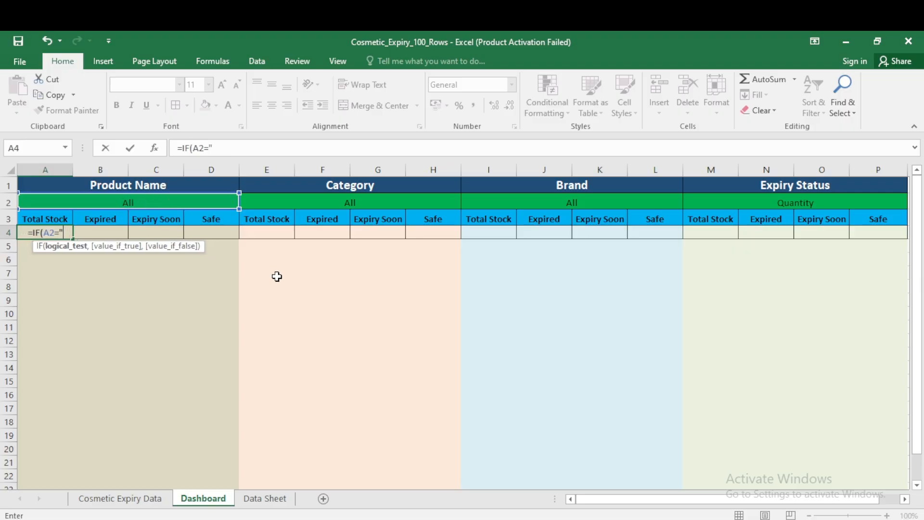
text(All")
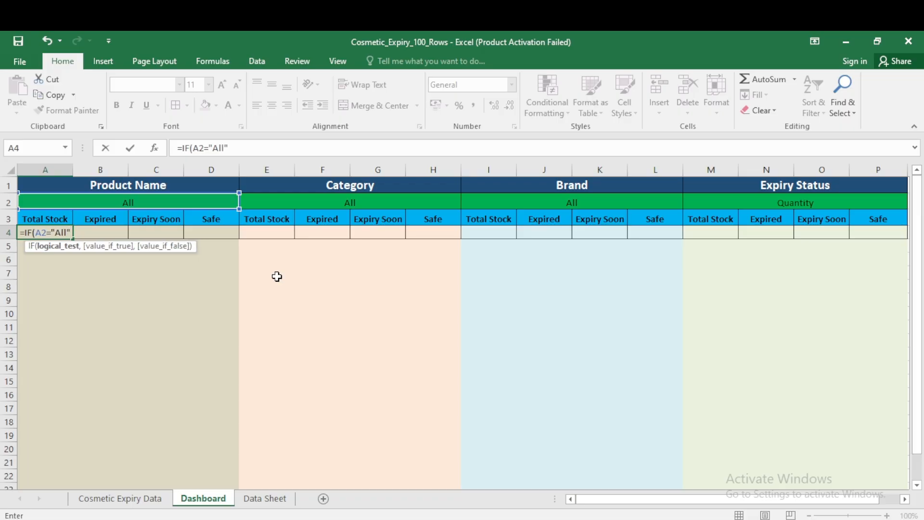
text(,SUM()
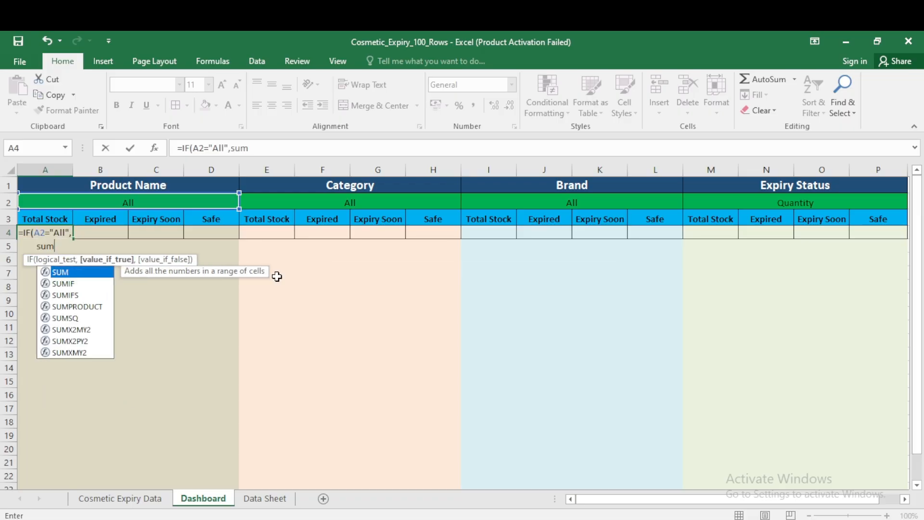
click(124, 497)
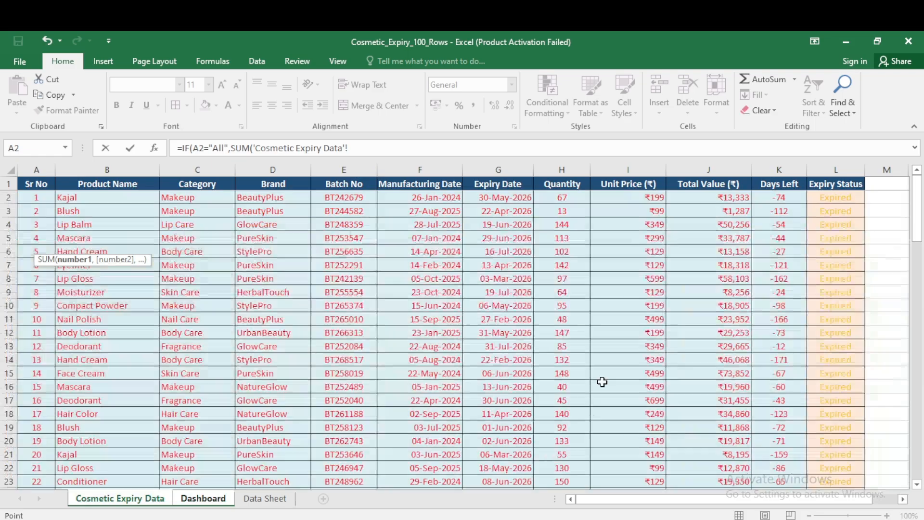
click(708, 170)
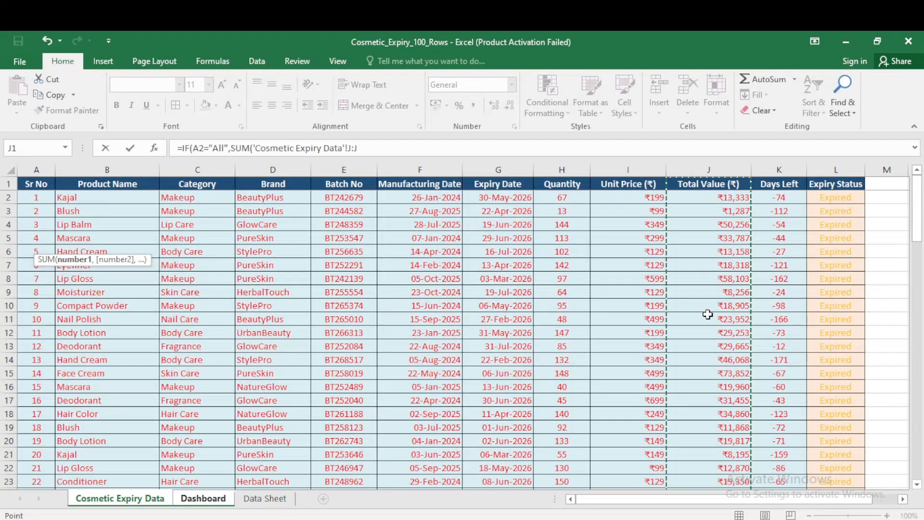
text(),)
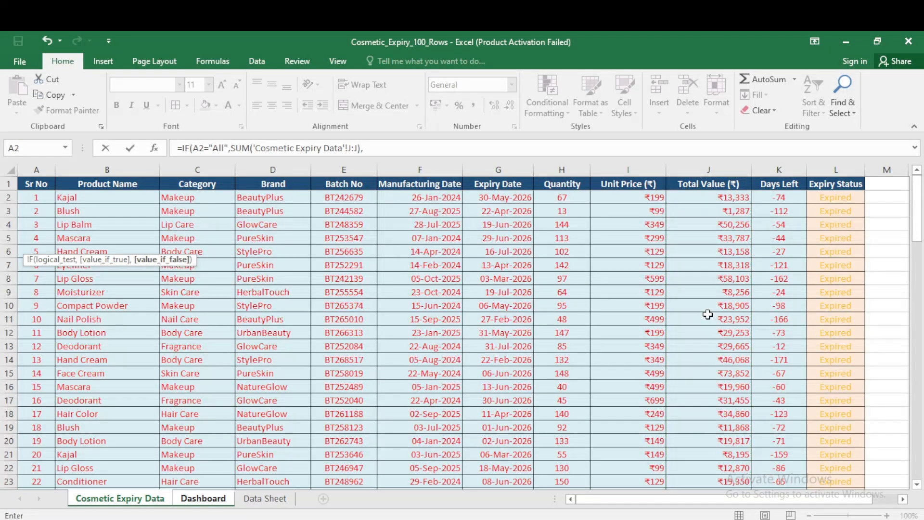
Complete the A4 formula with a SUMIF as the false value, using Cosmetic Expiry Data column B as range, A2 as criteria and column J as sum range.
text(sumi)
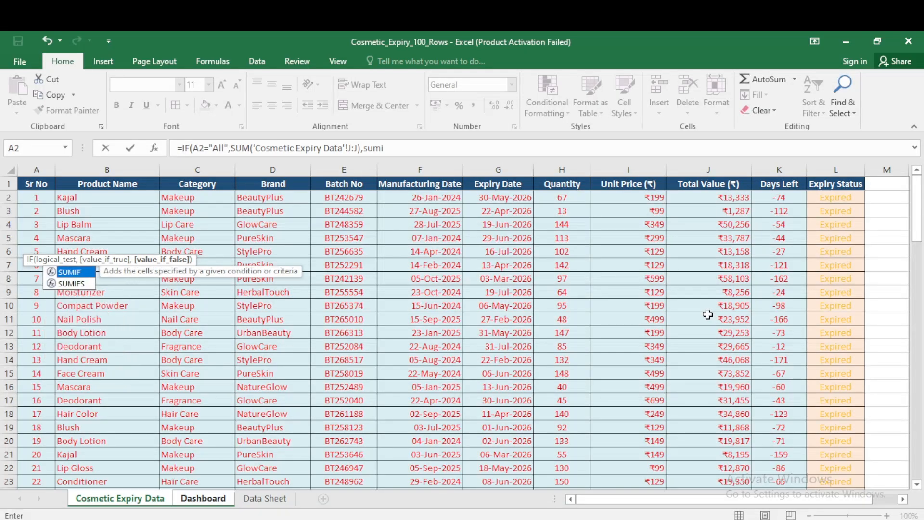
key(Tab)
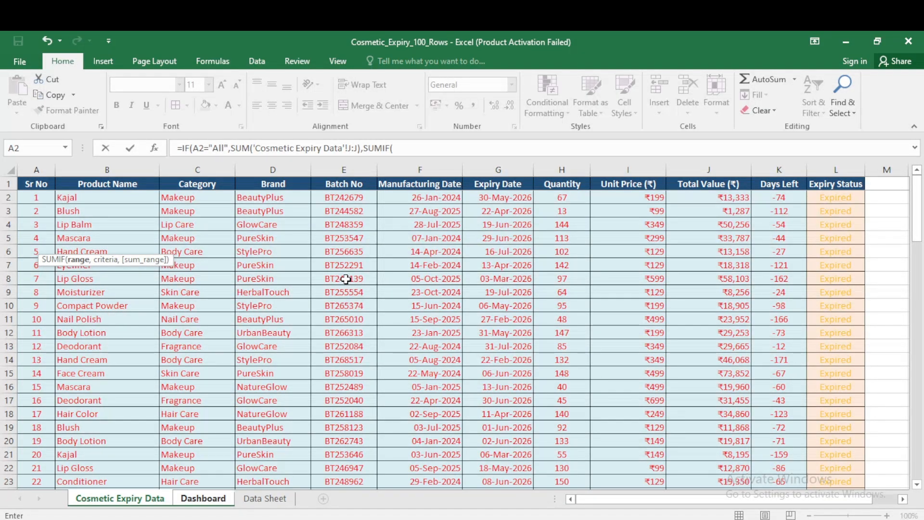
key(ctrl+a)
drag(396, 217, 537, 202)
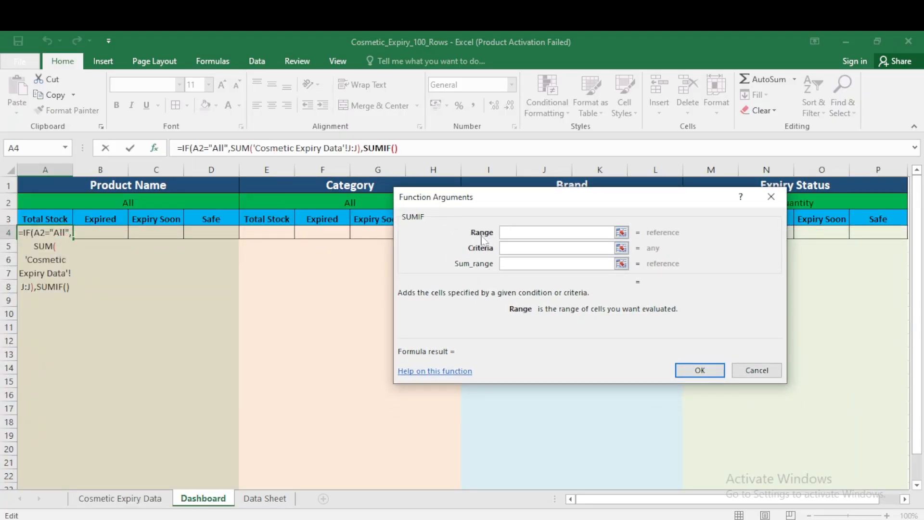
click(145, 498)
click(108, 170)
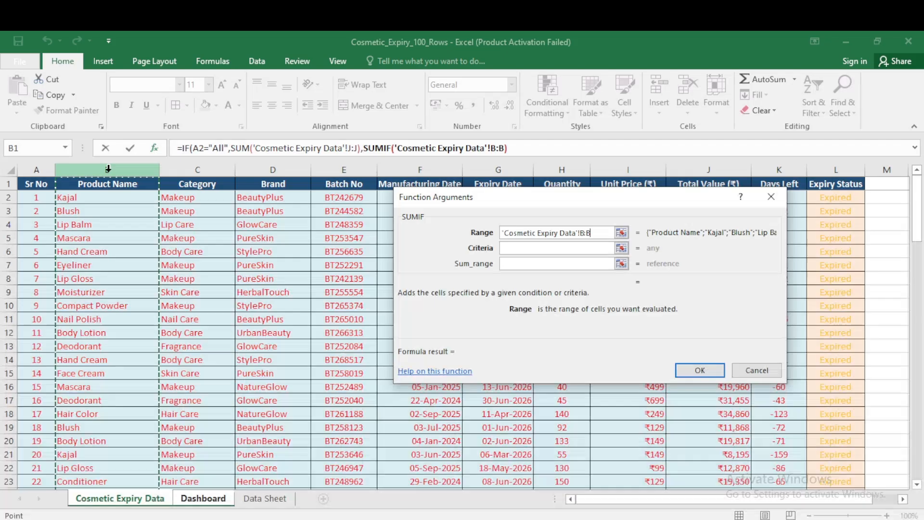
click(527, 247)
click(203, 499)
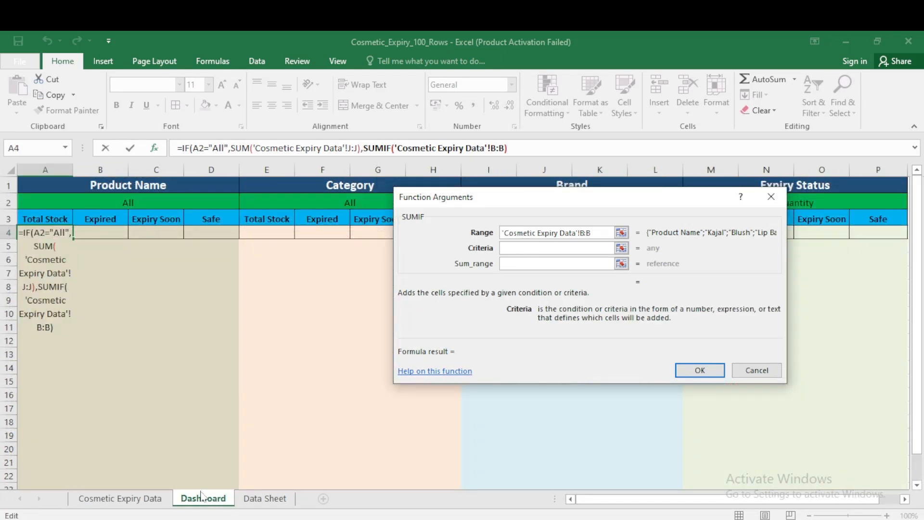
click(130, 203)
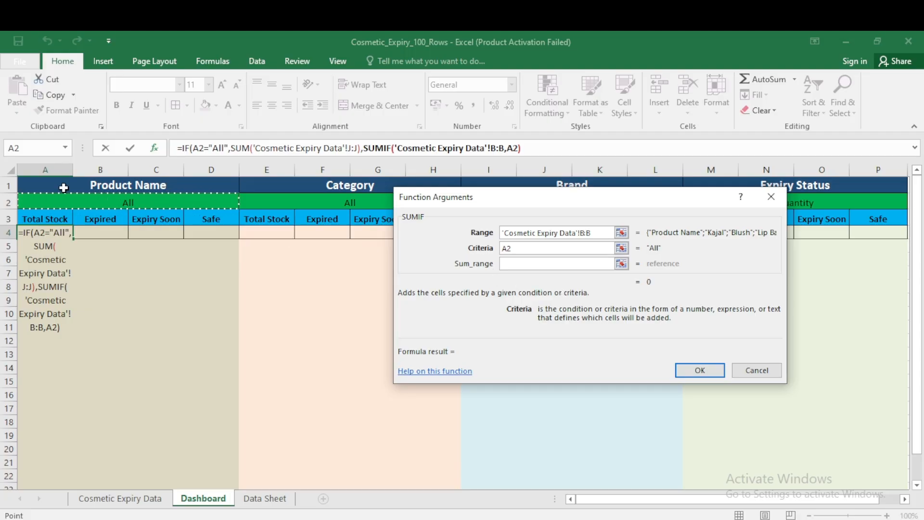
click(508, 264)
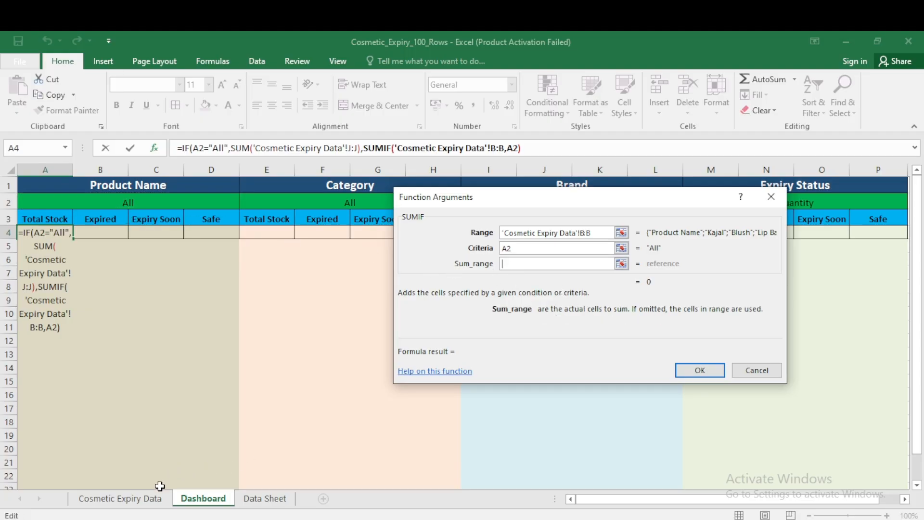
click(145, 498)
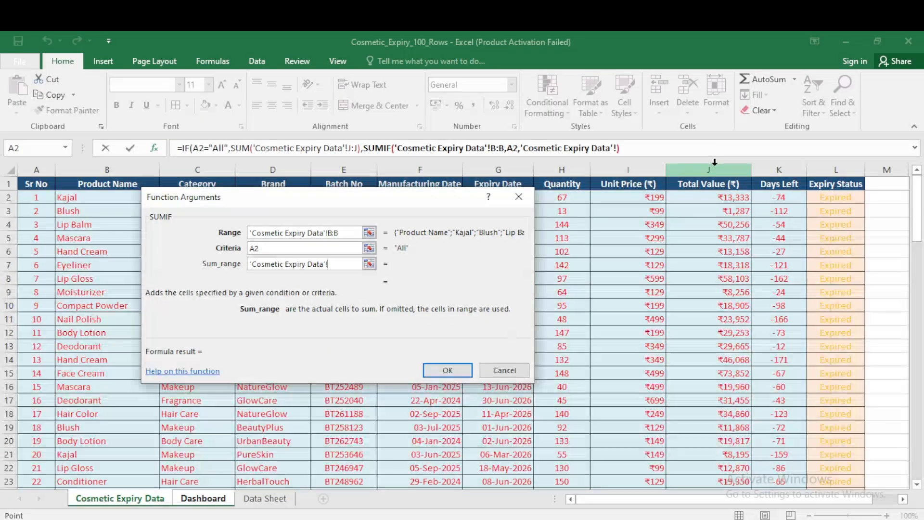
click(714, 163)
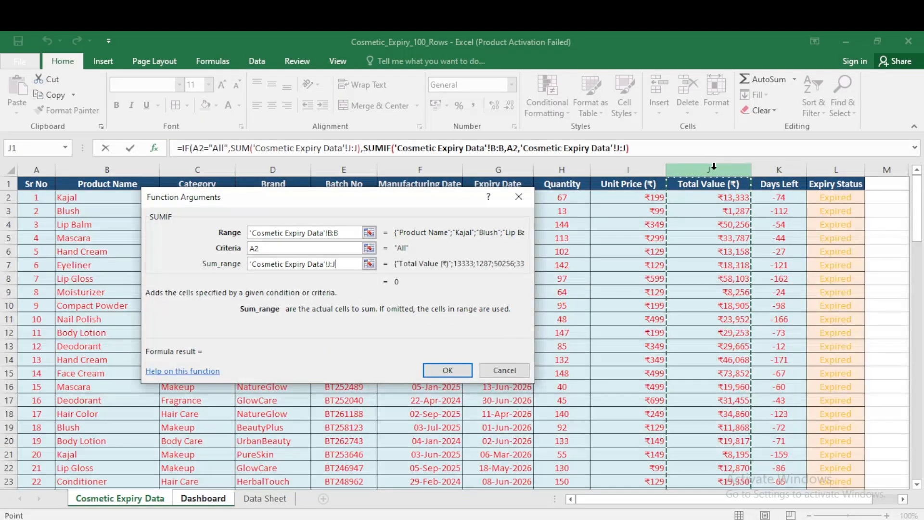
click(445, 369)
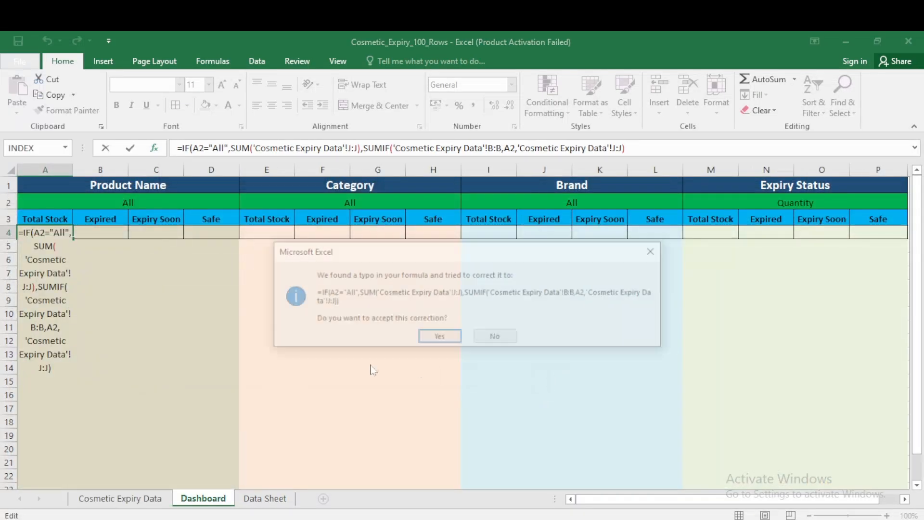
key(Return)
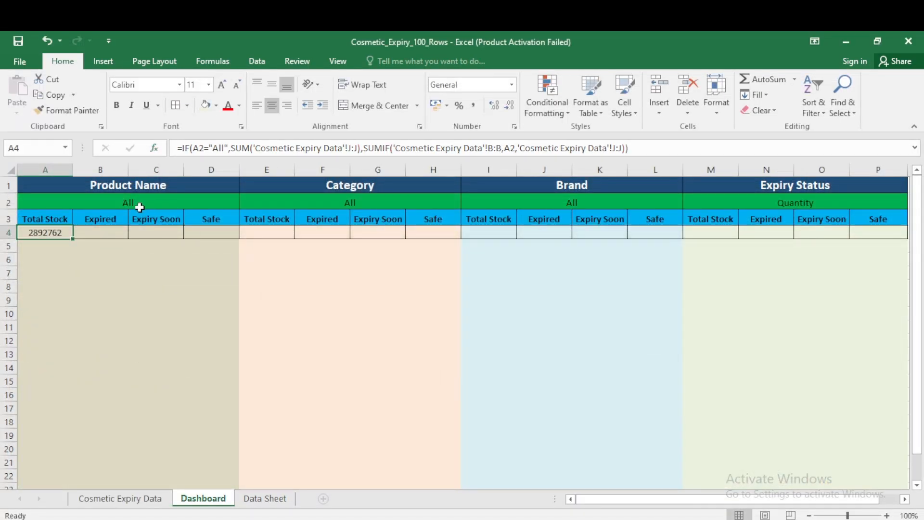
click(119, 498)
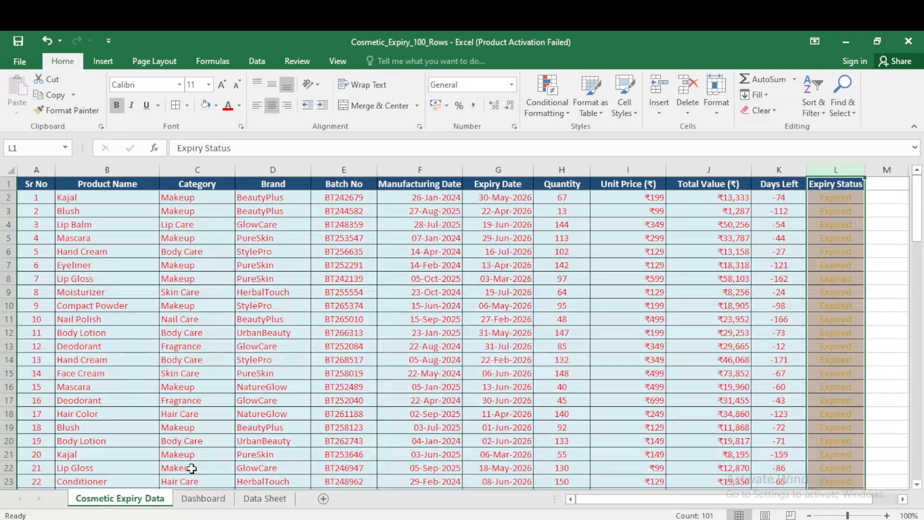
click(202, 498)
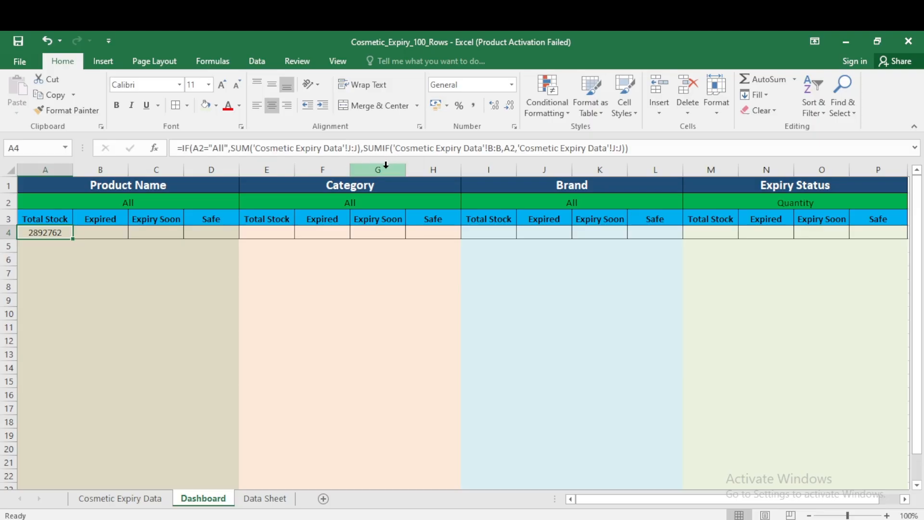
click(222, 201)
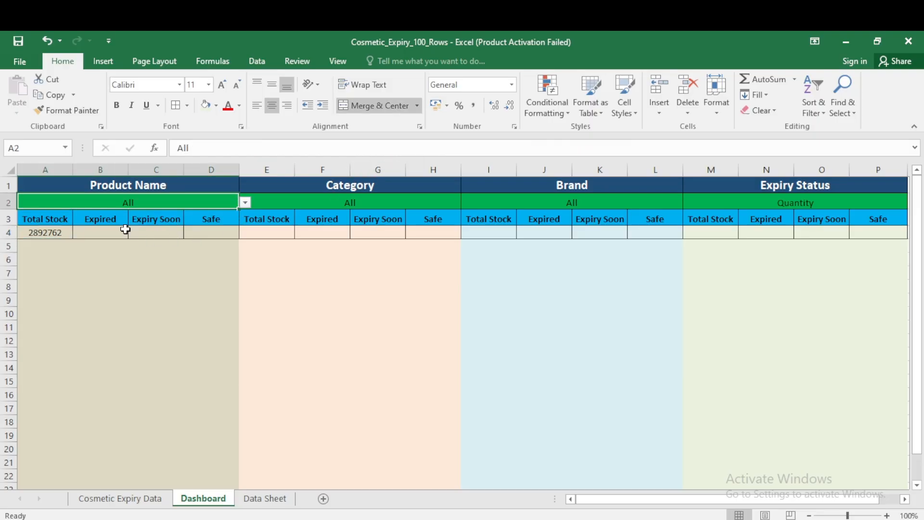
Test the Total Stock formula by choosing Mascara and Nail Polish as the Product Name in A2, finishing on All.
click(245, 203)
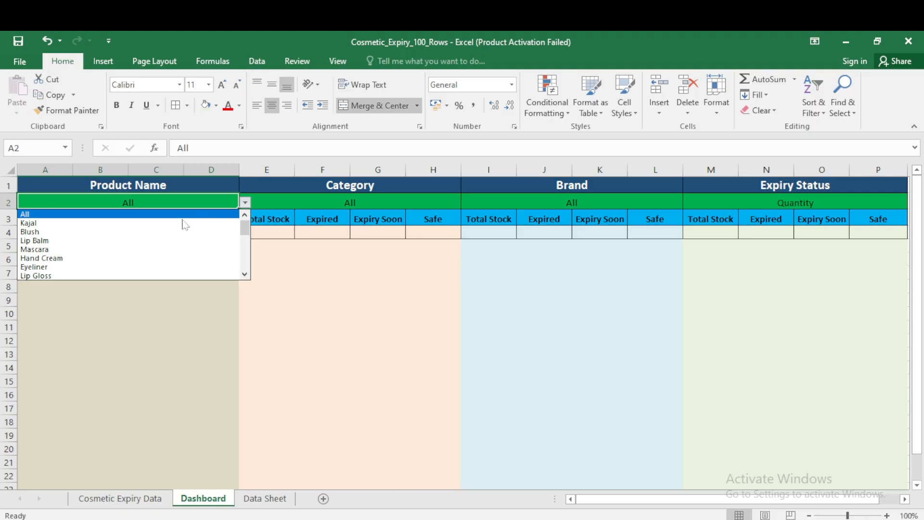
click(58, 249)
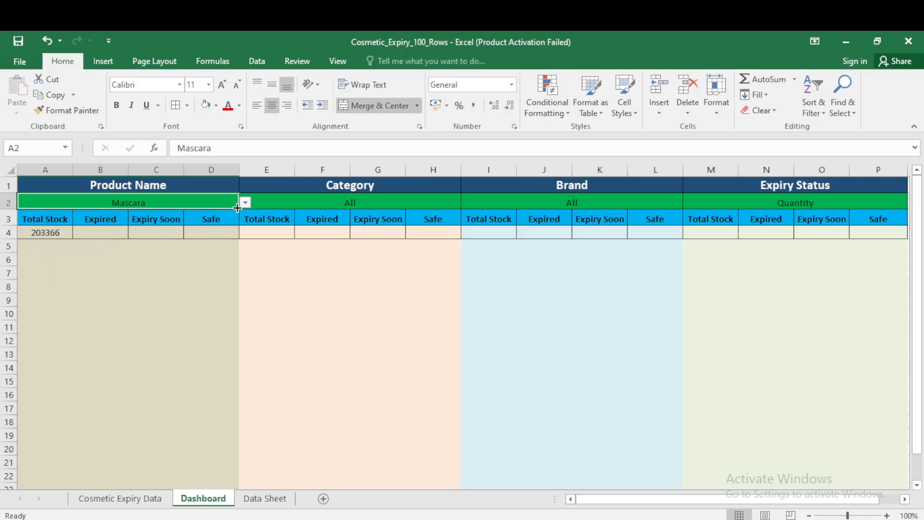
click(245, 202)
click(62, 266)
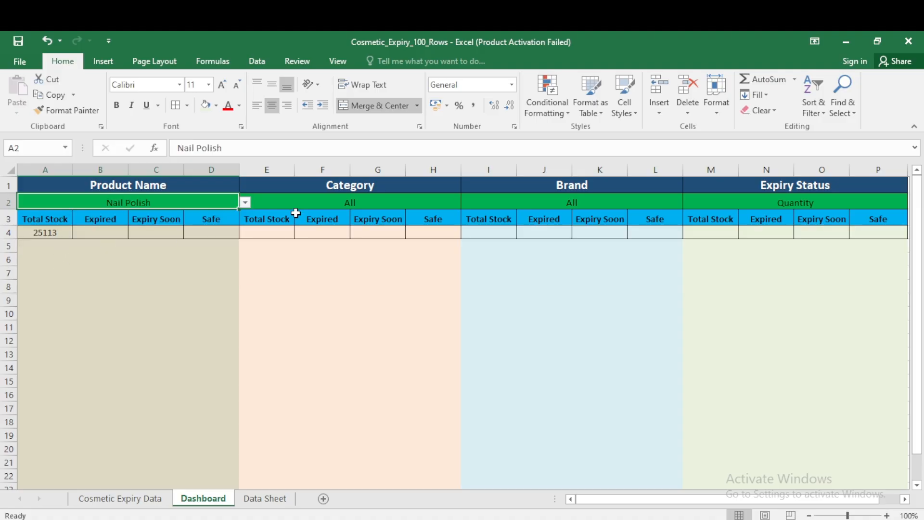
click(245, 202)
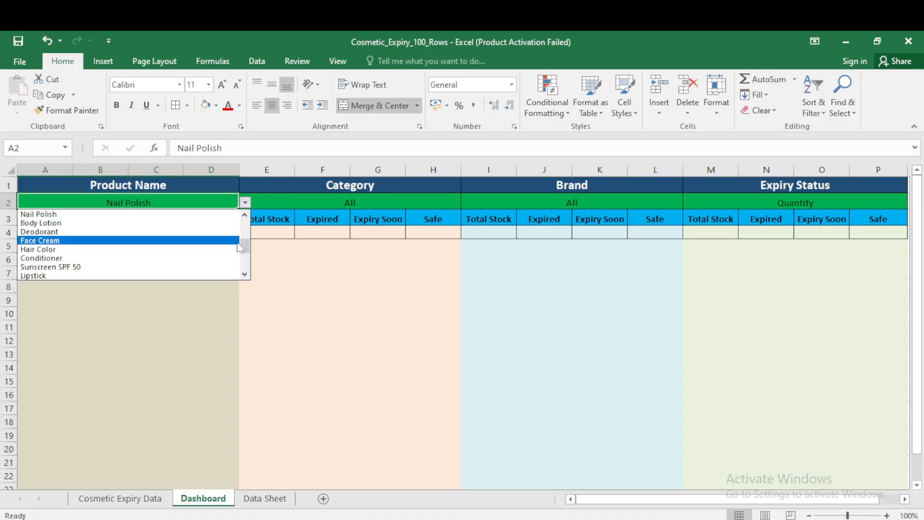
click(246, 215)
click(246, 216)
click(76, 214)
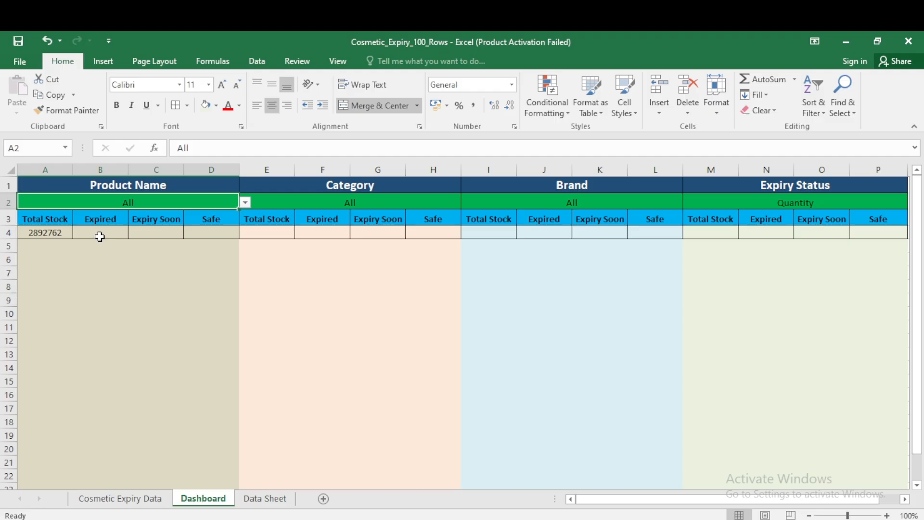
Start an IF formula in the Product Name section's Expired cell B4 that tests whether A2 equals "All".
click(99, 236)
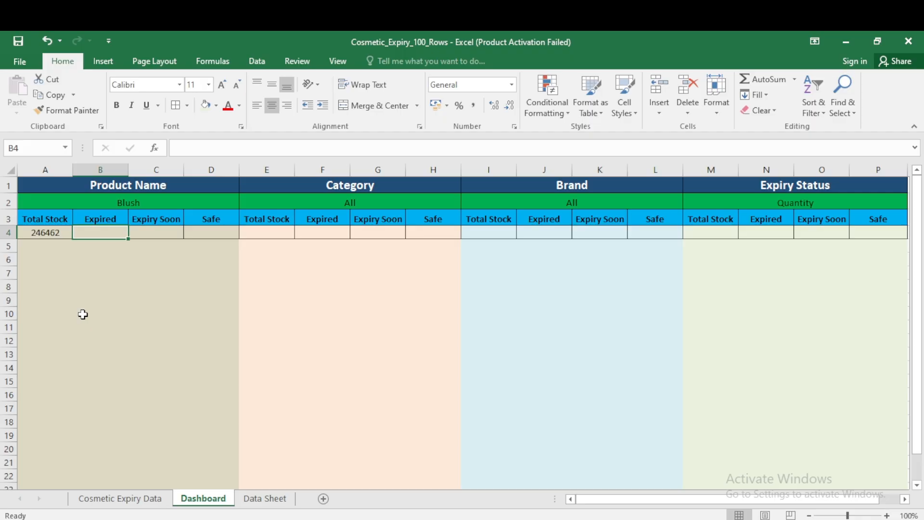
text(=IF()
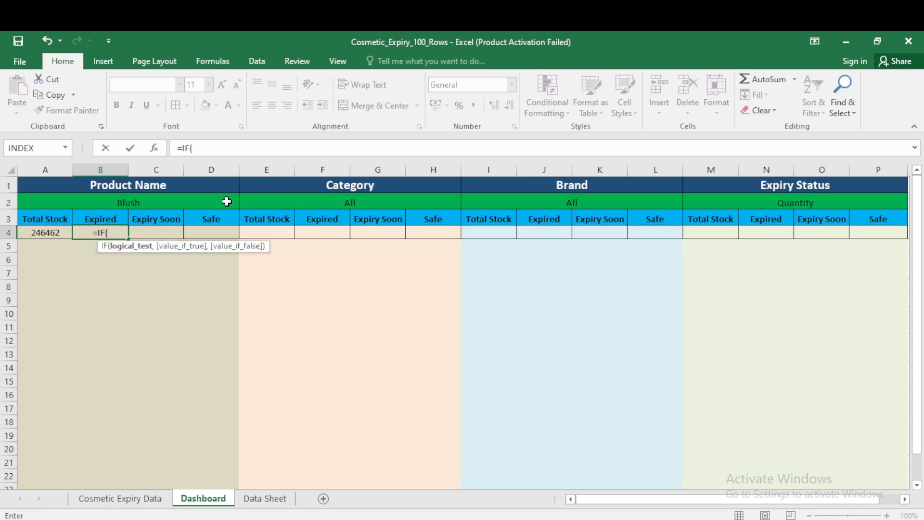
click(142, 201)
text(=)
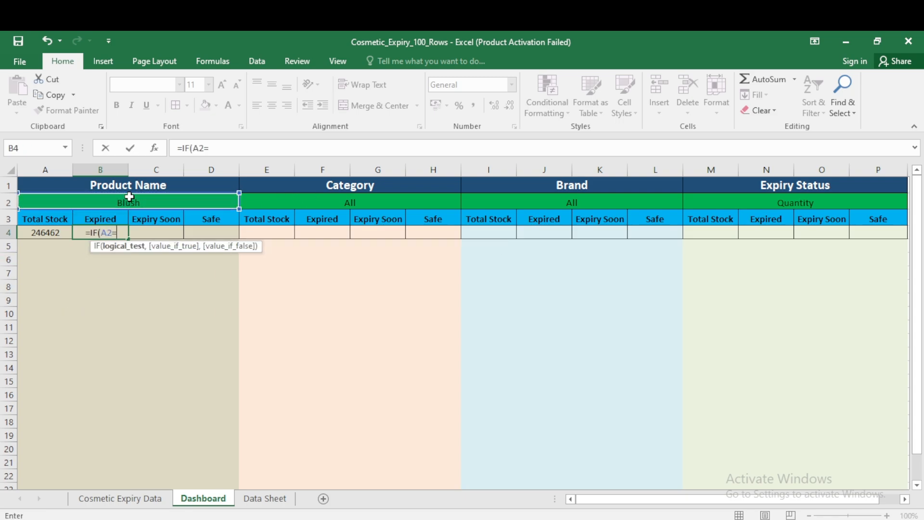
text("a)
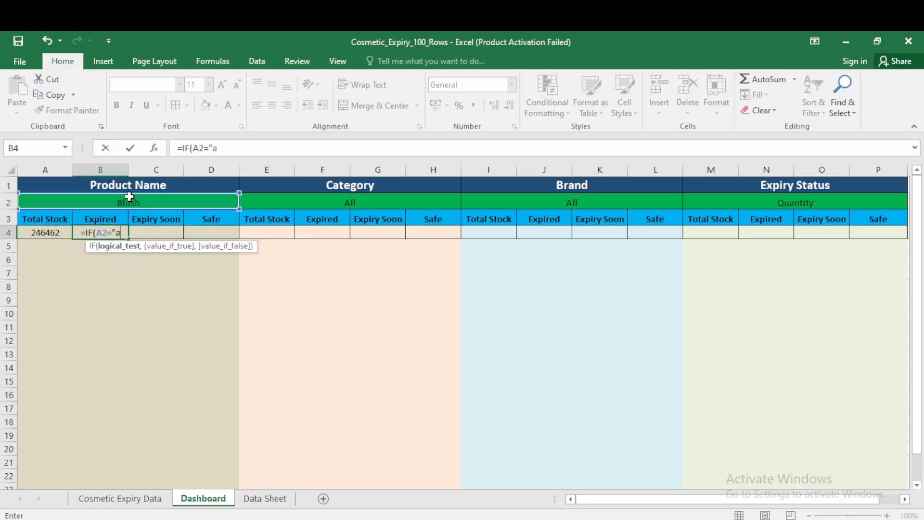
key(BackSpace)
text(A)
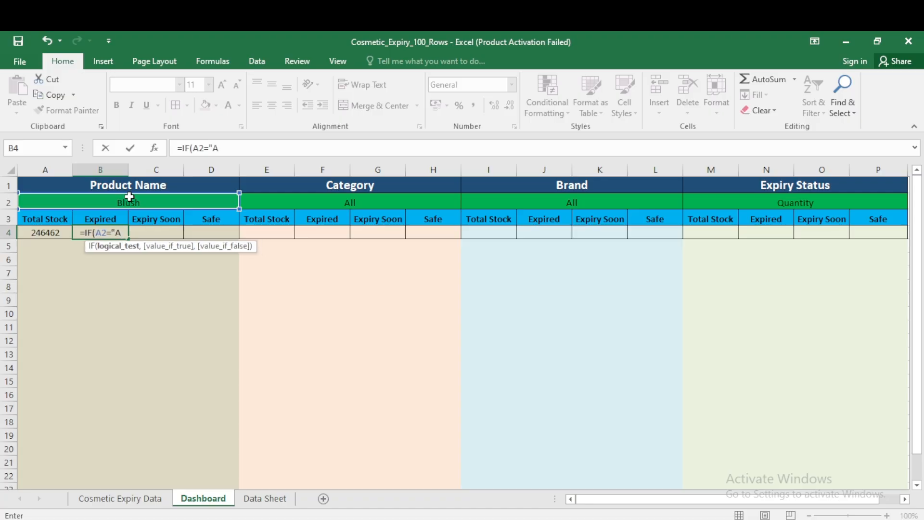
text(ll")
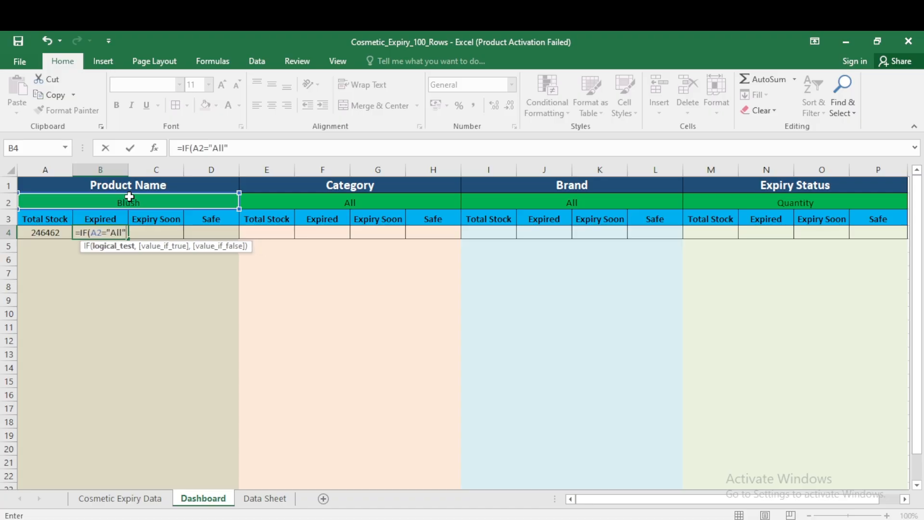
Add a SUMIF as the true value, with Cosmetic Expiry Data column L as range and B3 as criteria.
text(,su)
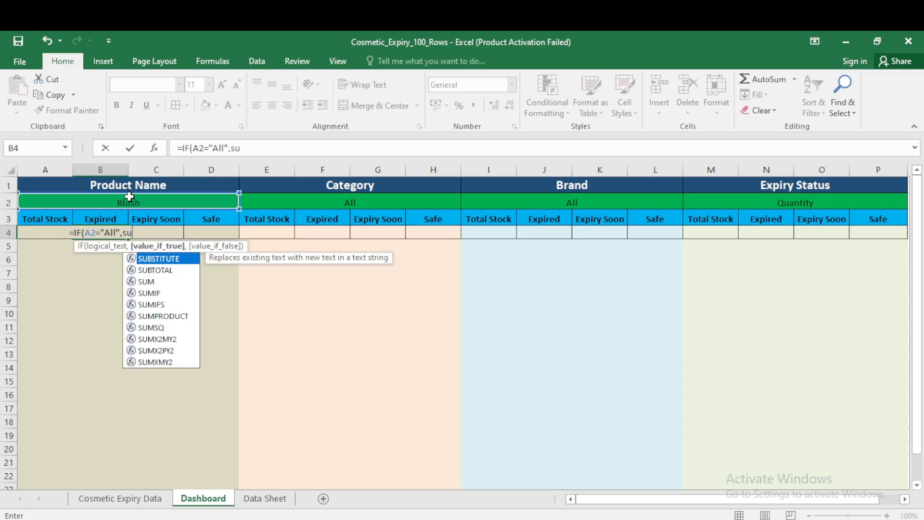
text(mif)
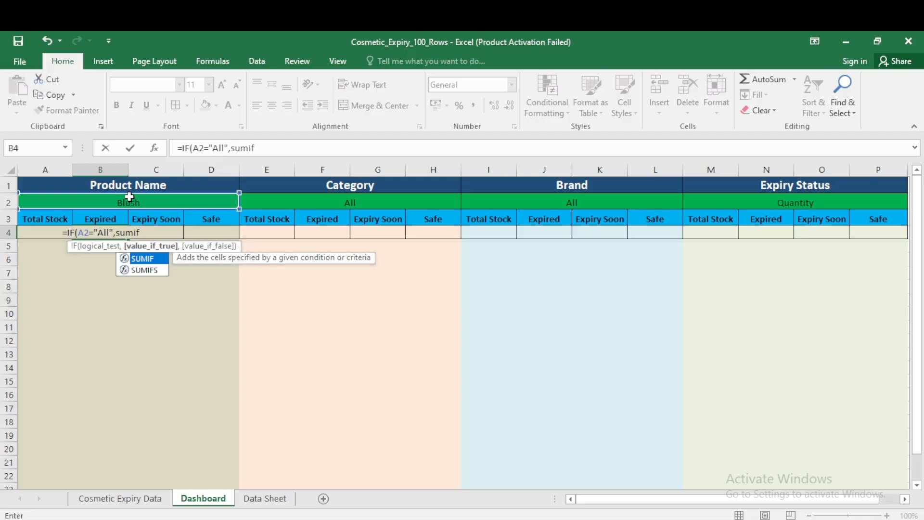
key(Tab)
key(ctrl+a)
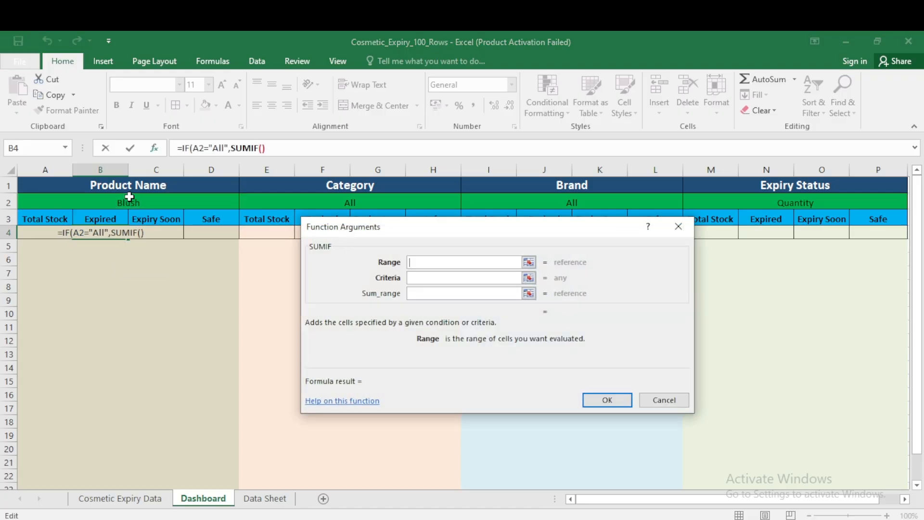
drag(449, 227, 555, 223)
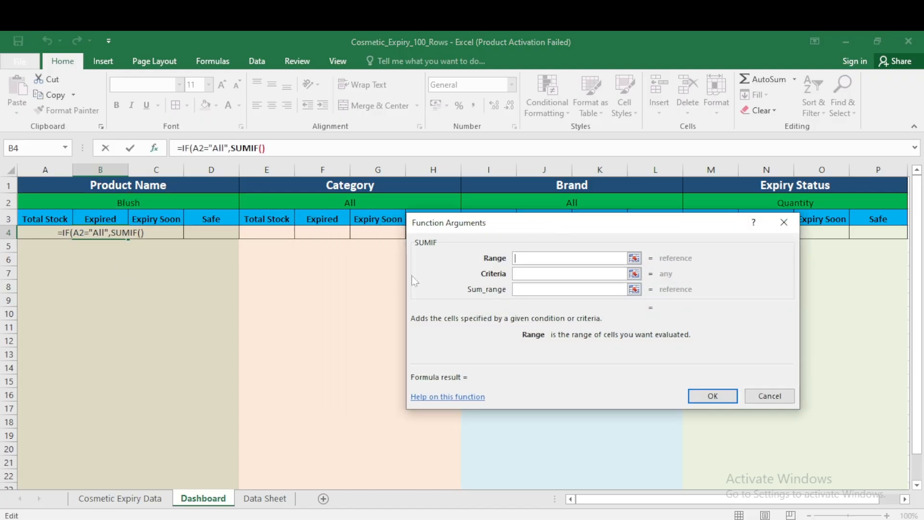
click(118, 499)
click(836, 170)
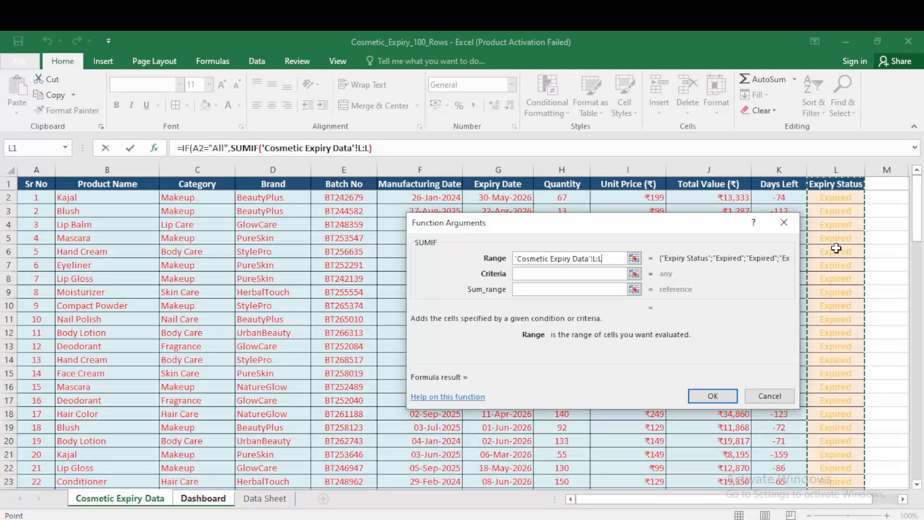
click(544, 274)
click(101, 220)
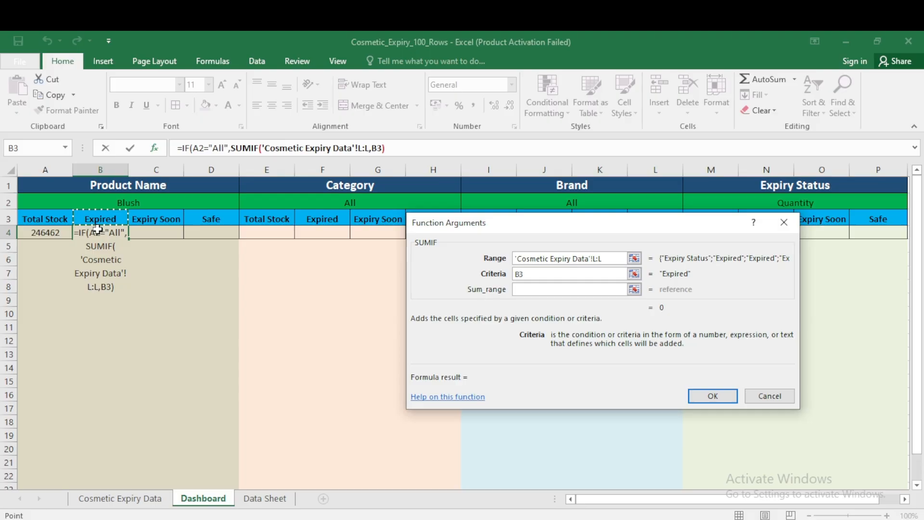
Set the SUMIF sum range to Cosmetic Expiry Data column J and enter the B4 formula, accepting the closing-parenthesis correction.
click(537, 289)
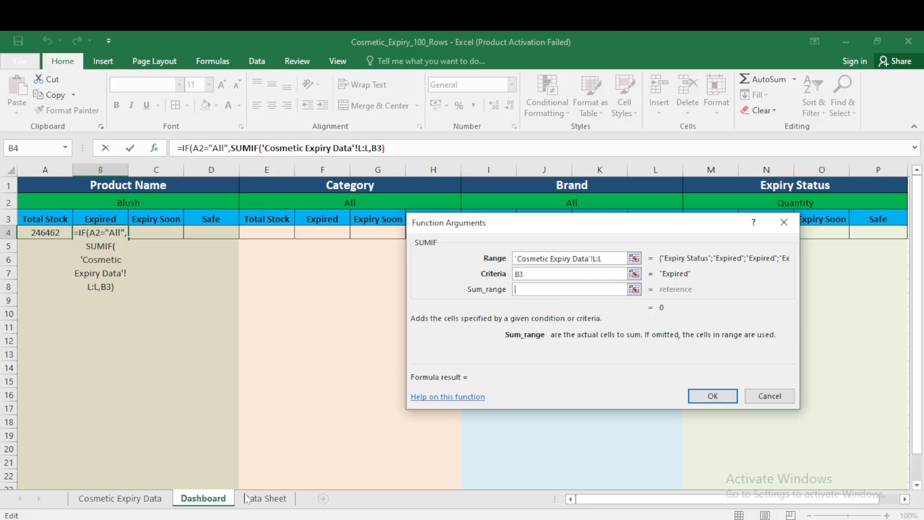
click(140, 501)
click(712, 170)
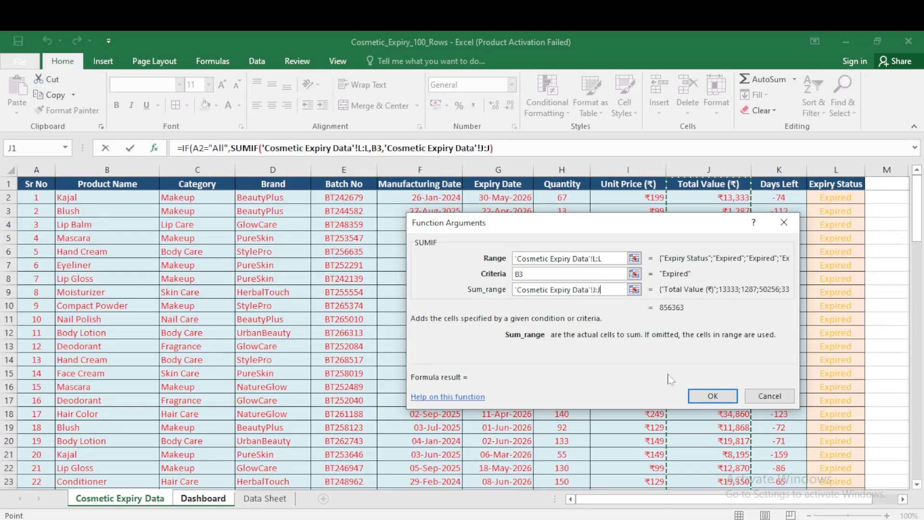
click(709, 396)
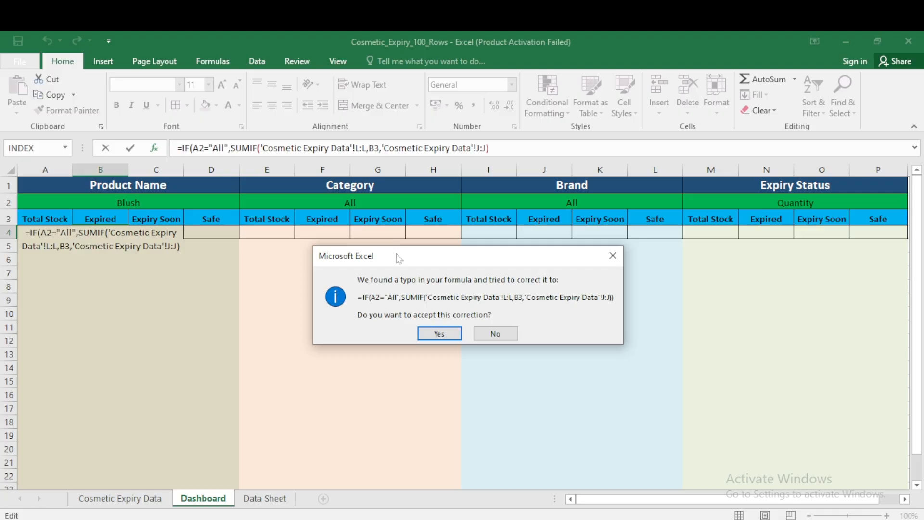
click(439, 333)
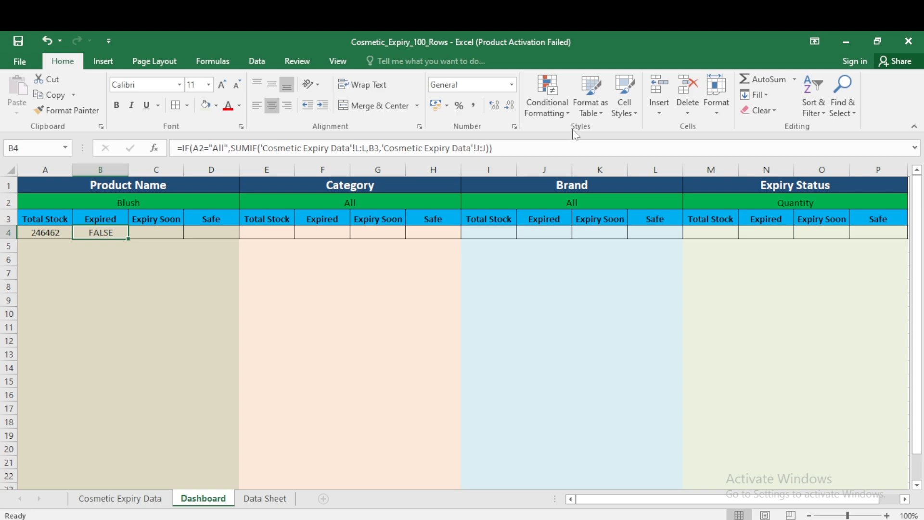
Reopen the B4 formula and append a SUMIFS function as the IF's false value.
click(510, 147)
key(BackSpace)
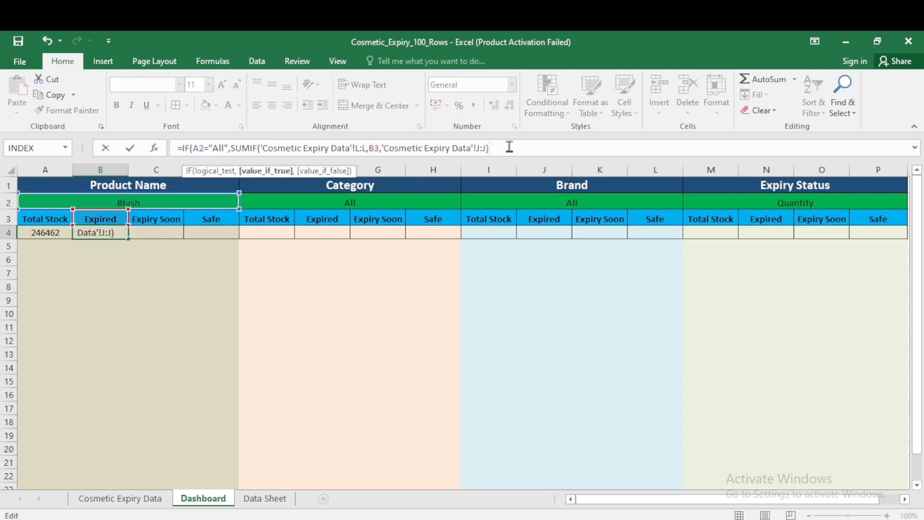
text(,s)
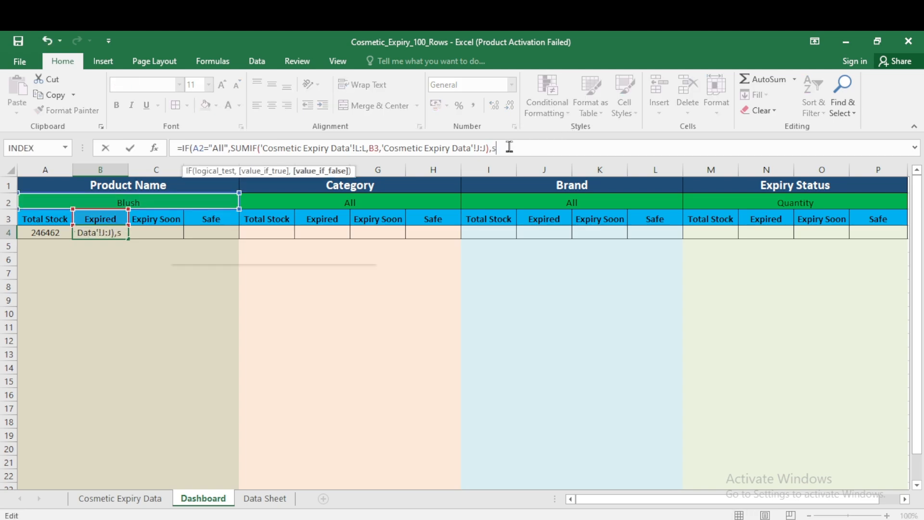
text(um)
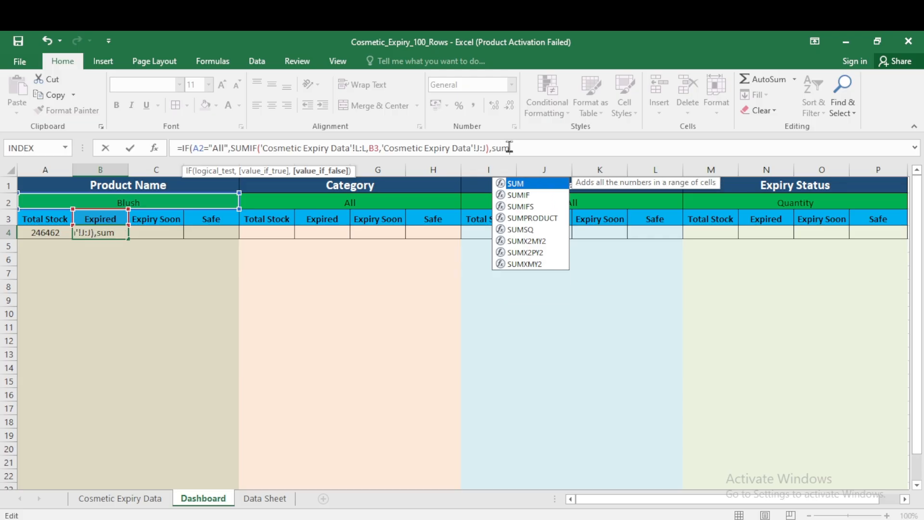
key(Down)
key(Down)
key(Tab)
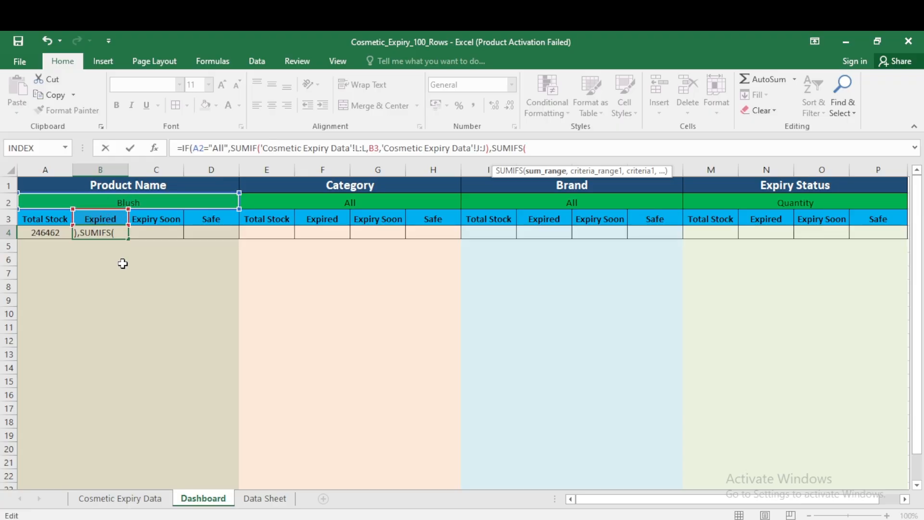
Set the SUMIFS sum range to column J of Cosmetic Expiry Data in the function arguments.
key(ctrl+a)
drag(499, 227, 612, 229)
click(120, 499)
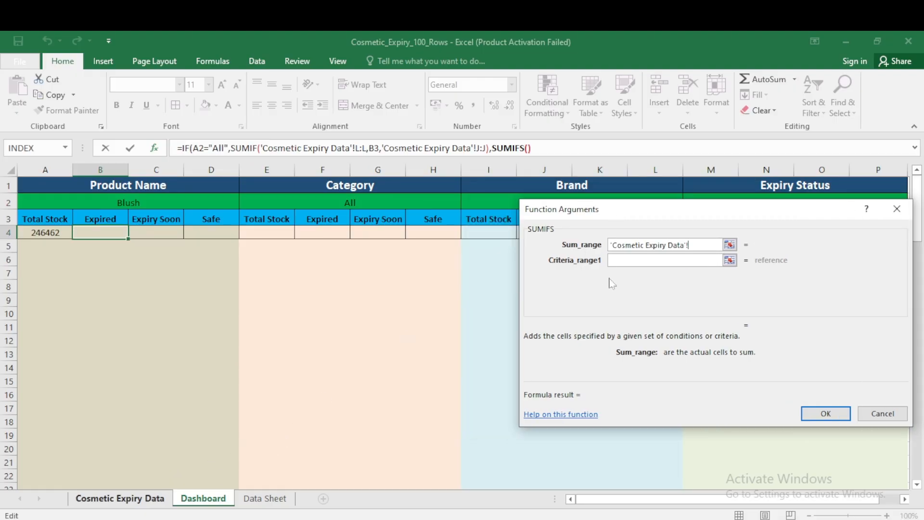
drag(771, 204, 557, 202)
click(708, 169)
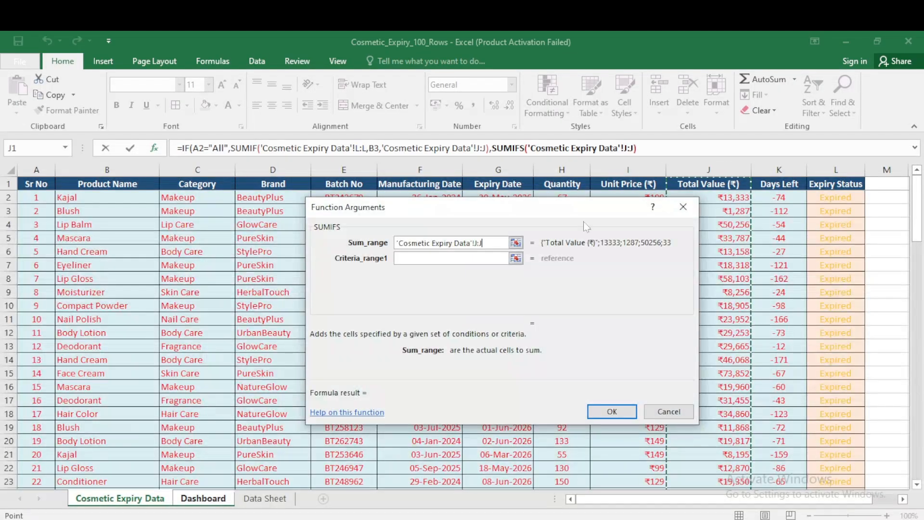
Set the first SUMIFS condition to Cosmetic Expiry Data column L matching the Expired header in B3.
click(424, 259)
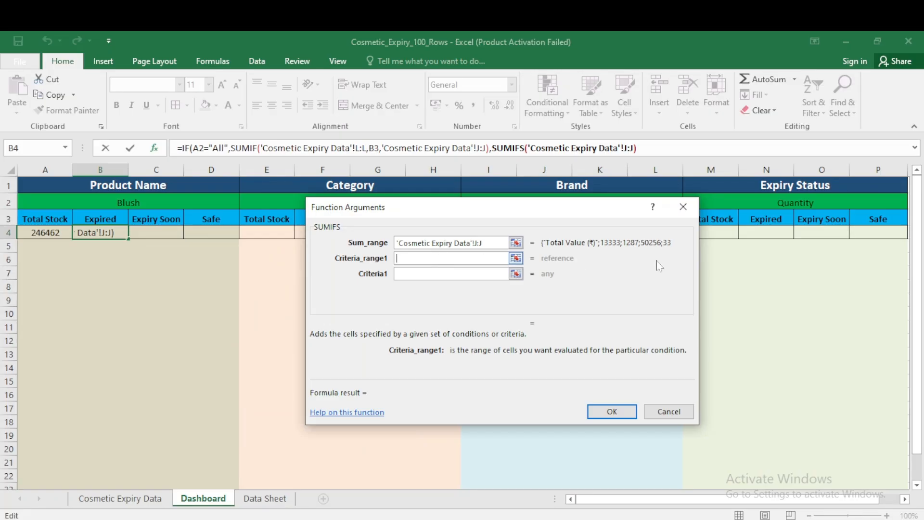
click(109, 499)
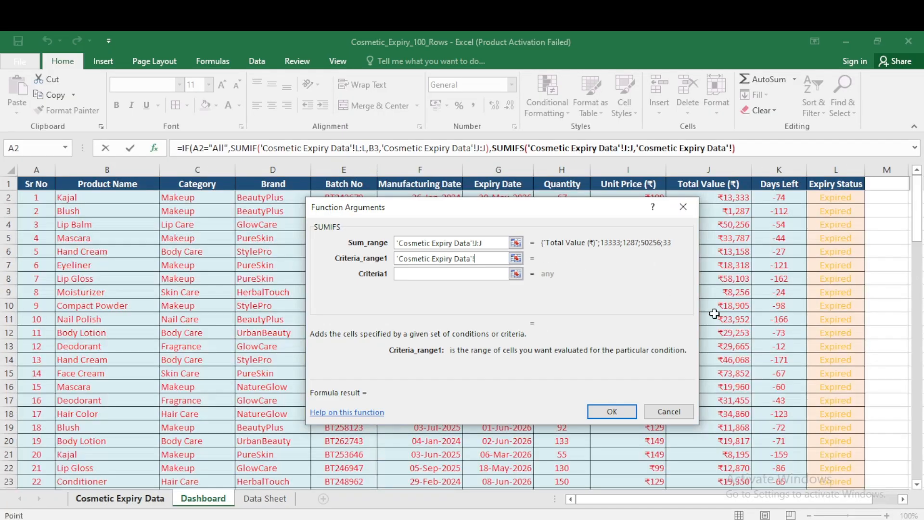
click(829, 170)
click(437, 275)
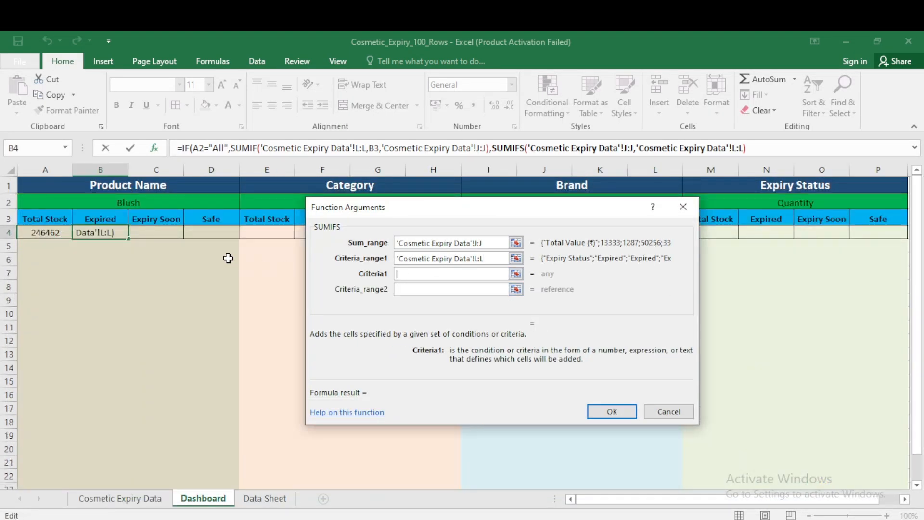
click(102, 219)
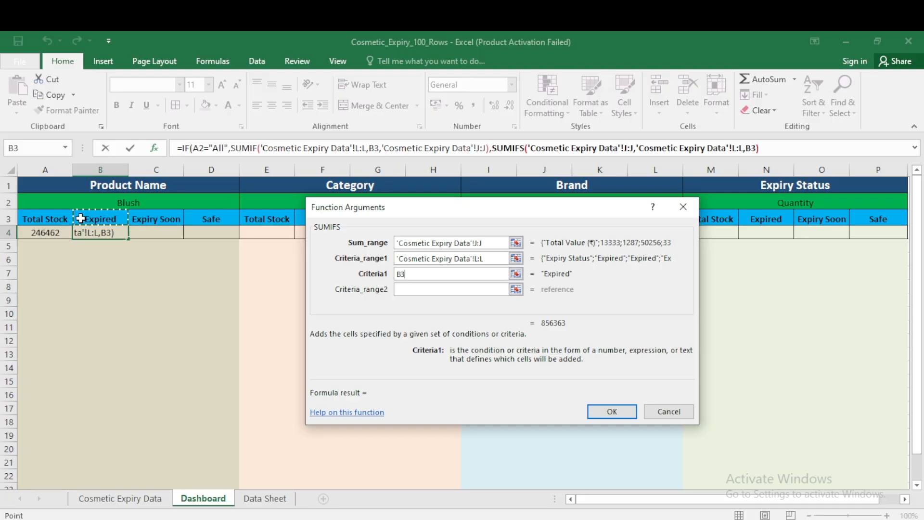
Set the second SUMIFS condition to Cosmetic Expiry Data column B matching the Product Name selection in A2.
click(406, 290)
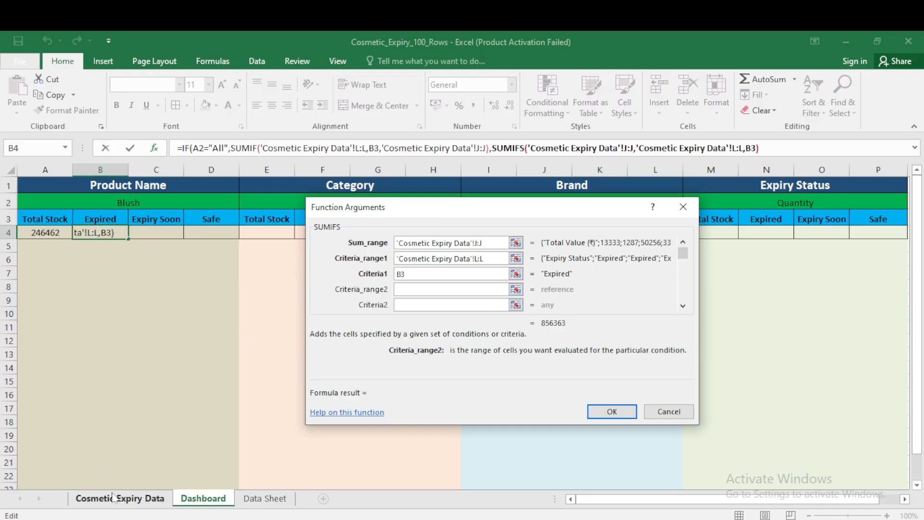
click(113, 498)
click(107, 169)
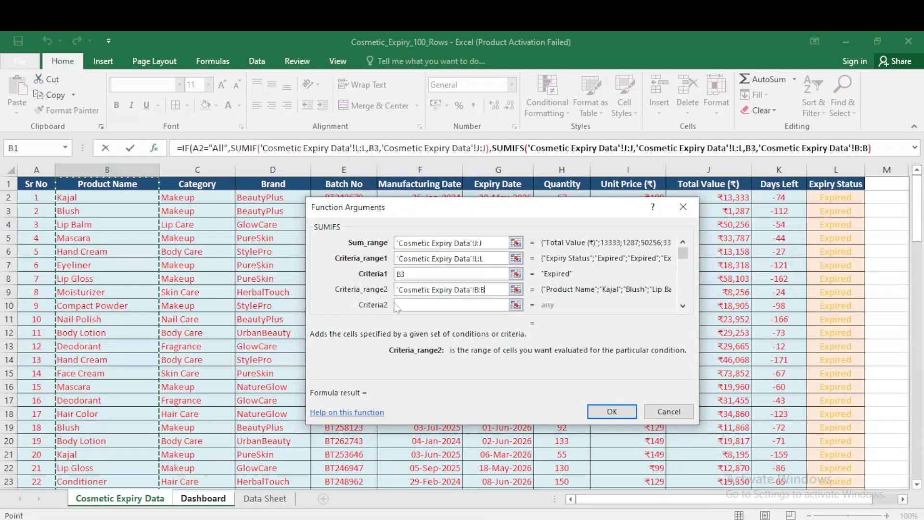
click(416, 308)
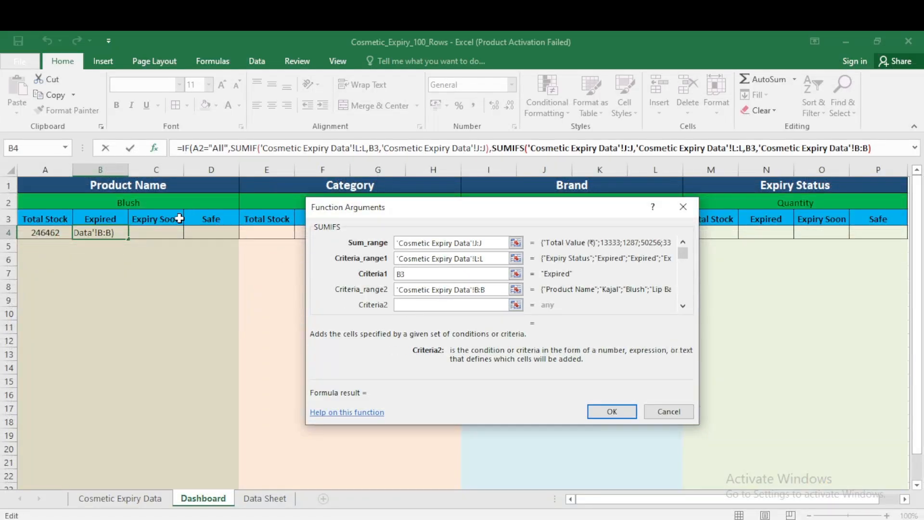
click(136, 204)
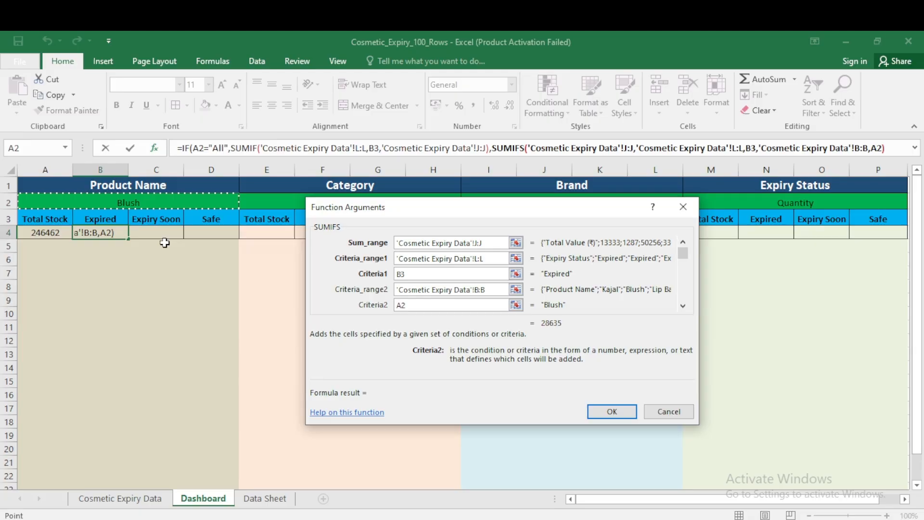
Commit the B4 formula with Excel's suggested bracket correction, and switch the Product Name selection to All to check the Expired total.
click(607, 411)
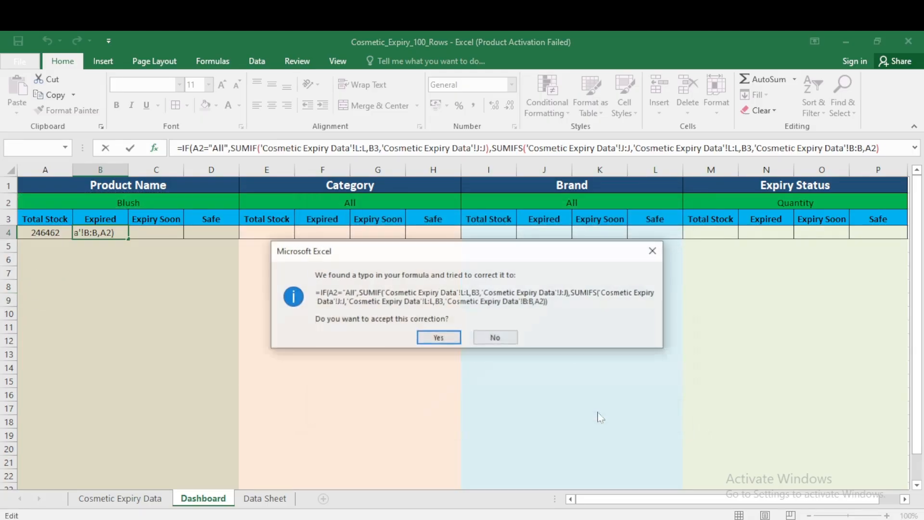
click(438, 338)
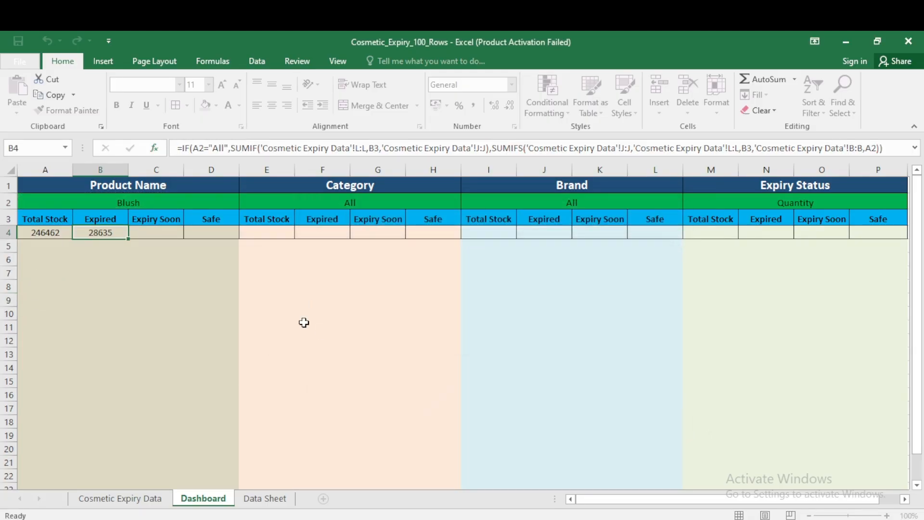
click(169, 205)
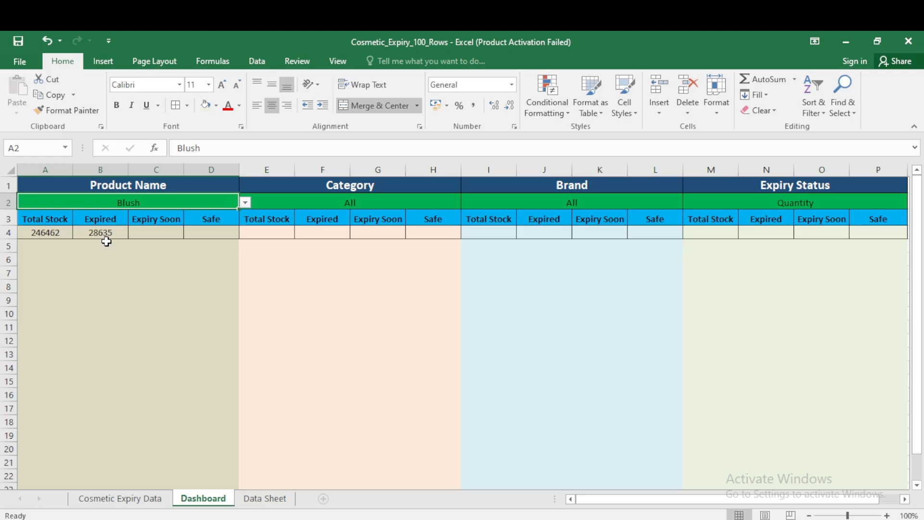
click(245, 202)
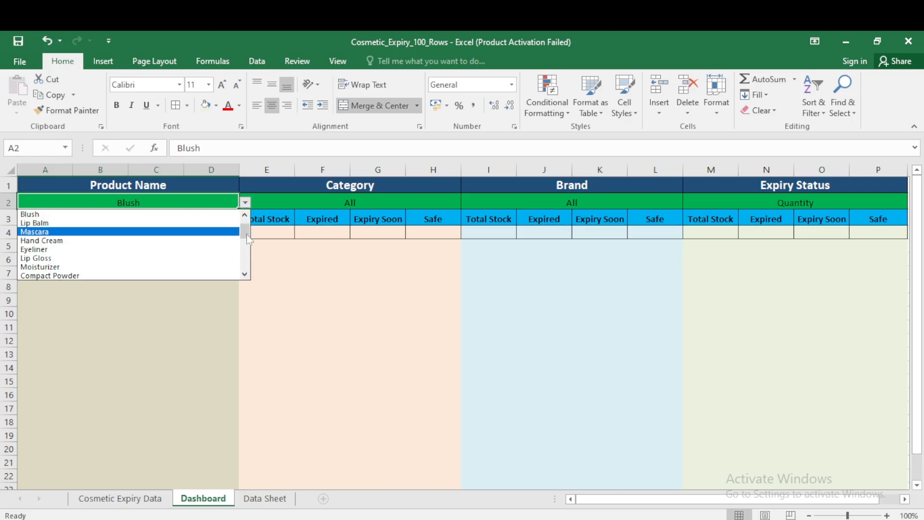
scroll(247, 233, up, 1)
click(121, 215)
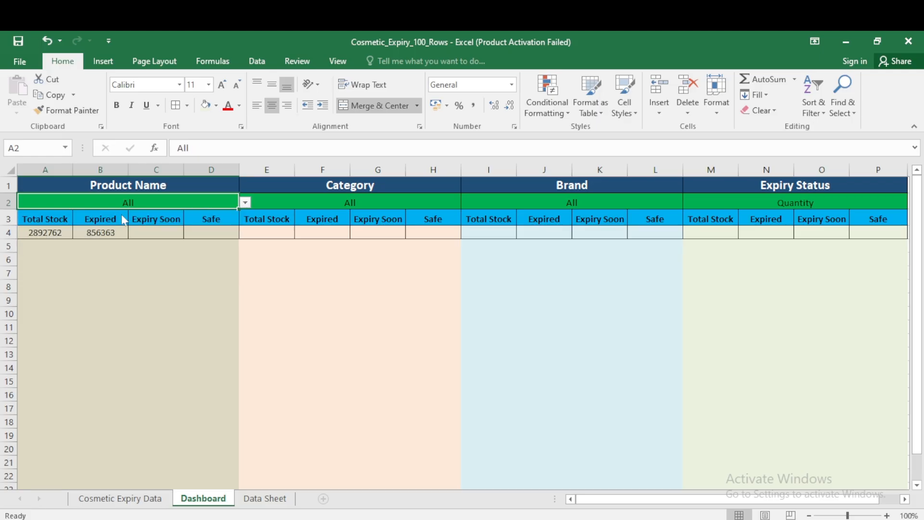
click(108, 236)
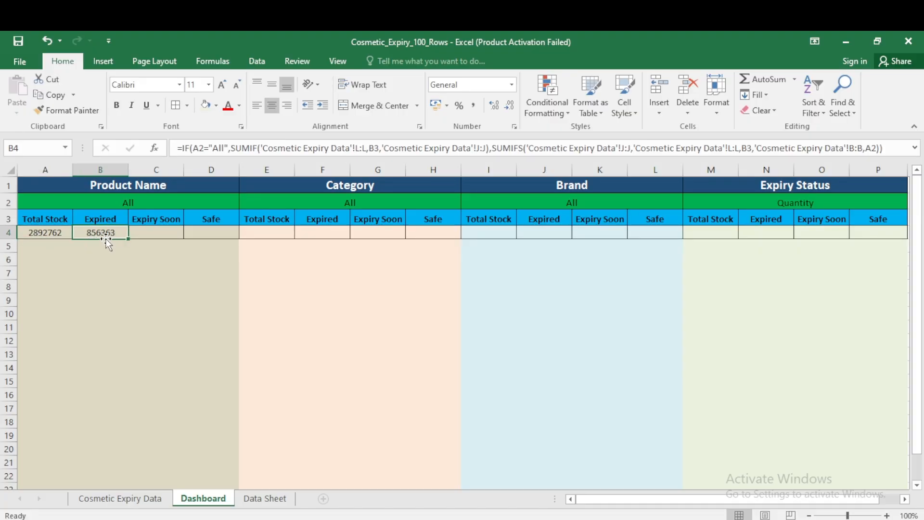
Set the Product Name selection in A2 to Eyeliner and check the Total Stock and Expired formulas in A4 and B4.
click(188, 203)
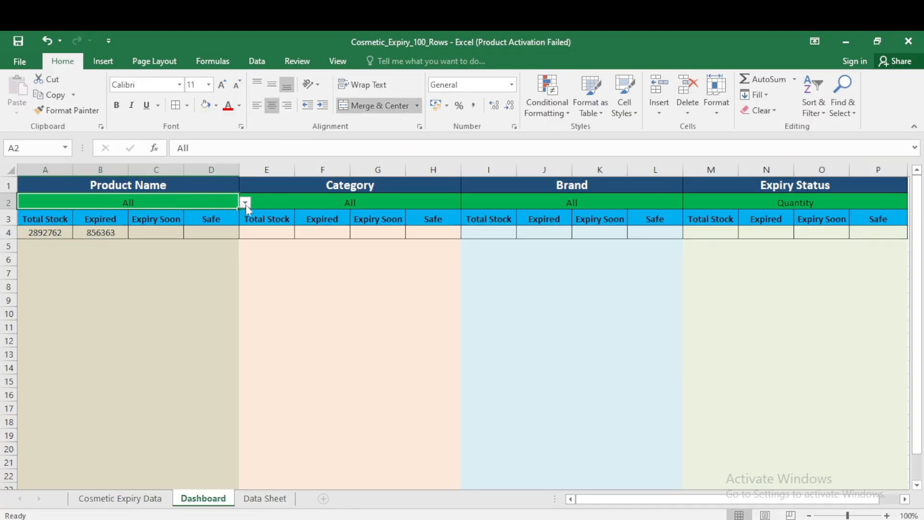
click(245, 203)
click(77, 267)
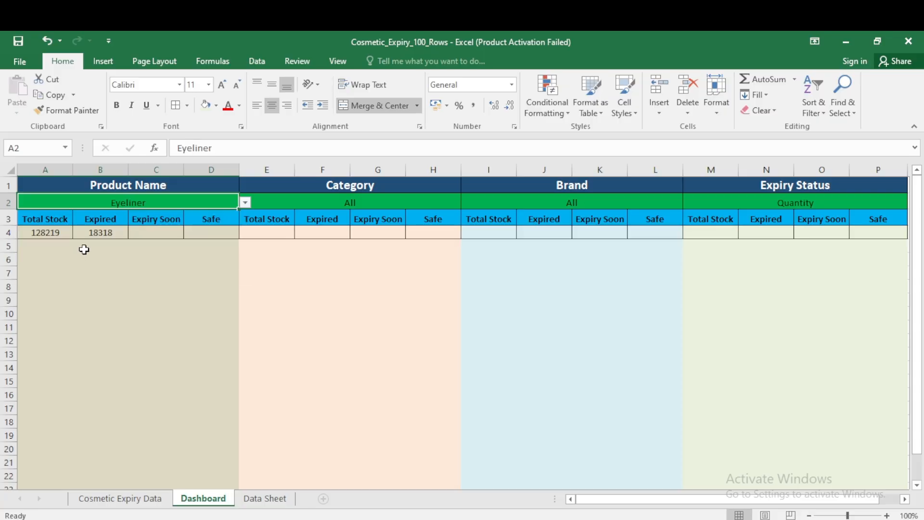
click(36, 234)
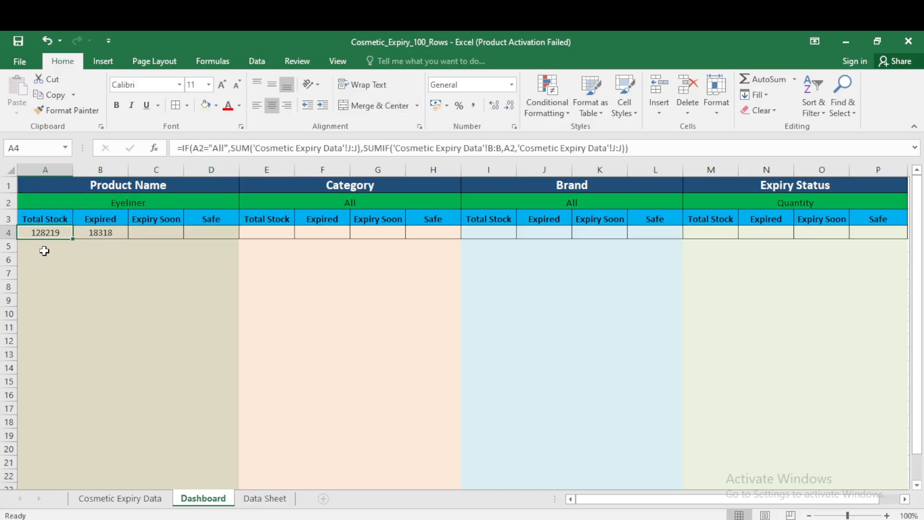
click(99, 235)
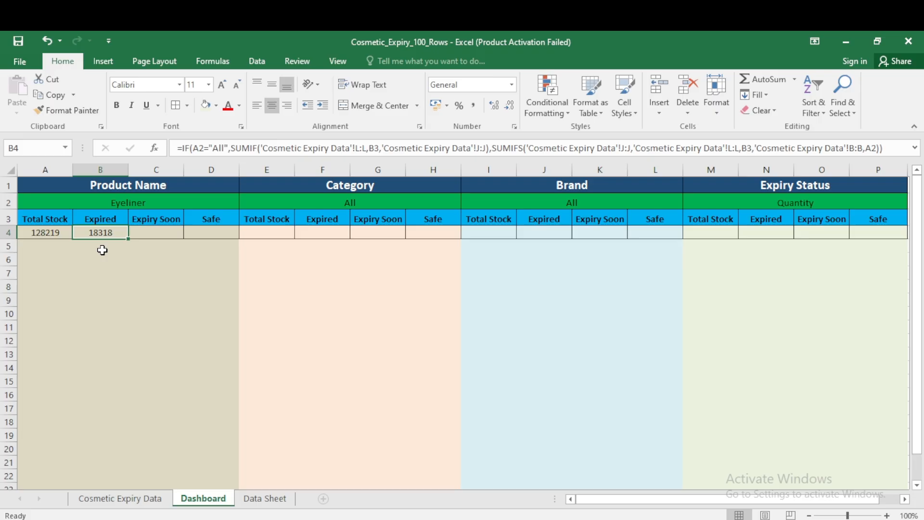
Start an IF formula in Expiry Soon cell C4 testing A2="All", with a SUMIF function as its true value.
click(165, 234)
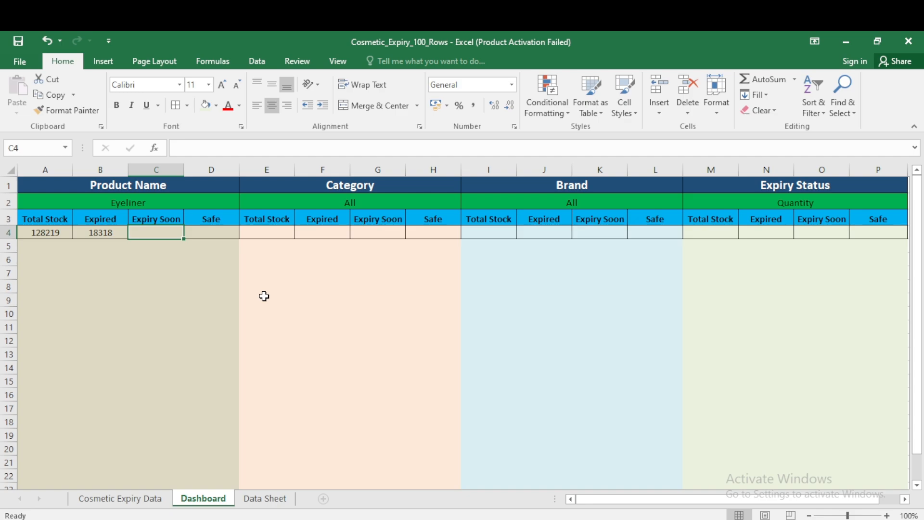
text(=I)
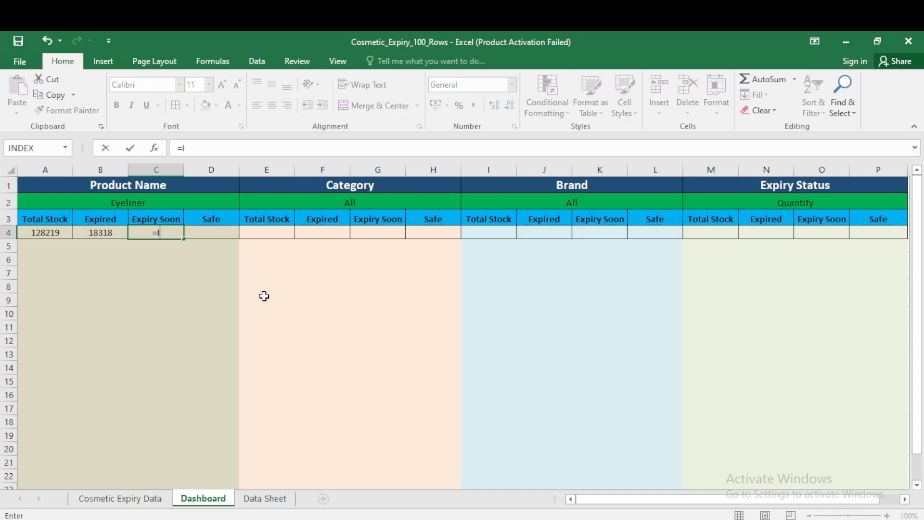
text(F()
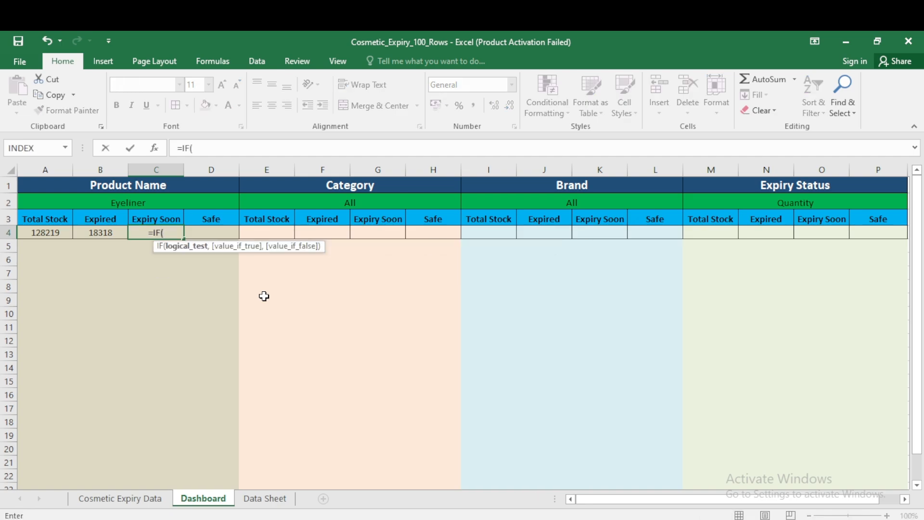
key(Up)
key(Up)
text(=)
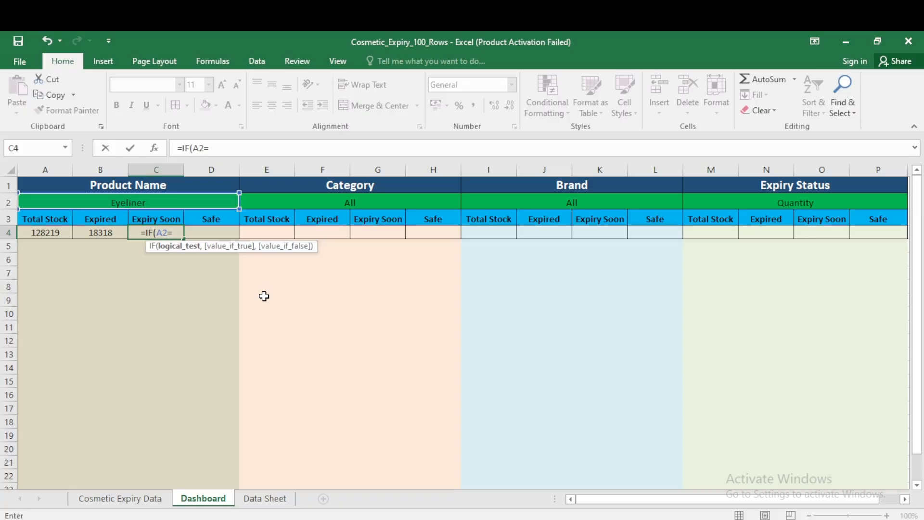
text("All)
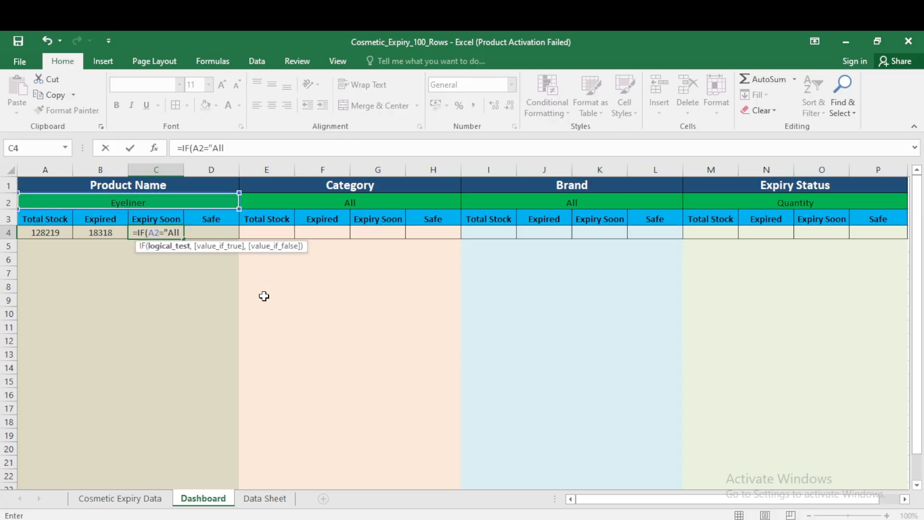
text(,sumi)
key(Tab)
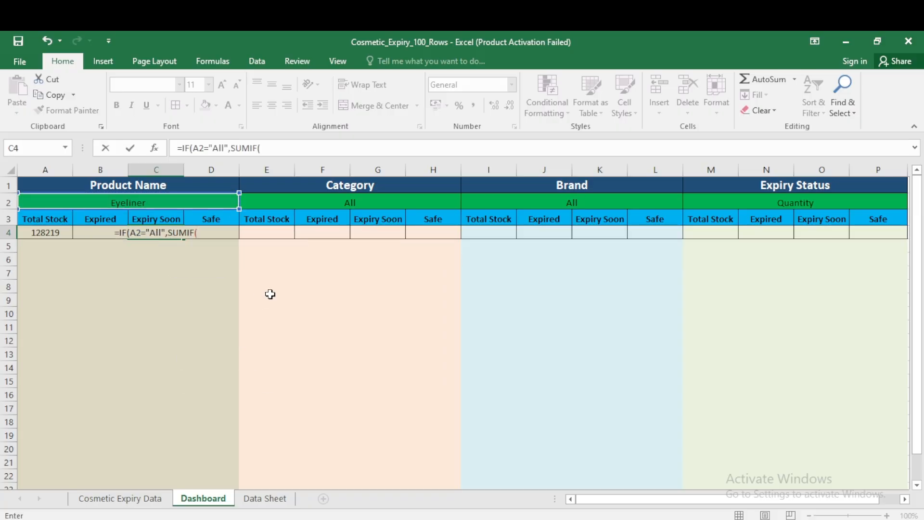
Set the SUMIF arguments to Cosmetic Expiry Data column L as range, C3 as criteria and column J as sum range, and commit the formula.
key(ctrl+a)
click(120, 498)
click(836, 169)
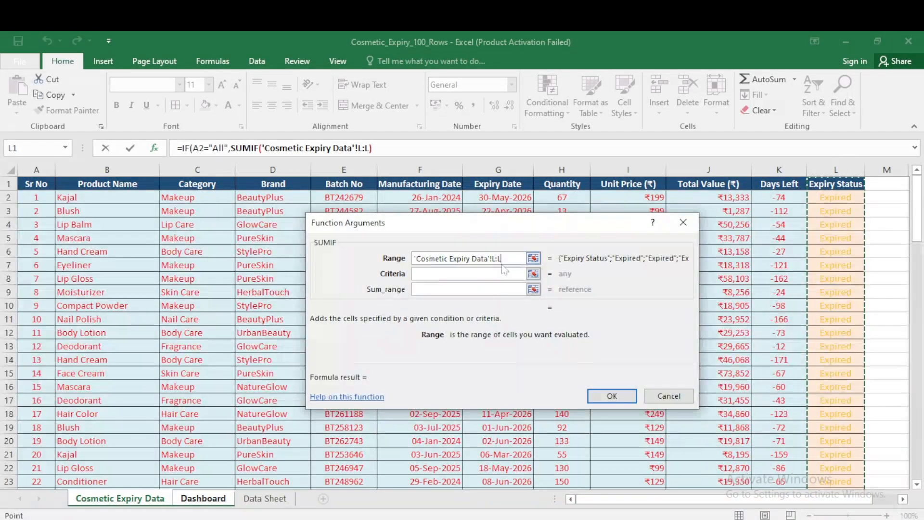
click(450, 273)
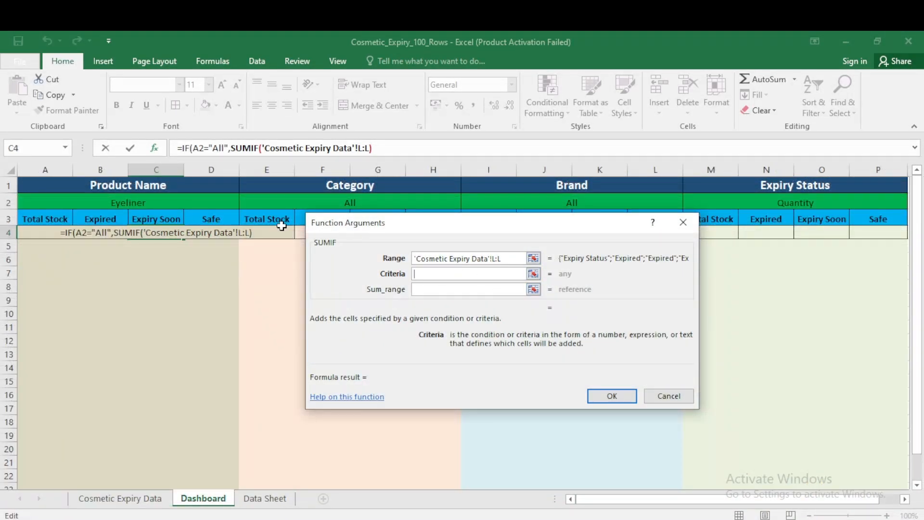
click(156, 219)
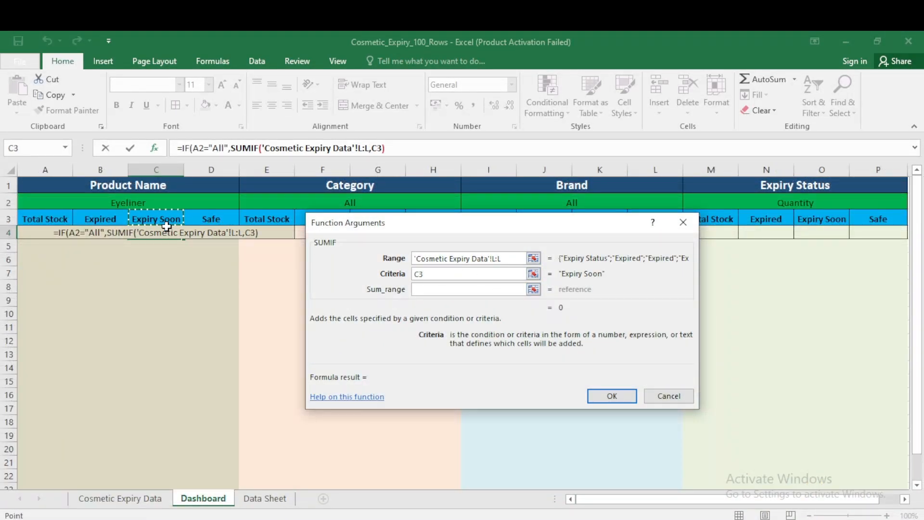
click(435, 288)
click(129, 501)
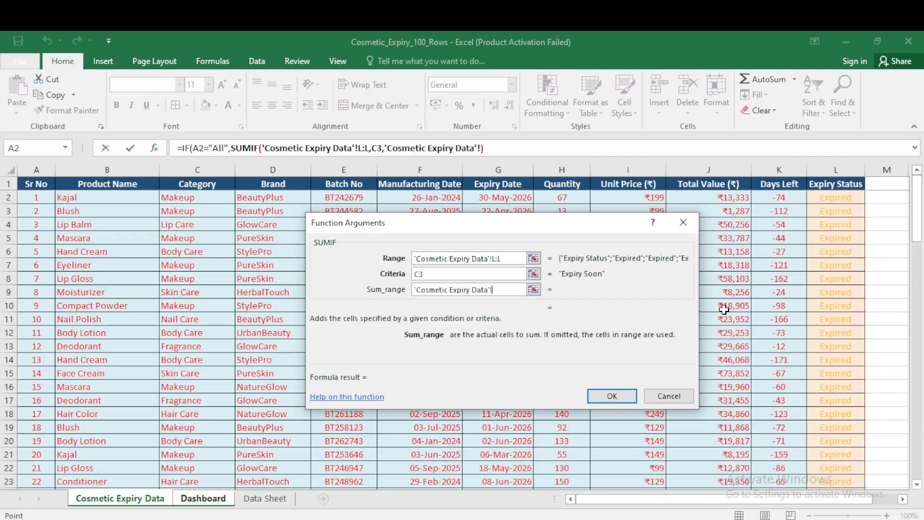
click(708, 169)
click(611, 396)
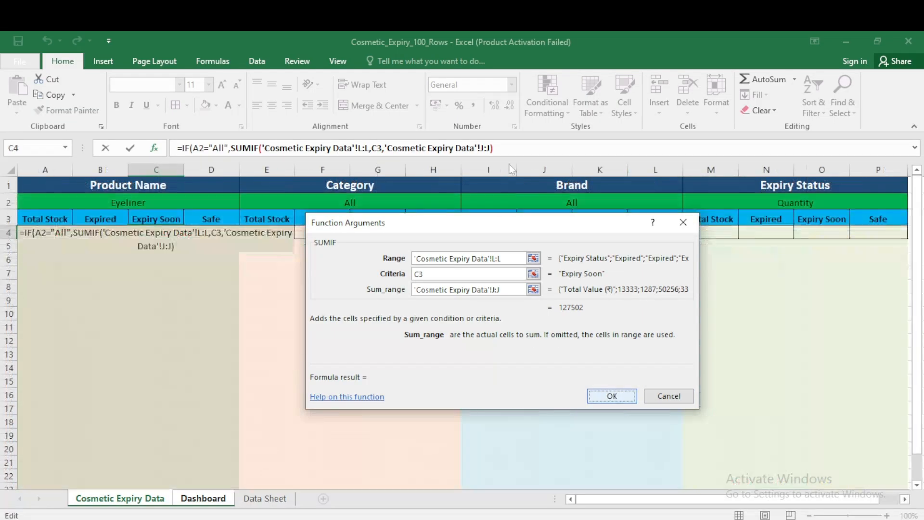
key(Return)
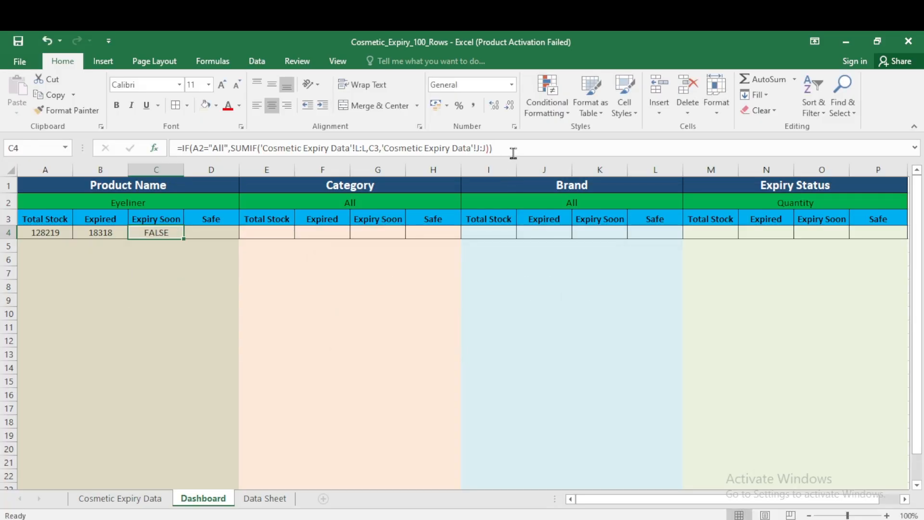
Reopen the C4 formula, append a SUMIFS function as the IF's false value and open its function arguments.
click(513, 150)
key(BackSpace)
text(,)
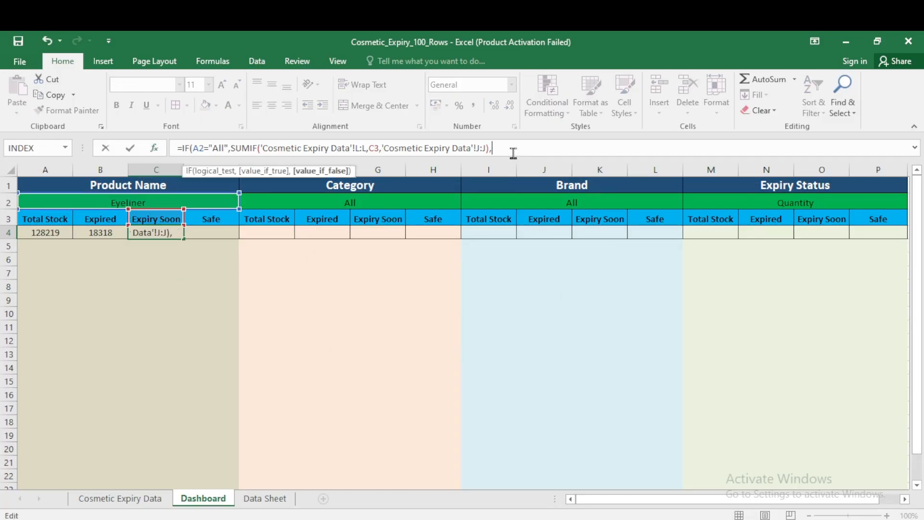
text(sumi)
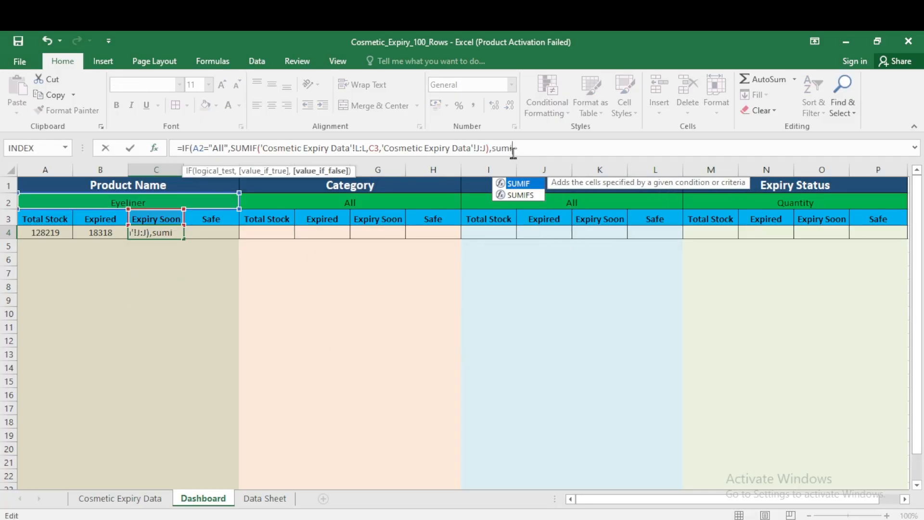
text(fs)
key(Tab)
key(ctrl+a)
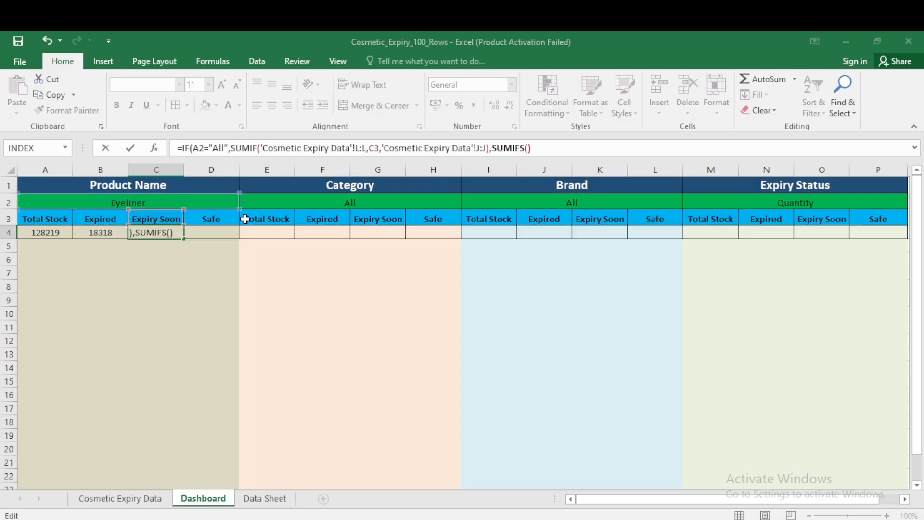
Set the SUMIFS sum range to Cosmetic Expiry Data column J and its first condition to column L matching the Expiry Soon header in C3.
click(134, 499)
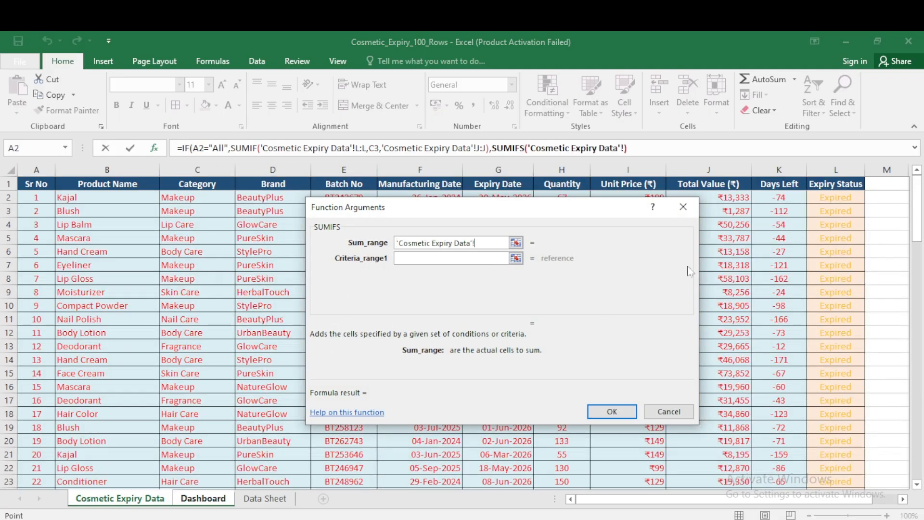
click(708, 170)
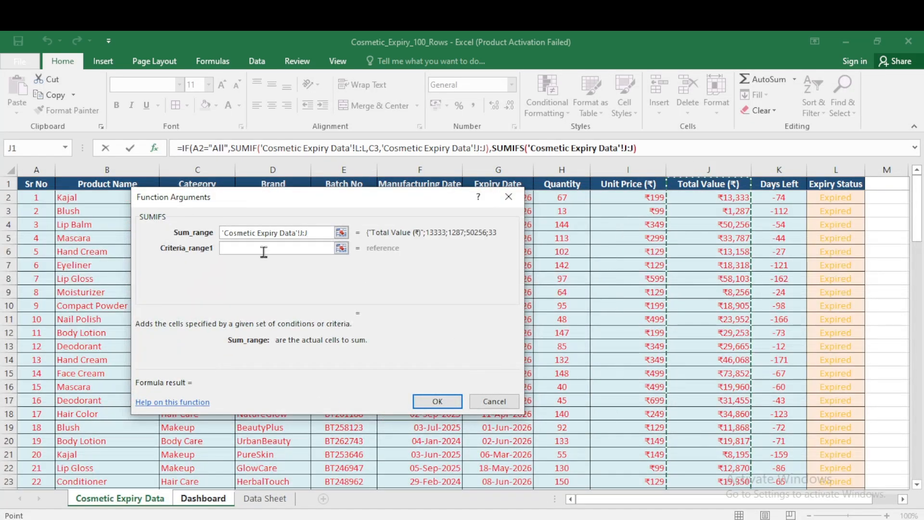
click(248, 248)
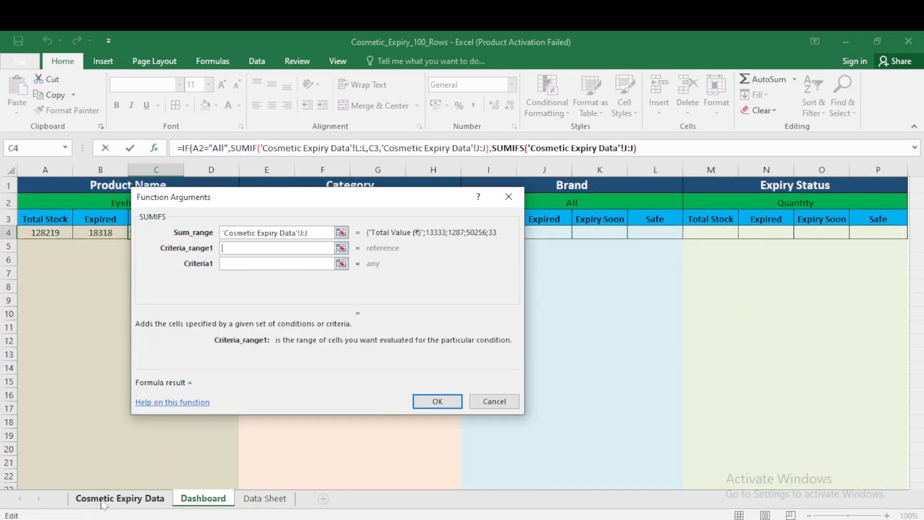
click(121, 499)
click(844, 171)
click(255, 264)
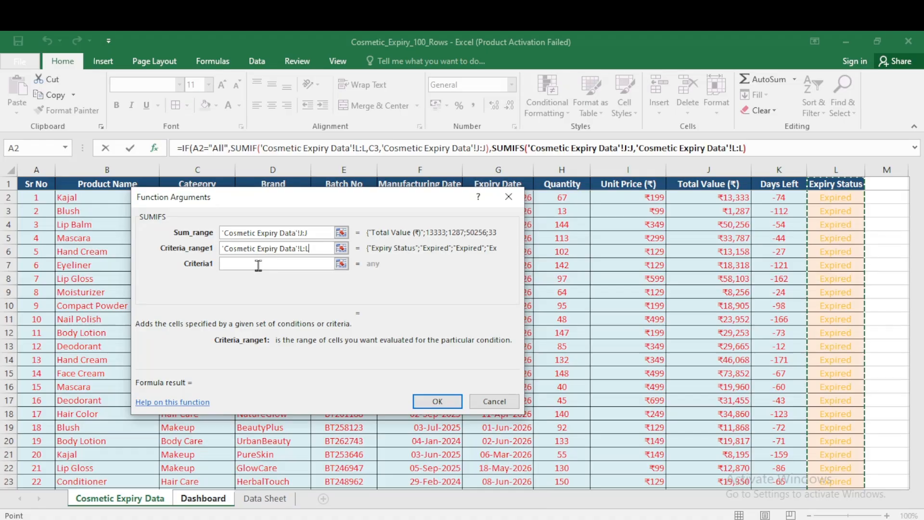
drag(326, 223, 410, 216)
click(159, 220)
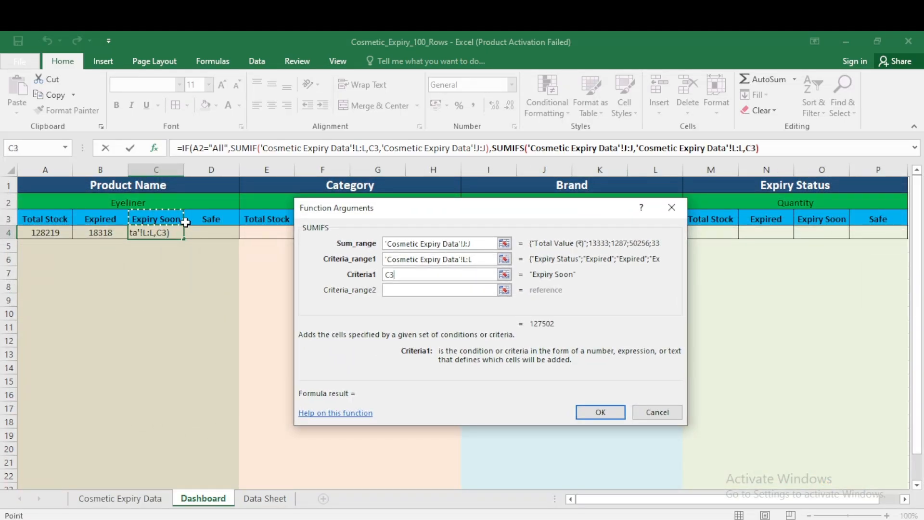
Set the second SUMIFS condition to Cosmetic Expiry Data column B matching A2, and commit the C4 formula with the suggested correction.
click(404, 288)
click(120, 498)
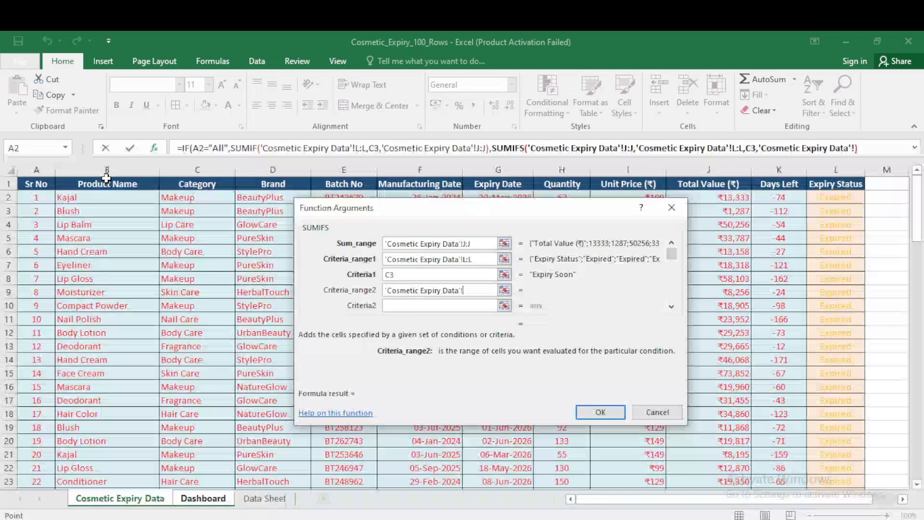
click(107, 170)
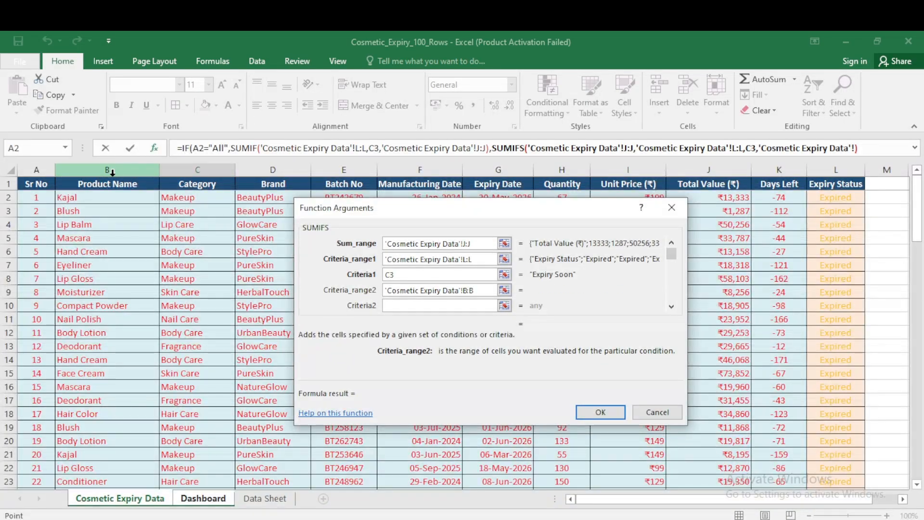
click(403, 306)
click(159, 220)
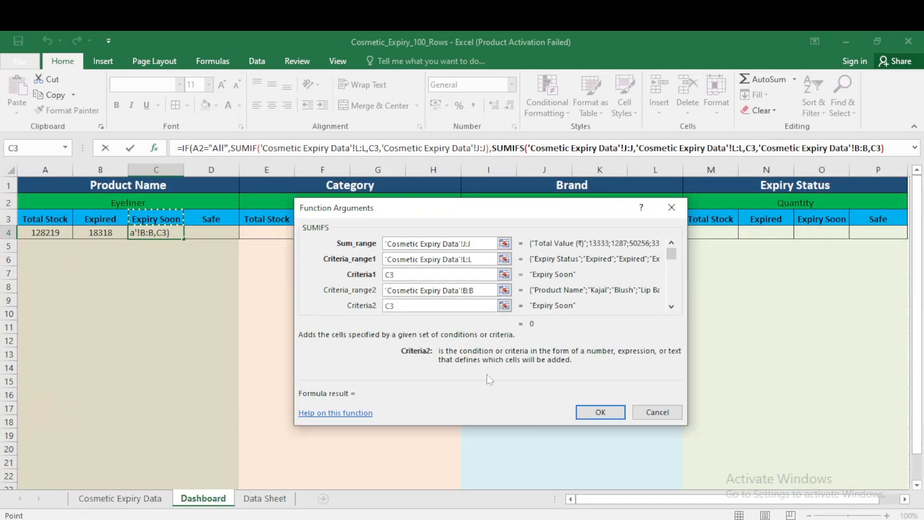
click(145, 202)
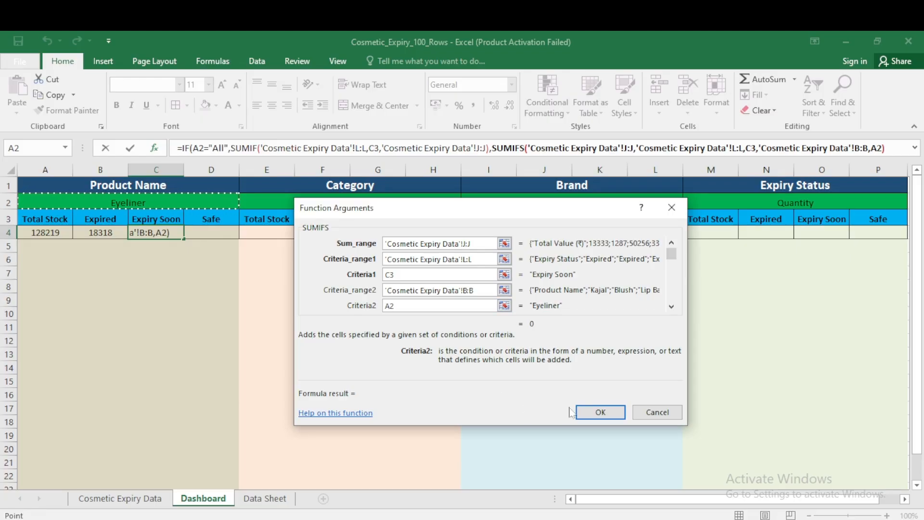
click(601, 412)
click(439, 338)
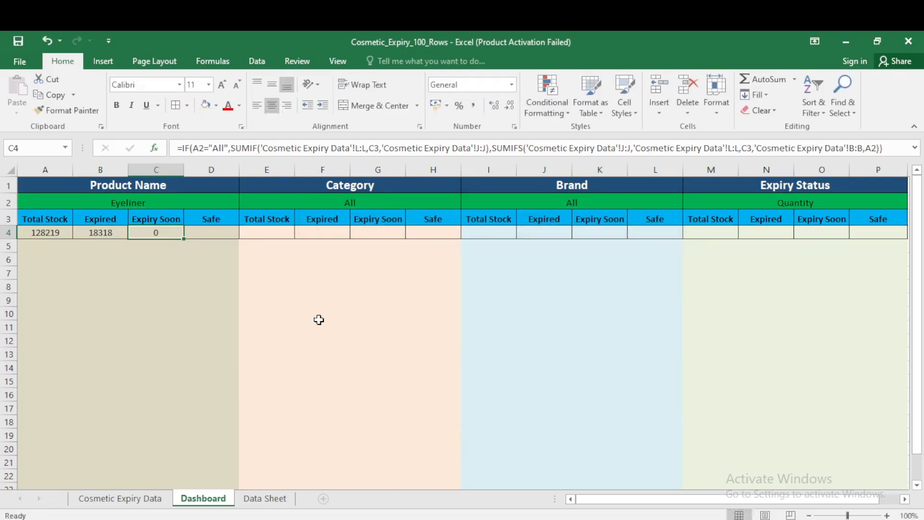
Set the Product Name dropdown in A2 to All and check the formulas in A4, B4 and C4.
click(226, 203)
click(245, 202)
drag(245, 240, 246, 216)
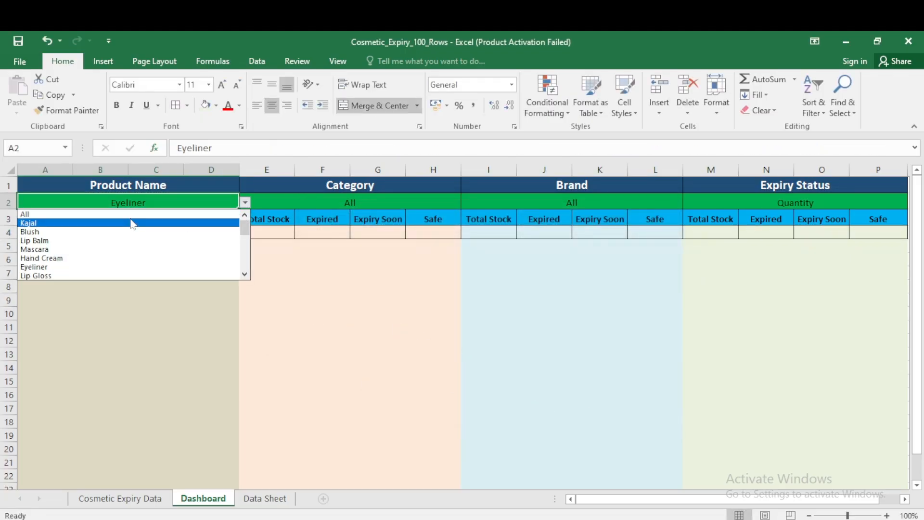
click(118, 214)
click(31, 236)
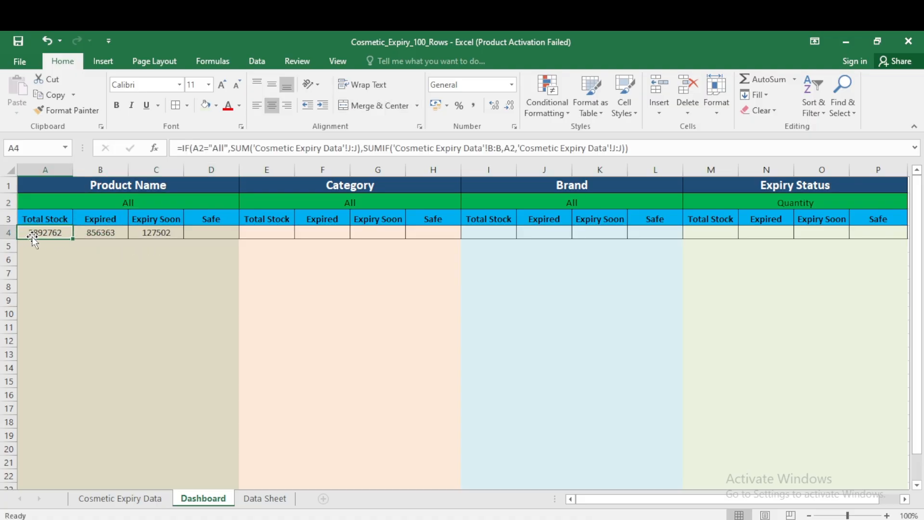
click(102, 238)
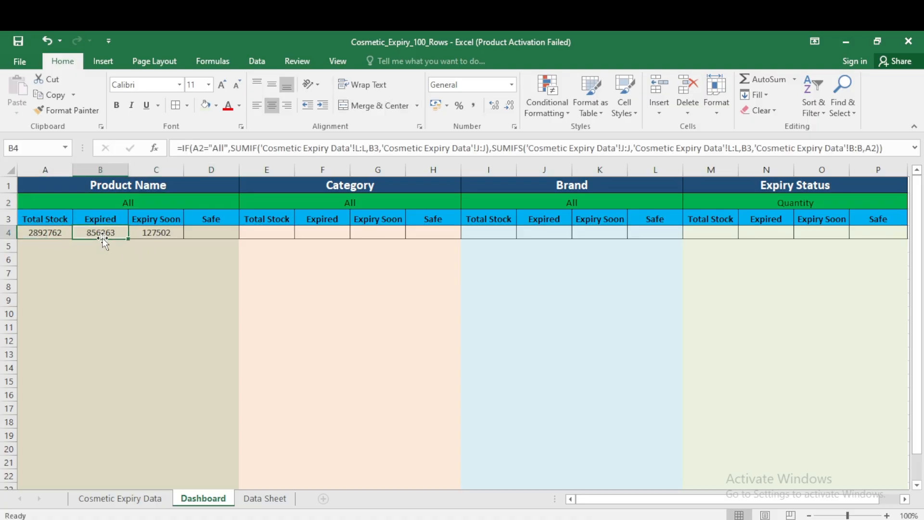
click(162, 238)
Start an IF formula in D4 that tests whether A2 equals "All", with a SUMIF function as the true value.
click(223, 232)
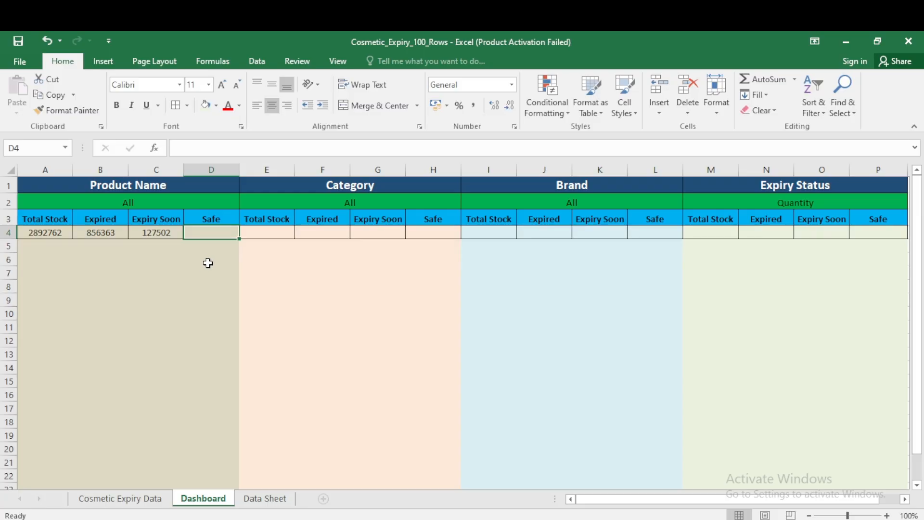
text(=IF()
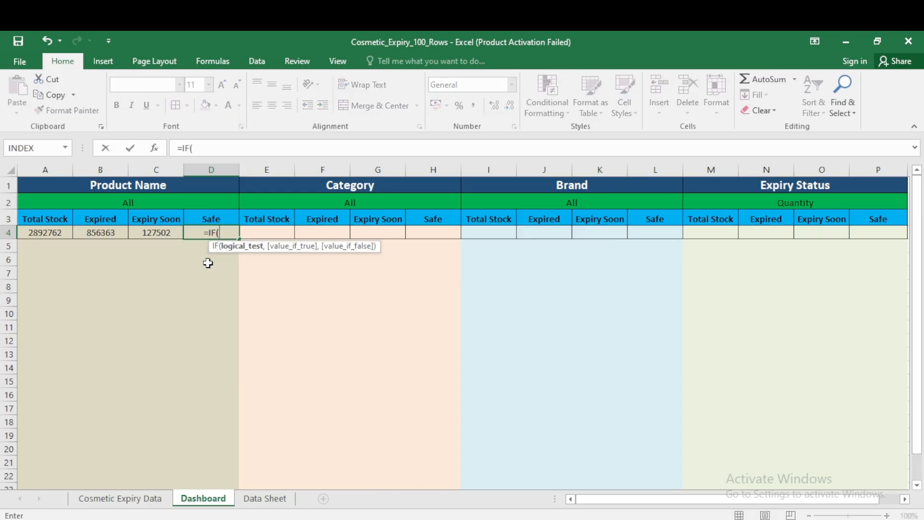
key(Up)
key(Up)
text(=)
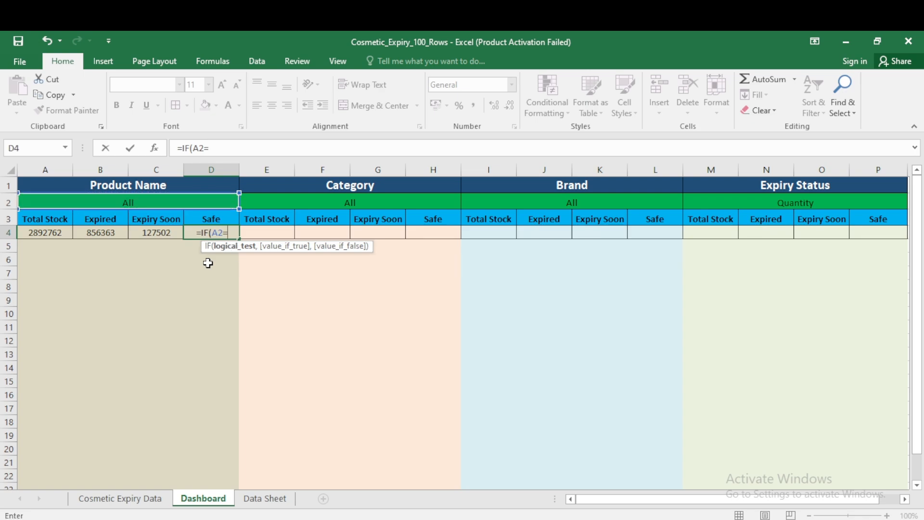
text("All")
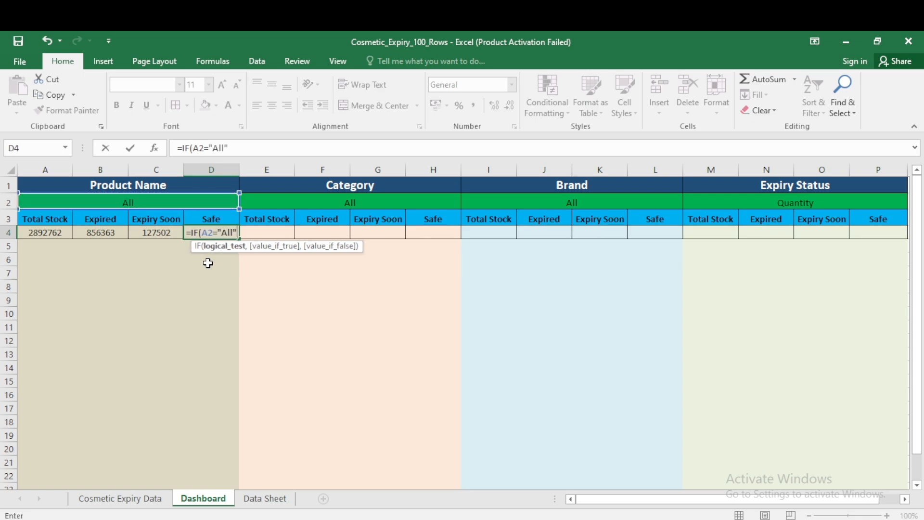
text(,sumi)
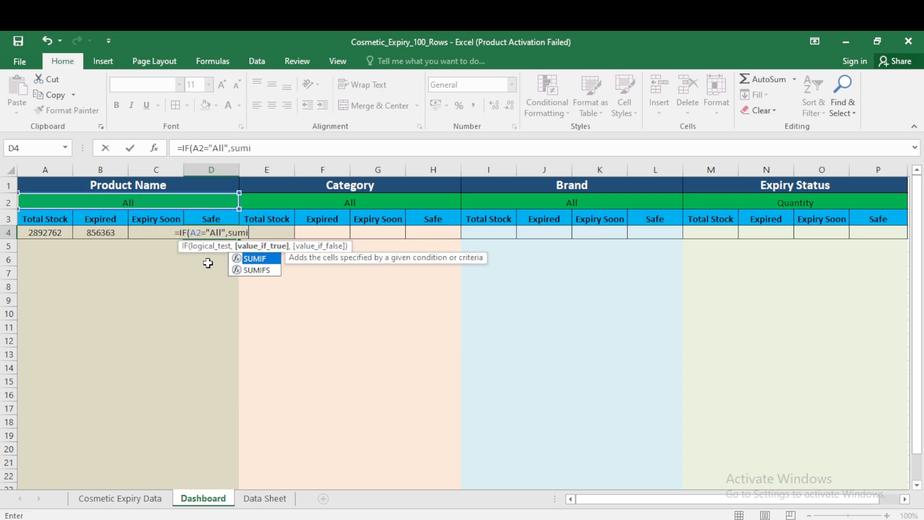
key(Tab)
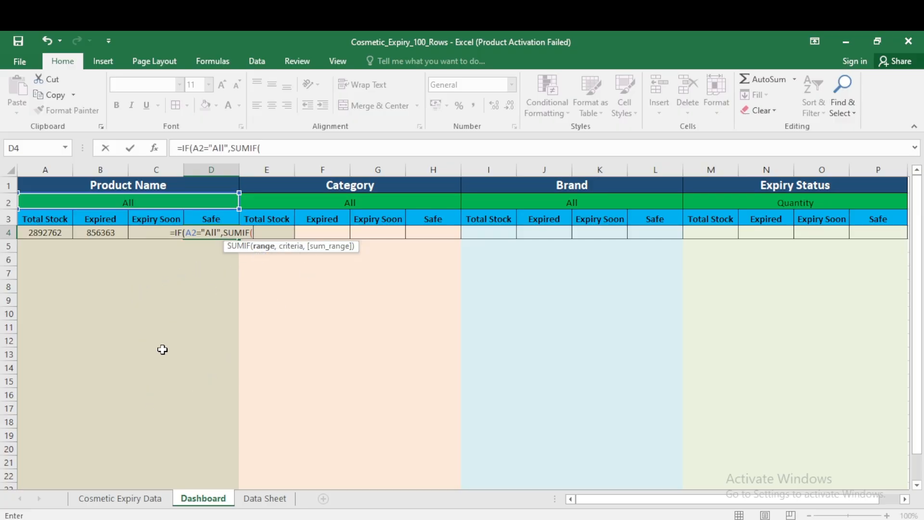
Set the SUMIF arguments to Cosmetic Expiry Data column L as range, Dashboard D3 as criteria and Cosmetic Expiry Data column J as sum range.
click(93, 500)
click(836, 170)
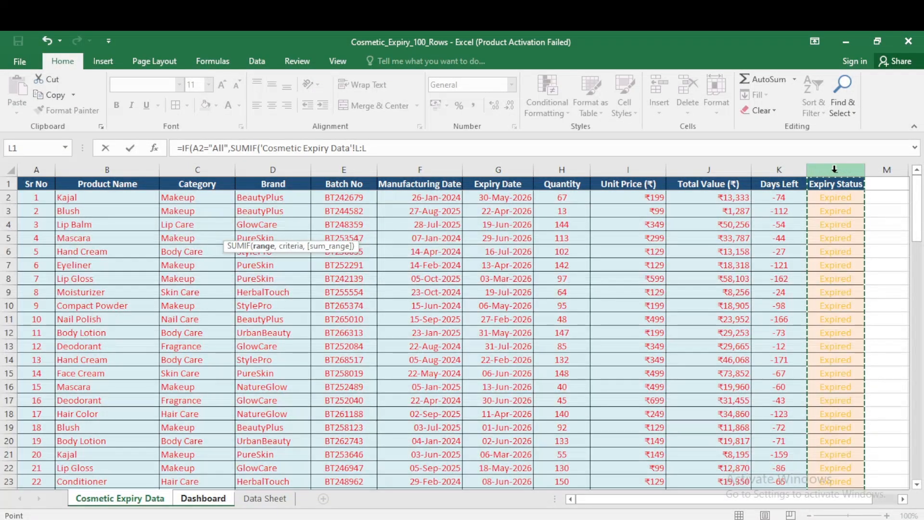
text(,)
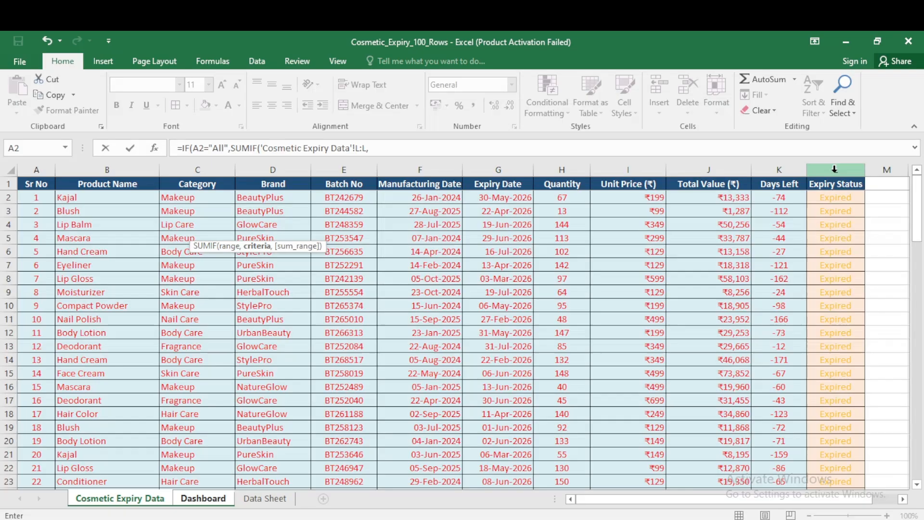
click(202, 499)
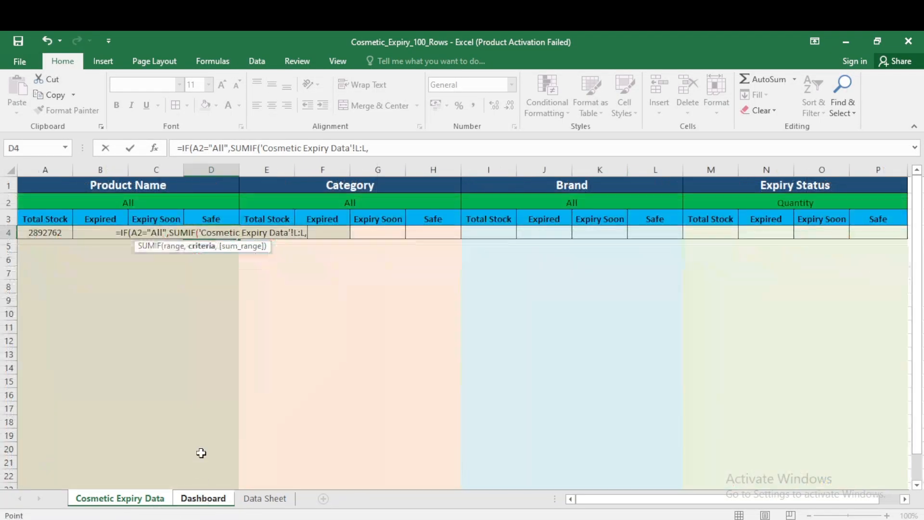
click(206, 220)
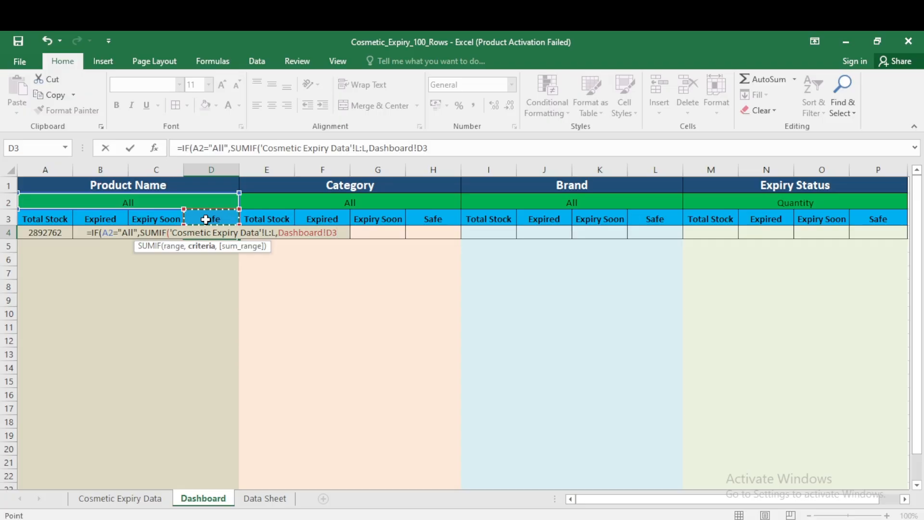
text(,)
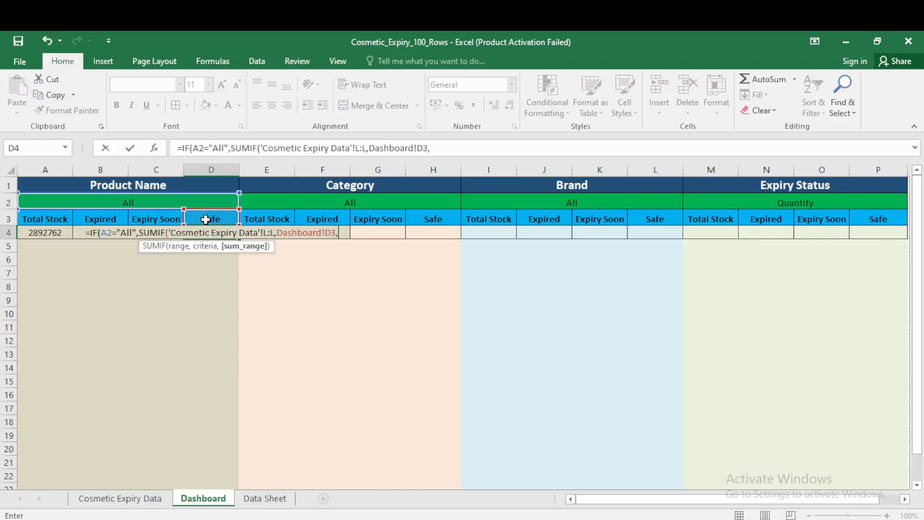
click(141, 499)
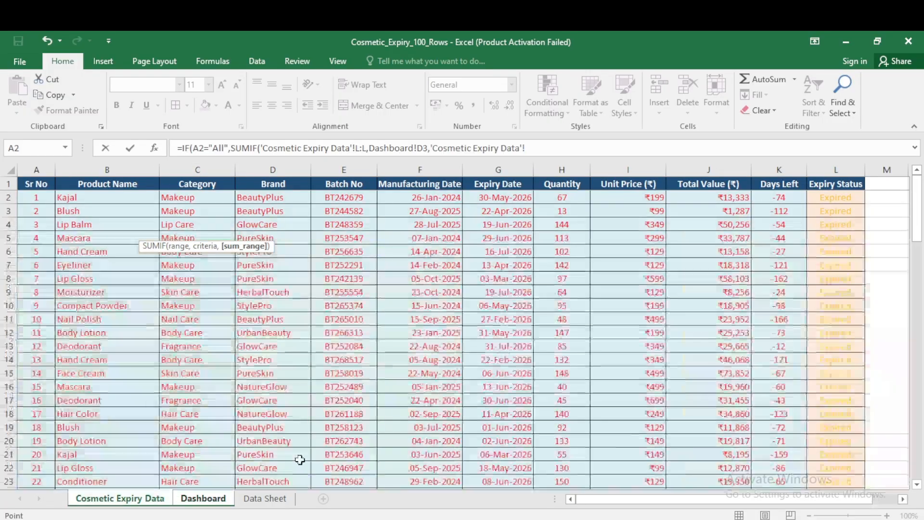
click(695, 170)
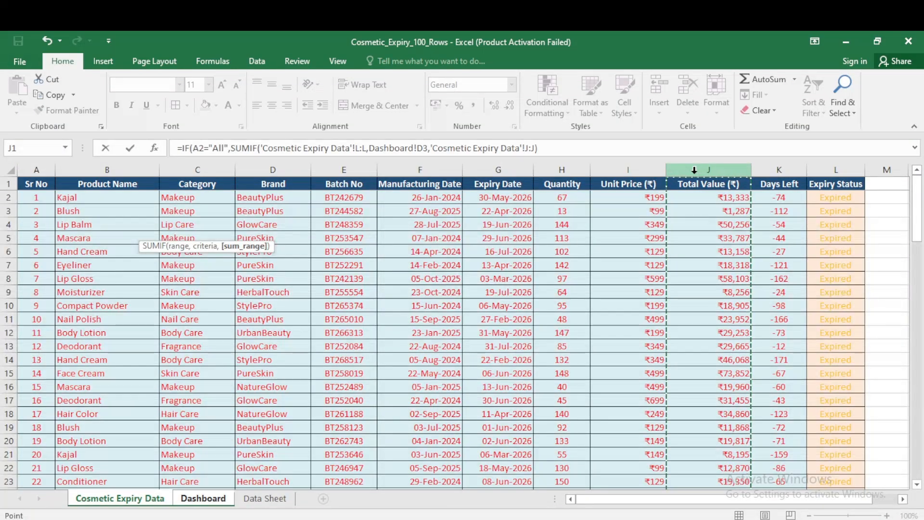
Add SUMIFS as the IF's false value, with Cosmetic Expiry Data column J as sum range and column L matching the Safe header in D3.
text(),sumifs)
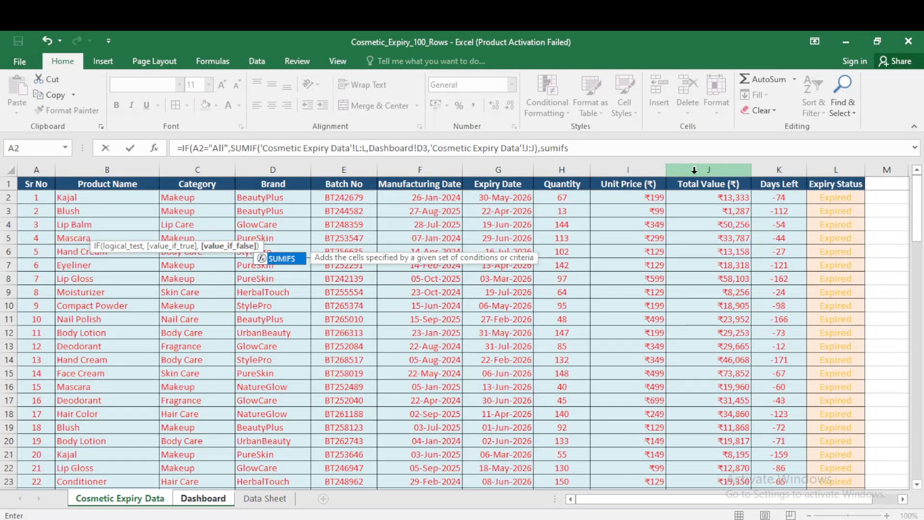
key(Tab)
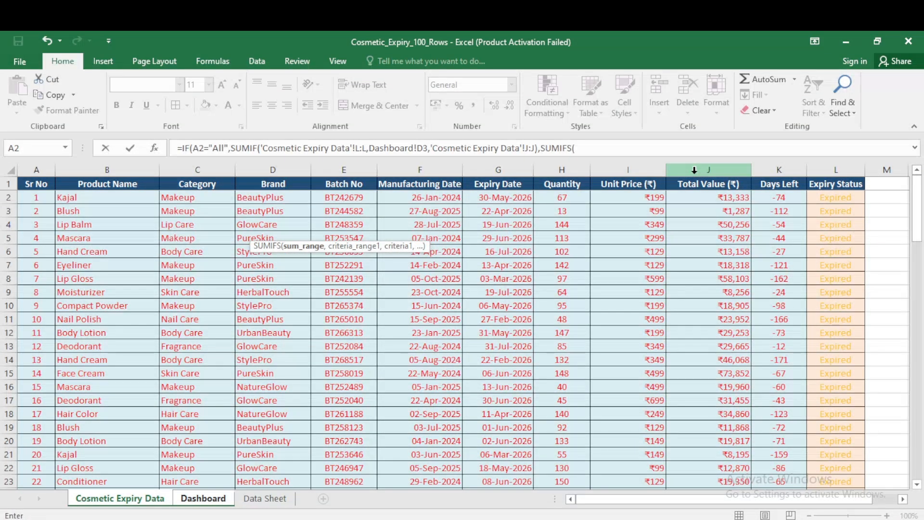
click(134, 501)
click(703, 170)
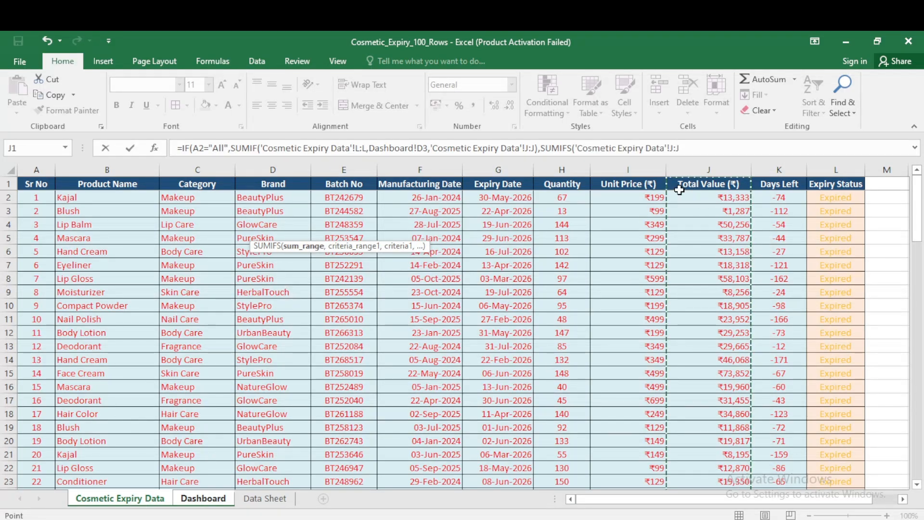
text(,)
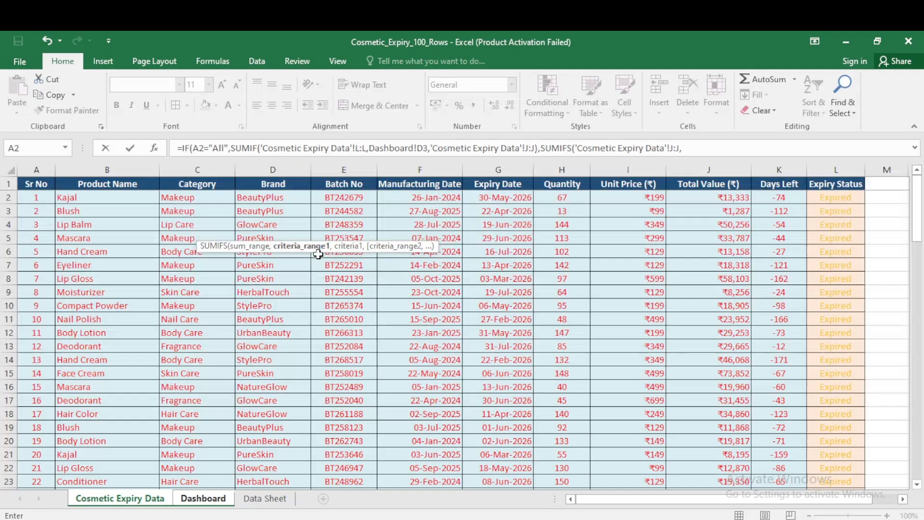
click(842, 169)
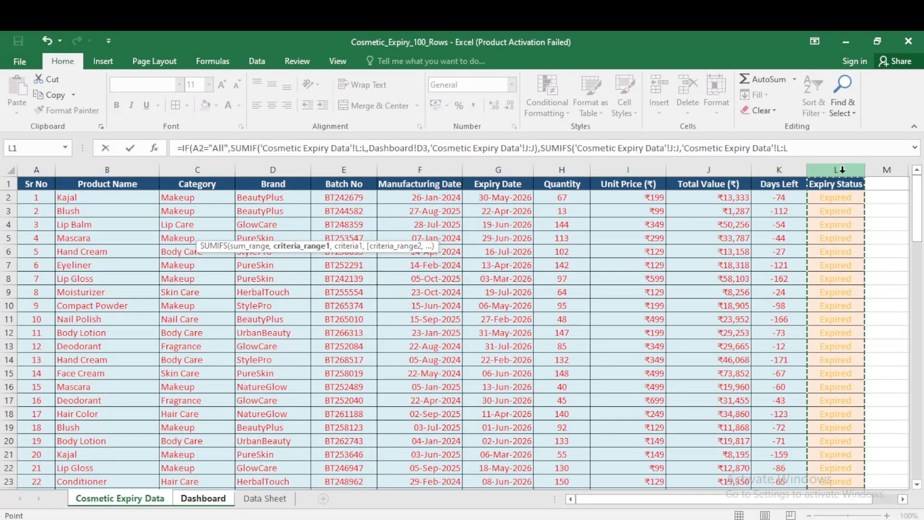
text(,)
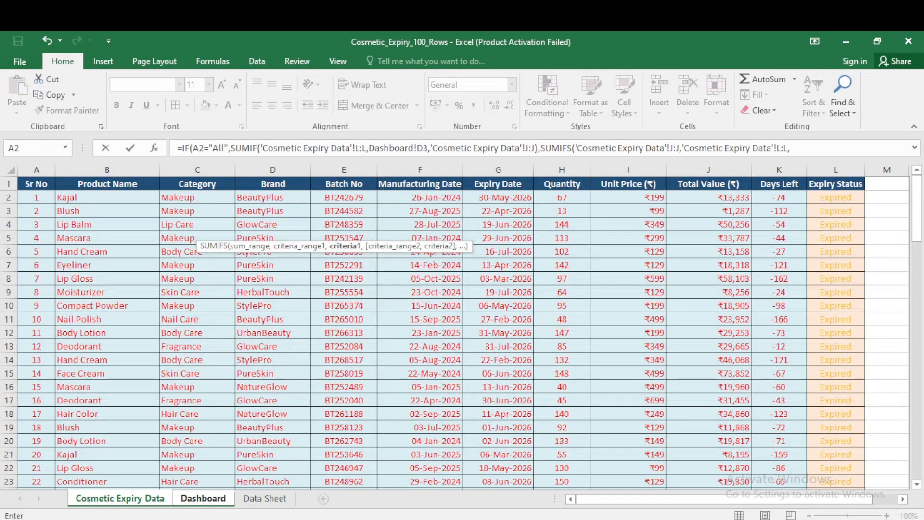
click(203, 498)
click(210, 220)
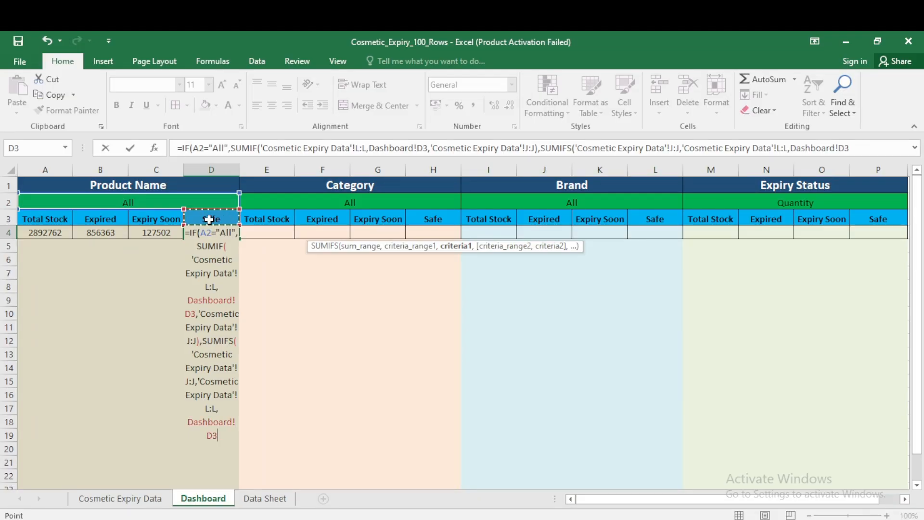
text(,)
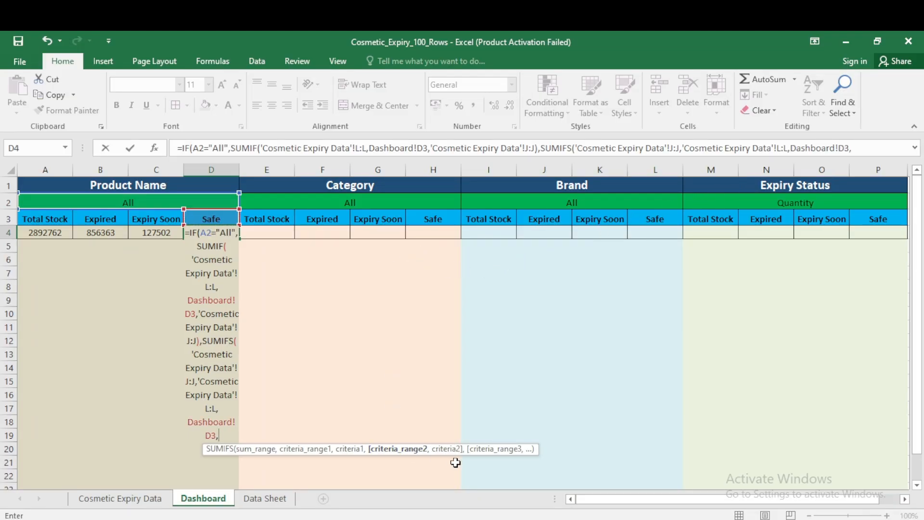
Set the second SUMIFS condition to Cosmetic Expiry Data column B matching Dashboard A2, and commit the D4 formula.
click(120, 498)
click(101, 170)
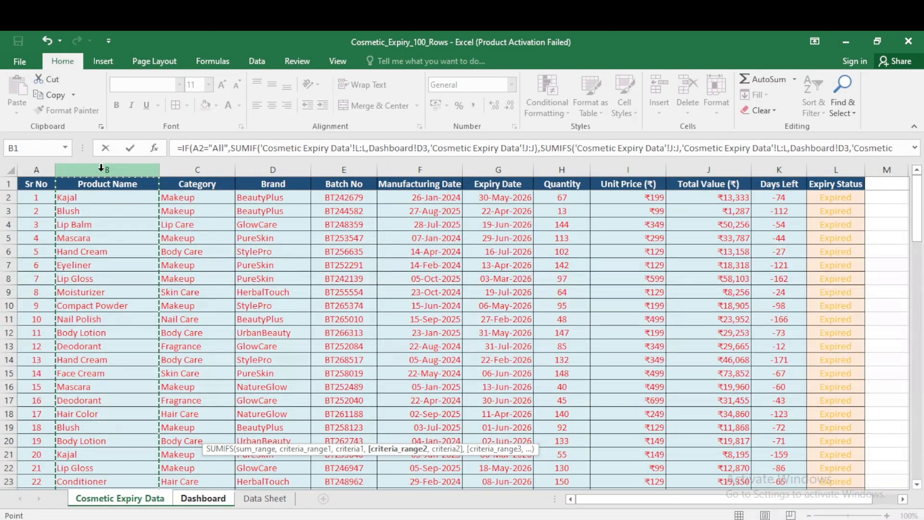
text(,)
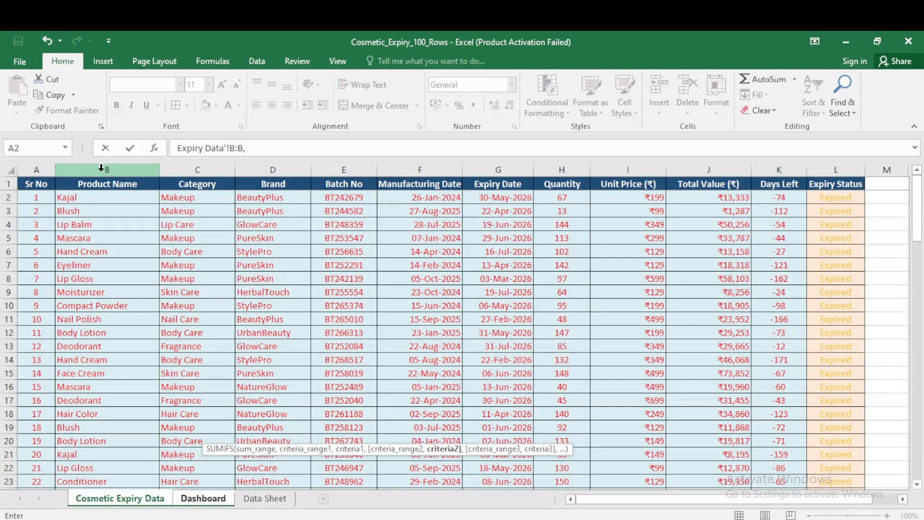
click(197, 499)
click(144, 203)
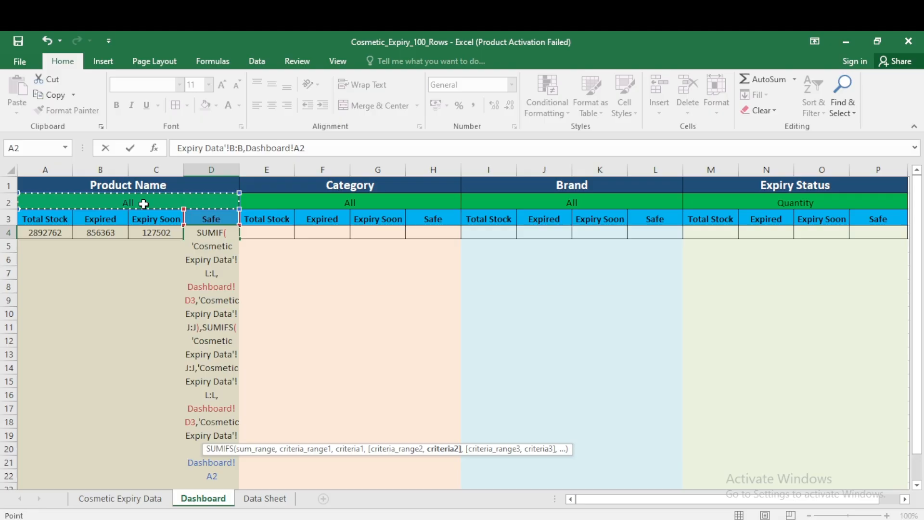
text()))
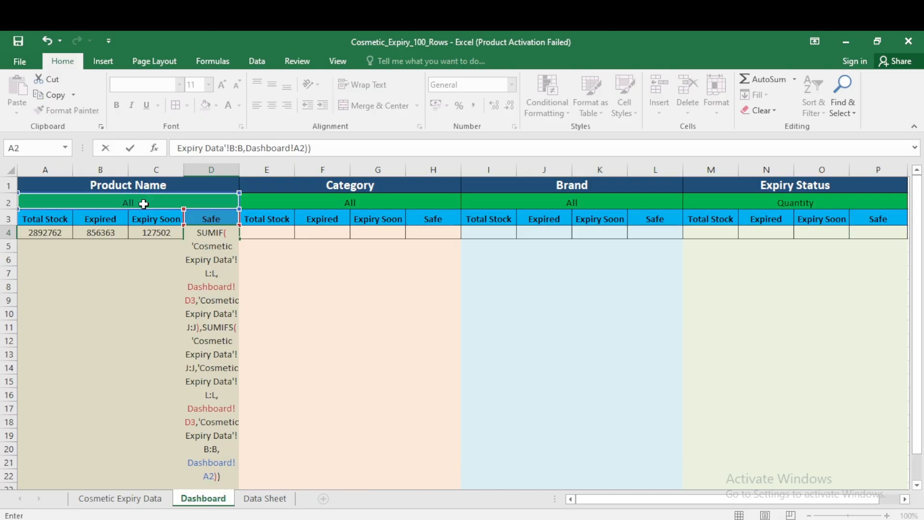
key(Return)
key(Up)
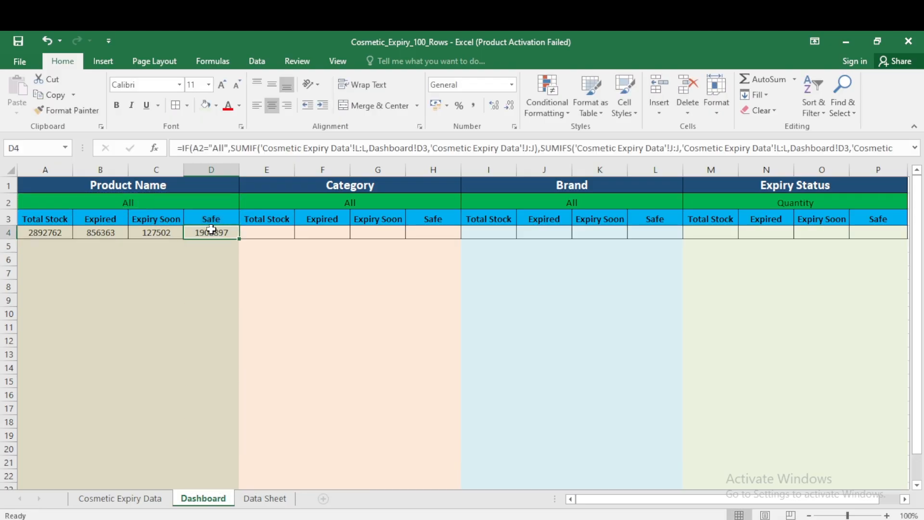
Review the Total Stock, Expired and Expiry Soon formulas in row 4 of the Product Name block.
drag(211, 230, 93, 233)
click(92, 234)
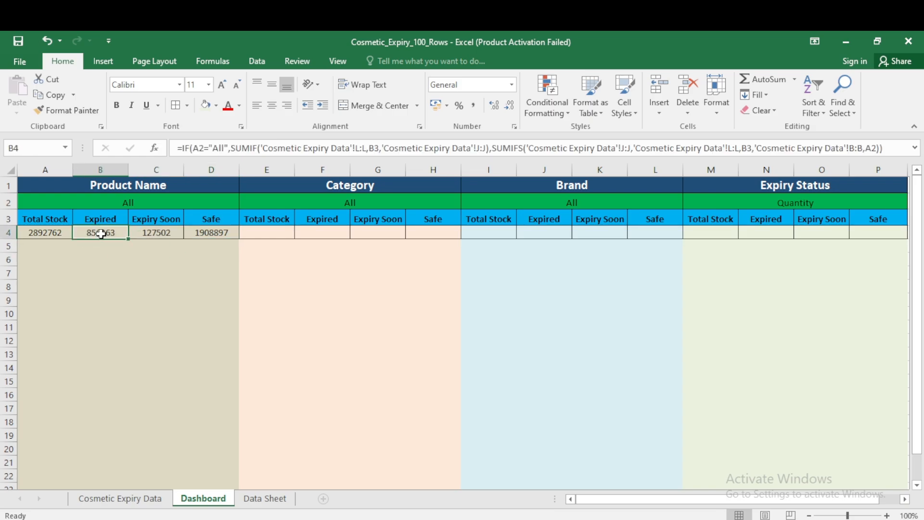
click(42, 236)
click(92, 237)
click(156, 239)
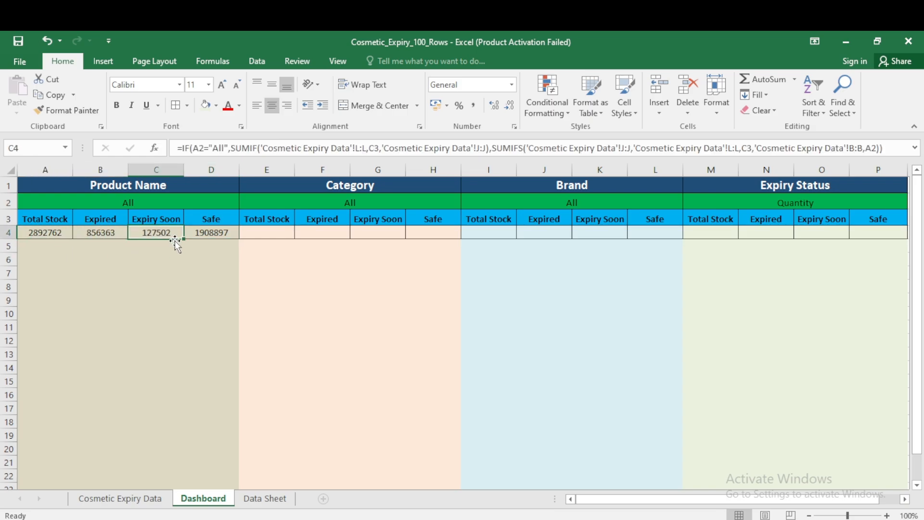
Set the Product Name filter to Kajal and check its total, expired, expiry-soon and safe stock formulas in row 4.
click(214, 233)
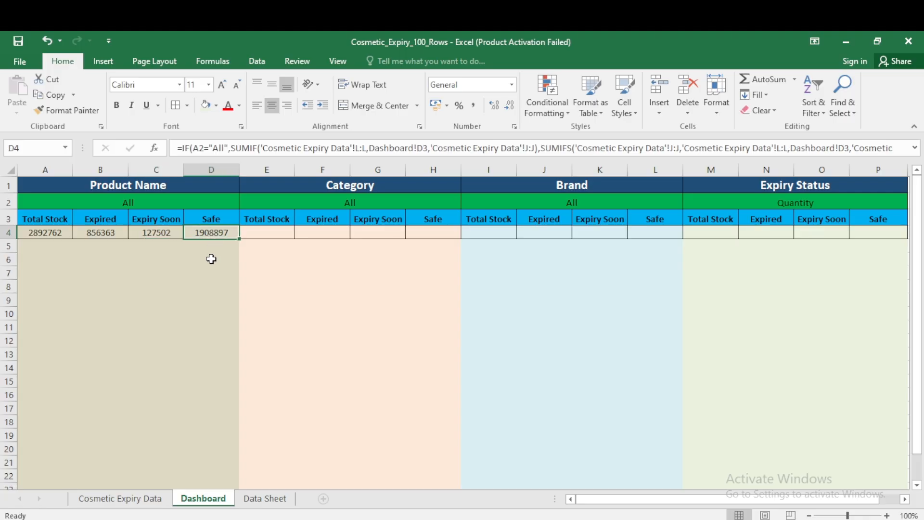
click(213, 202)
click(245, 203)
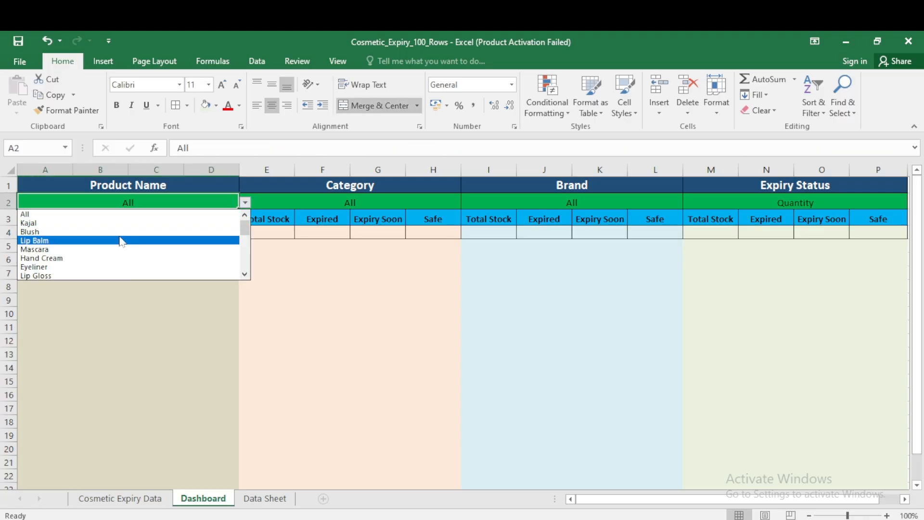
click(51, 224)
click(41, 238)
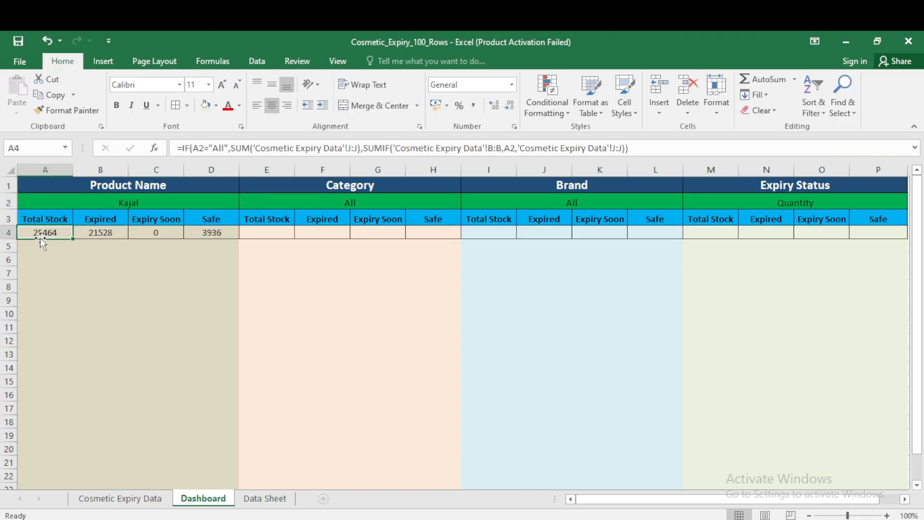
drag(96, 232, 197, 232)
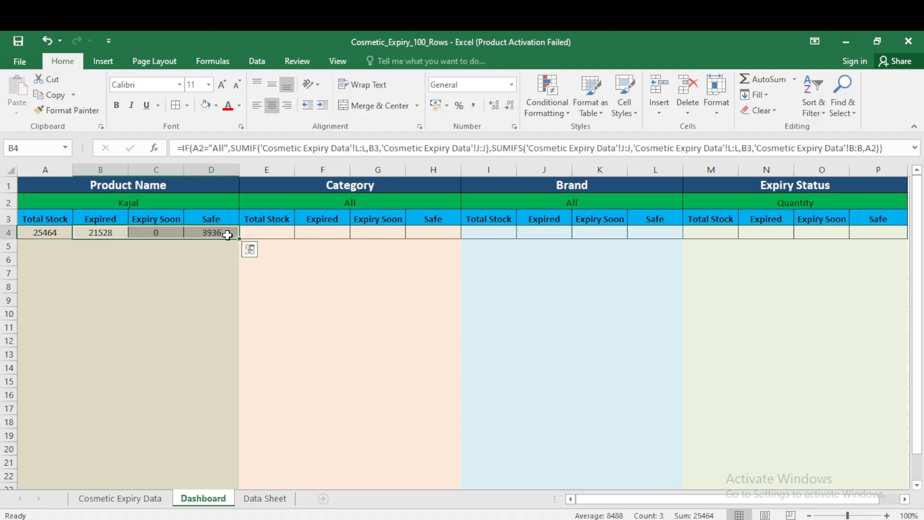
click(200, 269)
click(151, 233)
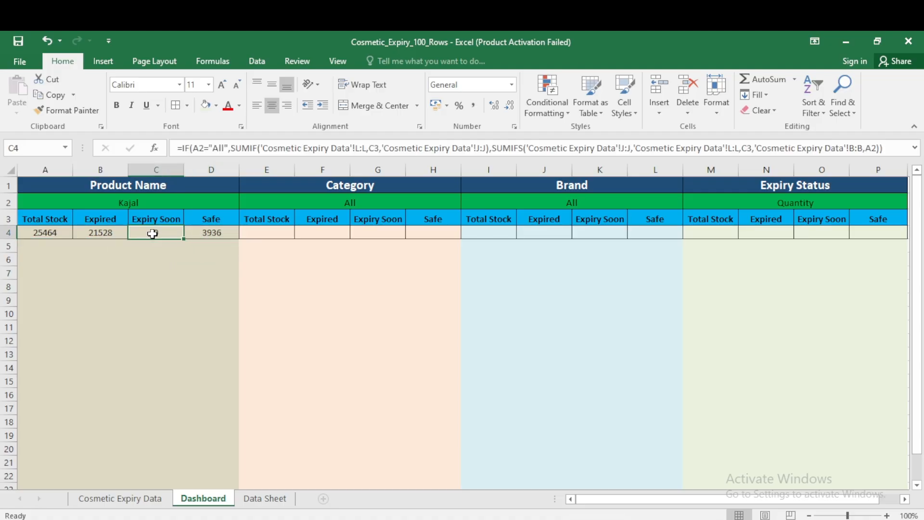
Switch the Product Name filter to Eyeliner to test the stock figures.
click(207, 202)
click(245, 202)
click(83, 258)
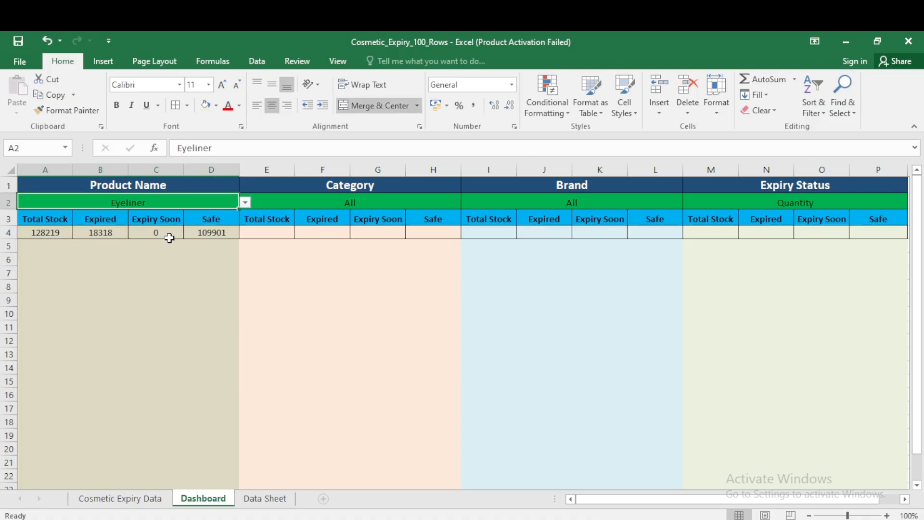
Test the Product Name filter with Body Lotion and return it to All.
click(247, 203)
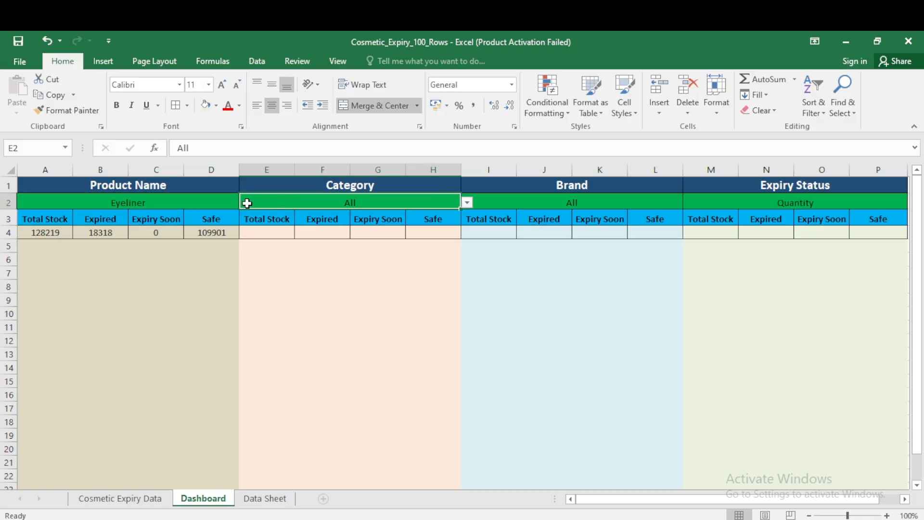
click(223, 201)
click(245, 202)
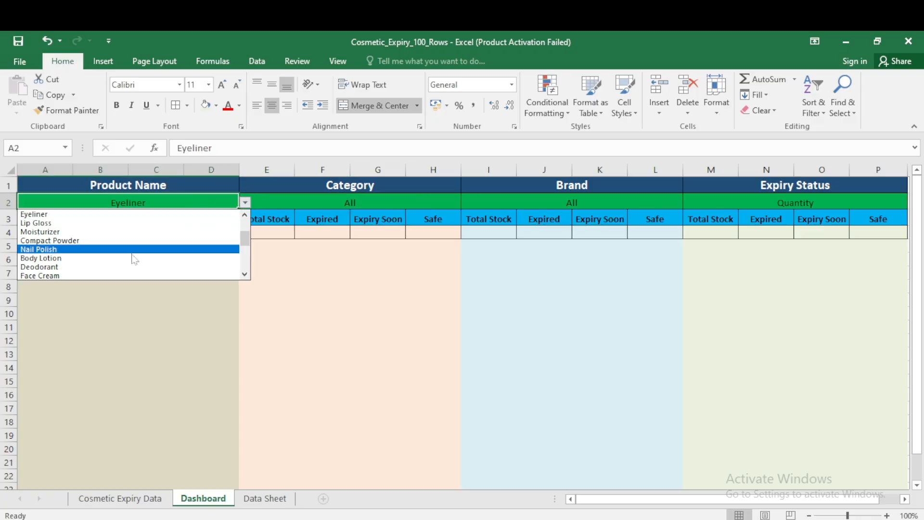
click(65, 259)
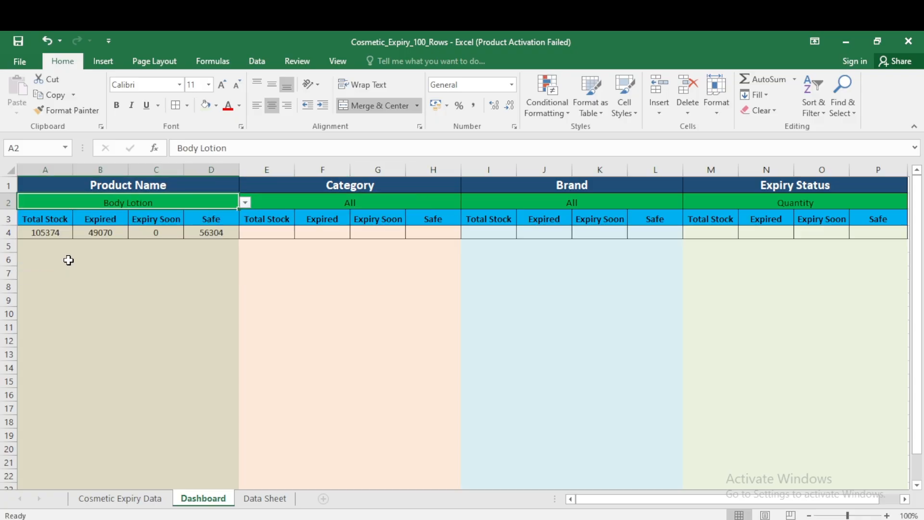
click(243, 203)
click(89, 267)
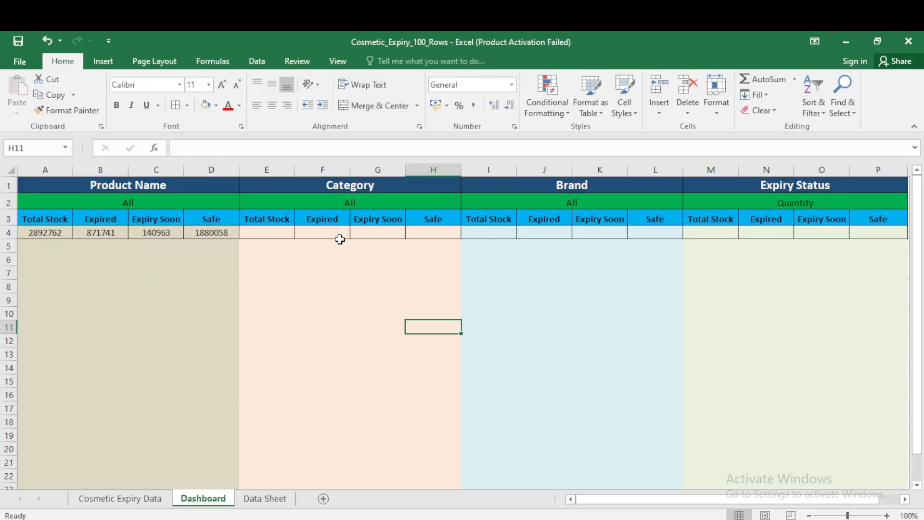
Start an IF formula in the Category block's Total Stock cell E4 with the test E2="All".
click(272, 234)
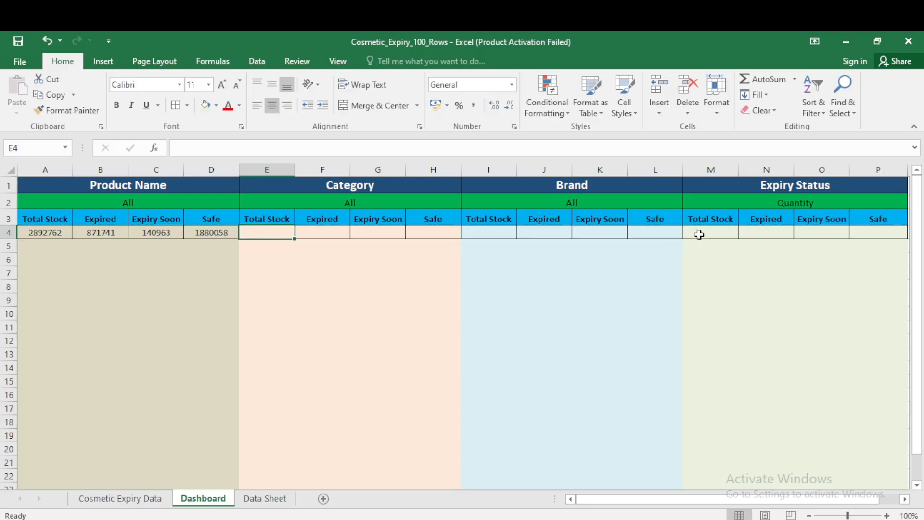
text(=)
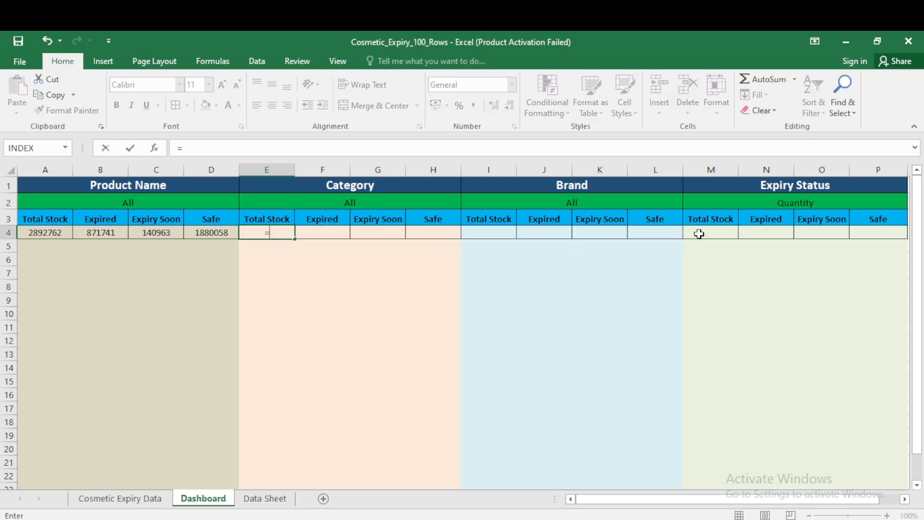
text(IF()
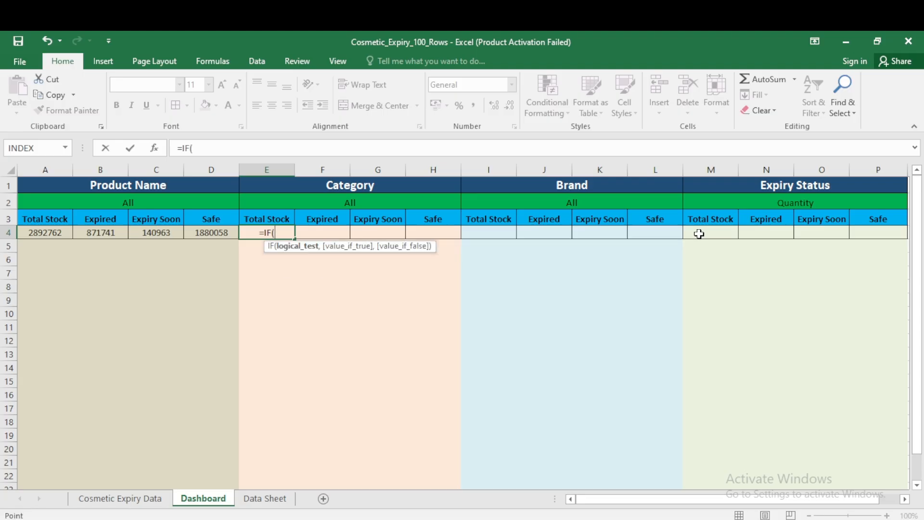
key(Up)
key(Up)
text(=)
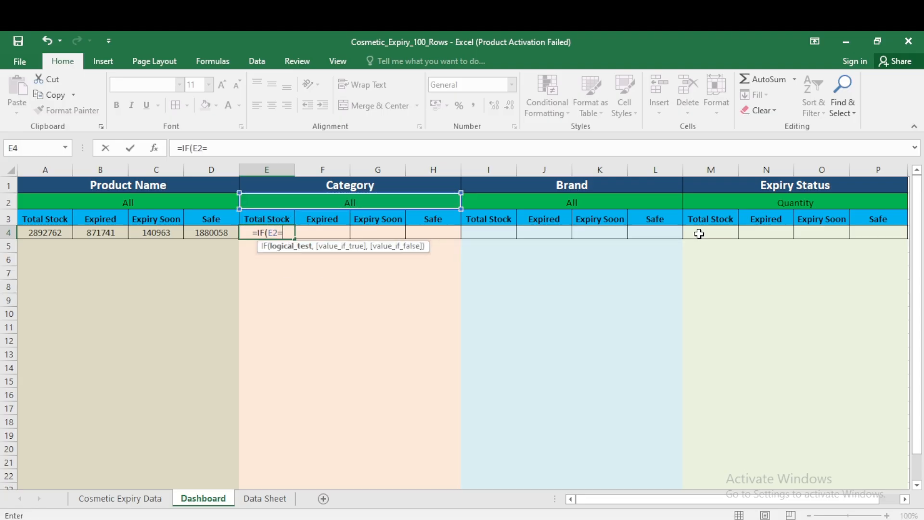
text("Al)
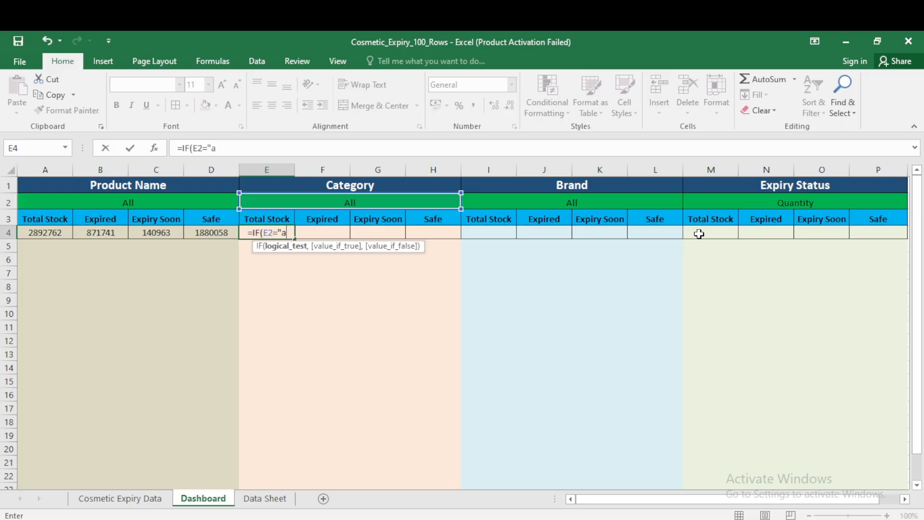
text(l")
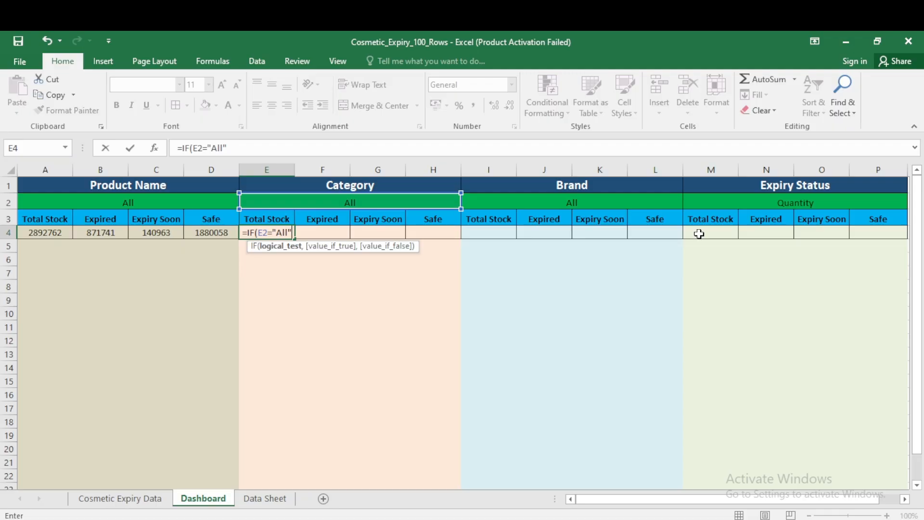
Make the IF's true result the SUM of the Total Value column J:J on the Cosmetic Expiry Data sheet.
text(,sum)
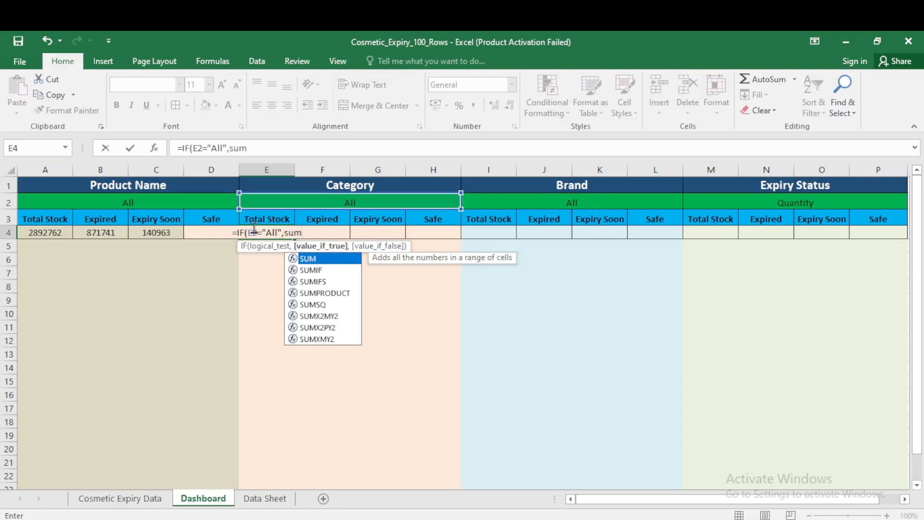
double_click(315, 263)
click(120, 498)
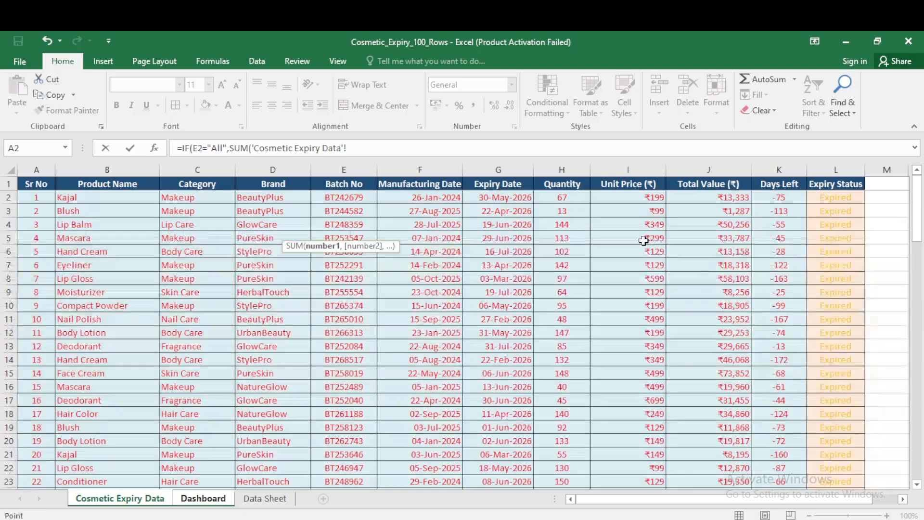
click(704, 171)
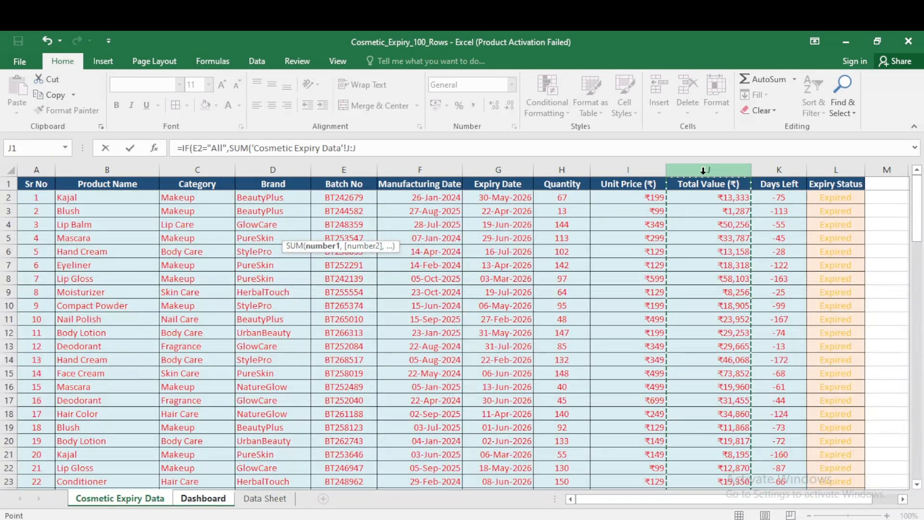
text())
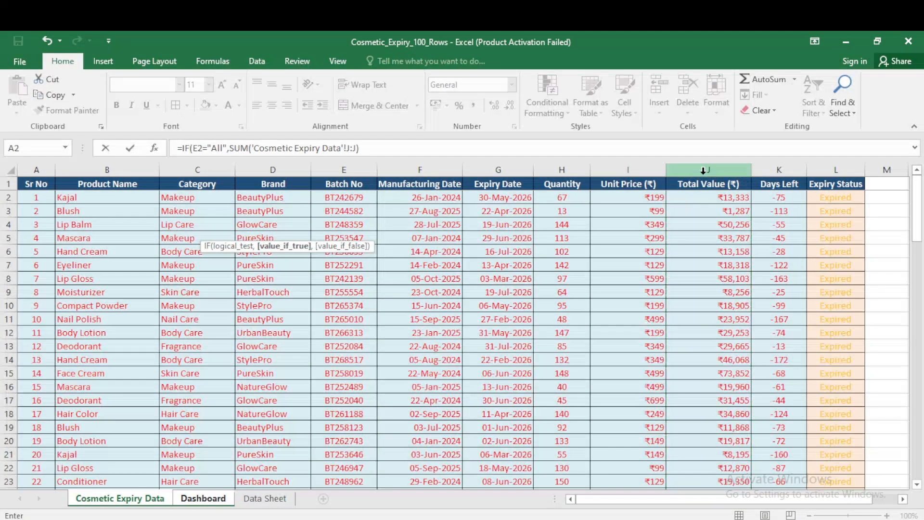
text(,)
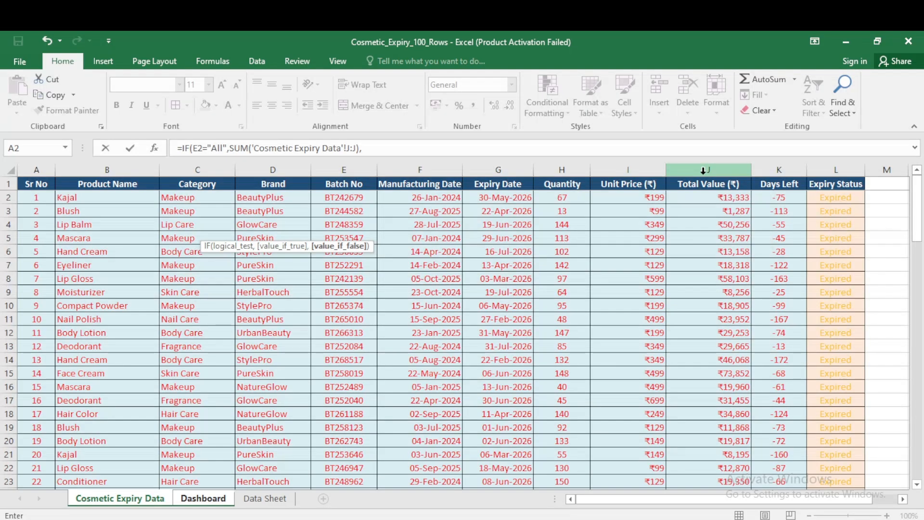
Begin a SUMIF as the IF's false result, with Category column C:C of the Cosmetic Expiry Data sheet as its range.
text(sumif)
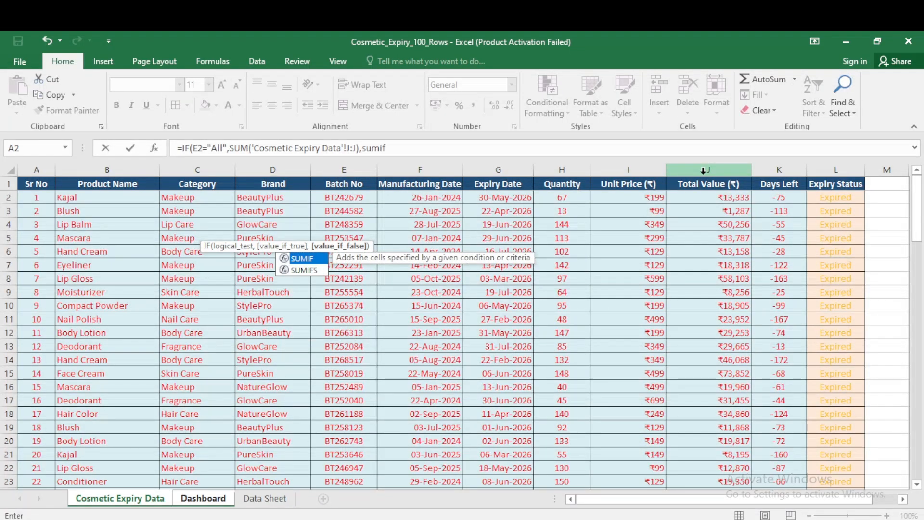
key(Tab)
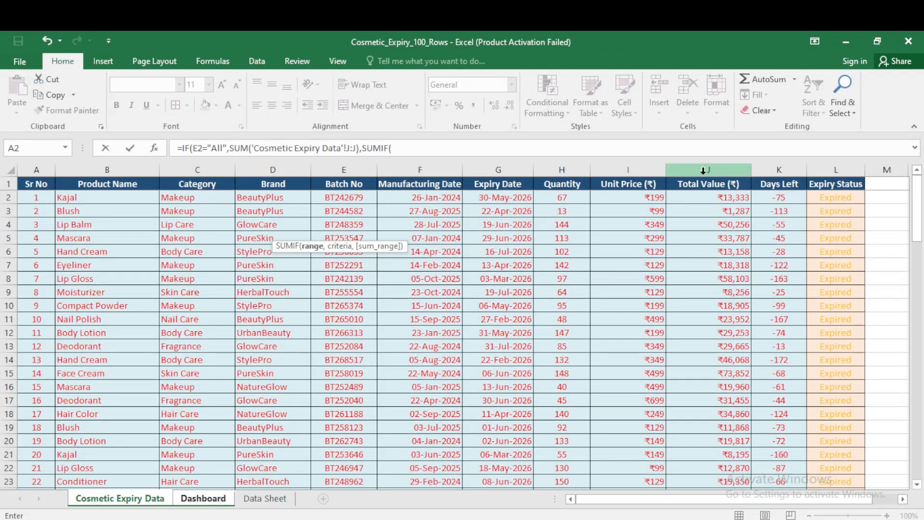
click(196, 498)
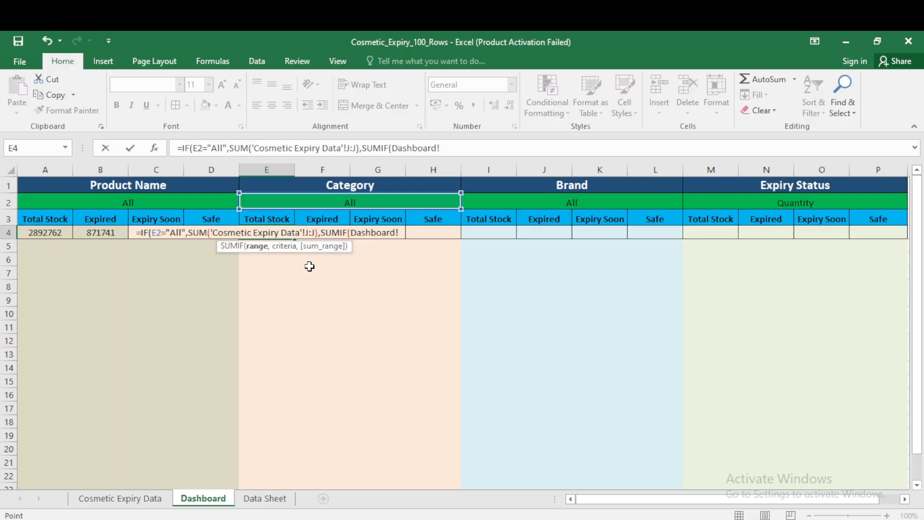
click(136, 503)
click(192, 170)
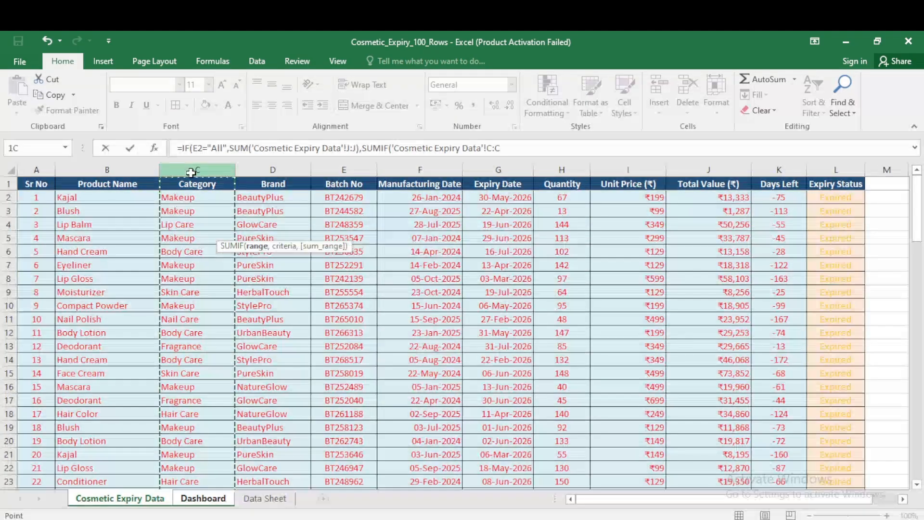
text(,)
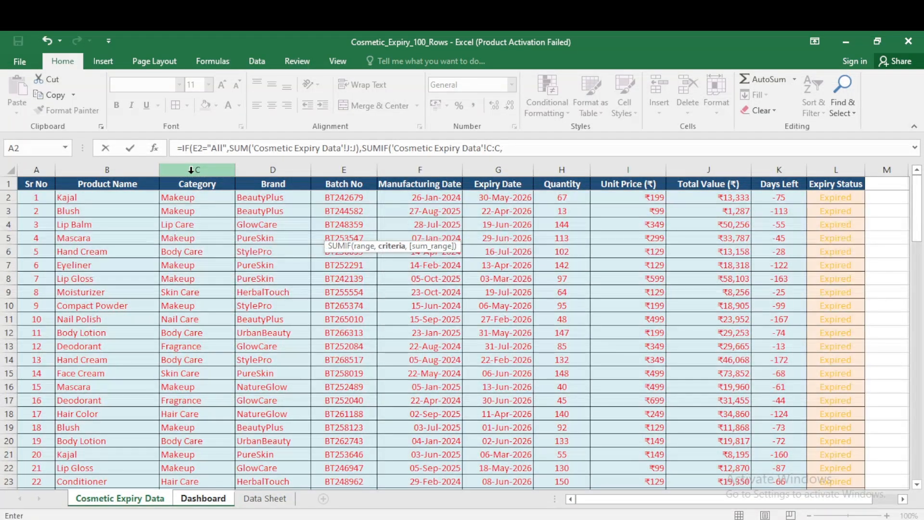
Complete the SUMIF with Dashboard cell E2 as criteria and Cosmetic Expiry Data column J:J as sum range, and commit the E4 formula.
click(190, 499)
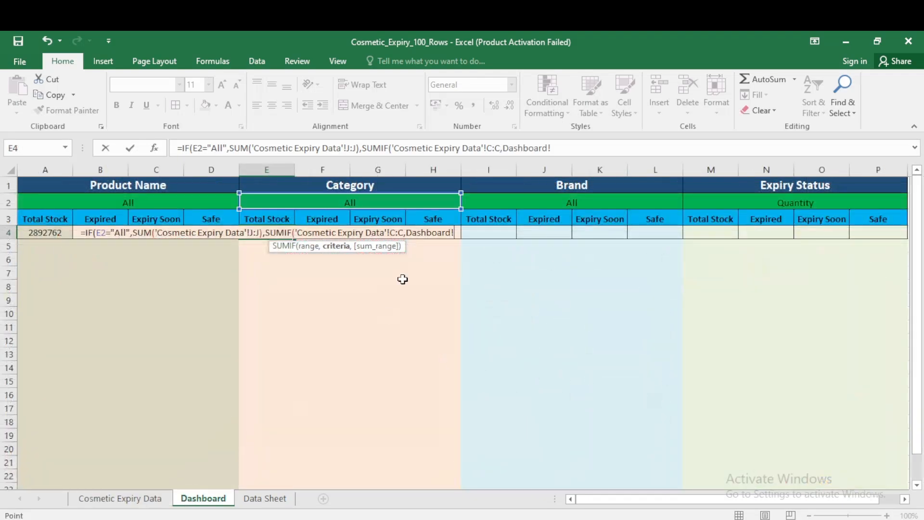
click(350, 202)
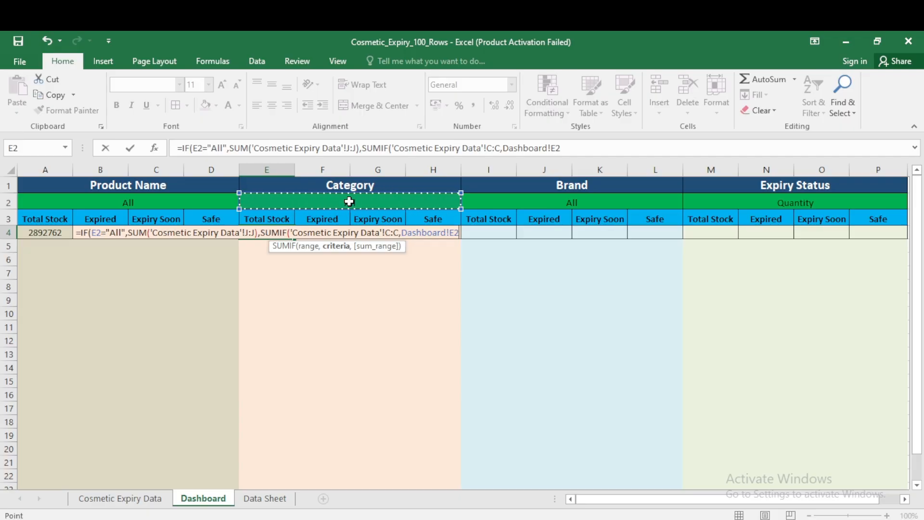
text(,)
click(140, 499)
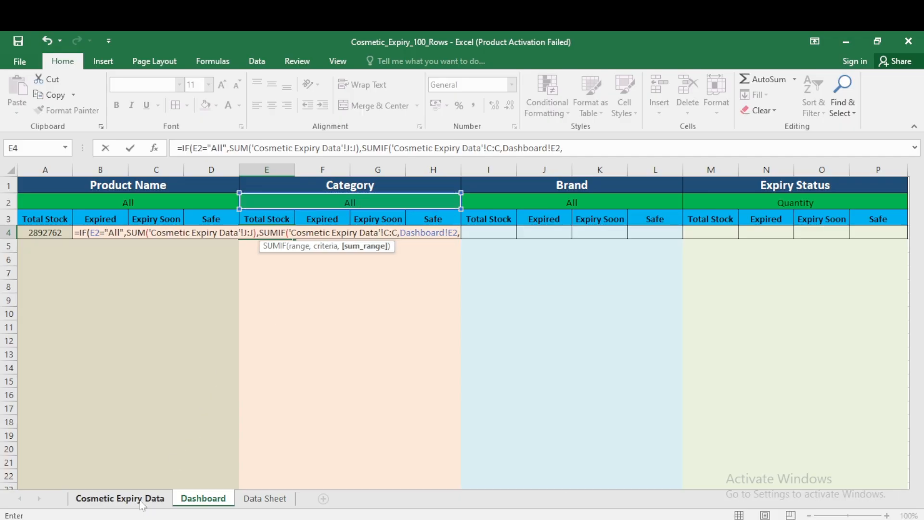
click(719, 169)
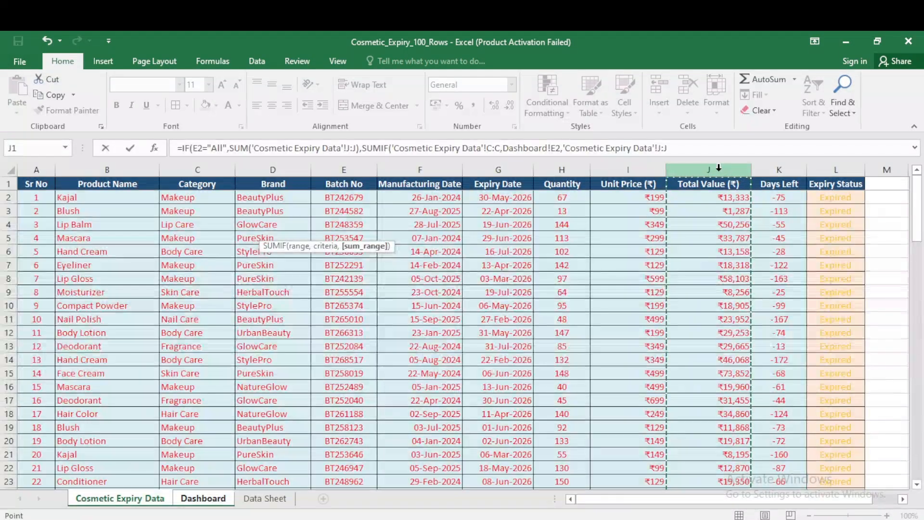
text())
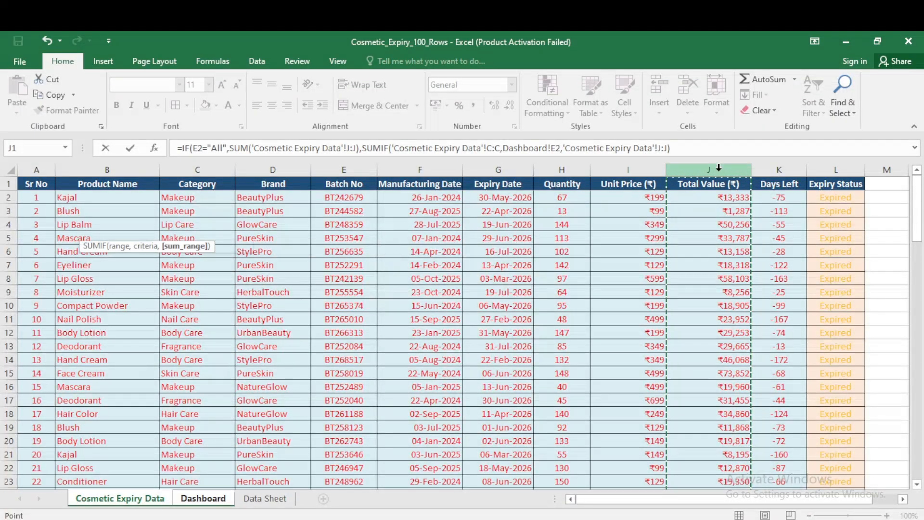
key(Return)
key(Return)
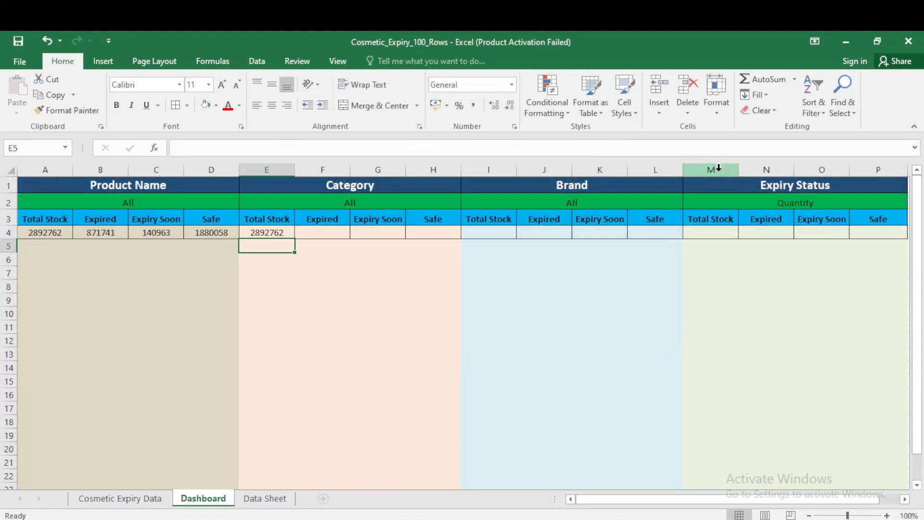
click(272, 233)
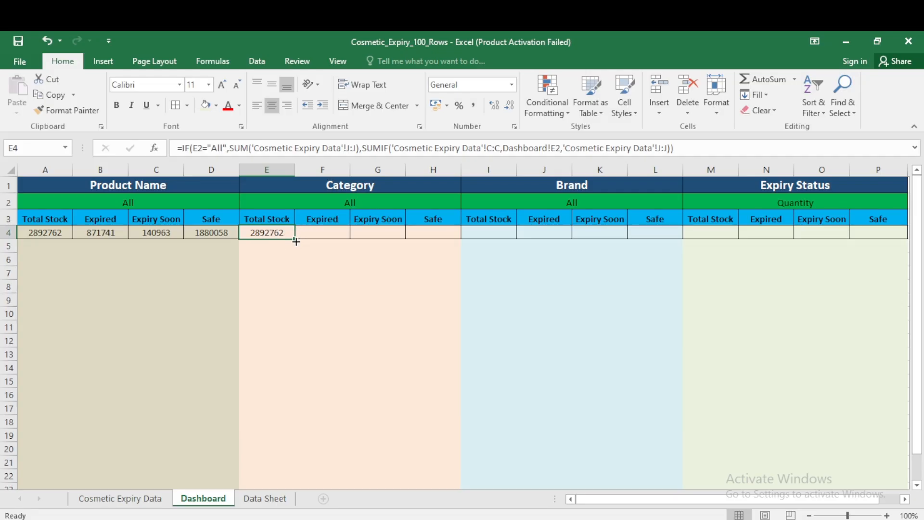
Start an IF formula in the Category block's Expired cell F4 with the test E2="All".
click(331, 234)
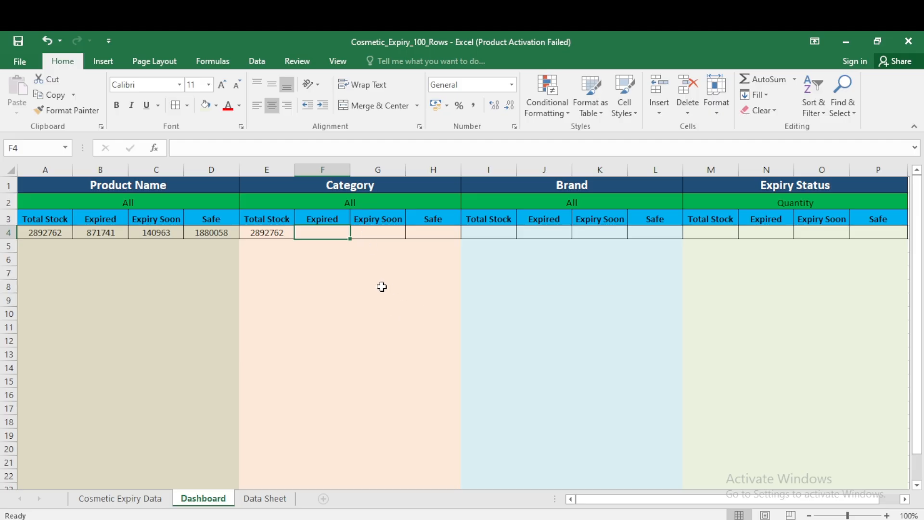
text(=)
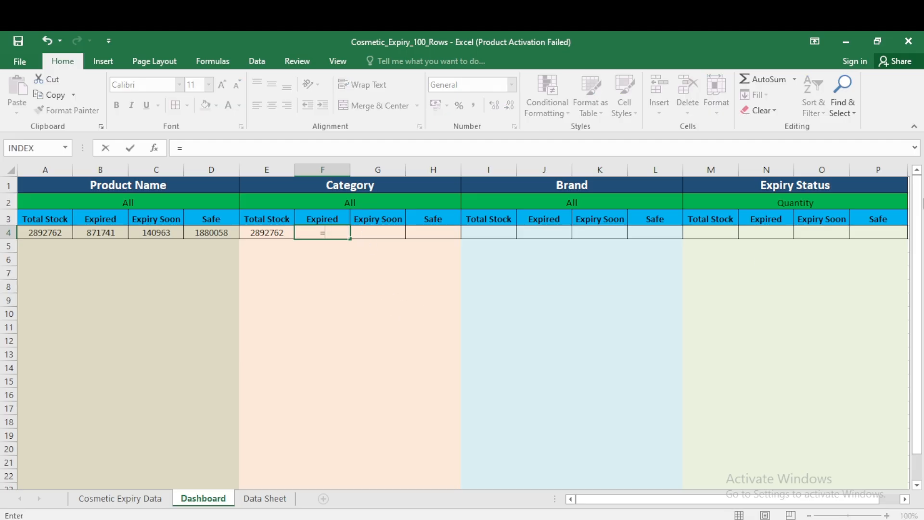
text(i)
key(Tab)
key(Up)
key(Up)
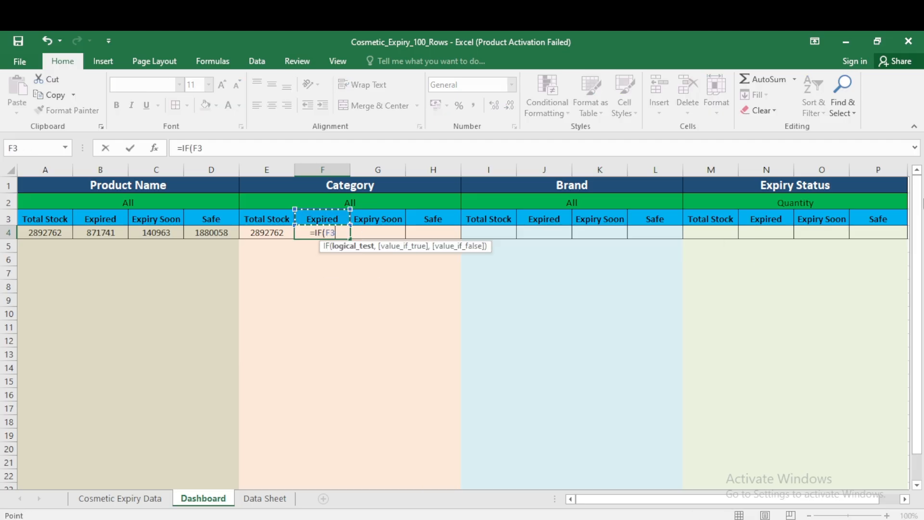
text(="a)
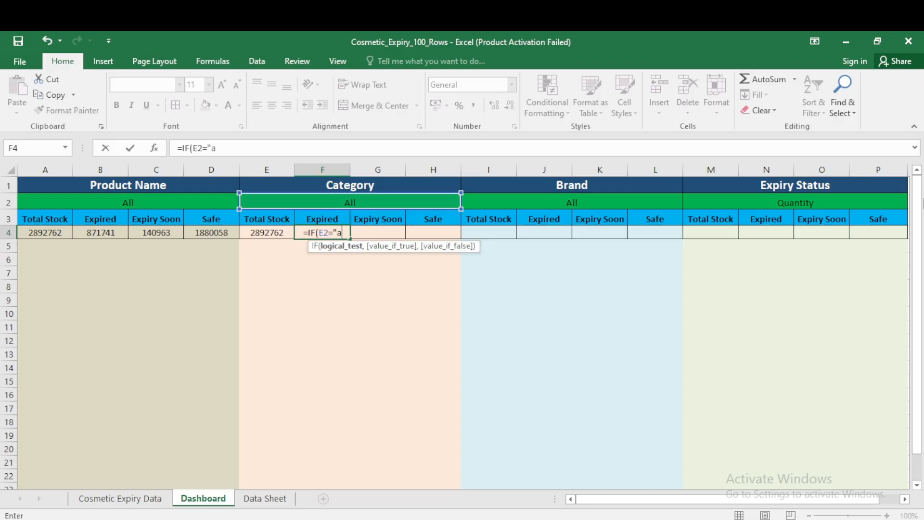
key(BackSpace)
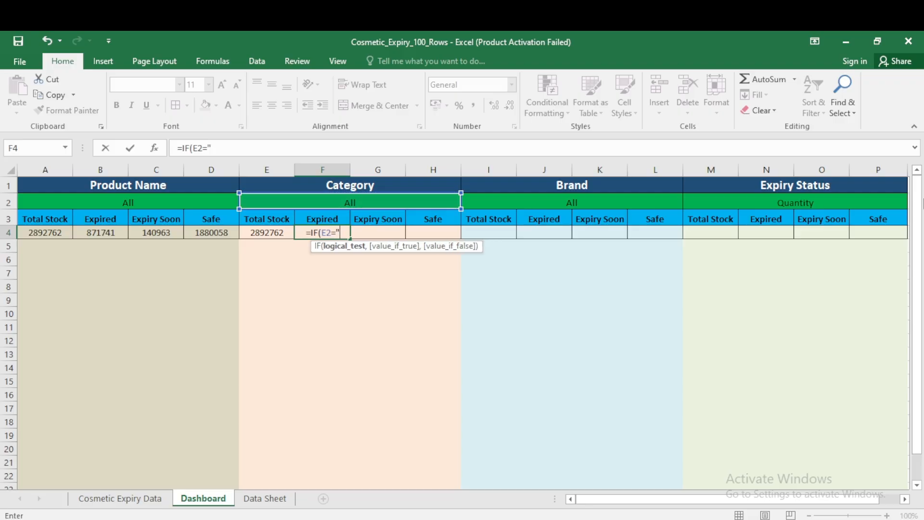
text(All)
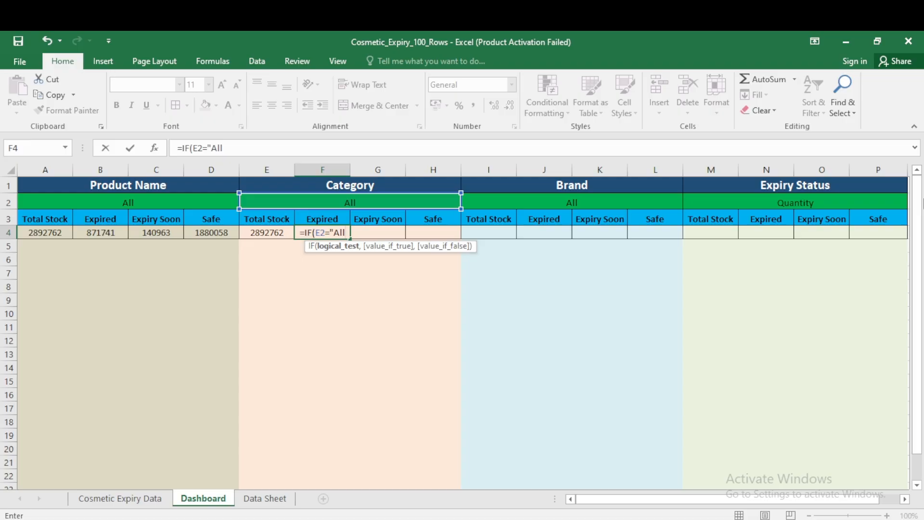
text(",)
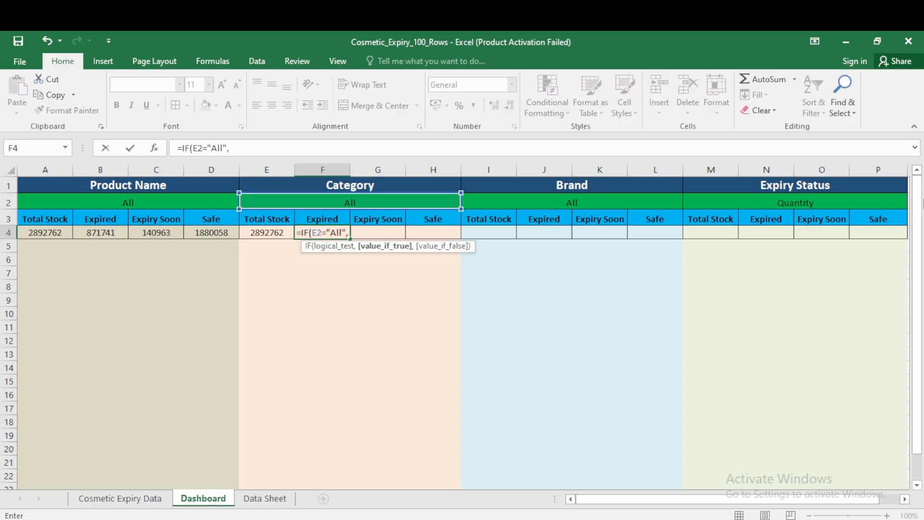
Make the true result a SUMIF with Cosmetic Expiry Data column L:L as range, Dashboard F3 as criteria and column J:J as sum range.
text(sumif)
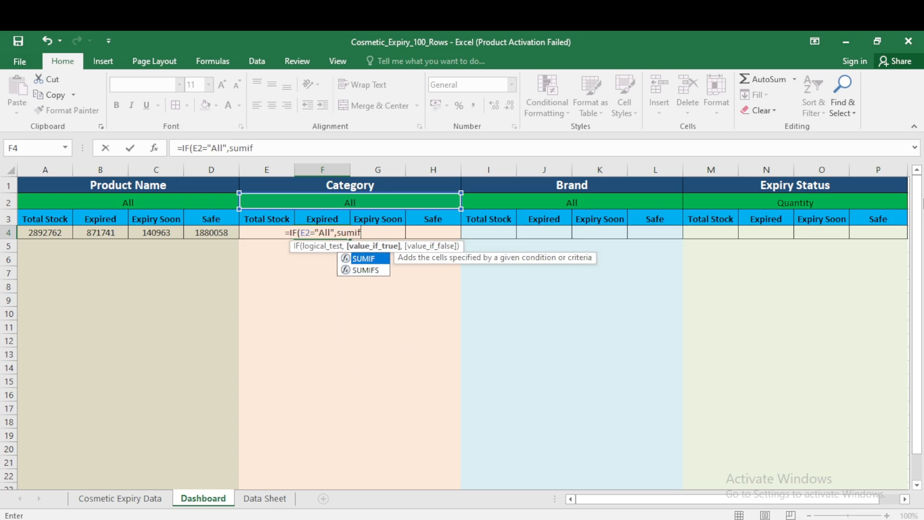
key(Tab)
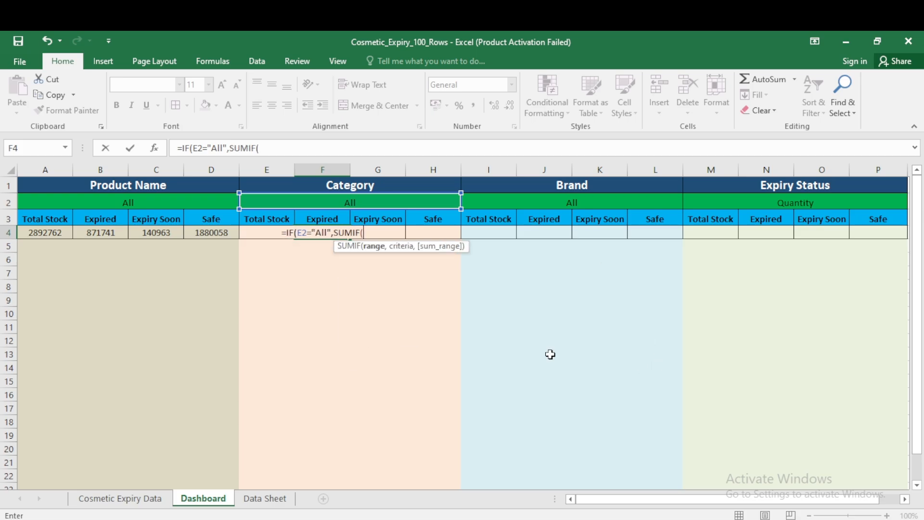
click(123, 499)
click(834, 169)
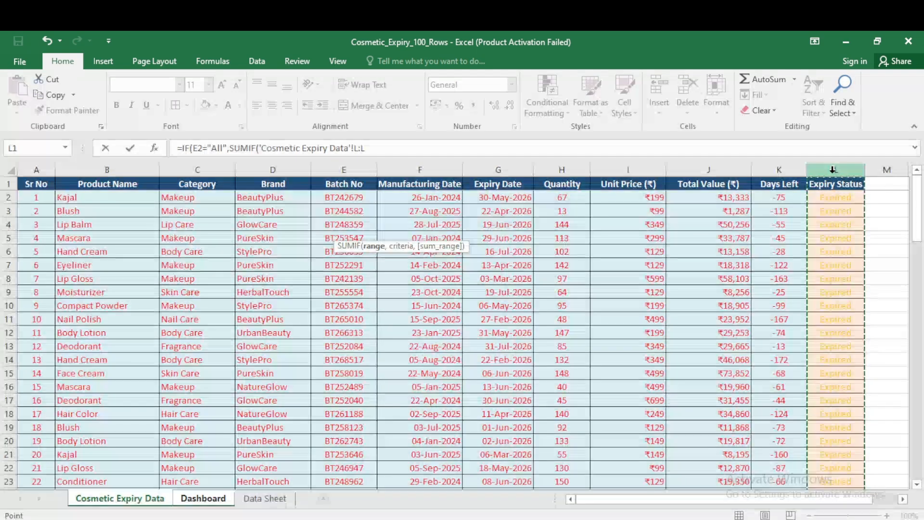
text(,)
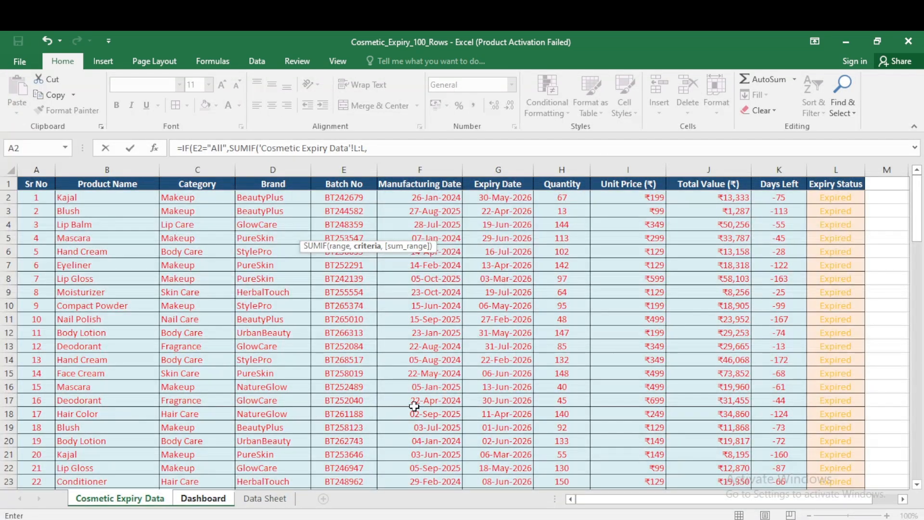
click(212, 499)
click(314, 219)
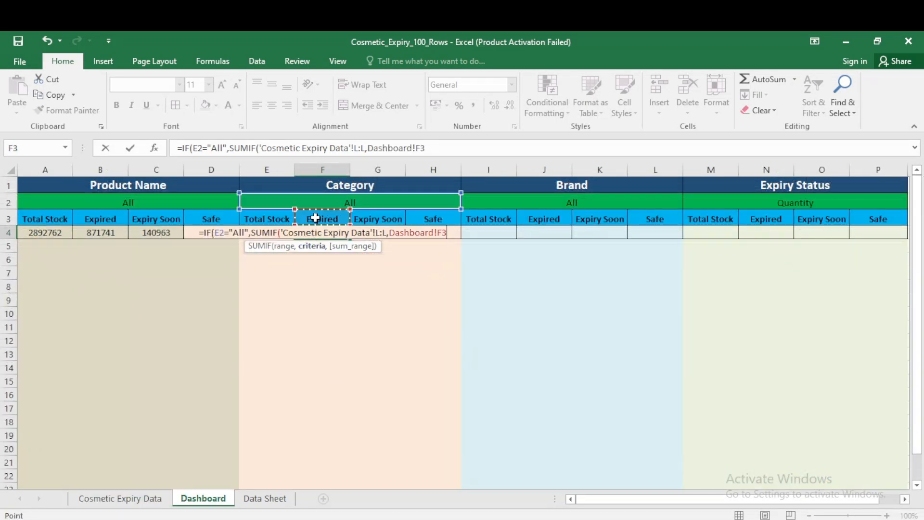
text(,)
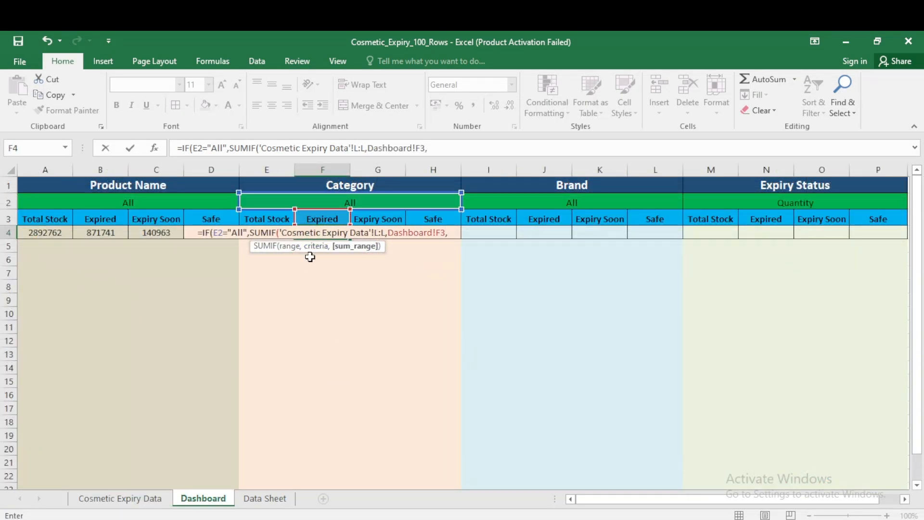
click(120, 499)
click(707, 169)
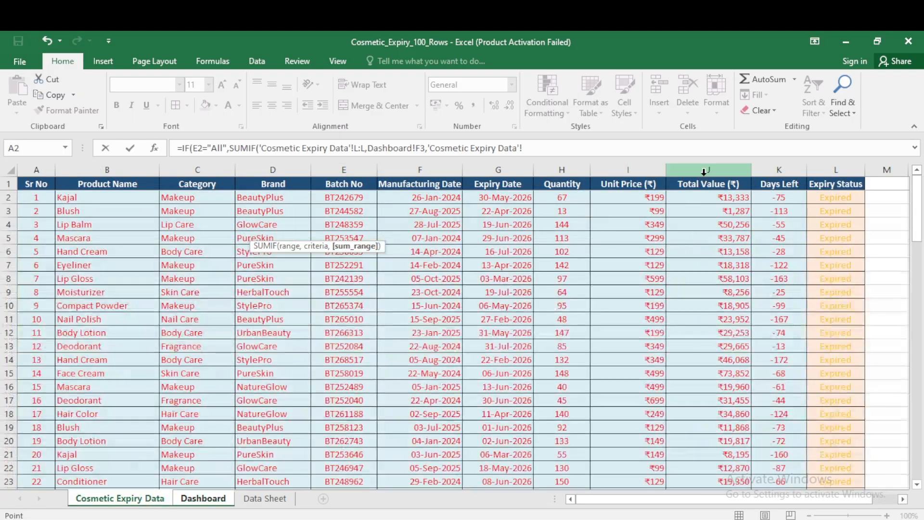
Begin a SUMIFS as the false result, summing Cosmetic Expiry Data column J:J where Expiry Status column L:L matches Dashboard cell F3.
text(),s)
text(um)
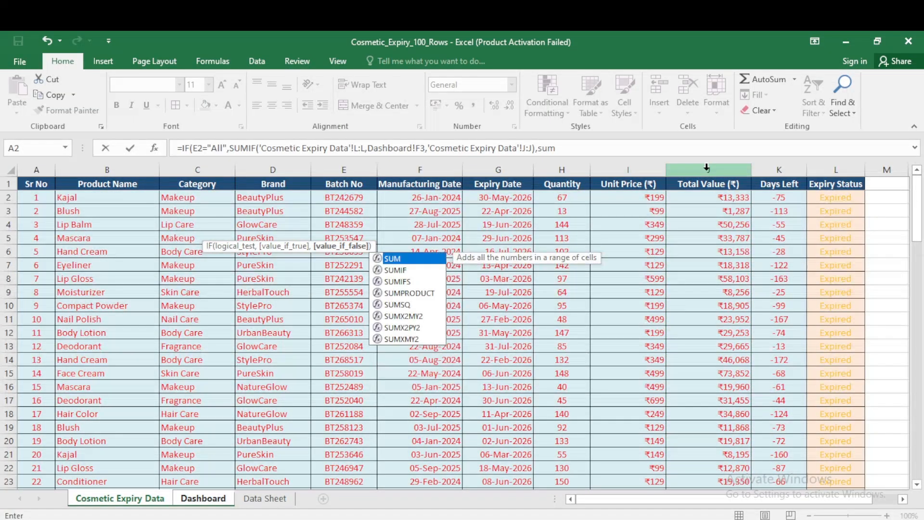
text(ifs)
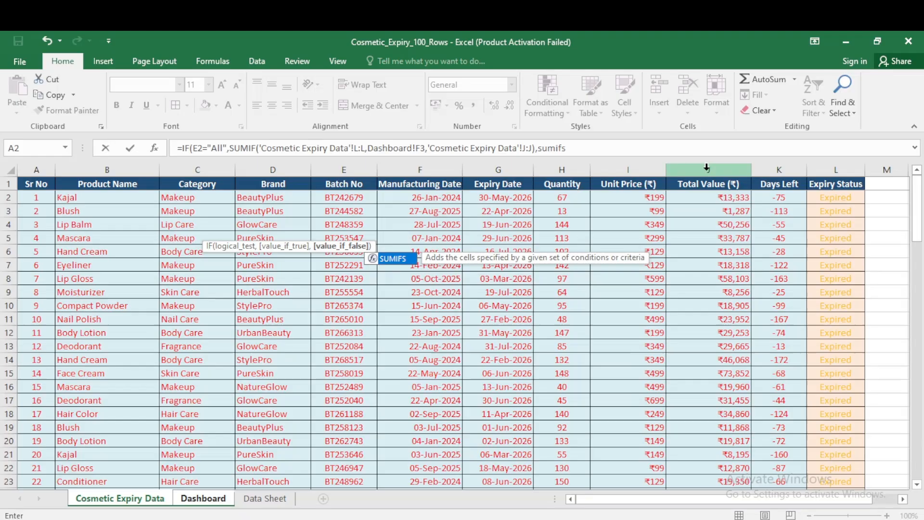
key(Tab)
click(704, 172)
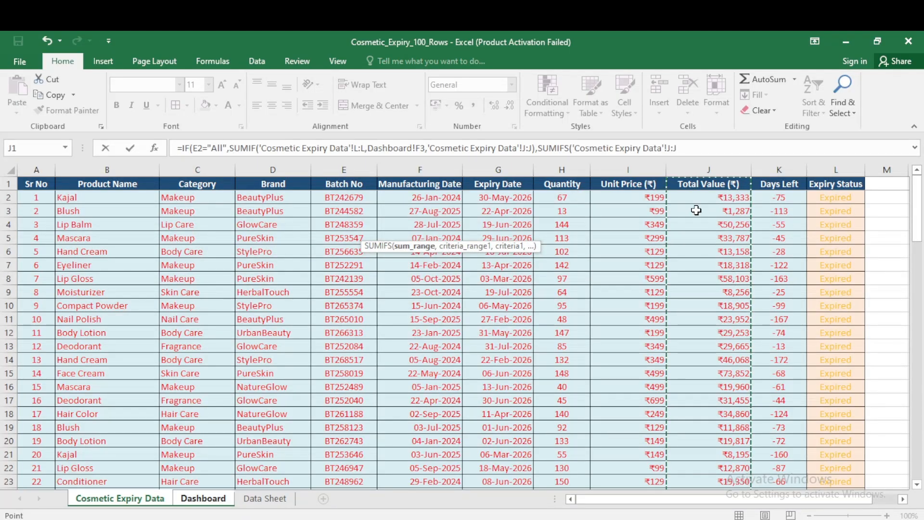
text(,)
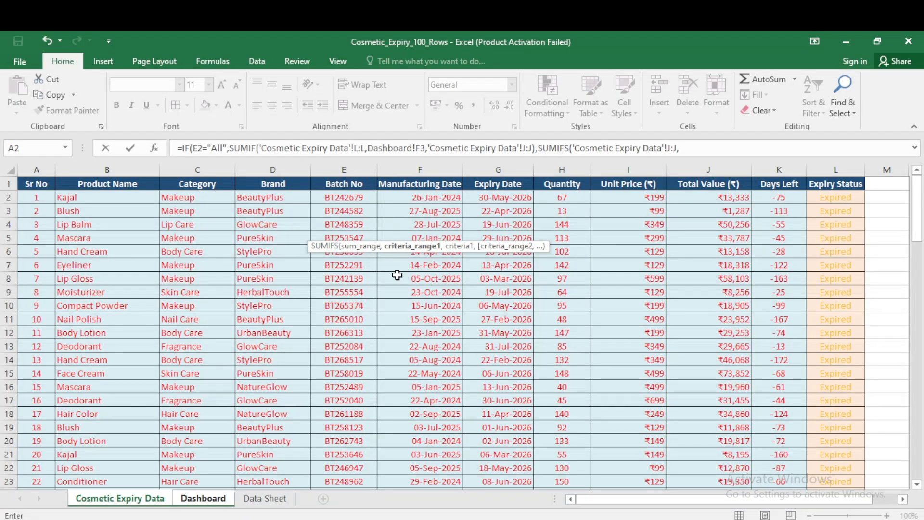
click(844, 165)
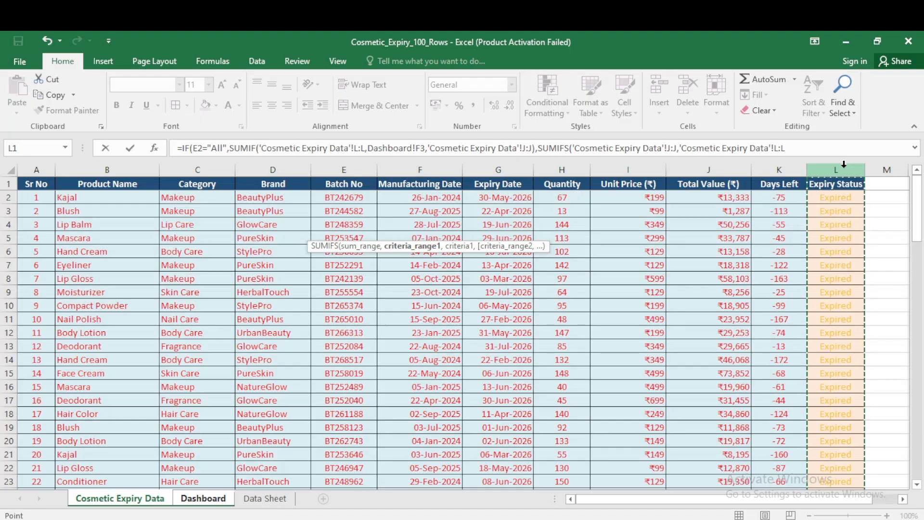
text(,)
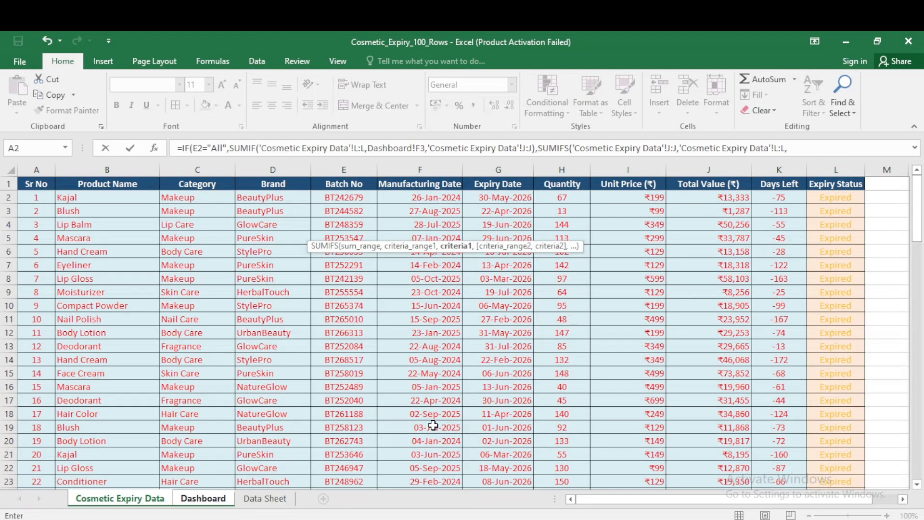
click(195, 498)
click(327, 220)
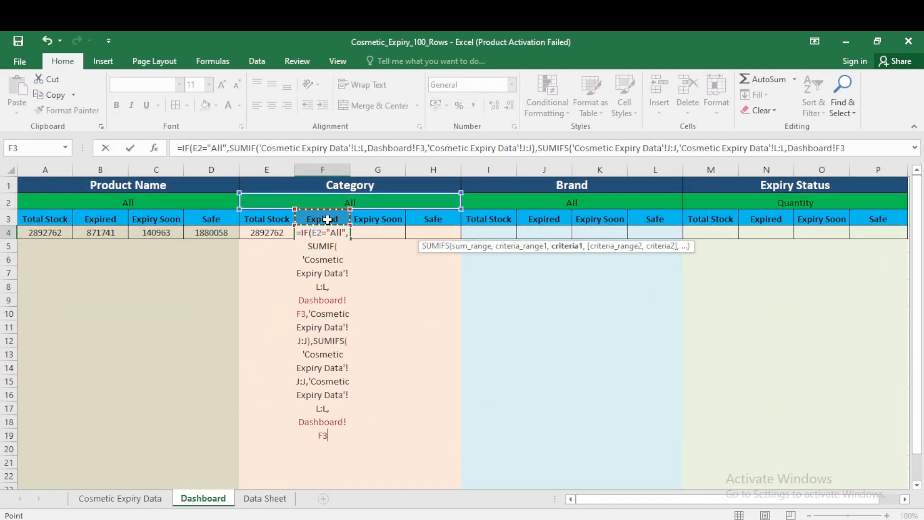
text(,)
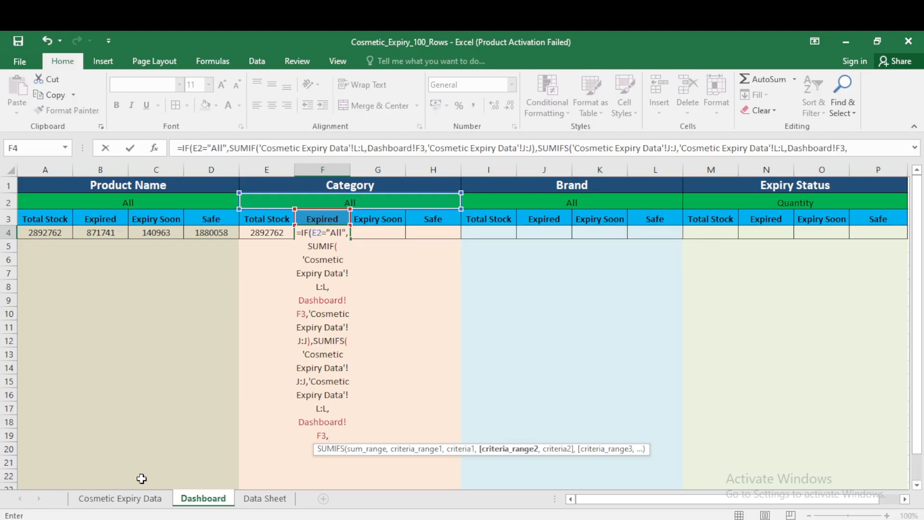
Add Cosmetic Expiry Data column C:C with Dashboard cell E2 as the second SUMIFS condition and commit the F4 formula.
click(135, 500)
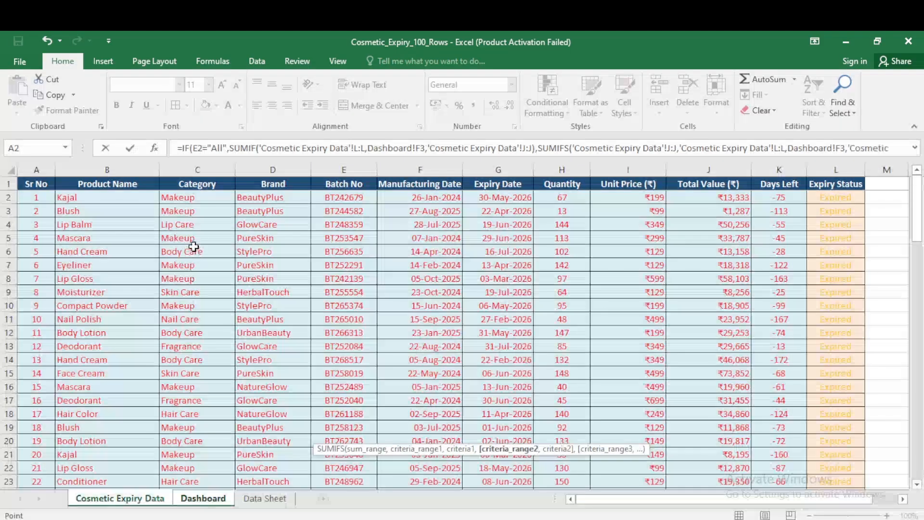
click(193, 170)
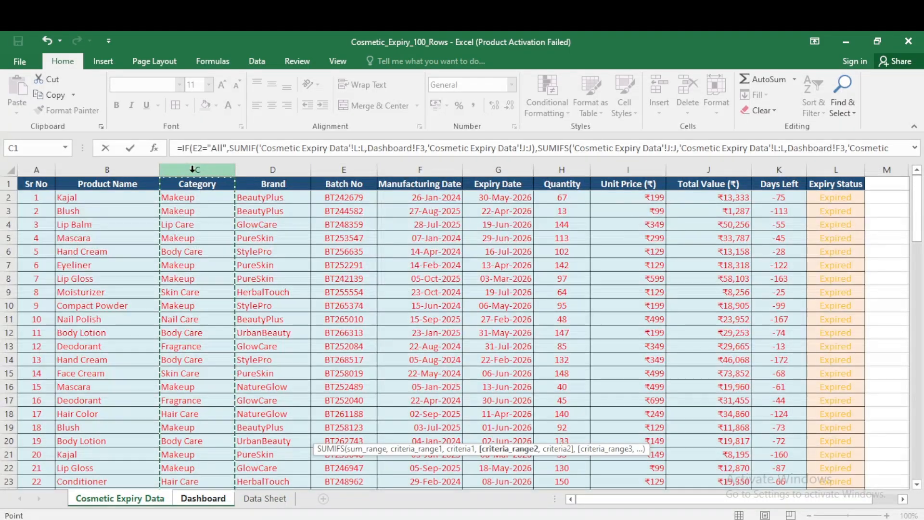
click(203, 498)
click(359, 204)
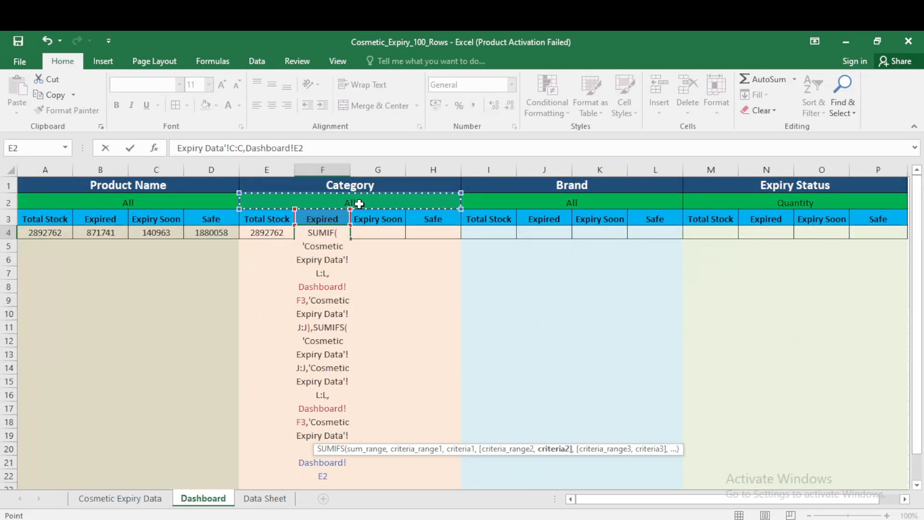
text())
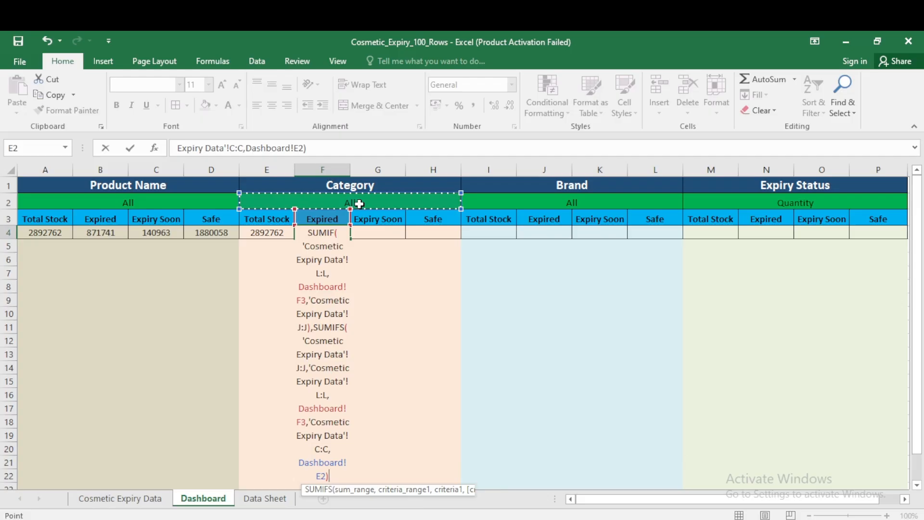
key(Return)
key(Up)
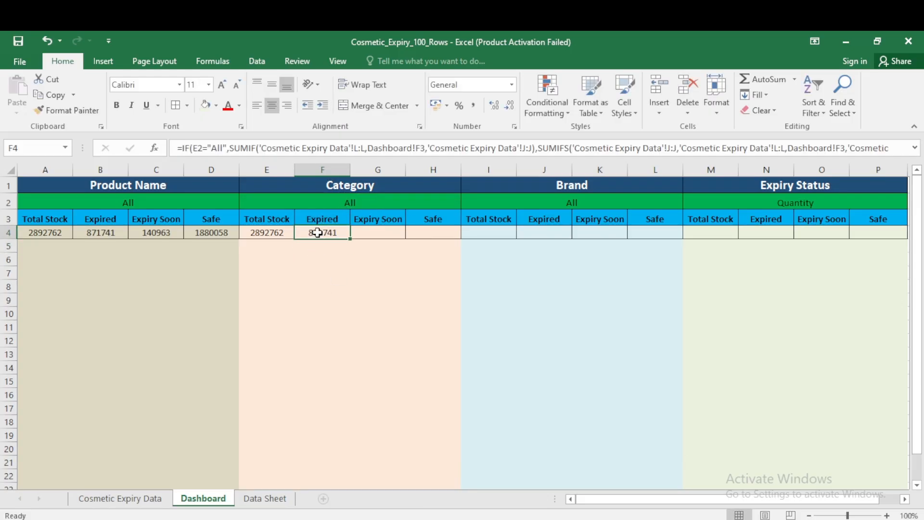
Choose Lip Care in the Category block's drop-down cell E2 to test the Total Stock and Expired formulas.
click(421, 202)
click(466, 203)
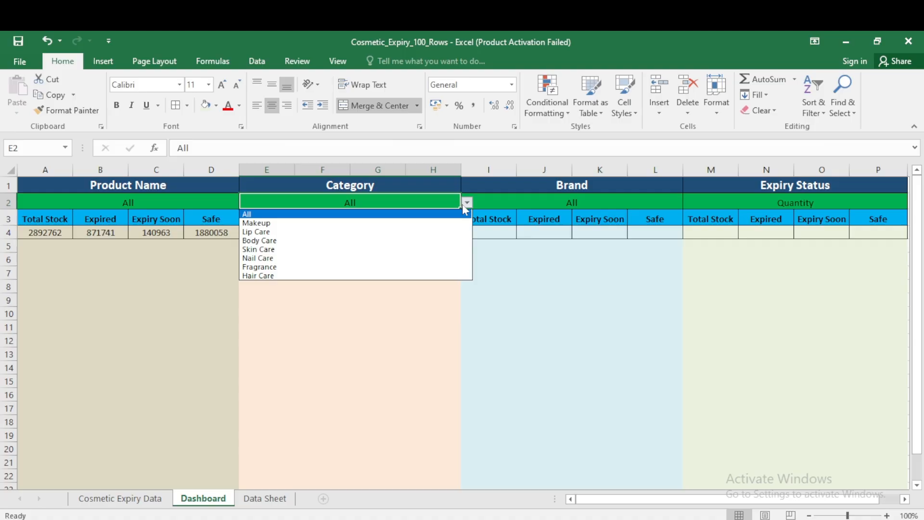
click(321, 230)
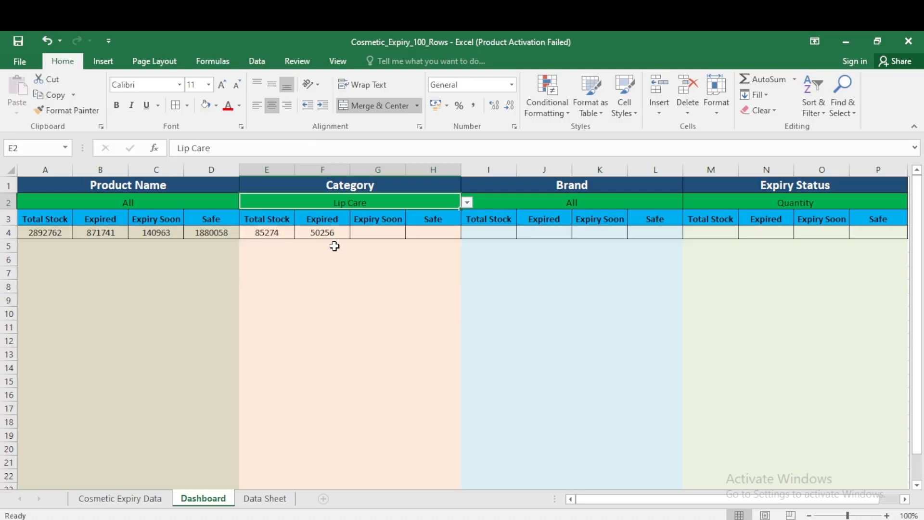
click(312, 232)
click(410, 201)
Begin an IF formula in the Category block's Expiry Soon cell G4 that tests whether E2 equals "All".
click(377, 233)
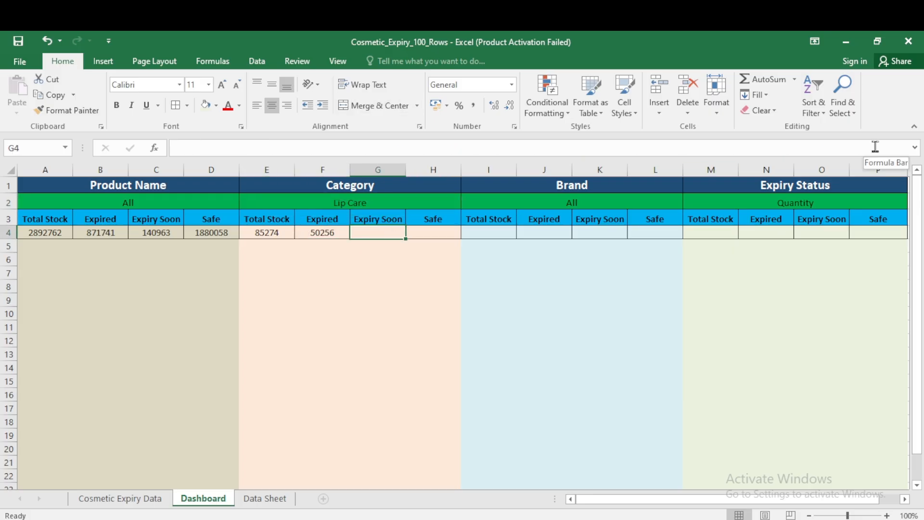
text(=)
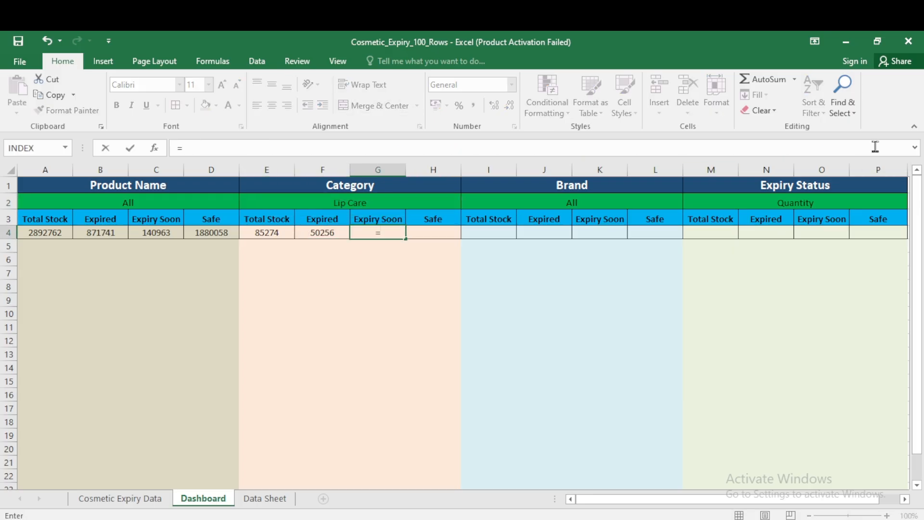
text(IF()
key(Up)
key(Up)
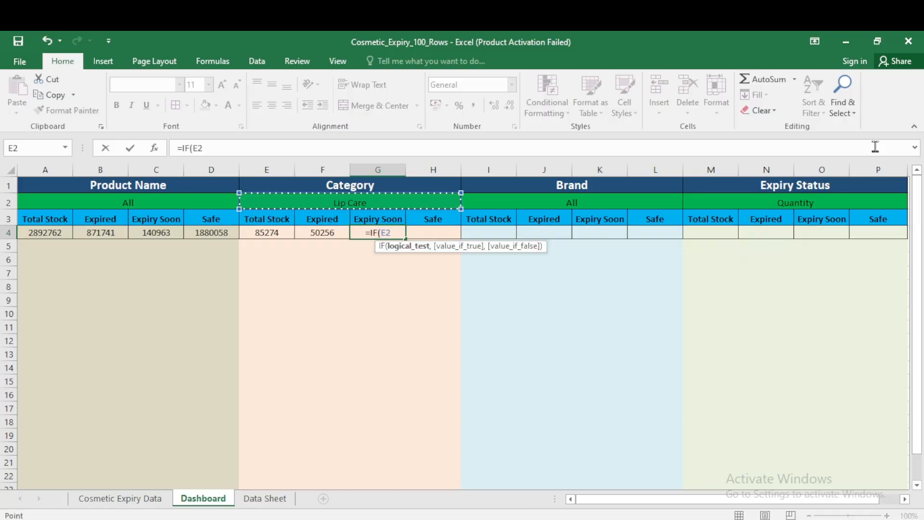
text(="a)
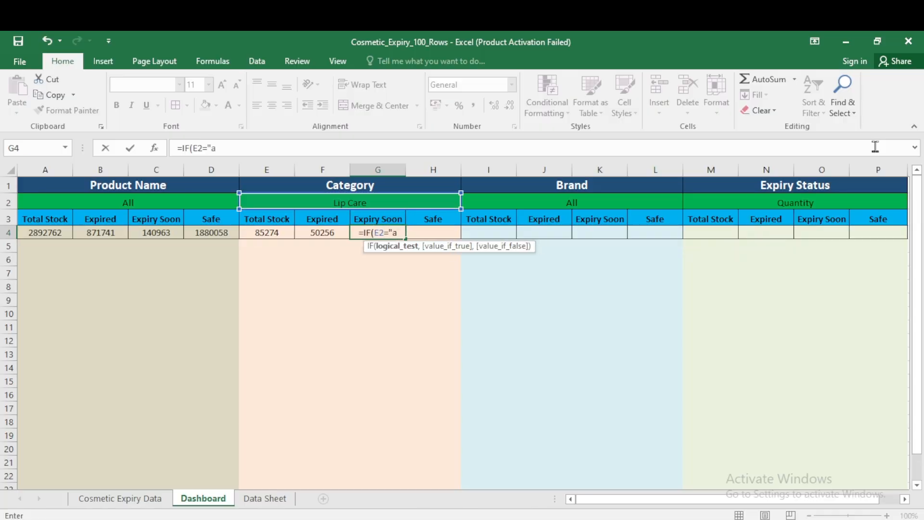
key(BackSpace)
text(All)
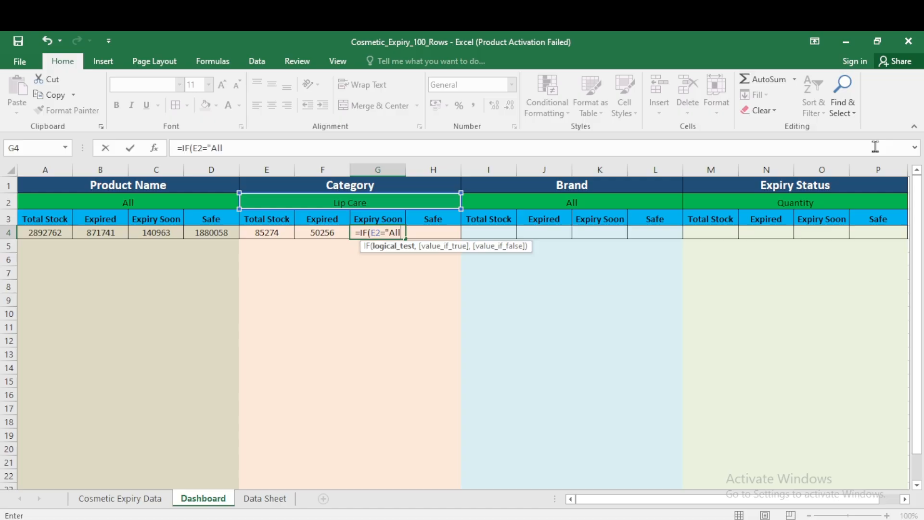
Make G4's true result a SUMIF with Cosmetic Expiry Data column L:L as range, Dashboard G3 as criteria and column J:J as sum range.
text(",sumif)
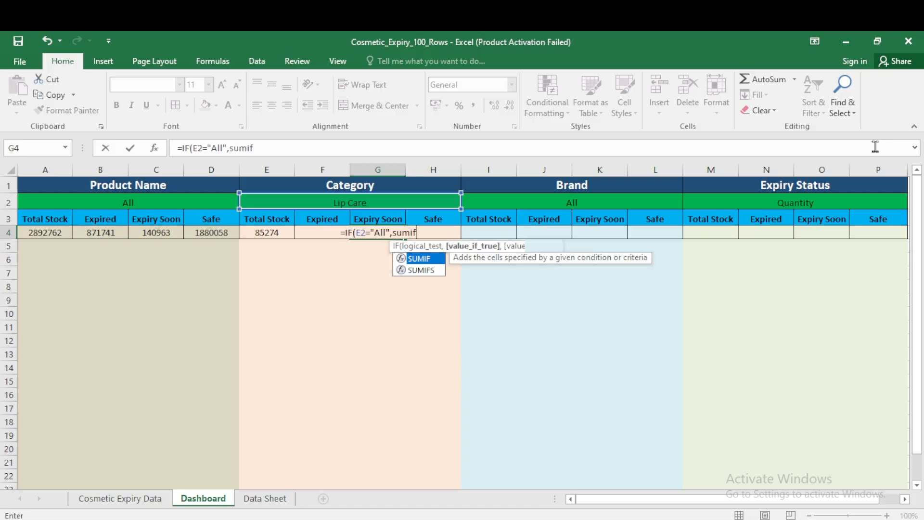
key(Tab)
click(120, 498)
click(831, 169)
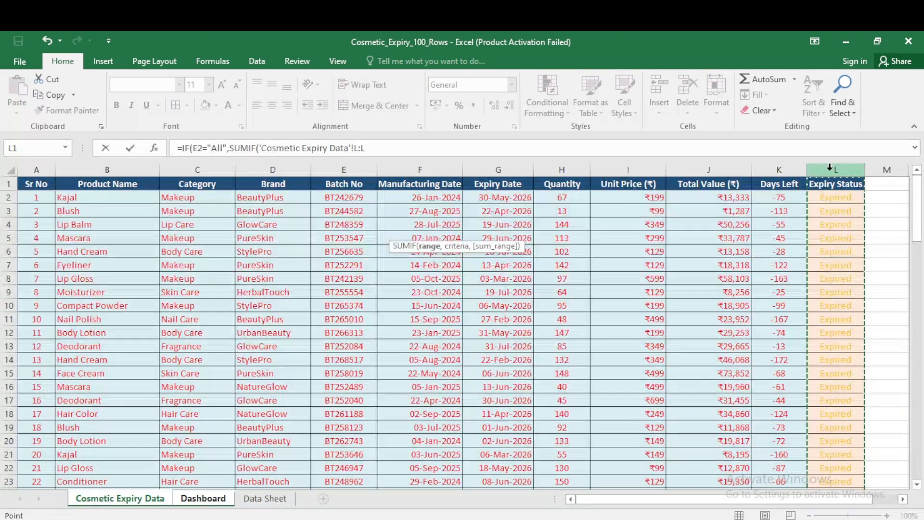
text(,)
click(208, 501)
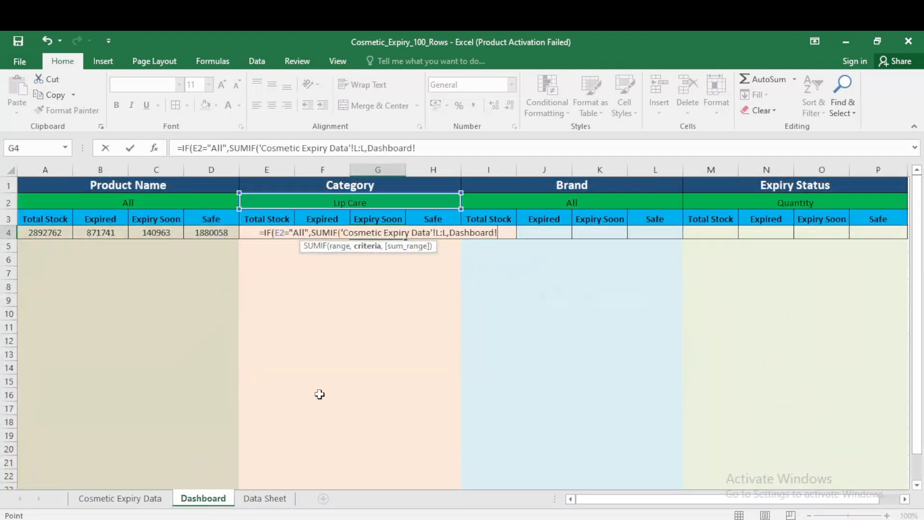
click(383, 221)
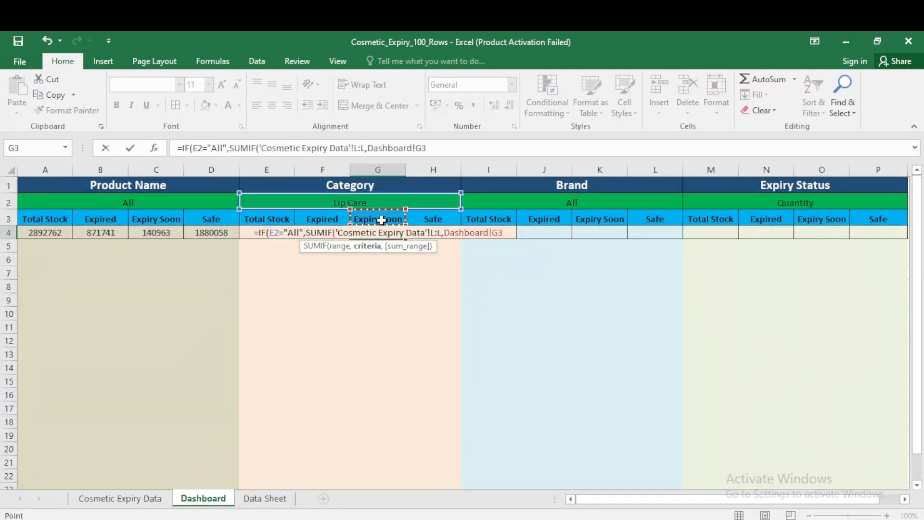
text(,)
click(121, 499)
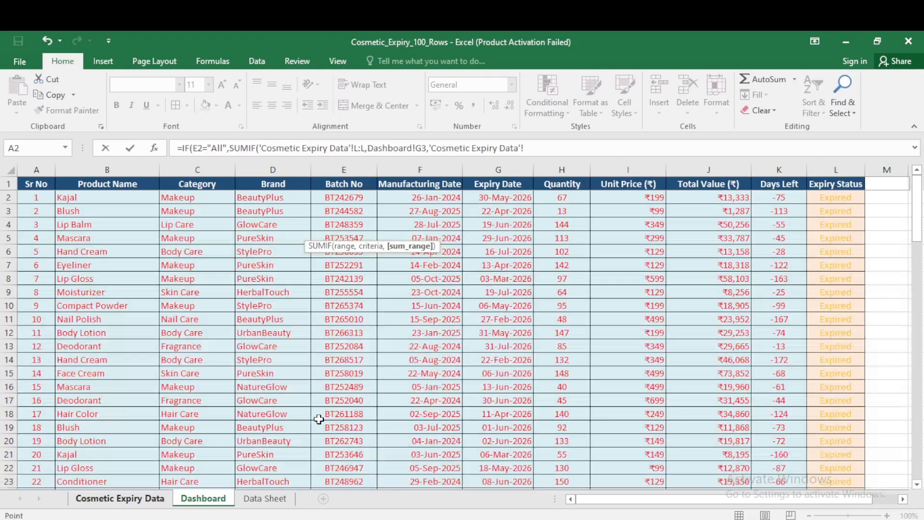
click(705, 169)
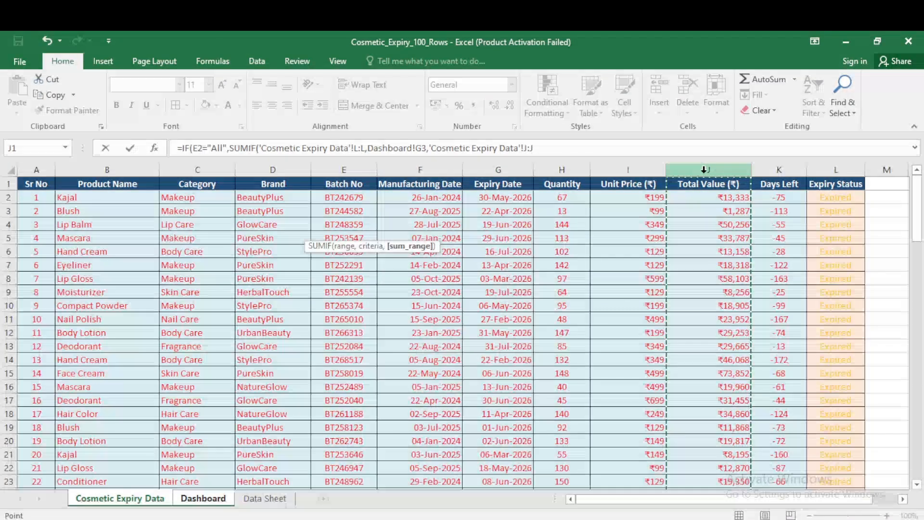
Begin a SUMIFS as G4's false result, summing Cosmetic Expiry Data column J:J where column L:L matches Dashboard cell G3.
text(),suum)
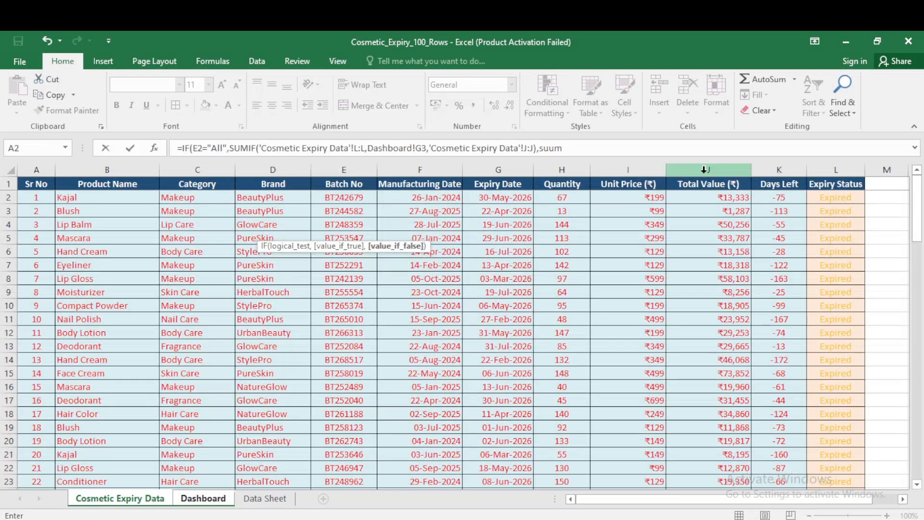
text(imifs)
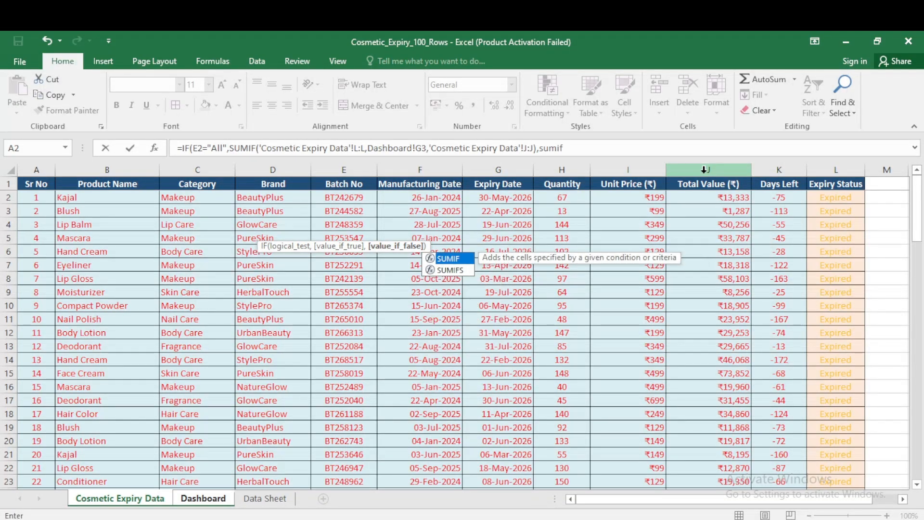
key(Tab)
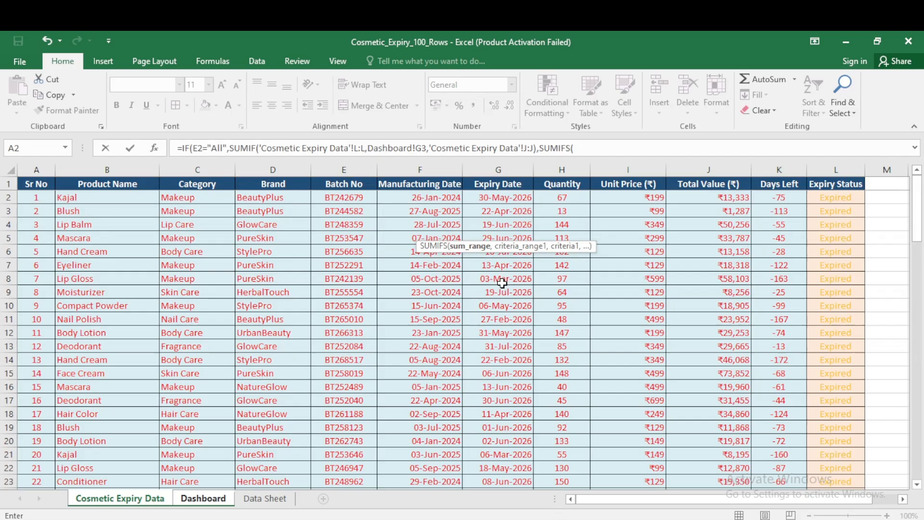
click(712, 170)
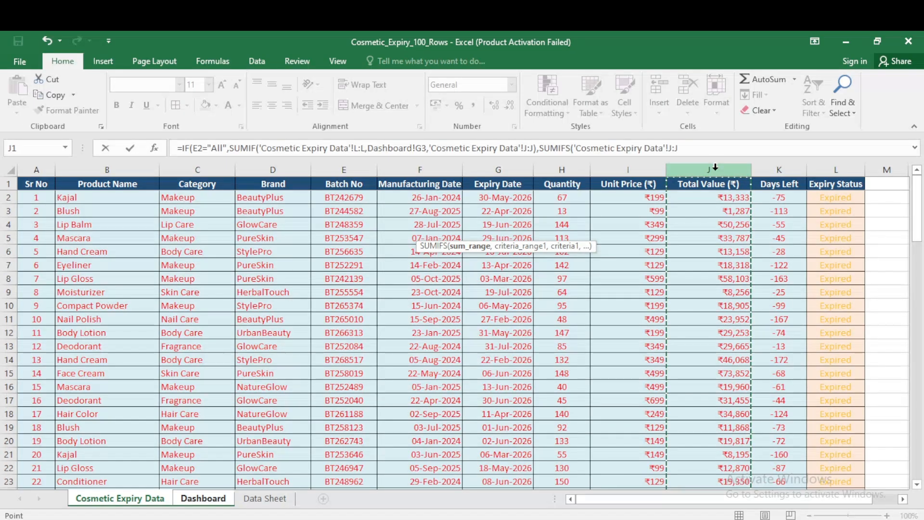
text(,)
click(831, 169)
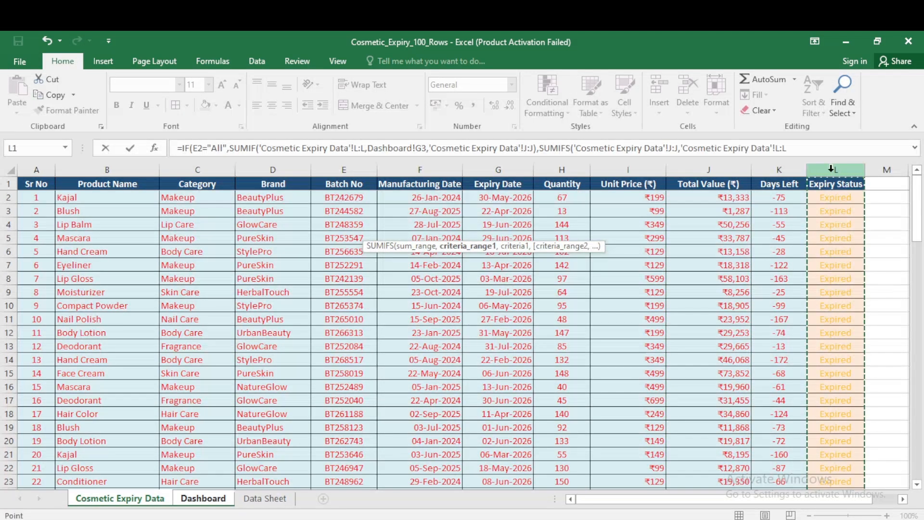
text(,)
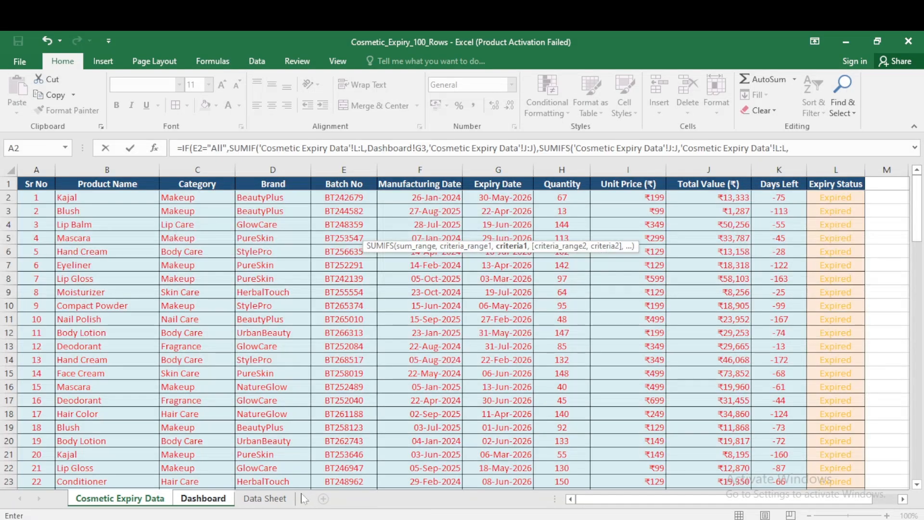
click(206, 500)
click(371, 219)
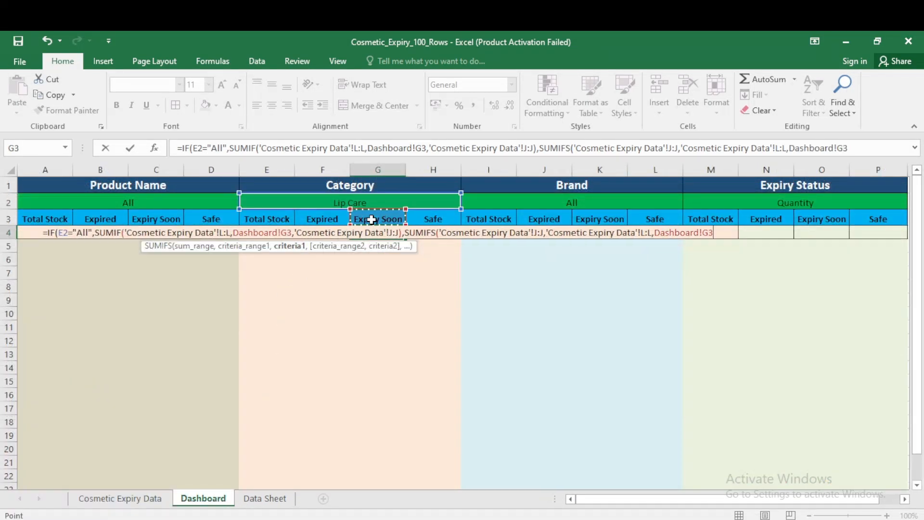
text(,)
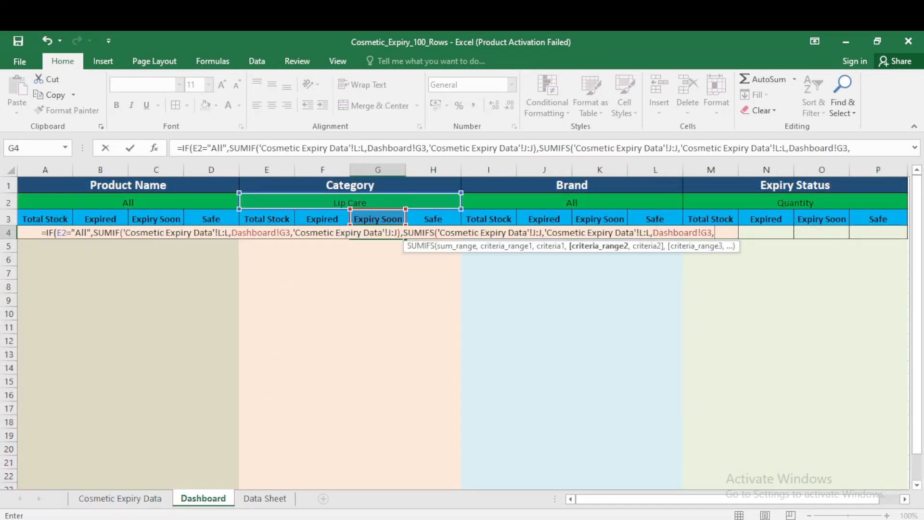
Add Cosmetic Expiry Data column C:C with Dashboard cell E2 as the second SUMIFS condition and commit the G4 formula.
click(132, 499)
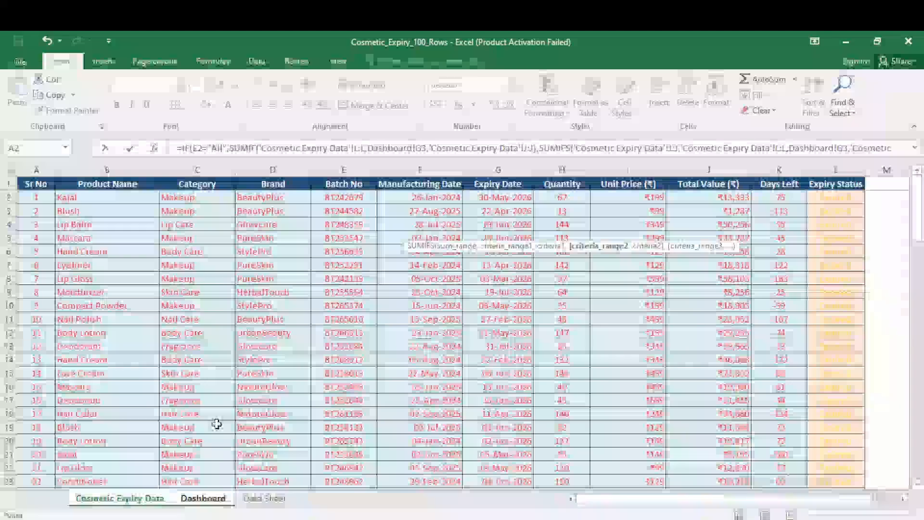
click(205, 170)
text(,)
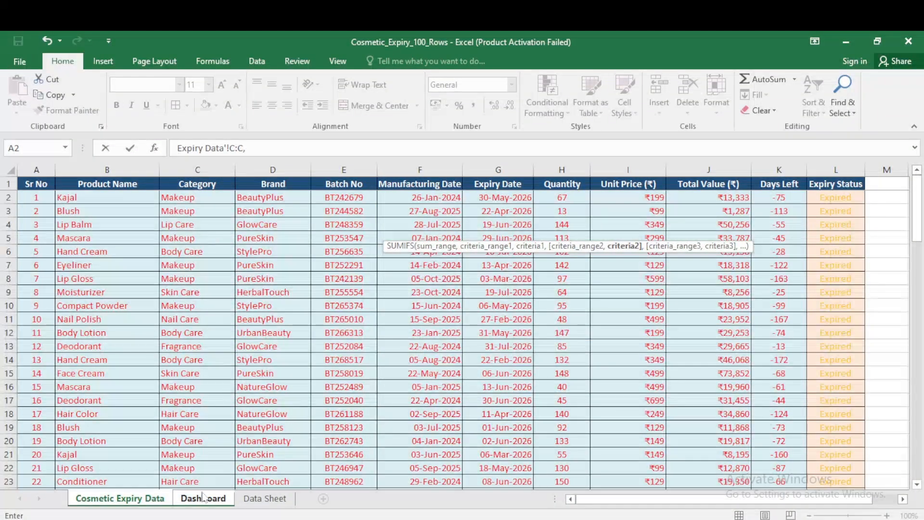
click(198, 499)
click(369, 203)
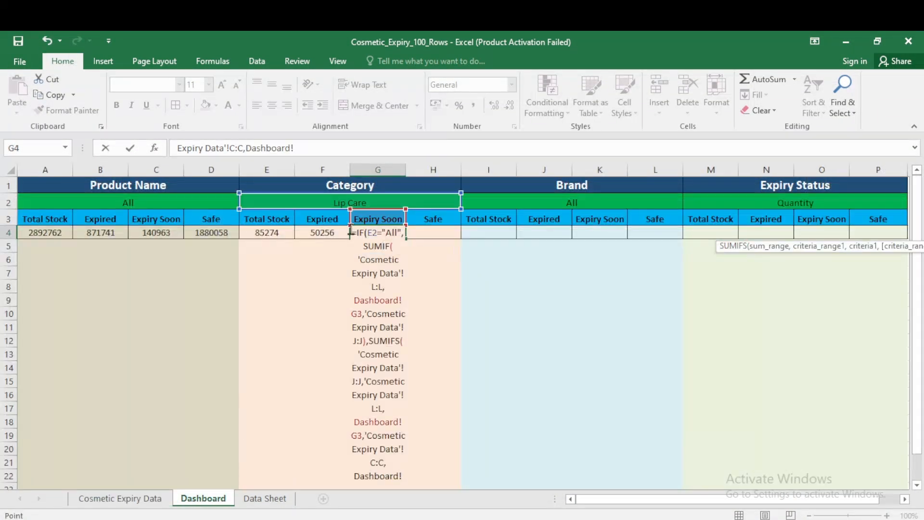
text()))
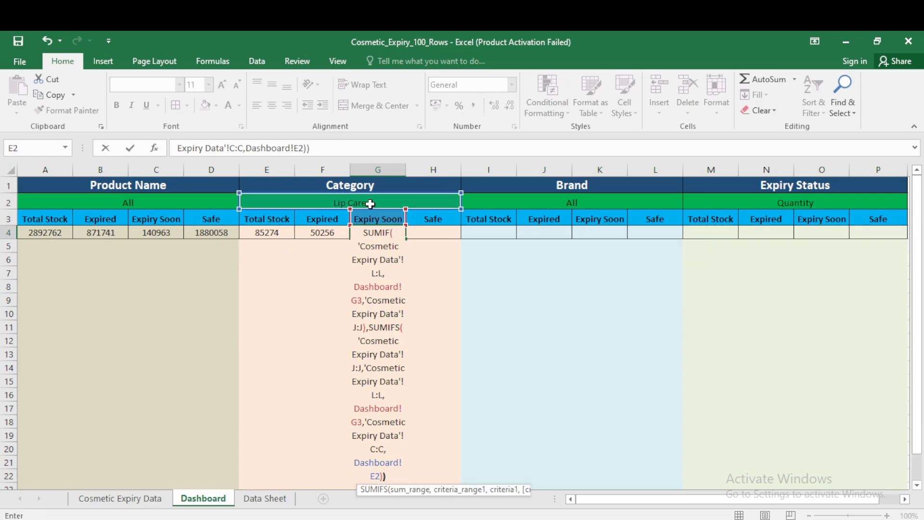
key(Return)
Choose All in the Category block's drop-down cell E2 to test the Expiry Soon formula.
click(370, 204)
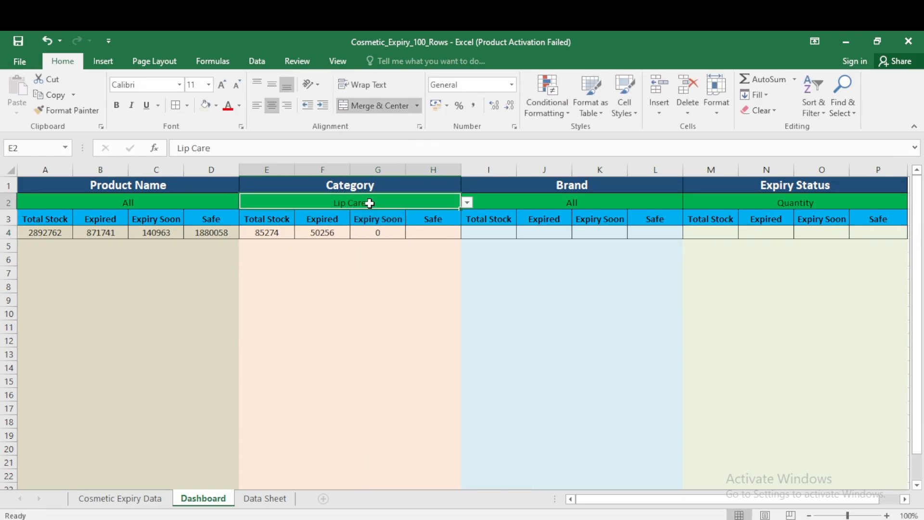
click(467, 203)
click(357, 230)
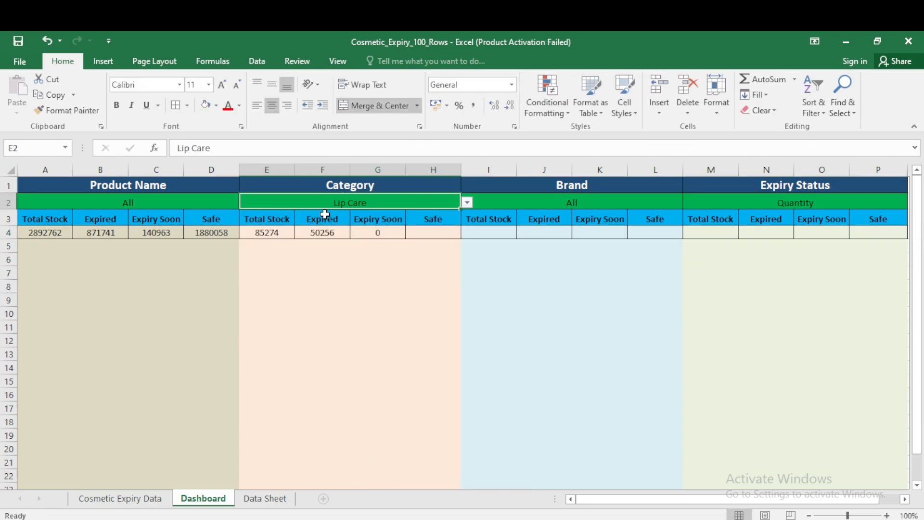
click(472, 203)
click(455, 202)
click(467, 202)
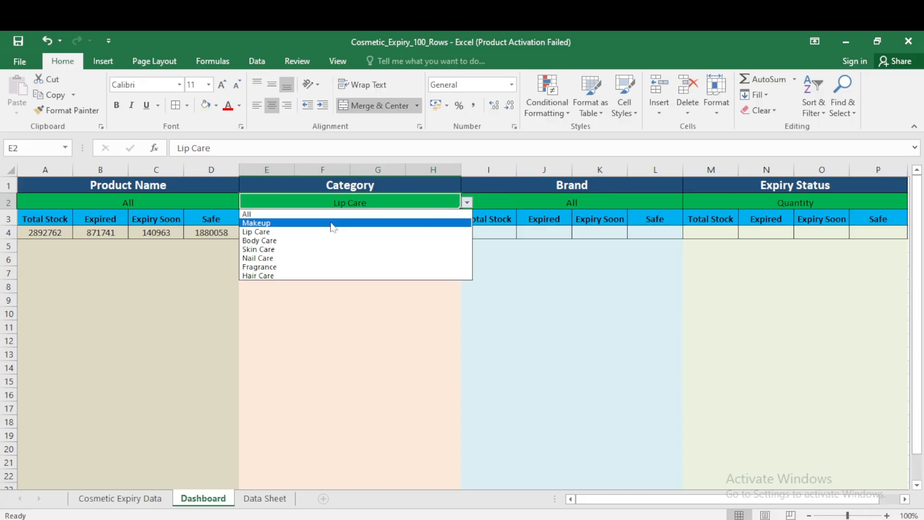
click(271, 215)
Begin an IF formula in the Category block's Safe cell H4 that tests whether E2 equals "All".
click(434, 233)
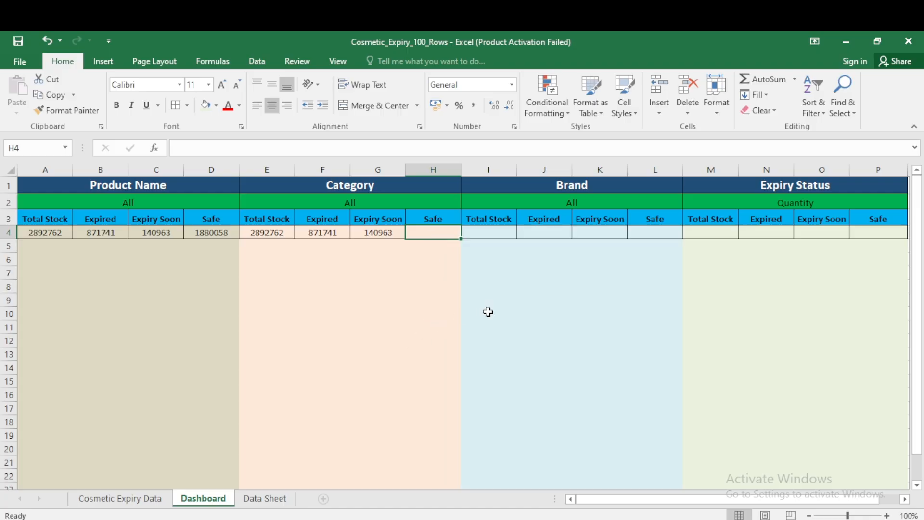
text(=IF()
key(Up)
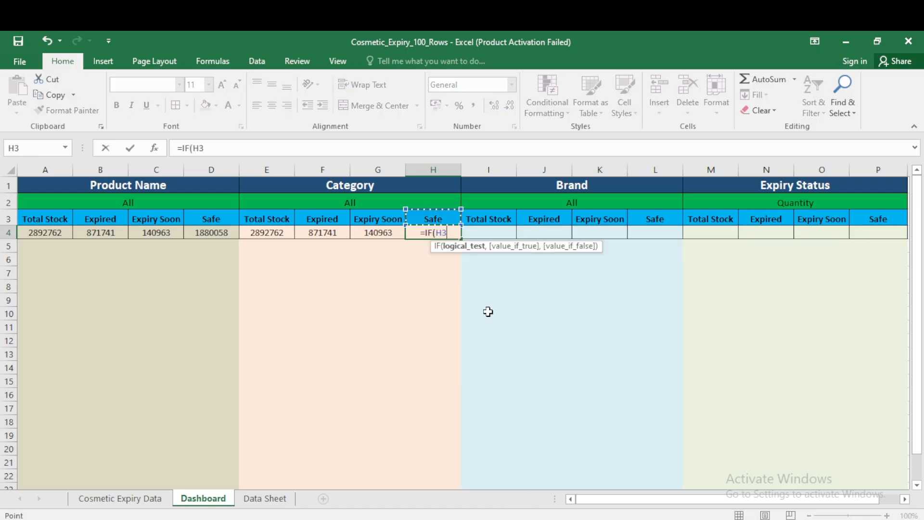
key(Up)
text(=")
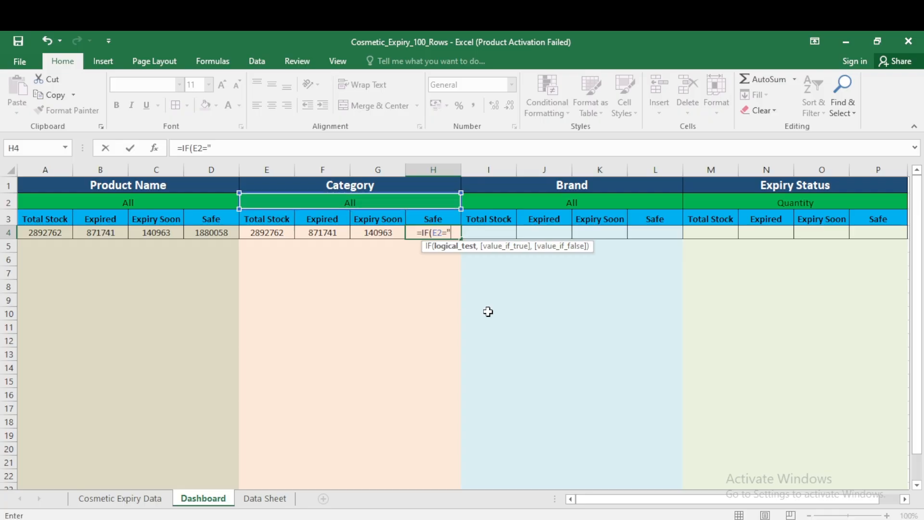
text(All)
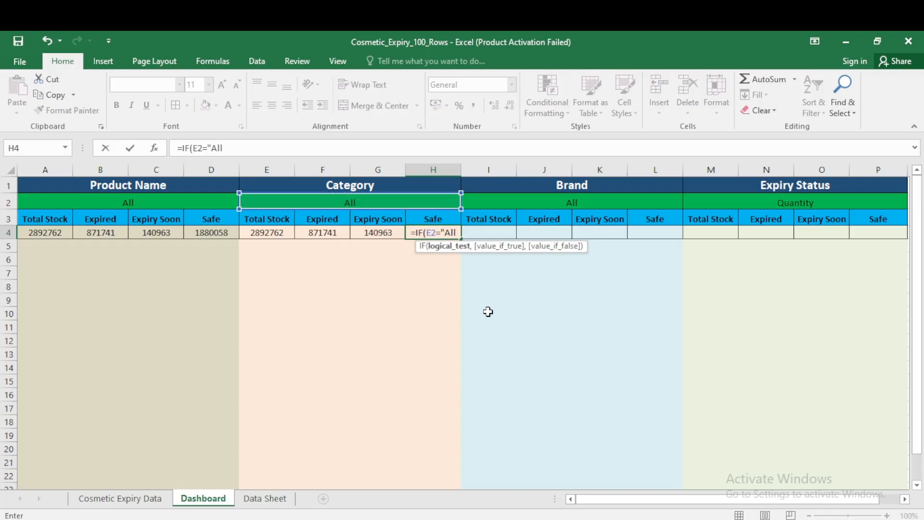
text(")
Add a SUMIF as H4's true result, summing Cosmetic Expiry Data column J:J where column L:L matches Dashboard cell H3.
text(,sumif)
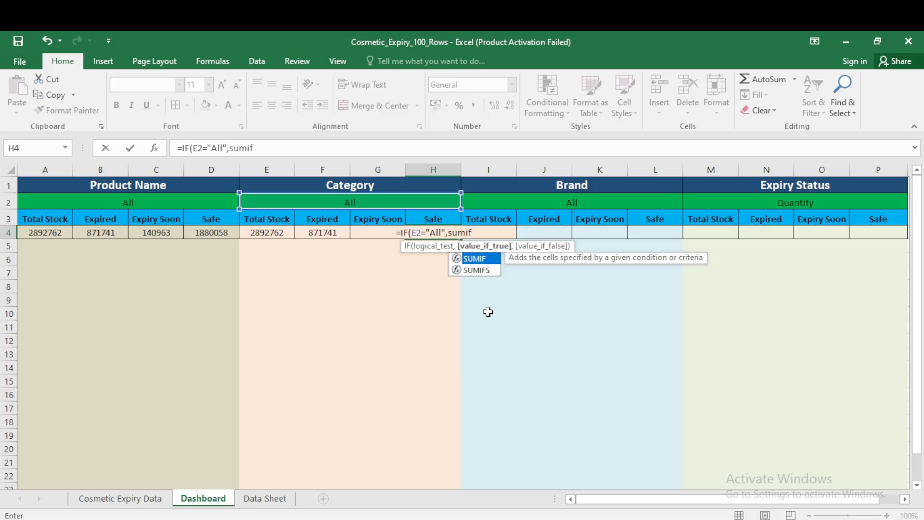
key(Tab)
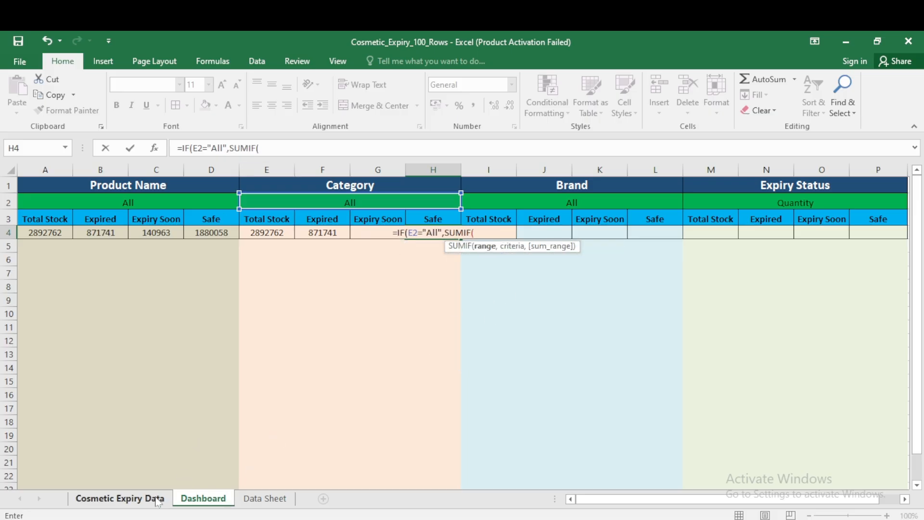
click(120, 499)
click(838, 170)
text(,)
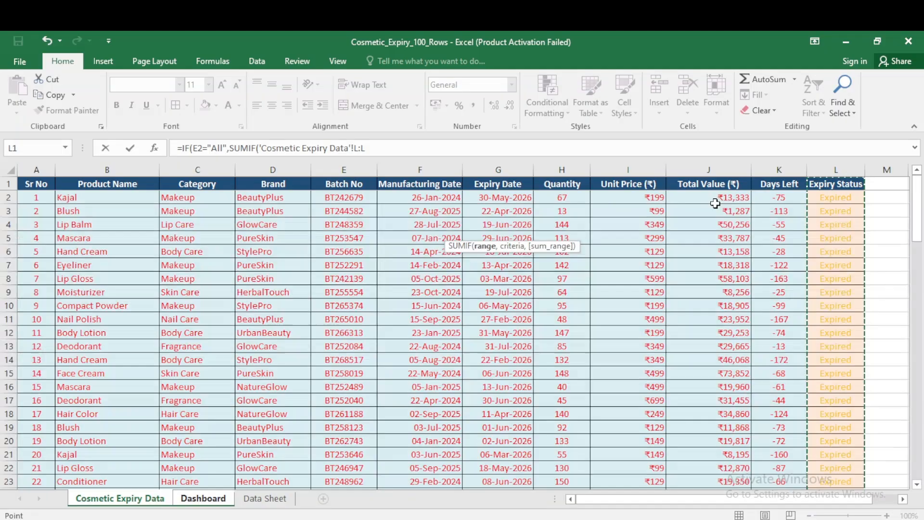
click(203, 499)
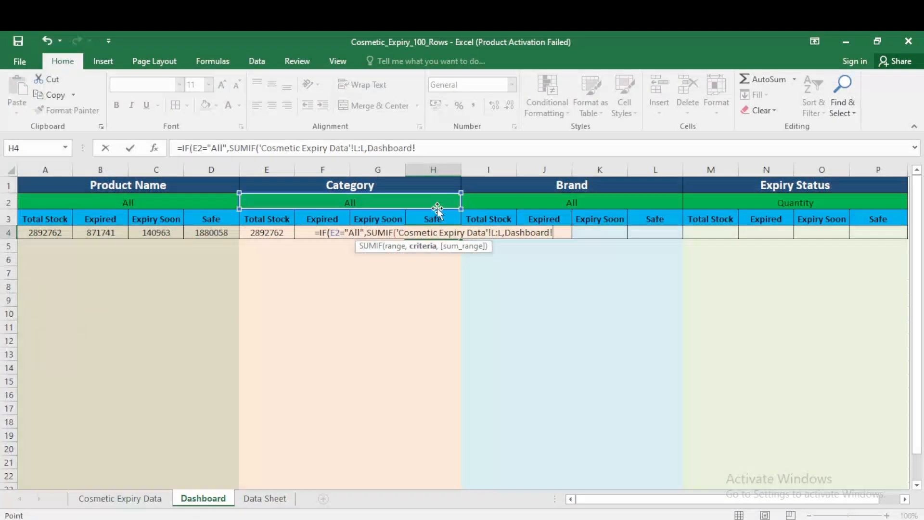
click(433, 219)
text(,)
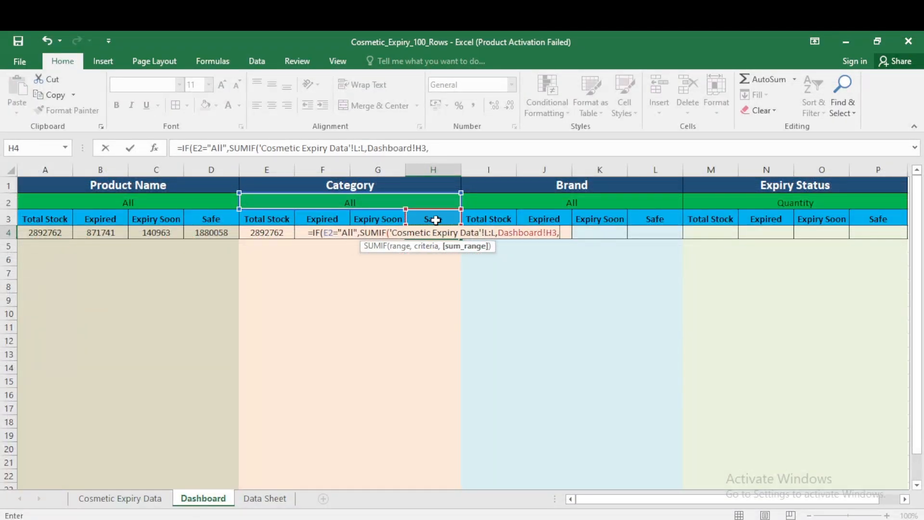
click(120, 498)
click(718, 169)
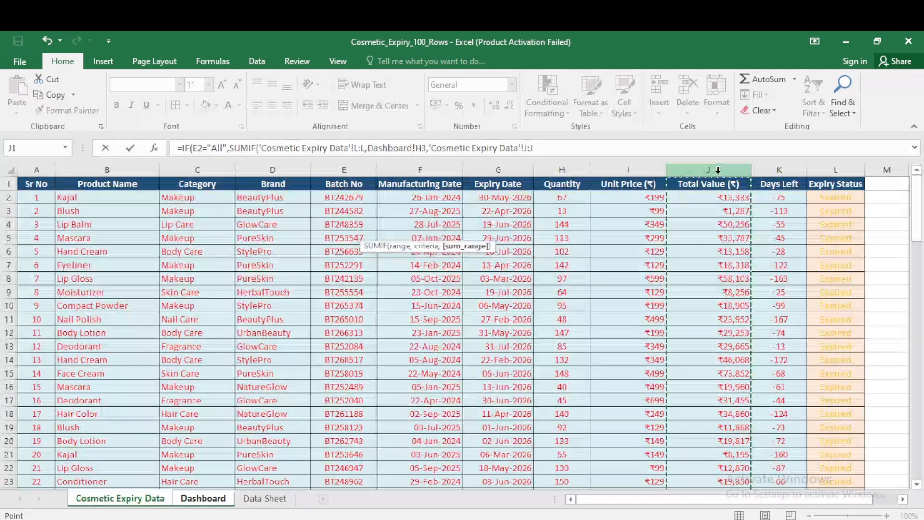
Begin a SUMIFS as H4's false result, summing Cosmetic Expiry Data column J:J where column L:L matches Dashboard cell H3.
text(),SUMIFS()
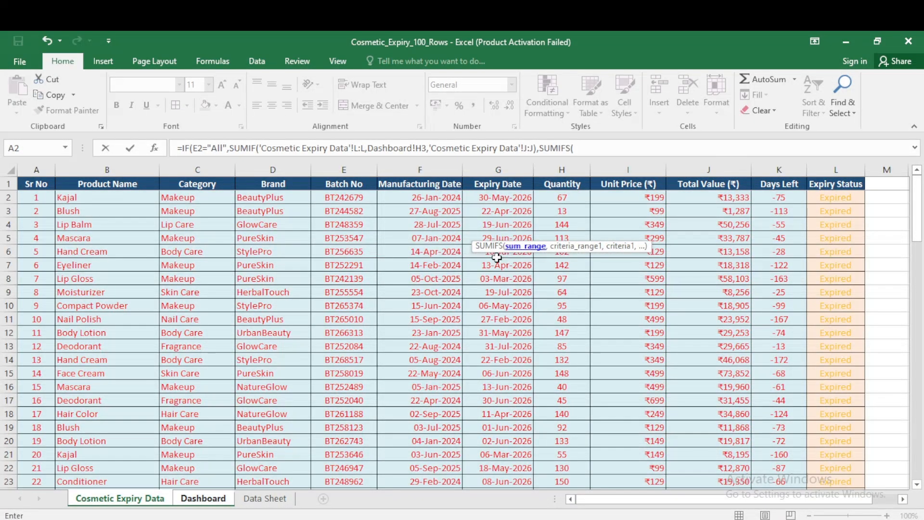
click(707, 168)
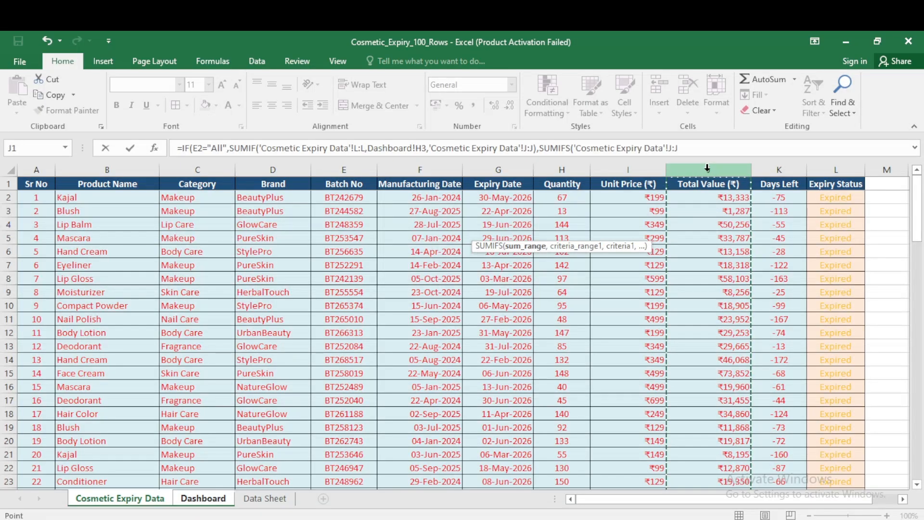
text(,)
click(835, 170)
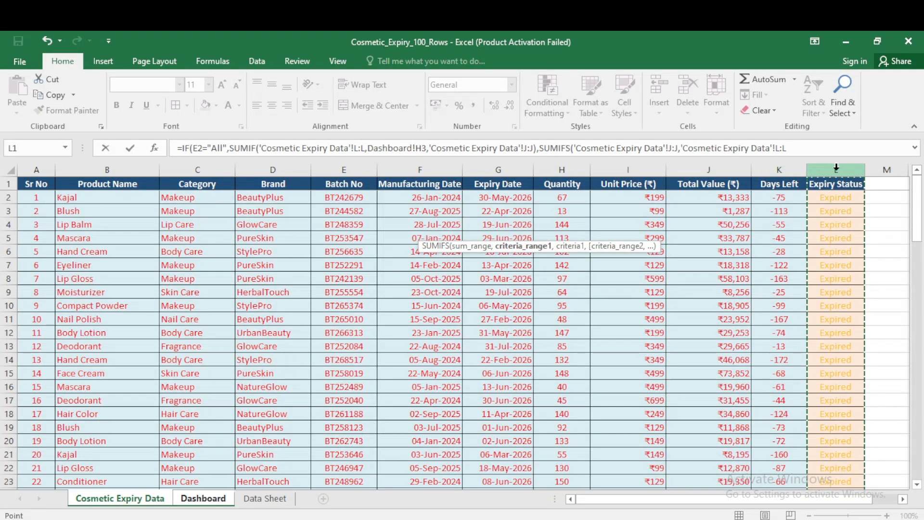
text(,)
click(207, 498)
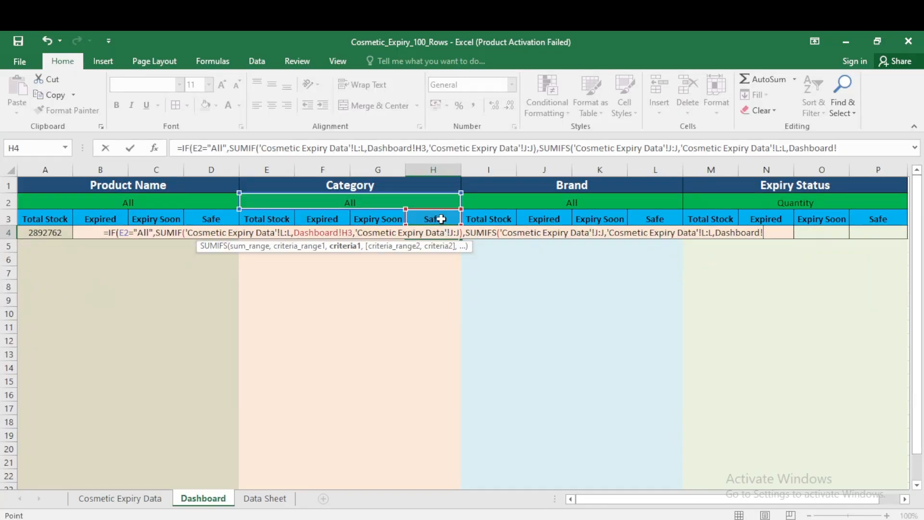
click(442, 219)
text(,)
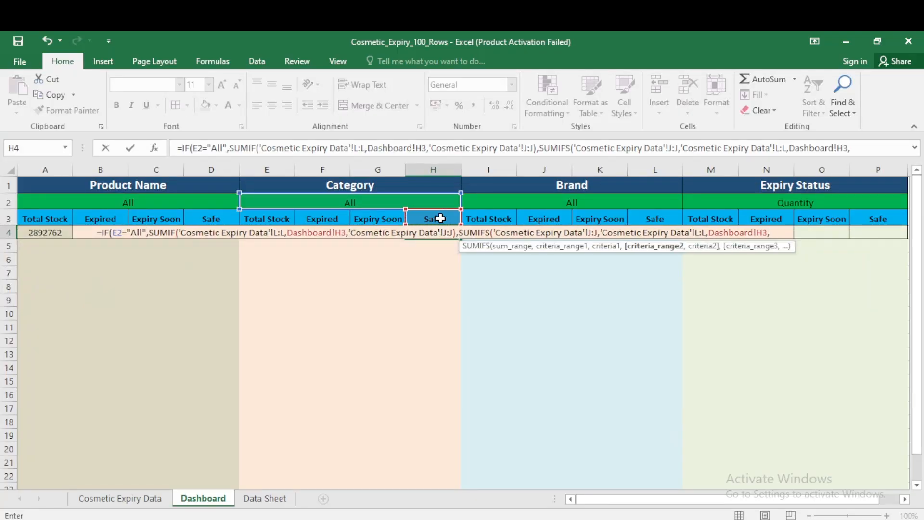
Add Cosmetic Expiry Data column C:C with Dashboard cell E2 as the second SUMIFS condition and commit the H4 formula.
click(119, 498)
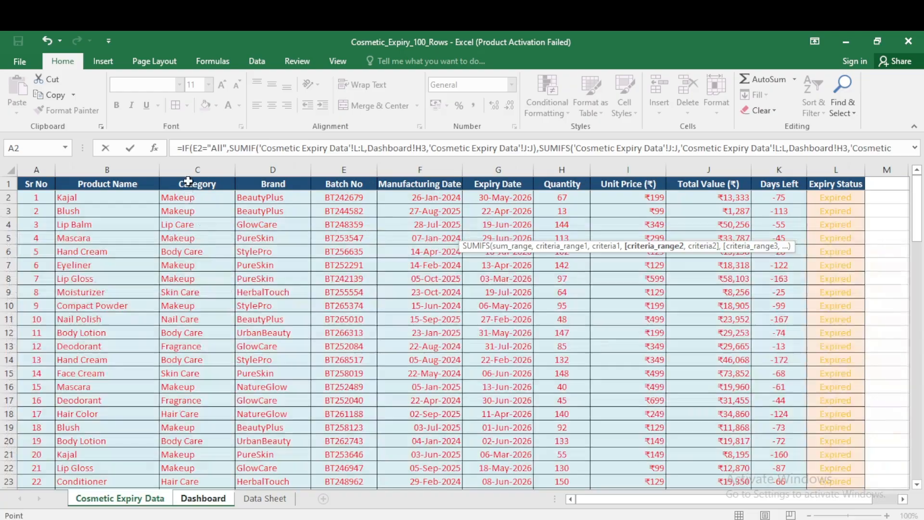
click(191, 170)
text(,)
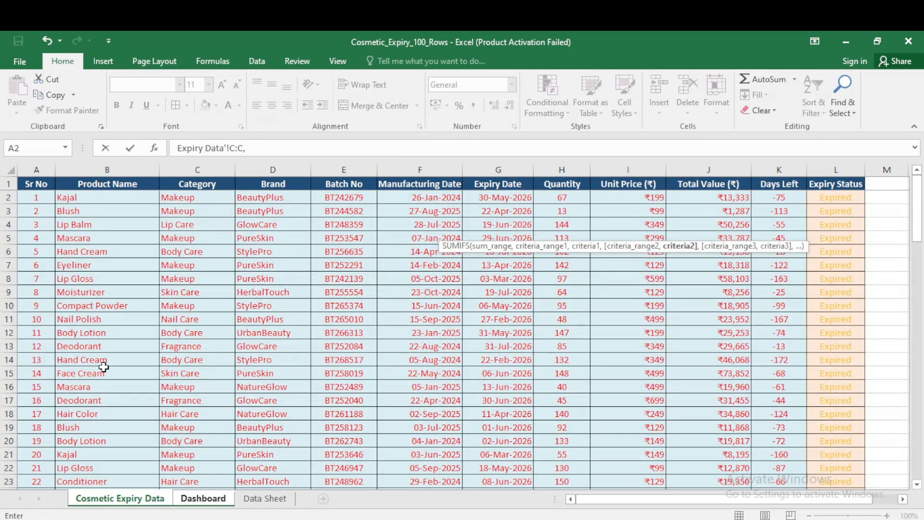
click(203, 498)
click(350, 201)
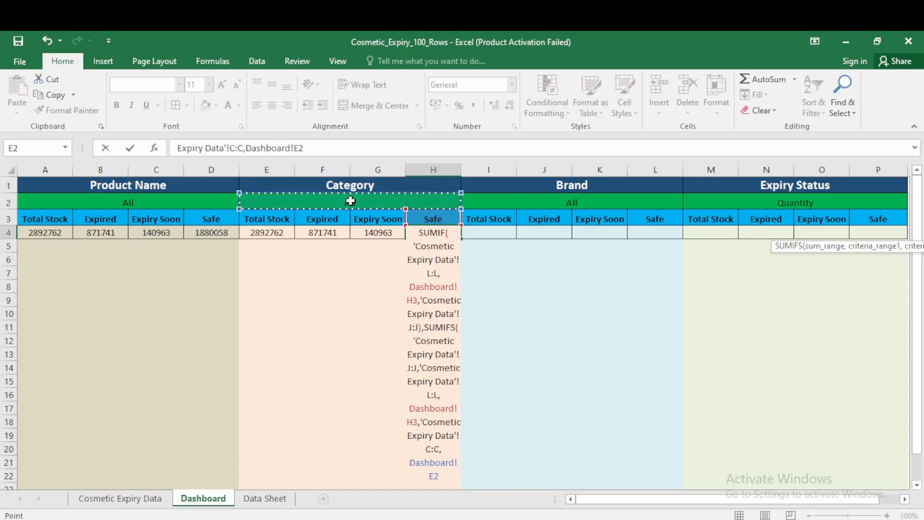
text()))
key(Return)
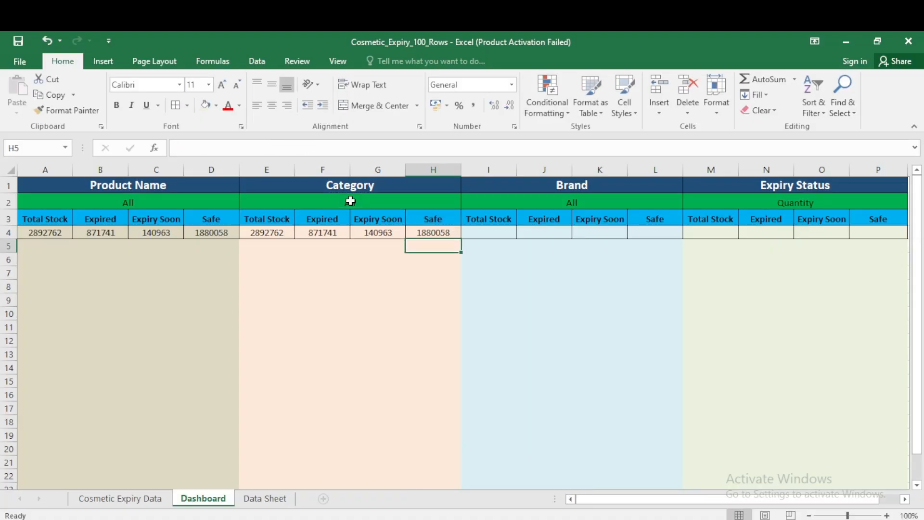
key(Up)
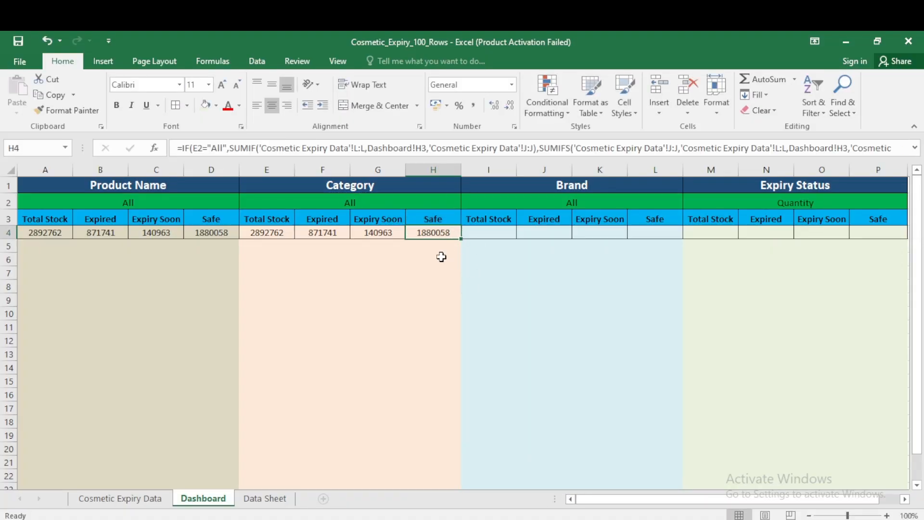
Choose Skin Care in the Category block's drop-down cell E2 to test the block's formulas.
click(417, 204)
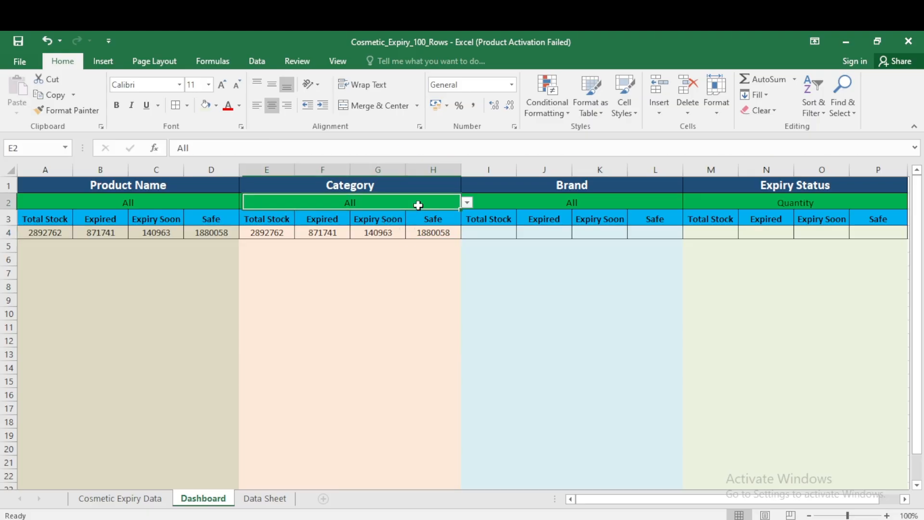
click(466, 201)
click(325, 253)
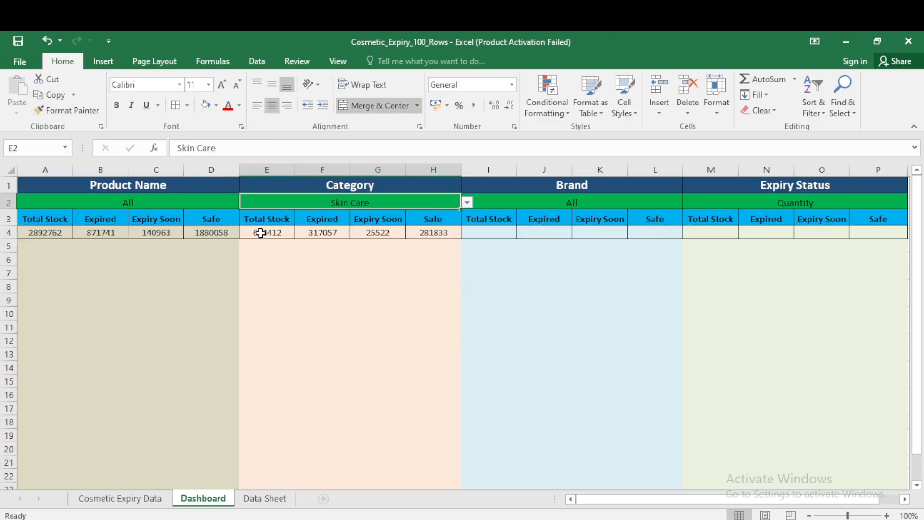
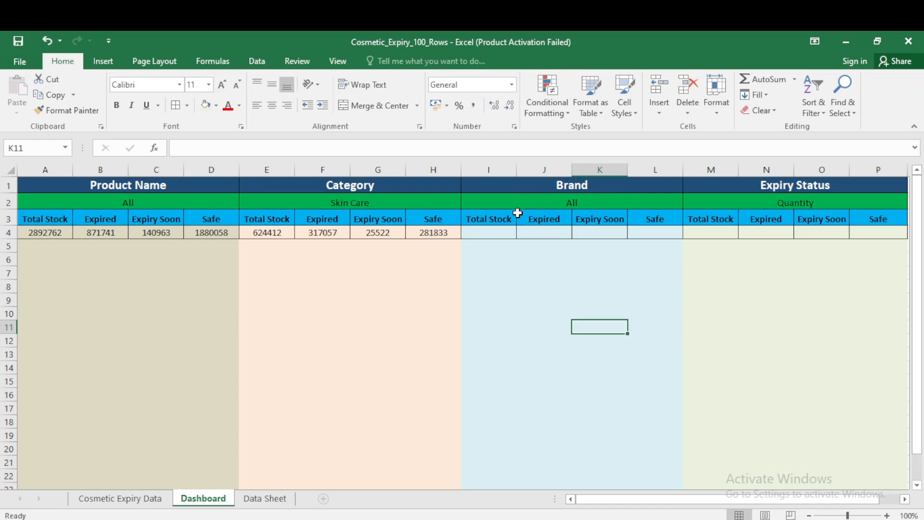
Begin an IF formula in the Brand block's Total Stock cell I4 that tests whether I2 equals "All".
click(499, 234)
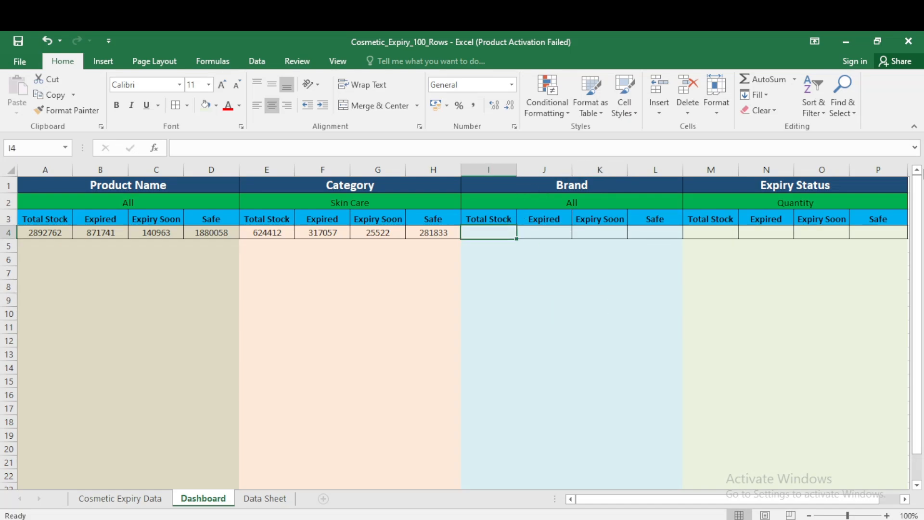
text(=)
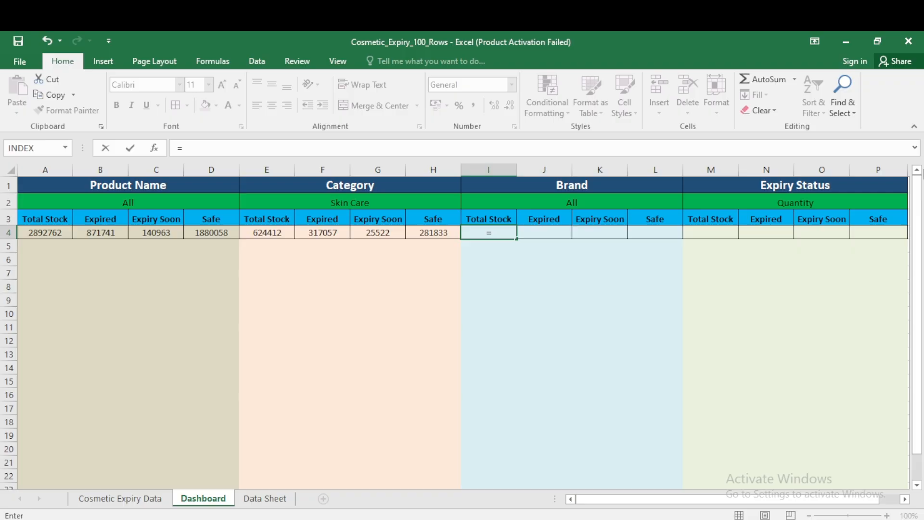
text(IF()
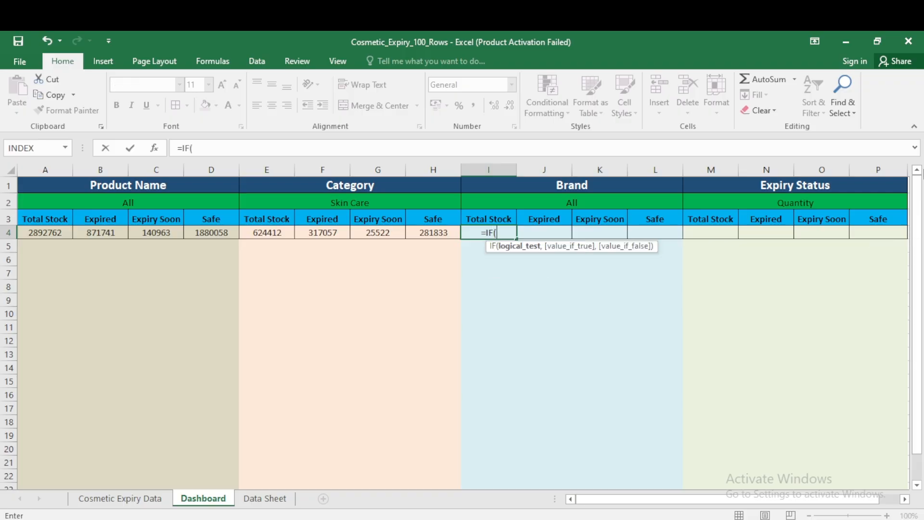
key(Up)
key(Up)
text(="All)
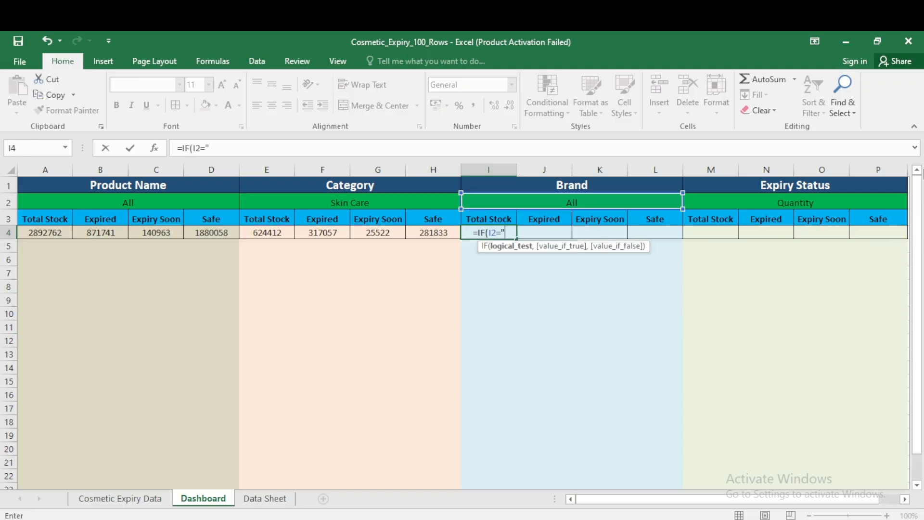
text(")
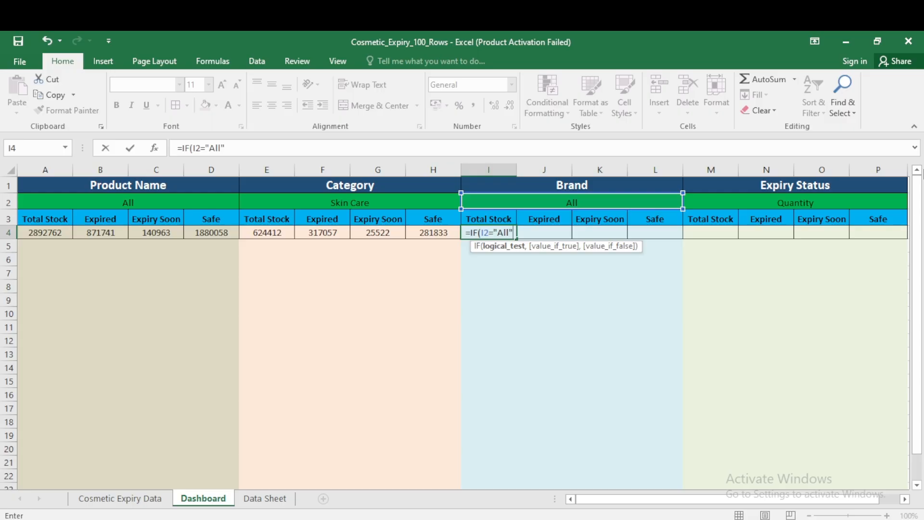
Add a SUM of Cosmetic Expiry Data column J:J as the true result of the I4 formula.
text(,SUM)
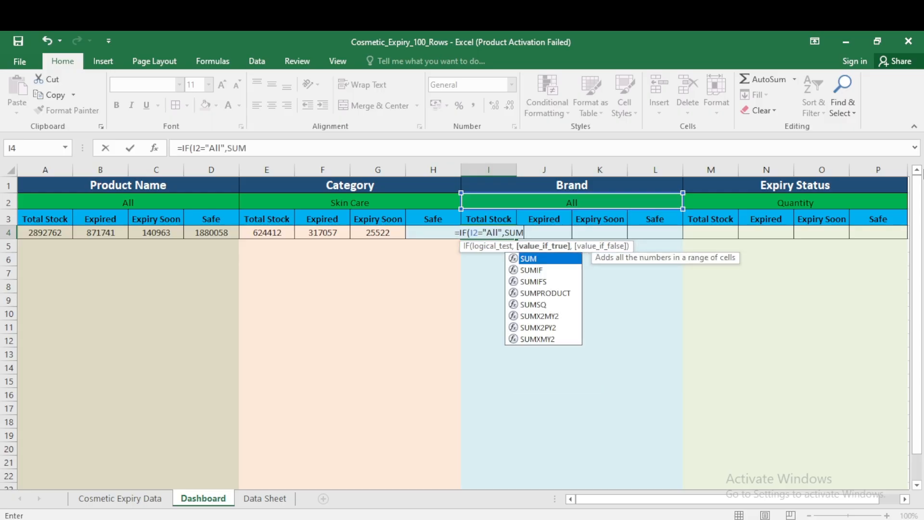
text(()
click(145, 498)
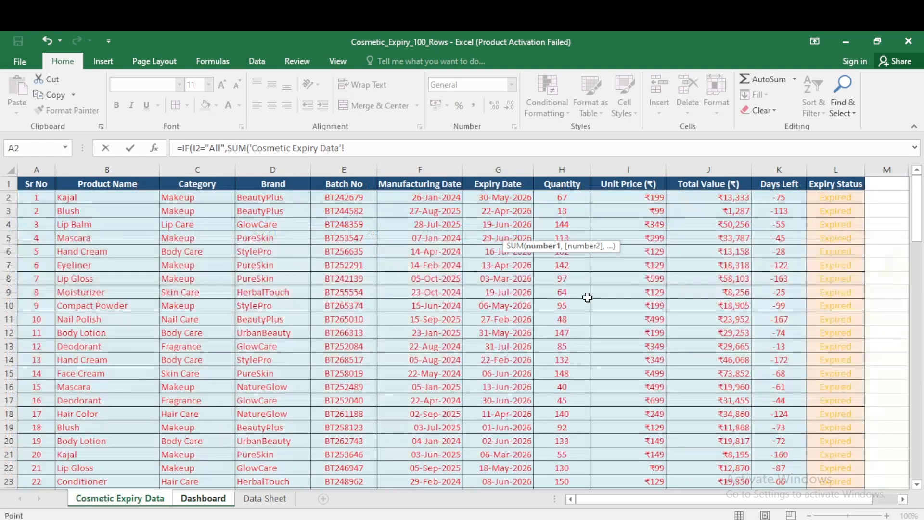
click(710, 170)
click(476, 150)
text())
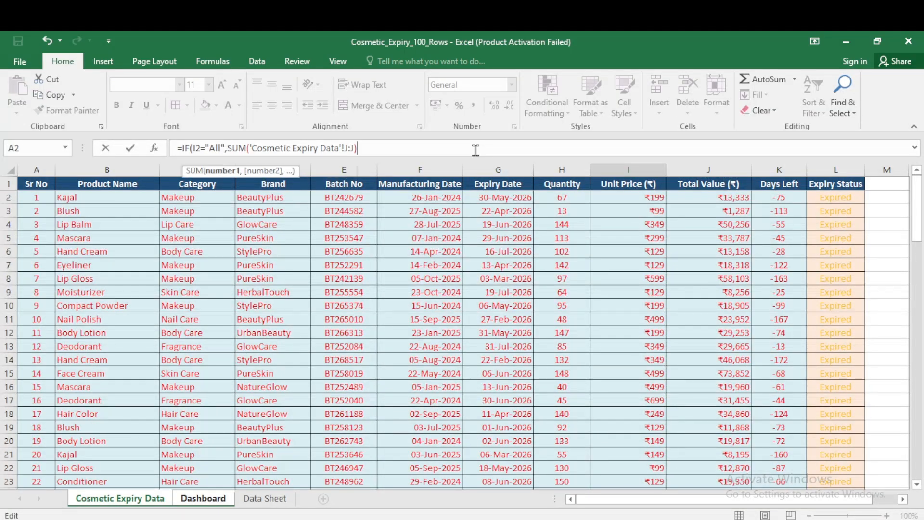
Begin a SUMIF as I4's false result, matching Cosmetic Expiry Data column D:D against Dashboard cell I2.
text(,SUMIF()
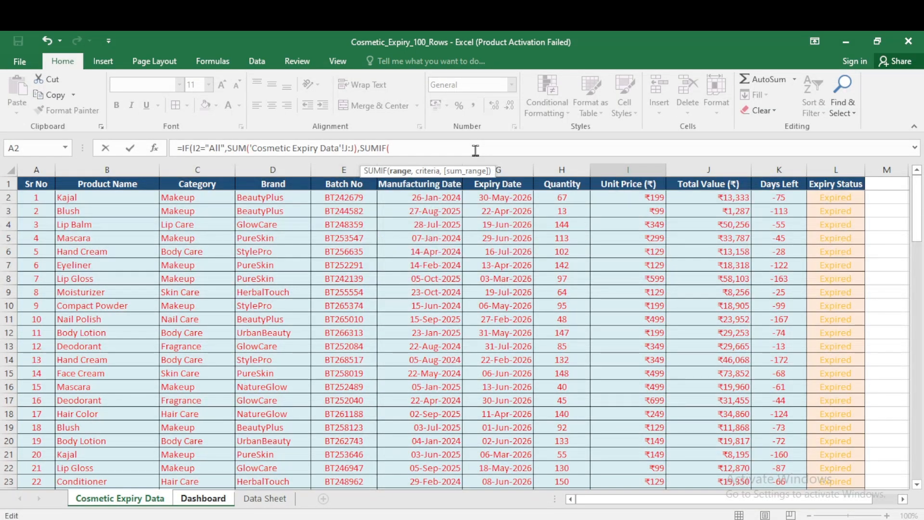
click(117, 498)
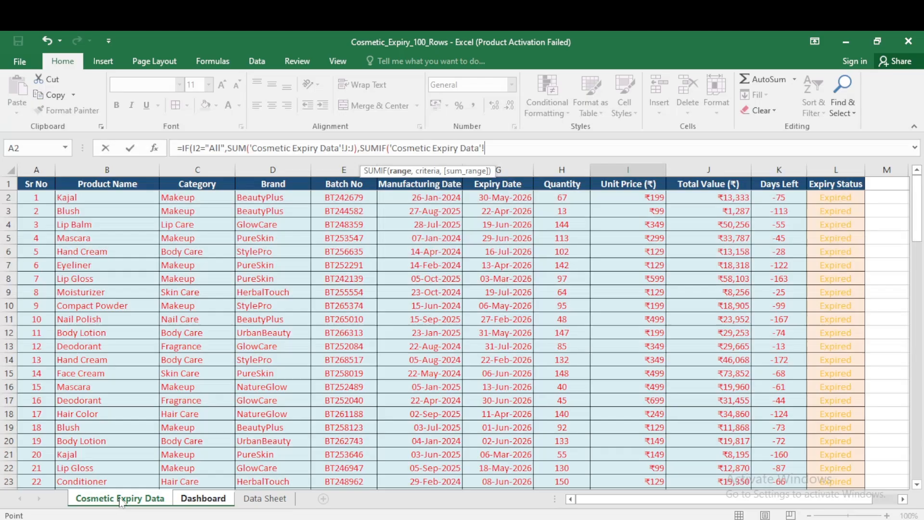
click(275, 169)
text(,)
click(203, 498)
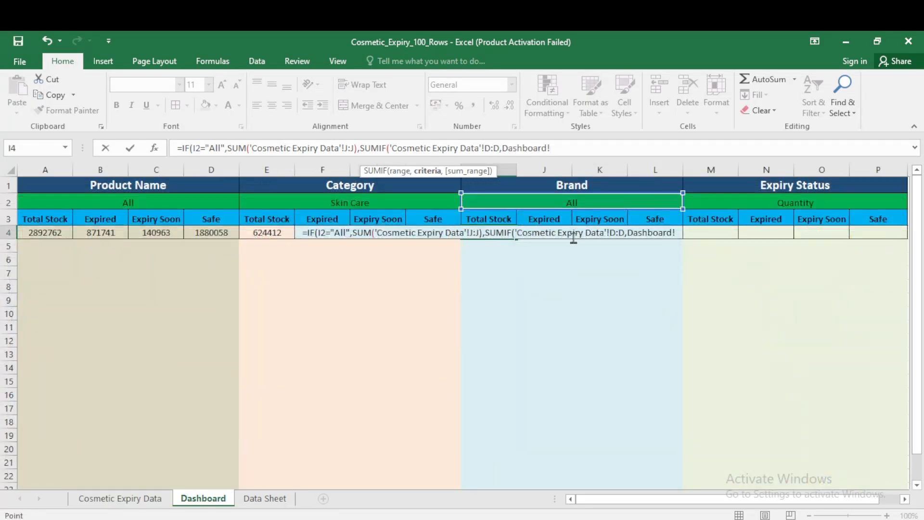
click(574, 202)
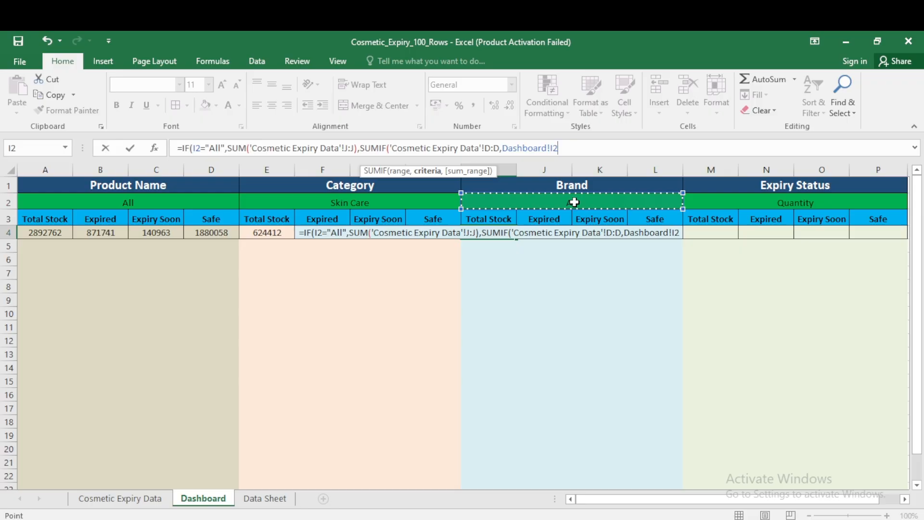
text(,)
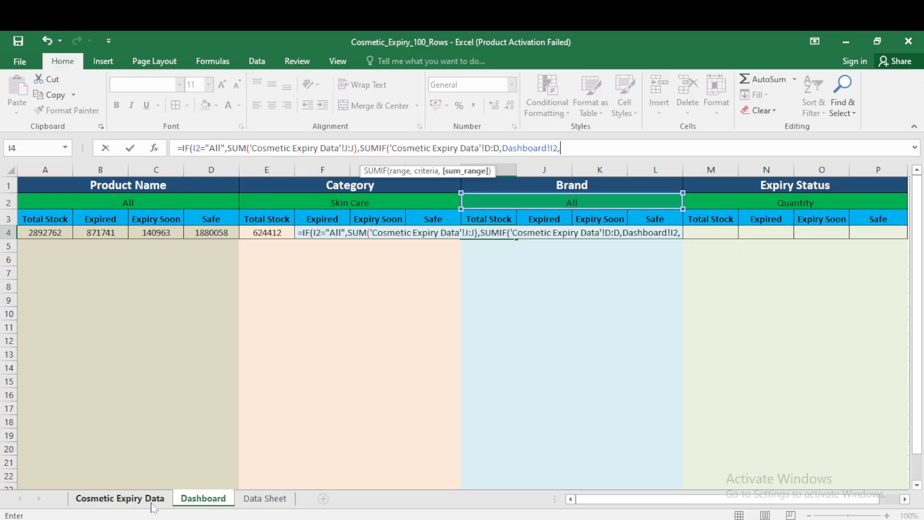
Complete the I4 formula with Cosmetic Expiry Data column J:J as the SUMIF sum range, and select the Brand block's Expired cell J4.
click(120, 498)
click(725, 170)
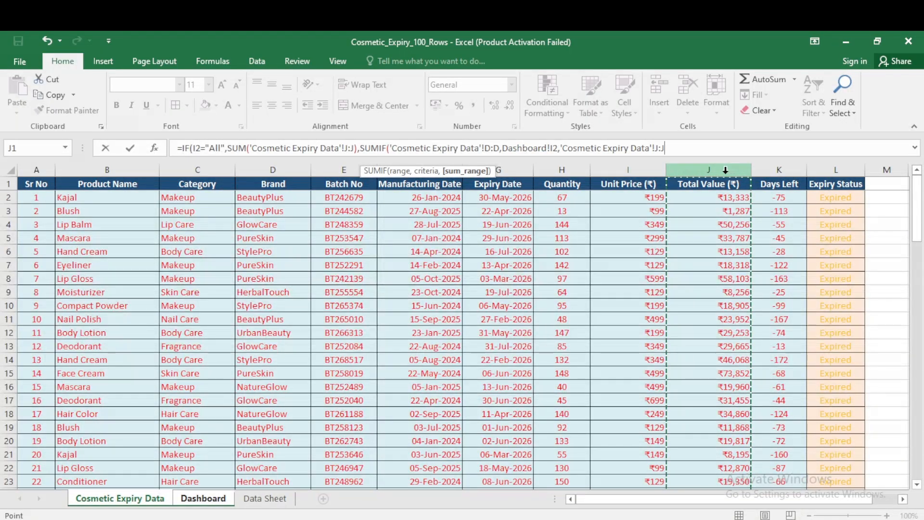
key(Return)
key(Return)
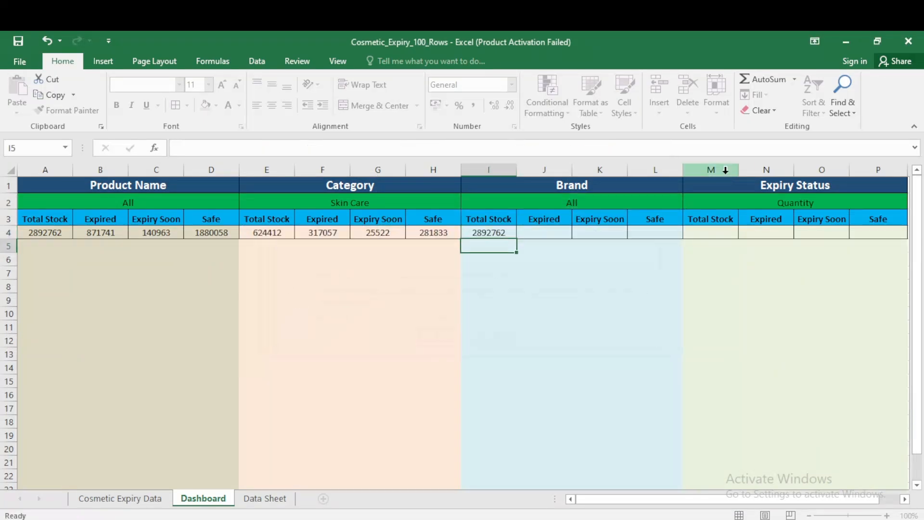
key(Up)
key(Right)
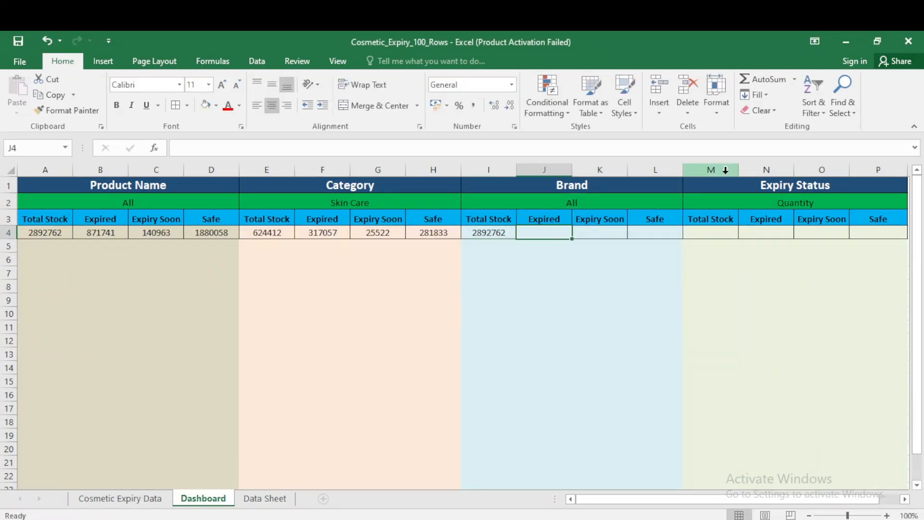
Begin an IF formula in the Brand block's Expired cell J4 that tests whether I2 equals "All".
text(=IF()
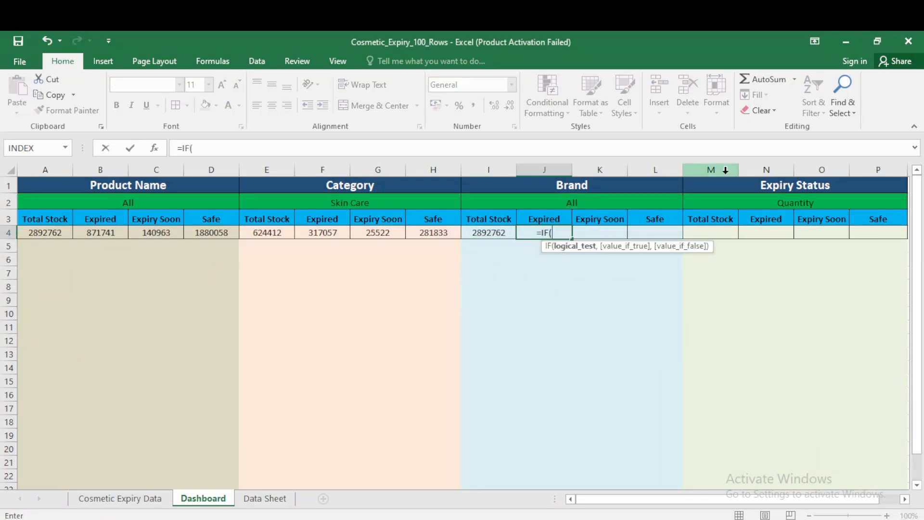
key(Up)
key(Up)
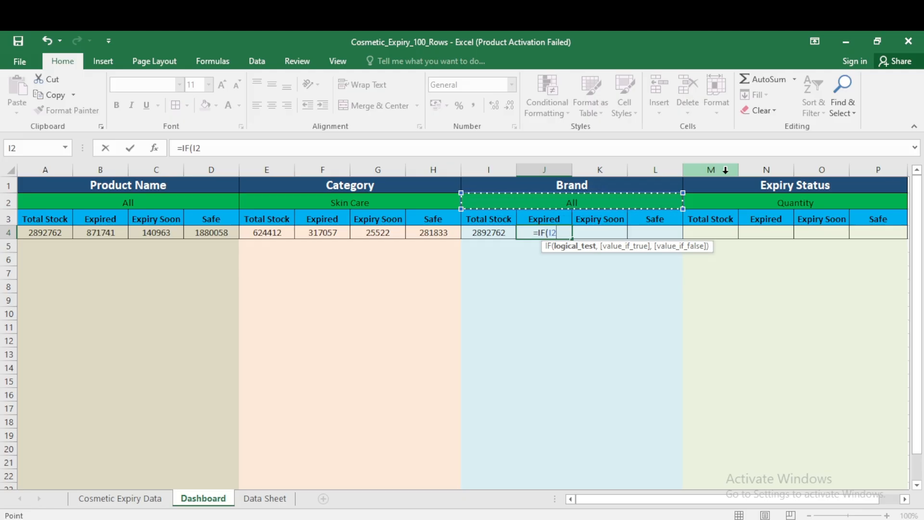
text(="All)
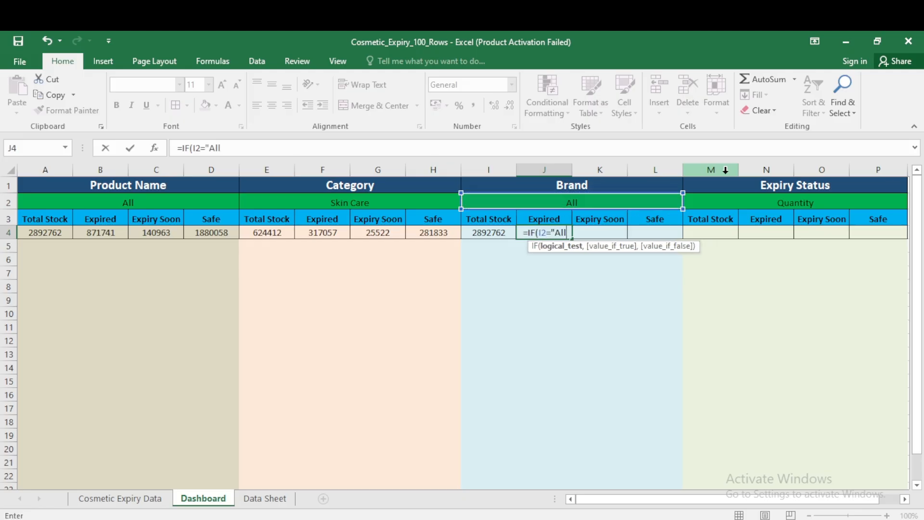
text(")
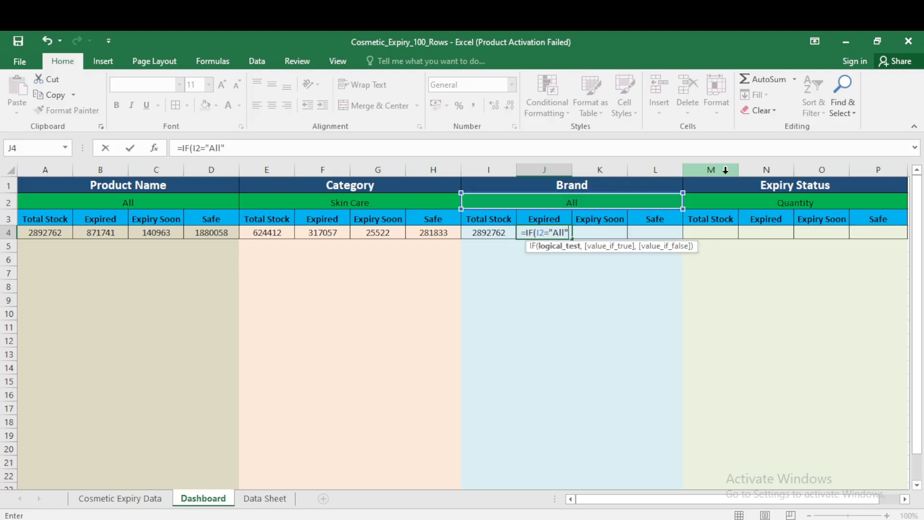
text(,)
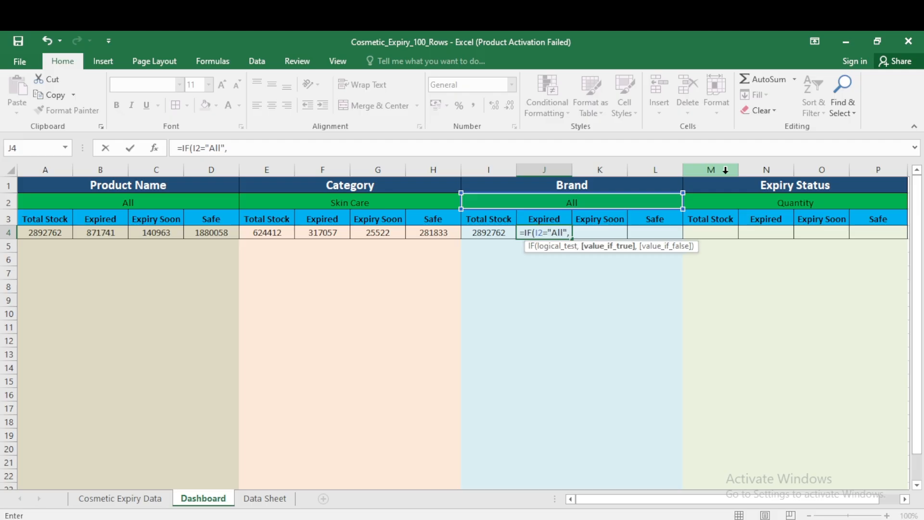
Add a SUMIF as J4's true result, matching Cosmetic Expiry Data column L:L against Dashboard cell J3 and summing column J:J.
text(sumif)
key(Tab)
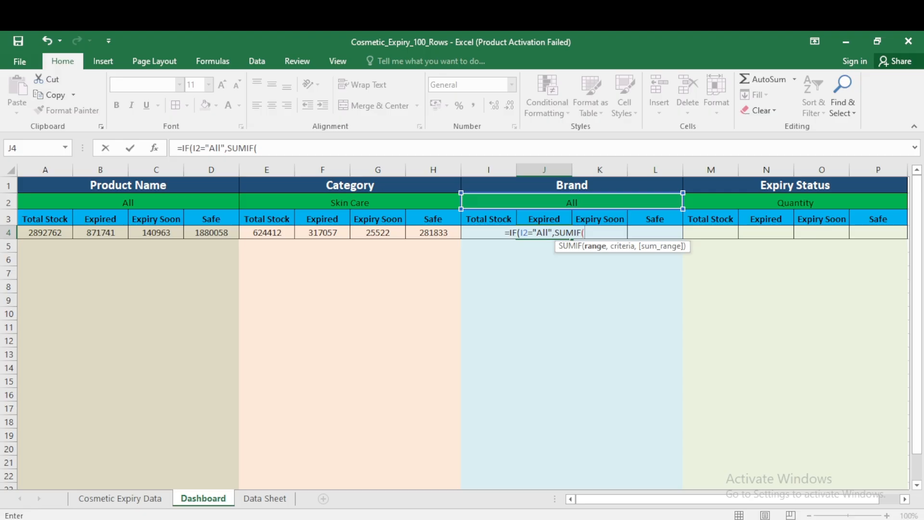
click(119, 498)
click(828, 169)
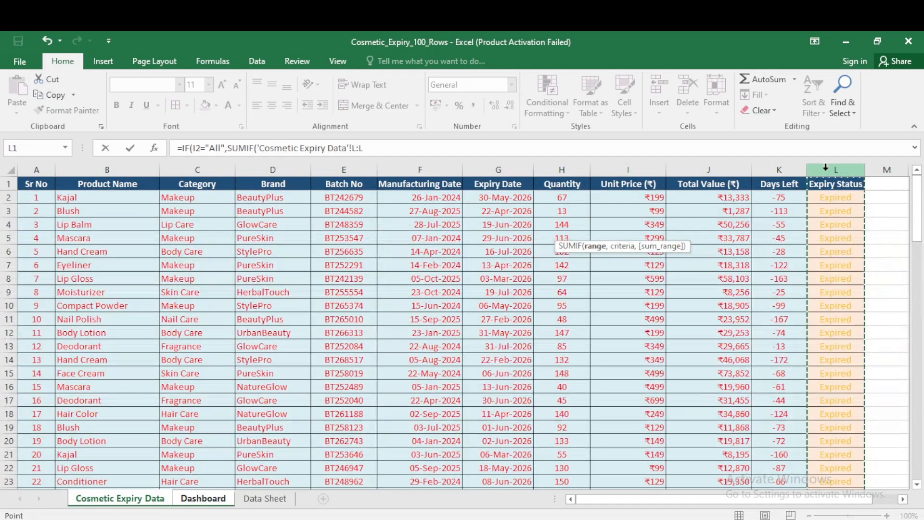
text(,)
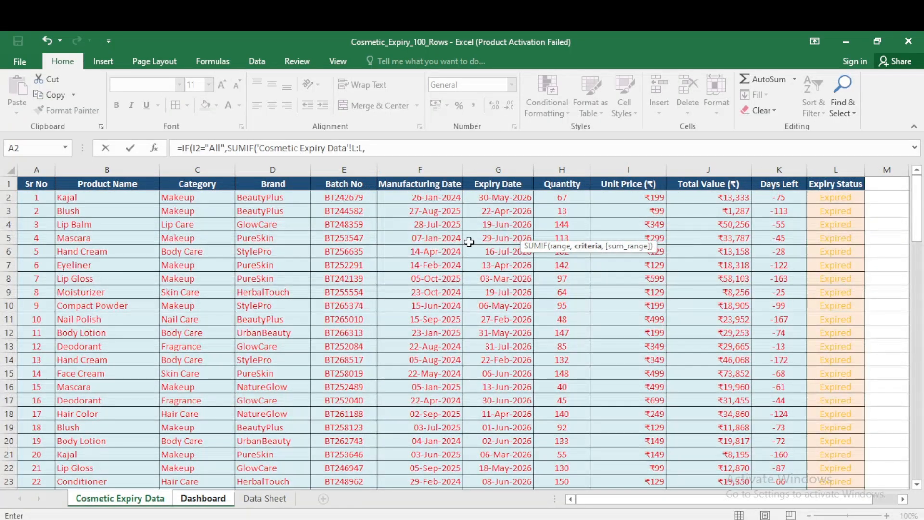
click(197, 499)
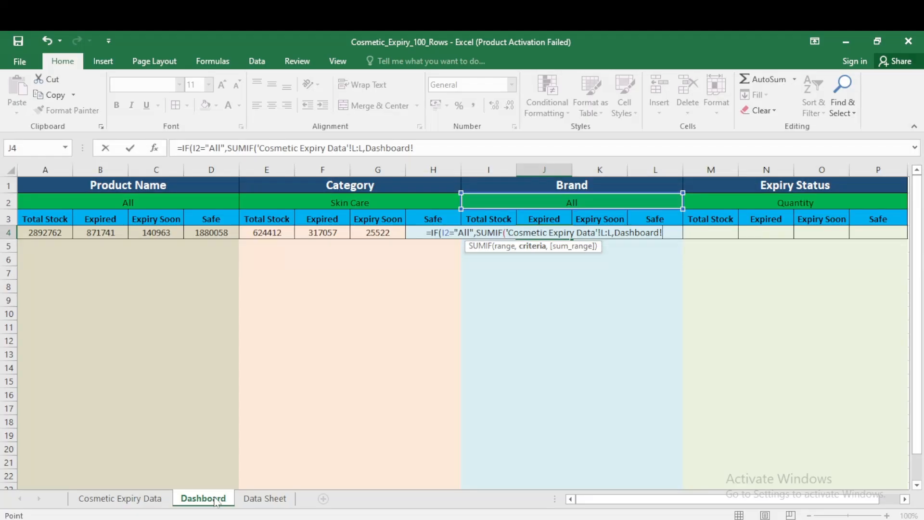
click(544, 218)
text(,)
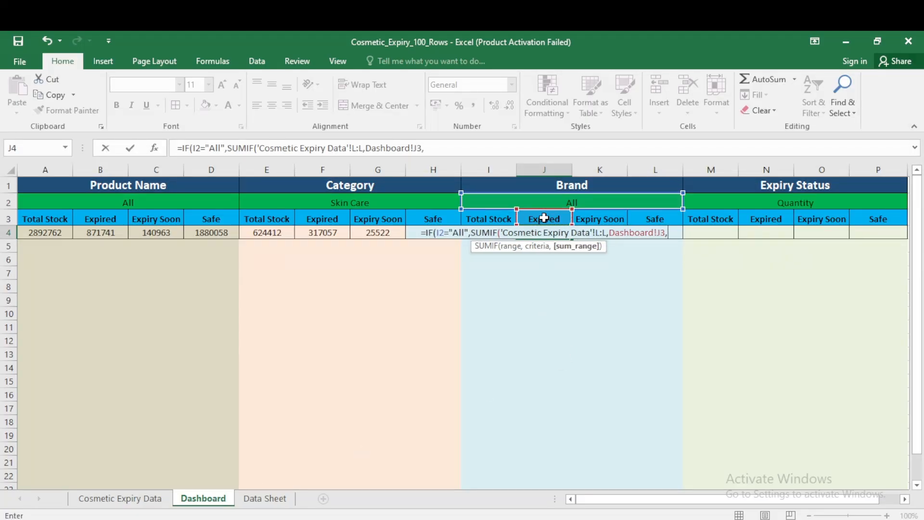
click(120, 498)
click(726, 170)
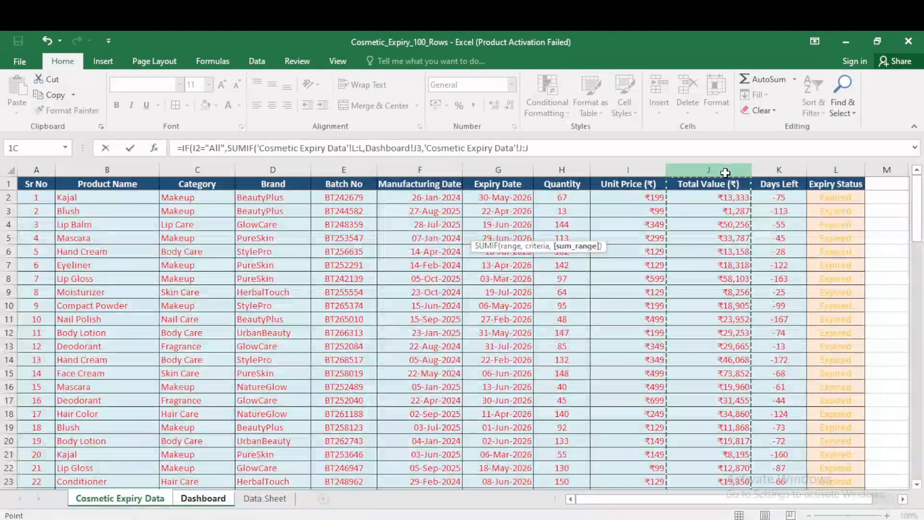
text())
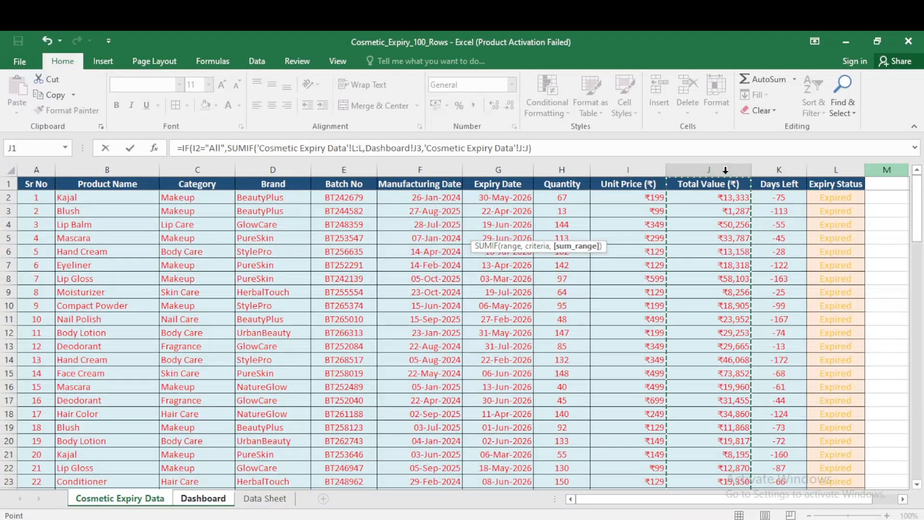
Begin a SUMIFS as J4's false result, summing Cosmetic Expiry Data column J:J where column L:L matches Dashboard cell J3.
text(,sum)
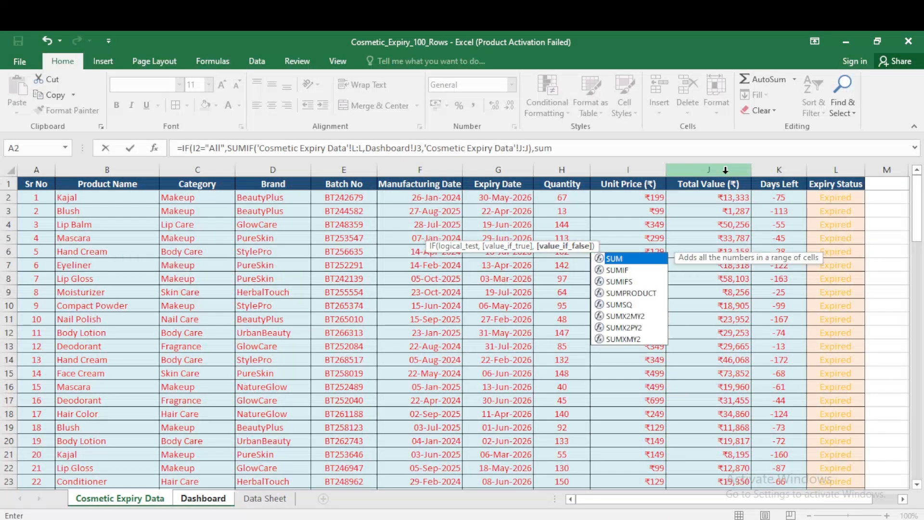
text(ifs)
key(Tab)
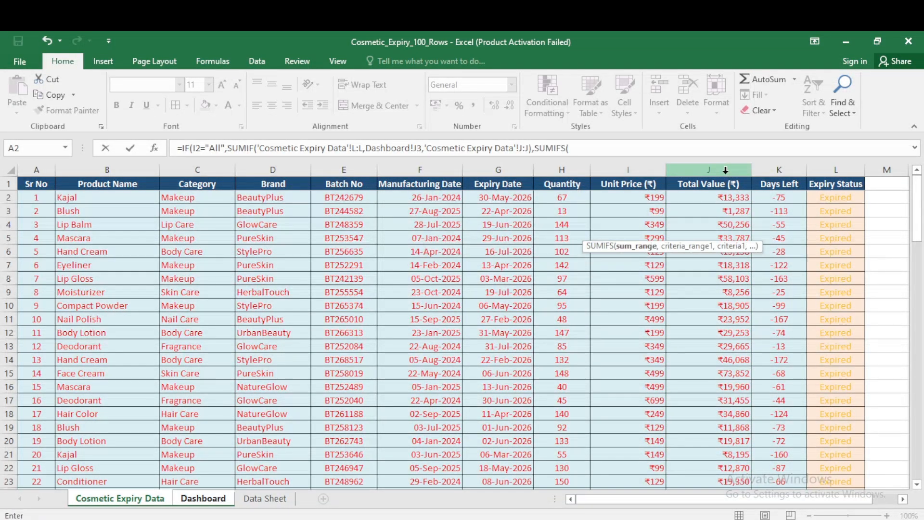
click(718, 170)
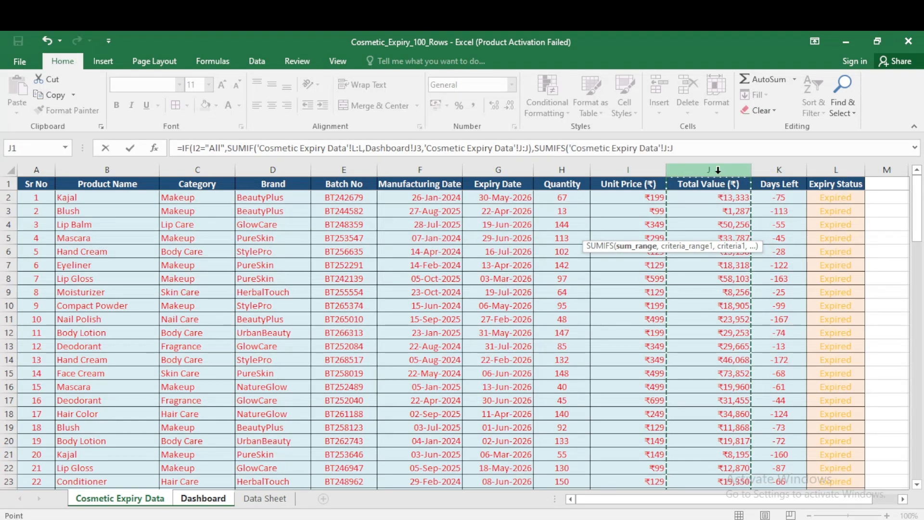
text(,)
click(825, 169)
text(,'Cosmetic Expiry Data'!L:L,)
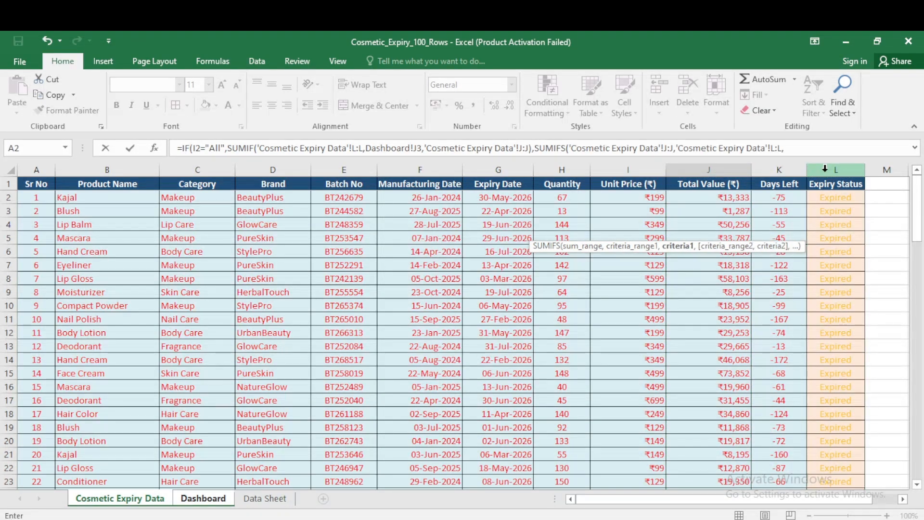
click(103, 498)
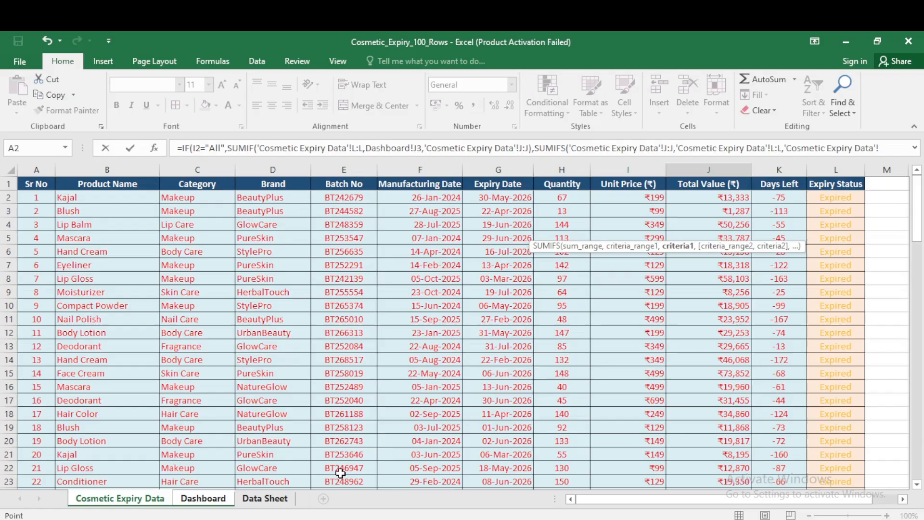
click(202, 499)
click(540, 220)
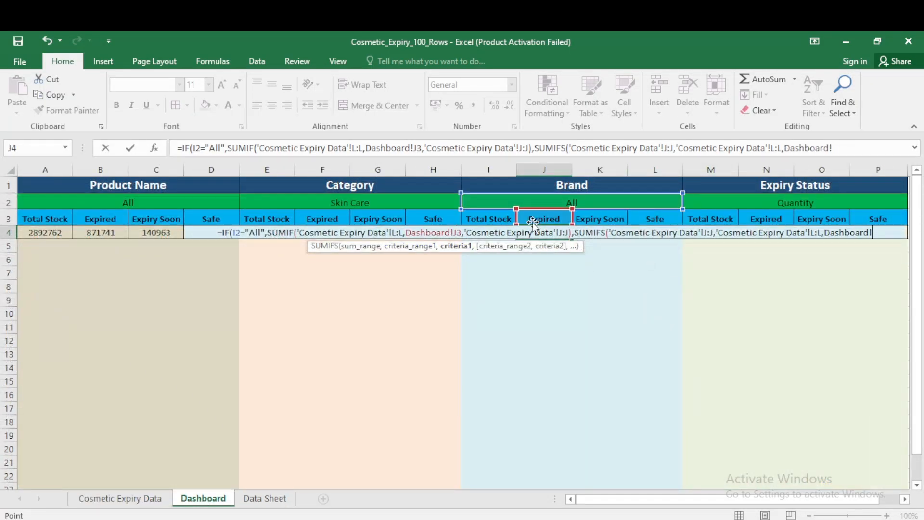
text(,)
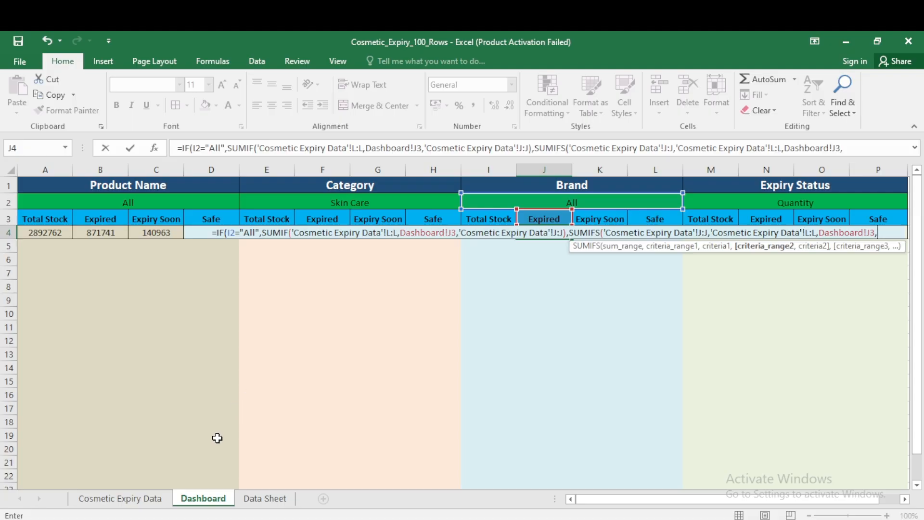
Complete the J4 formula with a second SUMIFS condition matching Cosmetic Expiry Data column D:D against Dashboard cell I2.
click(144, 498)
click(272, 170)
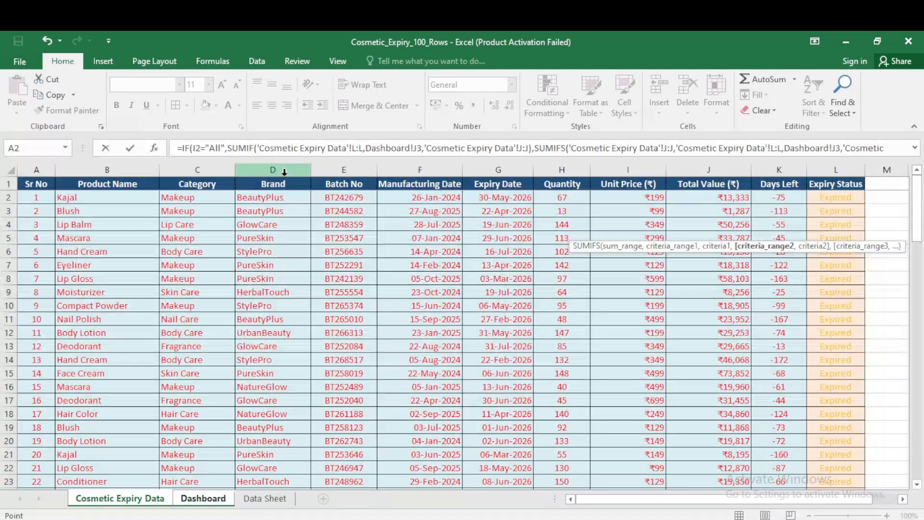
text(,)
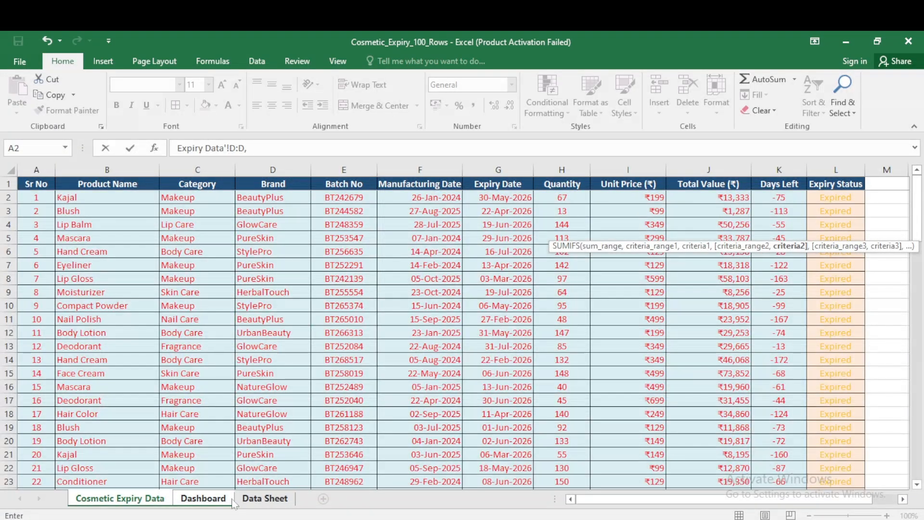
click(203, 498)
click(581, 200)
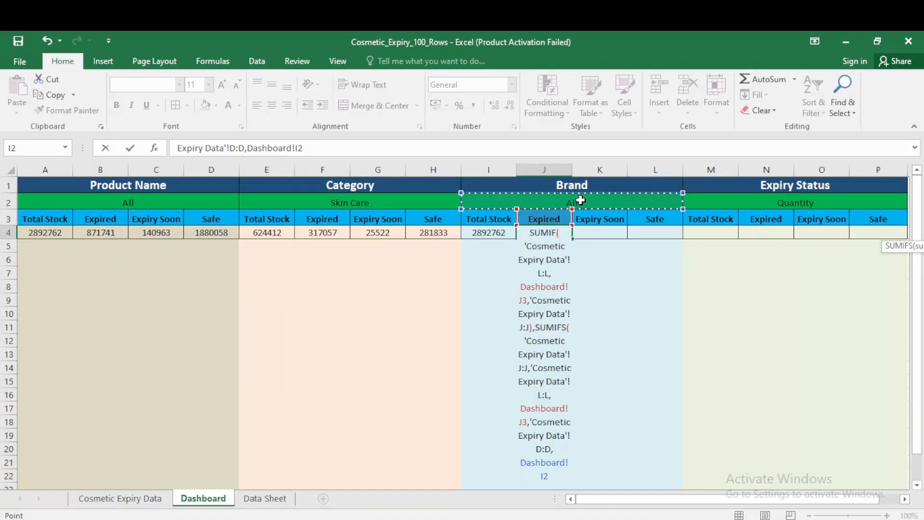
text())
key(Return)
key(Return)
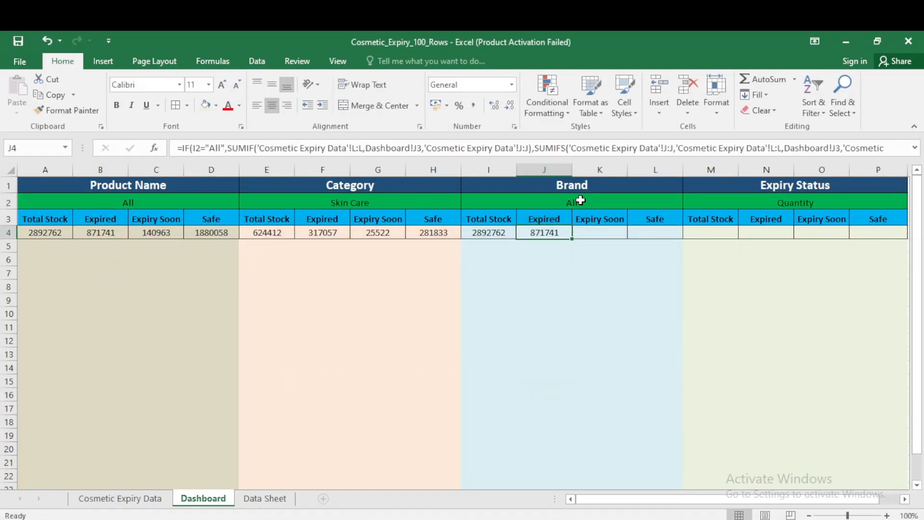
Begin an IF formula in the Brand block's Expiry Soon cell K4 that tests whether I2 equals "All".
key(Right)
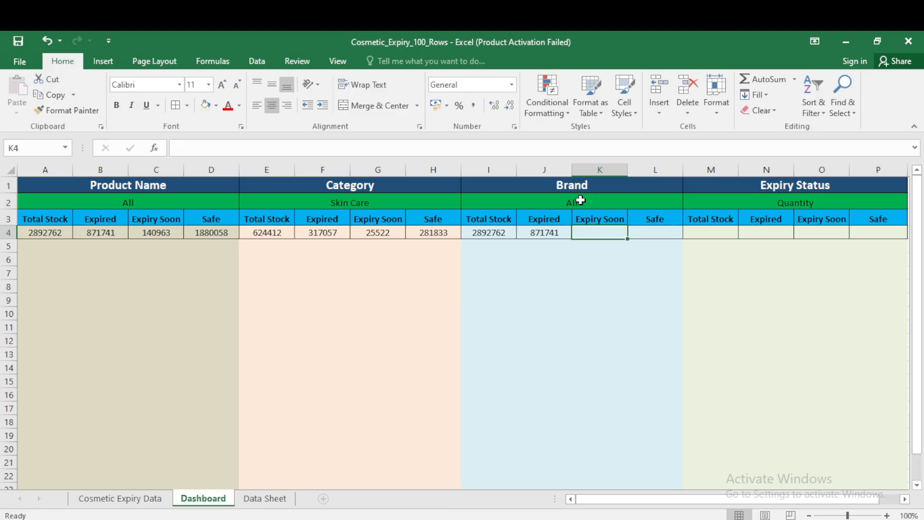
text(=IF()
click(580, 200)
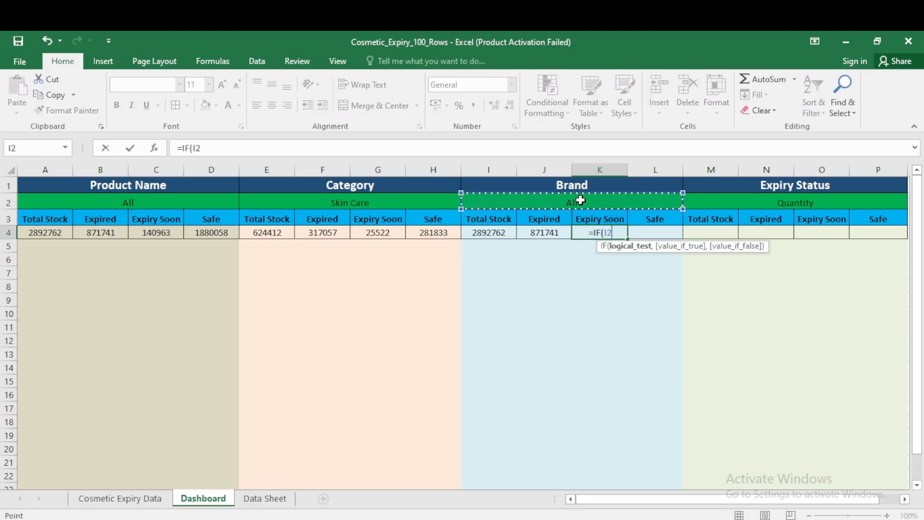
text(="A)
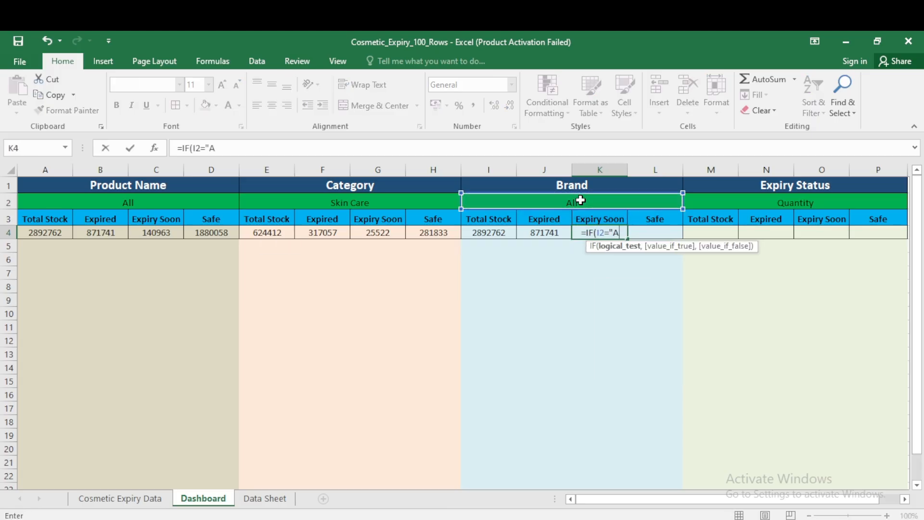
text(ll")
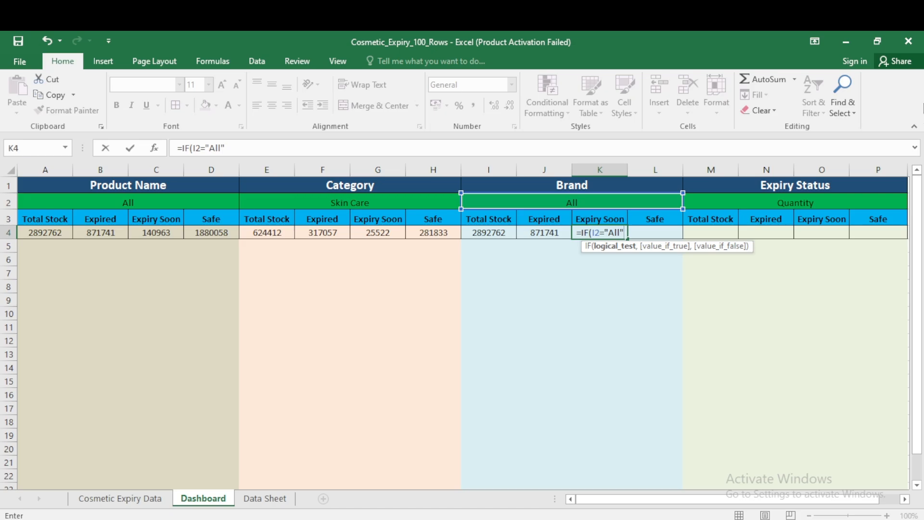
Add a SUMIF as K4's true result, matching Cosmetic Expiry Data column L:L against Dashboard cell K3 and summing column J:J.
text(,sumif)
key(Tab)
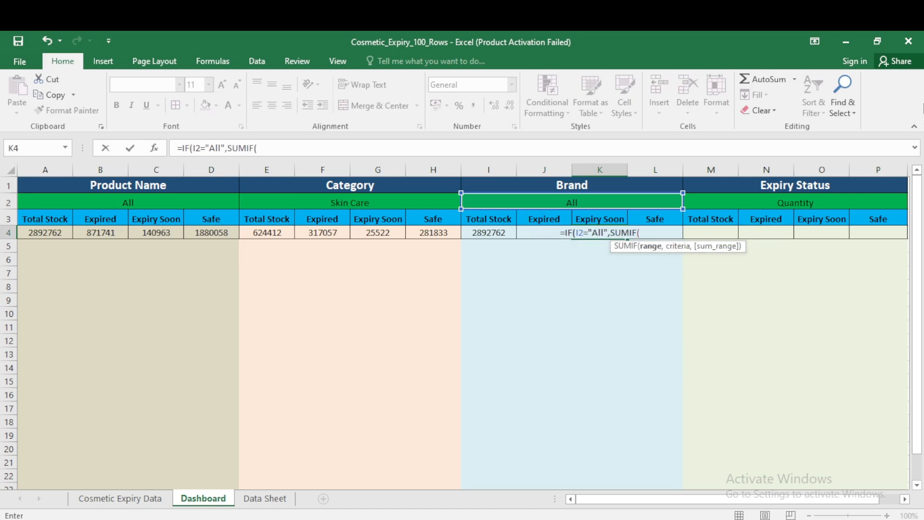
click(121, 498)
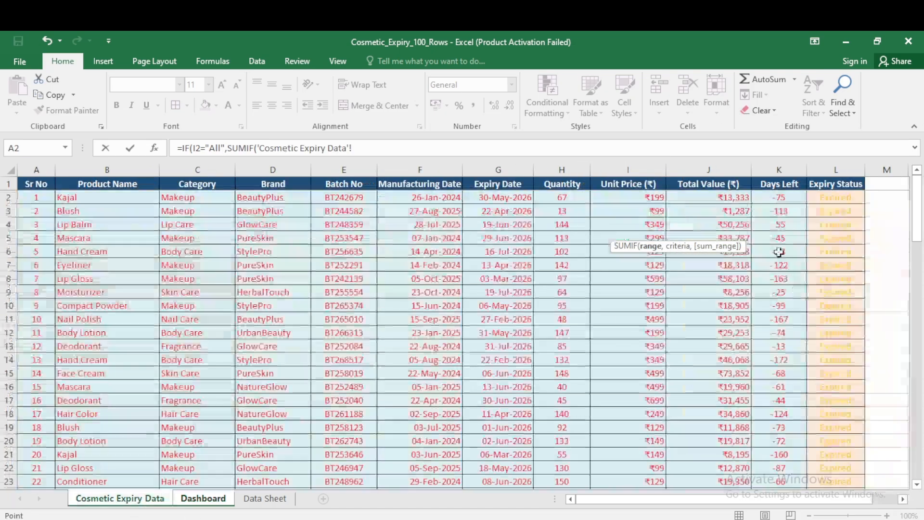
click(836, 169)
text(,)
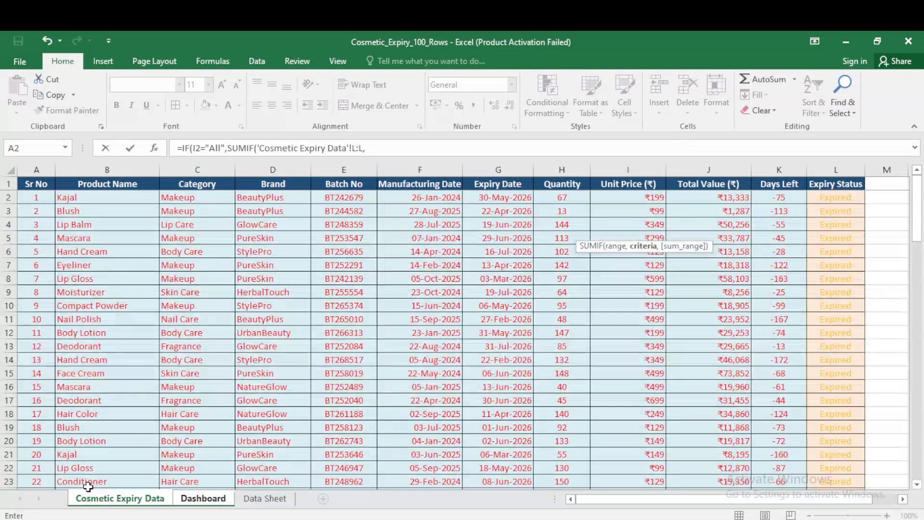
click(203, 499)
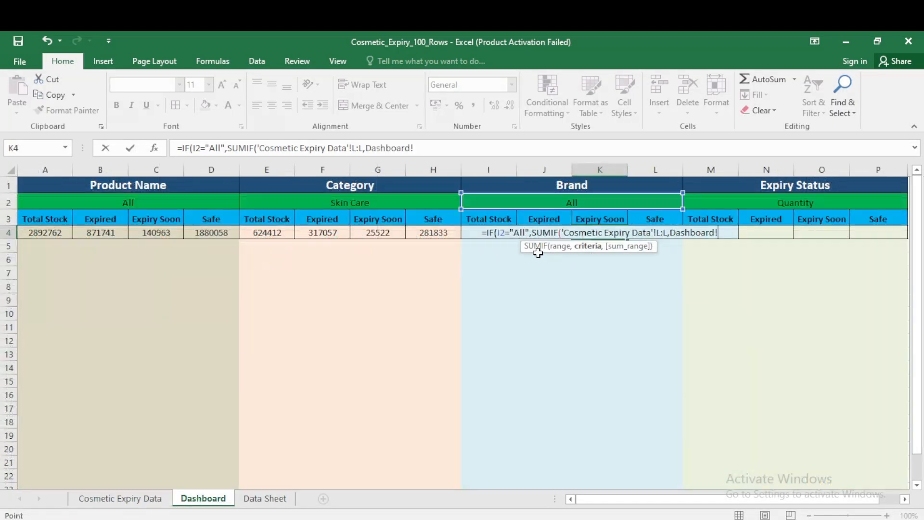
click(598, 218)
text(,)
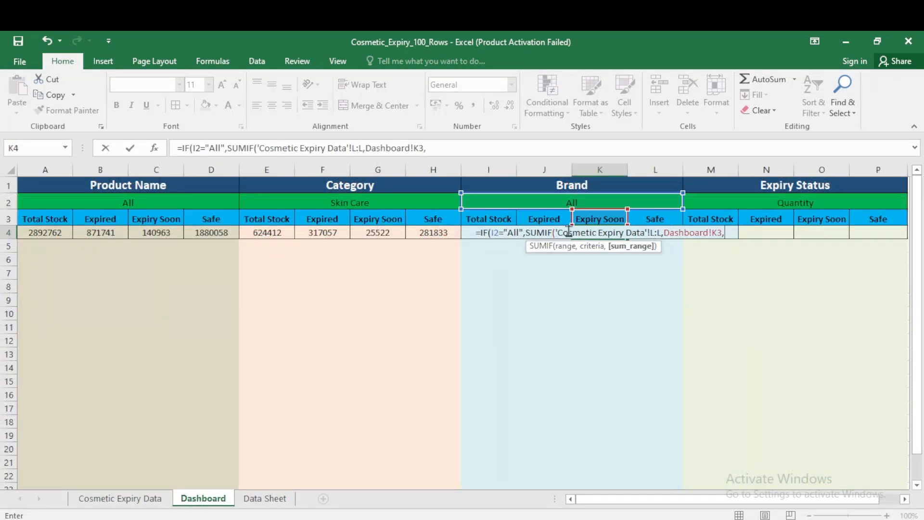
click(121, 498)
click(709, 169)
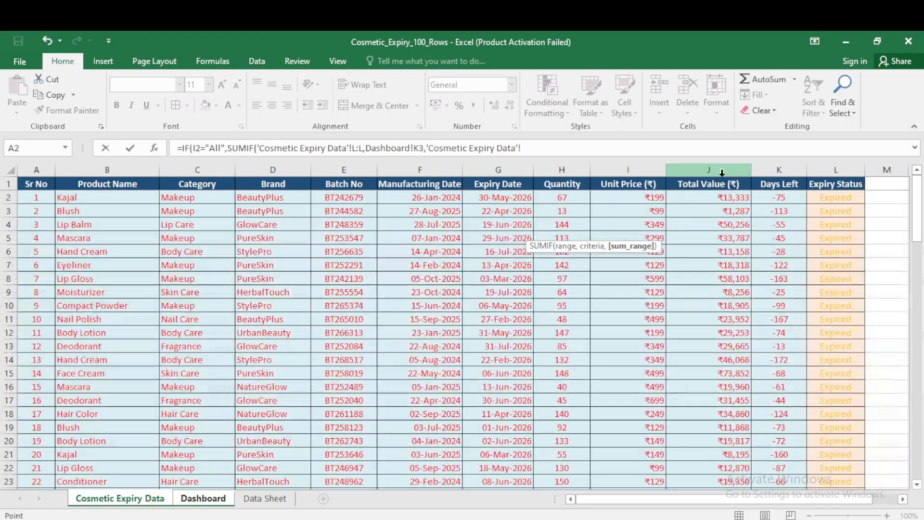
Begin a SUMIFS as K4's false result, summing Cosmetic Expiry Data column J:J where column L:L matches Dashboard cell K3.
click(575, 154)
text(,sumifs)
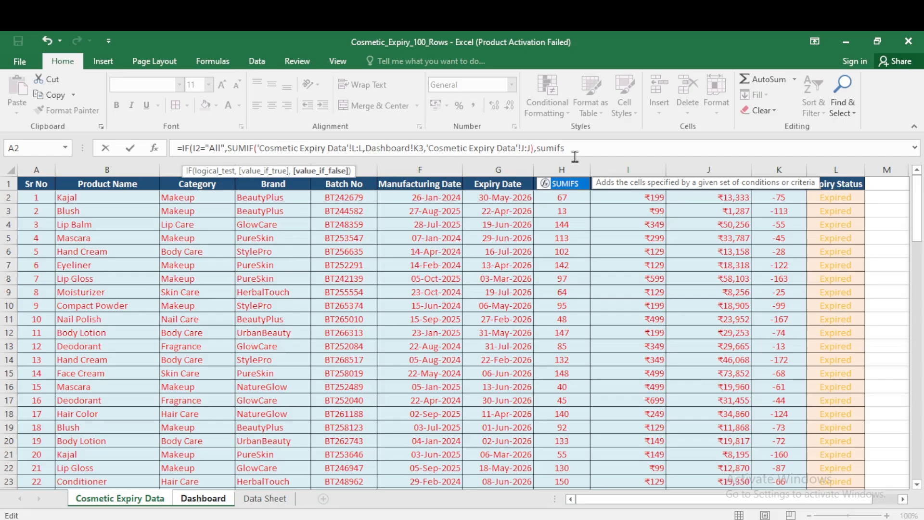
key(Tab)
click(735, 165)
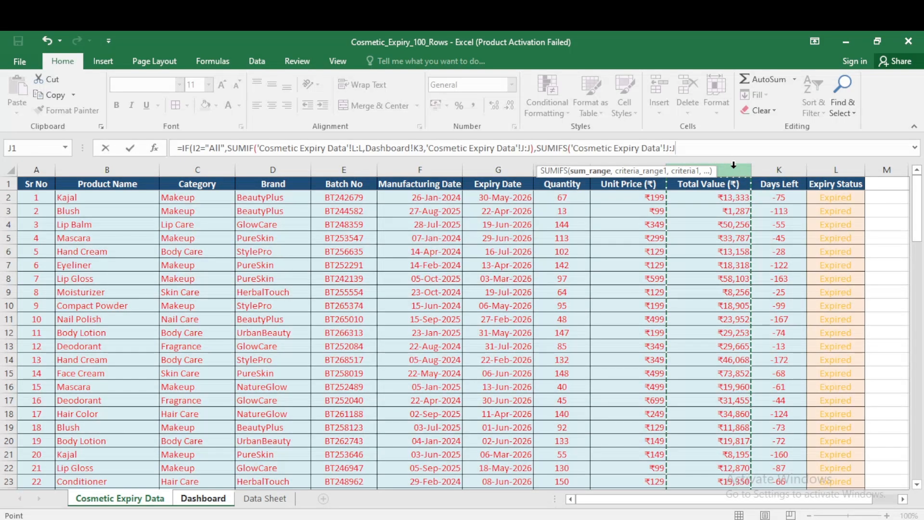
text(,)
click(811, 168)
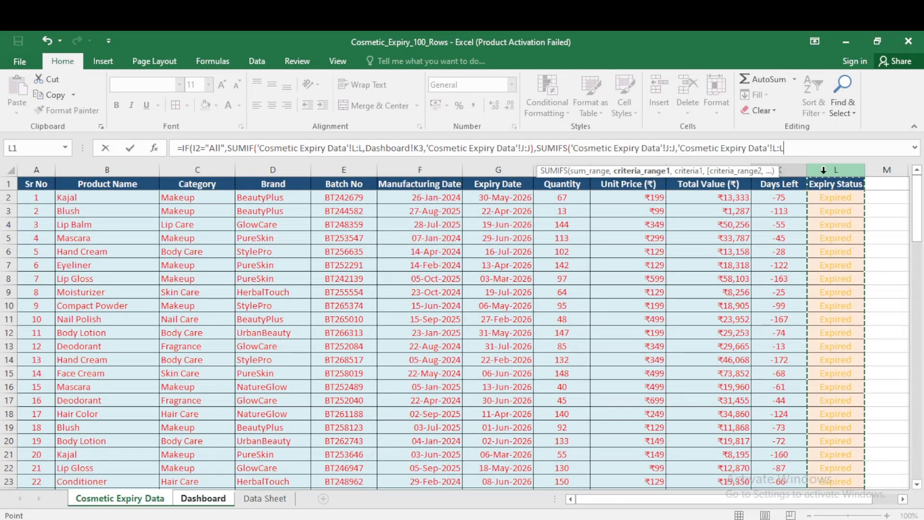
text(,)
click(204, 501)
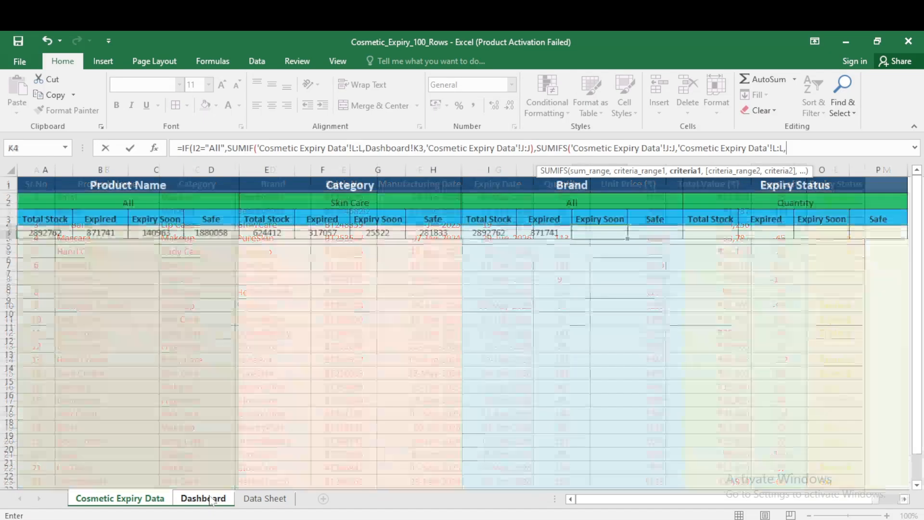
click(601, 219)
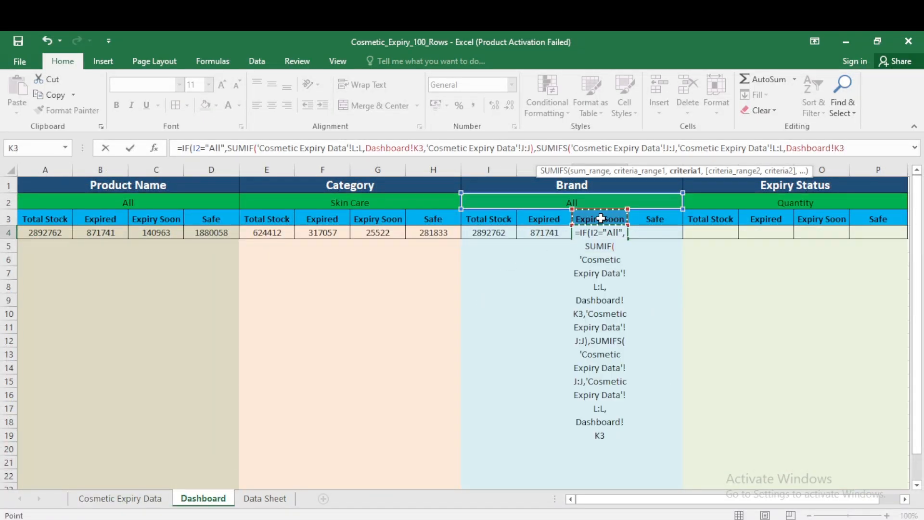
text(,)
Complete the K4 formula with a second SUMIFS condition matching Cosmetic Expiry Data column D:D against Dashboard cell I2.
click(120, 499)
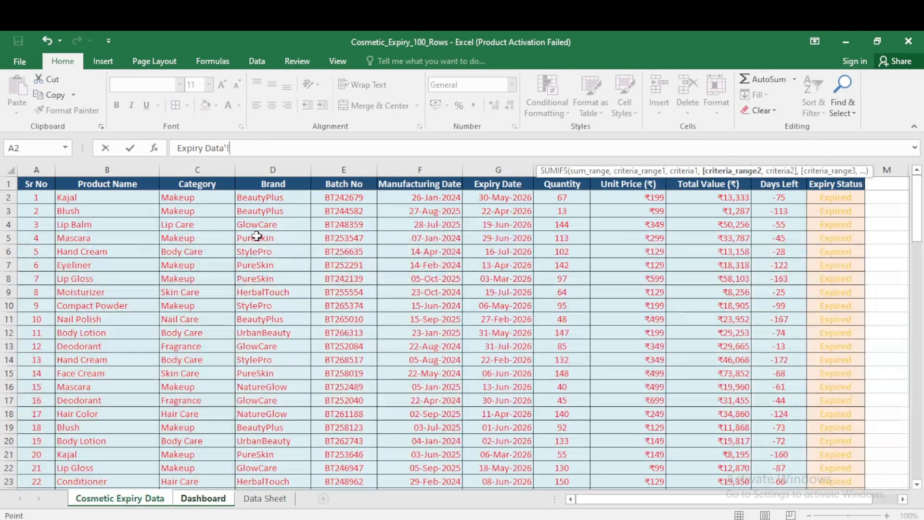
click(276, 169)
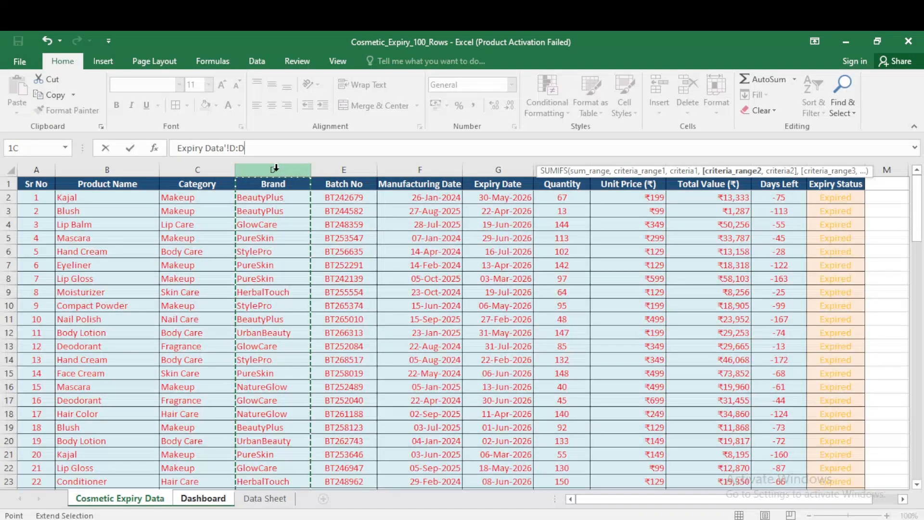
text(,)
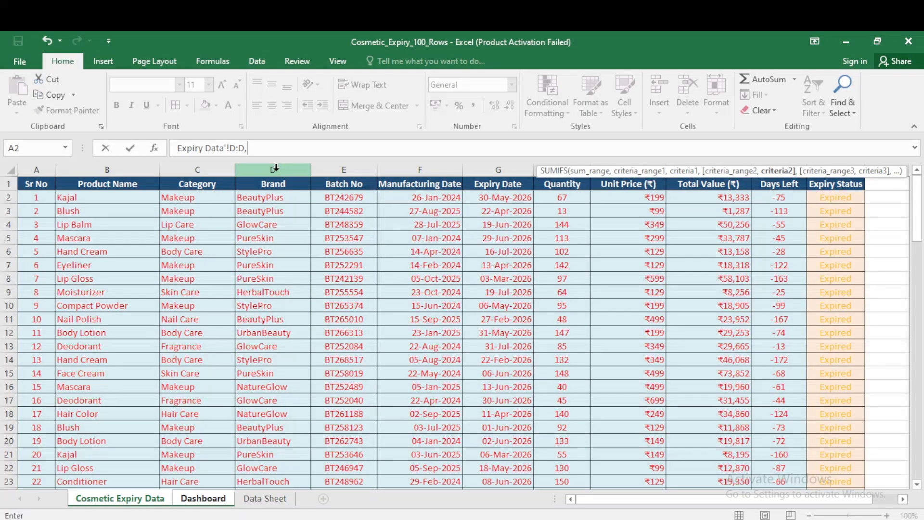
click(204, 498)
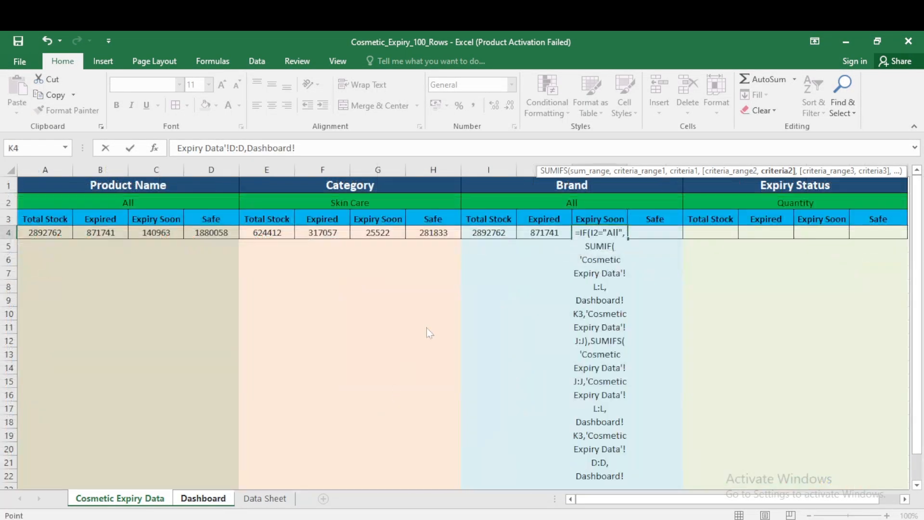
click(585, 201)
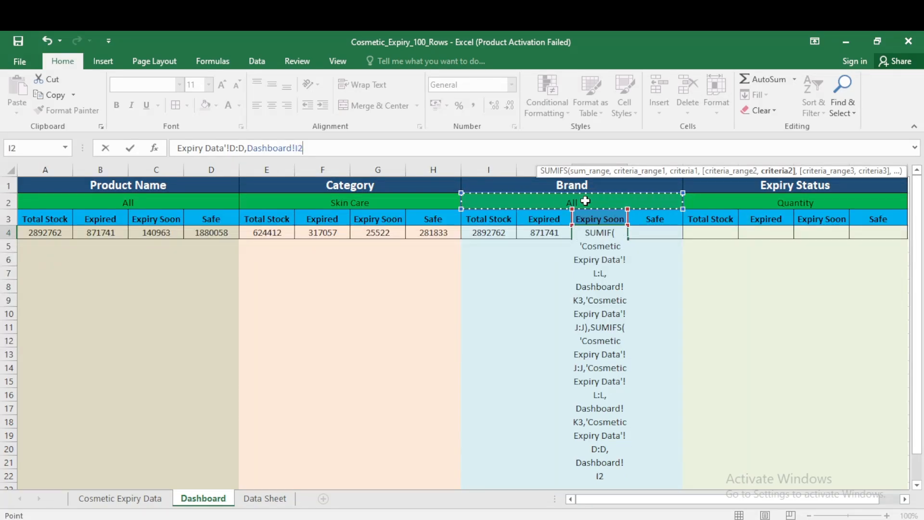
text()))
key(Return)
key(Up)
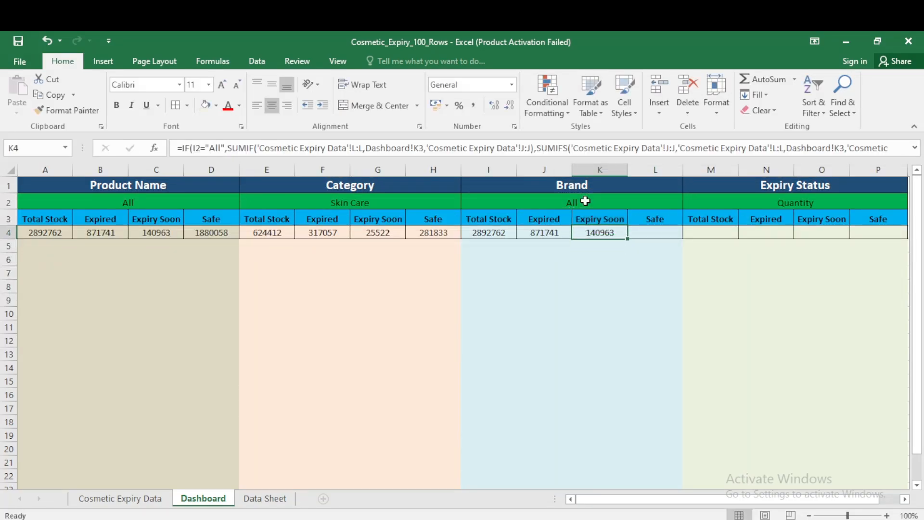
Begin an IF formula in the Brand block's Safe cell L4 that tests whether I2 equals "All".
key(Right)
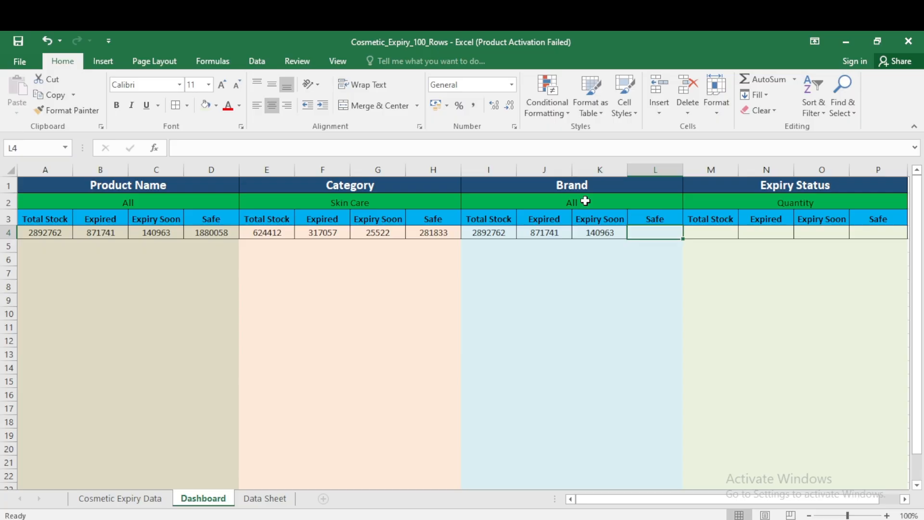
key(Left)
key(Right)
text(=IF()
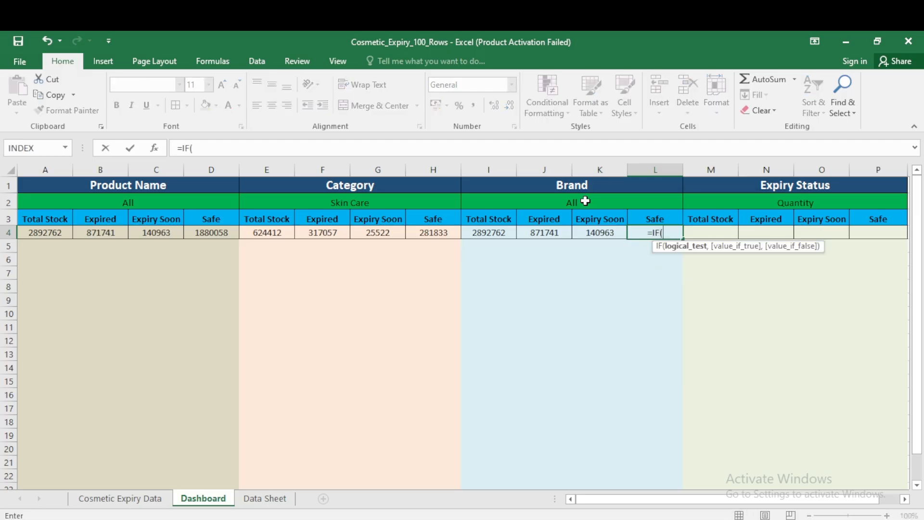
click(586, 201)
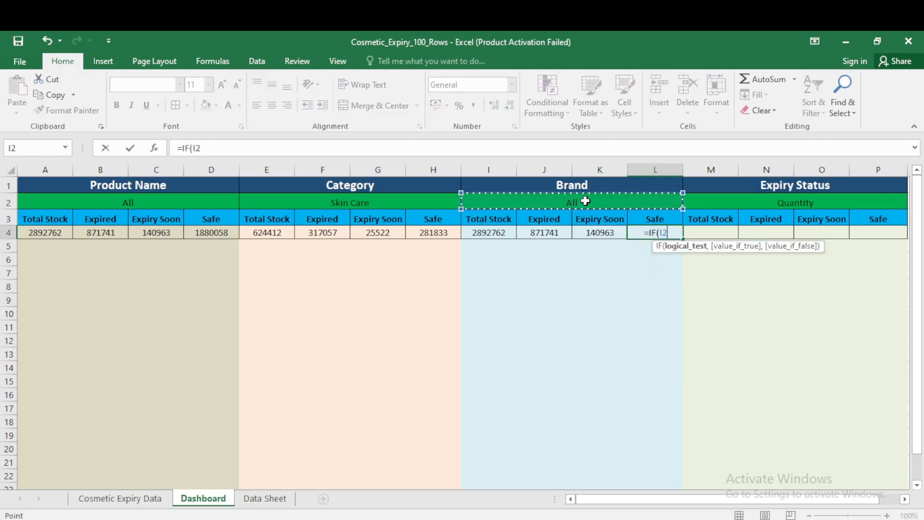
text(="All")
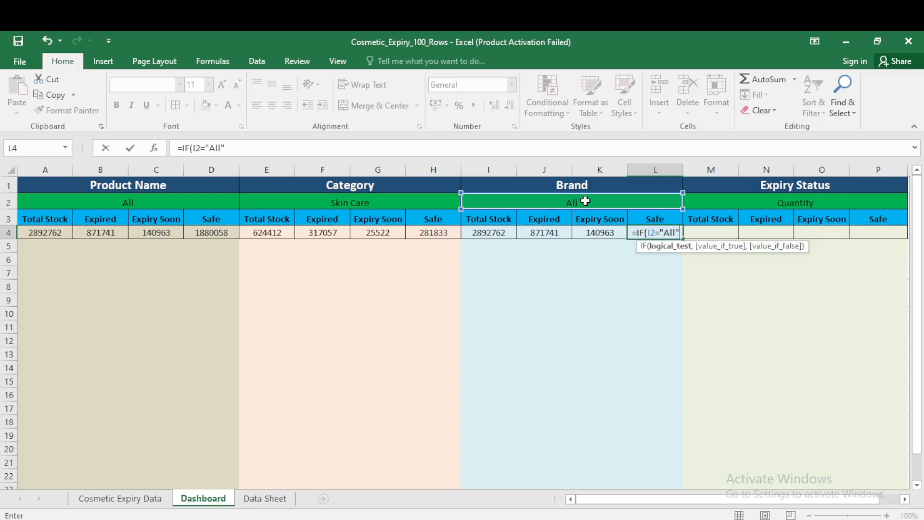
Add a SUMIF as L4's true result, matching Cosmetic Expiry Data column L:L against Dashboard cell L3 and summing column J:J.
text(,sumi)
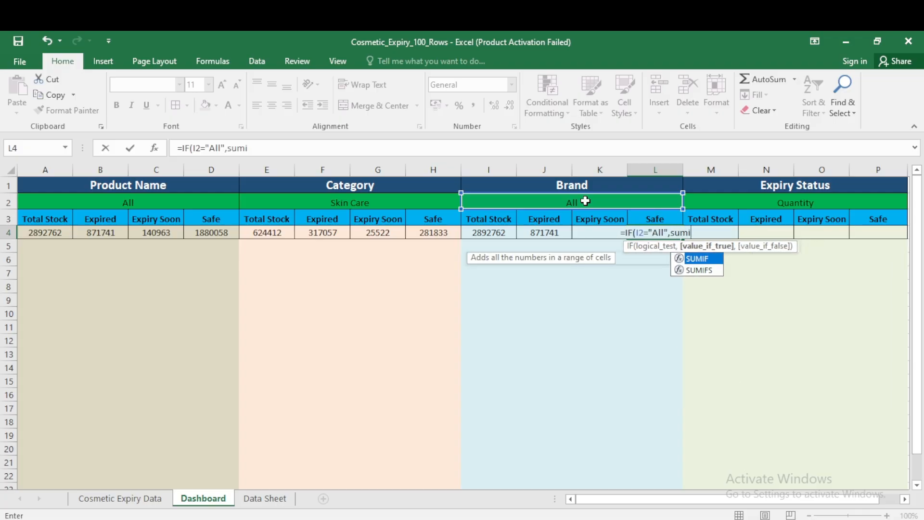
key(Tab)
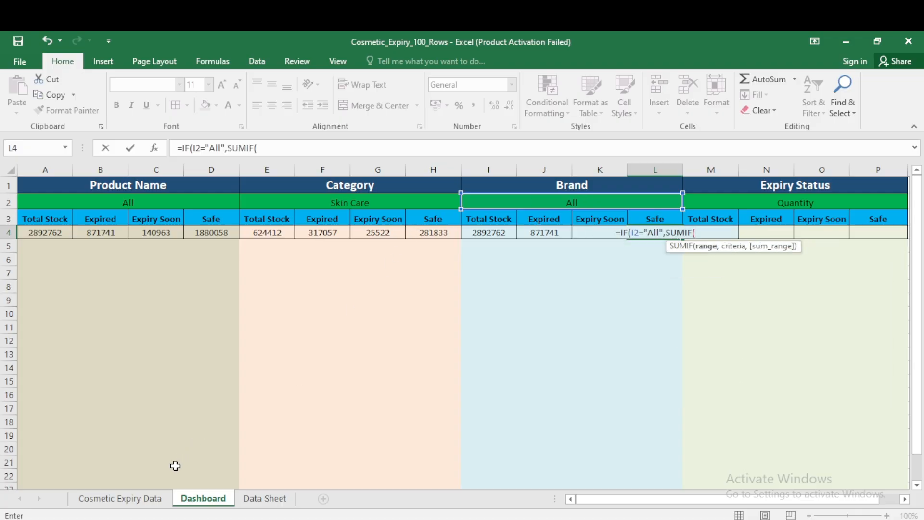
click(120, 498)
click(848, 170)
text(,)
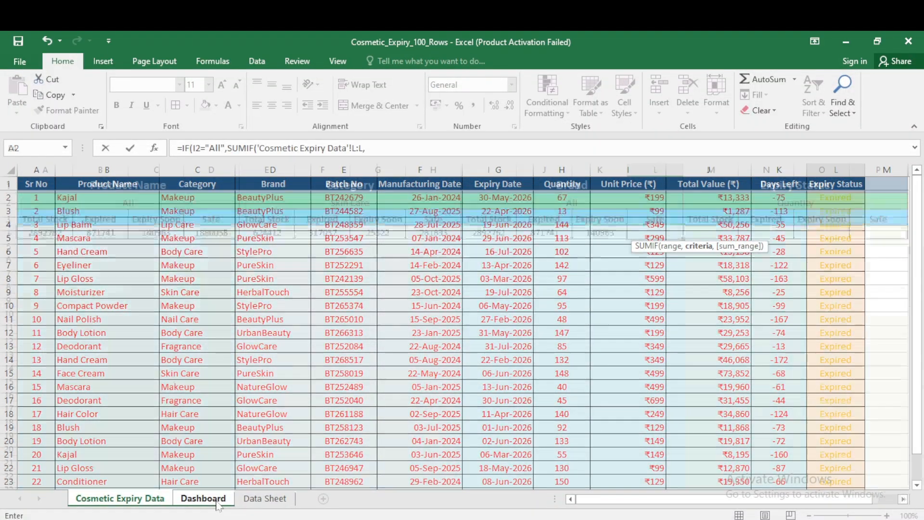
click(203, 498)
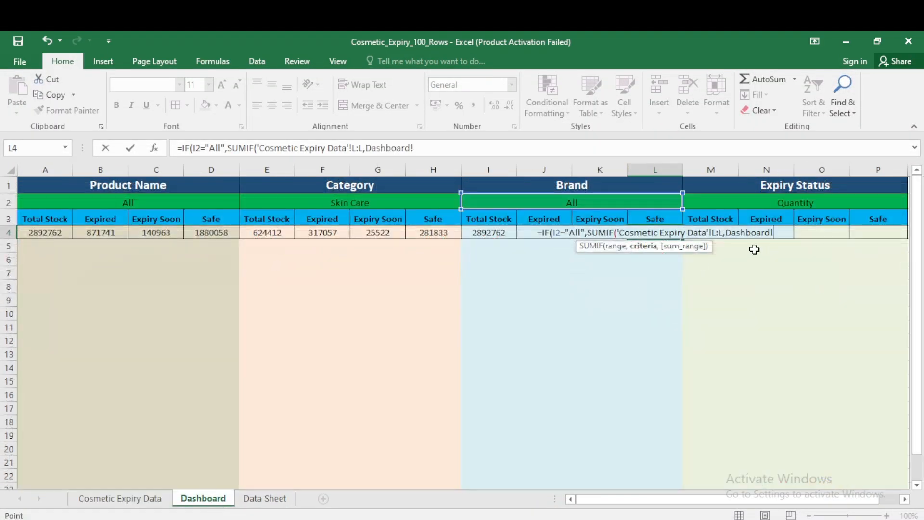
click(655, 220)
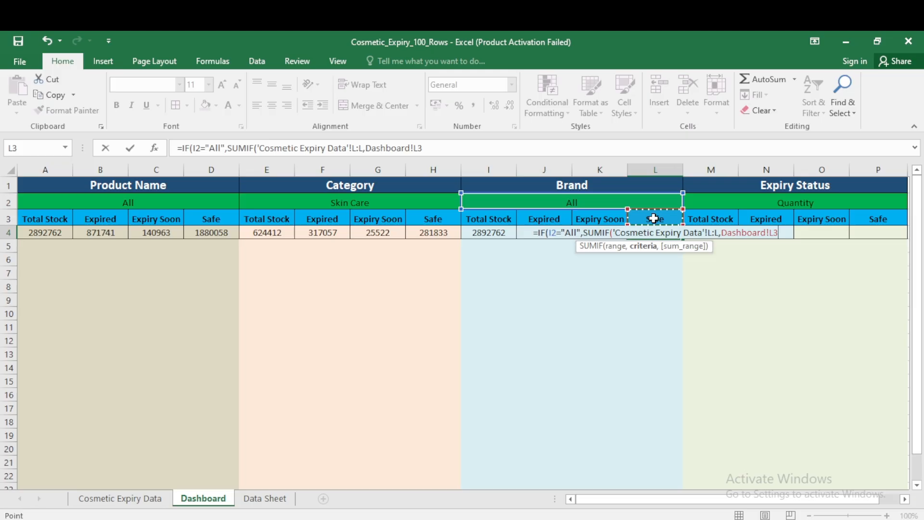
text(,)
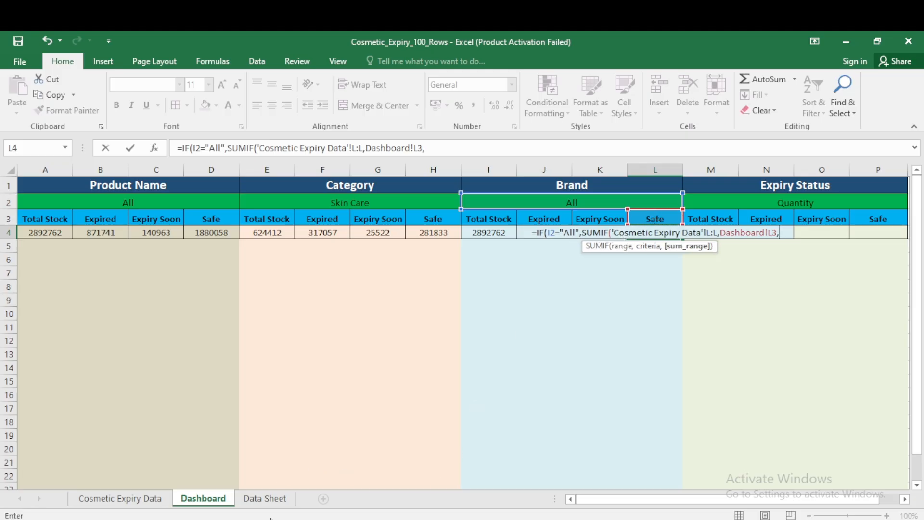
click(159, 499)
click(706, 169)
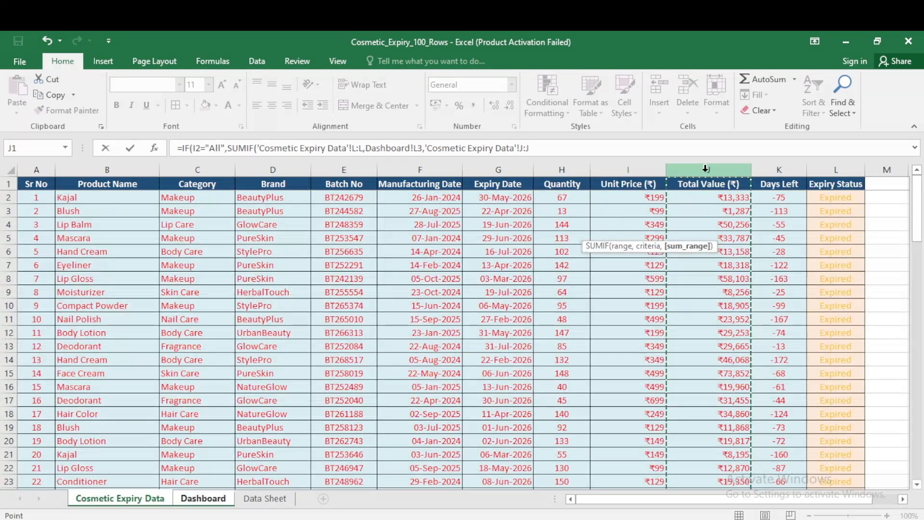
Begin a SUMIFS as L4's false result, summing Cosmetic Expiry Data column J:J where column L:L matches Dashboard cell L3.
text(),SUMIFS()
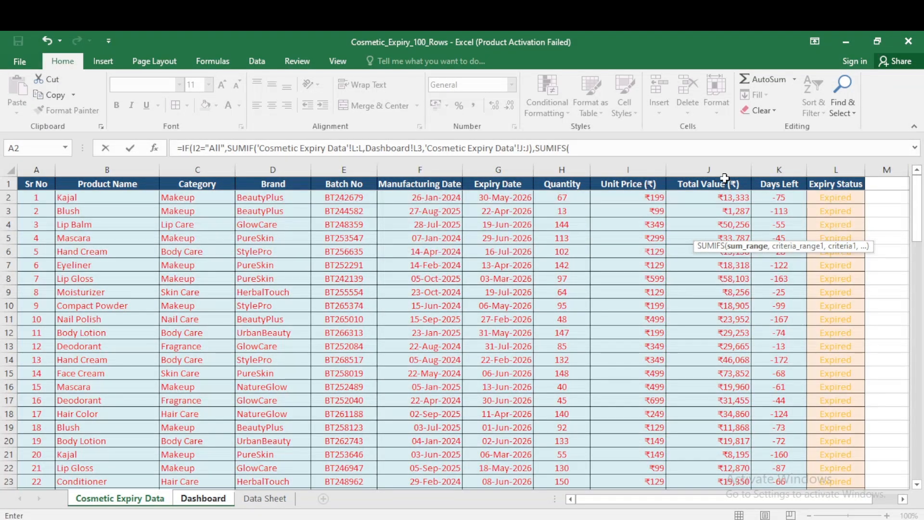
click(713, 170)
text(,)
click(834, 170)
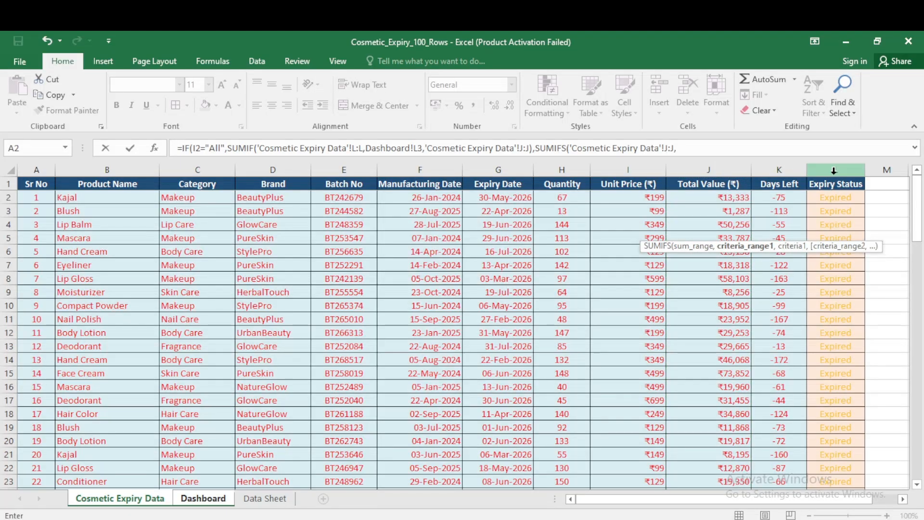
text(,)
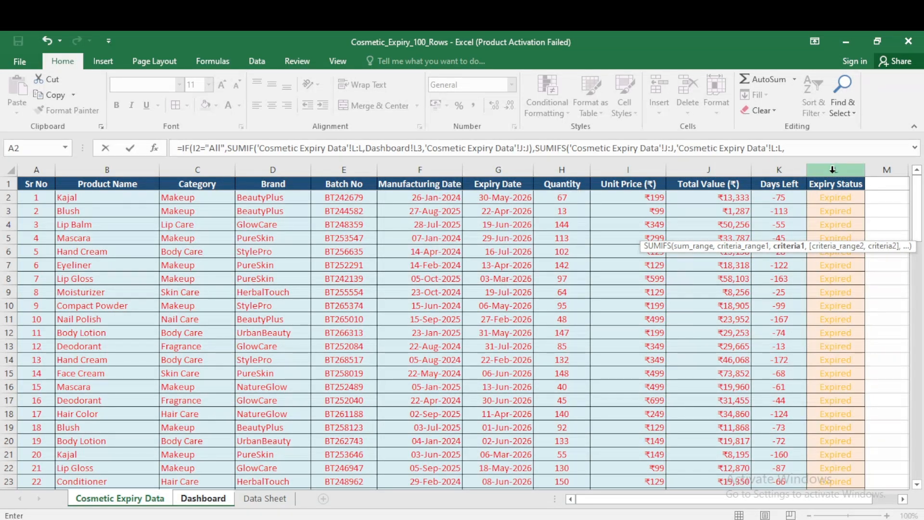
click(209, 503)
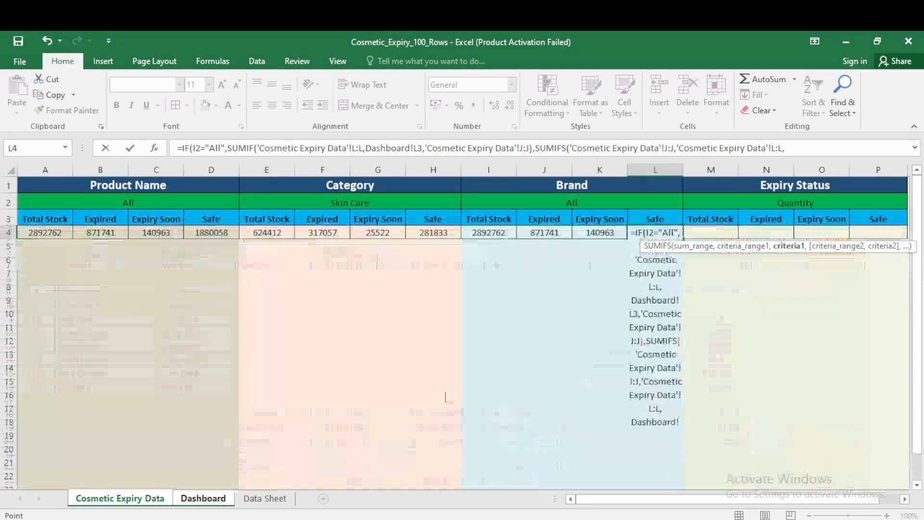
click(659, 219)
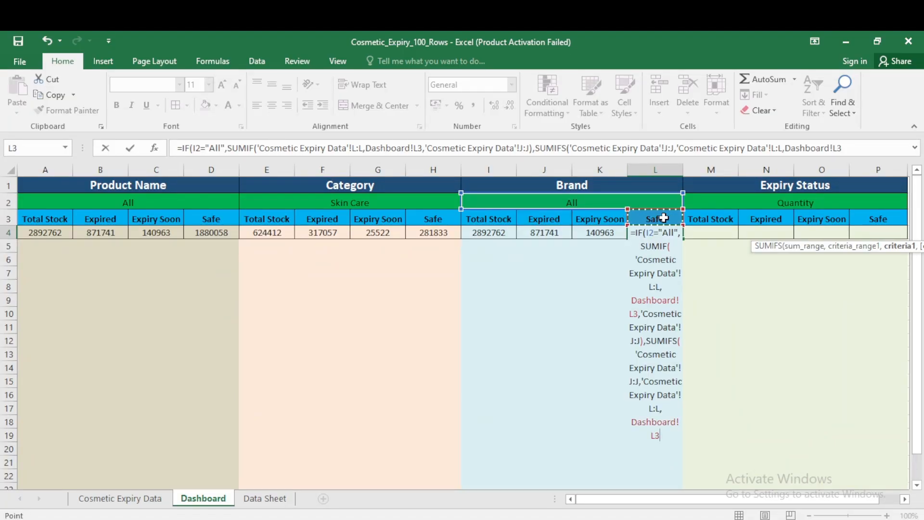
text(,)
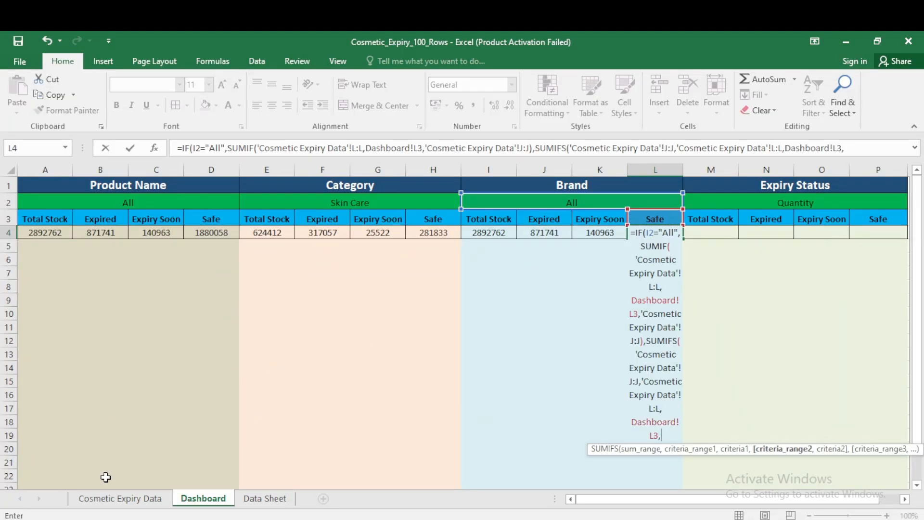
Complete the L4 formula with a second SUMIFS condition matching Cosmetic Expiry Data column D:D against Dashboard cell I2.
click(120, 498)
click(292, 170)
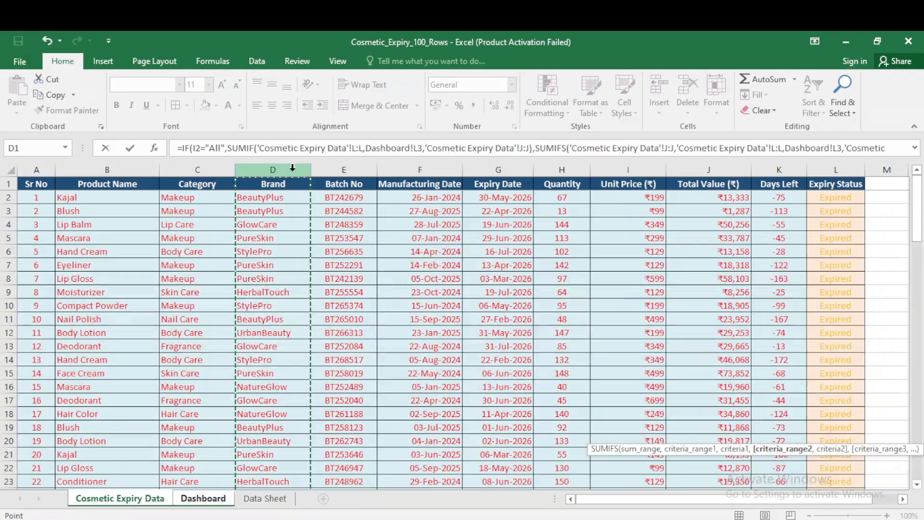
text(,)
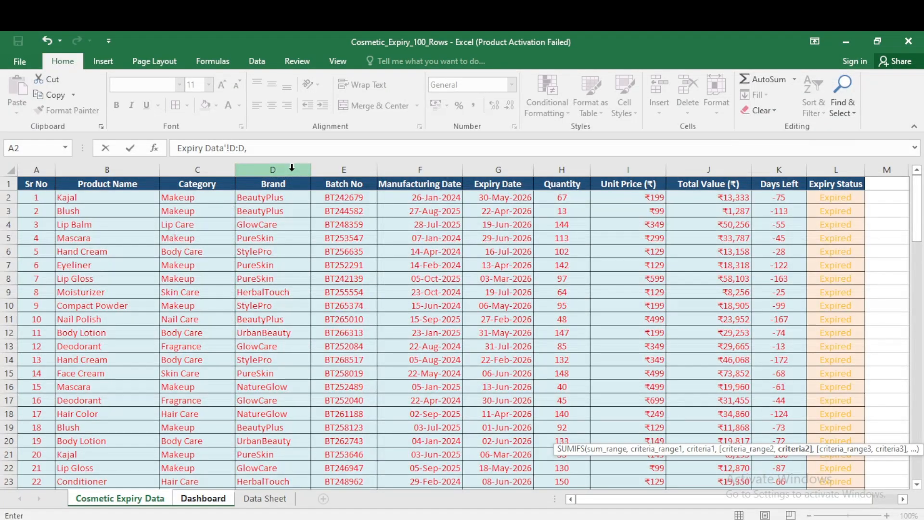
click(209, 498)
click(581, 203)
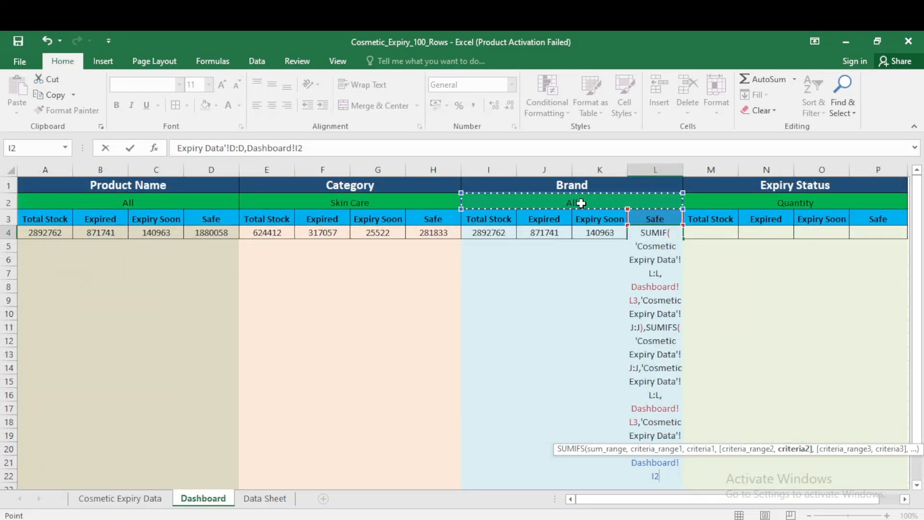
text())
key(Return)
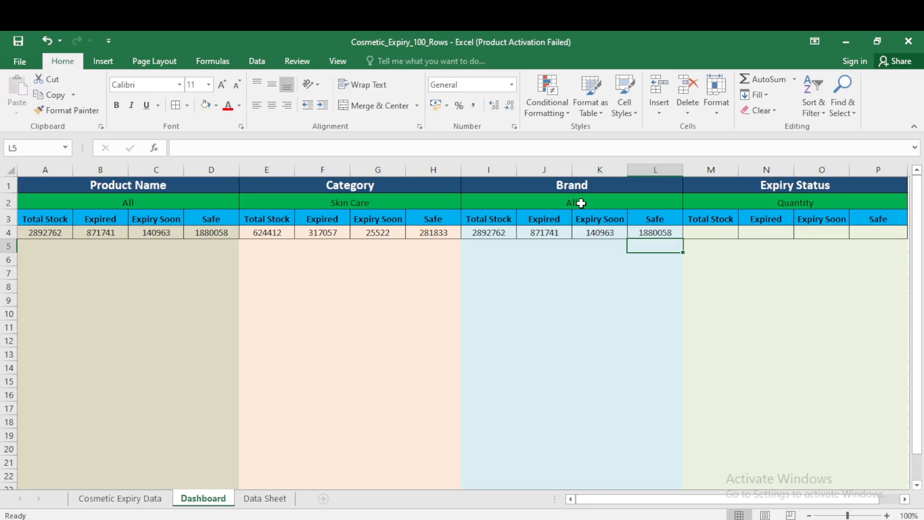
key(Up)
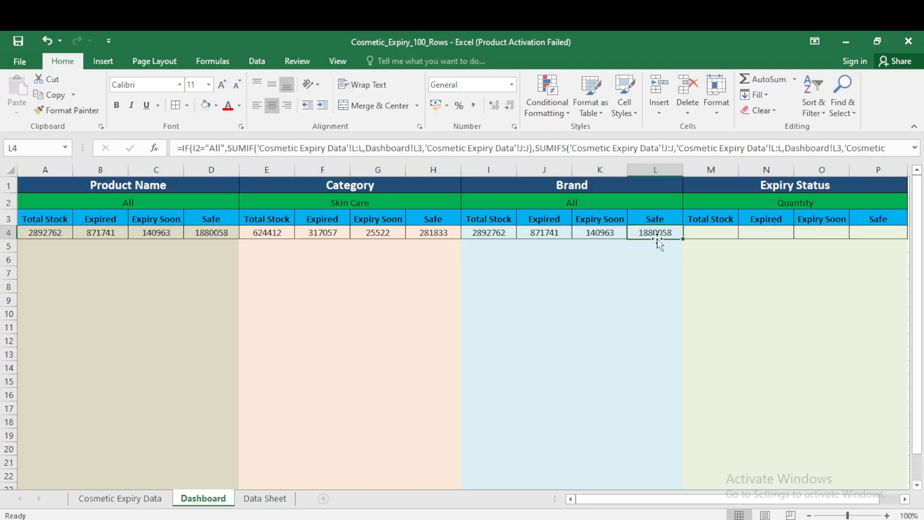
Begin an IF formula in the Expiry Status block's Total Stock cell M4 that tests whether A2 equals "All".
key(Right)
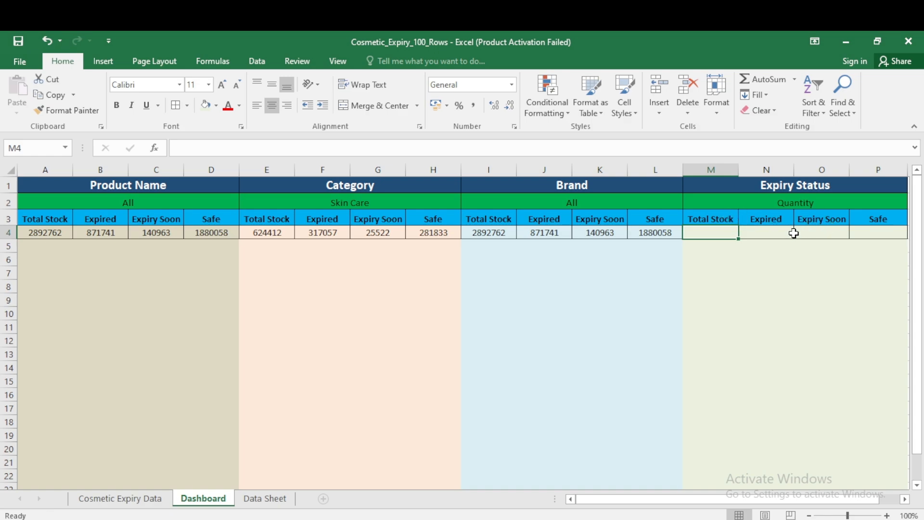
text(=)
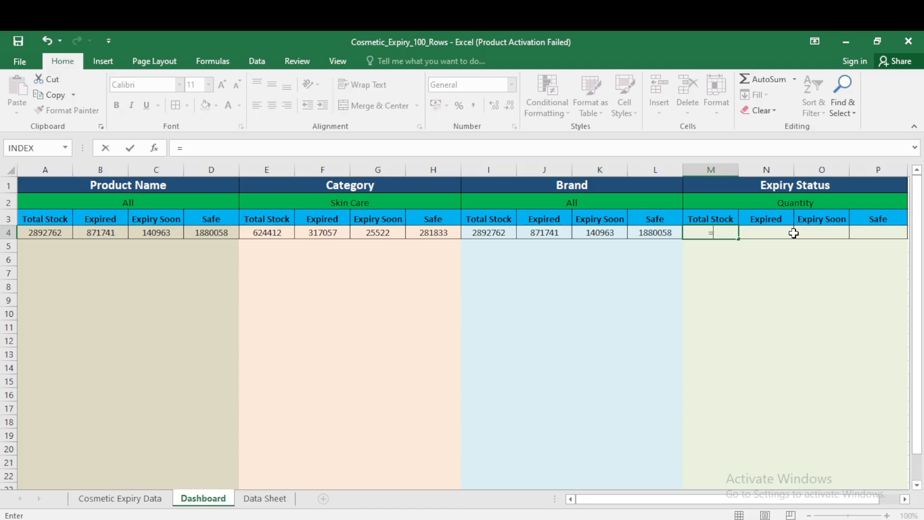
text(IF()
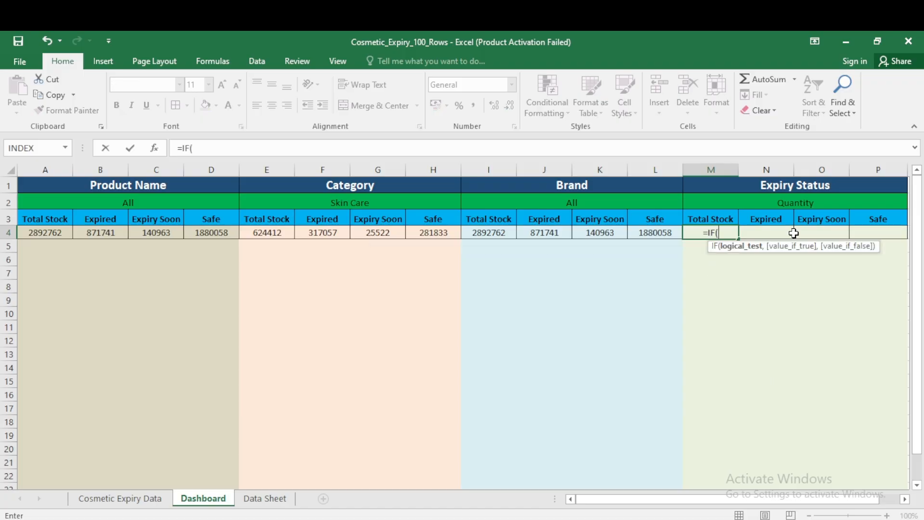
key(Left)
key(Left)
key(Left)
key(Left)
key(Left)
key(Left)
key(Left)
key(Left)
key(Left)
key(Left)
key(Left)
key(Up)
key(Up)
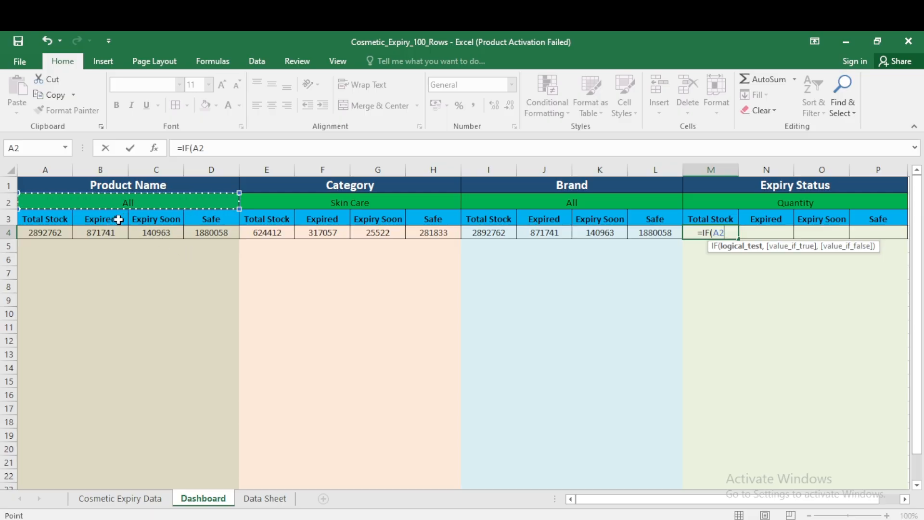
text(=)
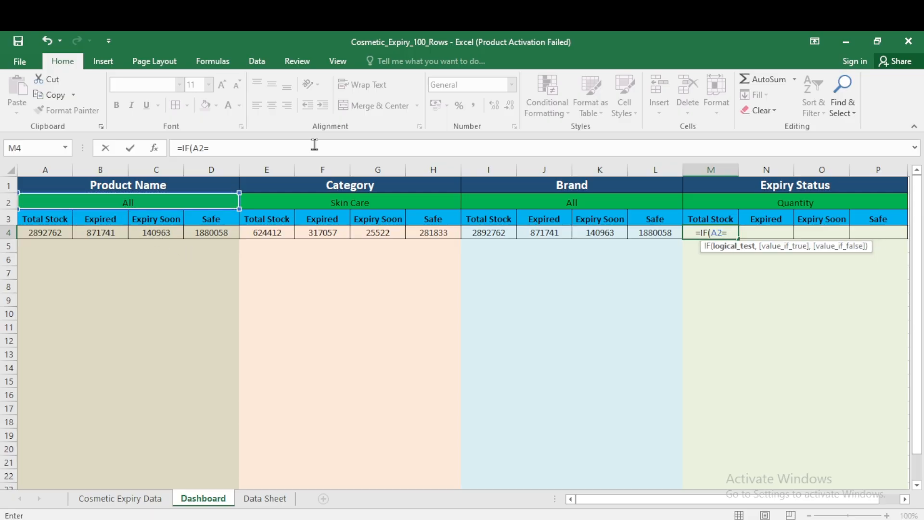
text("All")
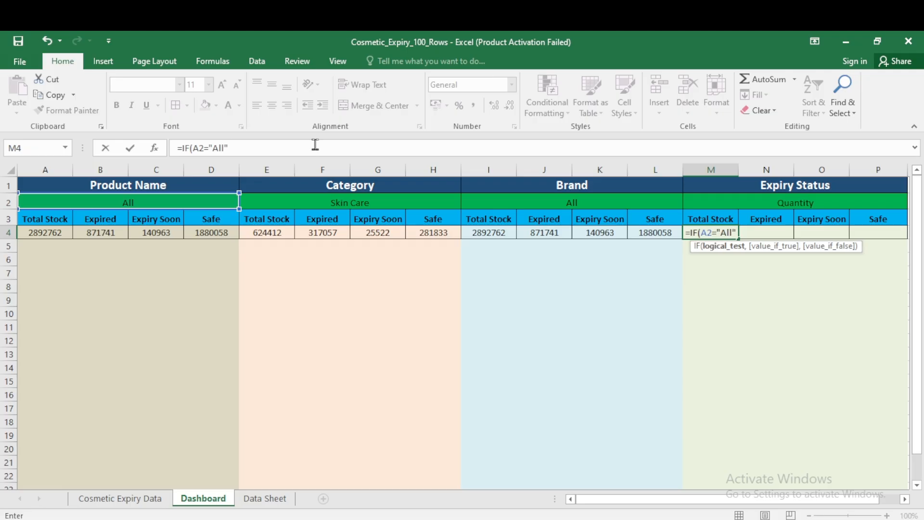
Add a SUM of Cosmetic Expiry Data column H:H as M4's true result.
text(,sum)
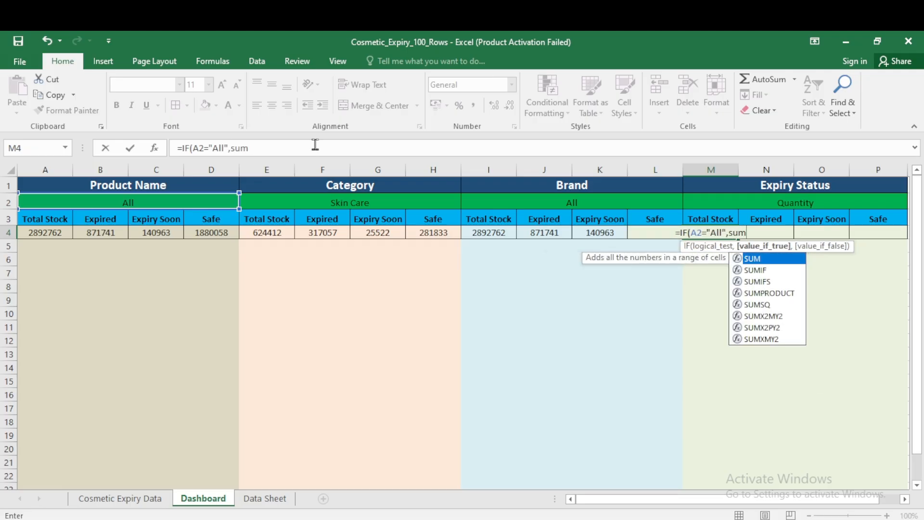
key(Tab)
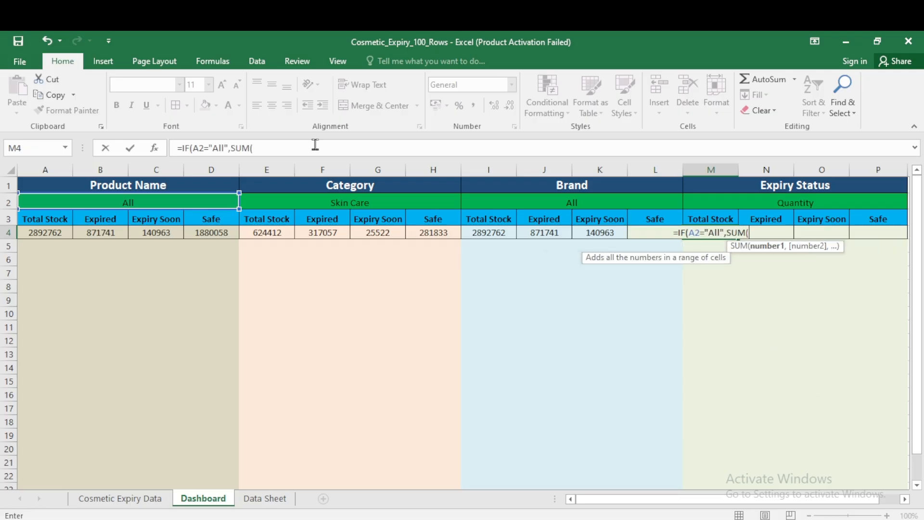
click(119, 498)
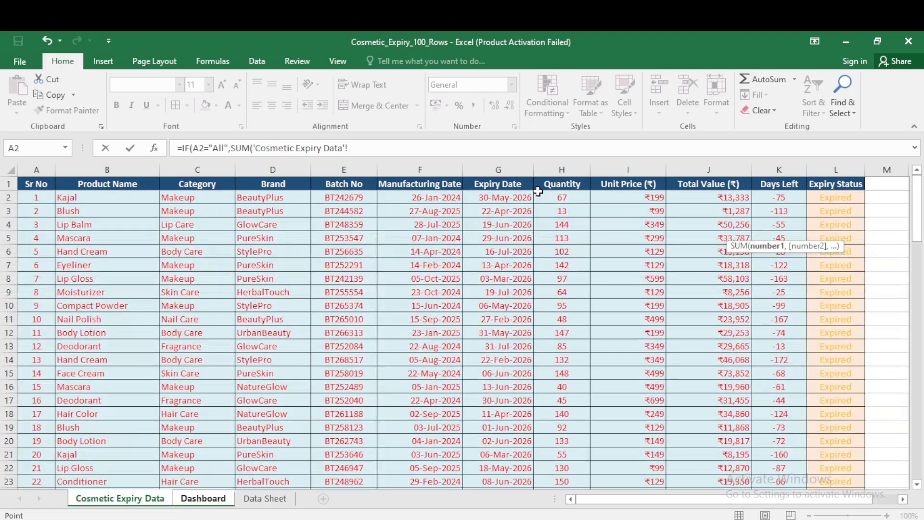
click(562, 170)
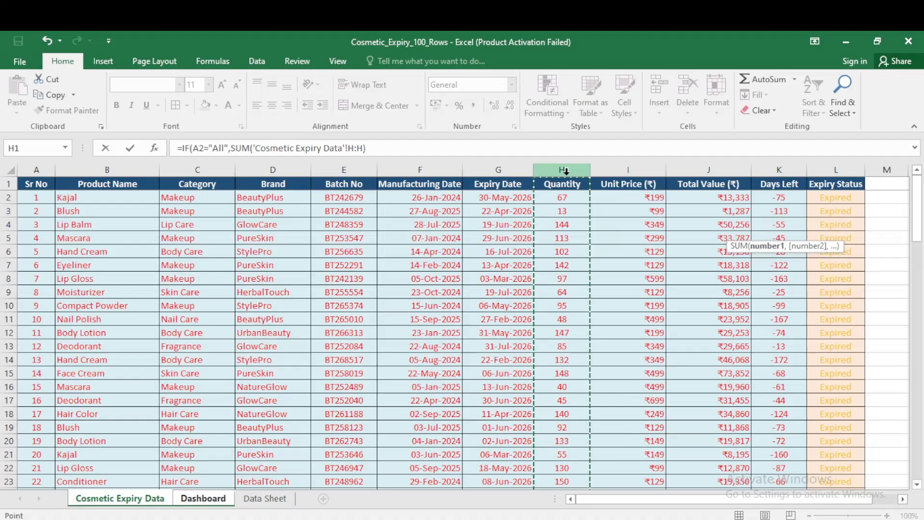
text())
Complete the M4 formula with a SUMIF false result matching Cosmetic Expiry Data column B:B against Dashboard cell A2 and summing column H:H.
text(SUMIF()
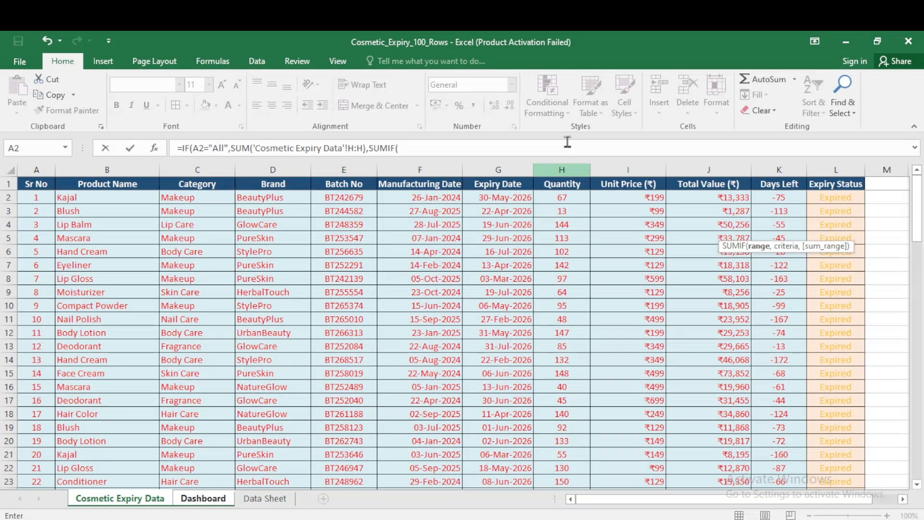
click(108, 171)
text(,)
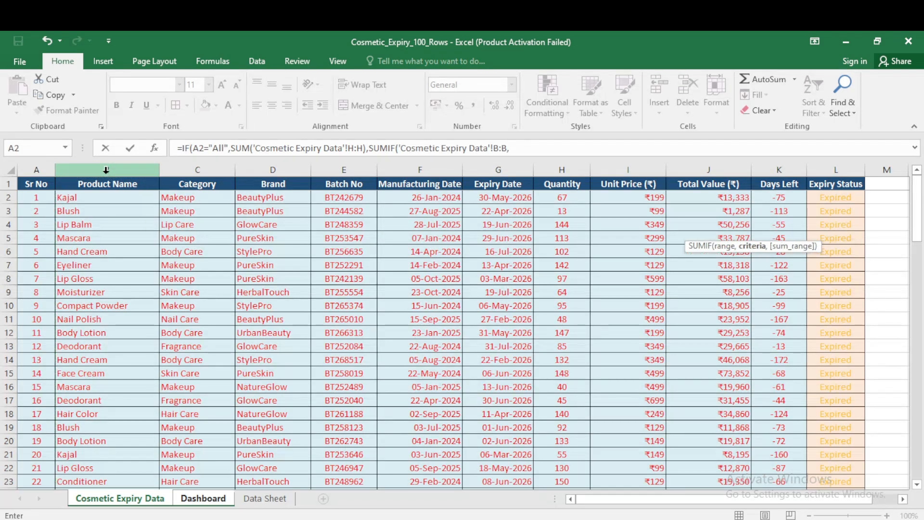
click(195, 500)
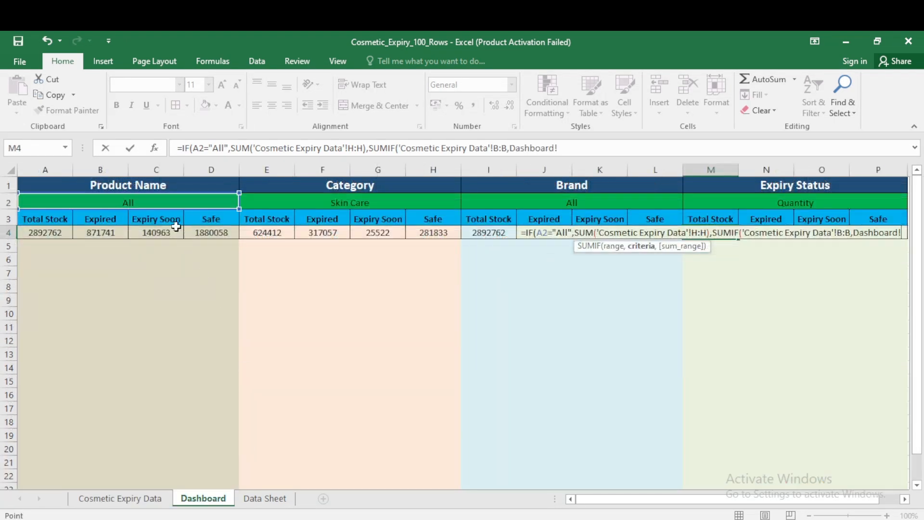
click(141, 203)
text(,)
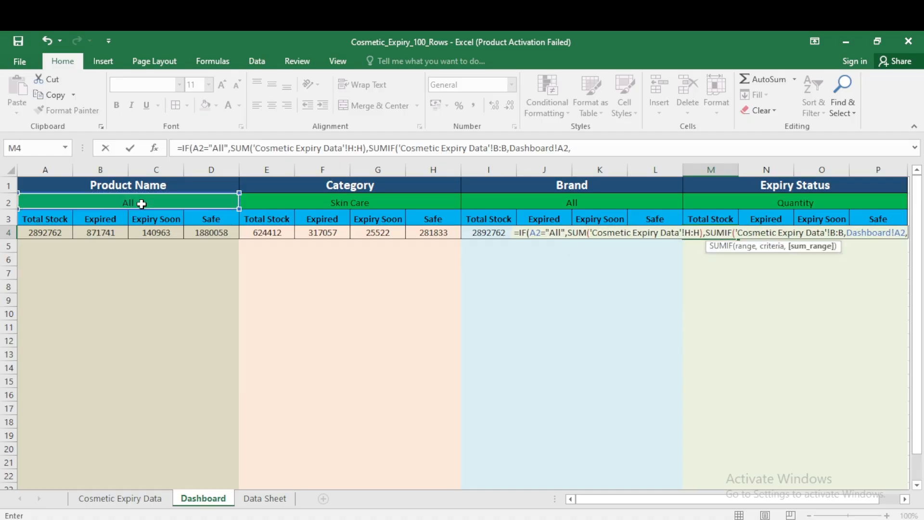
click(130, 501)
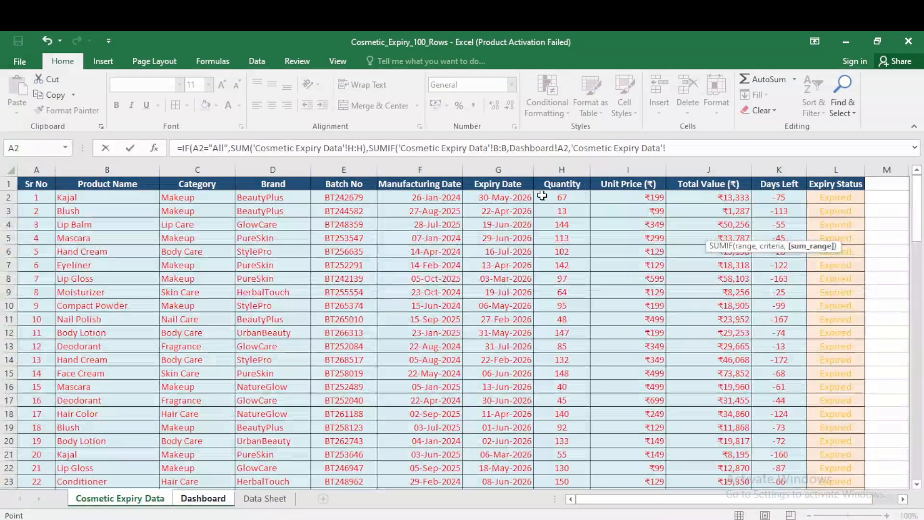
click(569, 170)
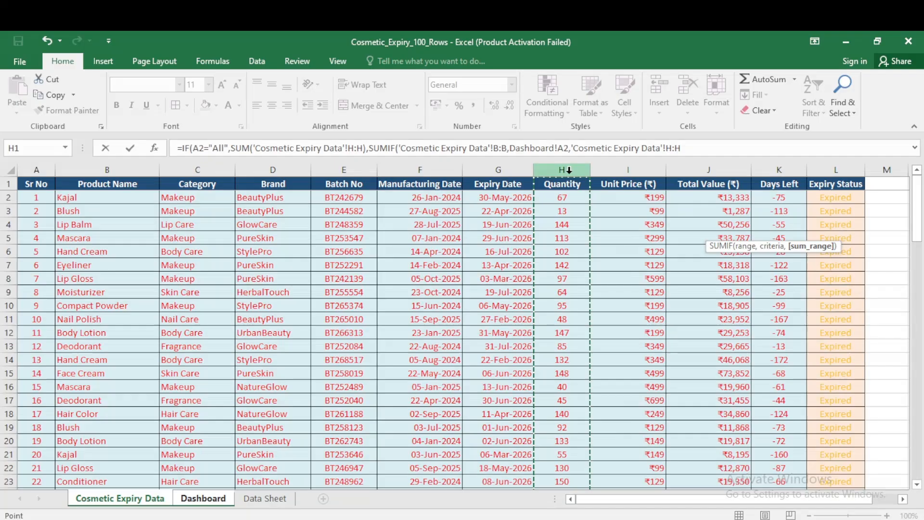
text()))
key(Return)
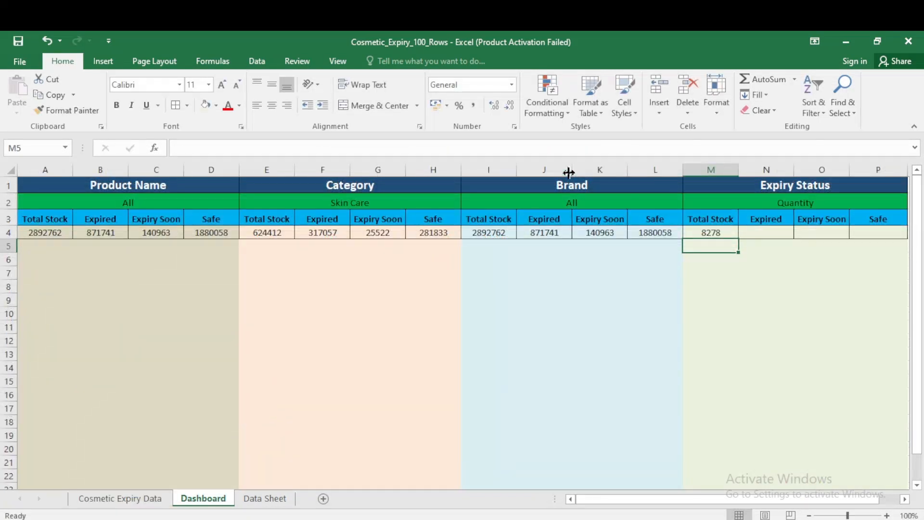
Begin an IF formula in the Expiry Status block's Expired cell N4 that tests whether A2 equals "All".
key(Up)
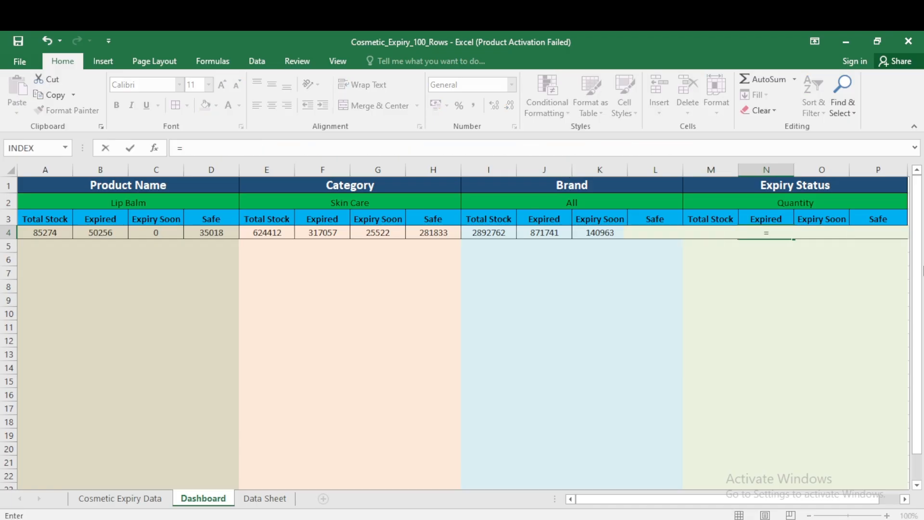
text(=if)
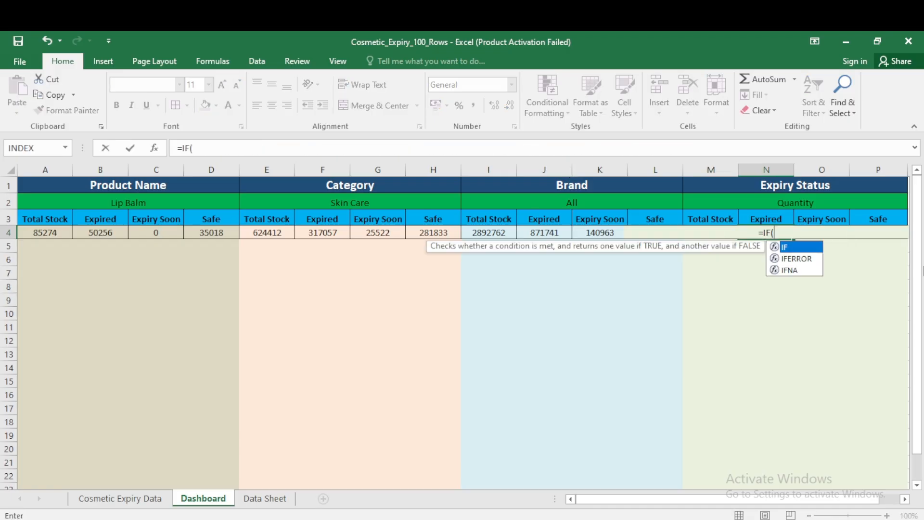
key(Left)
key(Left)
key(Left)
key(Left)
key(Left)
key(Left)
key(Left)
key(Left)
key(Left)
key(Left)
key(Left)
key(Left)
key(Left)
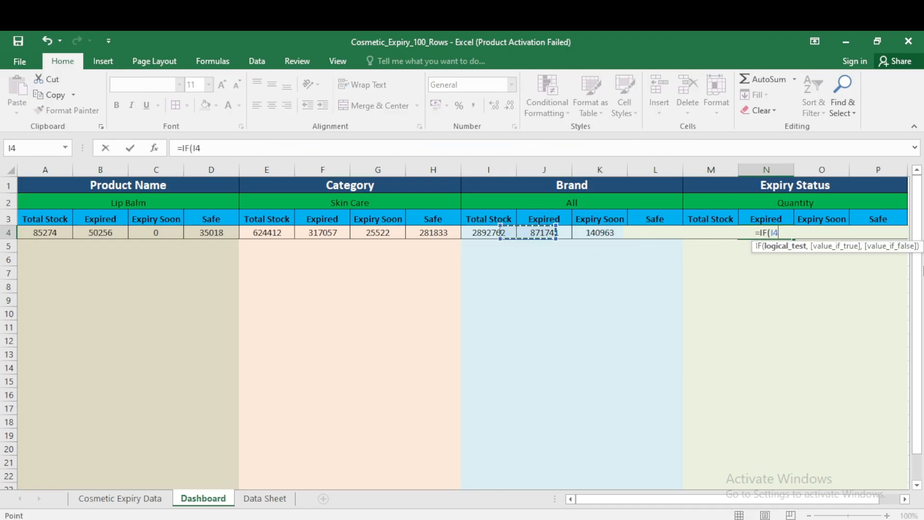
key(Up)
key(Up)
key(Up)
key(Down)
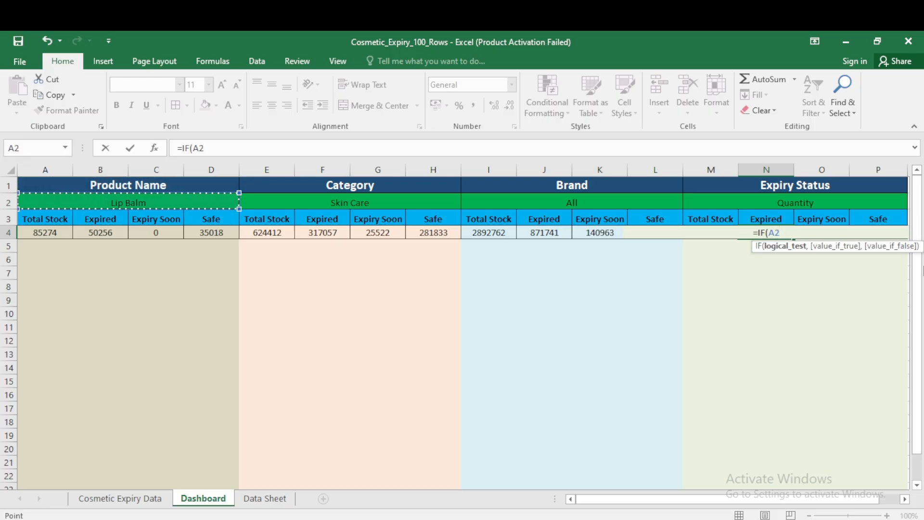
text(=")
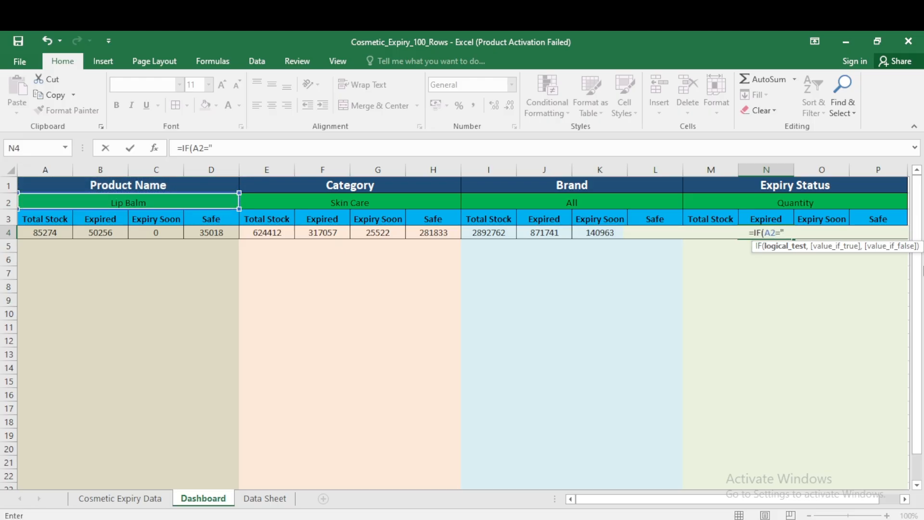
text(All")
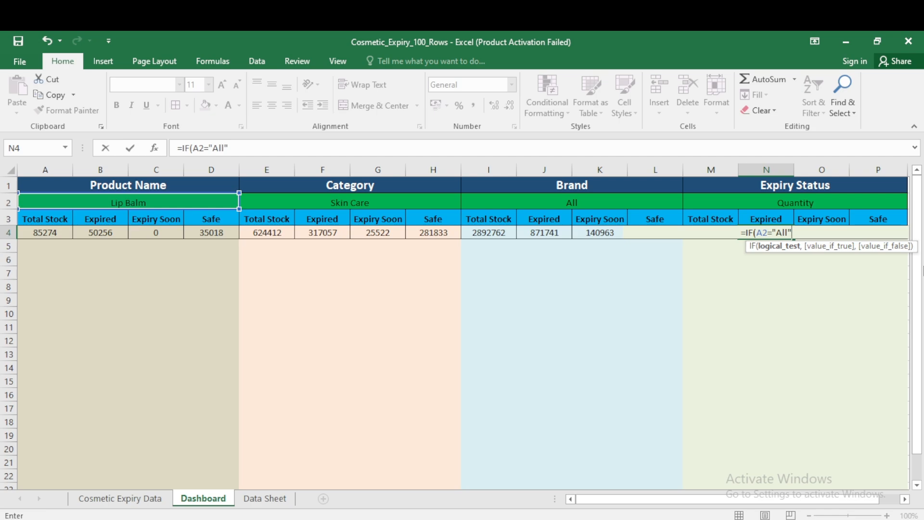
Add a SUMIF as N4's true result, matching Cosmetic Expiry Data column L:L against Dashboard cell N3 and summing column H:H.
text(,sumi)
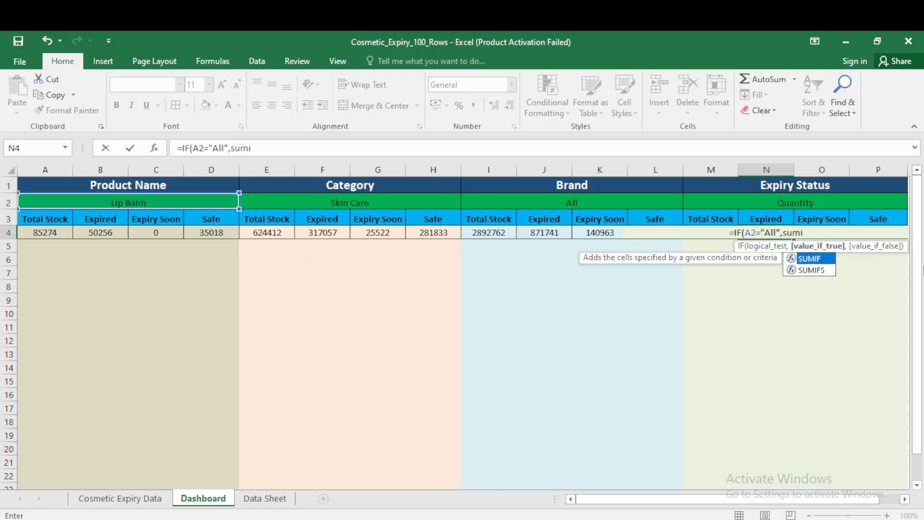
key(Tab)
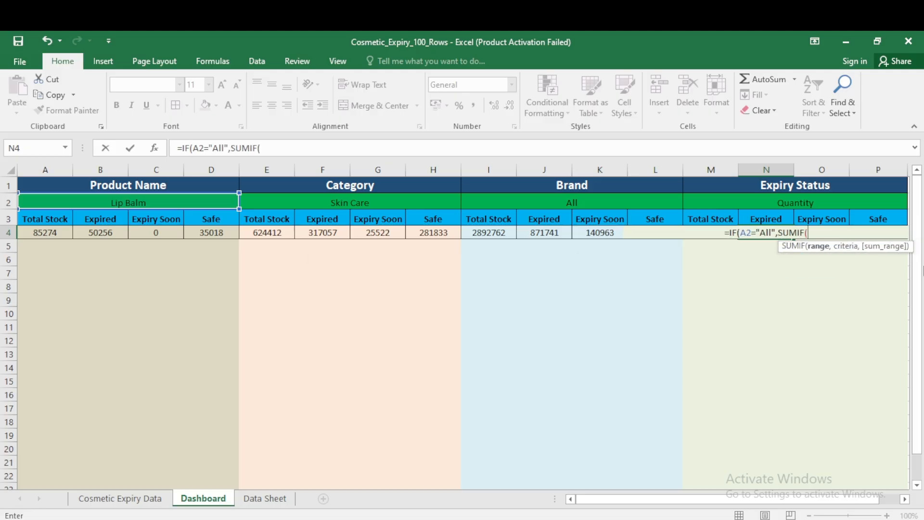
click(127, 499)
click(846, 171)
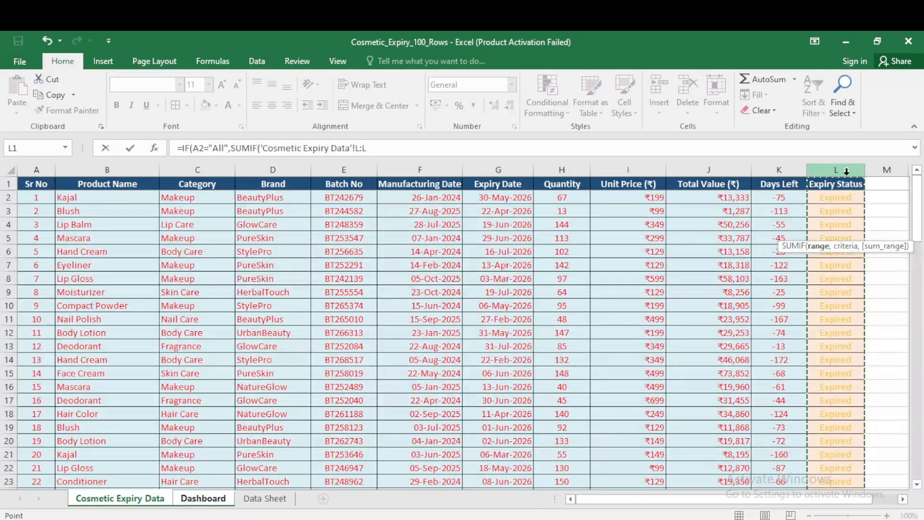
text(,)
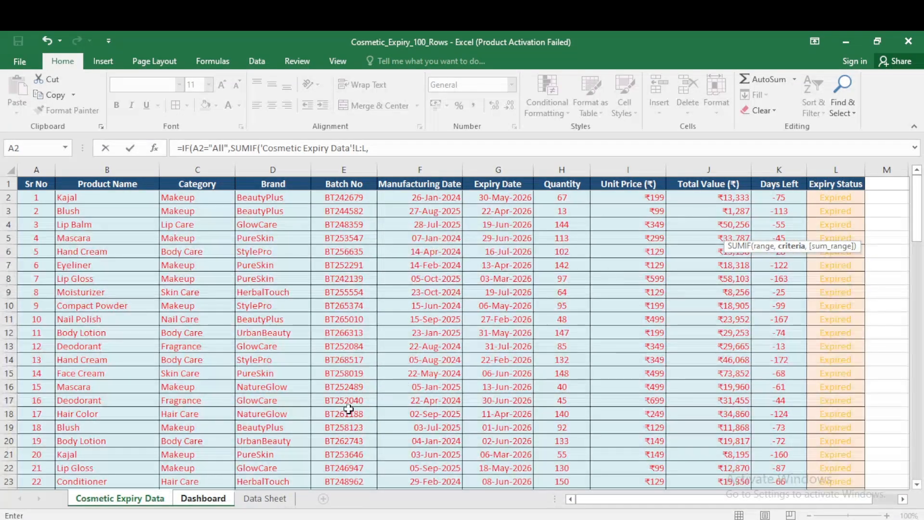
click(202, 499)
click(170, 203)
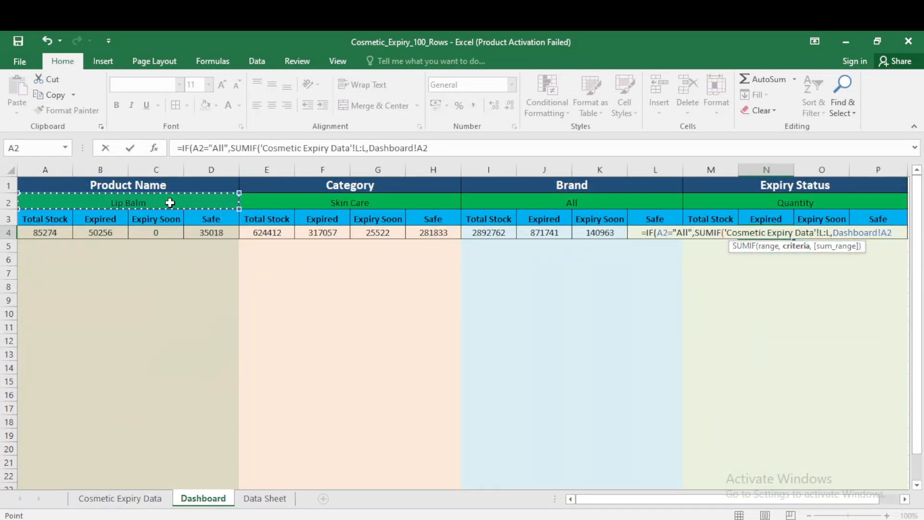
click(757, 217)
text(,)
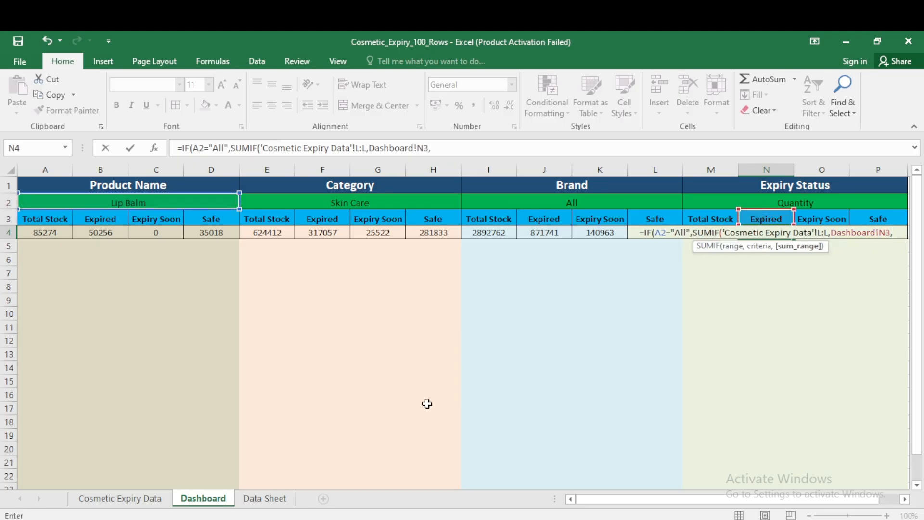
click(163, 498)
click(565, 172)
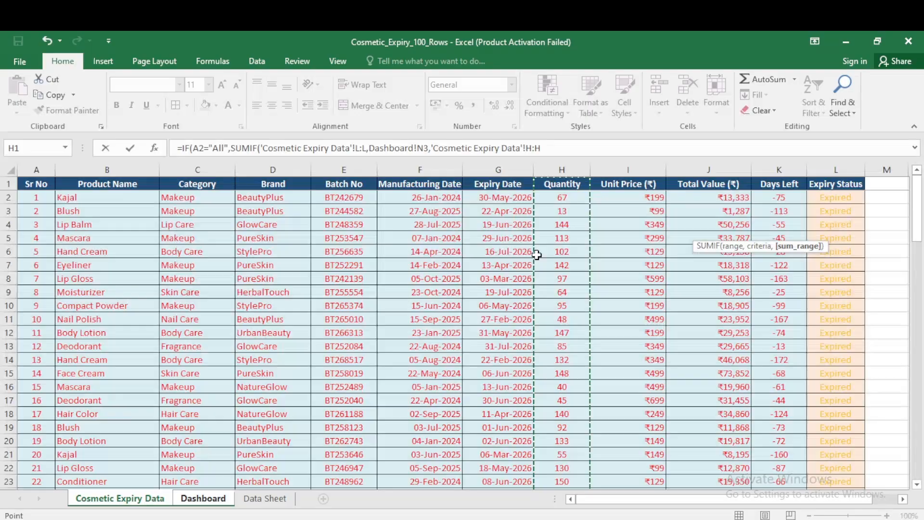
Add a SUMIFS as N4's false result, summing Cosmetic Expiry Data column H:H and matching column L:L against Dashboard cell N3.
text(),su)
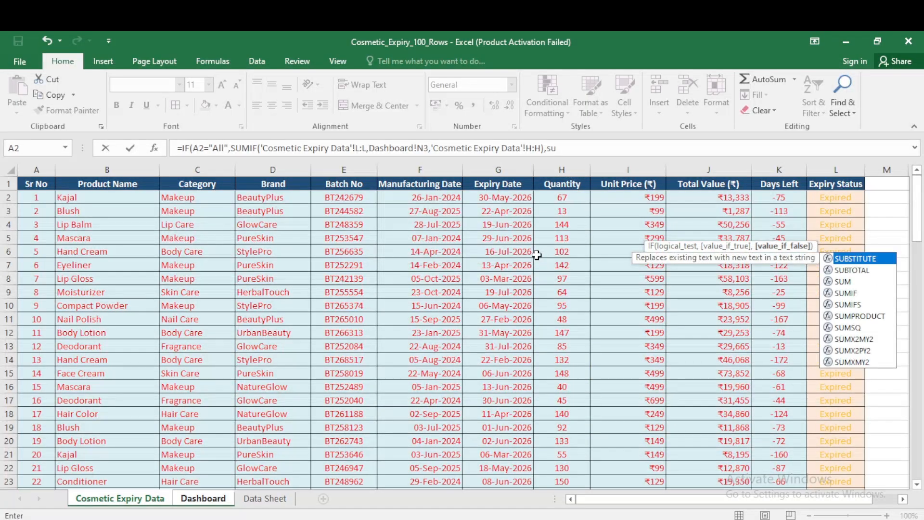
text(mifs)
key(Tab)
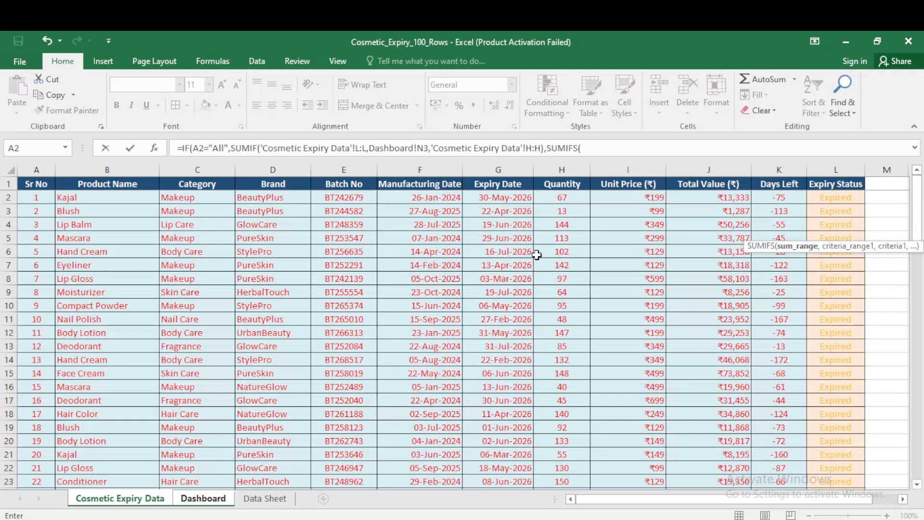
click(561, 169)
text(,)
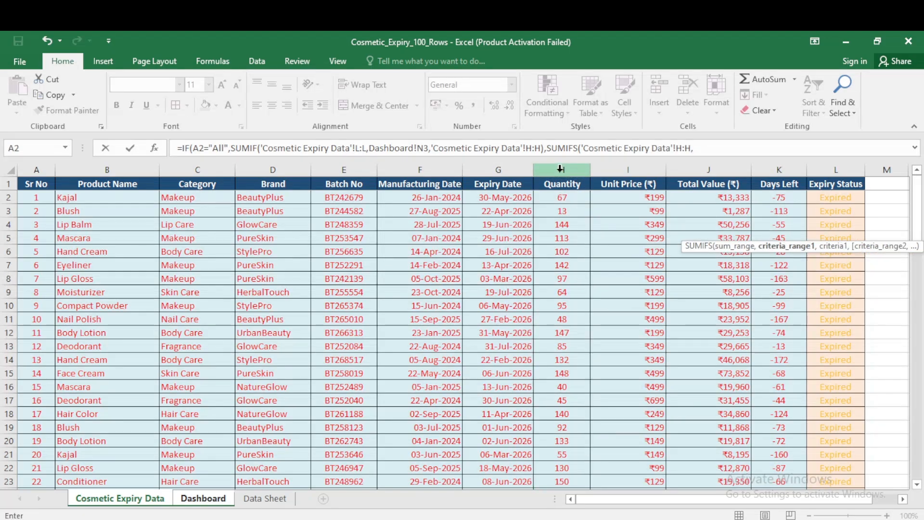
click(840, 168)
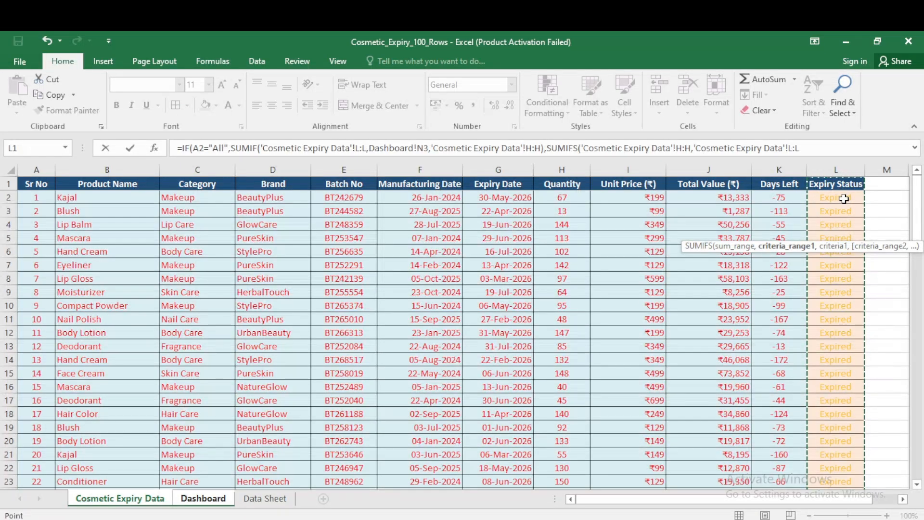
text(,)
click(202, 503)
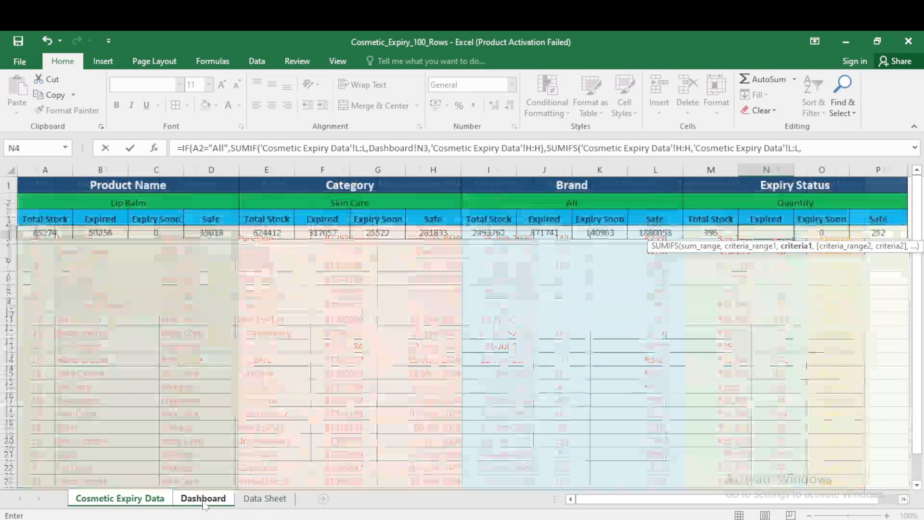
click(767, 219)
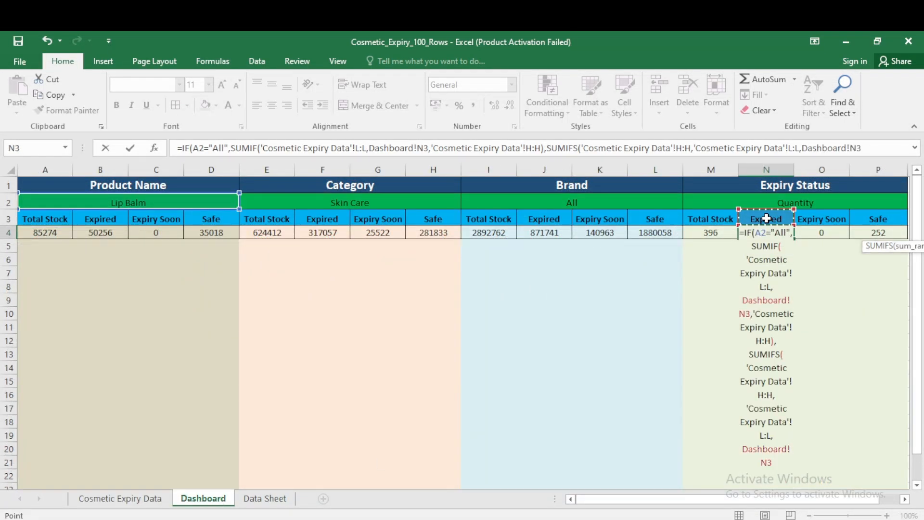
text(,)
Complete the N4 formula with a second SUMIFS criterion matching Cosmetic Expiry Data column B:B against Dashboard cell A2.
click(119, 498)
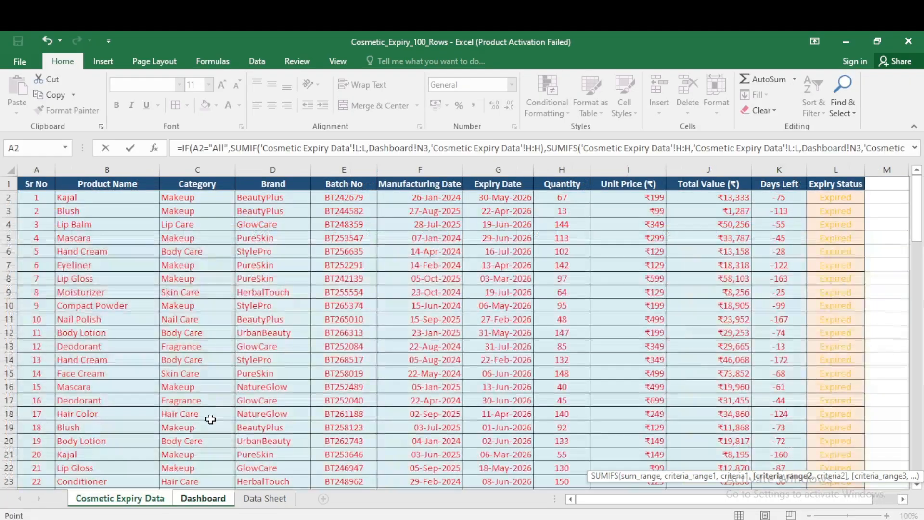
click(104, 169)
text(,)
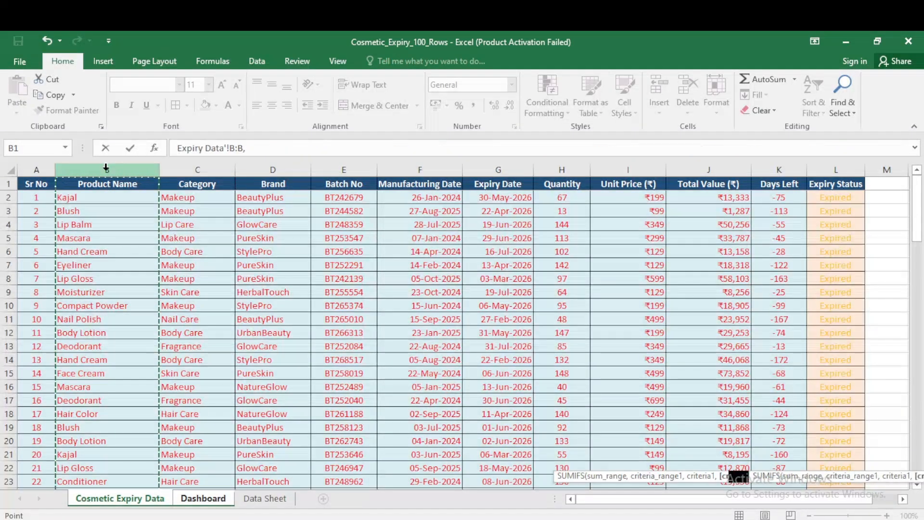
click(206, 501)
click(137, 205)
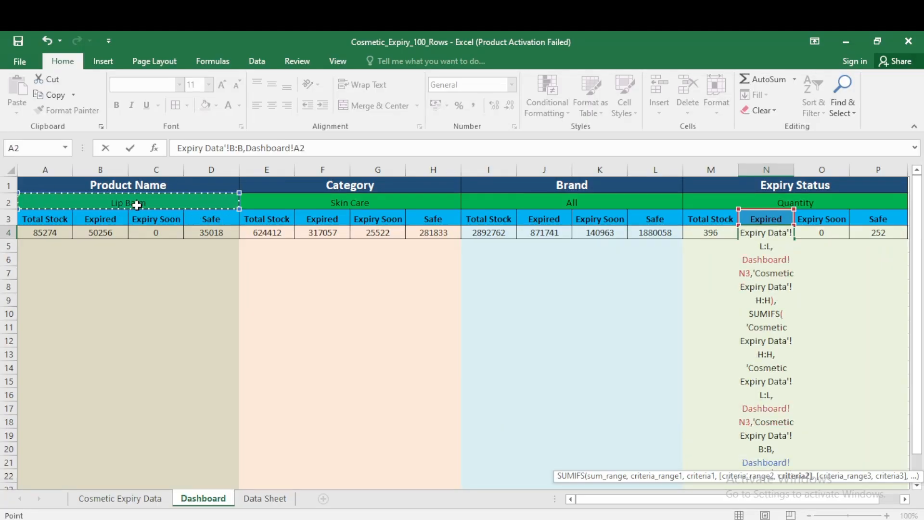
text()))
key(Return)
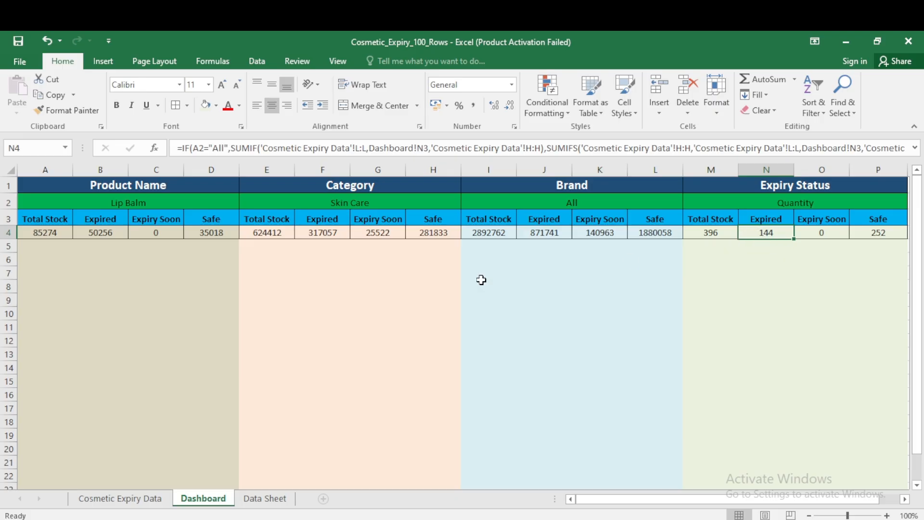
Test the Product Name drop-down in A2 with Lip Gloss, and set it to All.
click(215, 205)
click(246, 205)
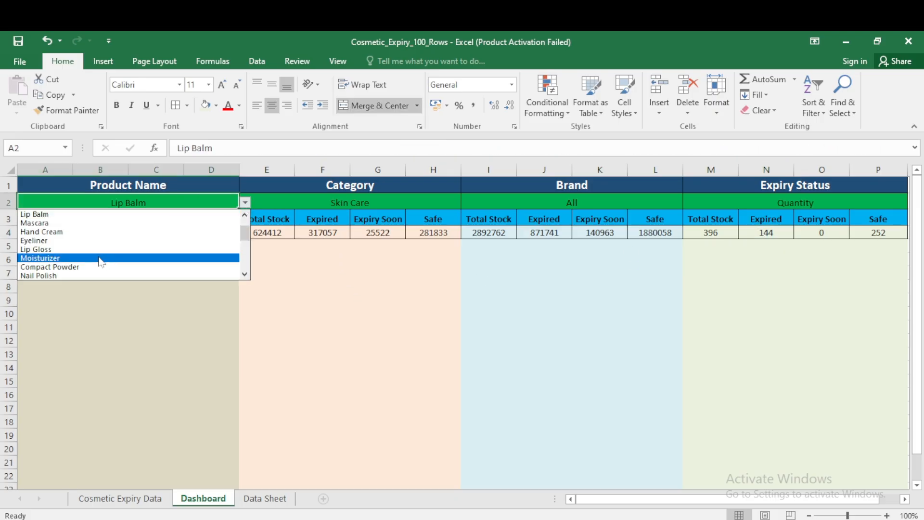
click(49, 254)
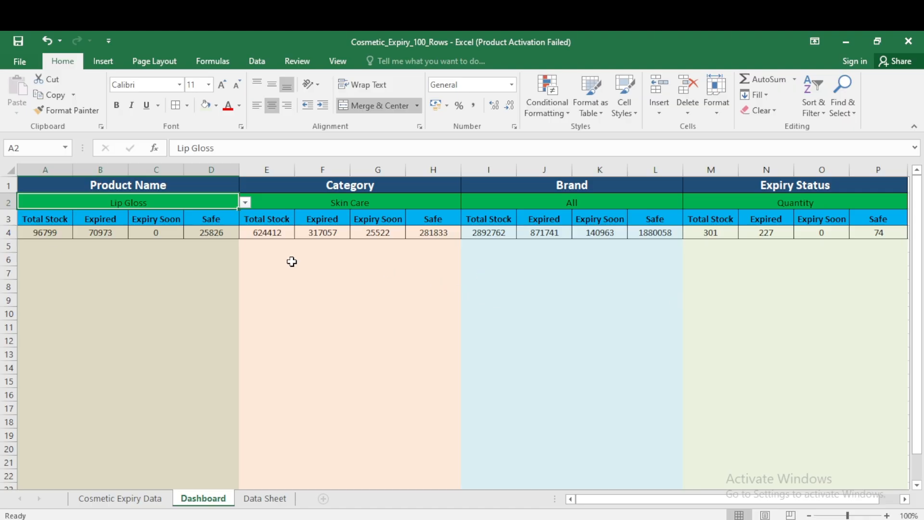
click(246, 202)
scroll(248, 241, up, 2)
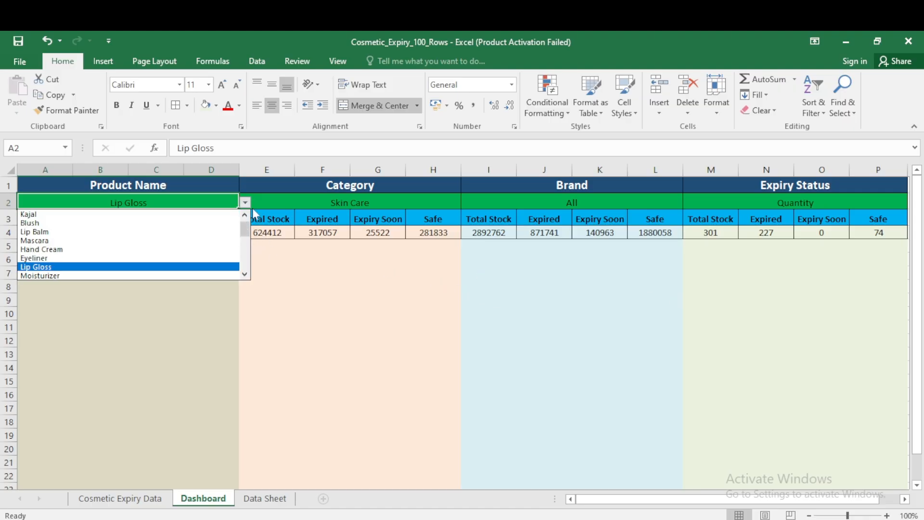
scroll(107, 226, up, 1)
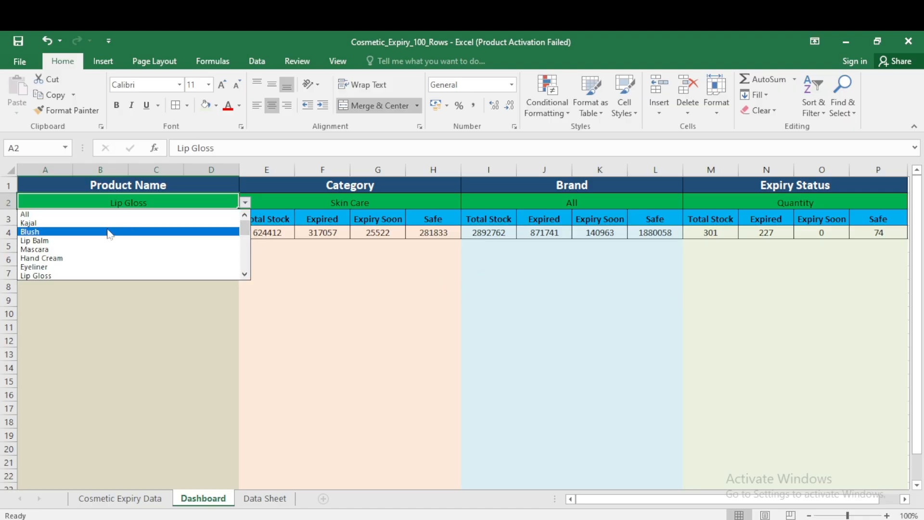
click(79, 214)
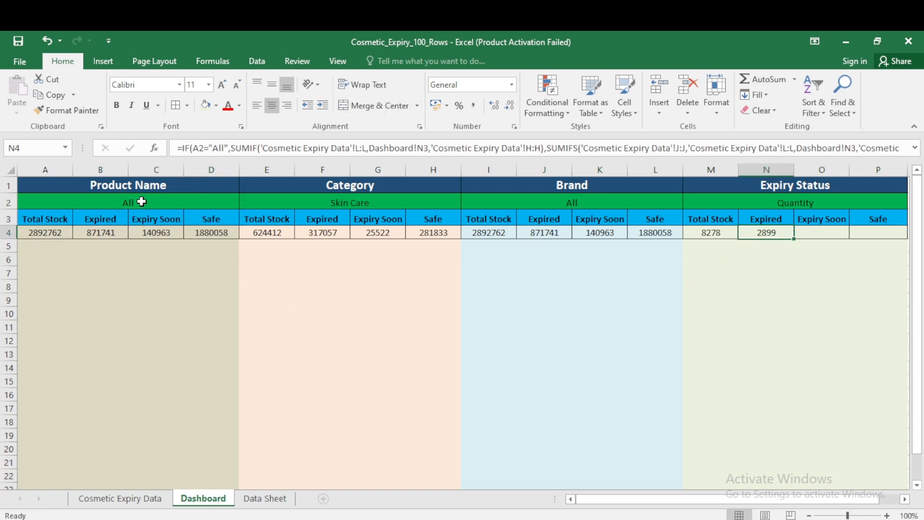
Begin an IF formula in the Expiry Status block's Expiry Soon cell O4 that tests whether A2 equals "All".
key(Right)
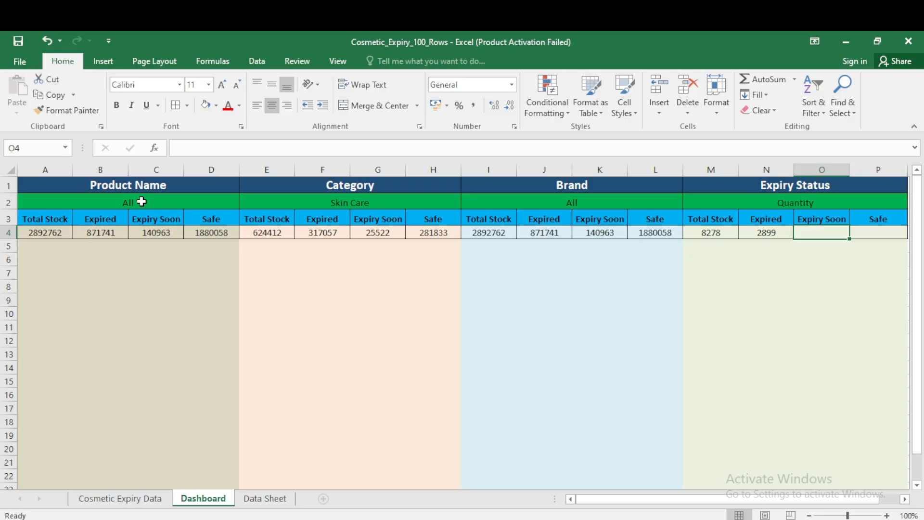
text(=IF()
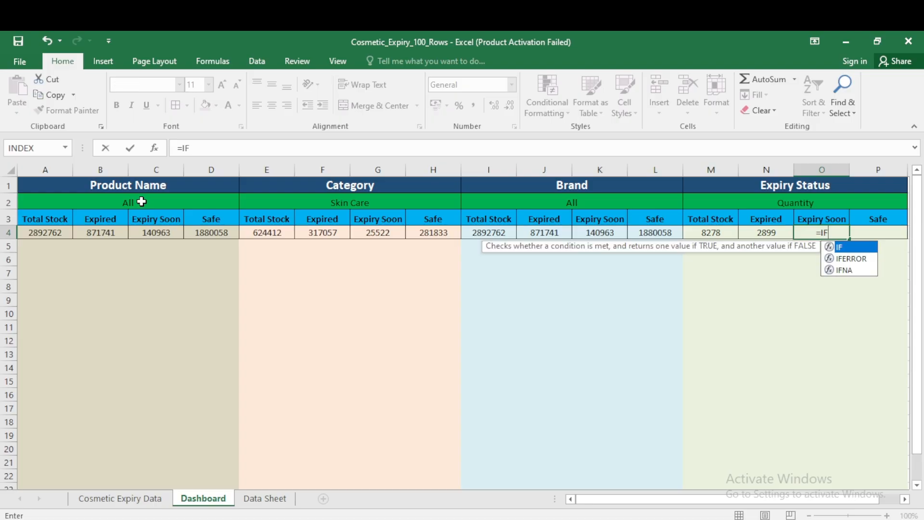
key(Left)
key(Left)
key(Left)
key(Left)
key(Left)
key(Left)
key(Left)
key(Left)
key(Left)
key(Left)
key(Left)
key(Left)
key(Left)
key(Left)
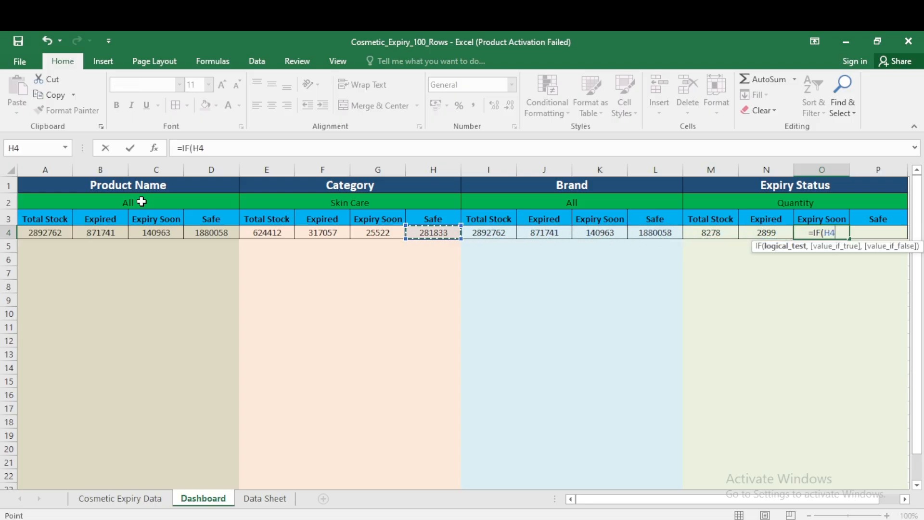
key(Up)
key(Up)
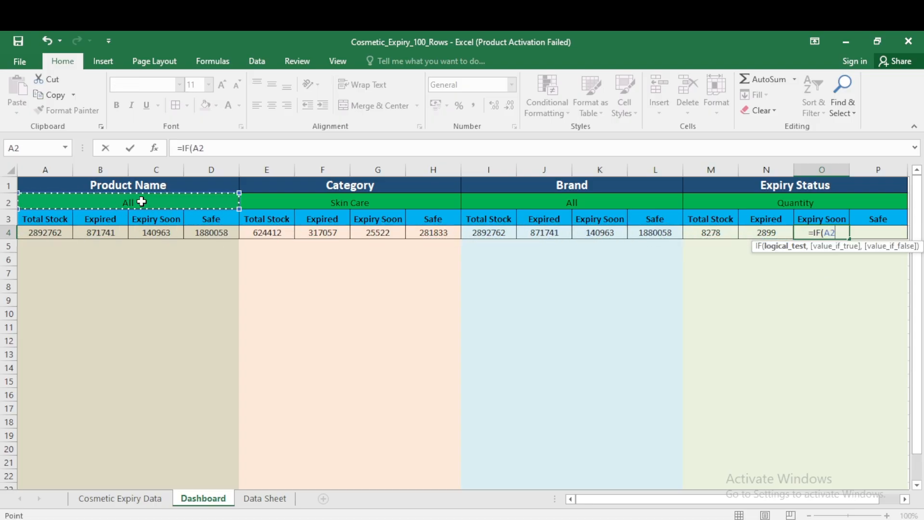
text(="All")
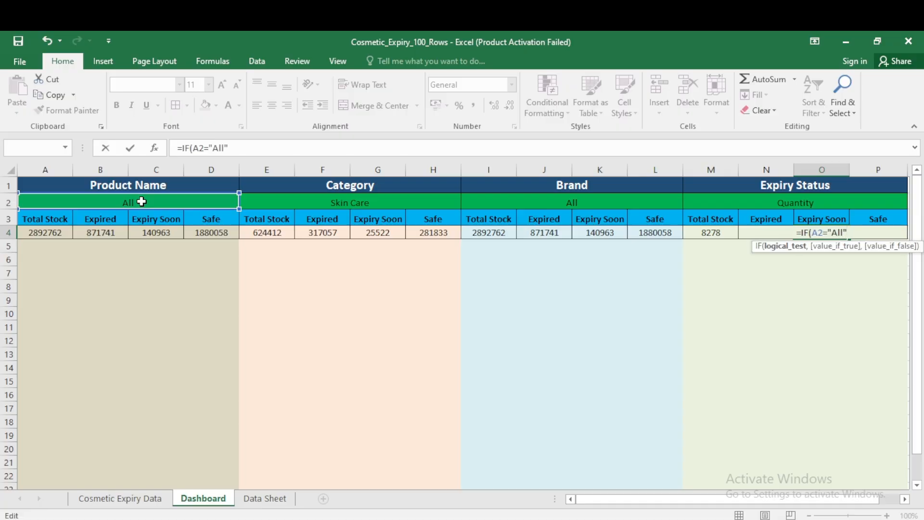
Add a SUMIF as O4's true result, matching Cosmetic Expiry Data column L:L against Dashboard cell O3 and summing column H:H.
text(,sum)
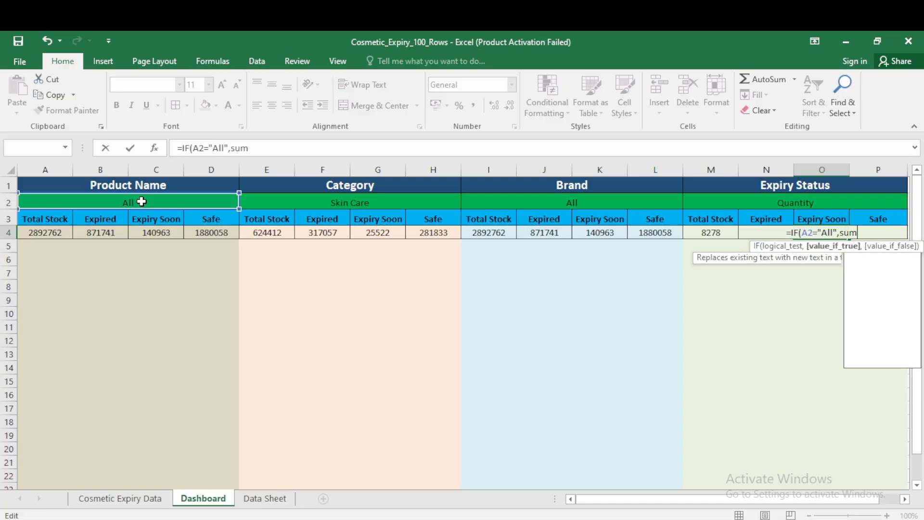
key(Down)
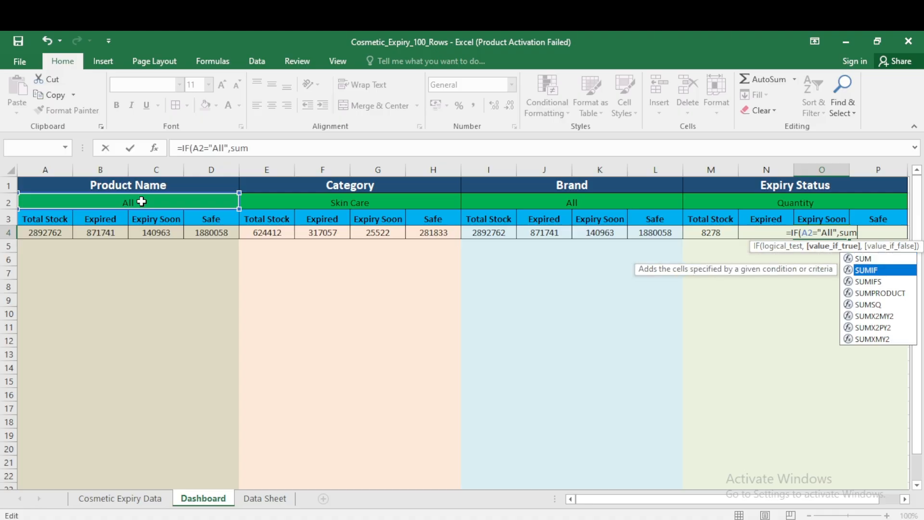
key(Tab)
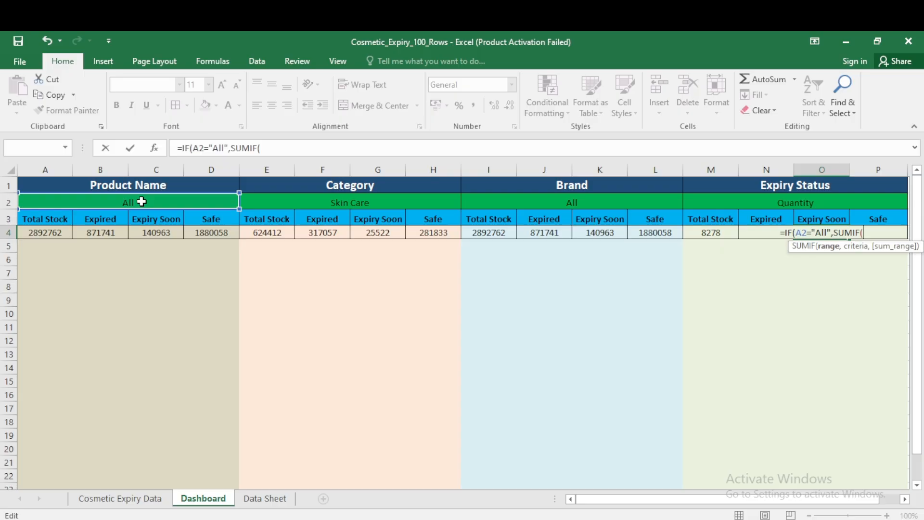
click(119, 498)
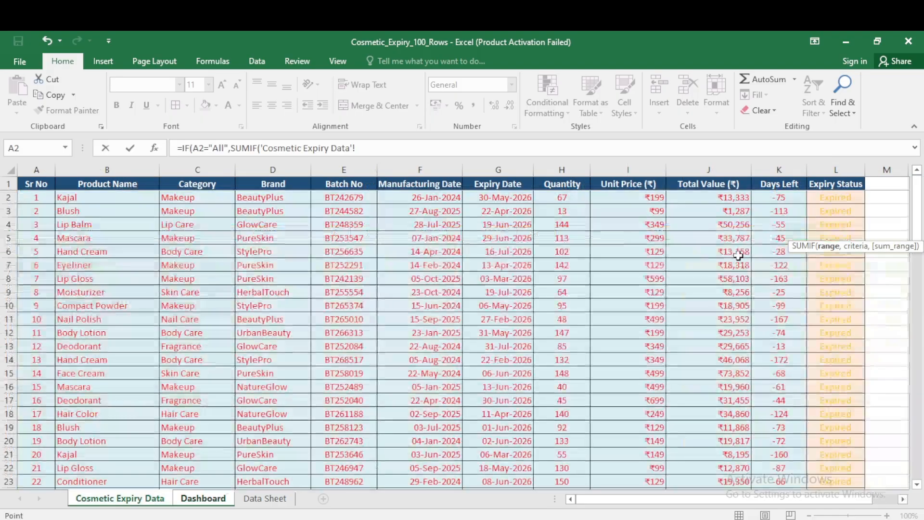
click(837, 173)
text(,)
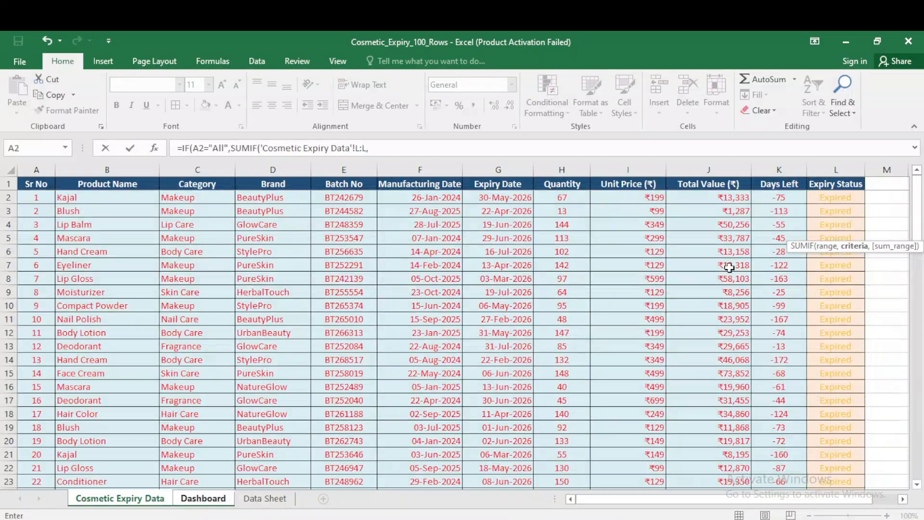
click(206, 501)
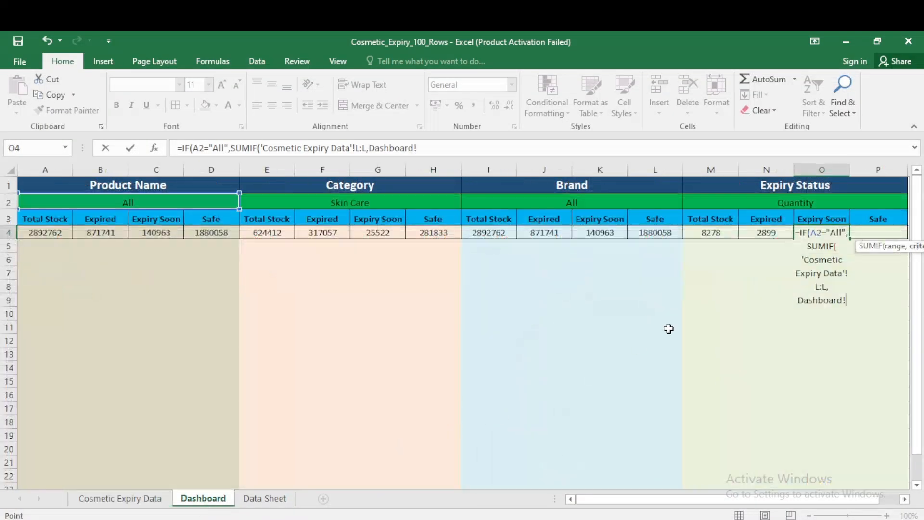
click(824, 216)
text(,)
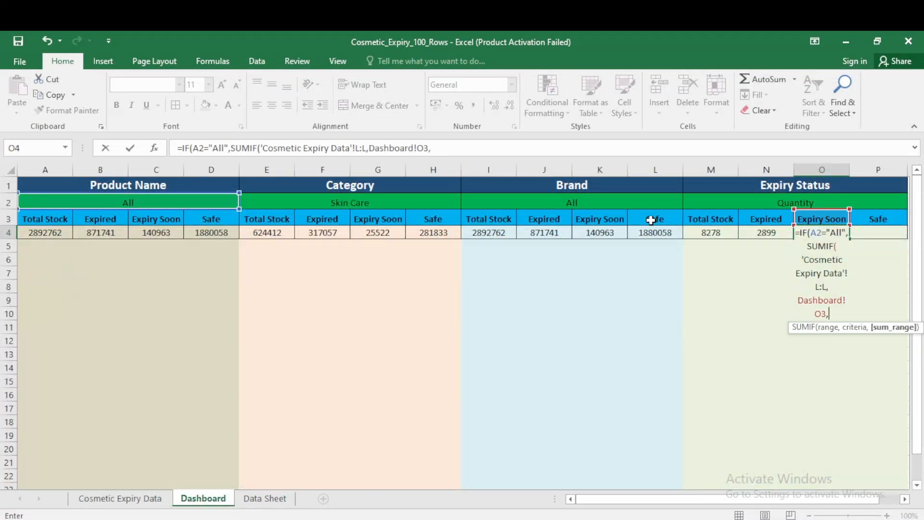
click(140, 500)
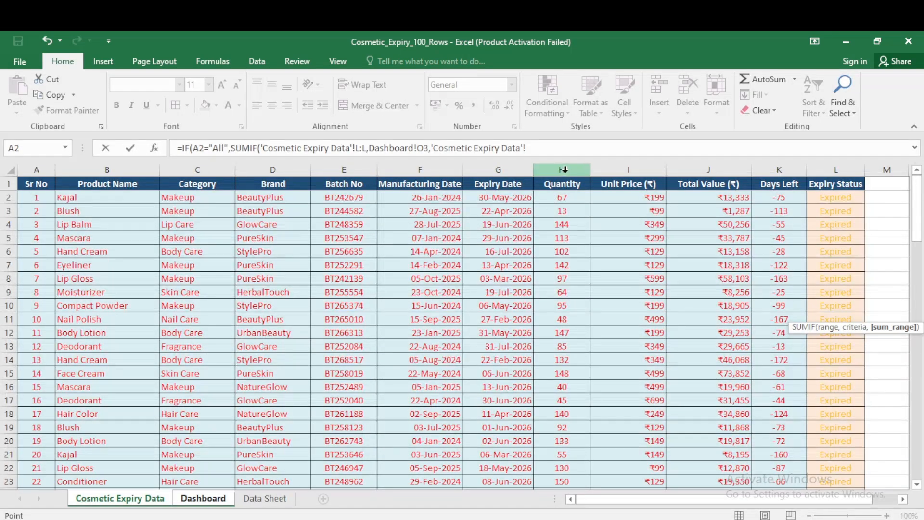
click(564, 170)
text())
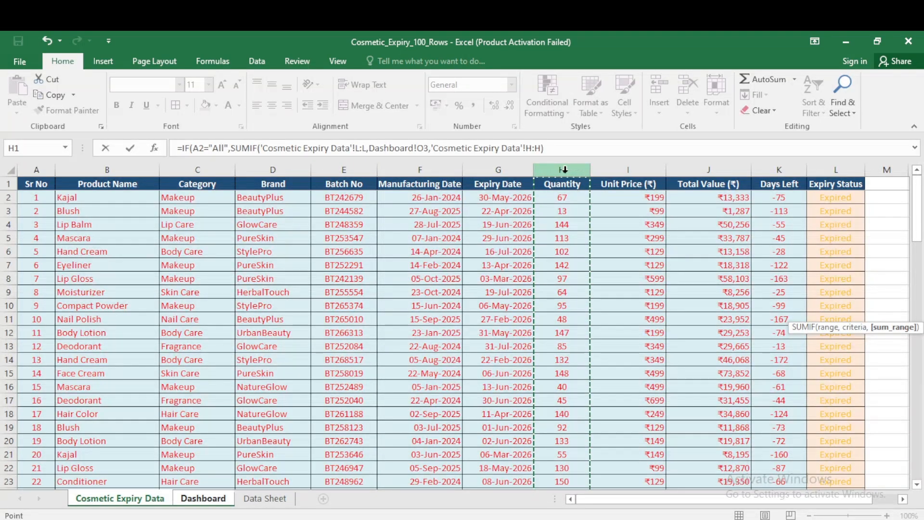
Add a SUMIFS as O4's false result, summing Cosmetic Expiry Data column J:J where column L:L matches Dashboard cell O3.
text(,)
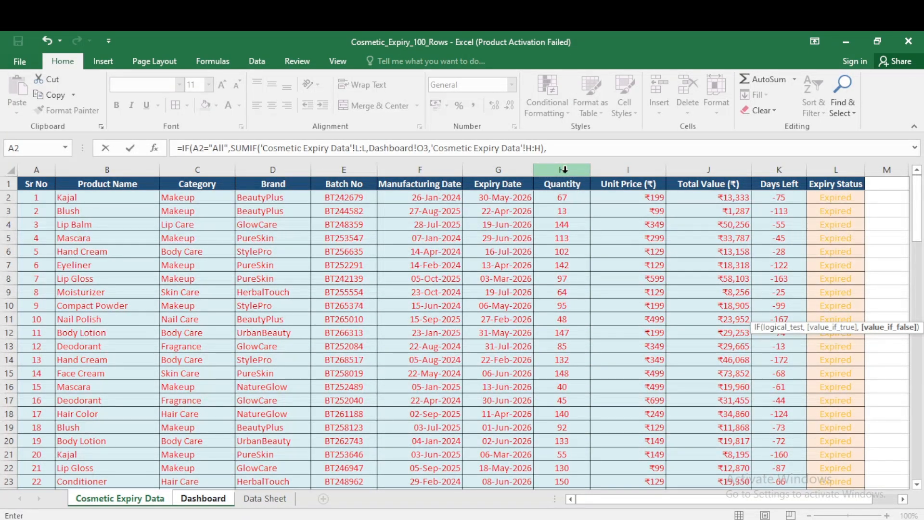
text(sumifs)
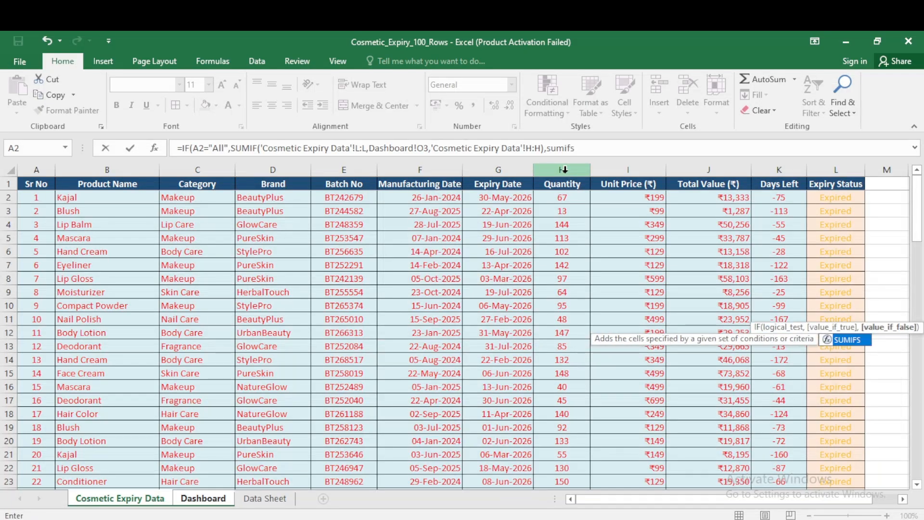
key(Tab)
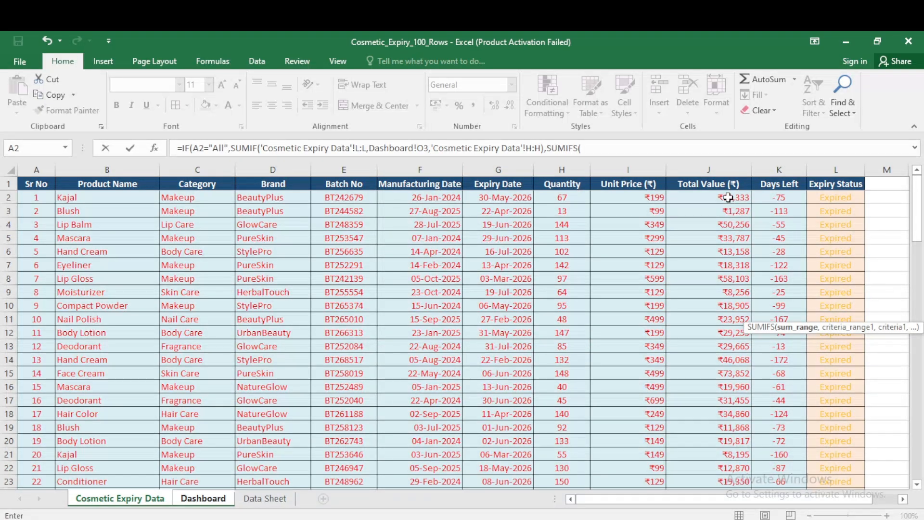
click(711, 169)
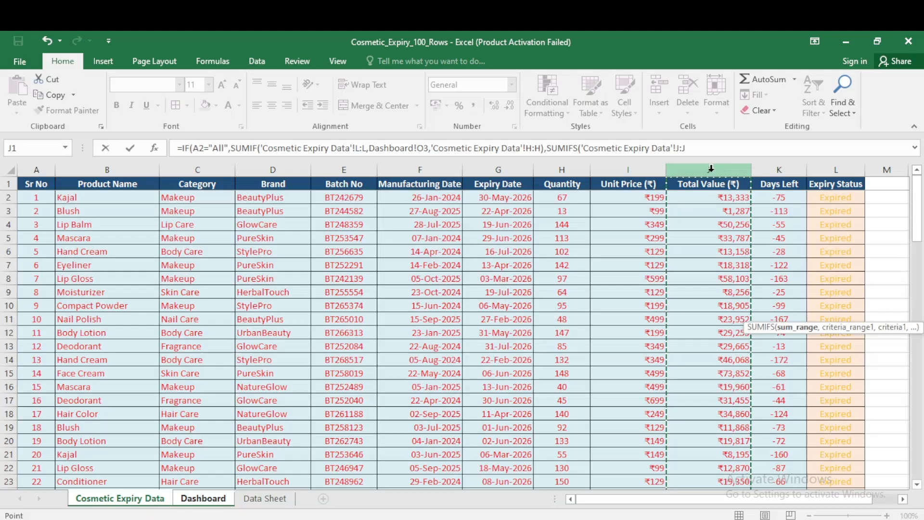
text(,)
click(825, 170)
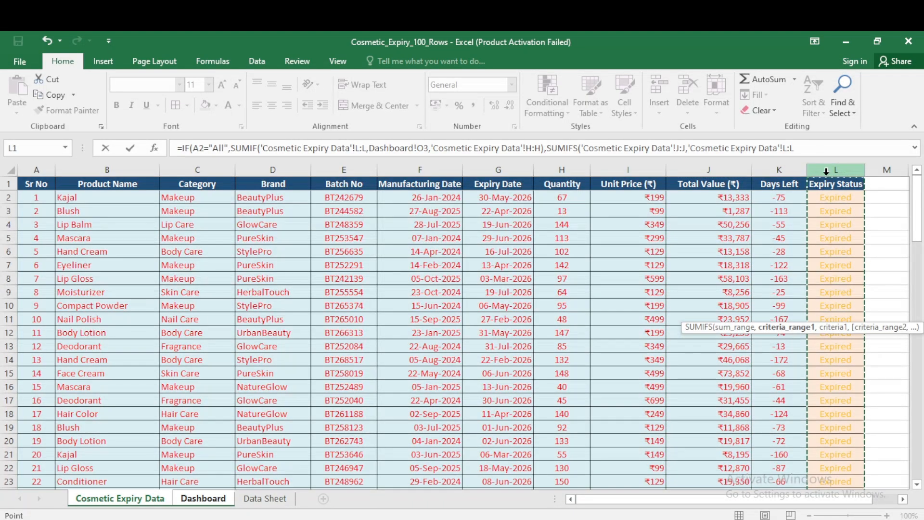
text(,)
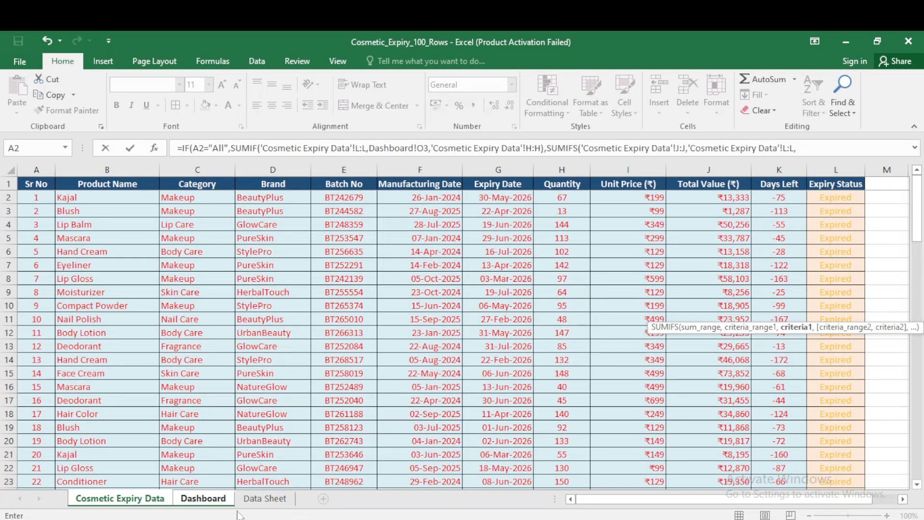
click(195, 500)
click(826, 219)
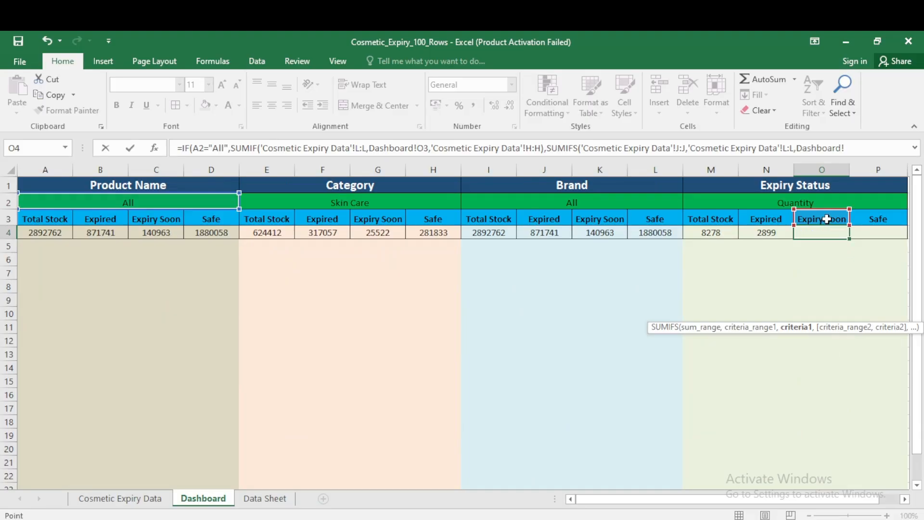
Complete the O4 formula with a second SUMIFS criterion matching Cosmetic Expiry Data column B:B against Dashboard cell A2.
text(,)
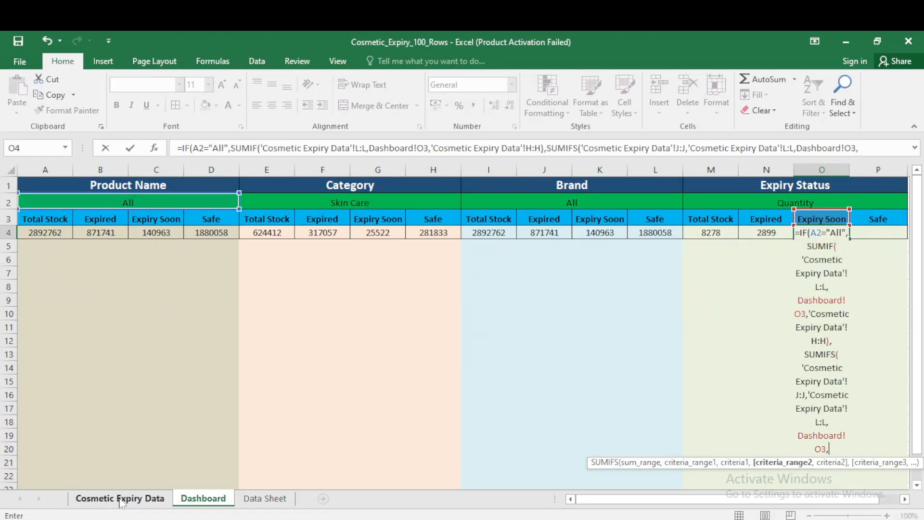
click(140, 496)
click(116, 169)
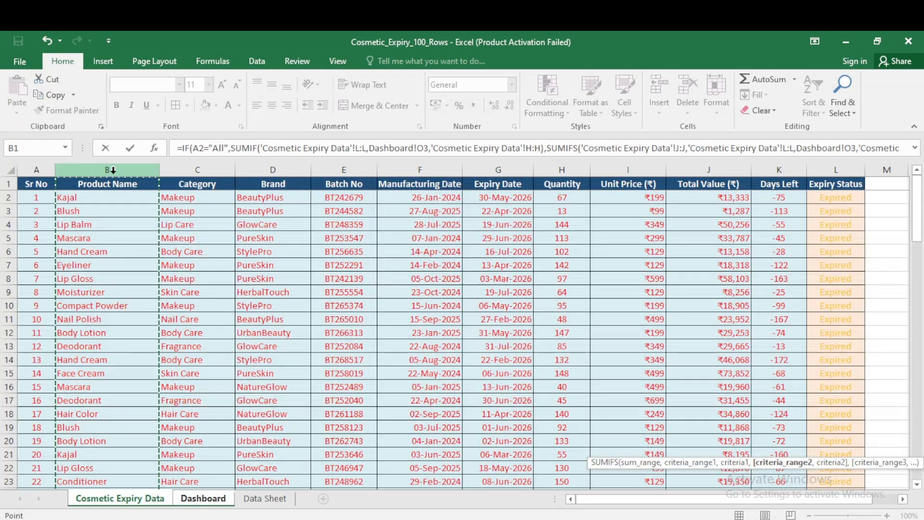
text(,)
click(205, 499)
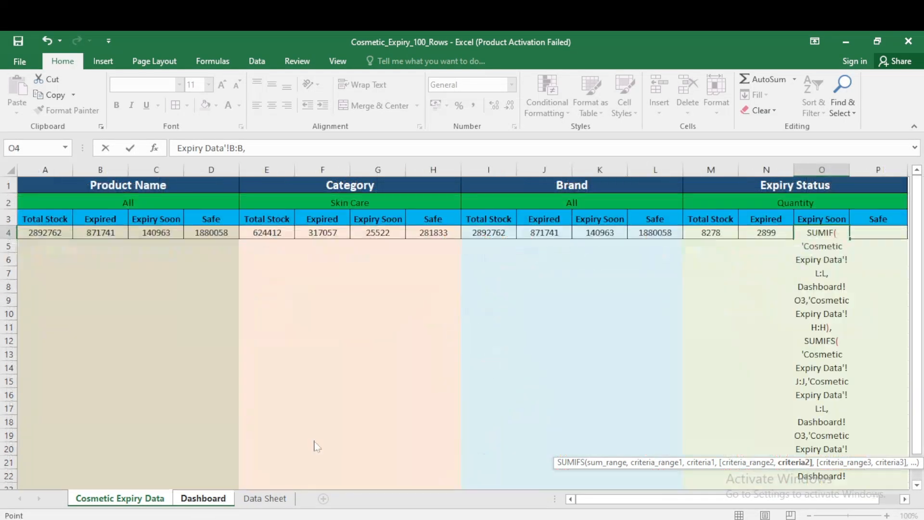
click(151, 203)
text()))
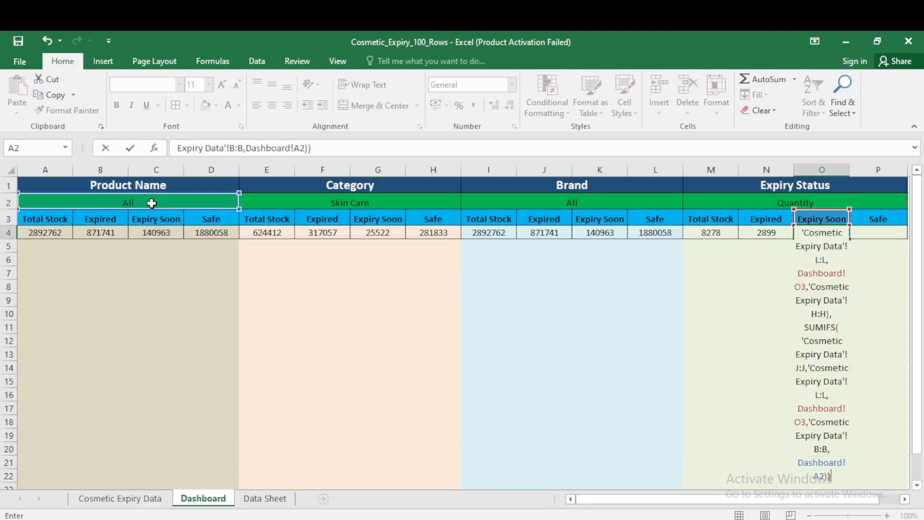
key(ctrl+Return)
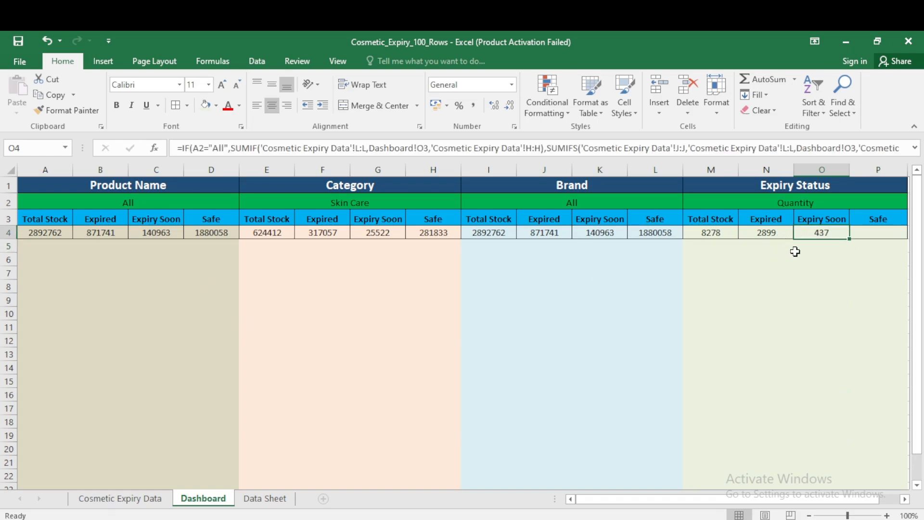
Begin an IF formula in the Expiry Status block's Safe cell P4 that tests whether A2 equals "All".
click(881, 233)
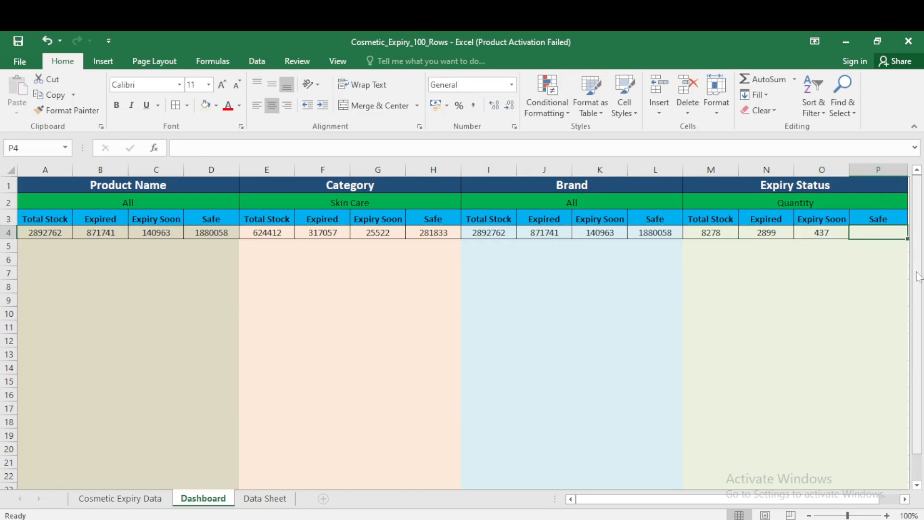
text(=IF()
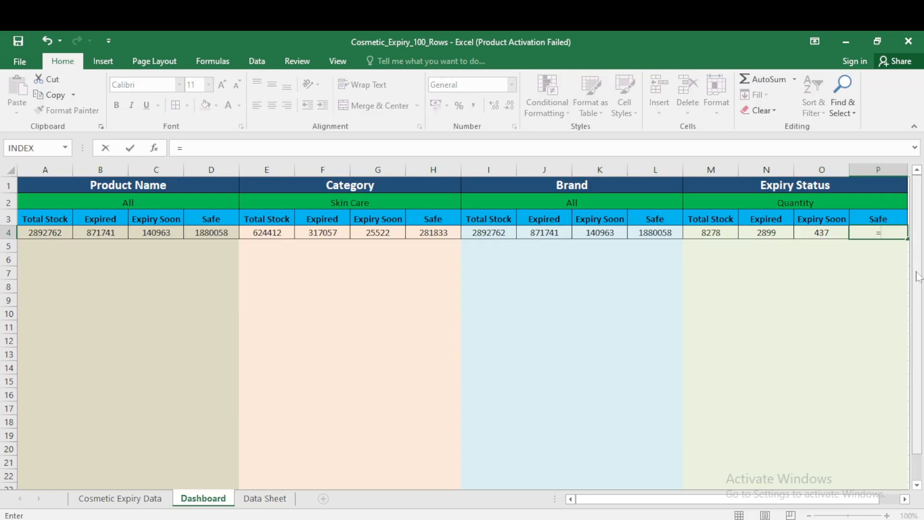
key(Left)
key(Left)
key(Left)
key(Left)
key(Left)
key(Left)
key(Left)
key(Left)
key(Left)
key(Left)
key(Left)
key(Left)
key(Left)
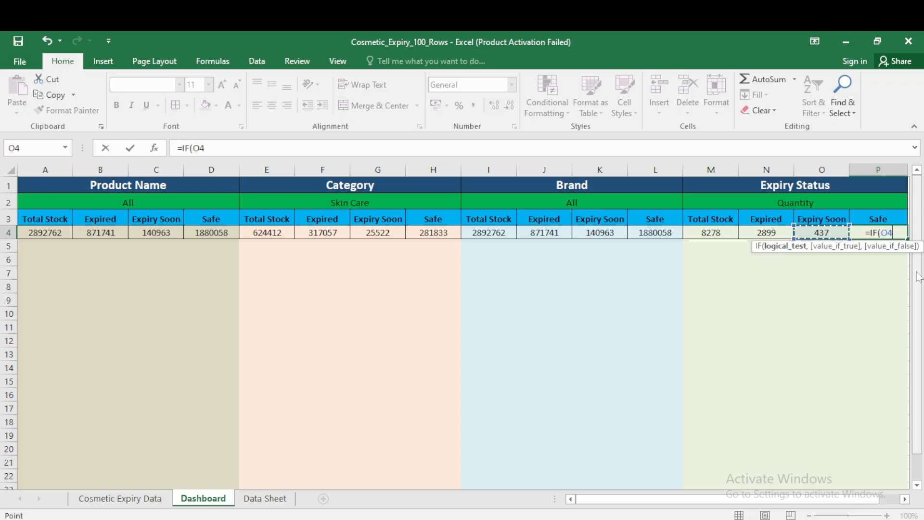
key(Up)
key(Up)
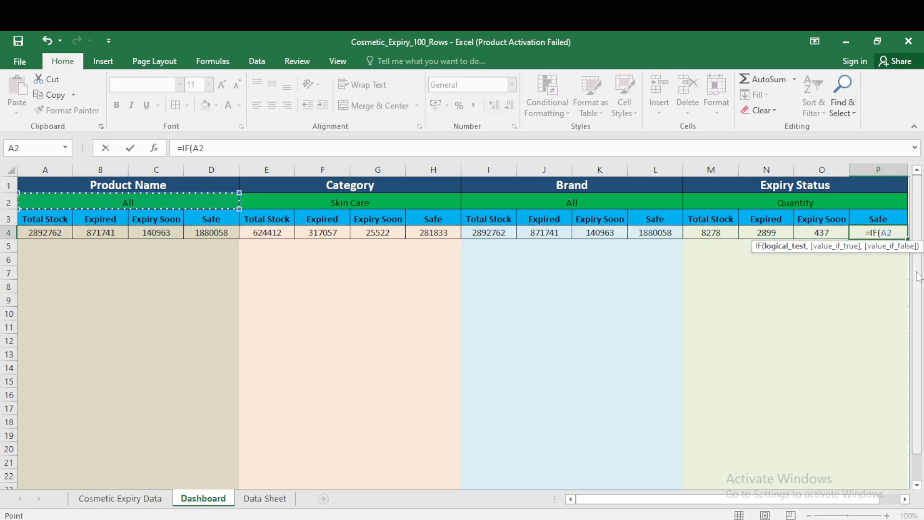
text(=")
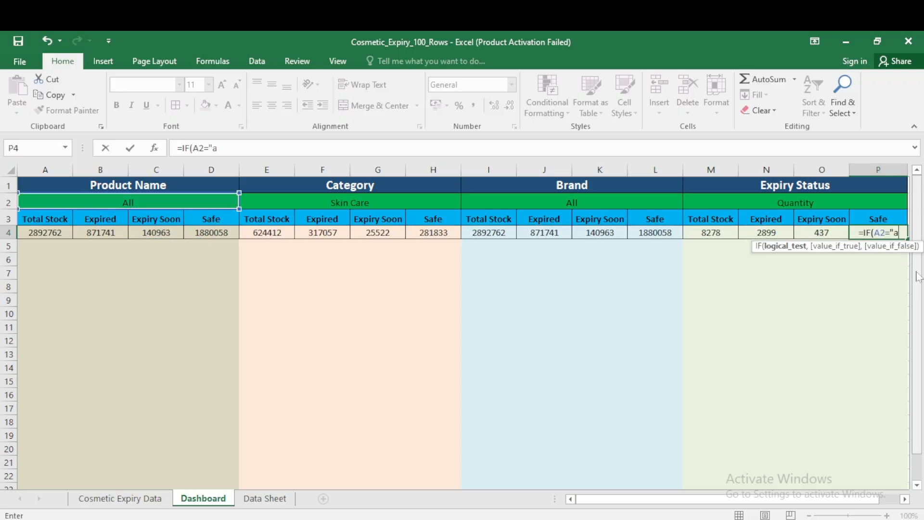
text(All",)
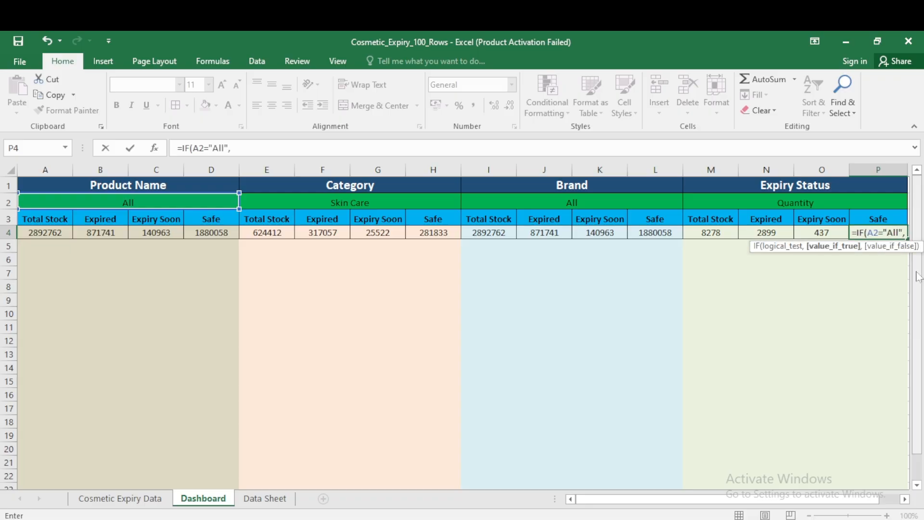
Add a SUMIF as P4's true result, matching Cosmetic Expiry Data column L:L against Dashboard cell P3 and summing column H:H.
text(sumif)
key(Tab)
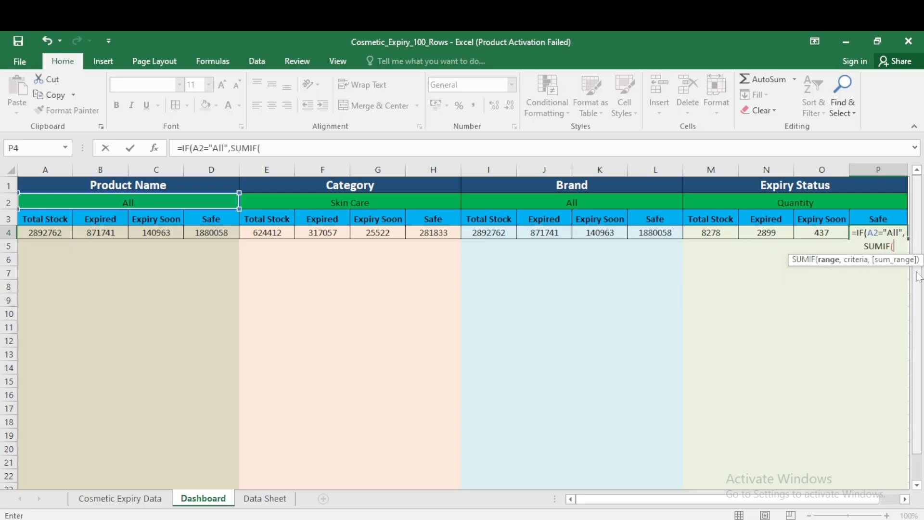
click(140, 498)
click(840, 170)
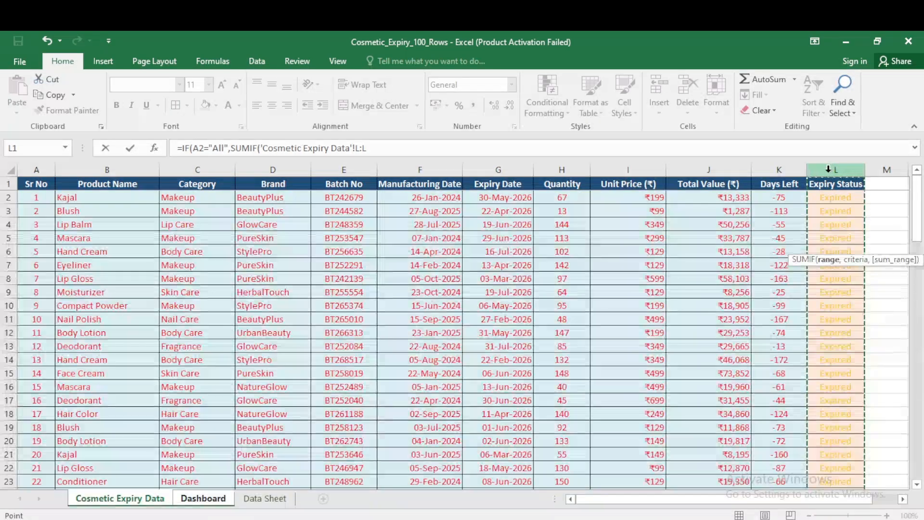
text(,)
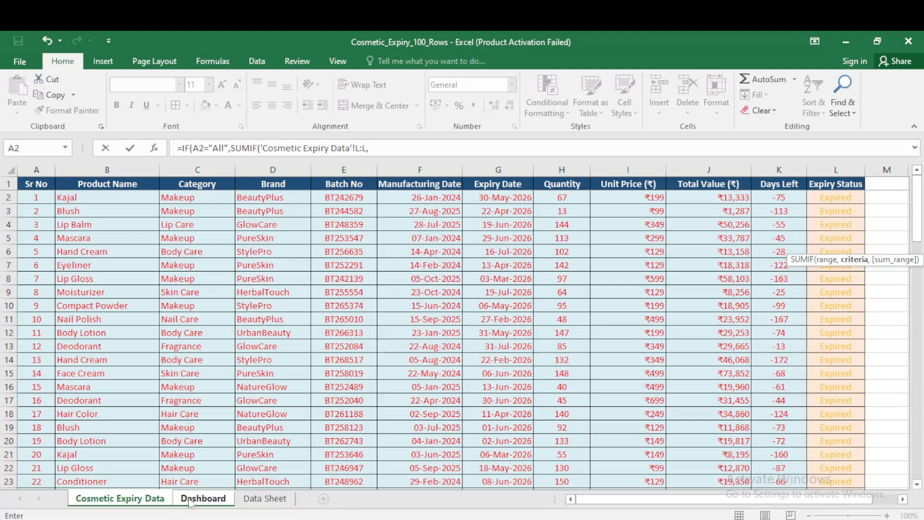
click(203, 498)
click(881, 222)
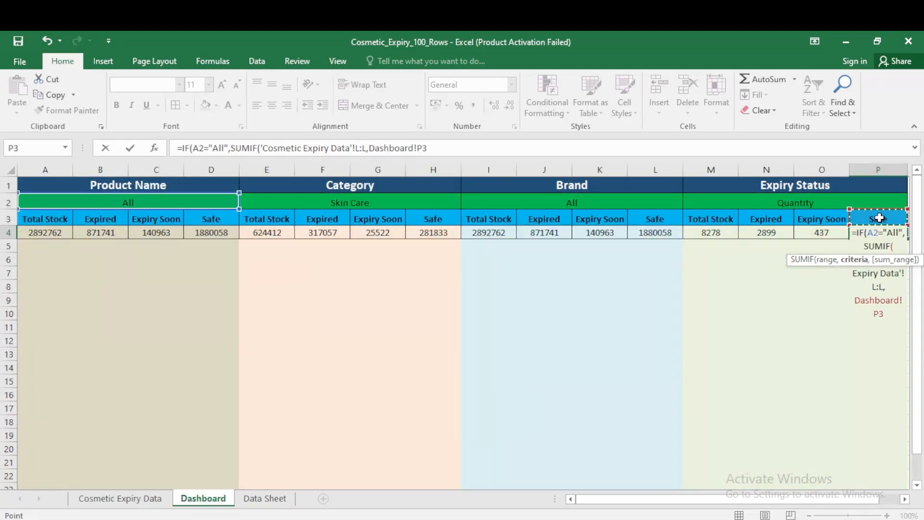
text(,'Cosmetic Expiry Data'!)
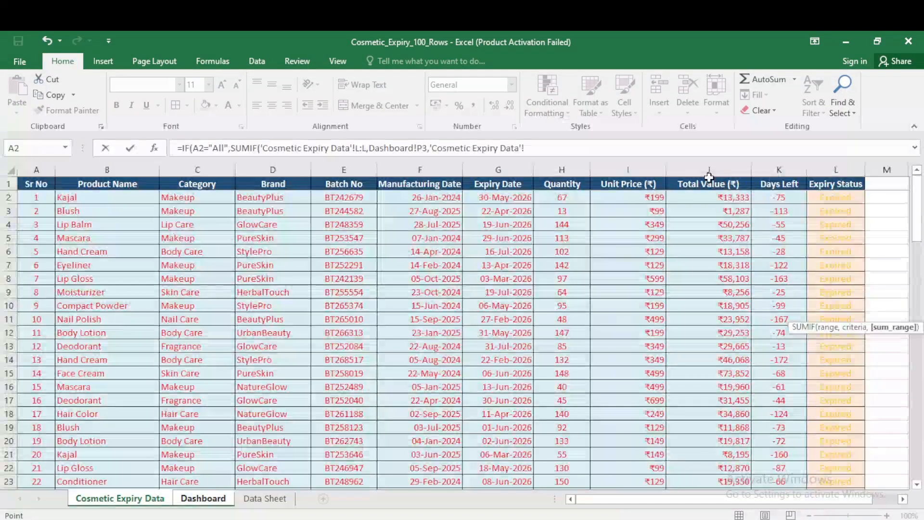
click(557, 169)
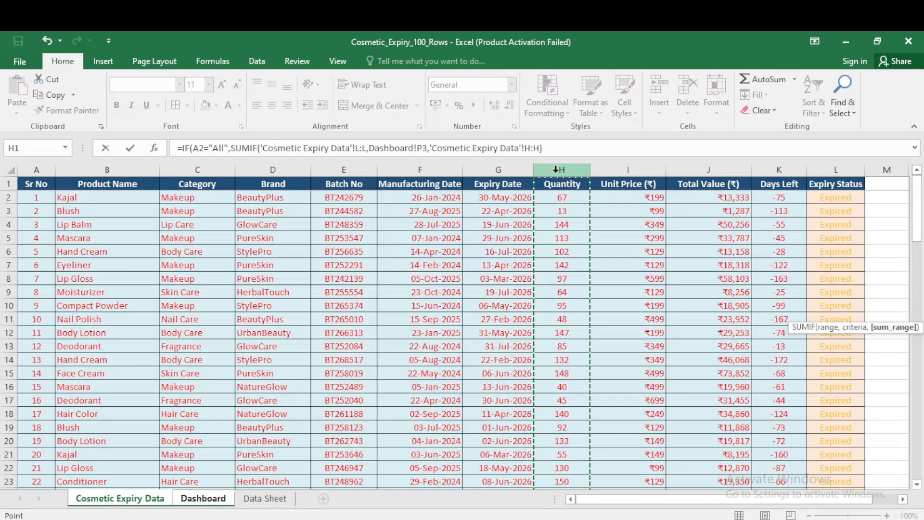
Add a SUMIFS as P4's false result, summing Cosmetic Expiry Data column H:H where column L:L matches Dashboard cell P3.
text(),sumif)
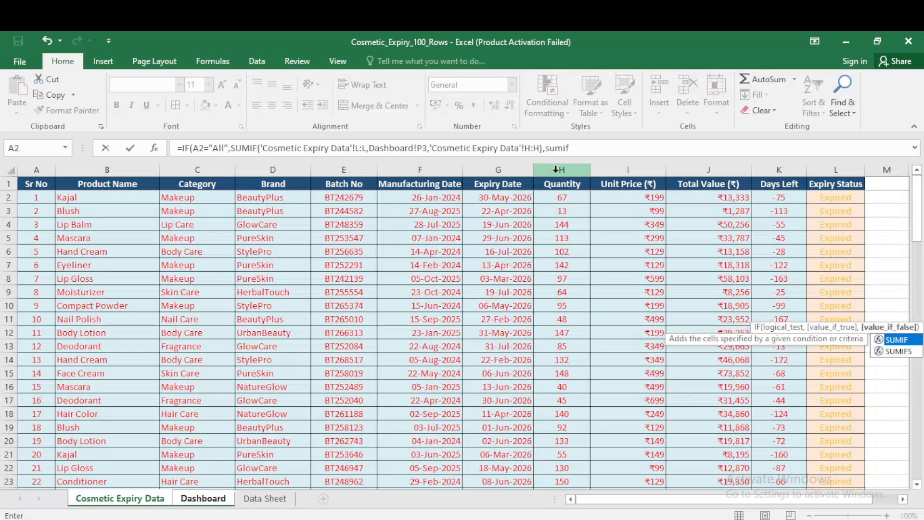
text(s)
key(Tab)
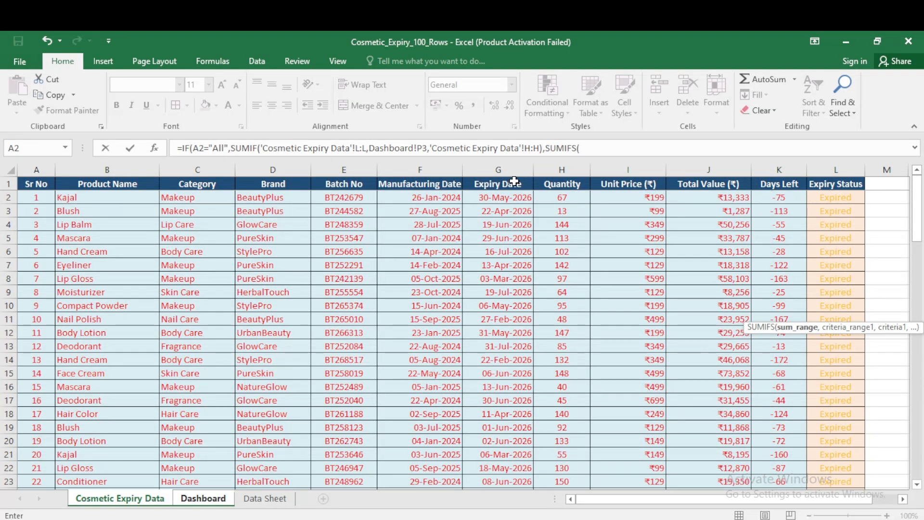
click(548, 171)
text(,)
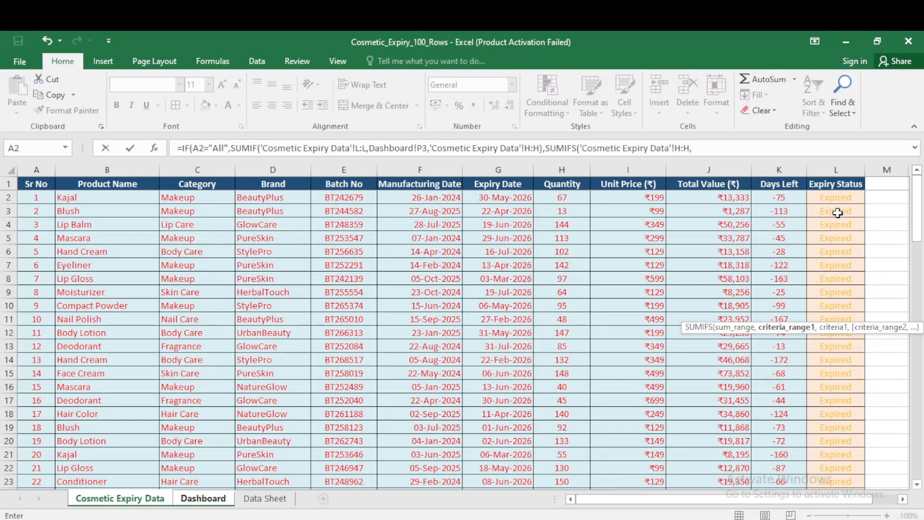
click(835, 169)
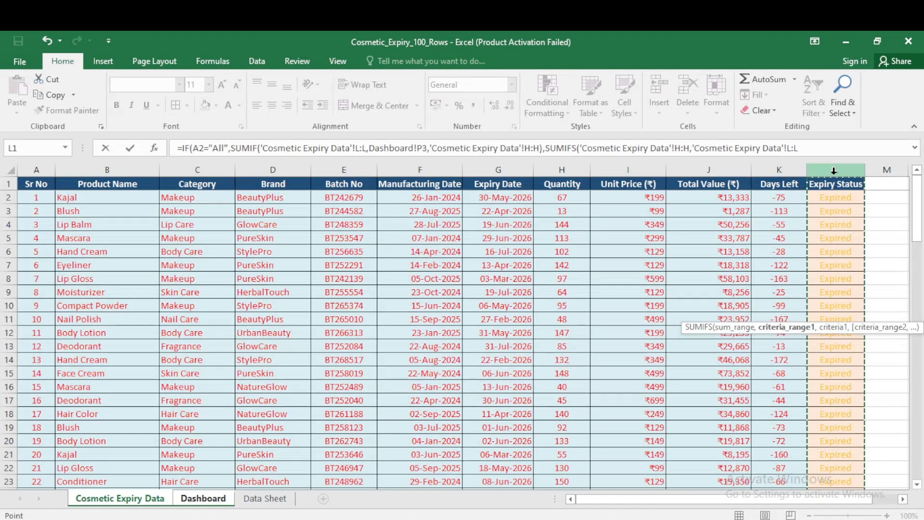
text(,)
click(206, 498)
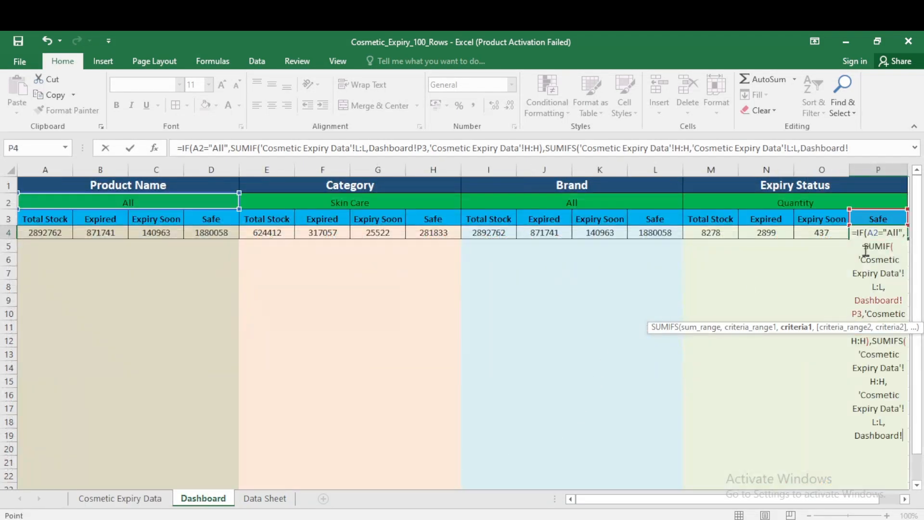
click(887, 223)
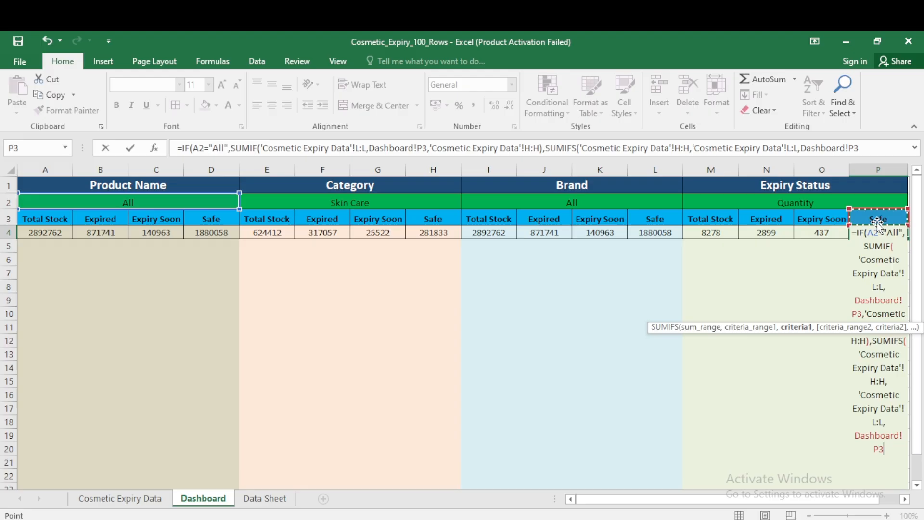
Complete the P4 formula with a second SUMIFS criterion matching Cosmetic Expiry Data column B:B against Dashboard cell A2.
text(,)
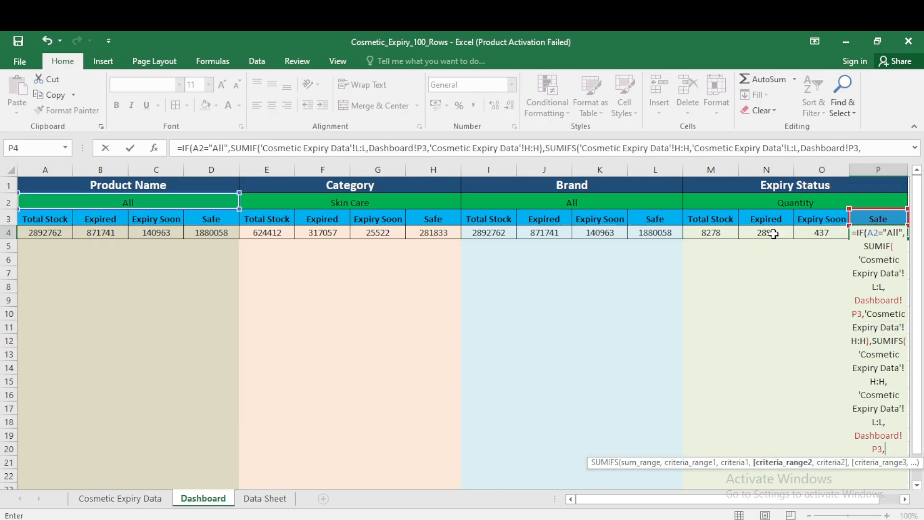
click(149, 497)
click(107, 169)
text(,)
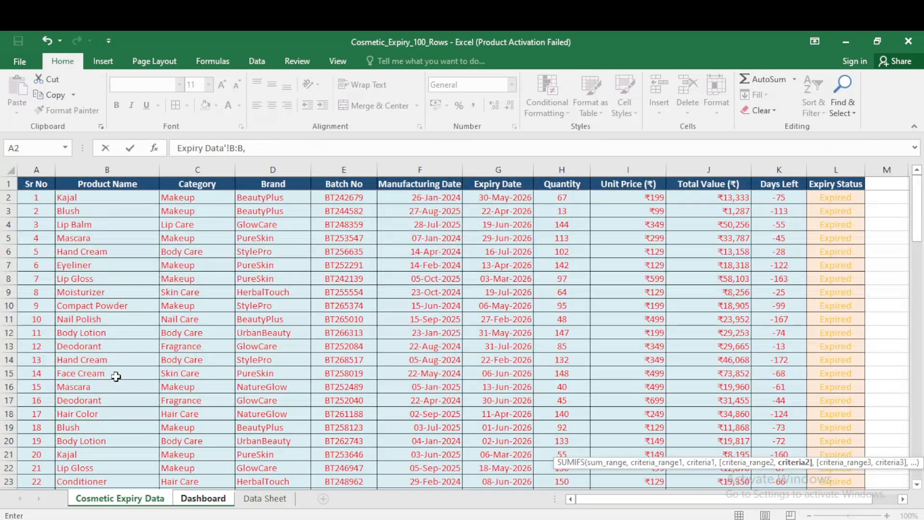
click(194, 497)
click(154, 201)
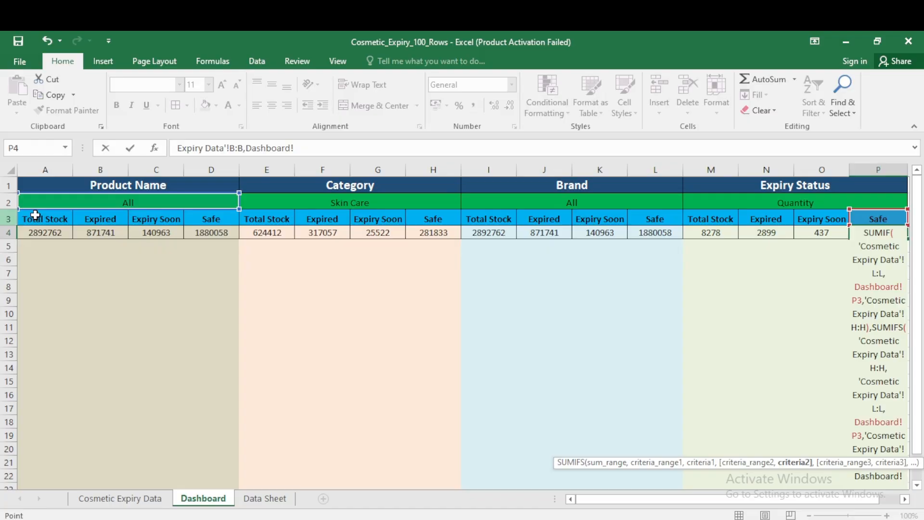
click(155, 205)
text()))
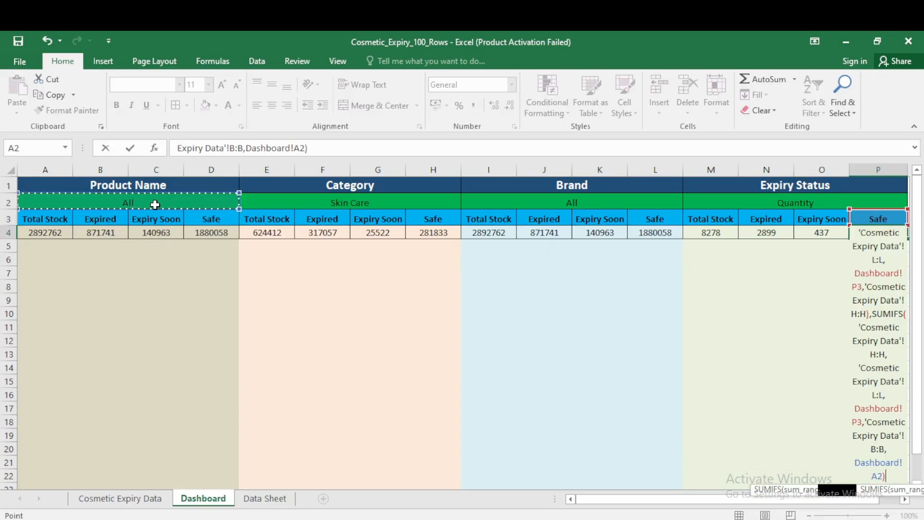
key(ctrl+Return)
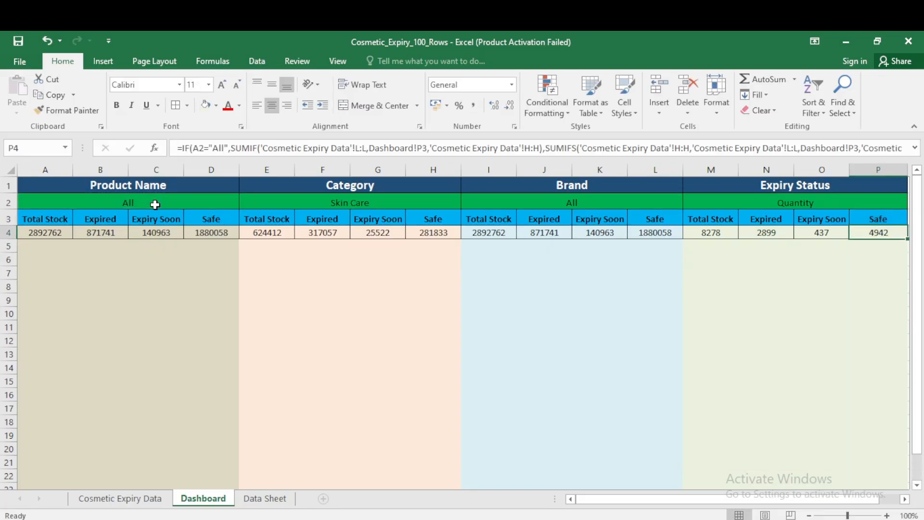
Pick Lip Balm from the Product Name drop-down to test the dashboard calculations.
click(231, 201)
click(245, 203)
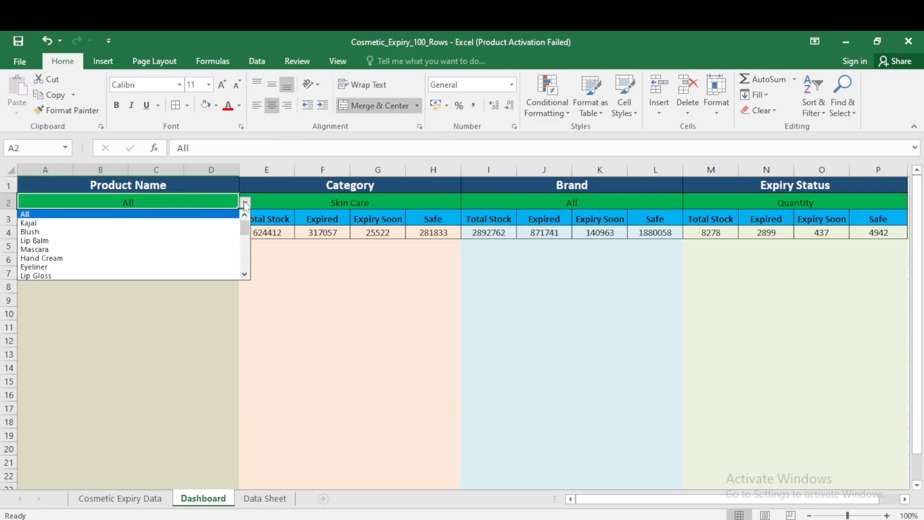
click(45, 242)
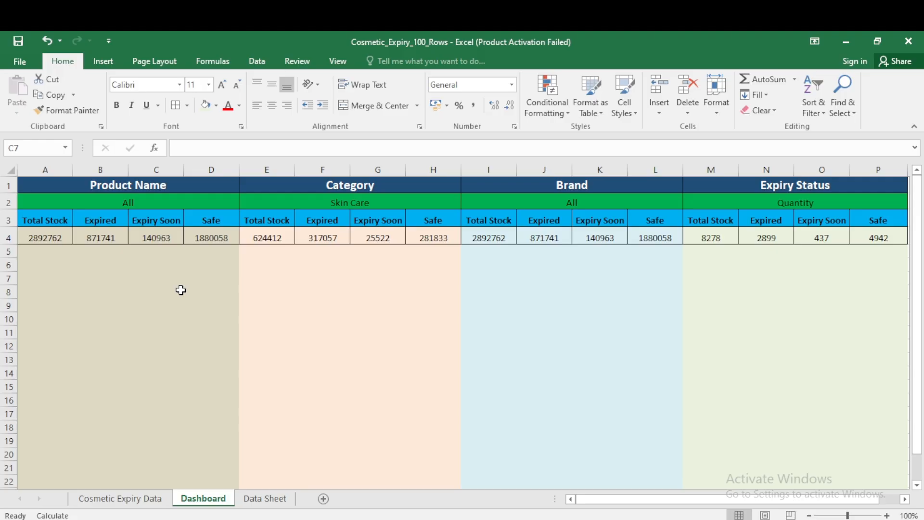
Insert a 3-D pie chart on the Dashboard with the data range B4:D4 from the Product Name block.
click(103, 61)
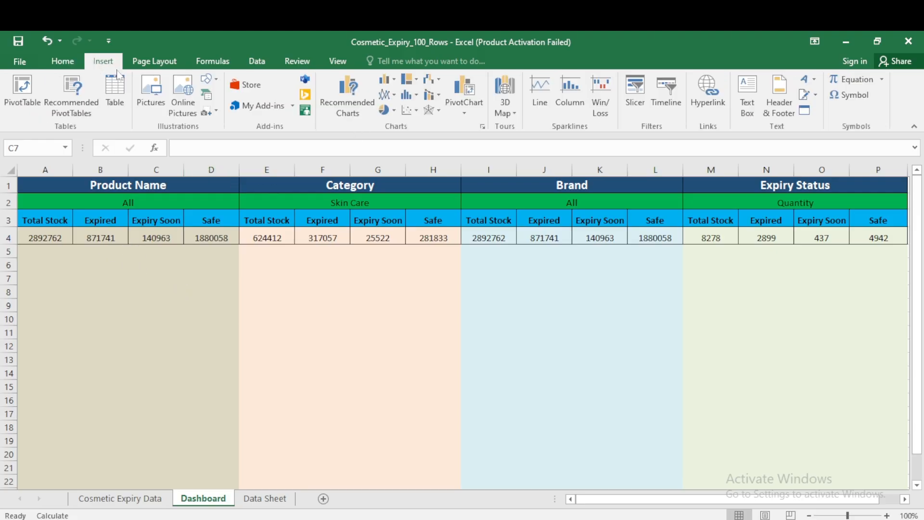
click(384, 110)
click(406, 209)
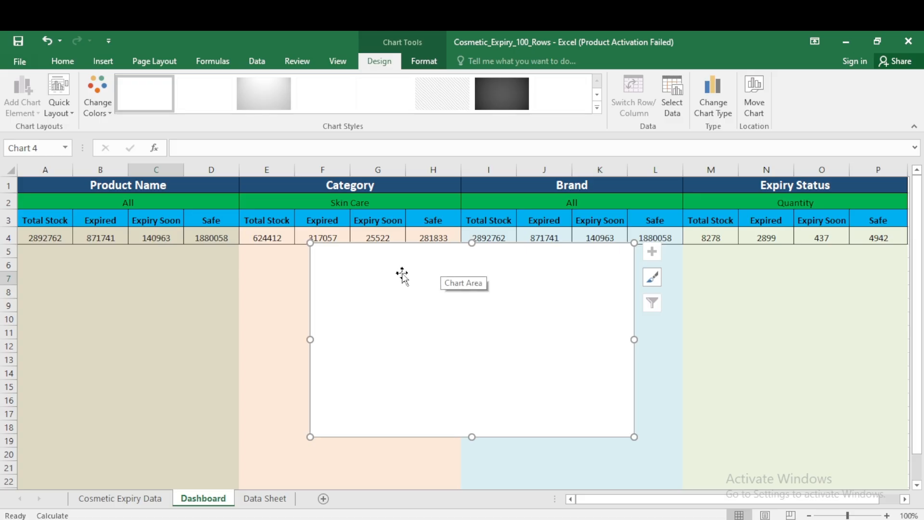
right_click(402, 273)
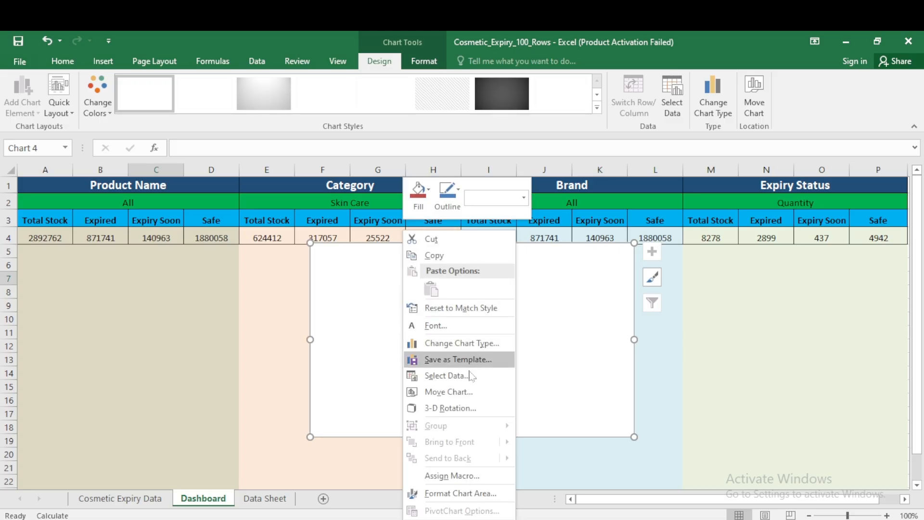
click(453, 376)
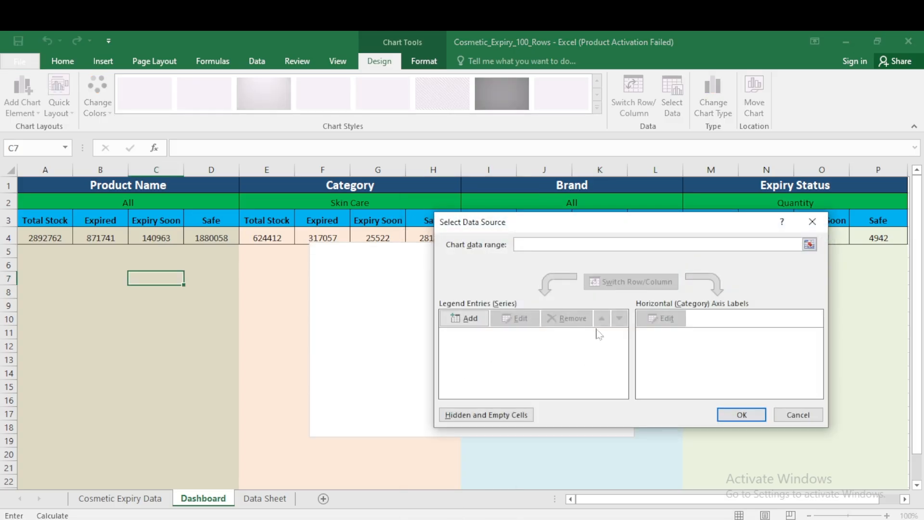
click(810, 245)
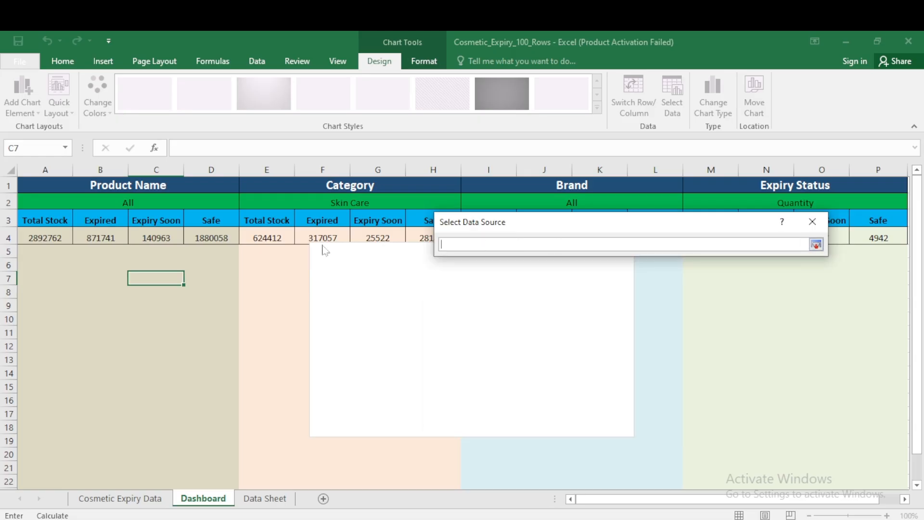
drag(93, 233, 212, 238)
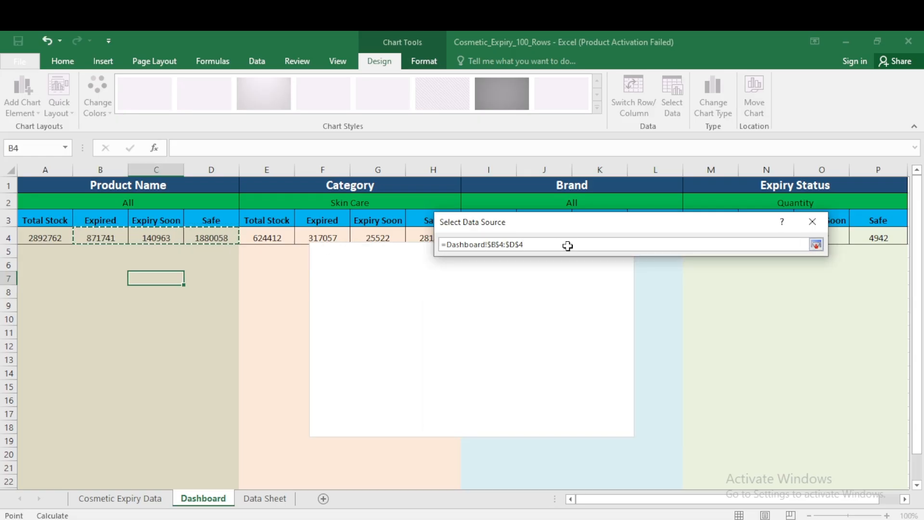
click(810, 245)
Set the pie chart's horizontal axis labels to the Dashboard range B4:D4 and apply the data source.
click(661, 318)
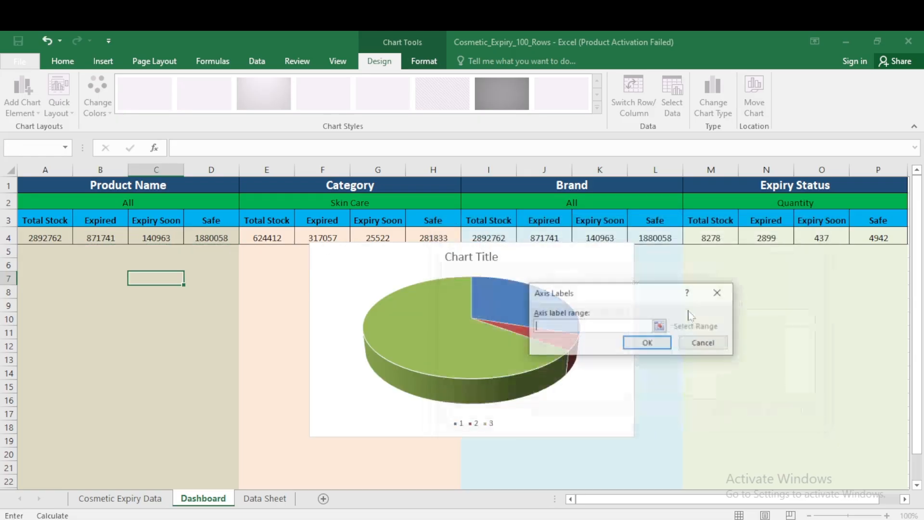
click(660, 327)
drag(96, 237, 190, 244)
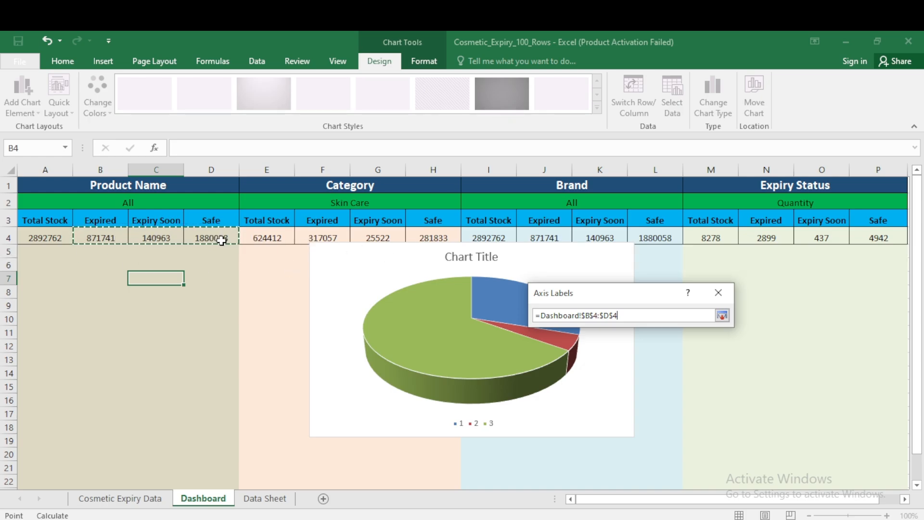
click(722, 316)
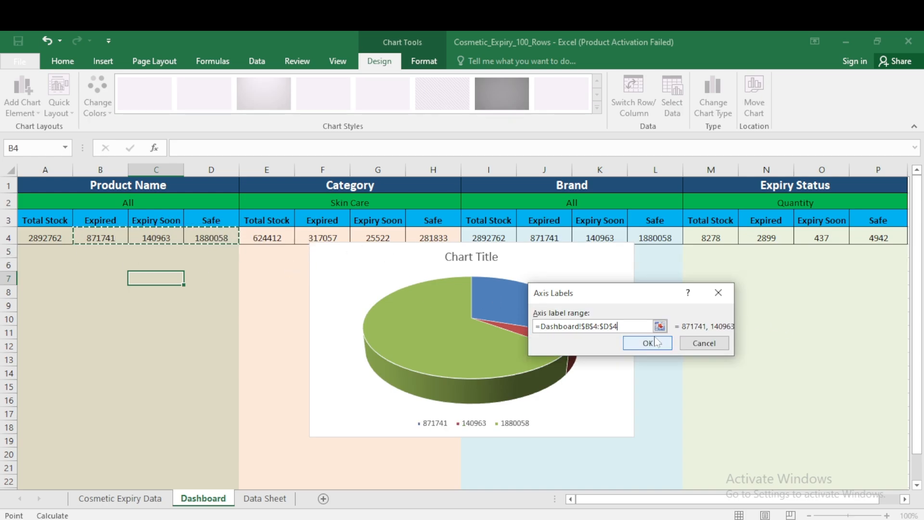
click(648, 343)
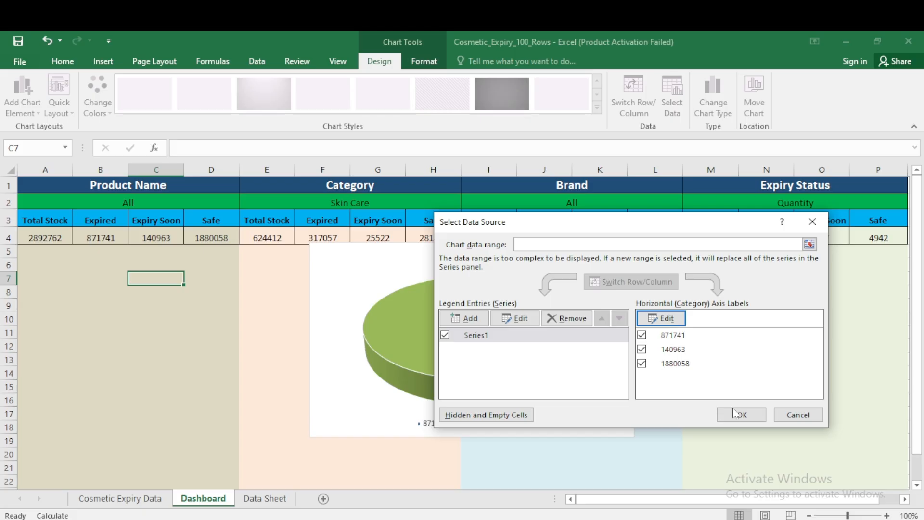
click(736, 414)
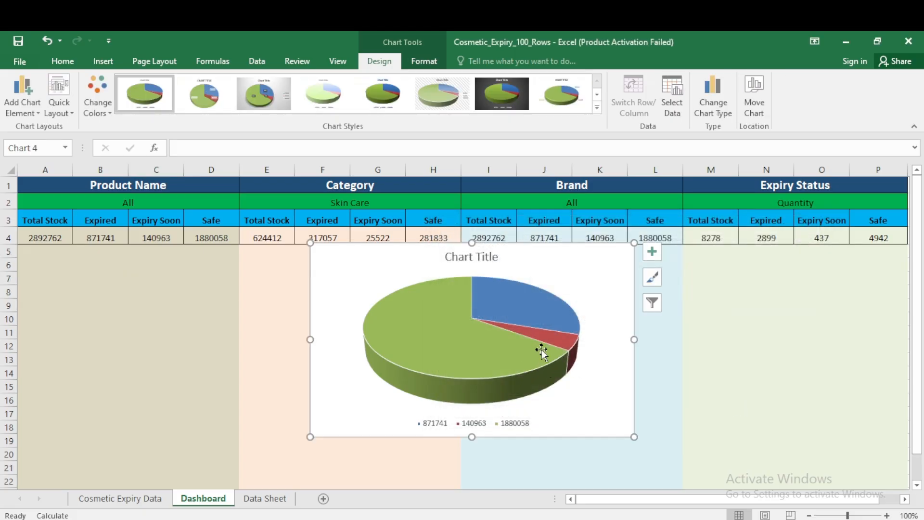
Replace the pie chart's placeholder title with "Product".
click(468, 258)
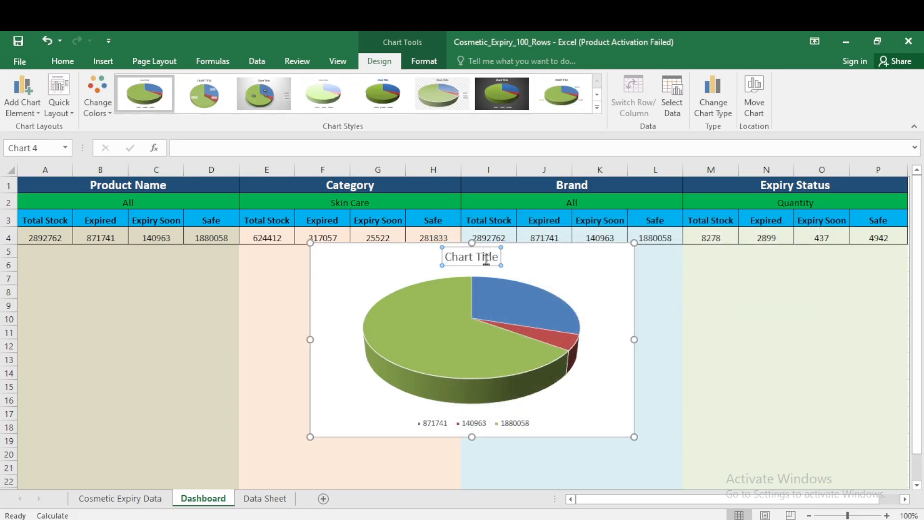
click(487, 259)
triple_click(496, 259)
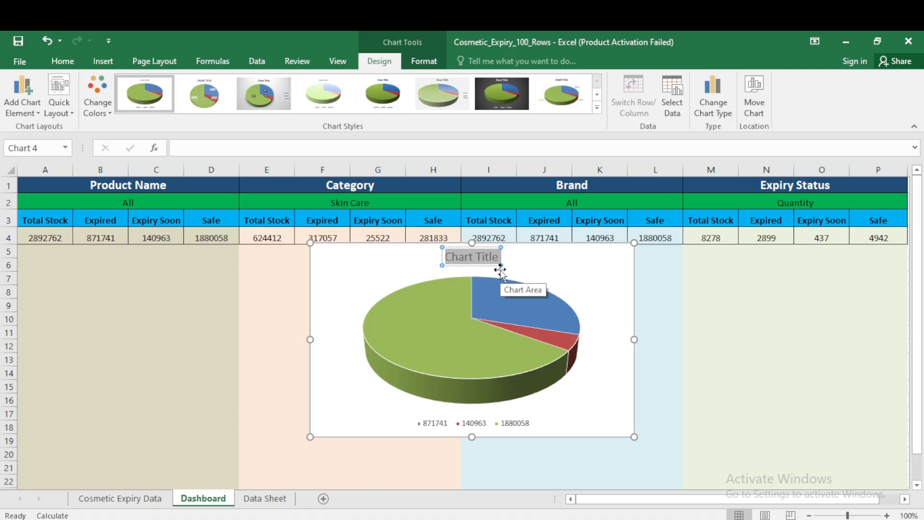
text(Product)
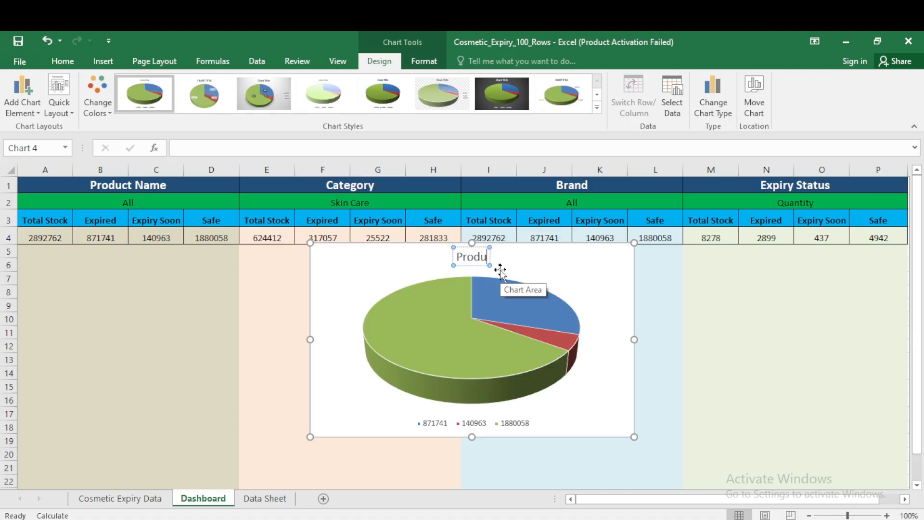
click(567, 264)
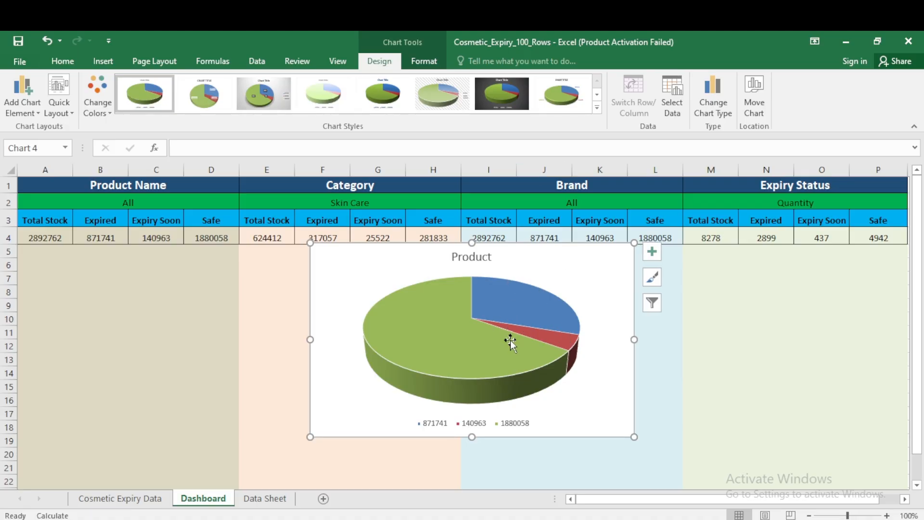
Apply the chart style with values and percentages labelled outside the slices to the Product pie chart.
drag(373, 264, 344, 267)
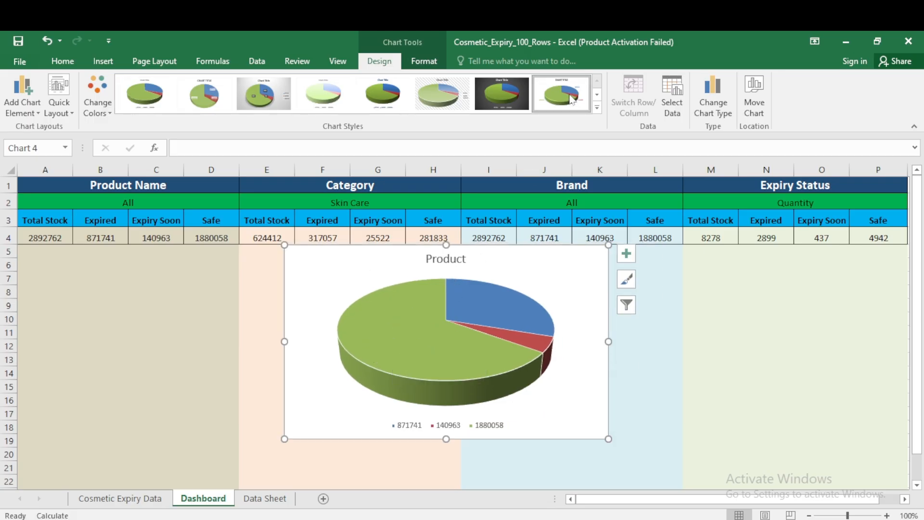
click(204, 93)
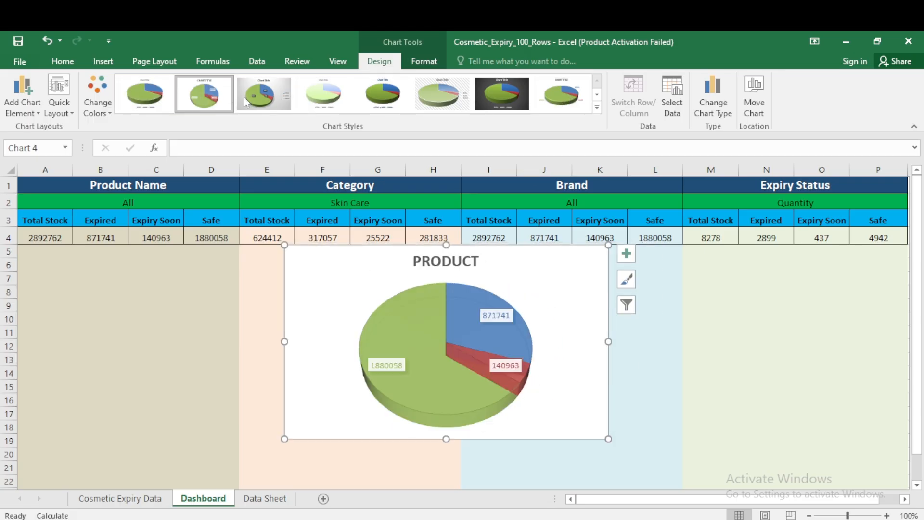
click(561, 93)
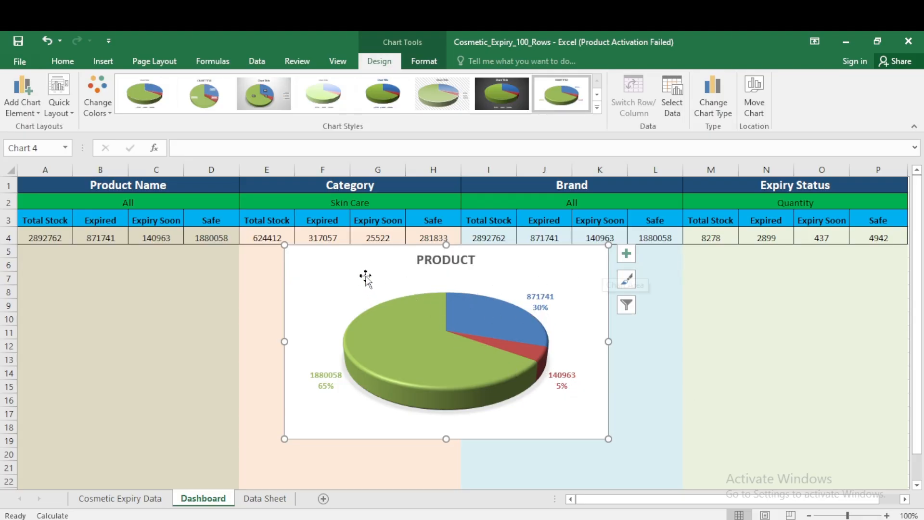
Move the Product pie chart beneath the Product Name block, with its top edge at row 5 and its bottom edge at row 23.
drag(364, 277, 99, 285)
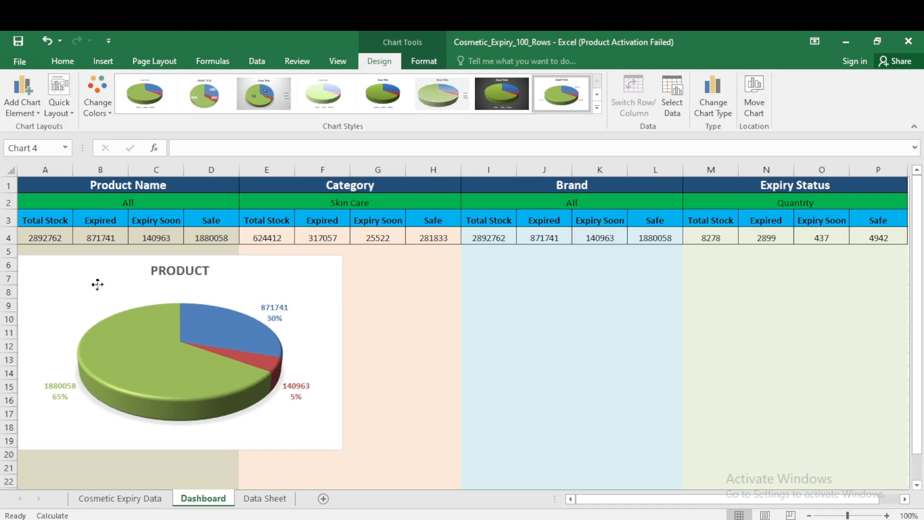
drag(180, 255, 179, 245)
drag(180, 450, 207, 336)
scroll(366, 361, up, 4)
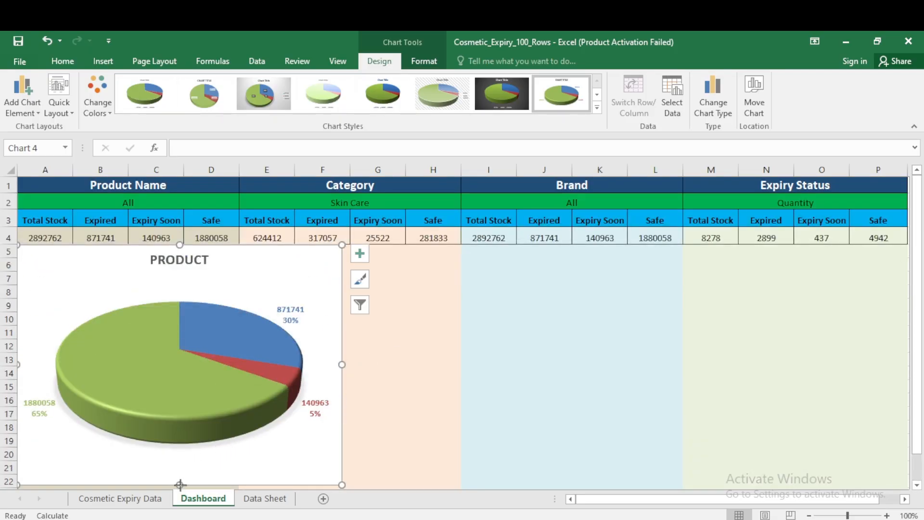
drag(180, 485, 200, 407)
scroll(470, 416, up, 2)
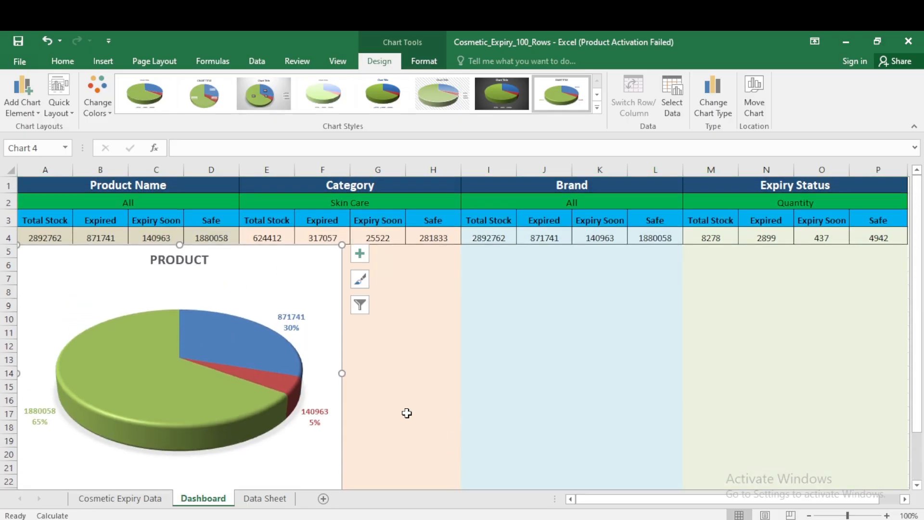
Narrow the Product chart to fit columns A to D and raise its bottom edge slightly to the top of row 23.
drag(338, 373, 241, 374)
scroll(292, 382, down, 2)
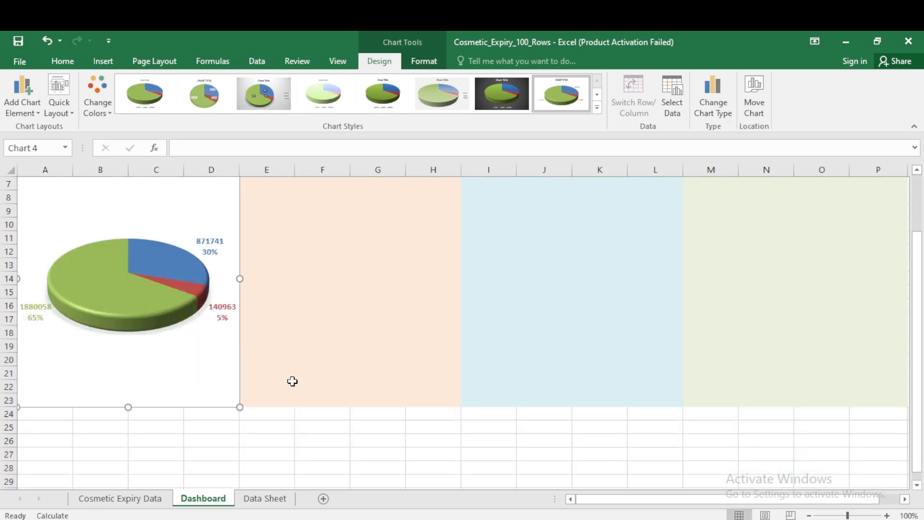
drag(129, 408, 130, 401)
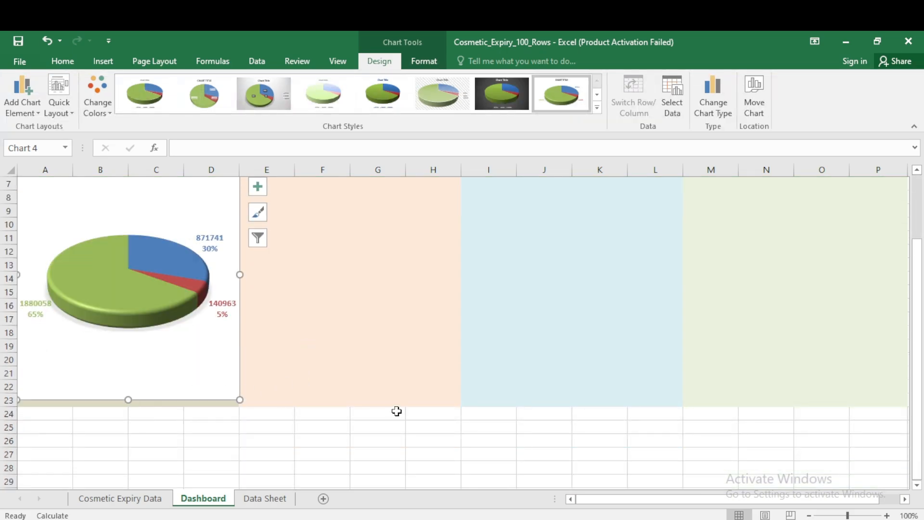
scroll(388, 405, up, 2)
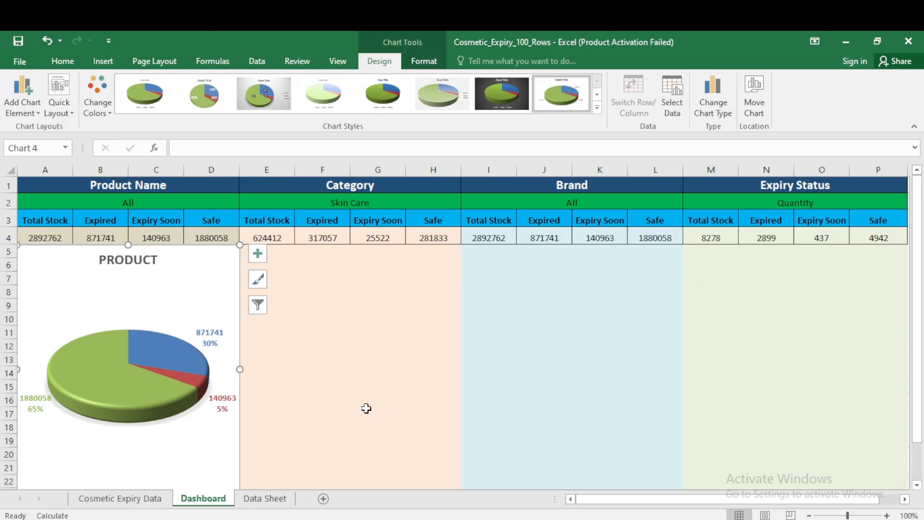
scroll(366, 408, down, 1)
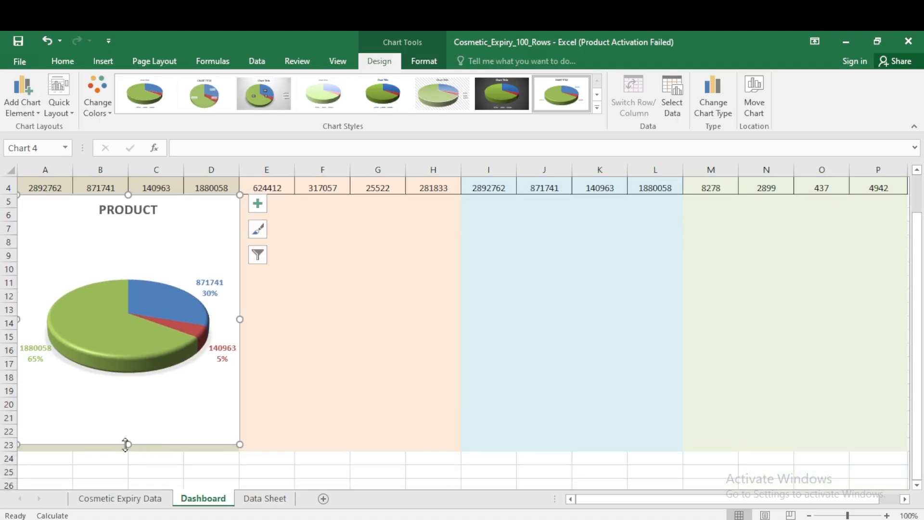
drag(128, 443, 126, 439)
scroll(347, 424, up, 1)
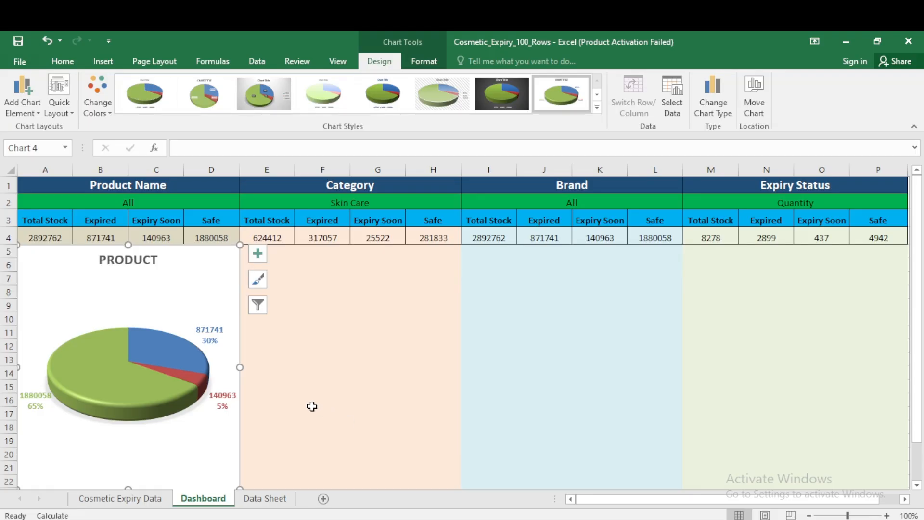
Duplicate the Product pie chart and fit the copy beneath the Category block across columns E to H.
right_click(180, 289)
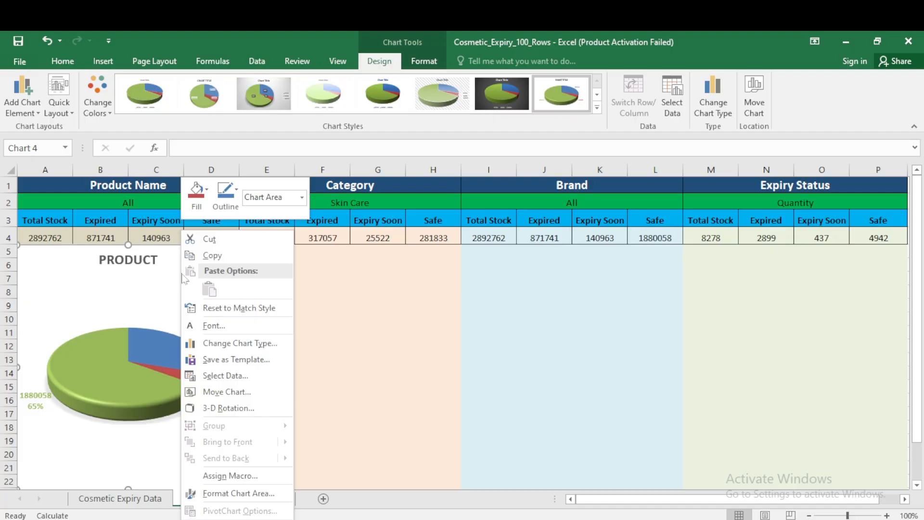
click(224, 258)
click(318, 279)
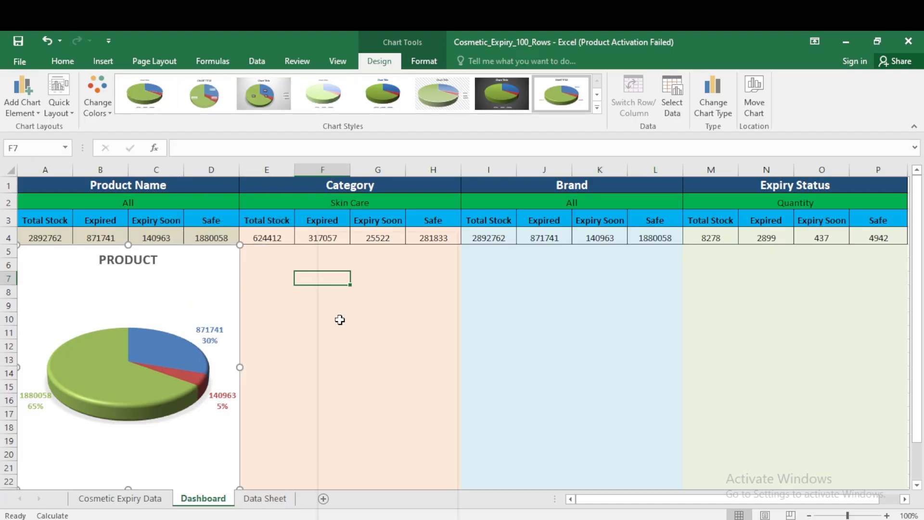
right_click(320, 282)
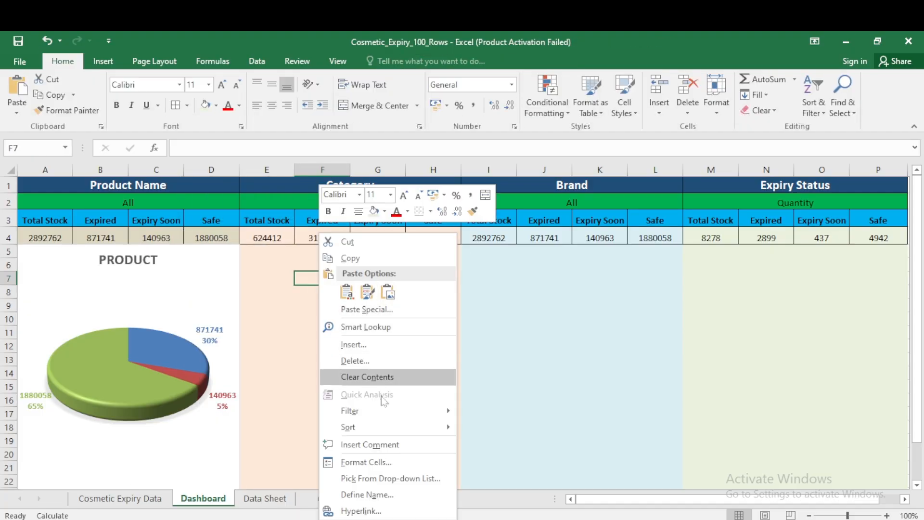
click(284, 280)
key(ctrl+v)
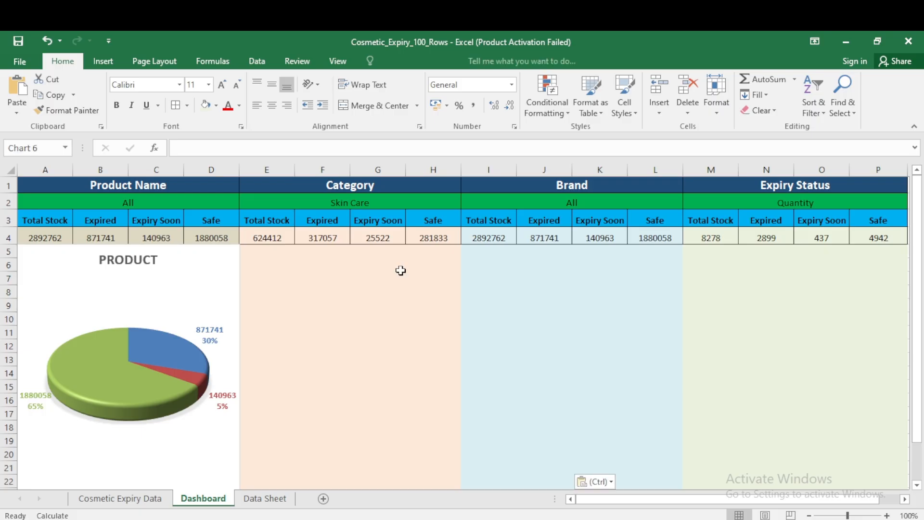
drag(384, 315, 335, 288)
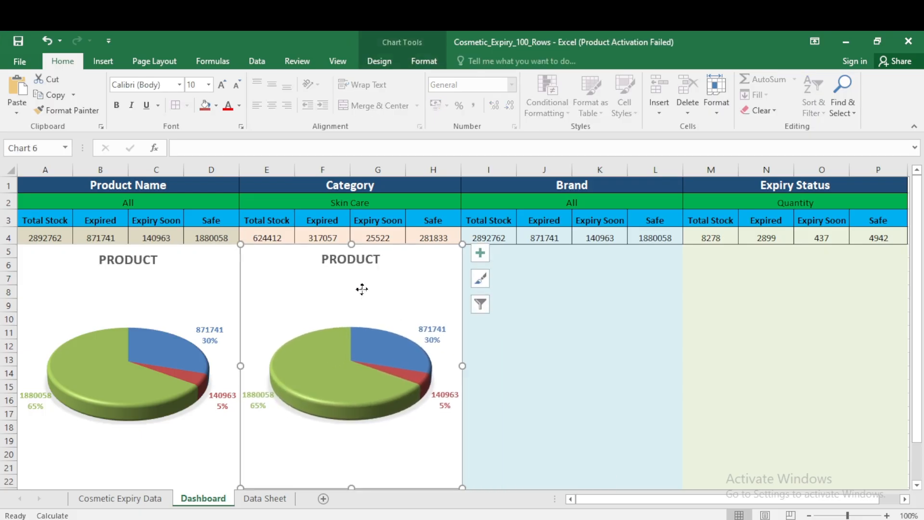
drag(361, 289, 362, 289)
drag(459, 365, 457, 366)
Set the category axis labels of the pie chart beneath the Category block to Dashboard cells F4:H4.
click(412, 297)
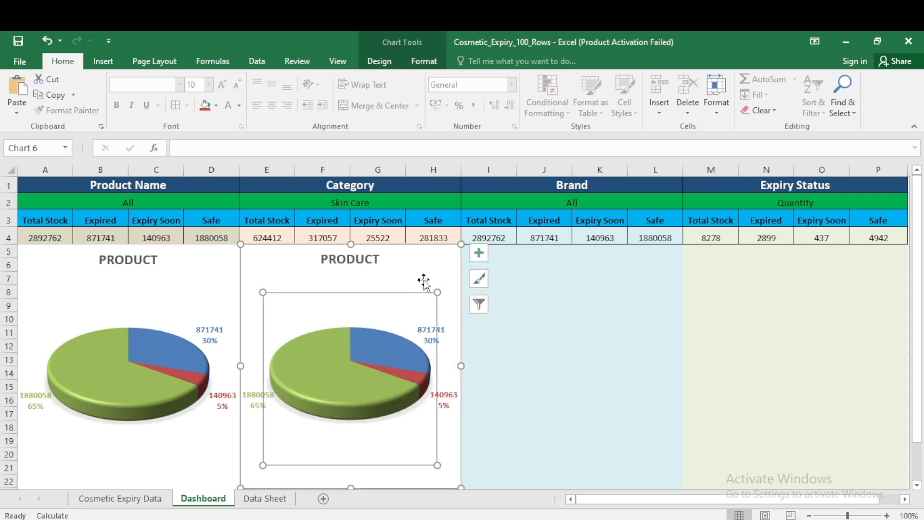
right_click(411, 269)
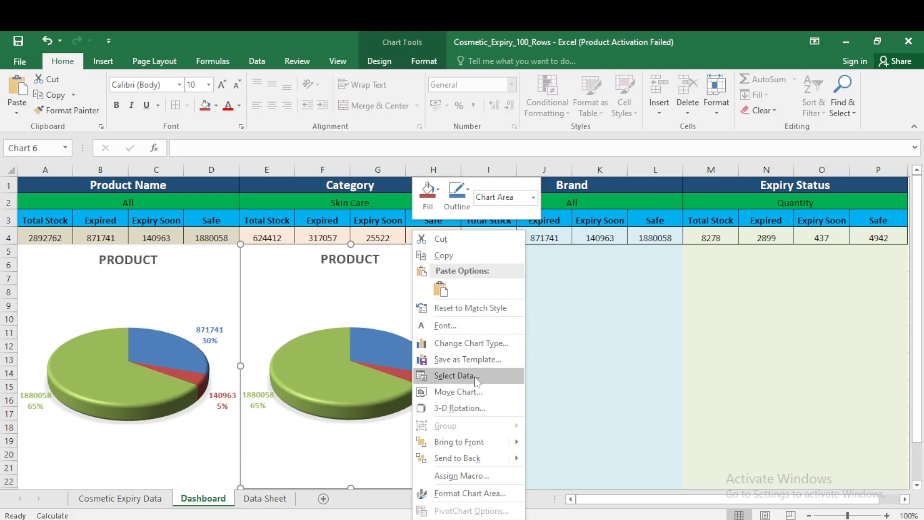
click(457, 376)
click(661, 318)
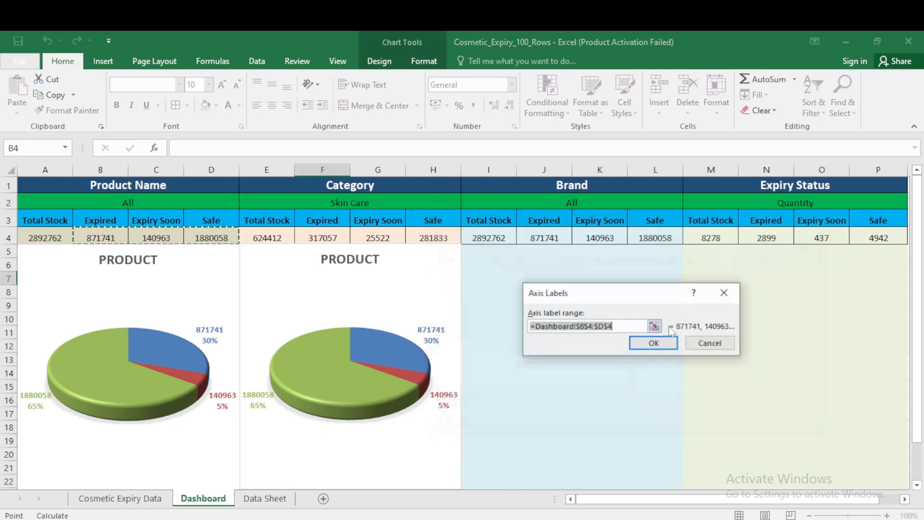
click(655, 326)
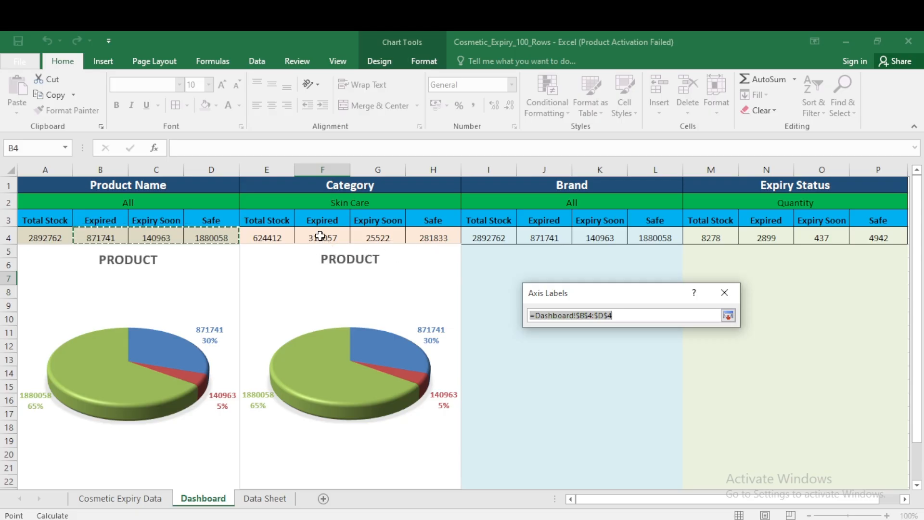
drag(320, 237, 427, 240)
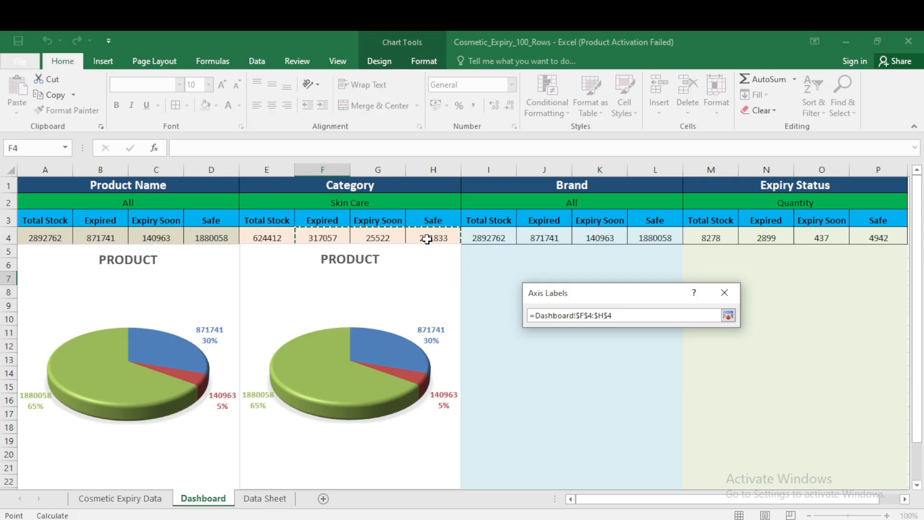
click(732, 316)
click(654, 346)
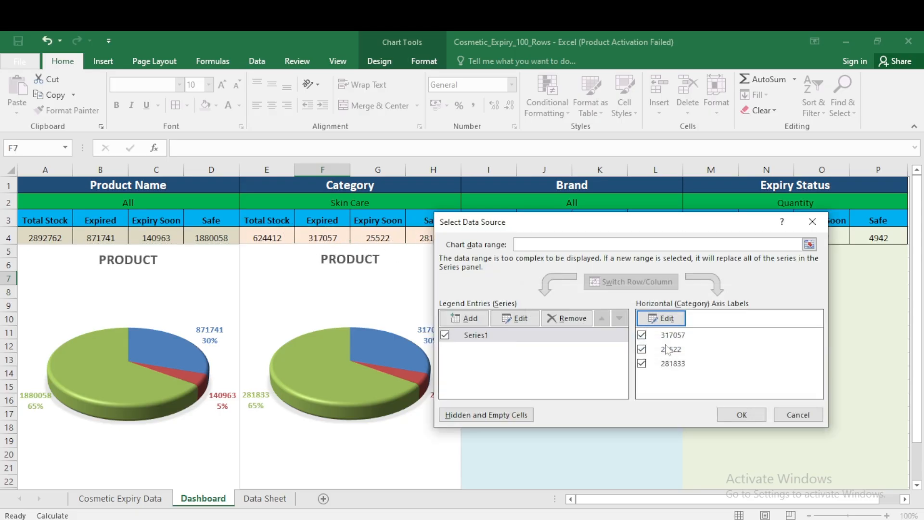
click(729, 415)
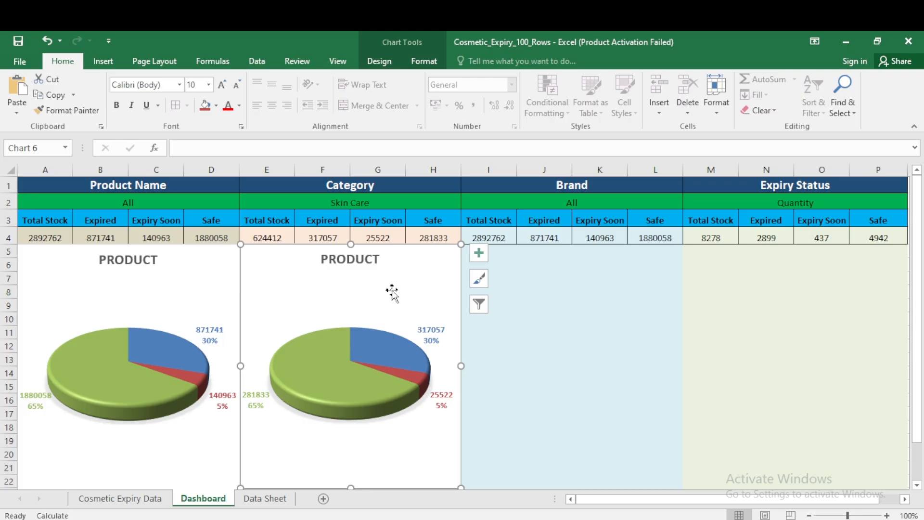
Change the title of the pie chart beneath the Category block to "CATAGORY".
double_click(362, 259)
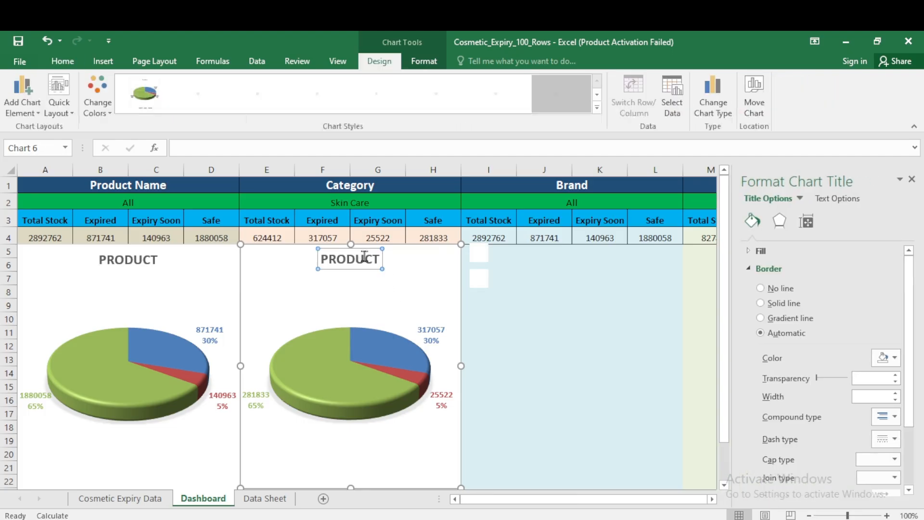
click(362, 258)
drag(379, 261, 330, 264)
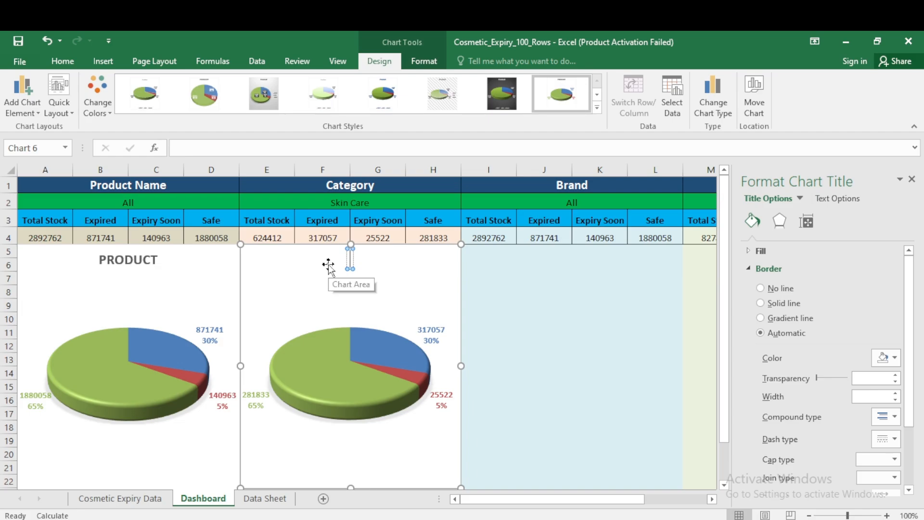
text(CATAGORY)
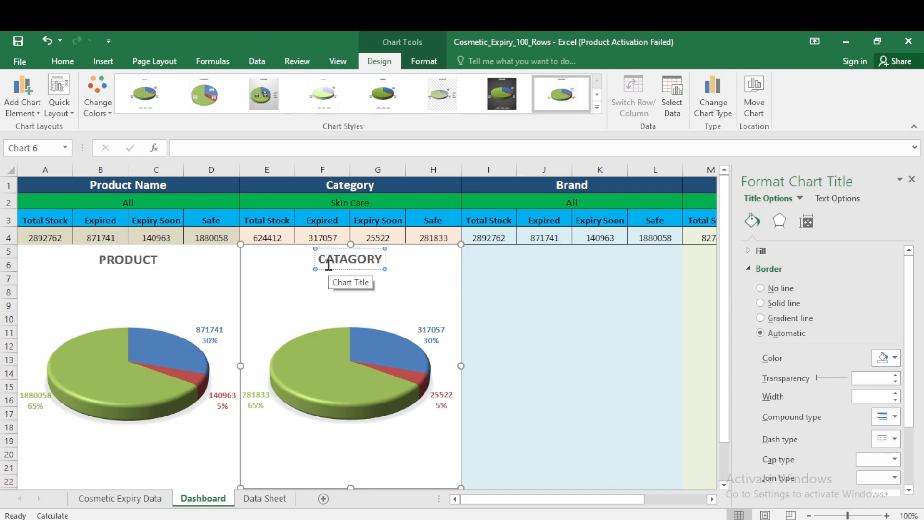
click(408, 280)
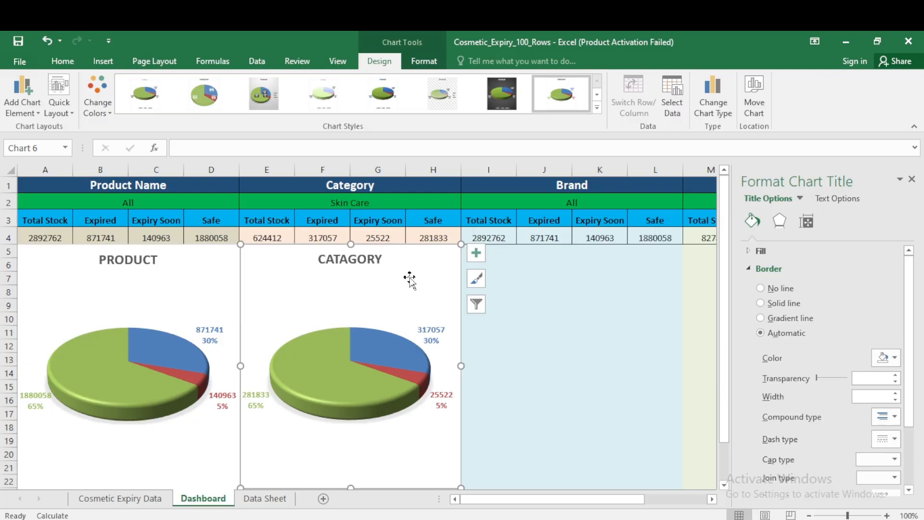
Test the Category selection in E2 with Fragrance, set it to All, and close the formatting pane.
click(457, 201)
click(466, 202)
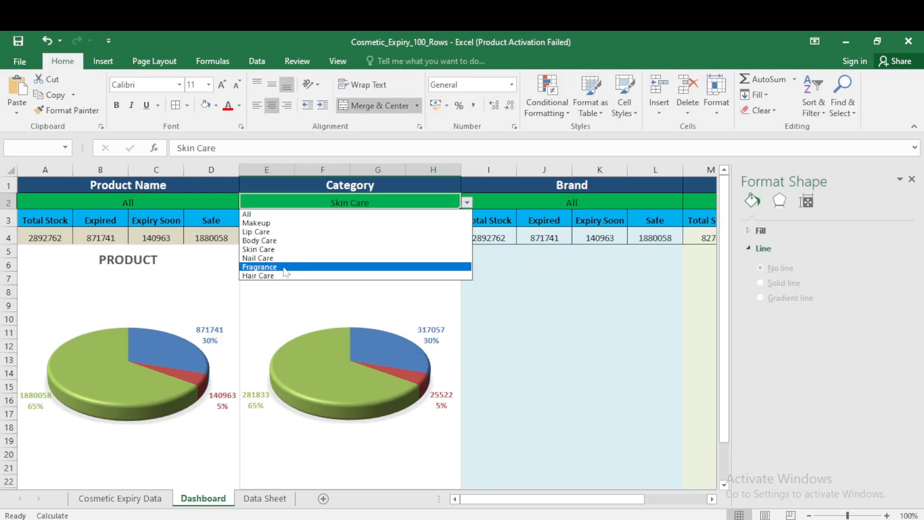
click(268, 267)
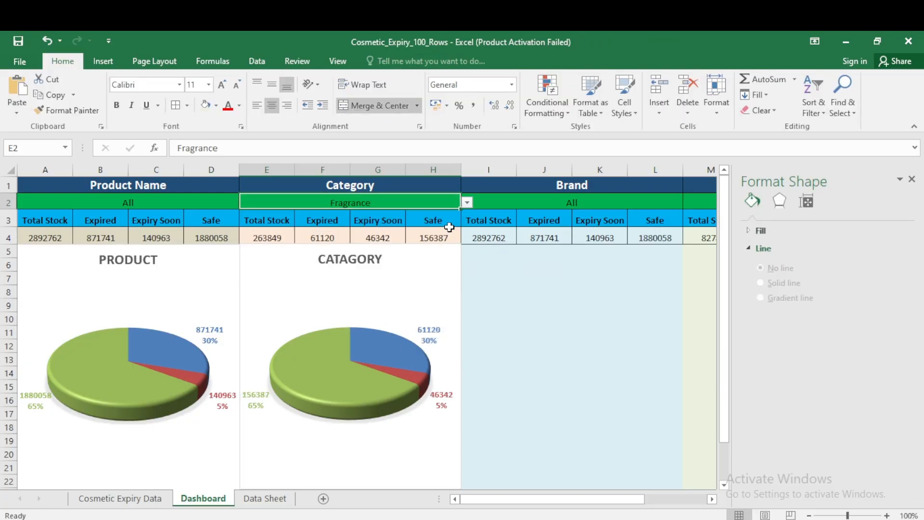
click(467, 202)
click(271, 212)
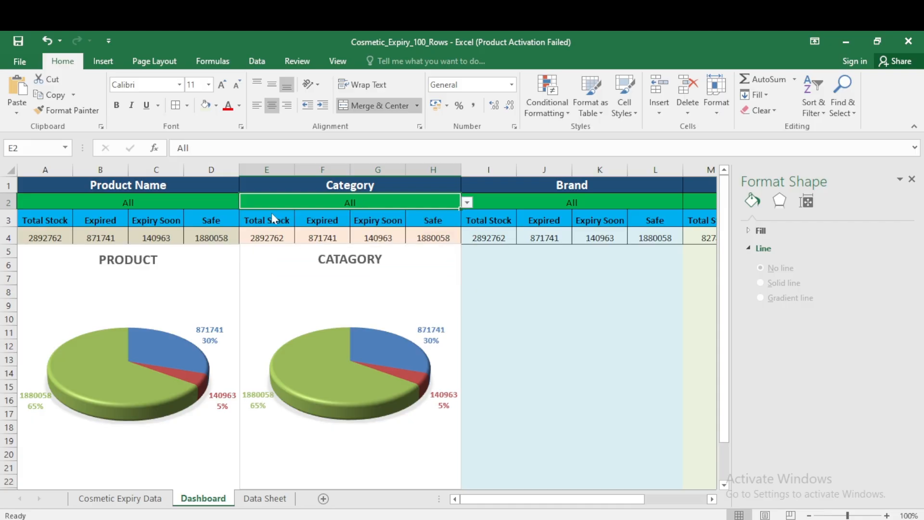
click(912, 180)
Duplicate the Category pie chart and place the copy beneath the Brand block across columns I to L.
right_click(394, 285)
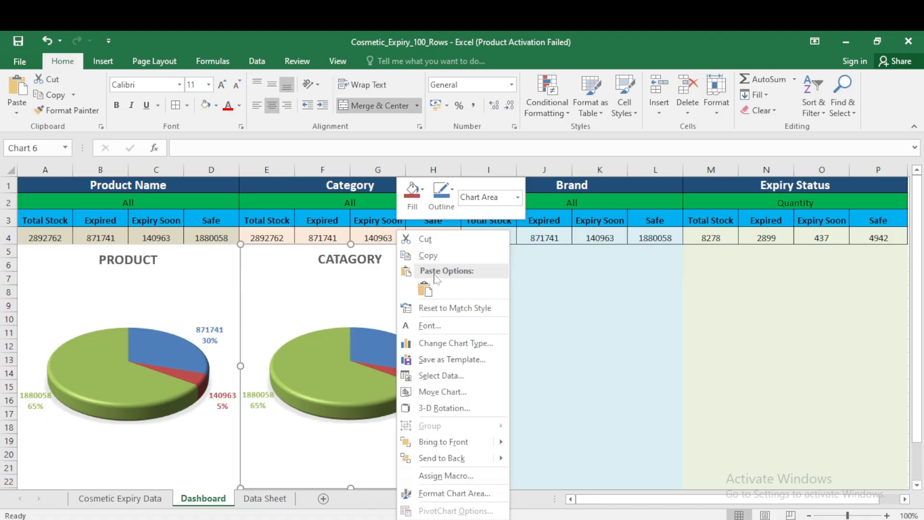
click(516, 284)
click(518, 279)
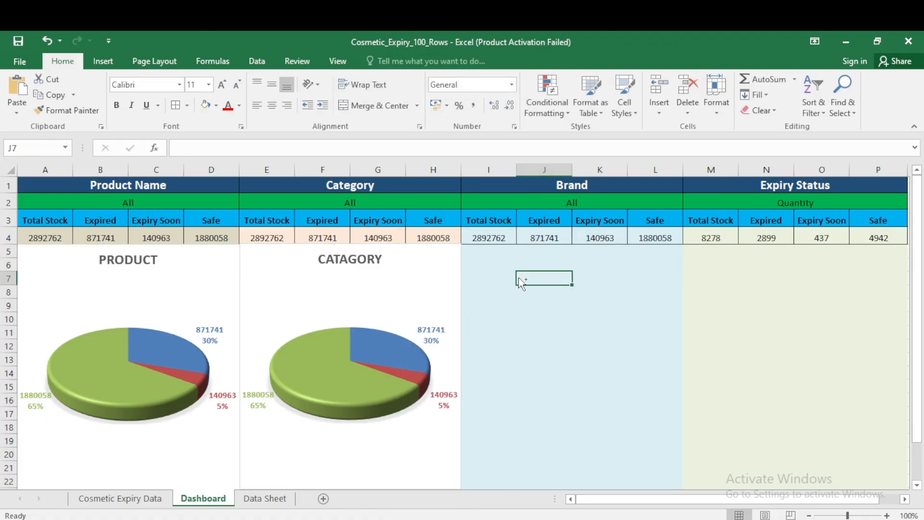
key(ctrl+v)
drag(543, 289, 491, 260)
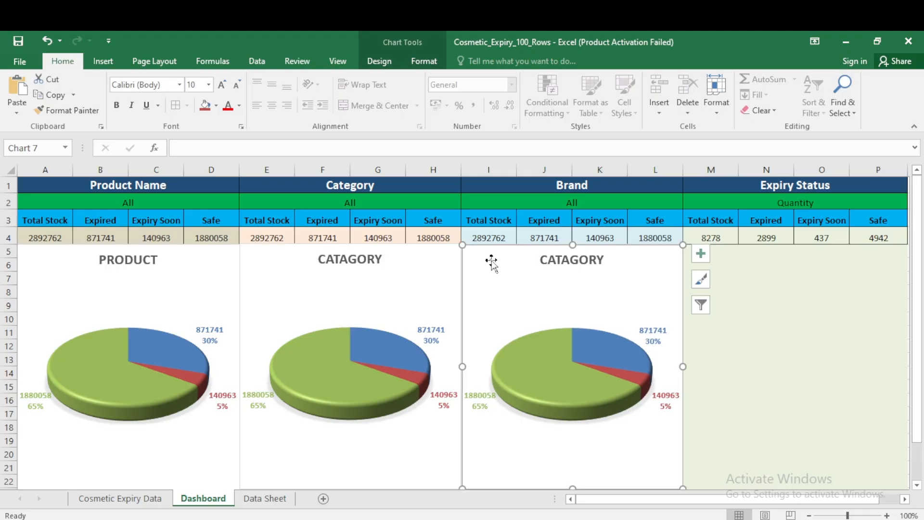
Set the category axis labels of the pie chart beneath the Brand block to Dashboard cells J4:L4.
right_click(586, 296)
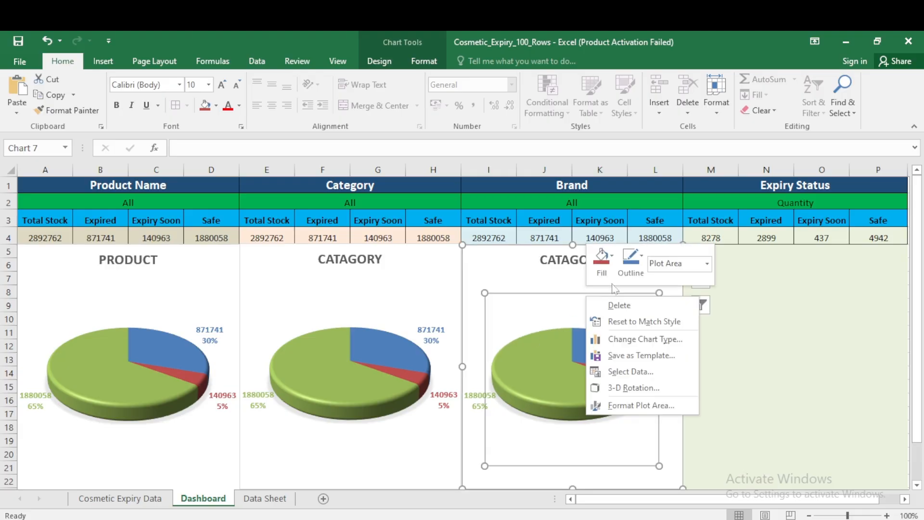
click(555, 280)
right_click(552, 277)
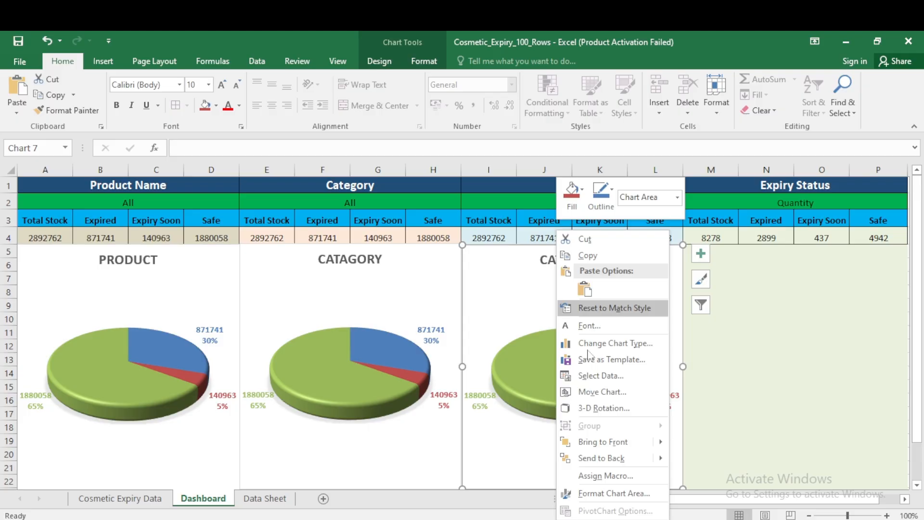
click(605, 377)
click(665, 317)
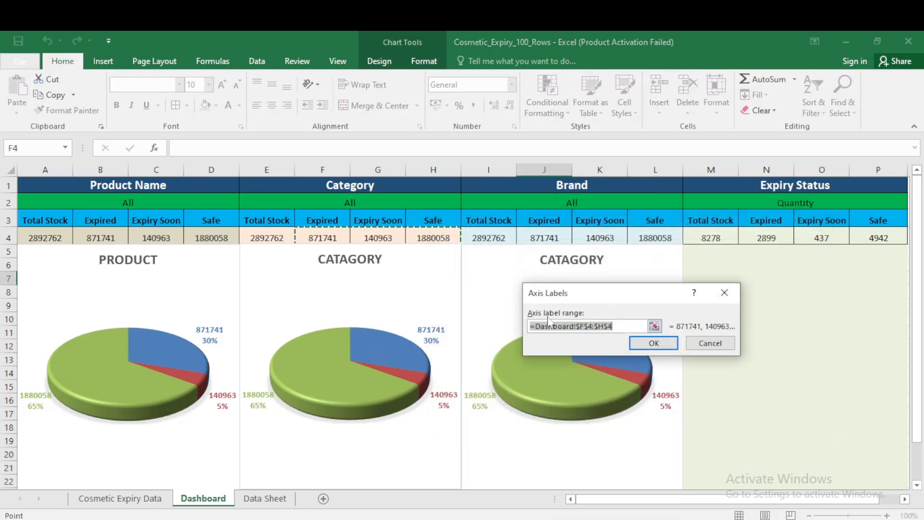
drag(551, 237, 667, 243)
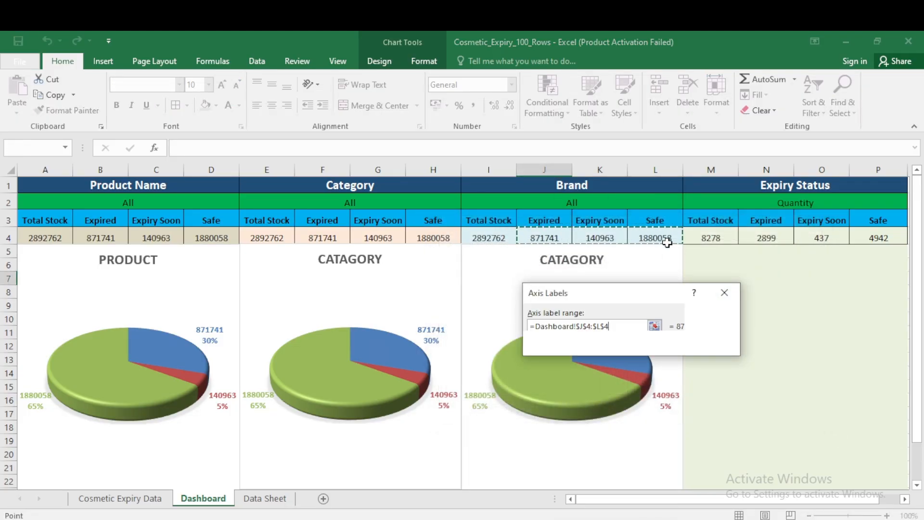
click(651, 343)
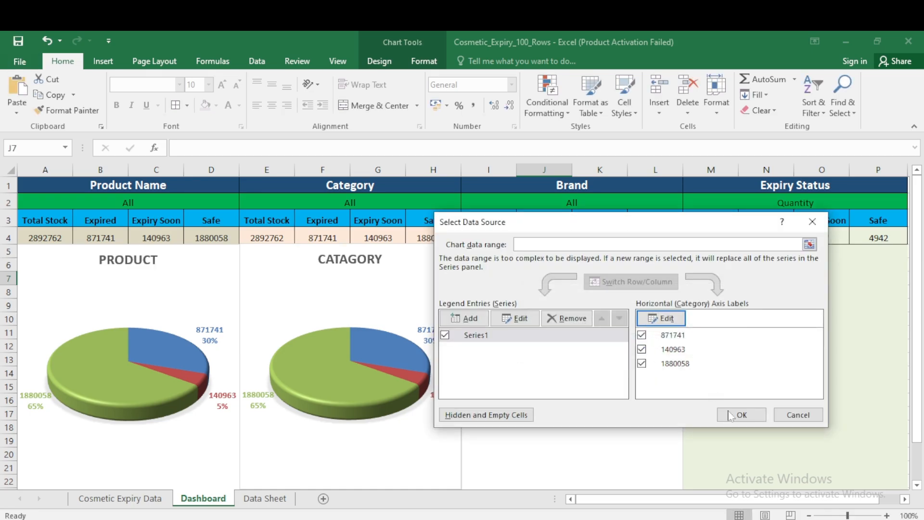
click(743, 415)
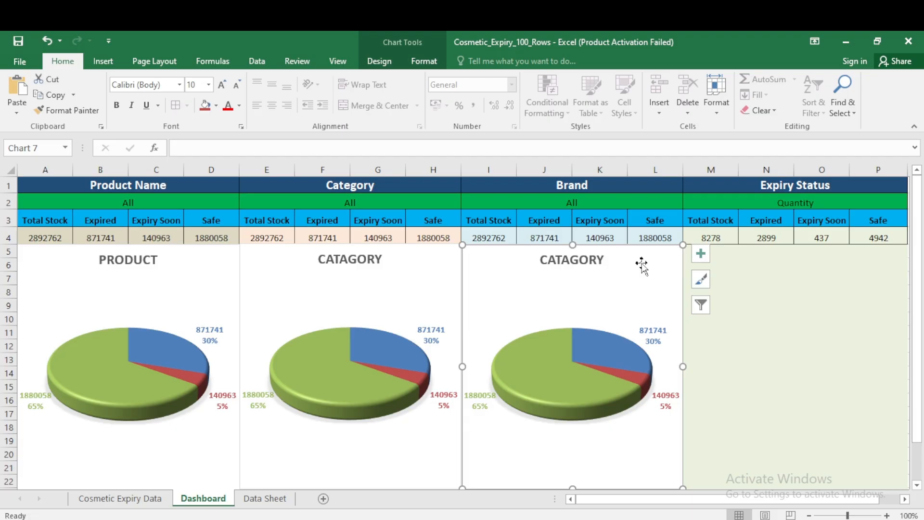
Test the Brand selection in I2 with StylePro and set it to UrbanBeauty.
click(664, 205)
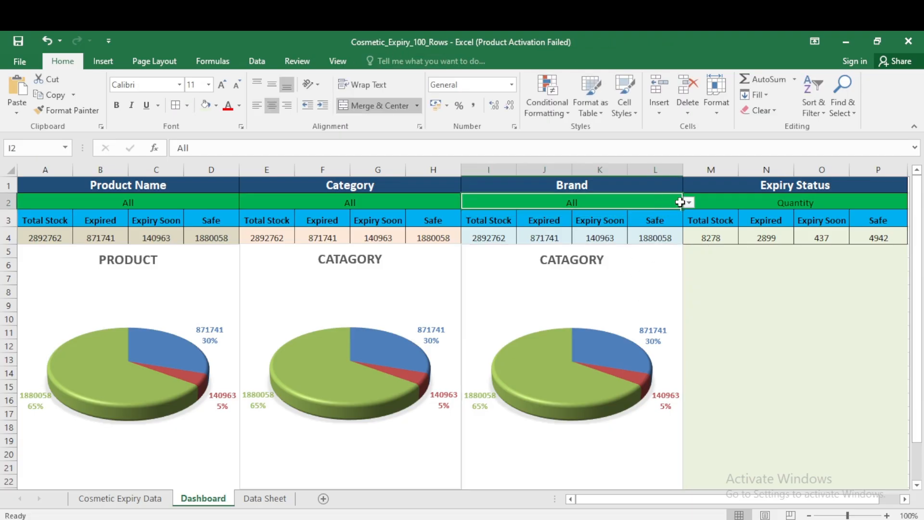
click(689, 202)
click(527, 249)
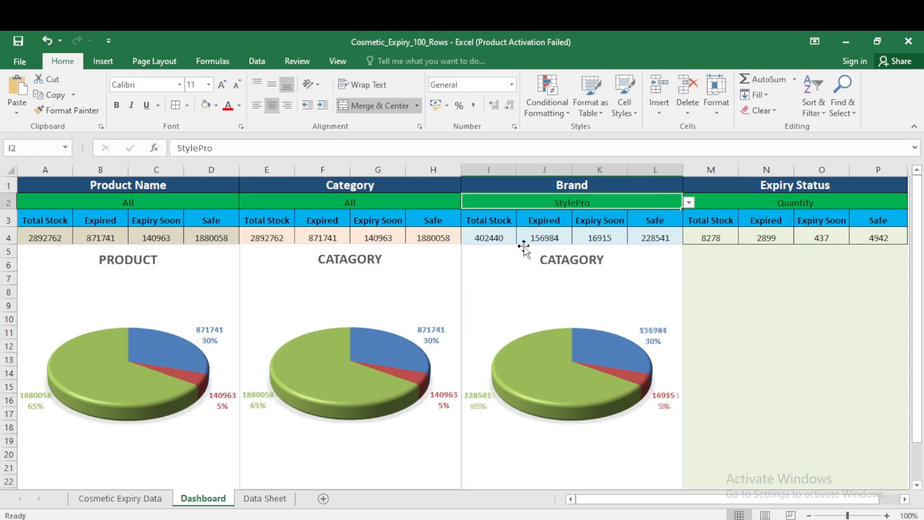
click(689, 203)
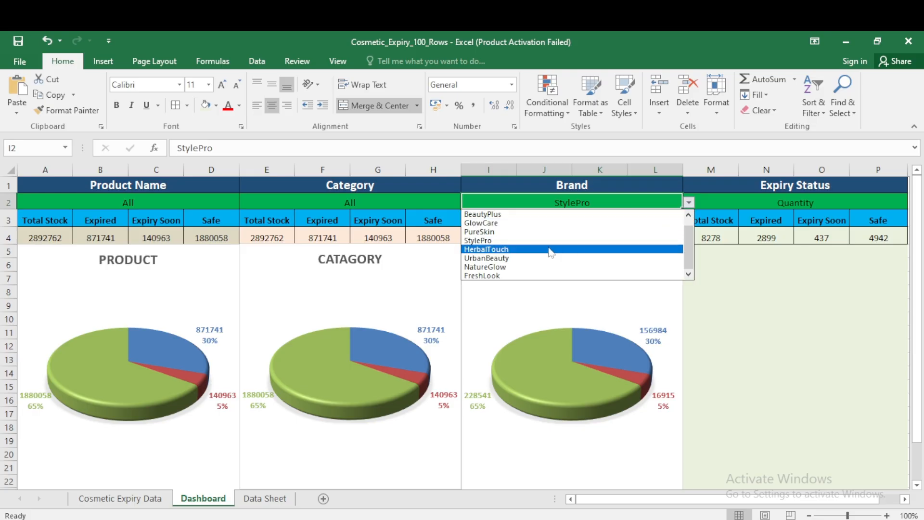
click(501, 248)
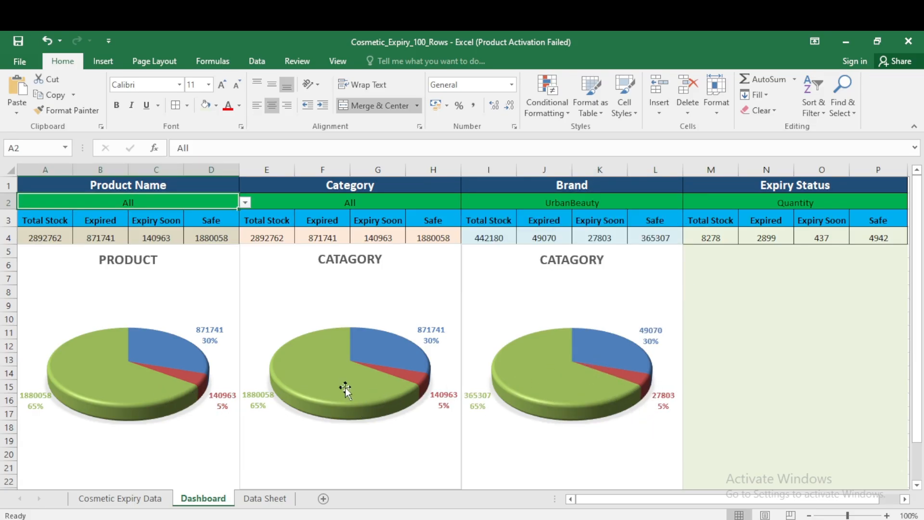
Set the series values of the pie chart beneath the Brand block to Dashboard cells J4:L4.
right_click(573, 381)
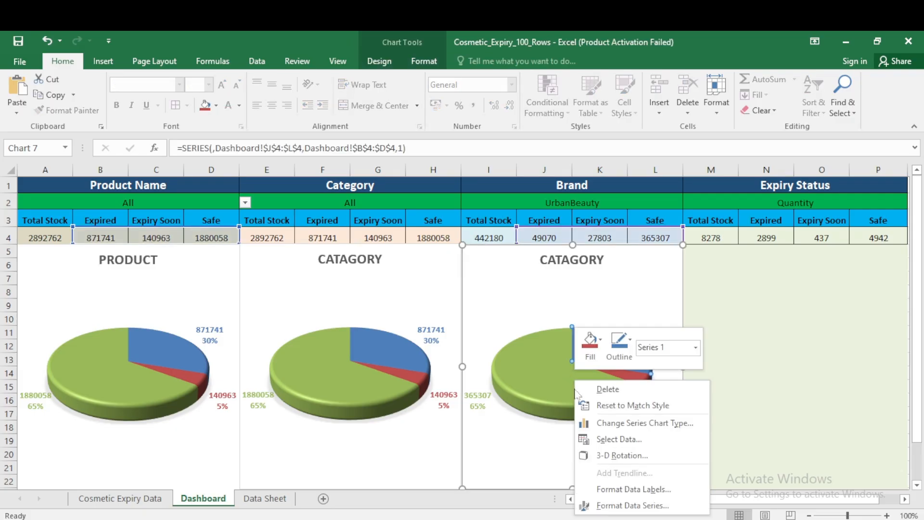
click(609, 438)
click(584, 182)
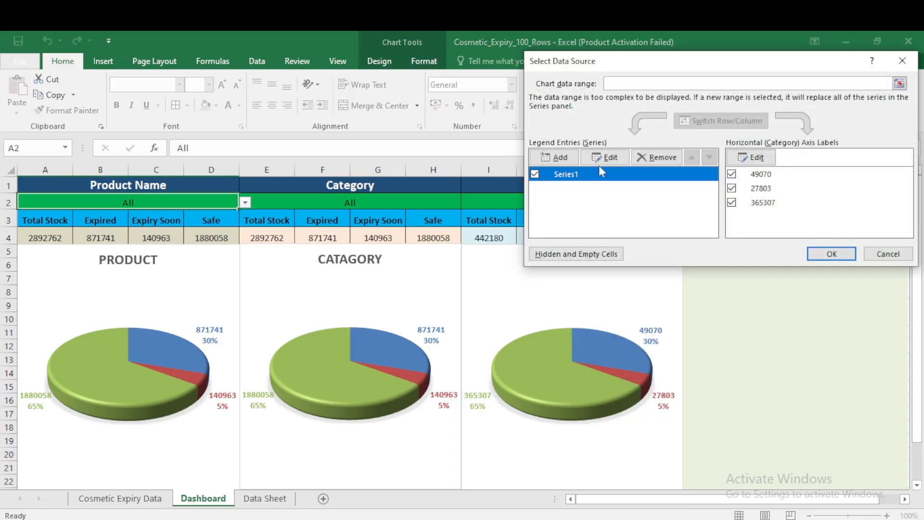
click(604, 159)
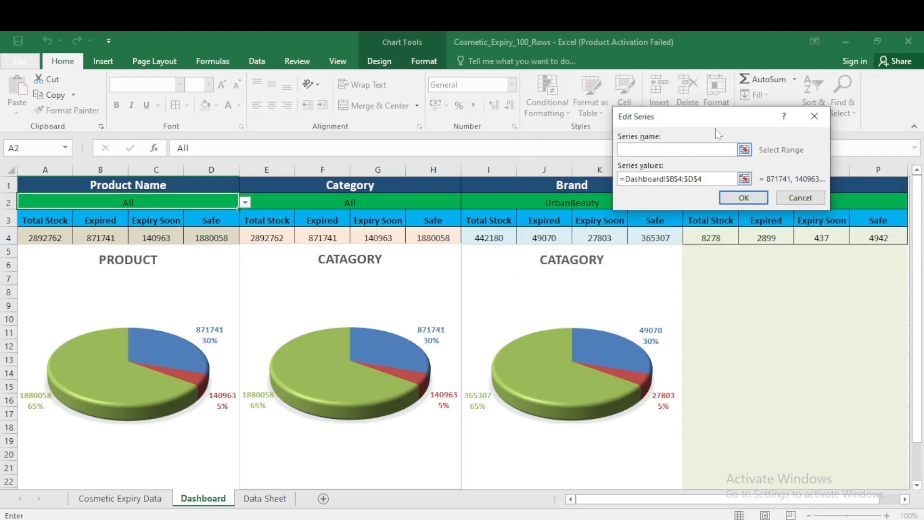
drag(711, 118, 741, 118)
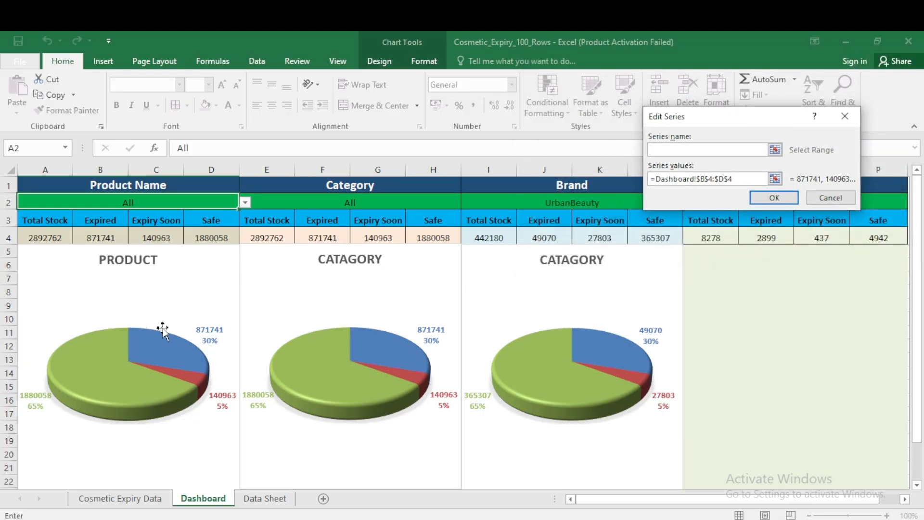
click(775, 178)
drag(544, 237, 656, 234)
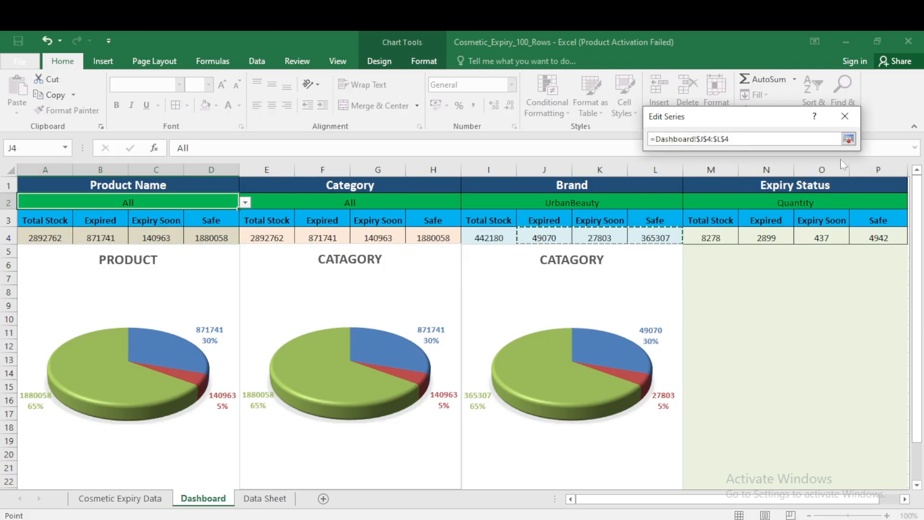
click(849, 139)
click(775, 198)
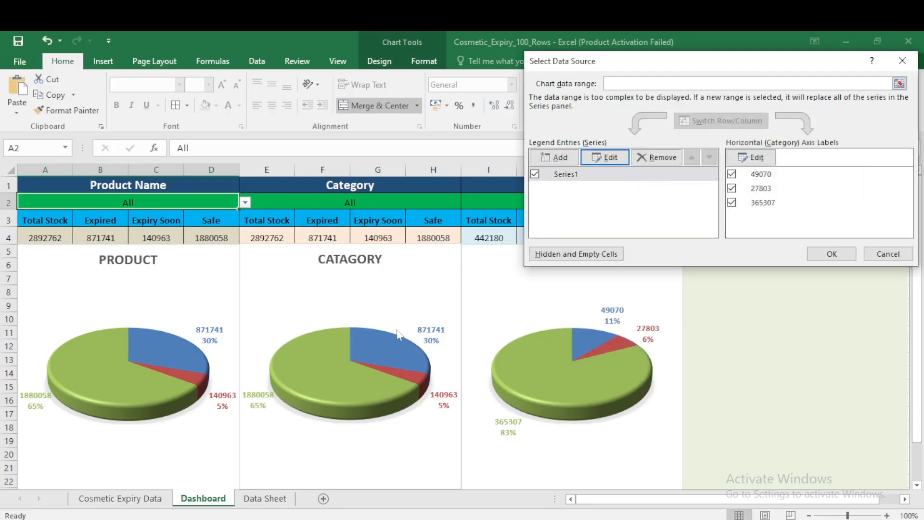
click(832, 254)
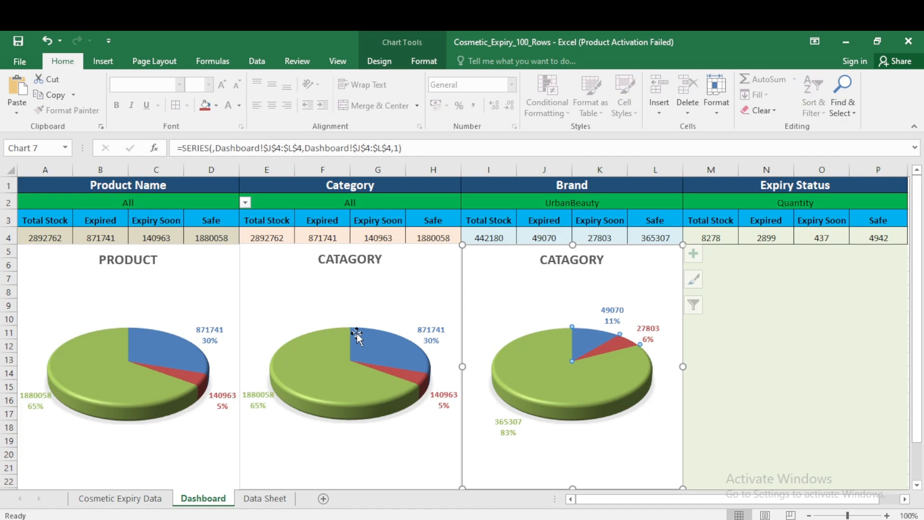
Set the series values of the pie chart beneath the Category block to Dashboard cells F4:H4.
click(358, 302)
right_click(360, 298)
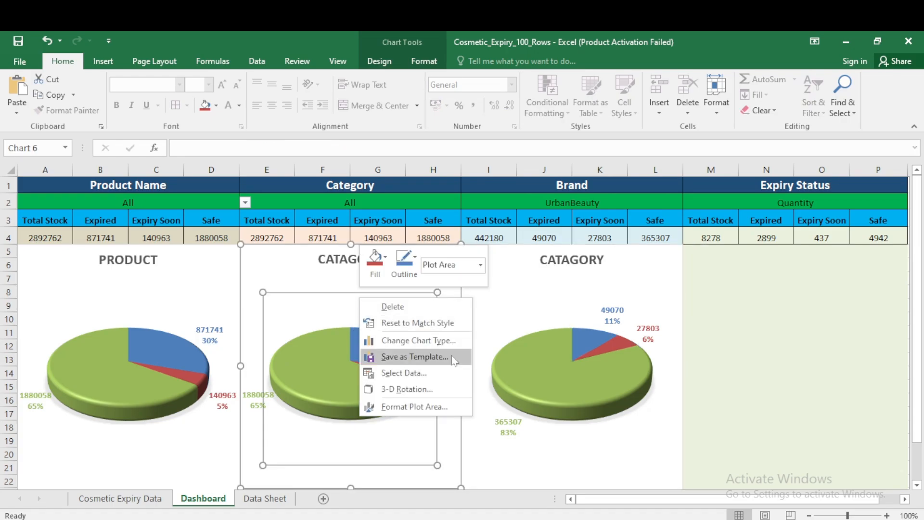
click(408, 373)
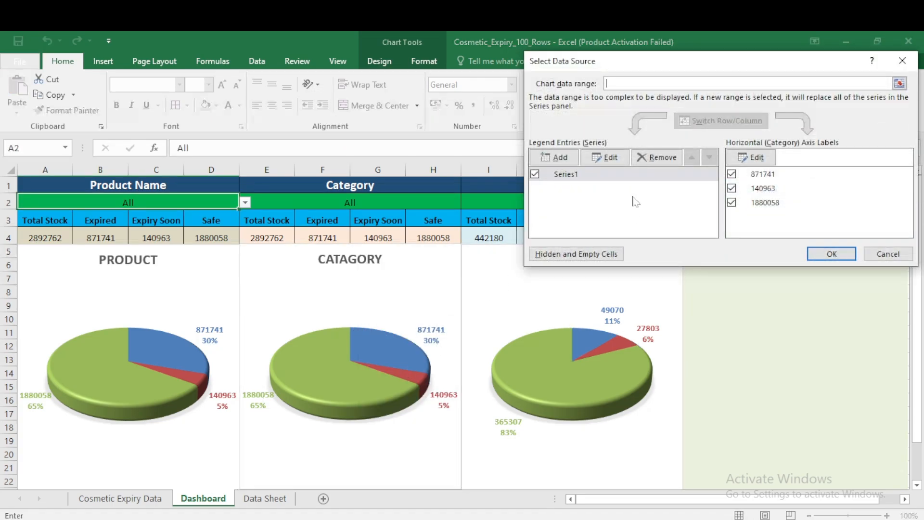
click(568, 174)
click(606, 156)
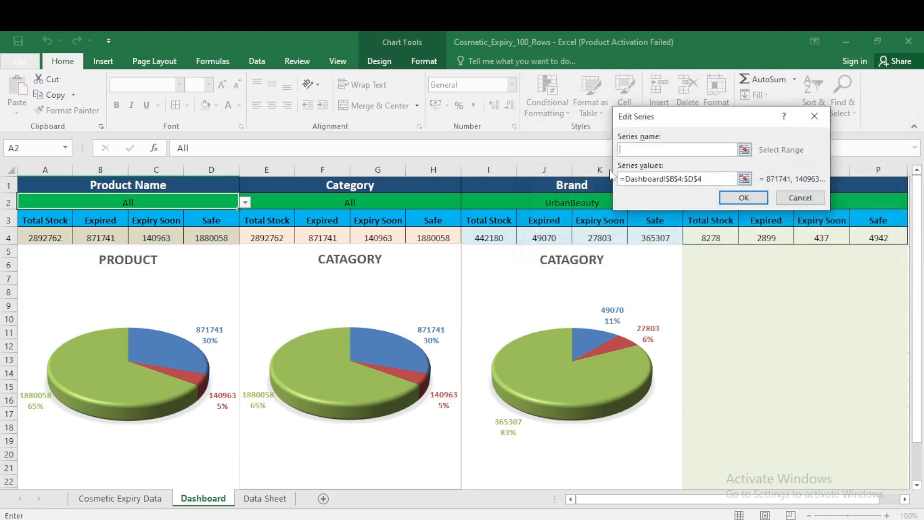
click(744, 179)
drag(322, 238, 429, 237)
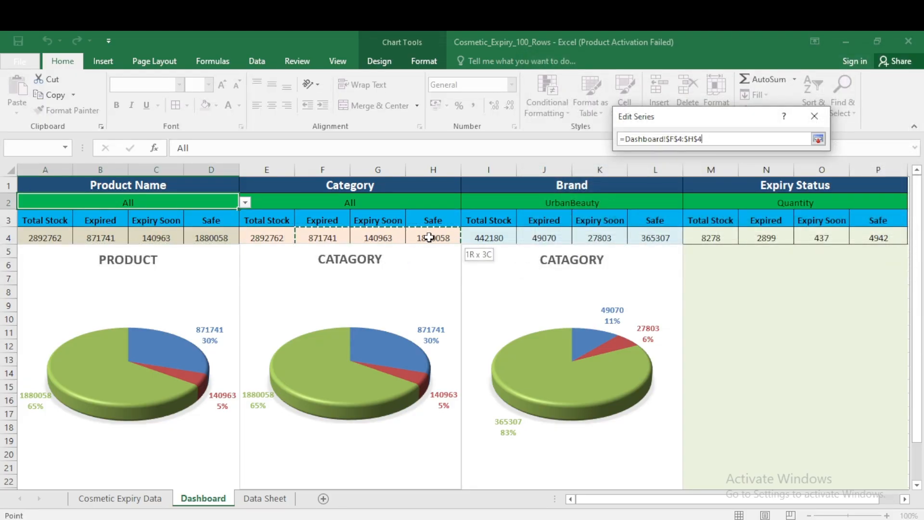
click(818, 138)
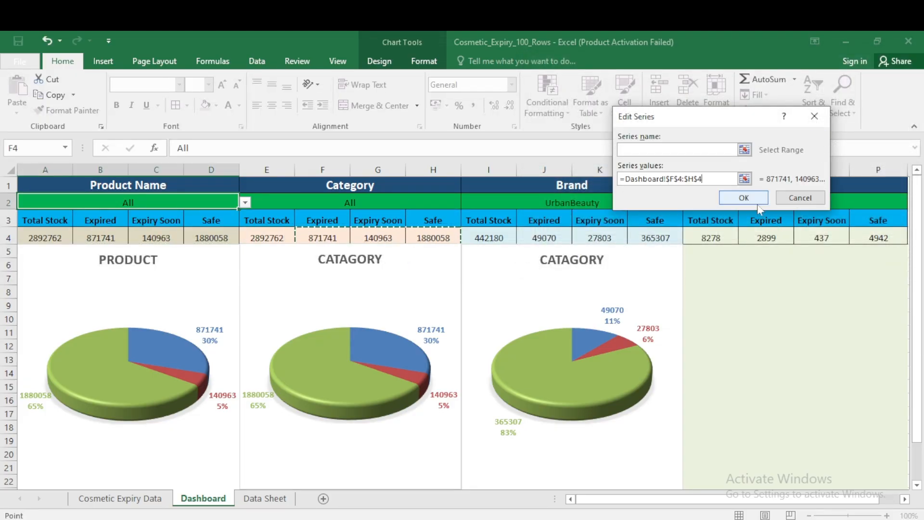
click(756, 199)
click(826, 254)
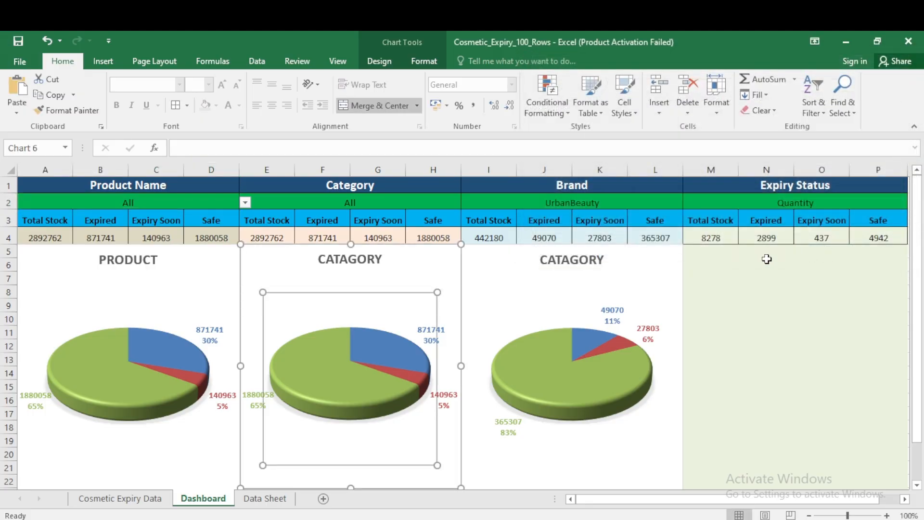
Test the Brand selection in I2 with PureSkin and BeautyPlus, and set it to All.
click(631, 201)
click(689, 204)
click(517, 261)
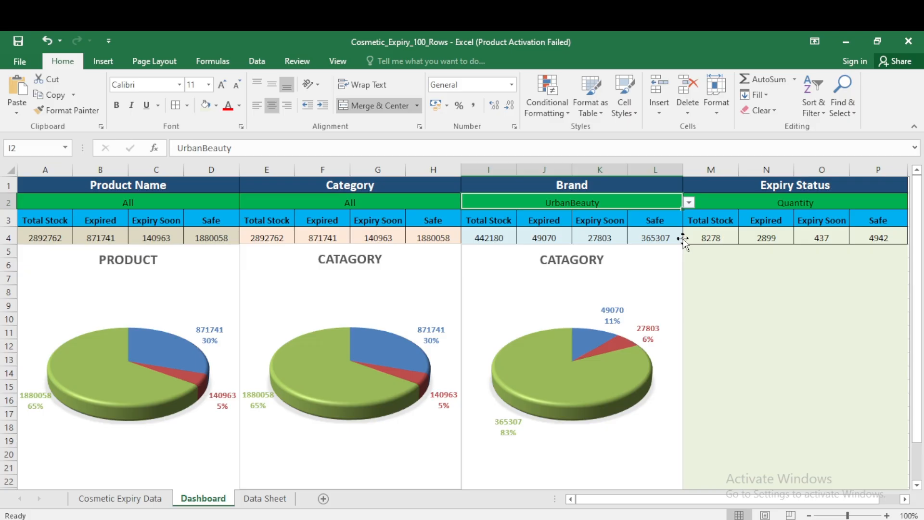
click(689, 203)
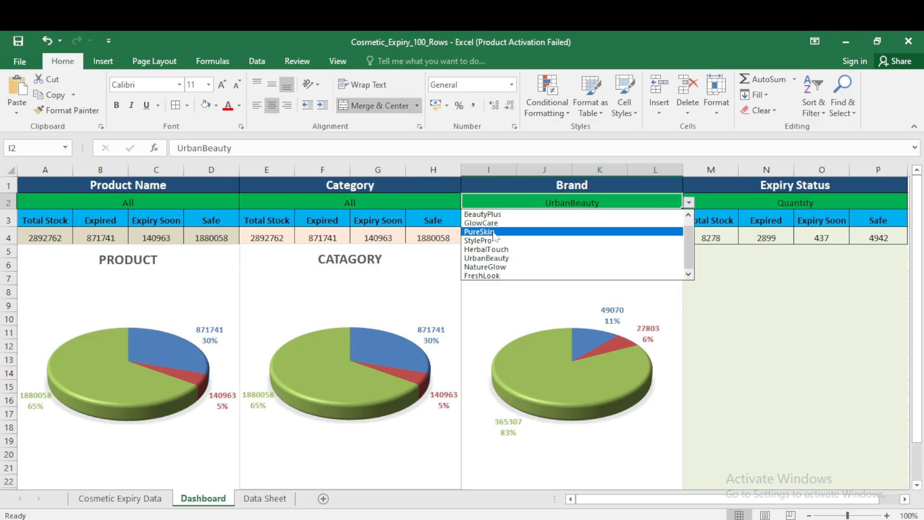
click(532, 232)
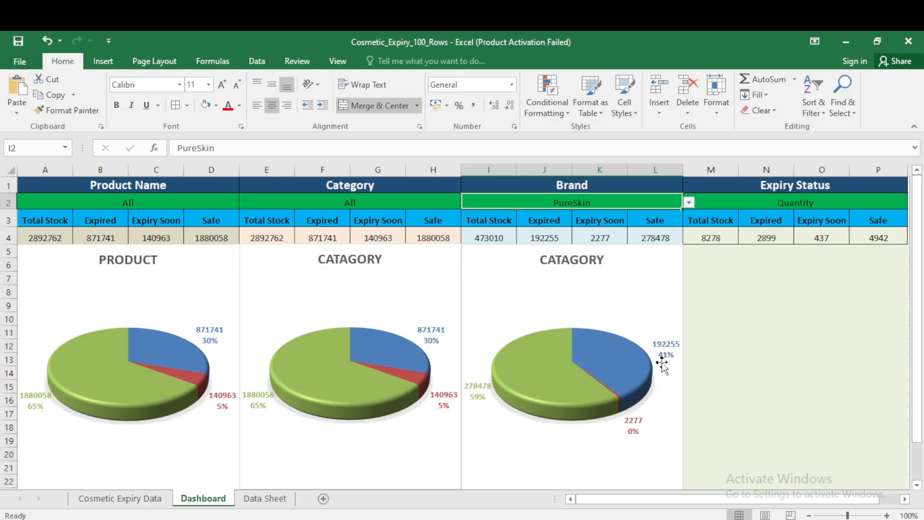
click(689, 202)
scroll(688, 250, up, 1)
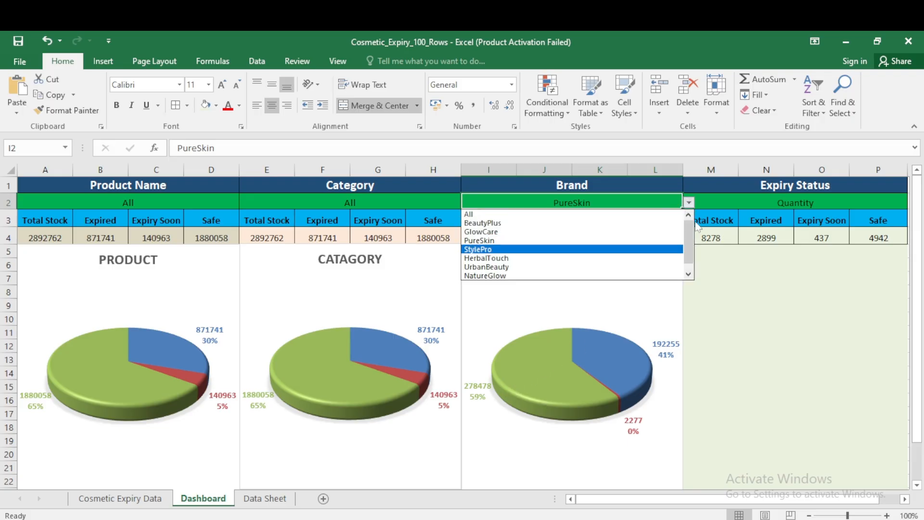
click(498, 222)
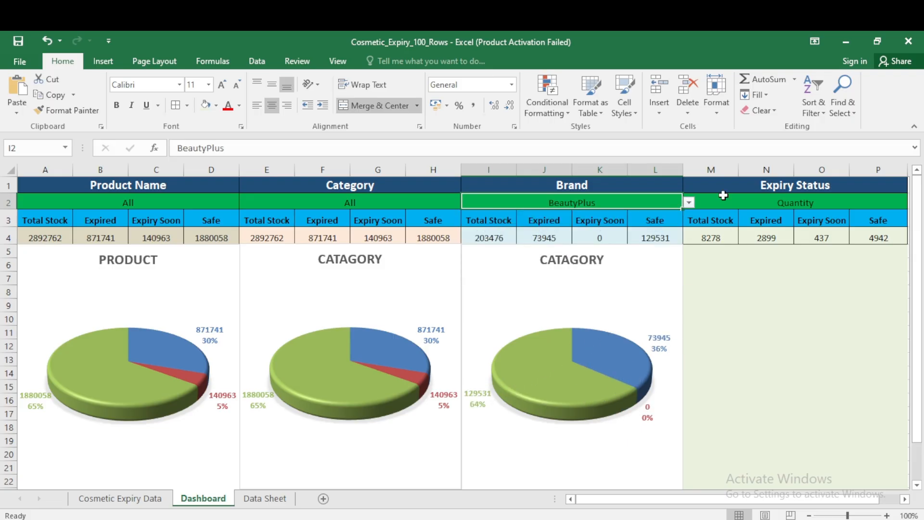
click(689, 202)
scroll(686, 241, up, 1)
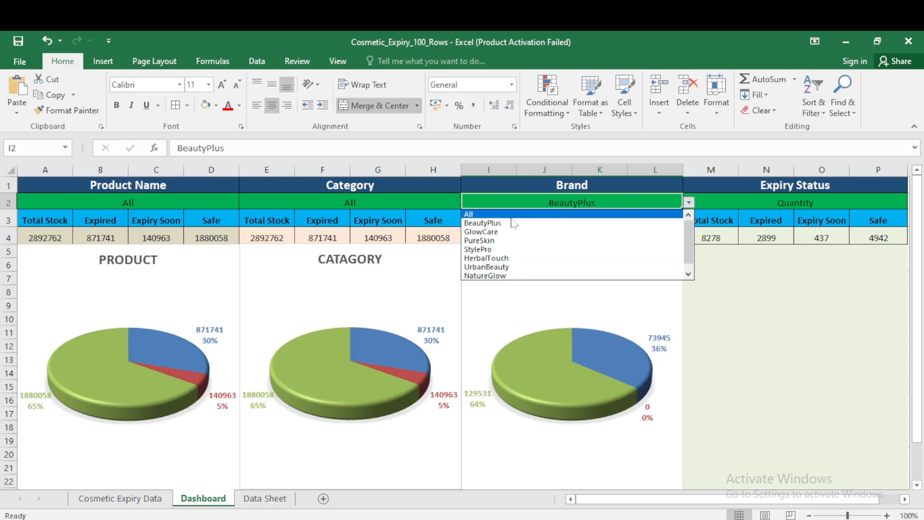
click(496, 214)
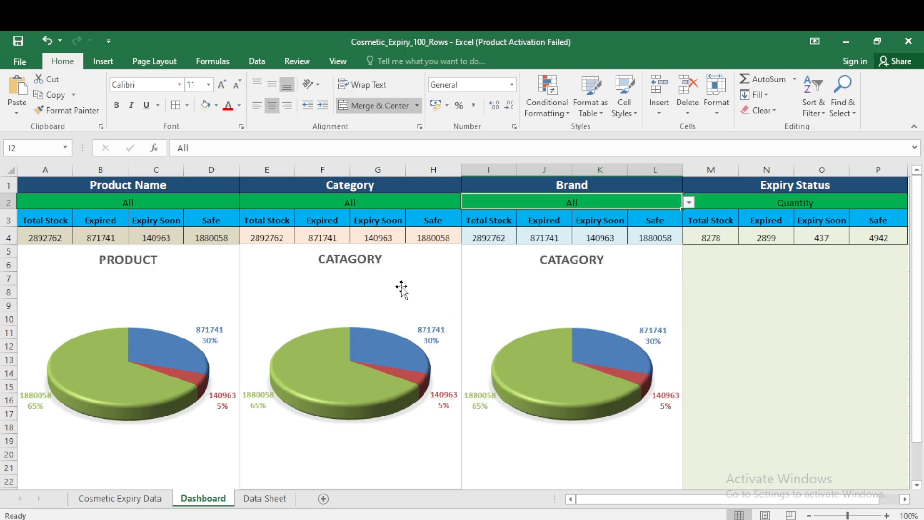
Set the Category selection in E2 to Nail Care and the Brand selection in I2 to PureSkin.
click(373, 202)
click(467, 203)
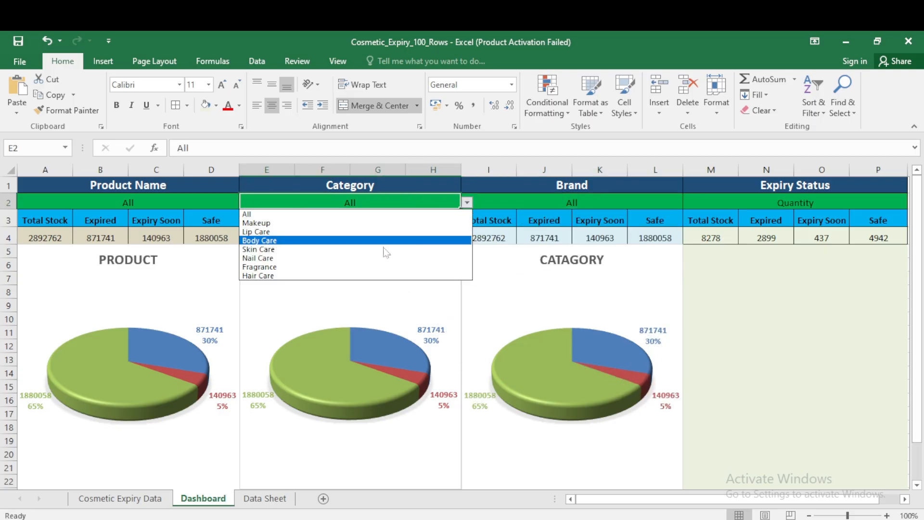
click(281, 259)
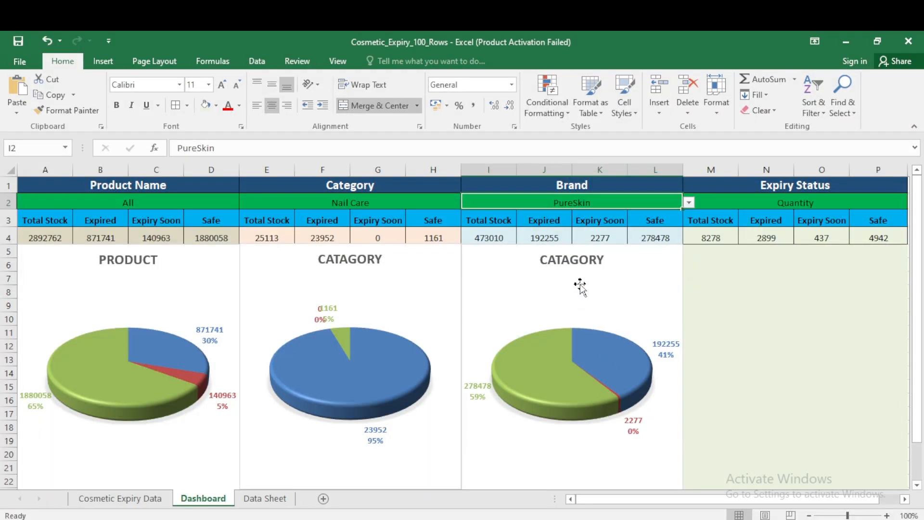
Change the title of the pie chart beneath the Brand block to BRAND.
click(583, 262)
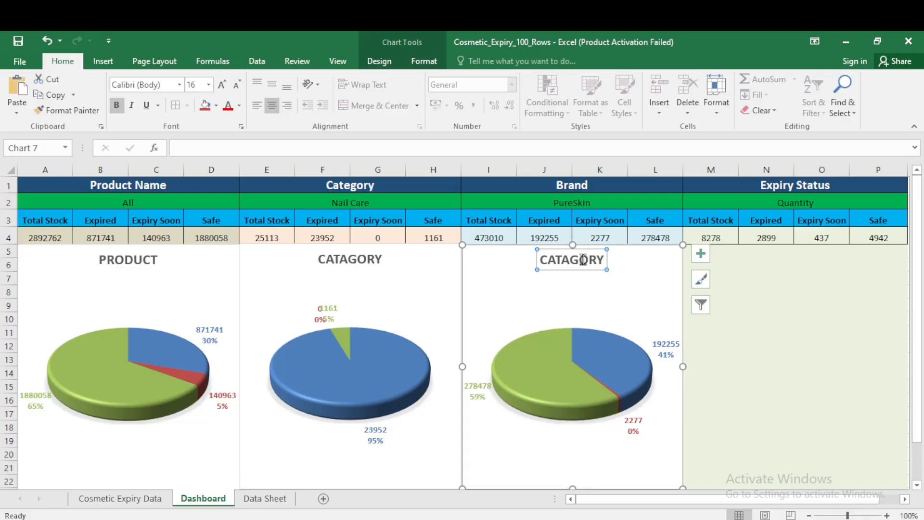
click(589, 261)
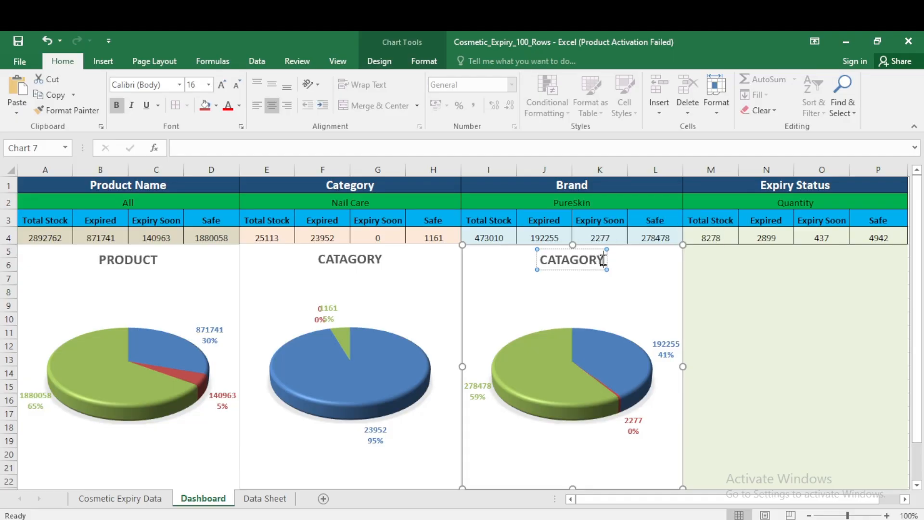
key(BackSpace)
key(BackSpace)
key(BackSpace)
key(BackSpace)
key(BackSpace)
key(BackSpace)
key(BackSpace)
key(BackSpace)
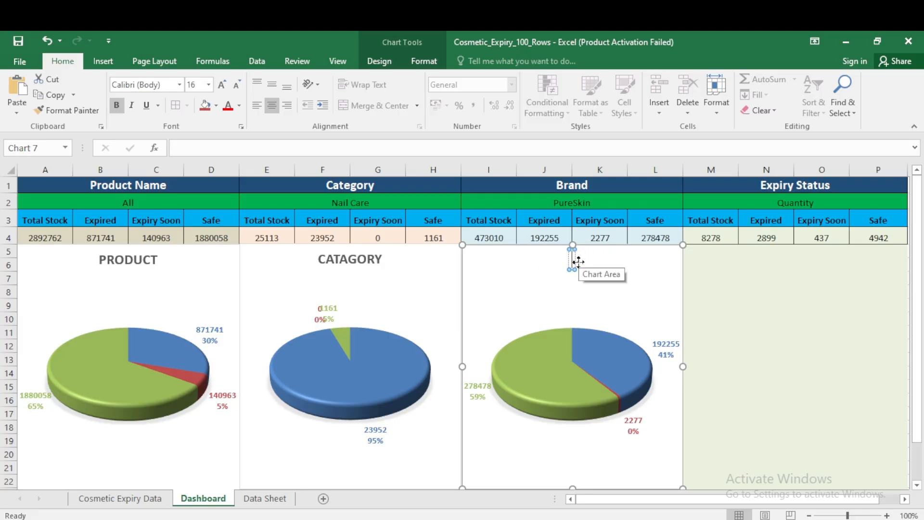
text(BRA)
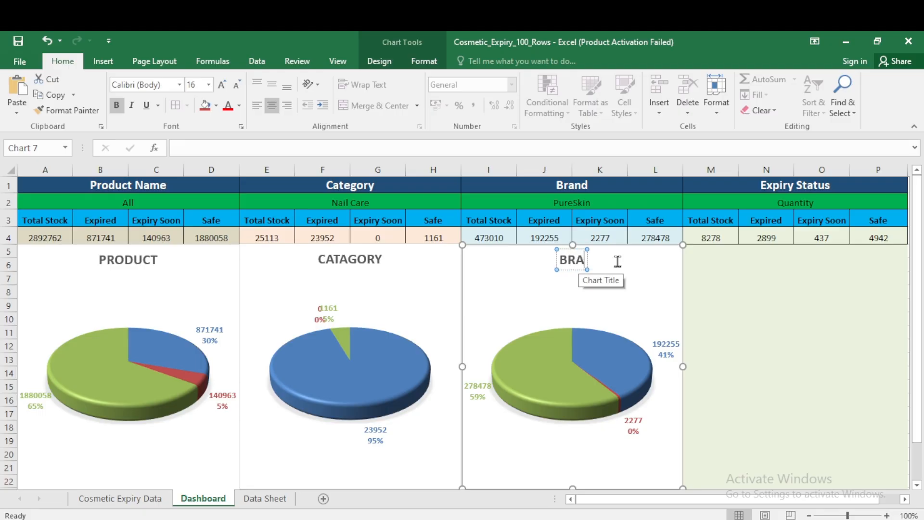
text(ND)
click(702, 268)
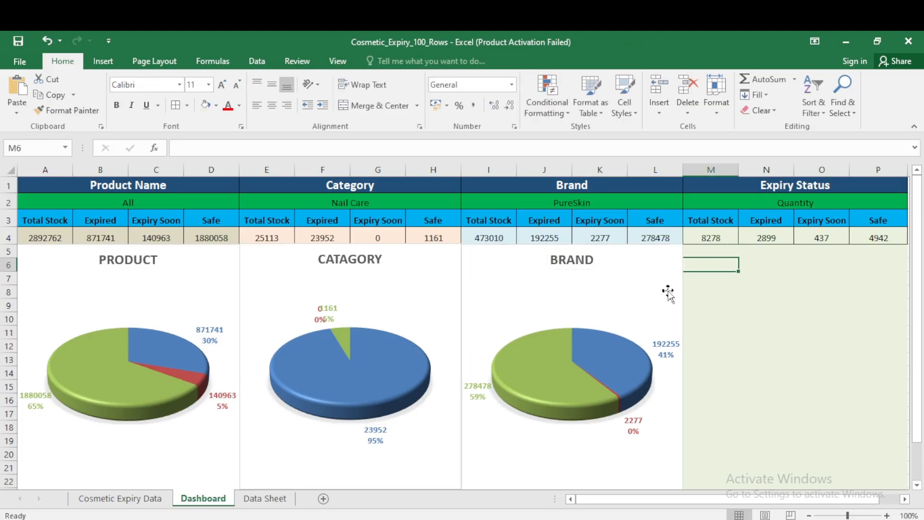
Duplicate the Brand pie chart and place the copy beneath the Expiry Status block across columns M to P.
right_click(613, 296)
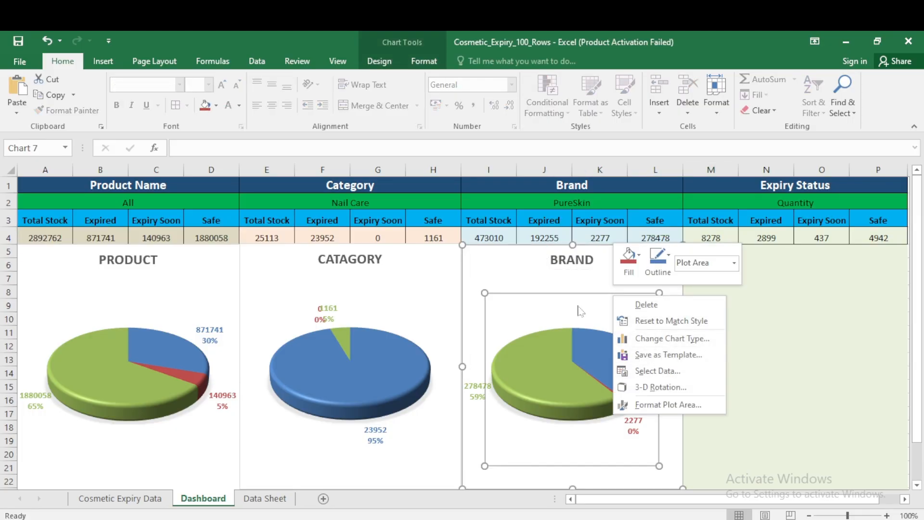
click(561, 279)
click(554, 274)
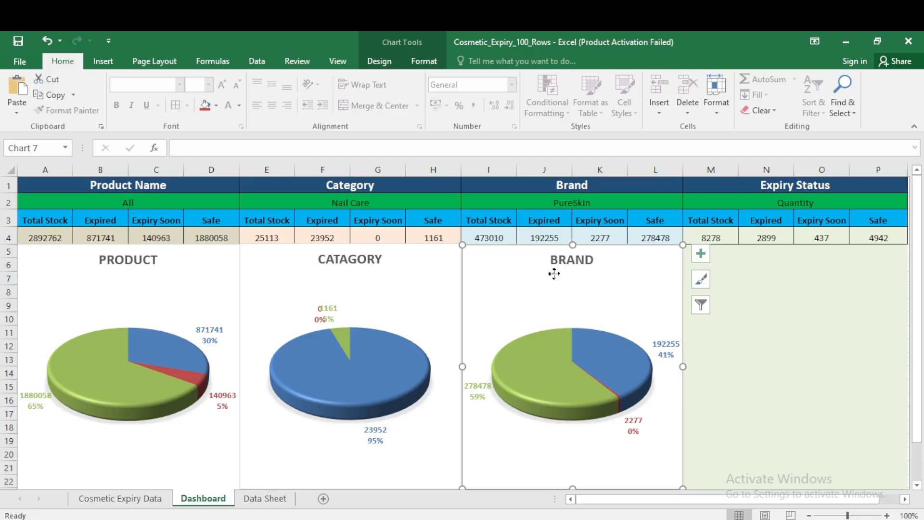
right_click(554, 274)
key(Escape)
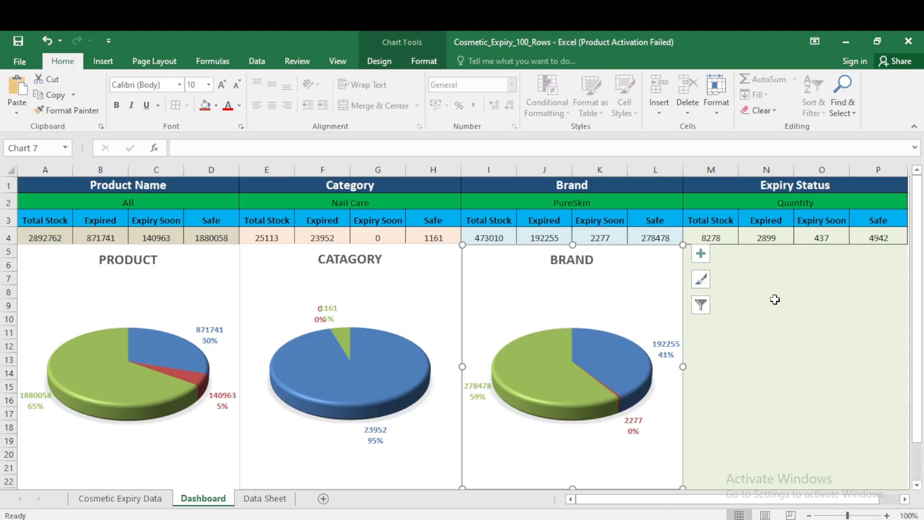
click(776, 305)
key(ctrl+v)
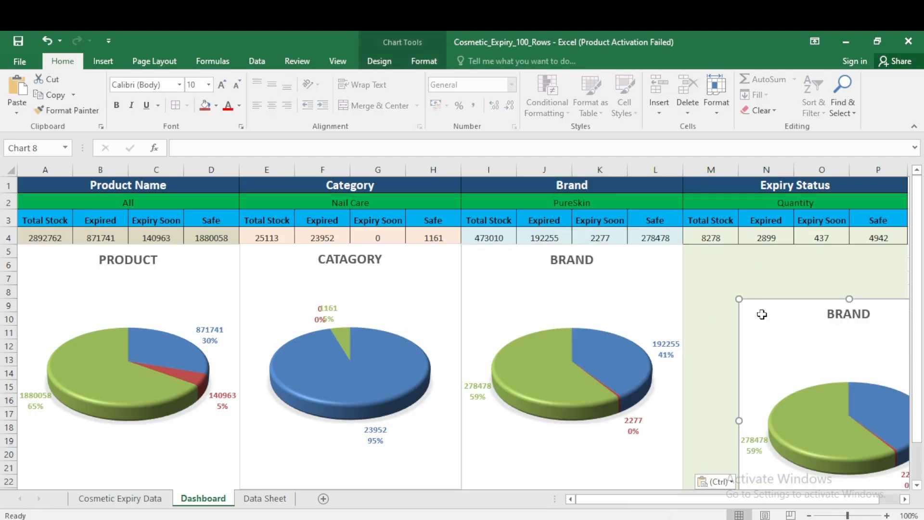
drag(767, 331, 712, 276)
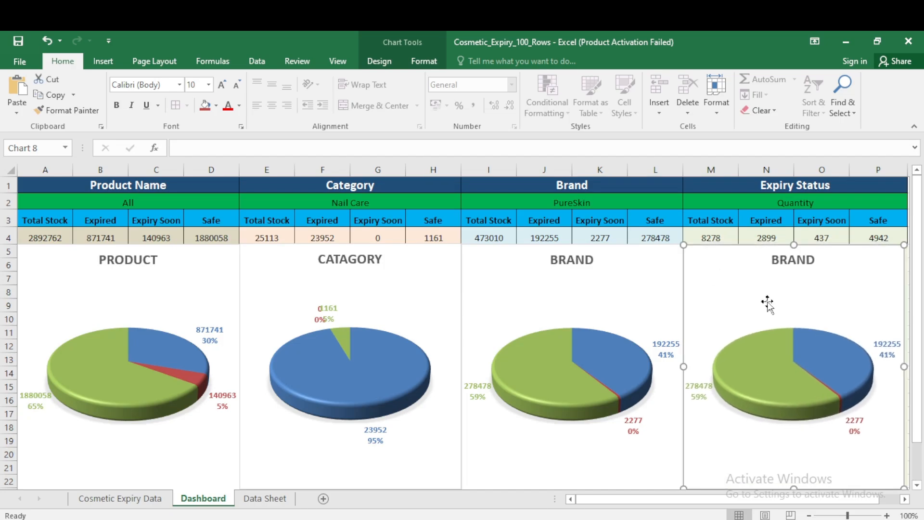
Set the category axis labels of the pie chart beneath the Expiry Status block to Dashboard cells N4:P4.
right_click(775, 354)
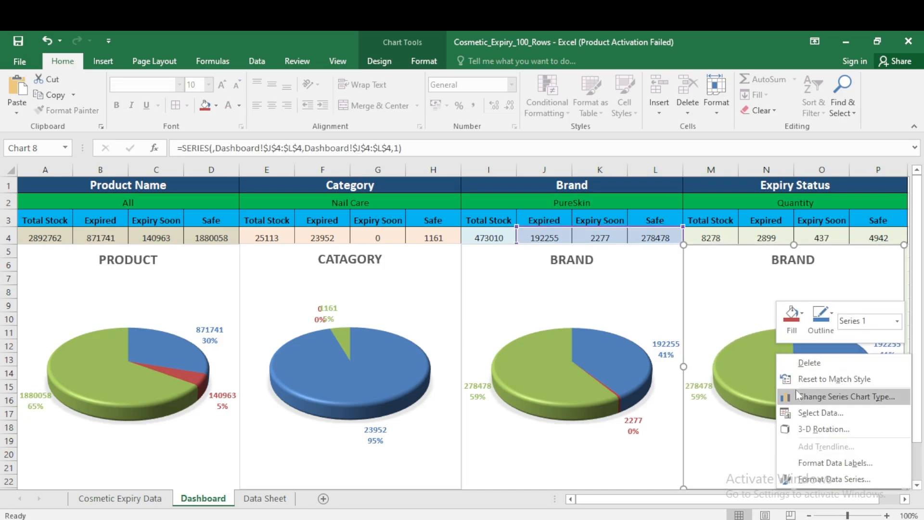
click(821, 413)
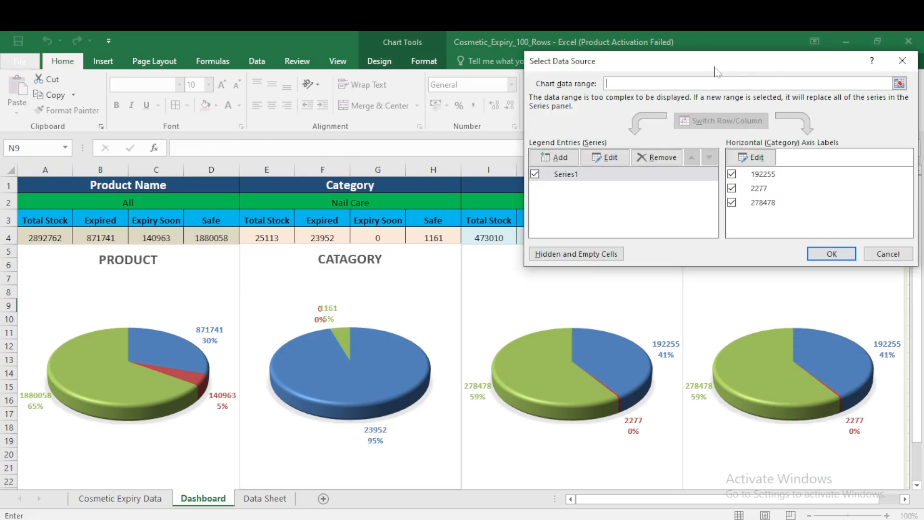
drag(716, 69, 359, 126)
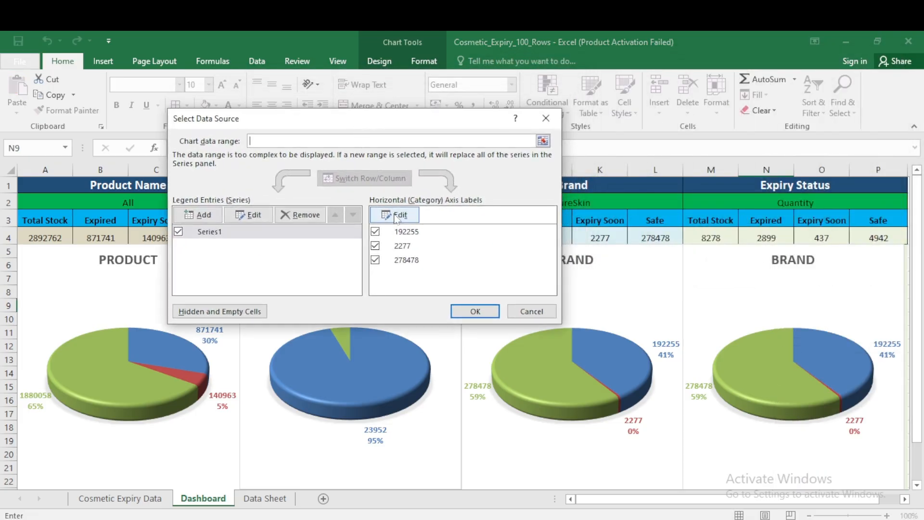
click(396, 215)
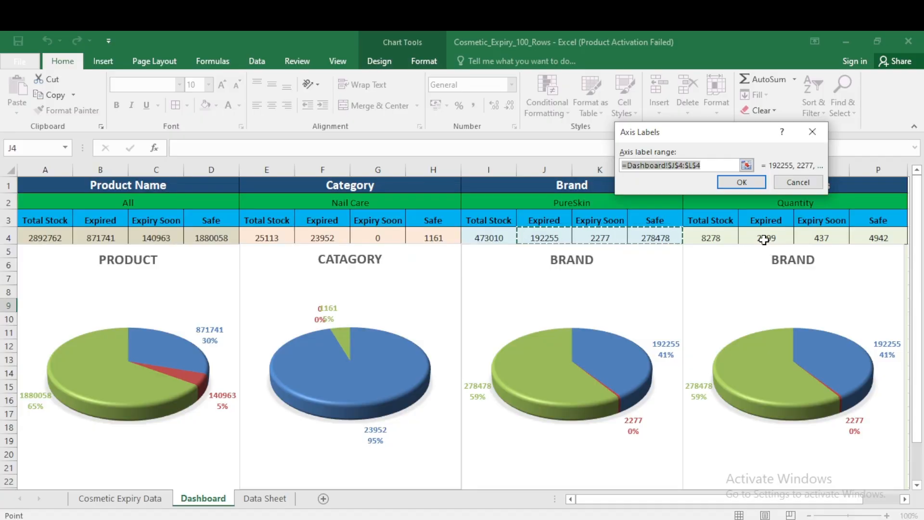
drag(765, 240, 874, 238)
click(751, 185)
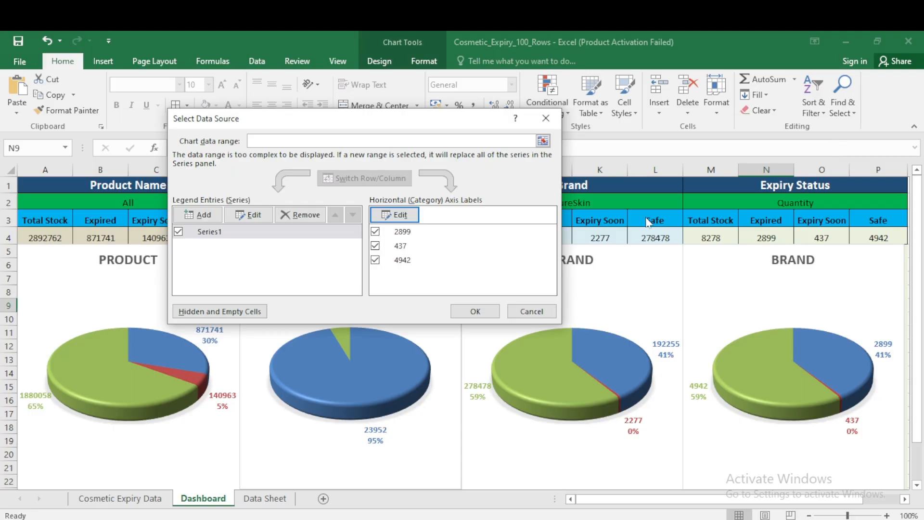
Set the series values of the pie chart beneath the Expiry Status block to Dashboard cells N4:P4.
click(247, 233)
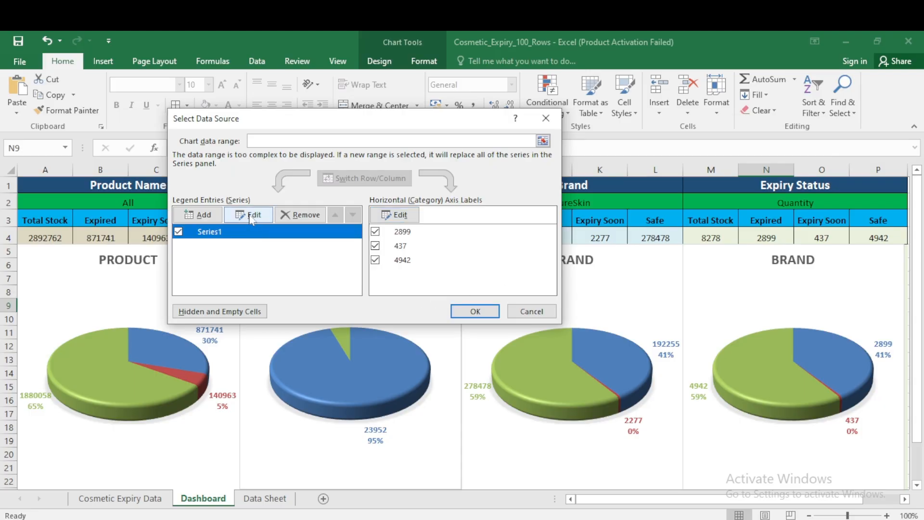
click(251, 219)
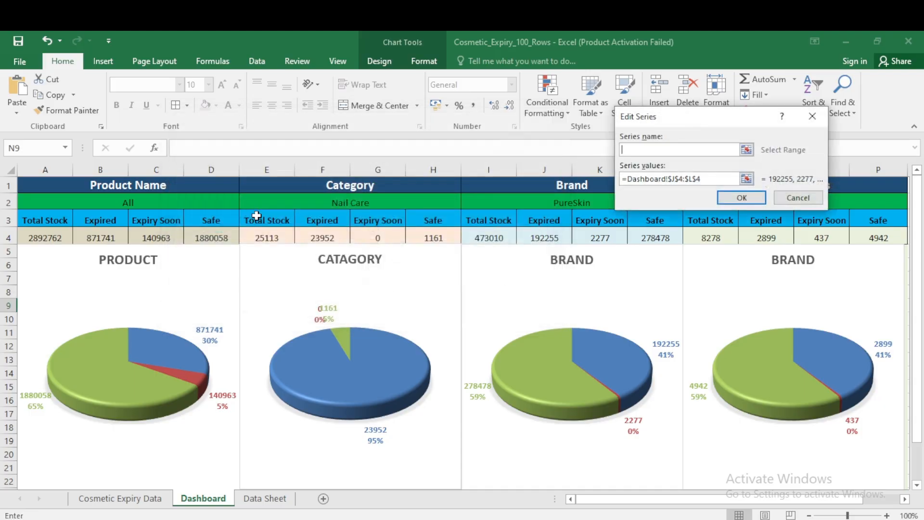
click(747, 179)
drag(767, 238, 865, 238)
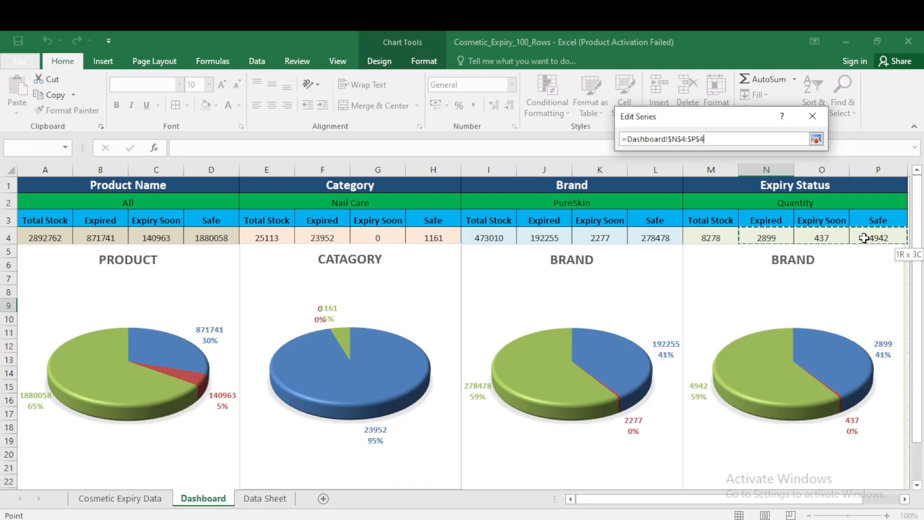
click(817, 139)
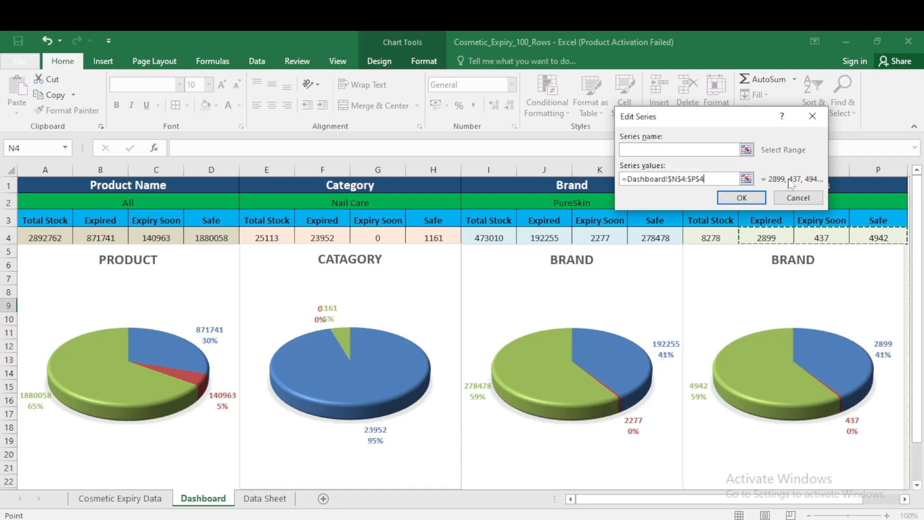
click(744, 198)
click(476, 310)
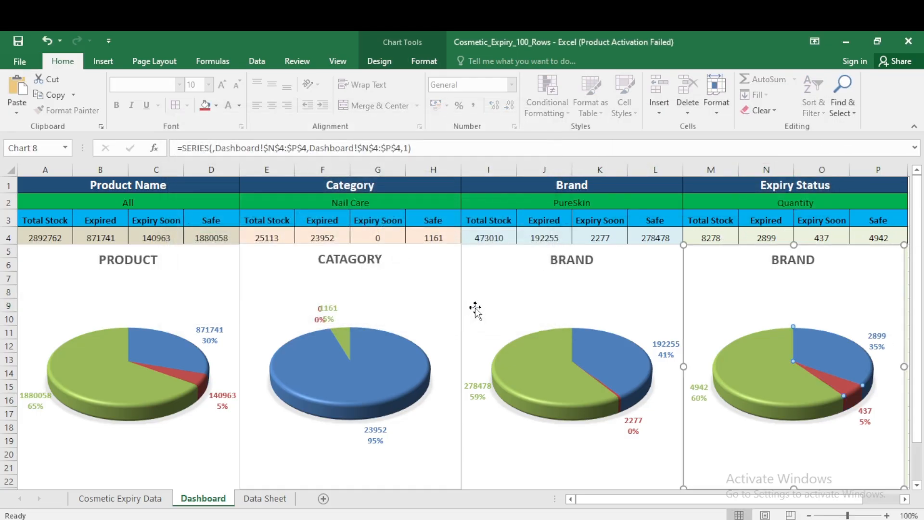
Test the Product Name selection in A2 with Mascara and set it to Nail Polish.
click(748, 200)
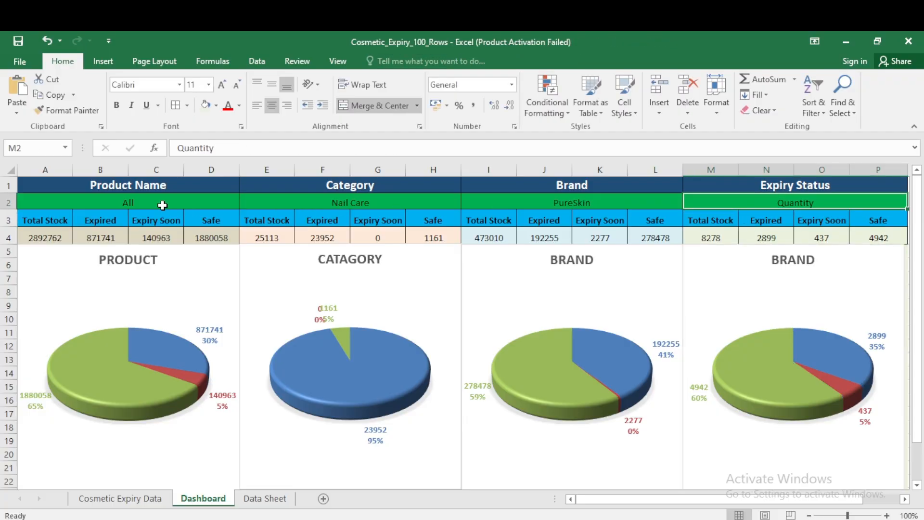
click(163, 205)
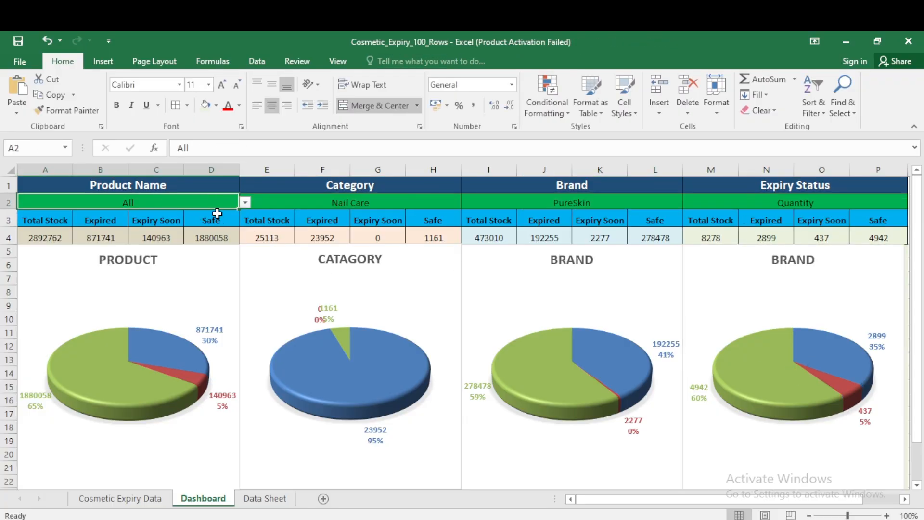
click(245, 203)
click(38, 249)
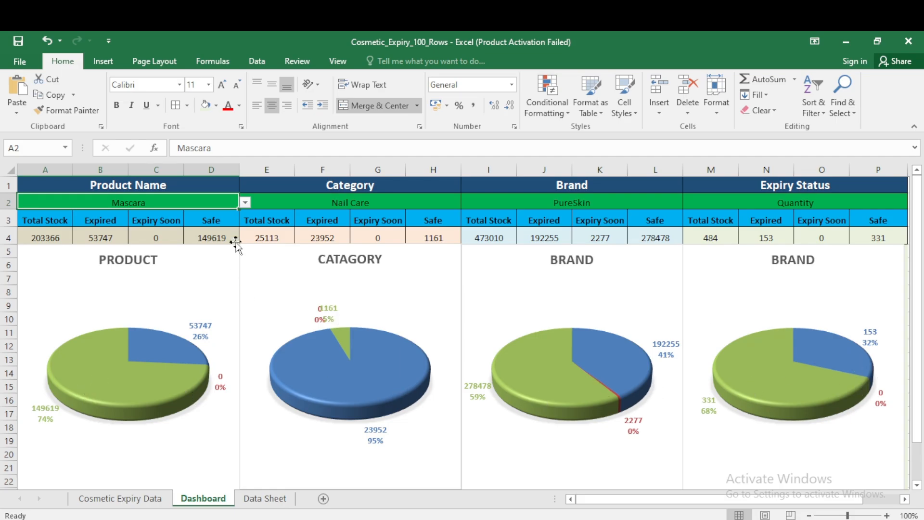
click(245, 203)
click(77, 266)
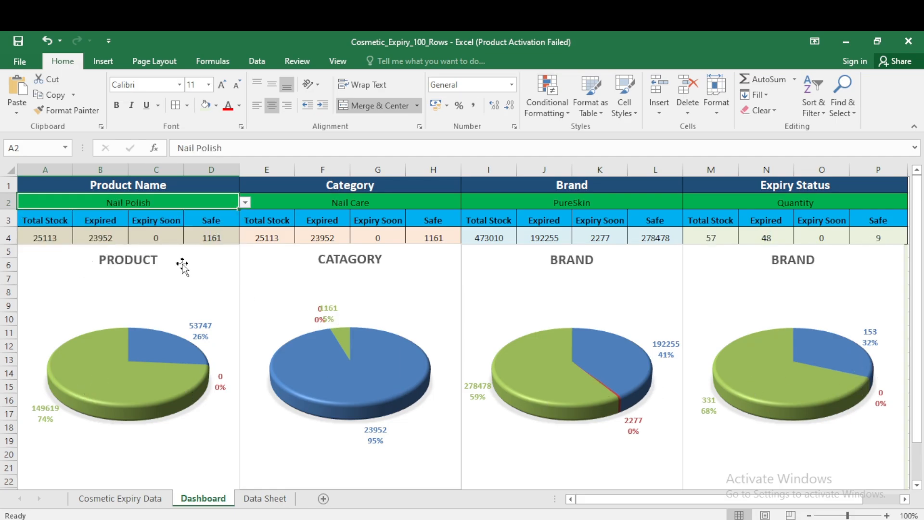